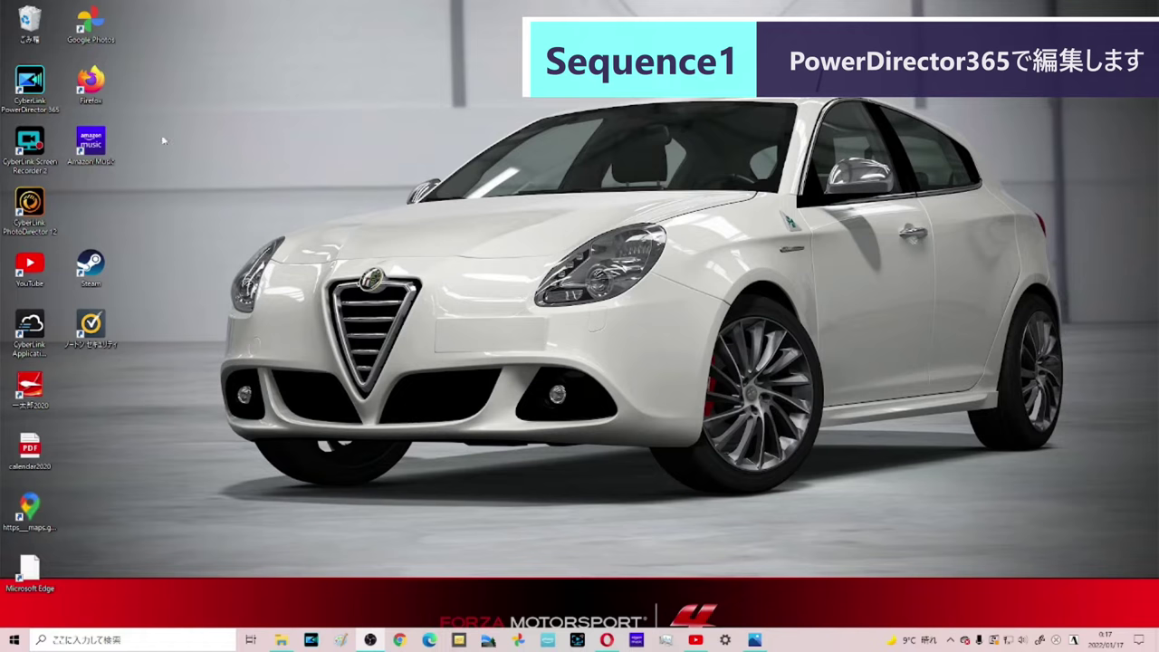
Step: Empty the Recycle Bin (ごみ箱) and permanently delete its items
right_click(29, 38)
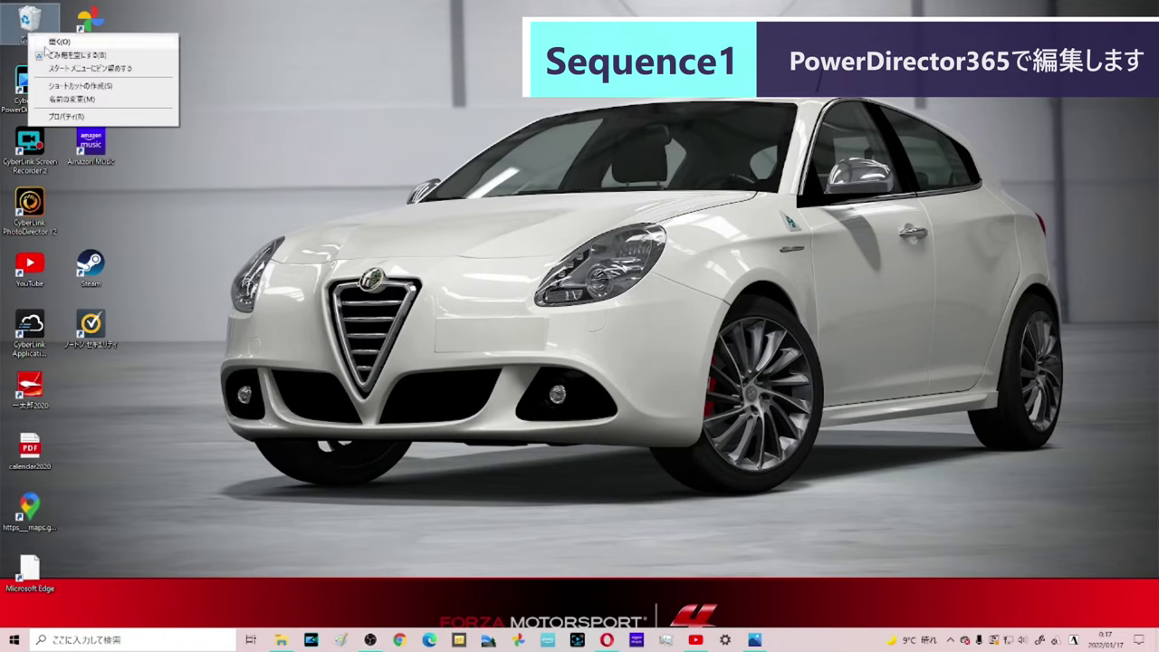
left_click(76, 55)
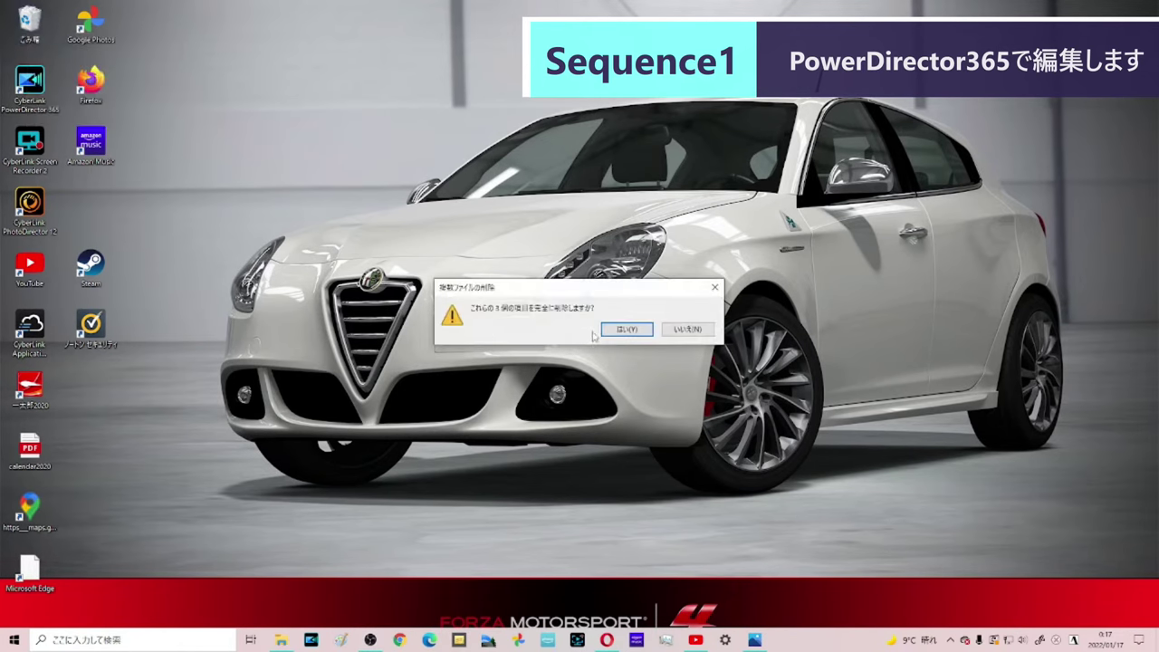
left_click(624, 333)
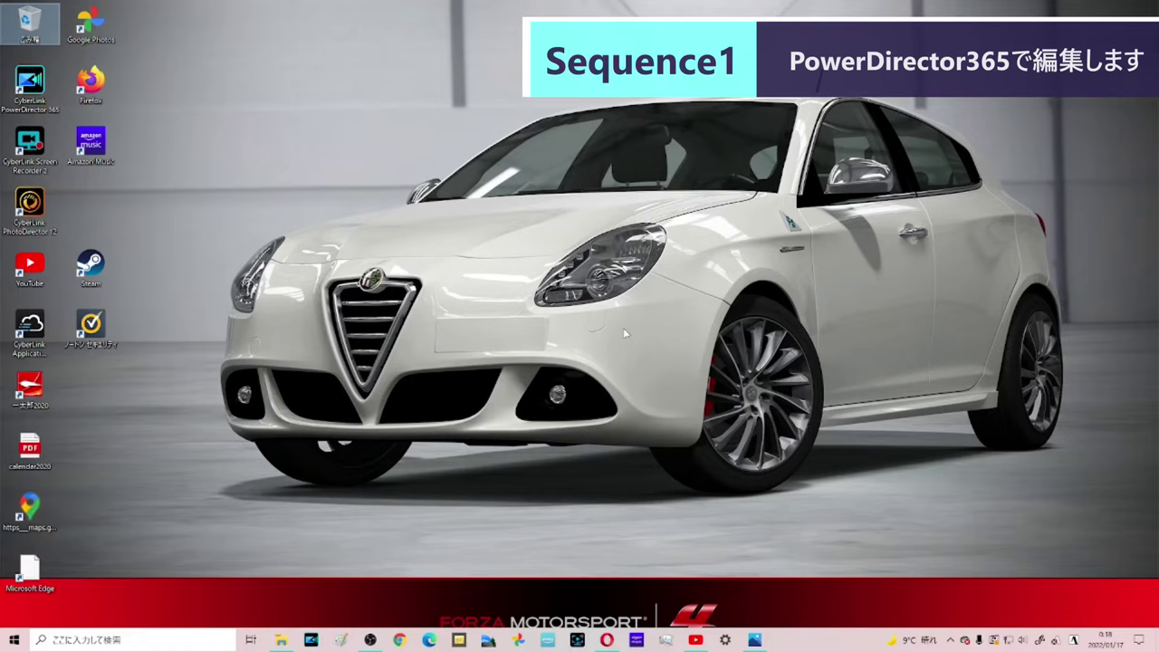
Step: Launch CyberLink PowerDirector 365 from the desktop
double_click(20, 86)
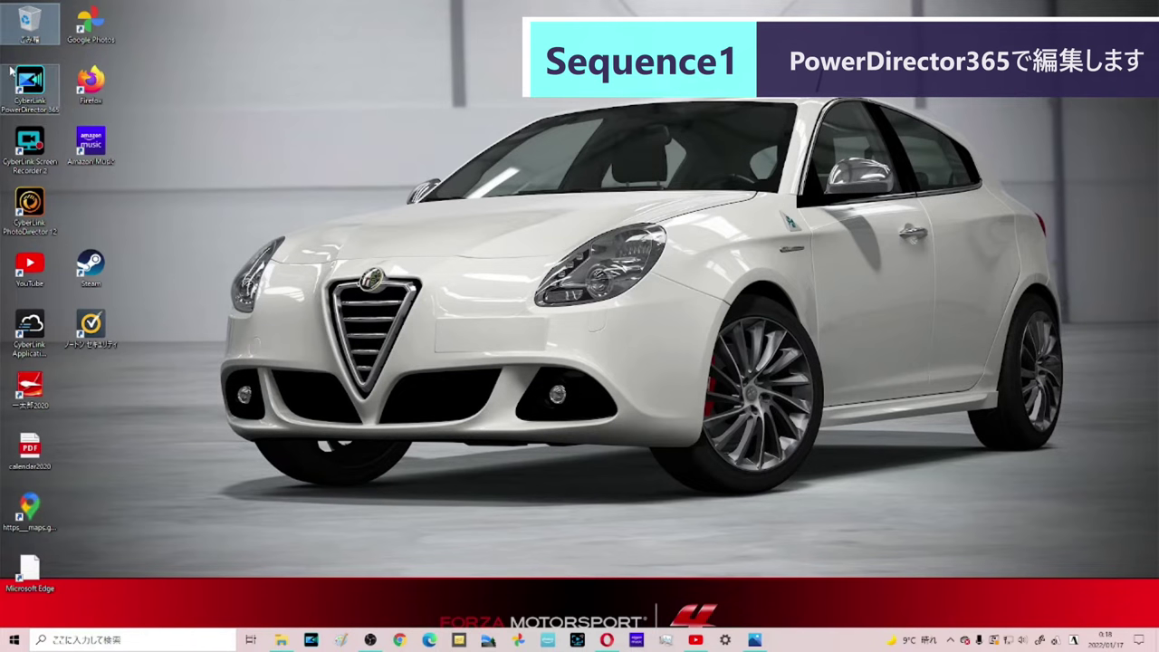
double_click(20, 86)
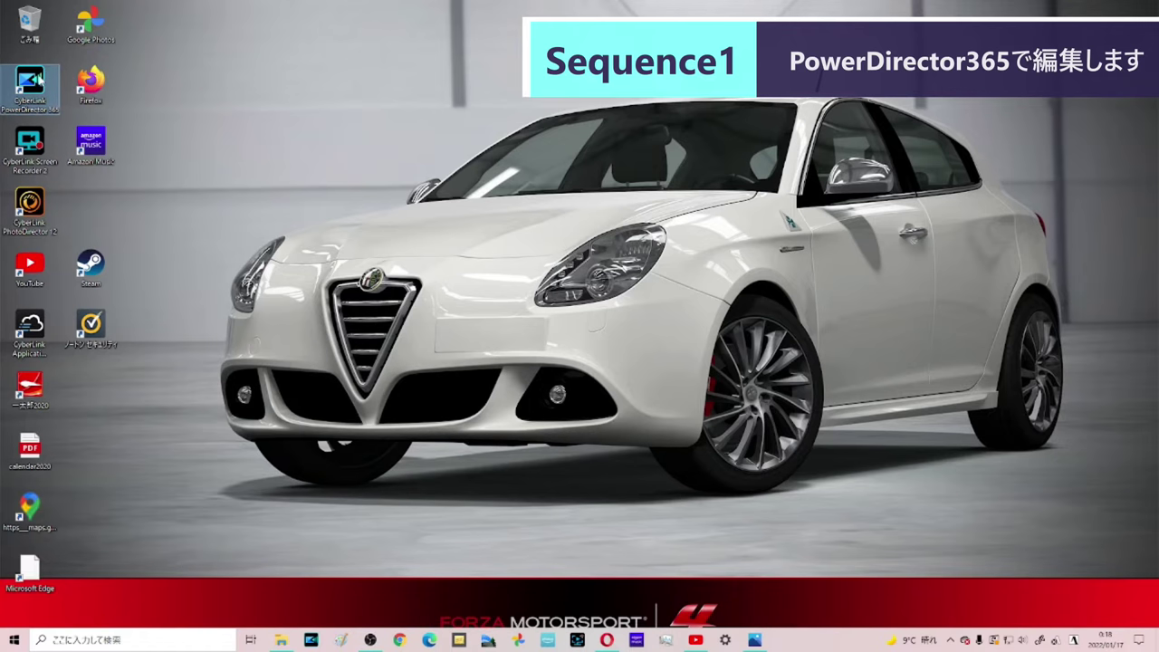
double_click(34, 82)
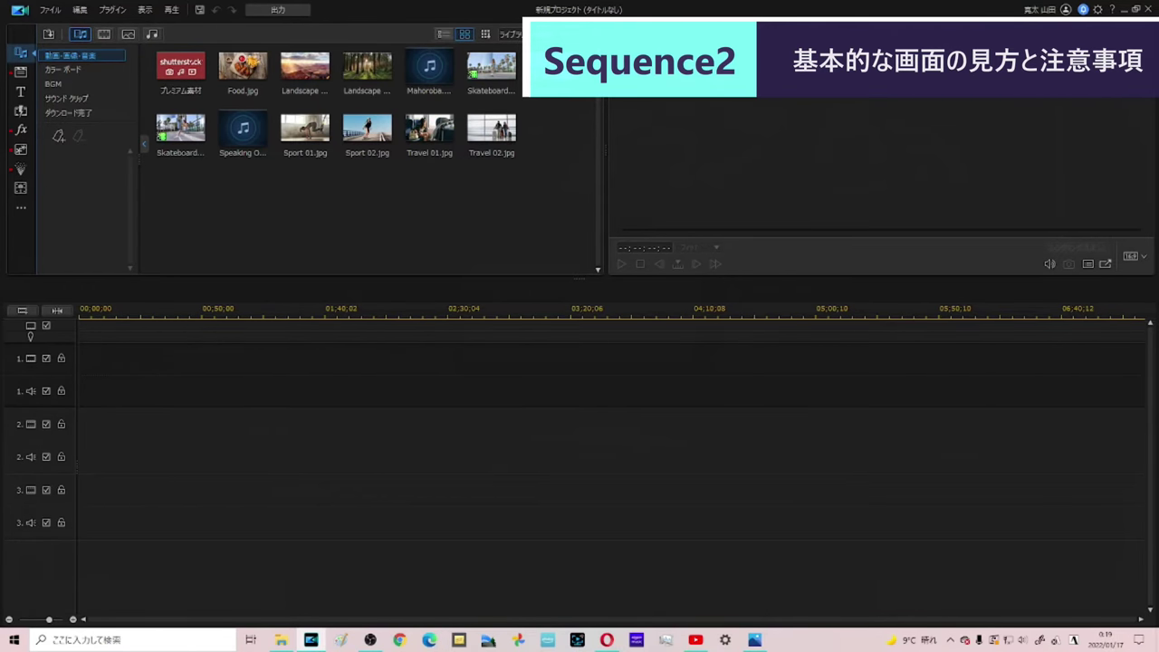
Step: Look over the saved projects and the title templates, and return to the media library
left_click(20, 73)
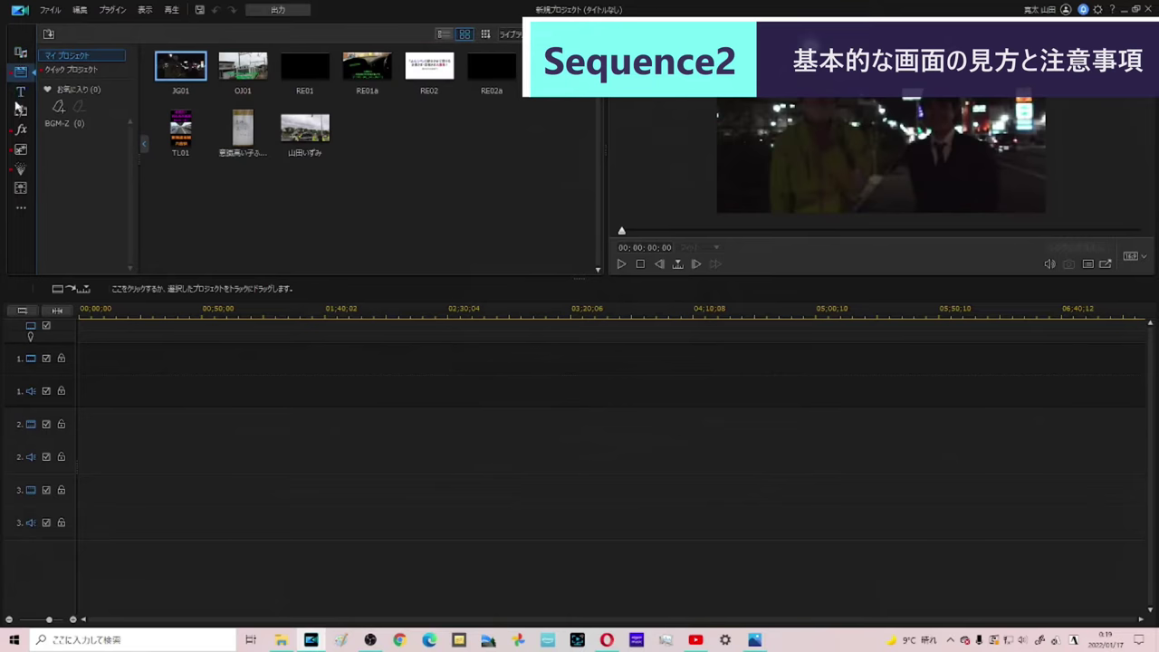
left_click(19, 93)
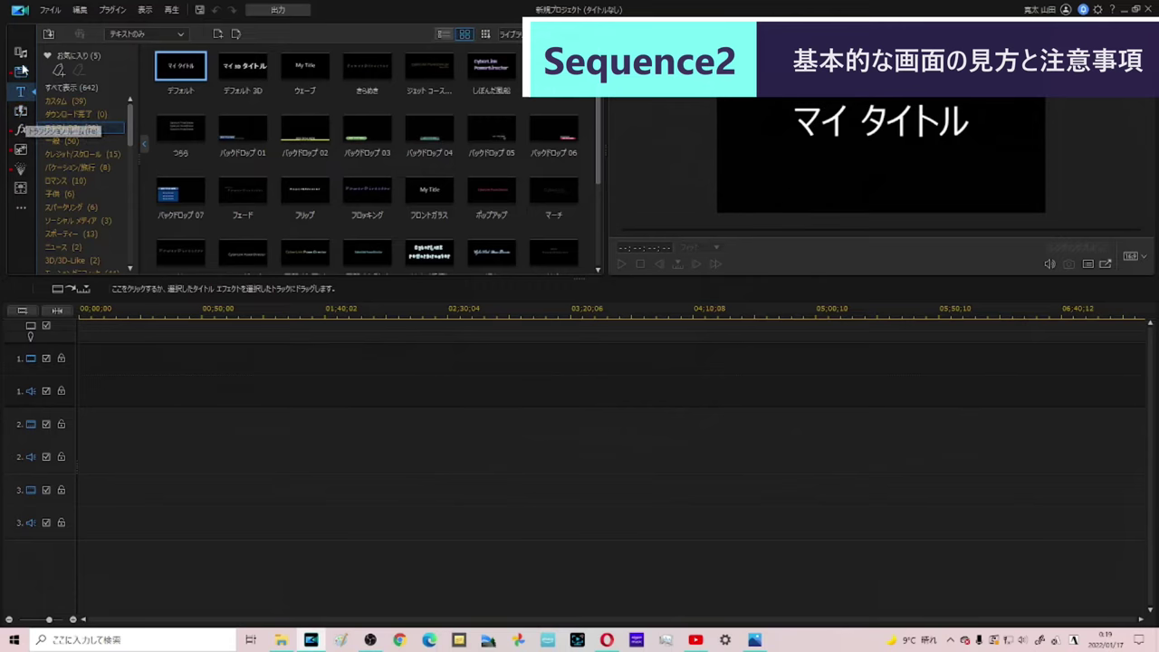
left_click(22, 56)
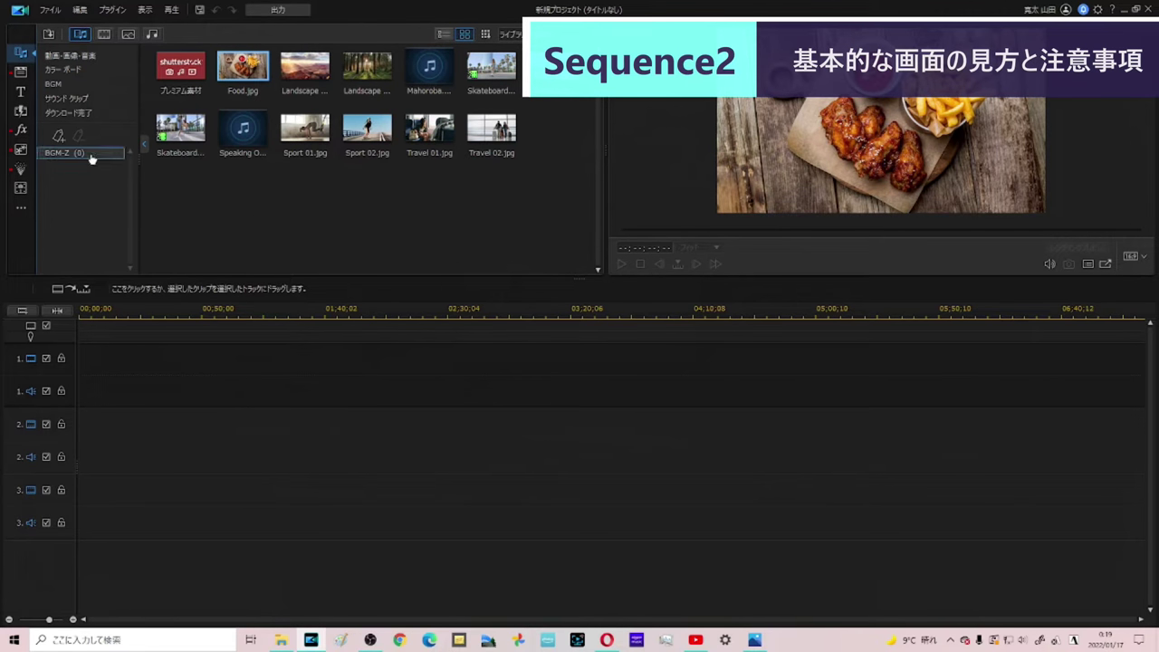
Step: Preview the デフォルト 3D title and examine the ダウンロード完了 and カスタム title categories
left_click(21, 92)
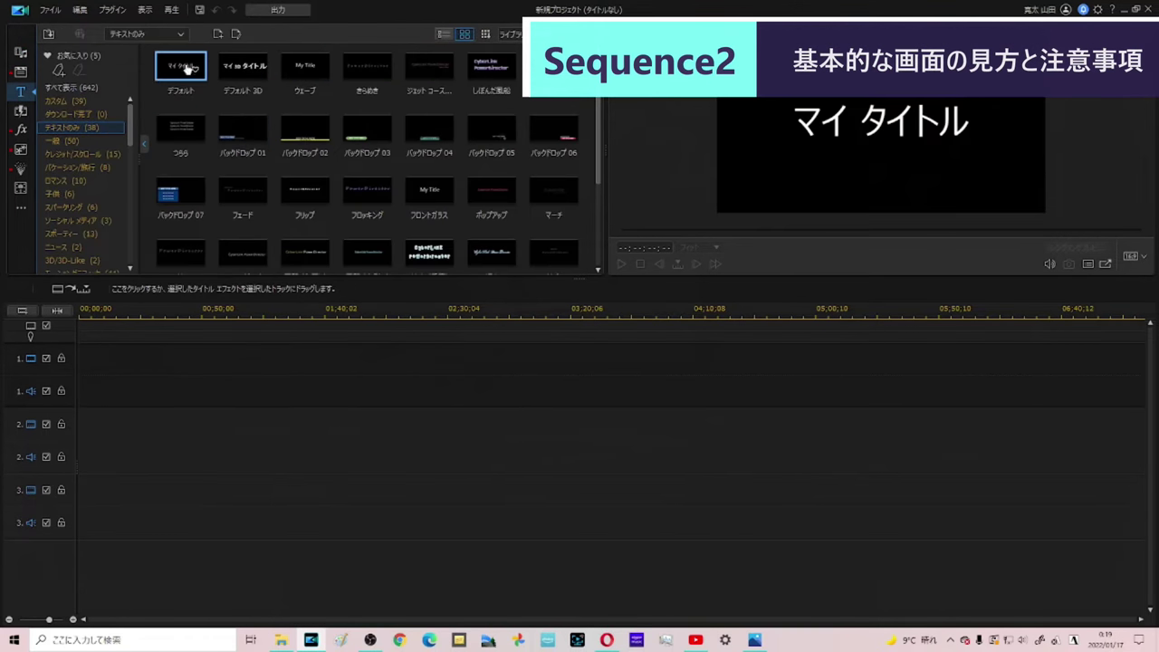
left_click(242, 73)
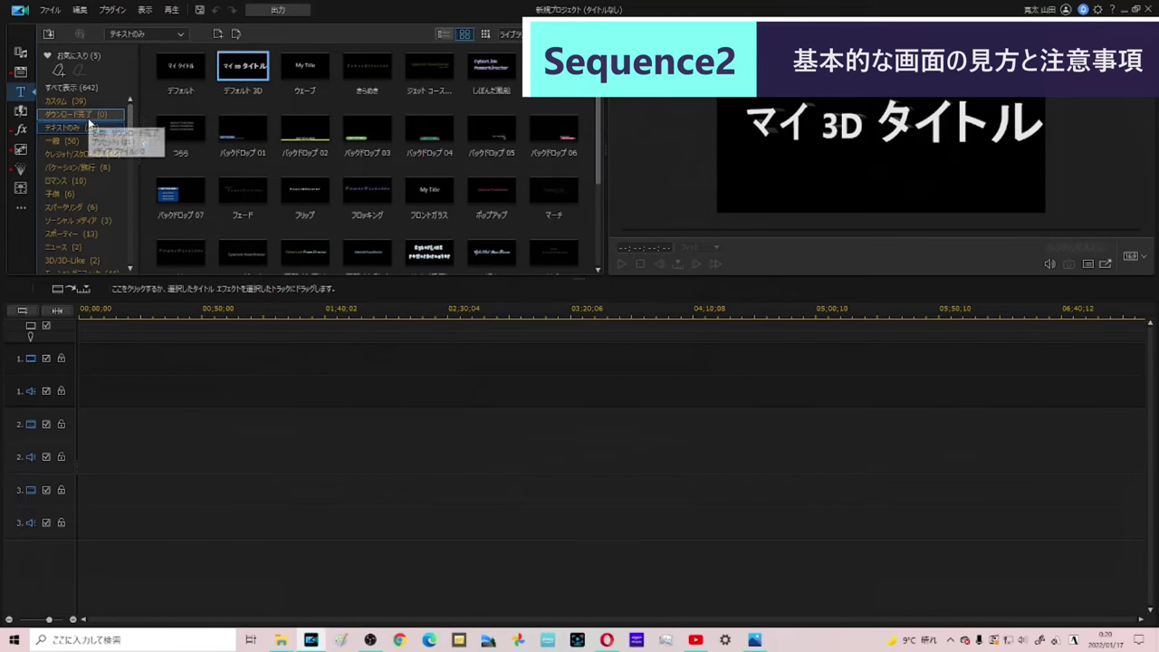
left_click(89, 115)
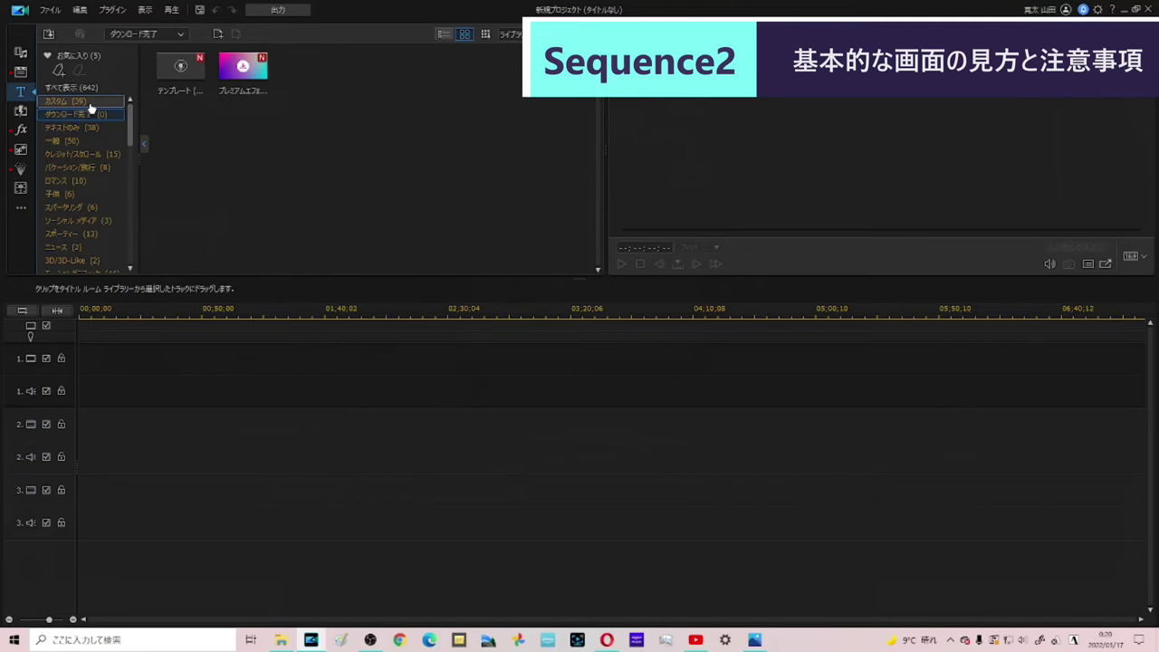
left_click(90, 102)
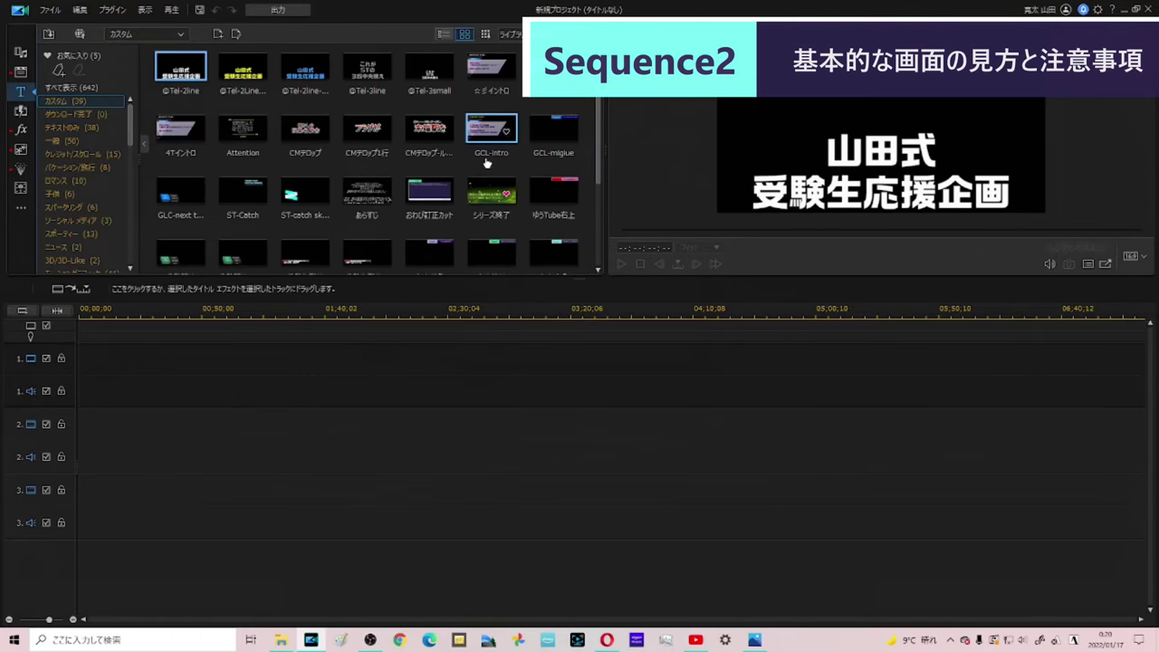
left_click(488, 116)
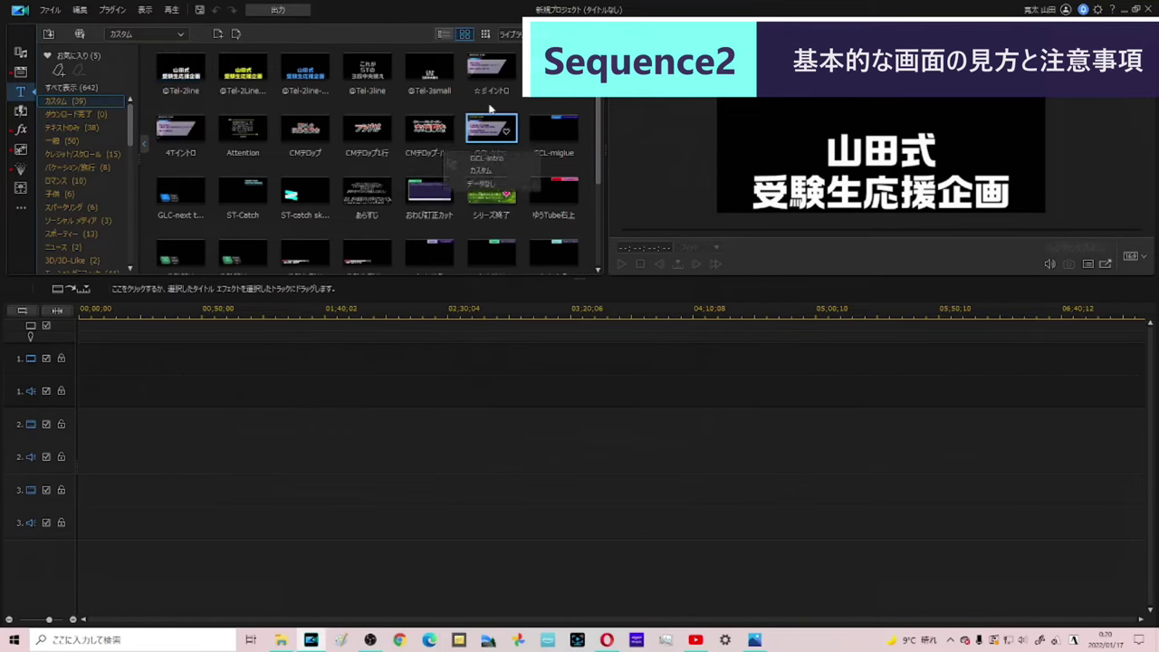
left_click(486, 74)
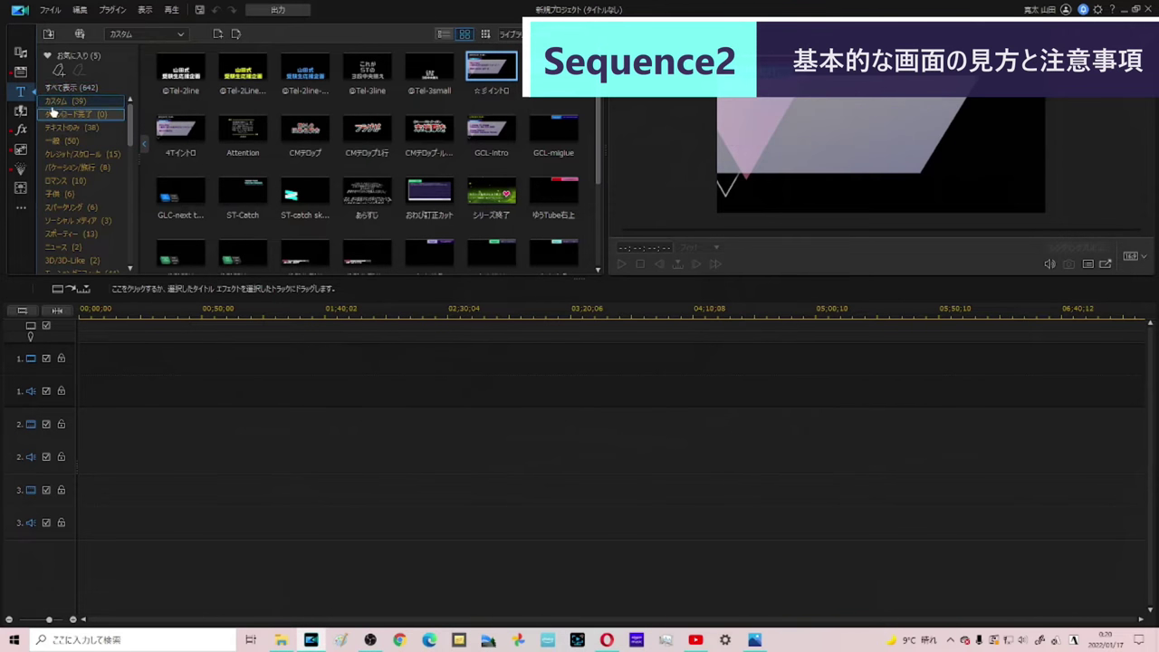
Step: Preview title templates in the 一般 and スポーティー categories and look through the list of title categories
left_click(73, 140)
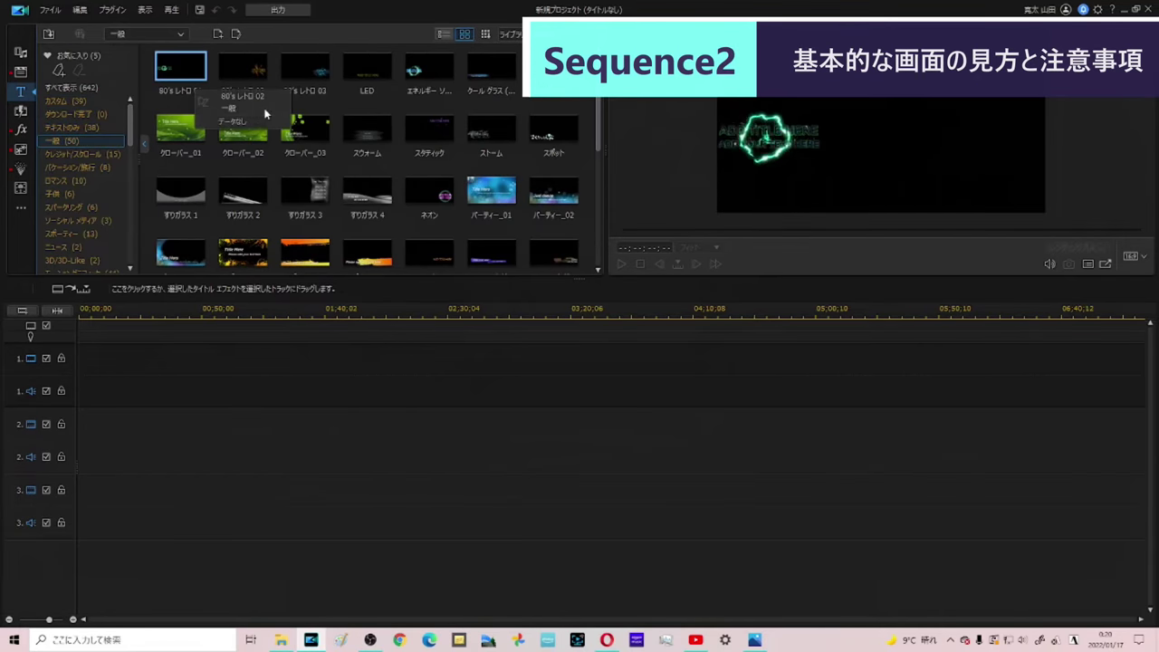
left_click(439, 70)
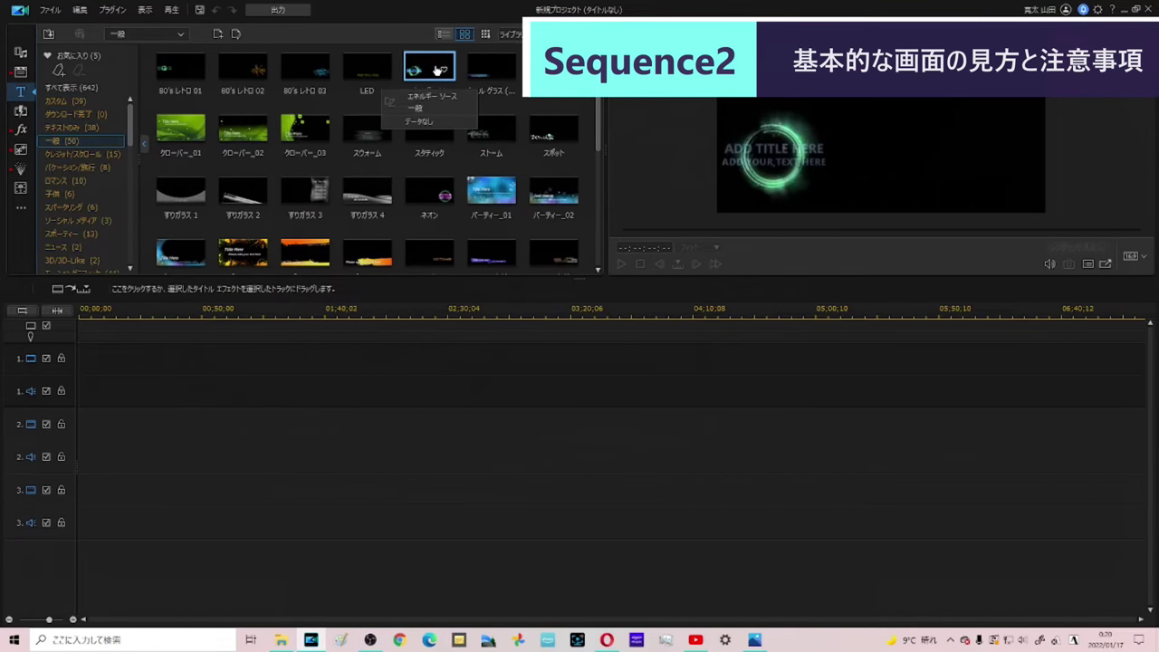
scroll(439, 155, "down", 5)
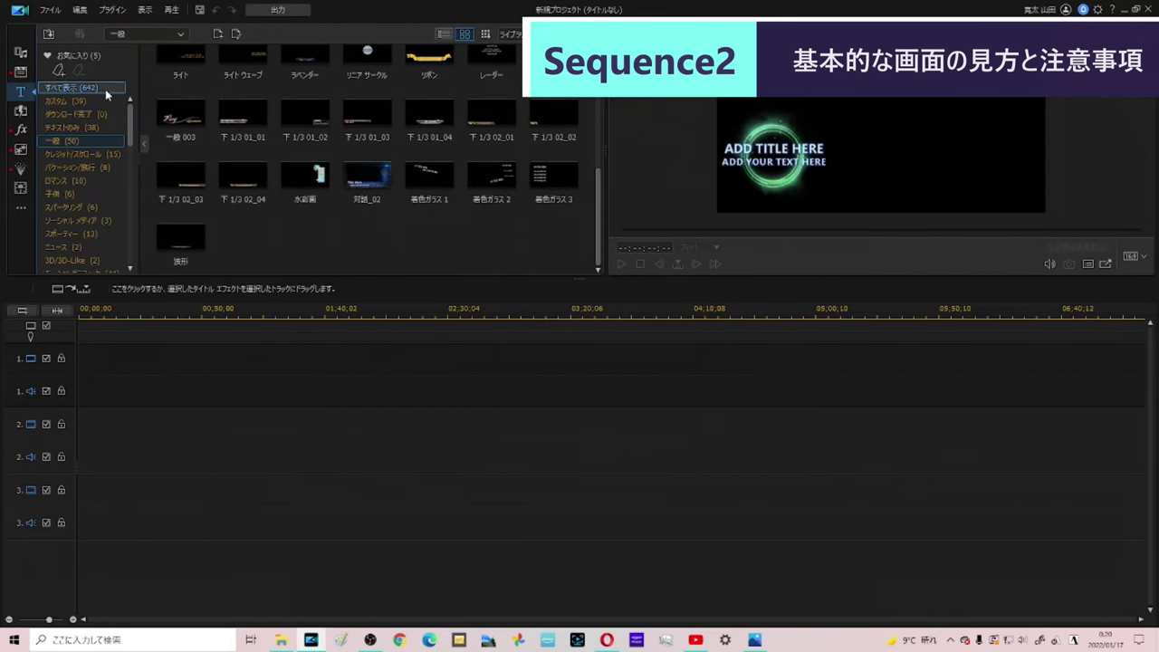
left_click(90, 237)
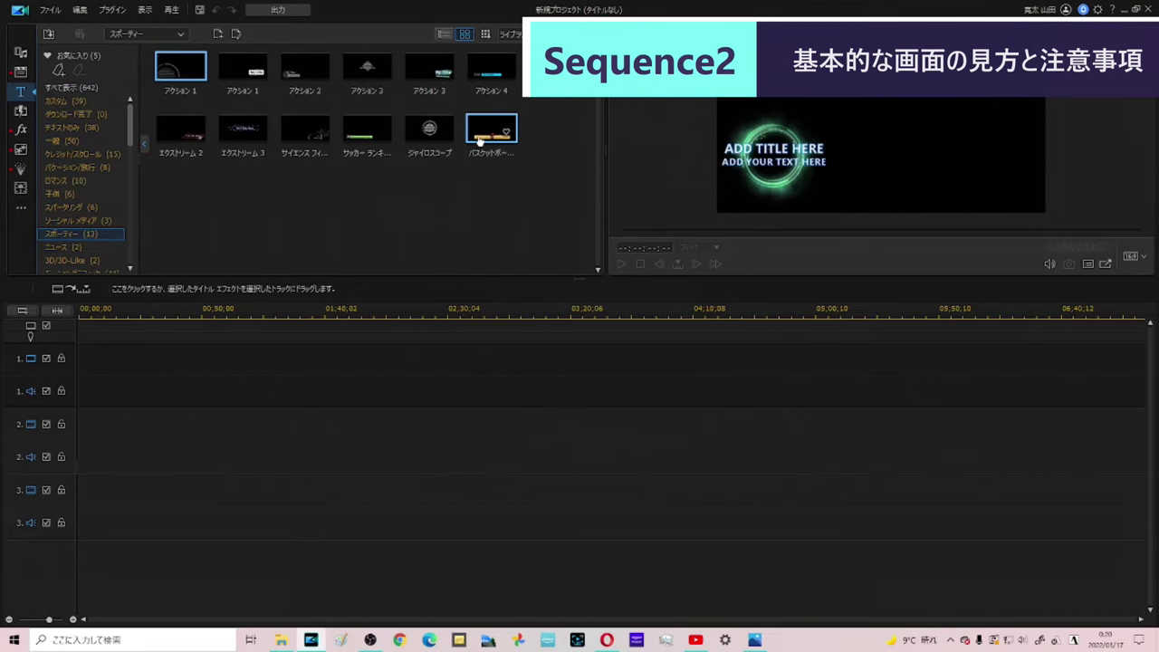
mouse_move(479, 143)
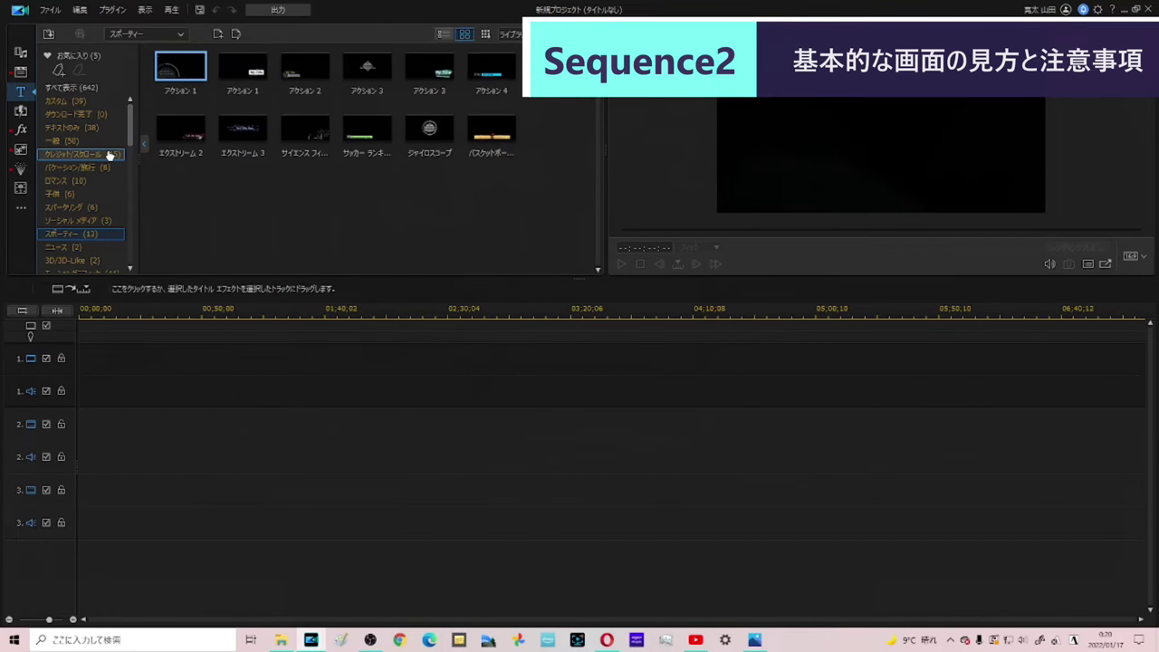
mouse_move(124, 143)
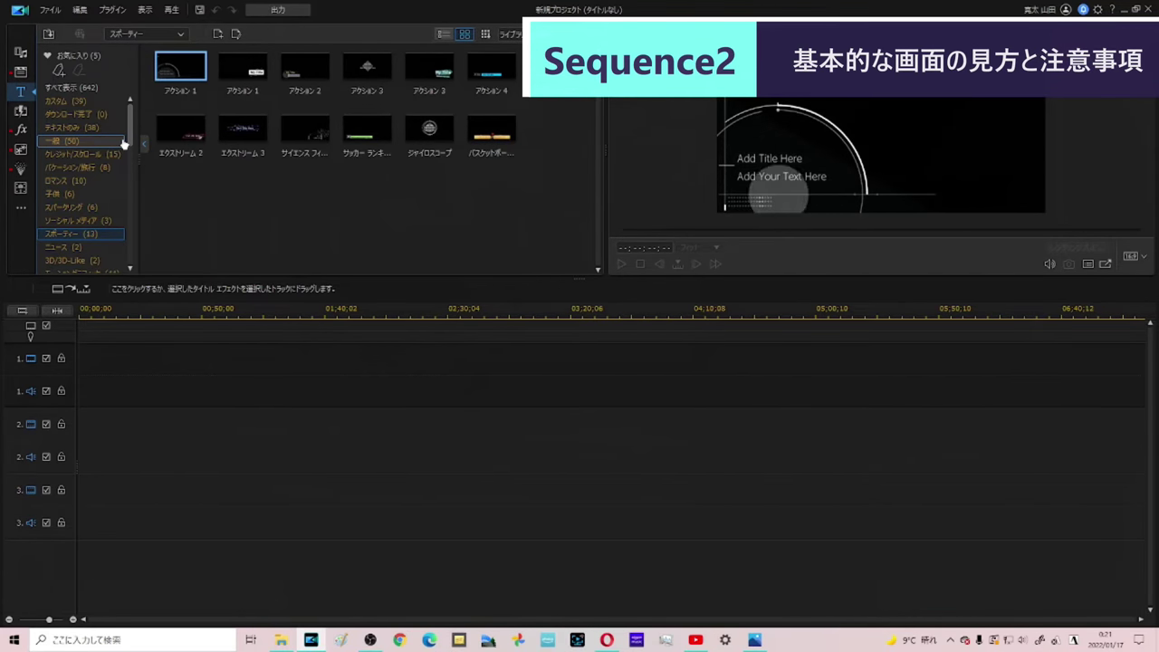
scroll(121, 149, "down", 5)
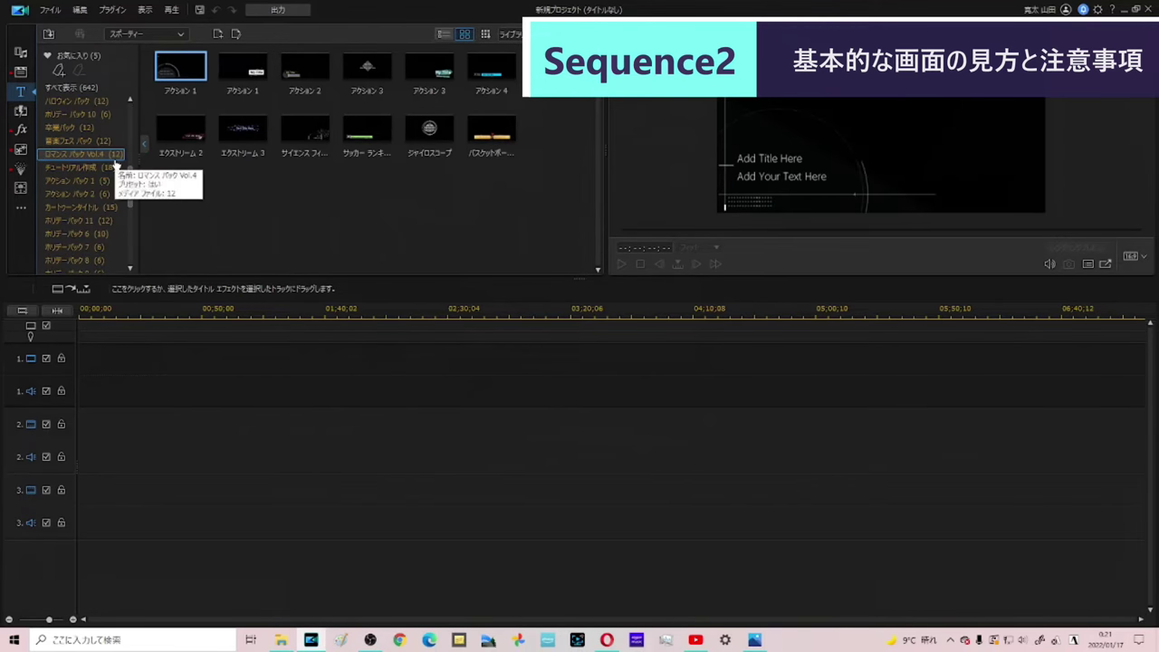
scroll(116, 165, "up", 6)
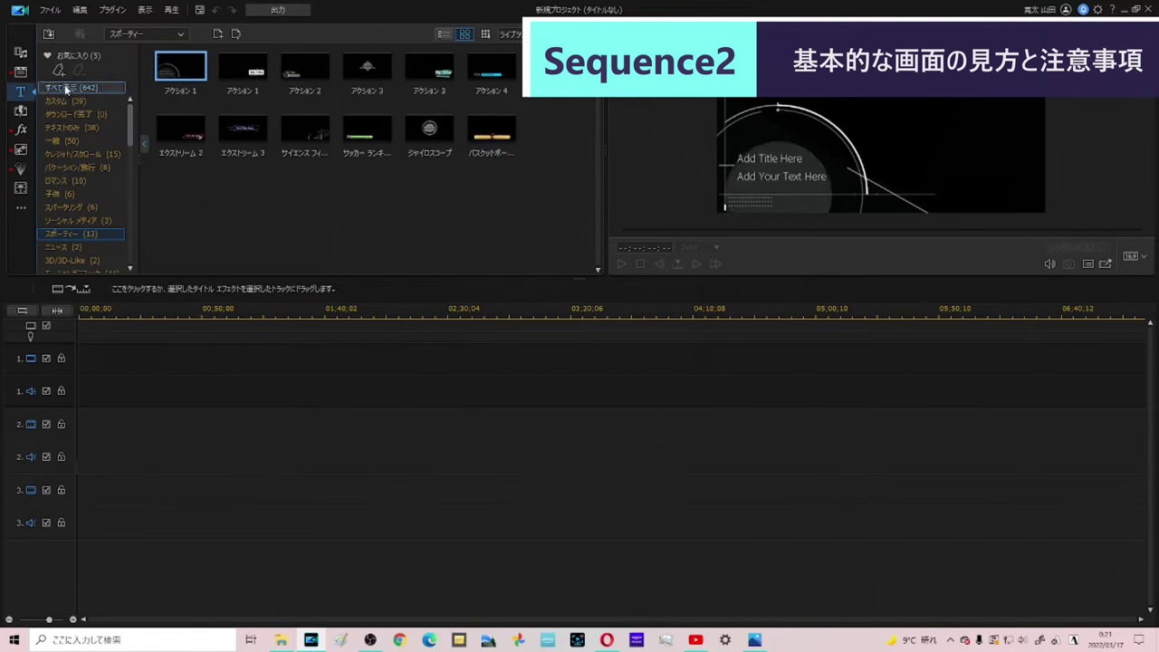
Step: Look at the 一般 transitions in the Transition room and return to the media library
left_click(25, 112)
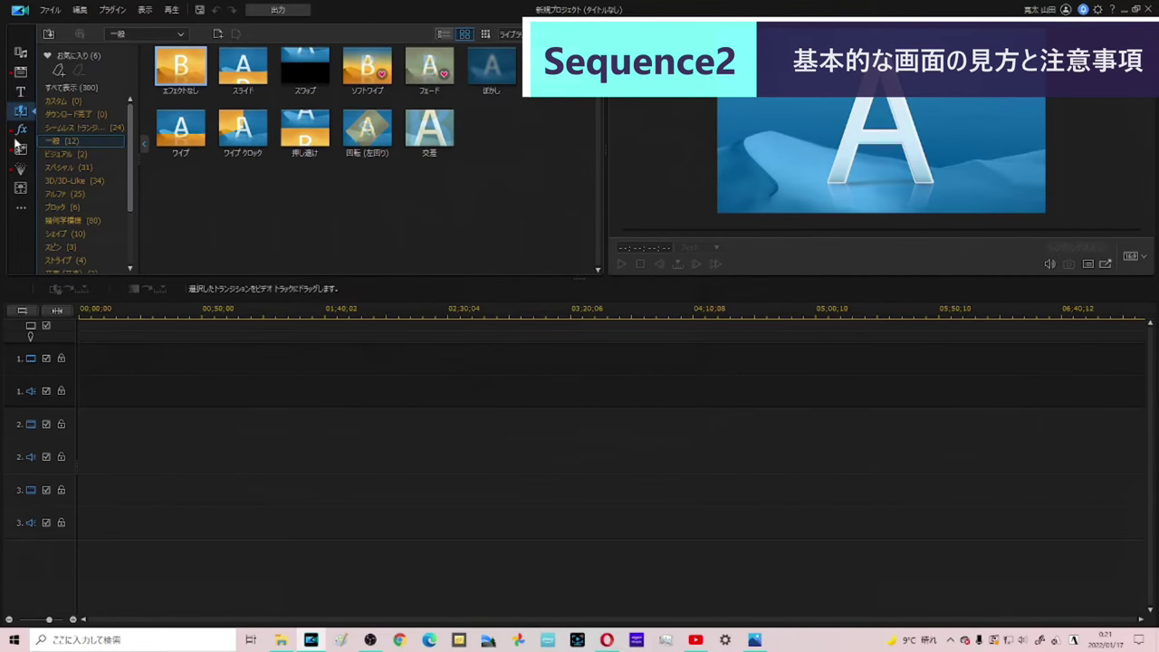
left_click(23, 55)
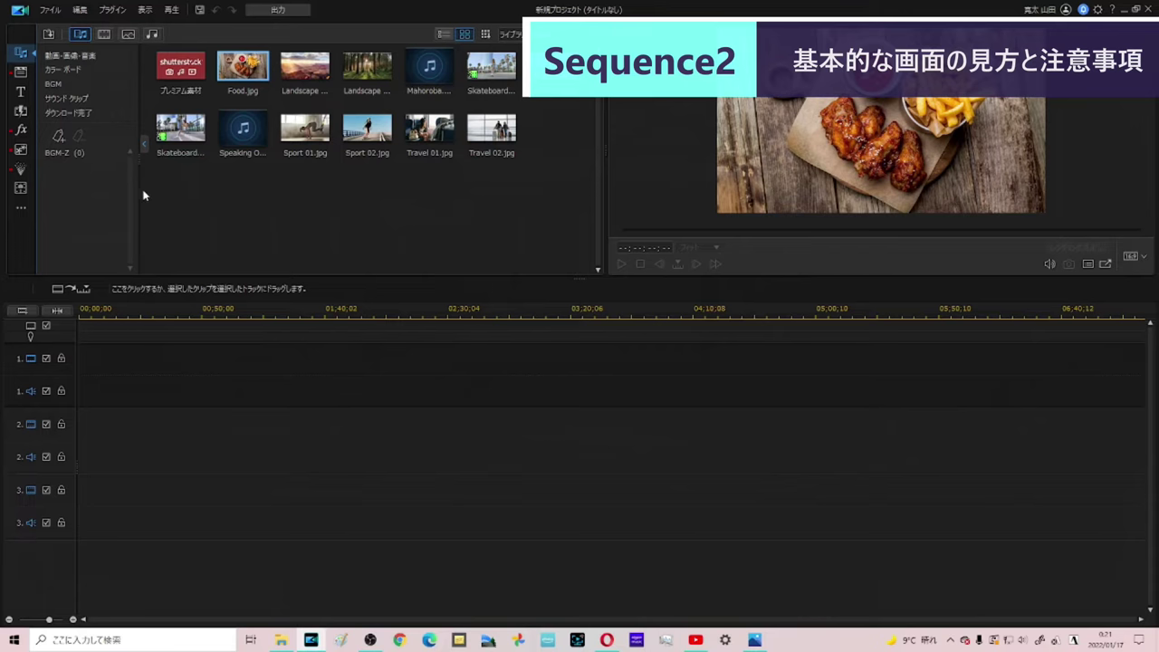
Step: Browse the BGM library's complete track list under すべて表示
left_click(67, 86)
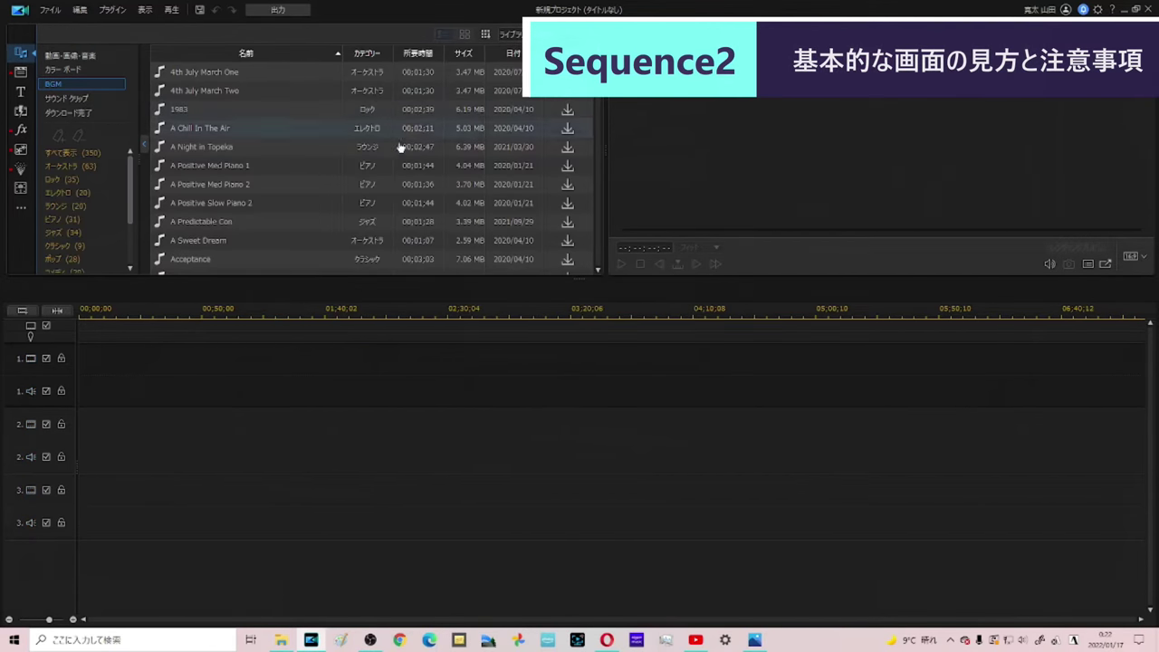
scroll(308, 136, "down", 2)
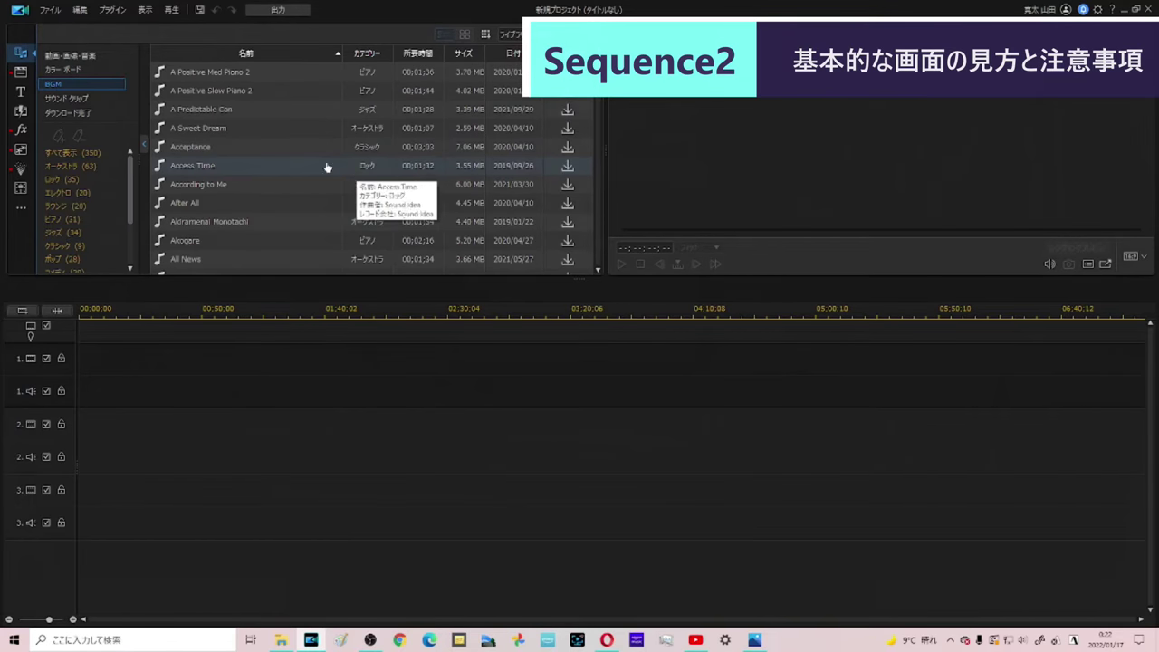
left_click(94, 154)
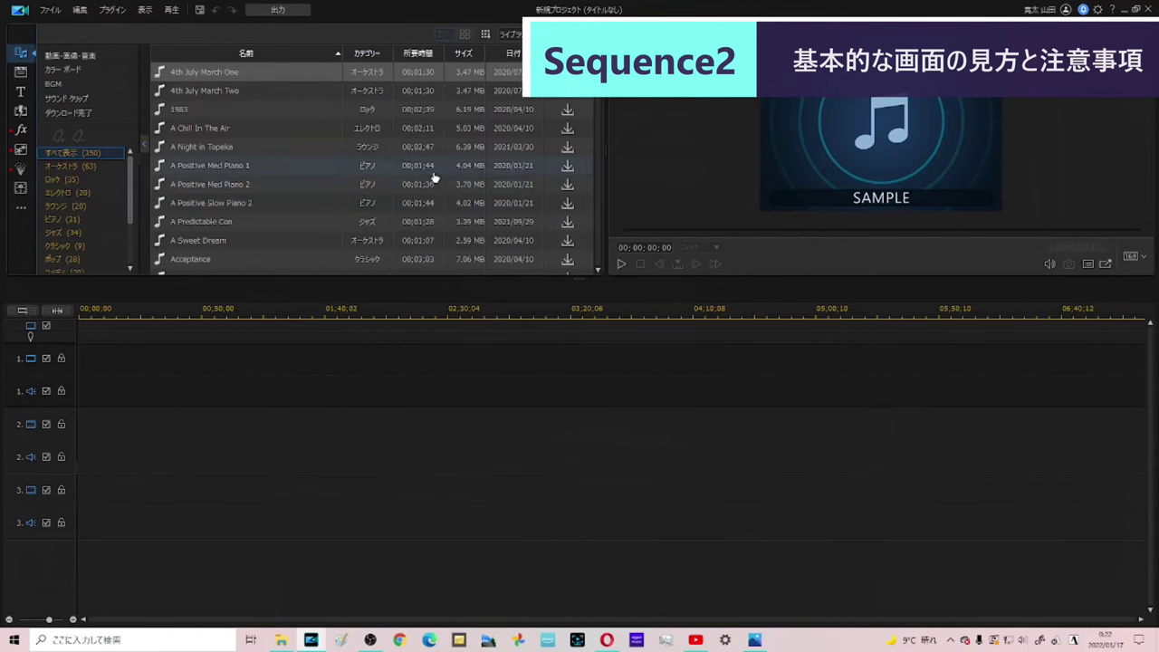
scroll(432, 181, "down", 5)
scroll(434, 176, "down", 12)
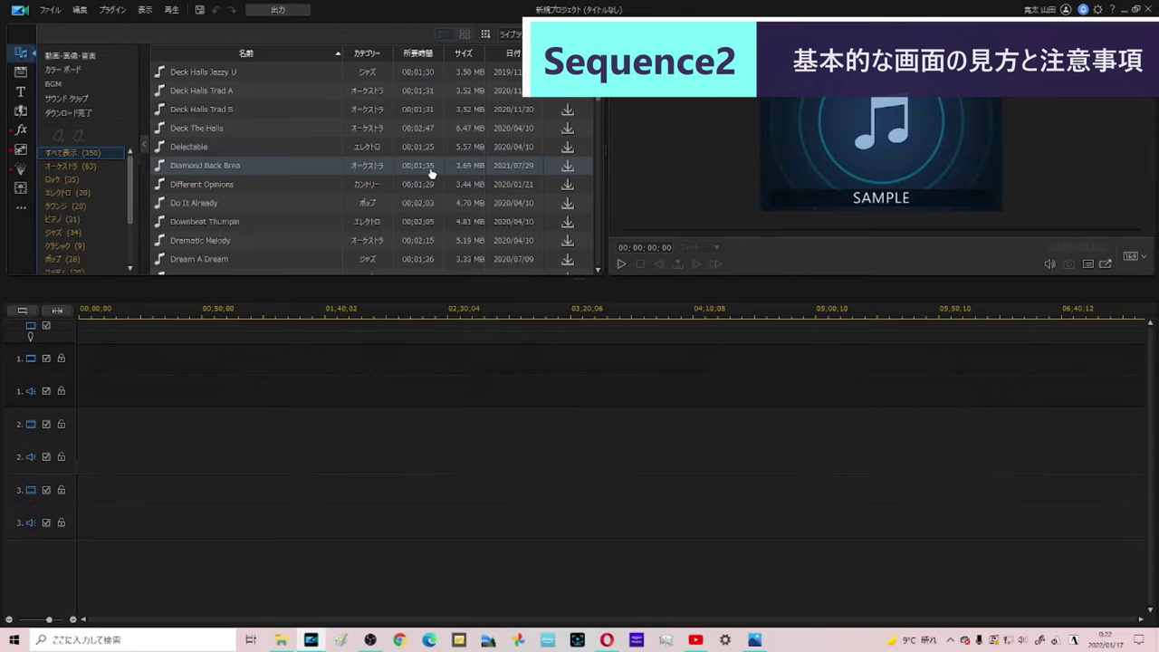
scroll(431, 172, "down", 10)
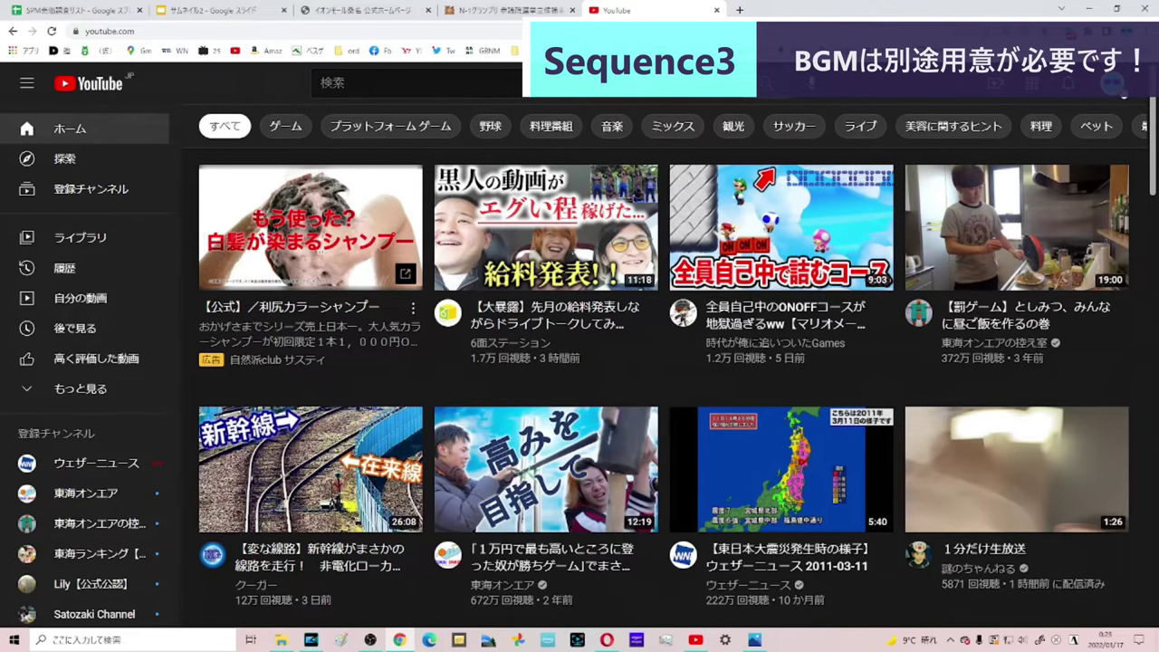
Step: Go to YouTube Studio from the YouTube account and open the channel's オーディオ ライブラリ
left_click(1111, 82)
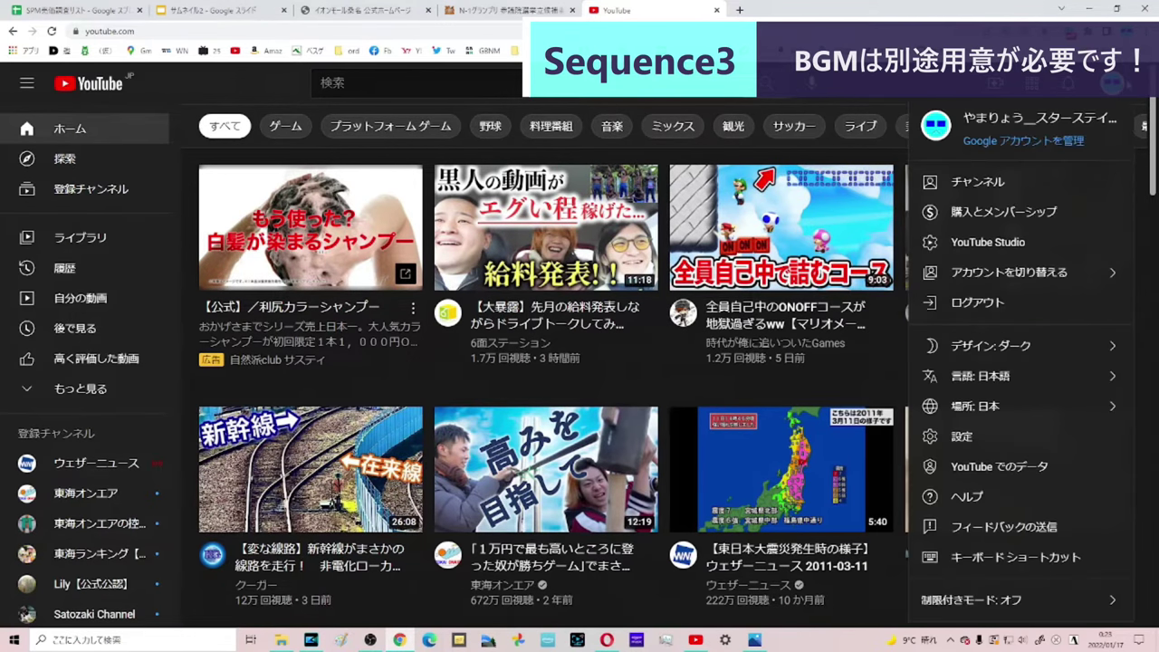
left_click(1056, 247)
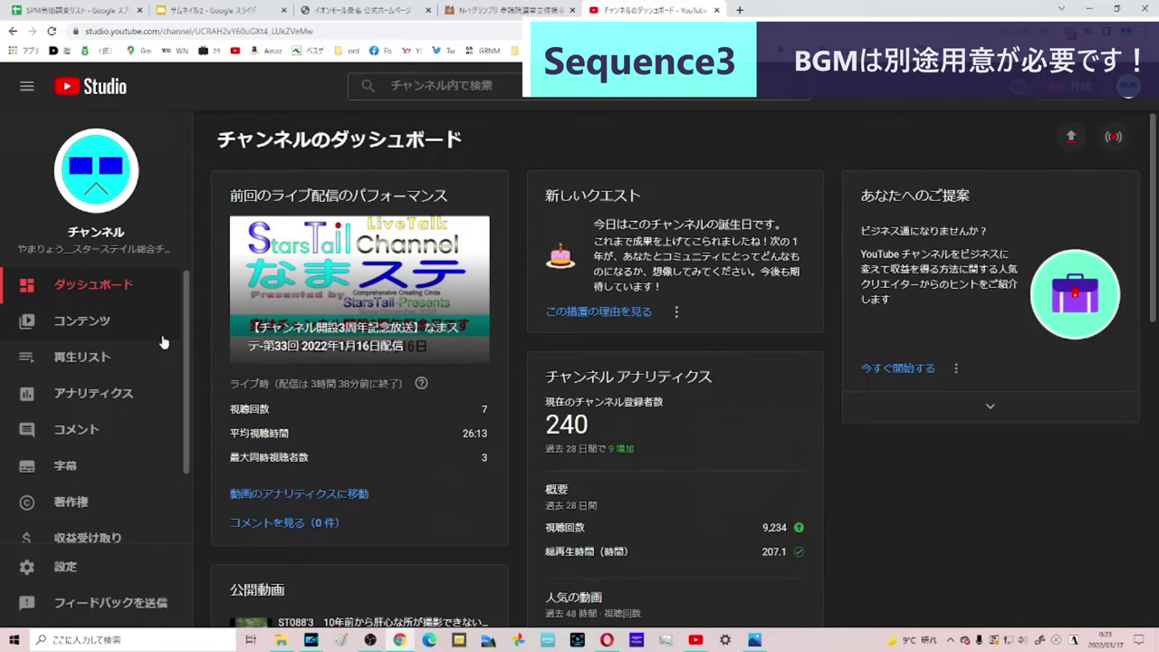
scroll(160, 336, "down", 1)
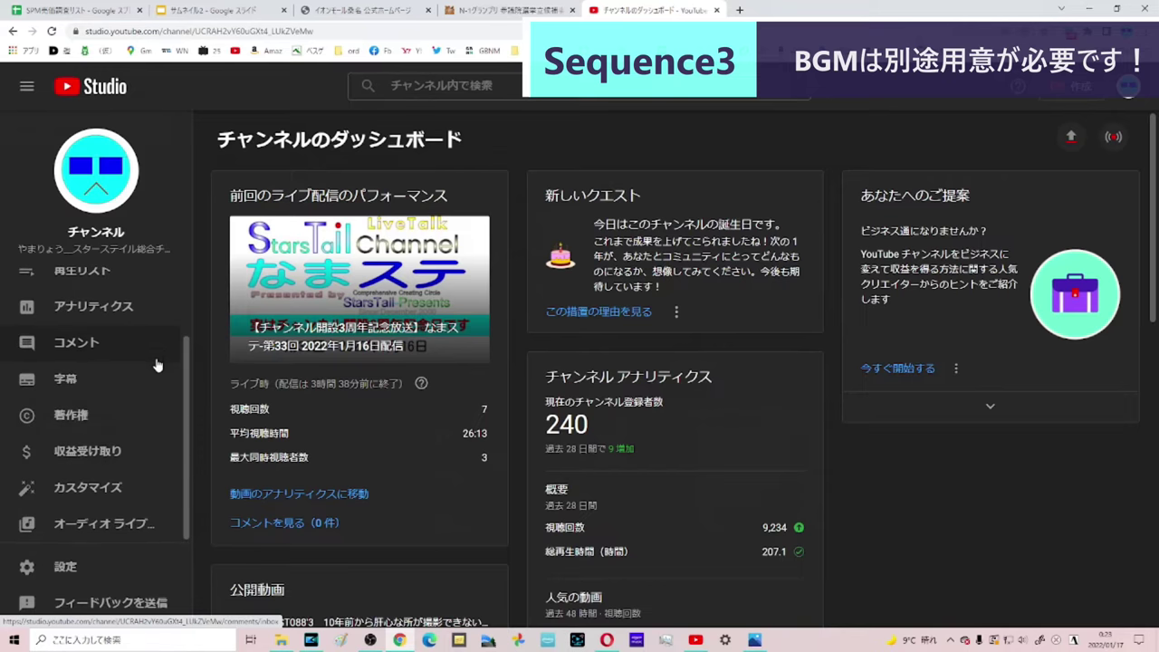
scroll(134, 398, "up", 2)
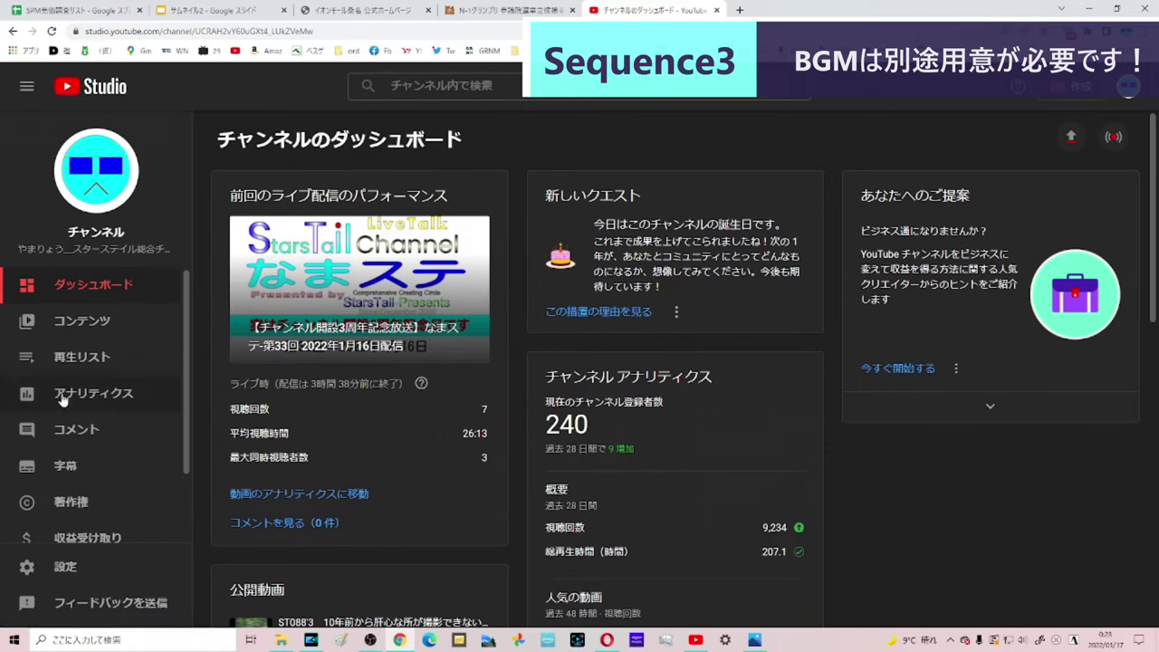
scroll(66, 475, "down", 2)
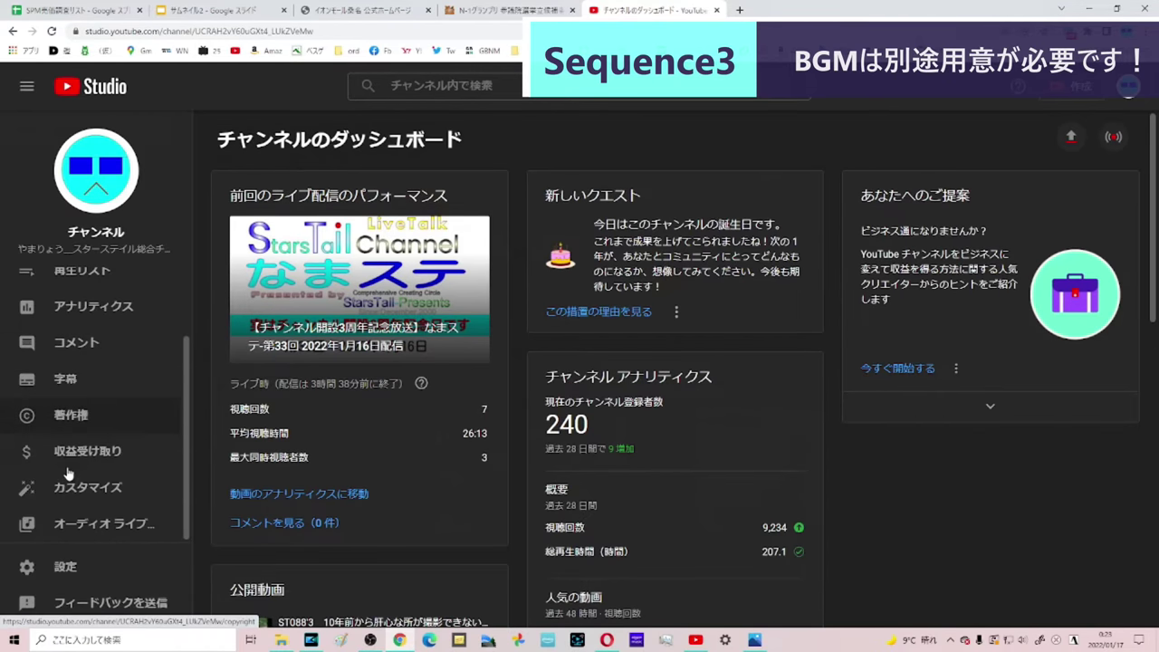
left_click(65, 531)
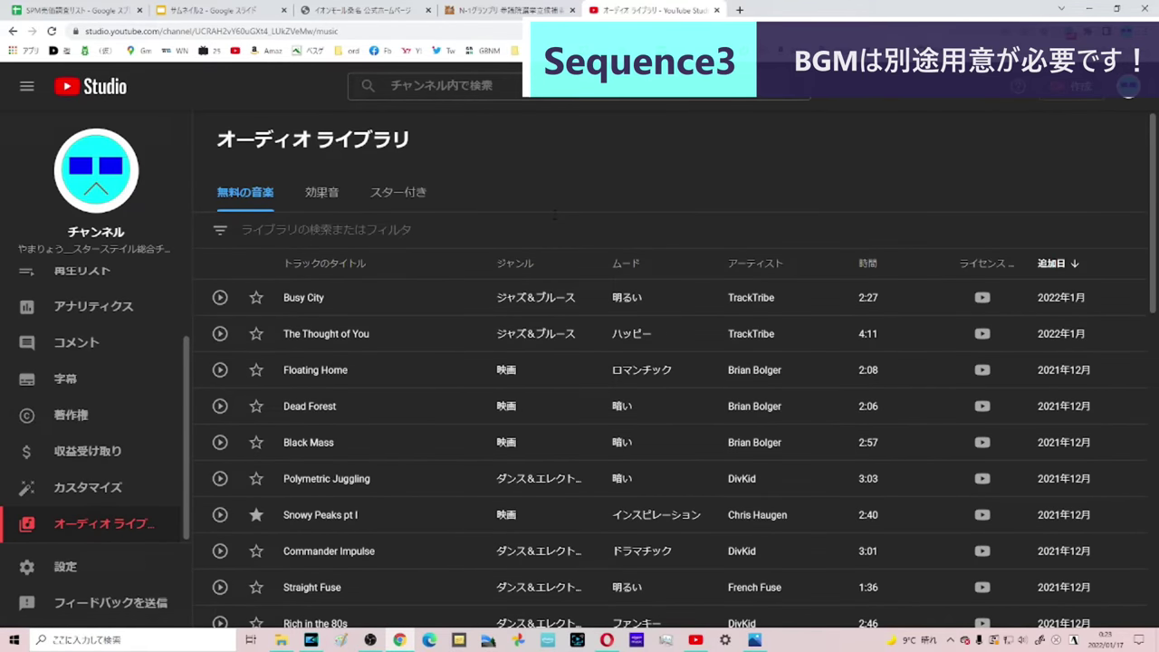
Step: Browse the 無料の音楽 track list in the audio library, examining genres, moods, durations and licences
scroll(570, 255, "down", 4)
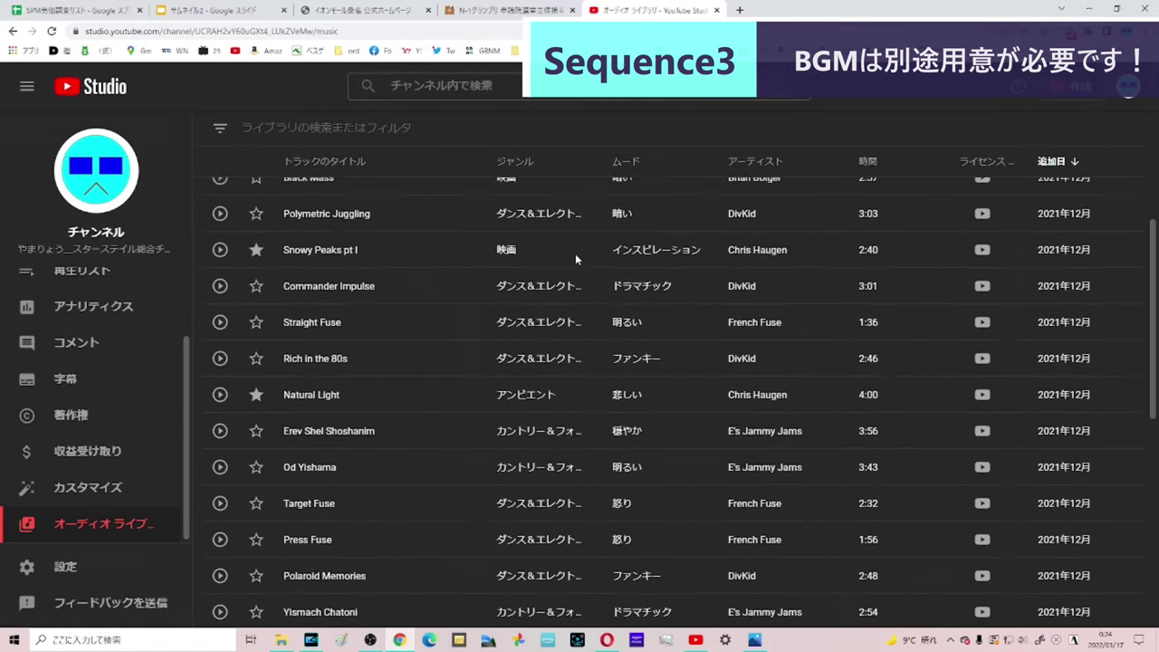
scroll(575, 253, "down", 6)
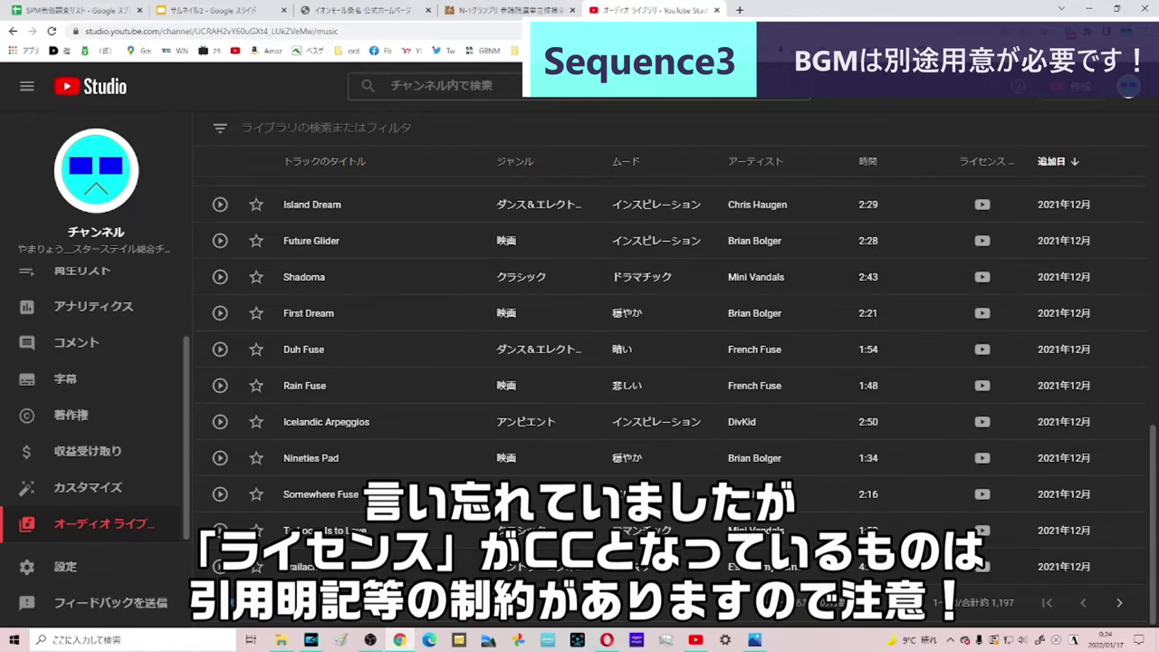
left_click_drag(990, 603, 1020, 608)
scroll(896, 453, "up", 10)
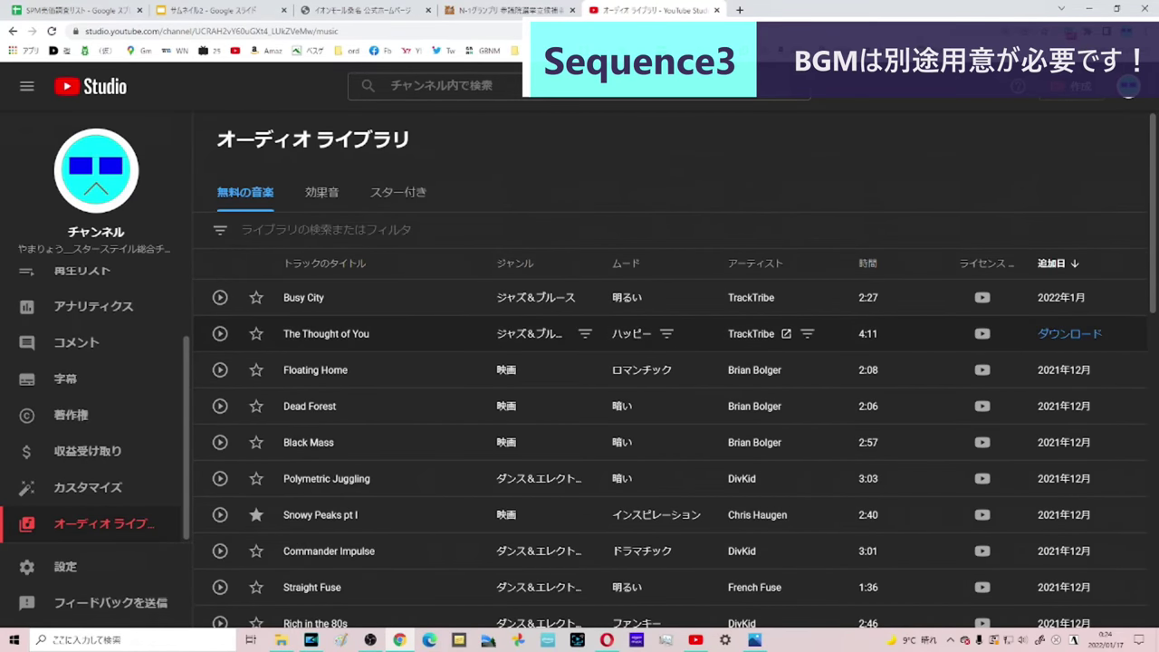
scroll(354, 292, "down", 7)
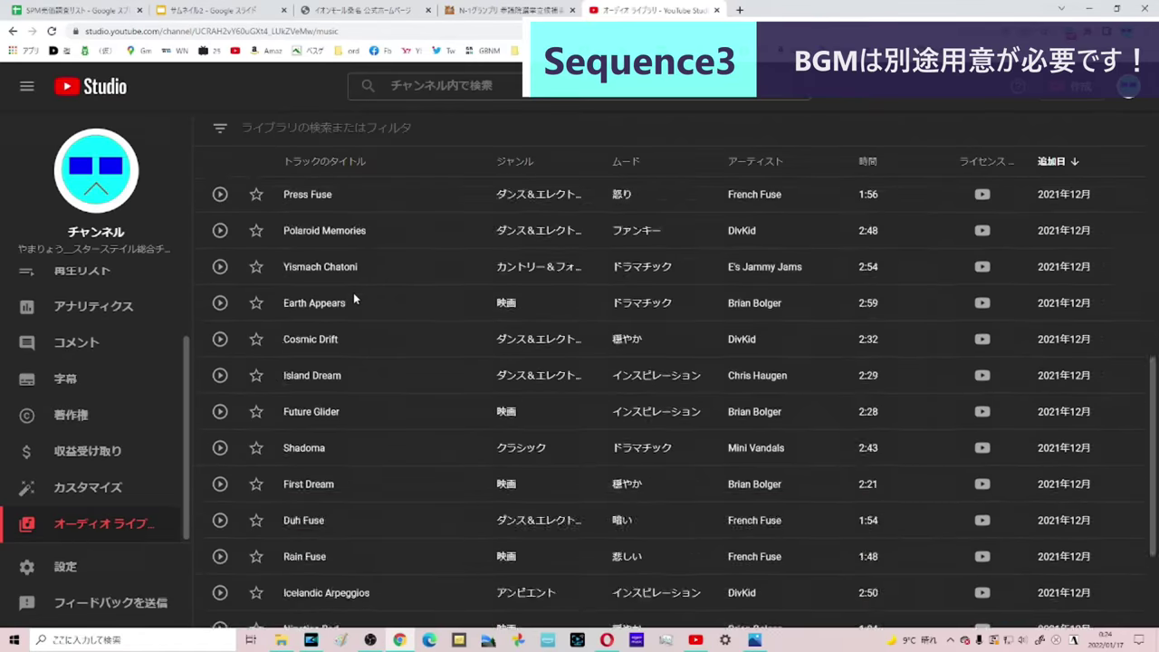
scroll(353, 292, "down", 2)
scroll(353, 292, "up", 7)
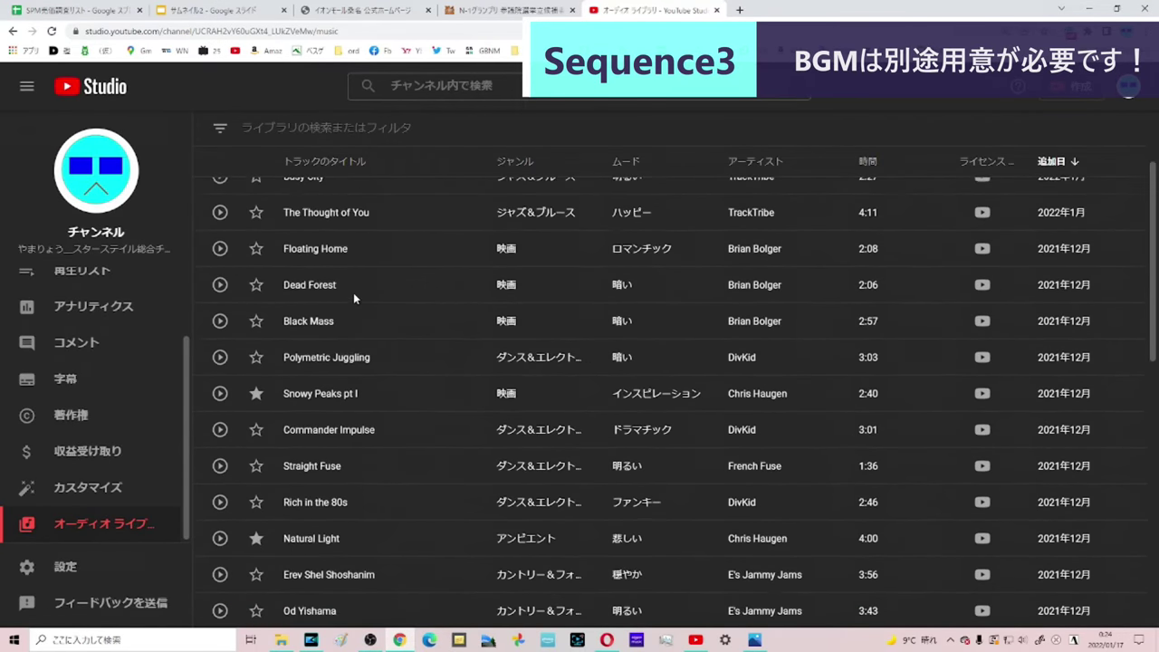
scroll(353, 292, "up", 2)
scroll(353, 292, "down", 6)
scroll(353, 292, "up", 6)
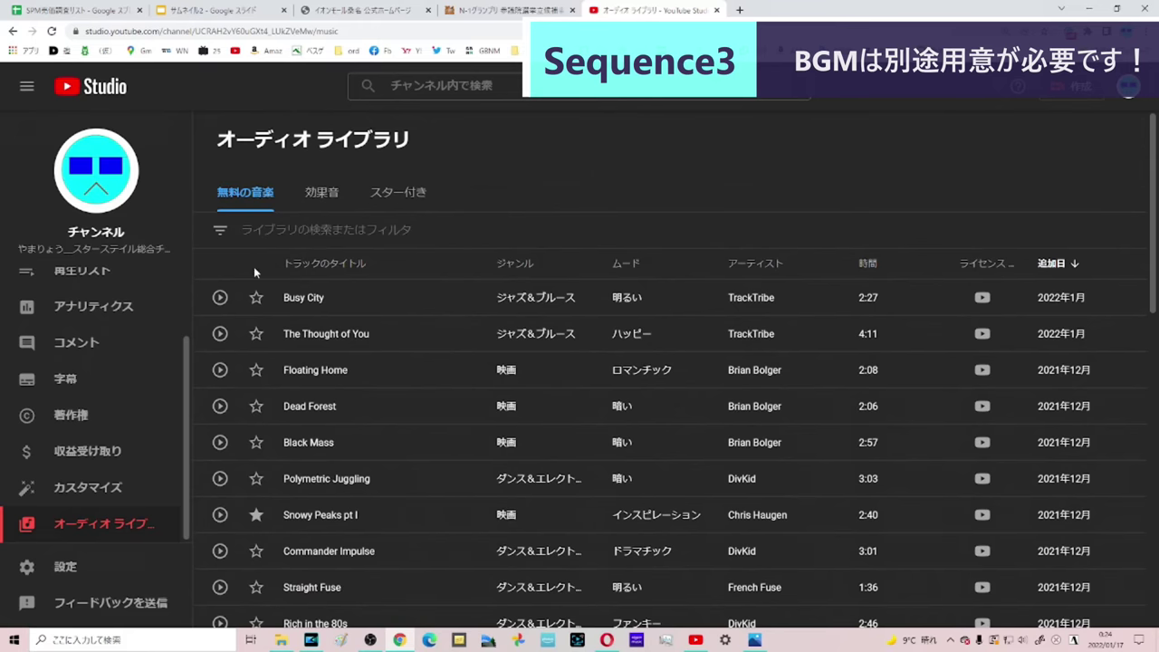
Step: Check the audio library's filter options and look through the スター付き tracks
left_click(224, 233)
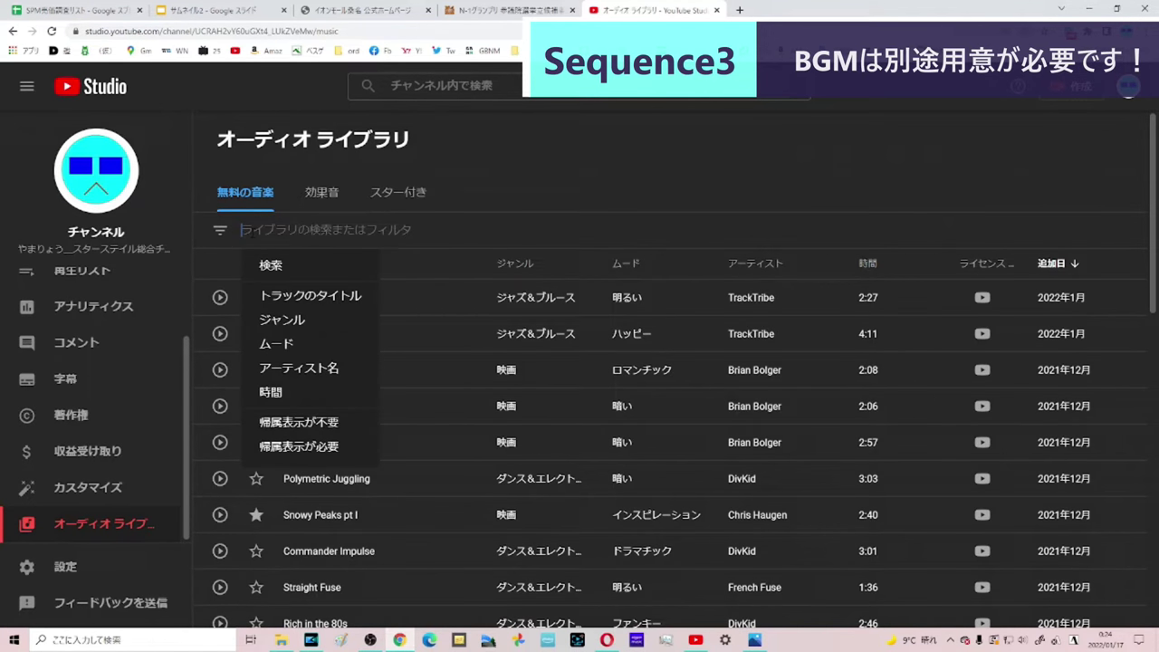
left_click(393, 195)
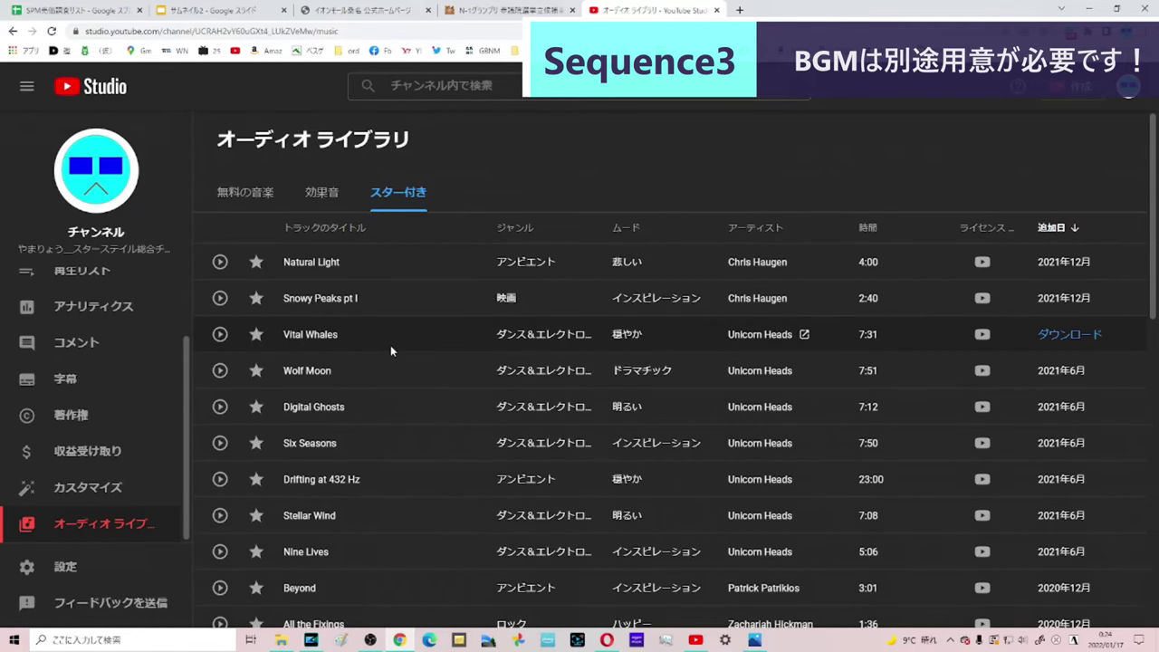
scroll(406, 474, "down", 2)
scroll(405, 469, "down", 2)
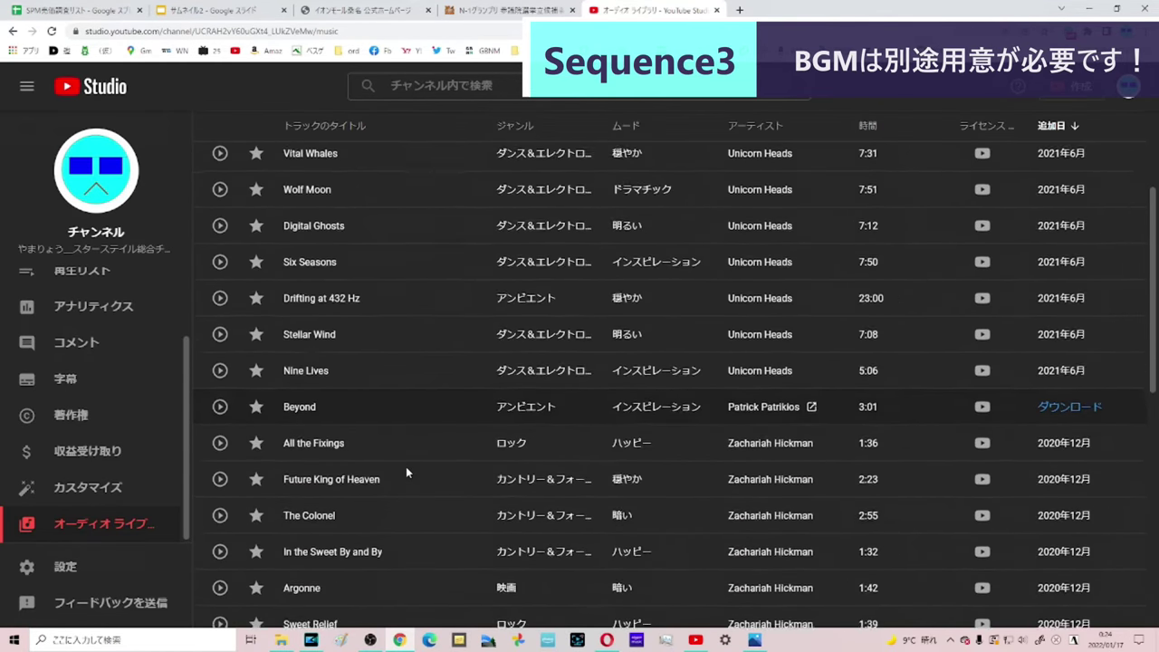
scroll(406, 465, "up", 4)
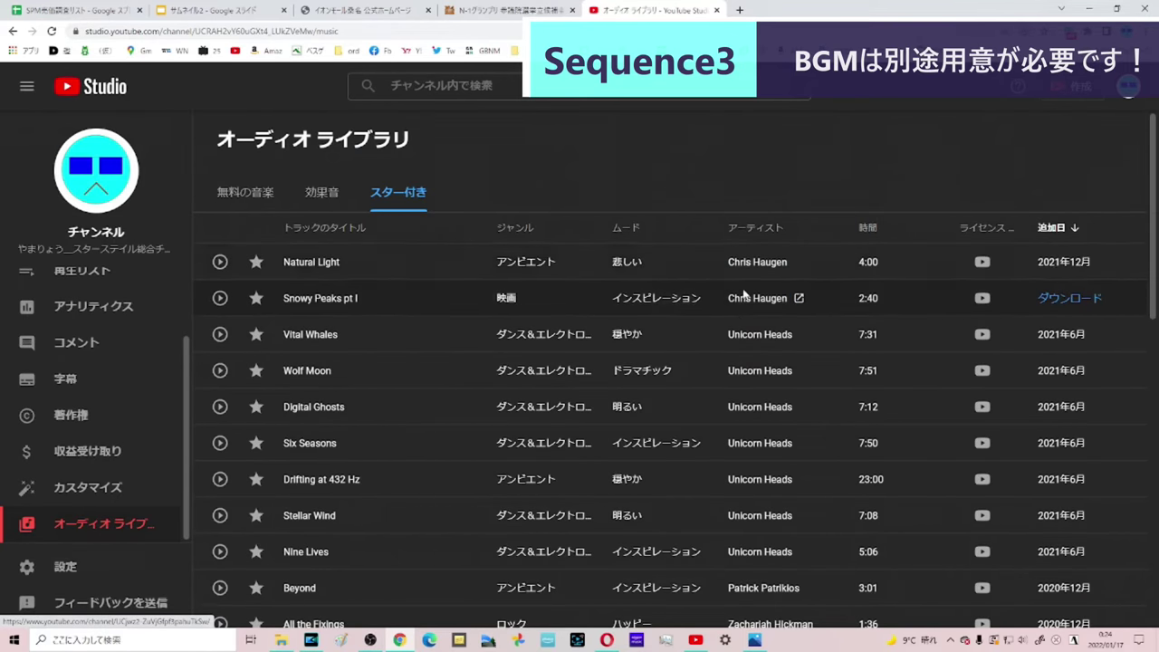
scroll(740, 307, "down", 4)
scroll(744, 329, "down", 1)
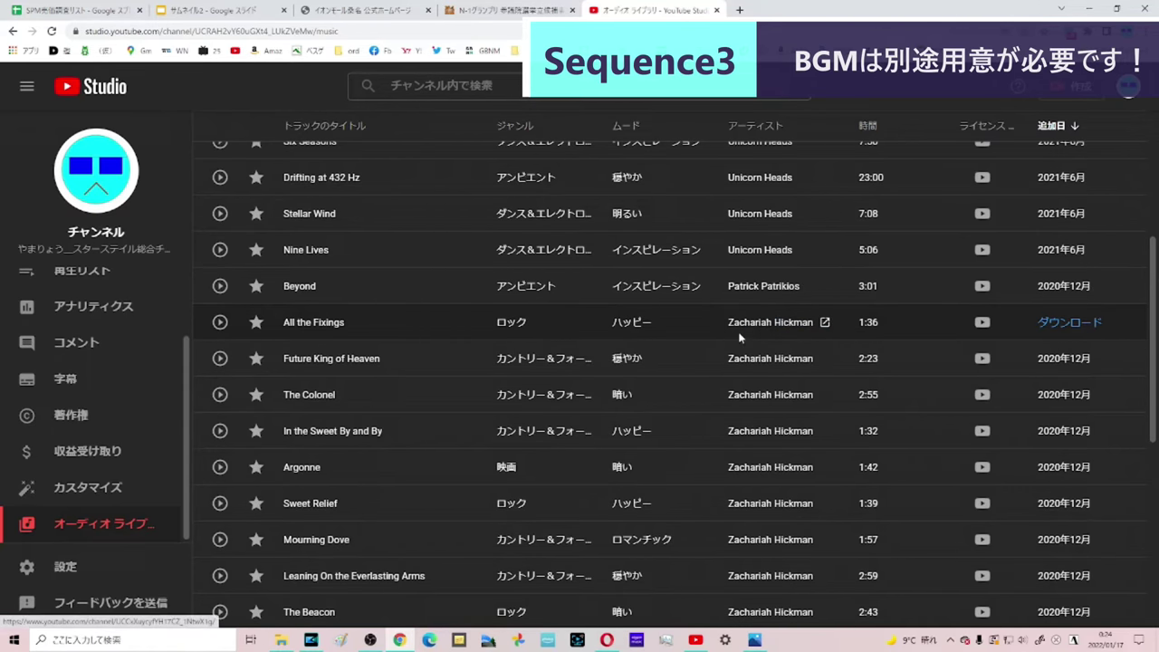
scroll(737, 342, "down", 3)
scroll(735, 345, "down", 1)
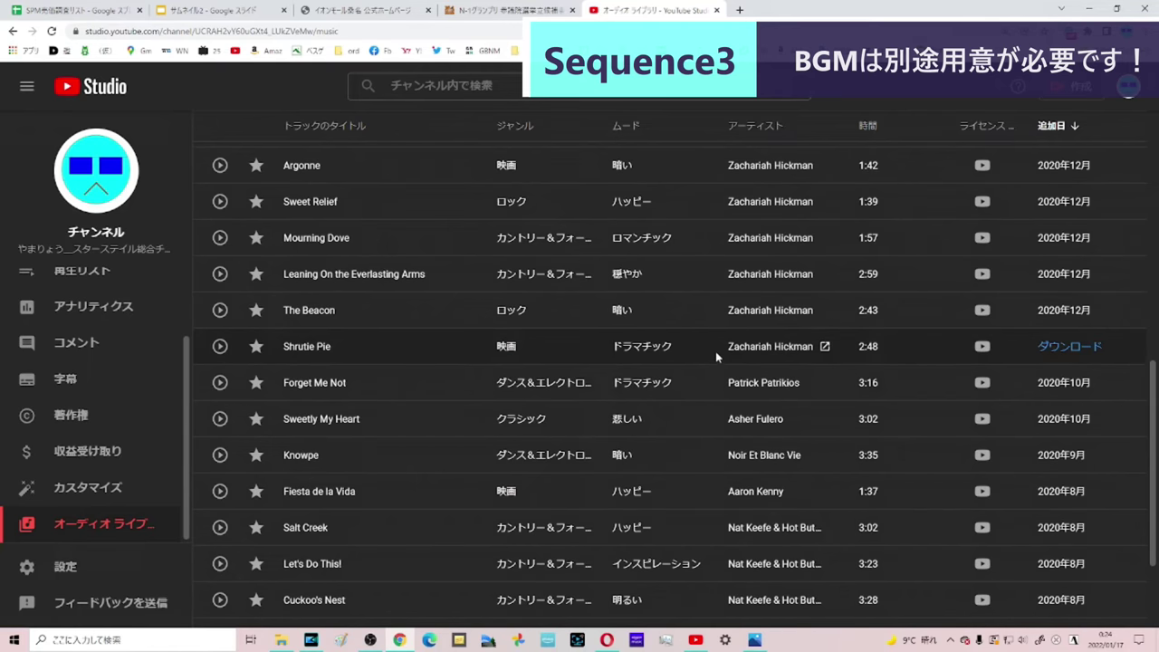
Step: Preview the starred track "Sweetly My Heart" and download it
left_click(219, 419)
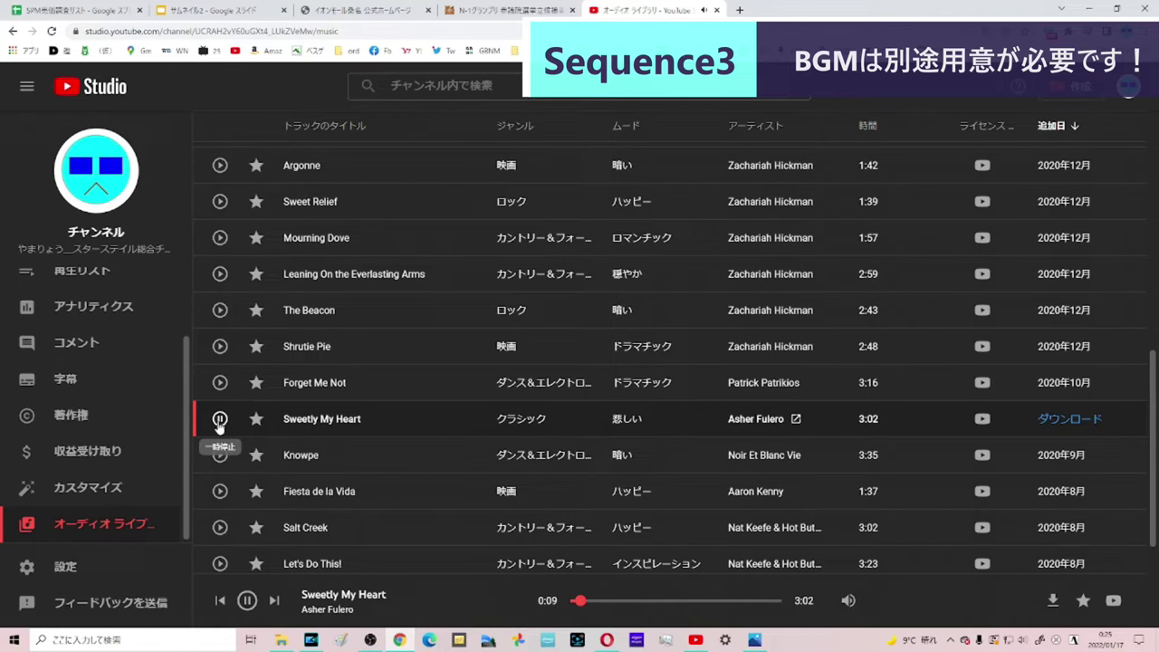
left_click(218, 423)
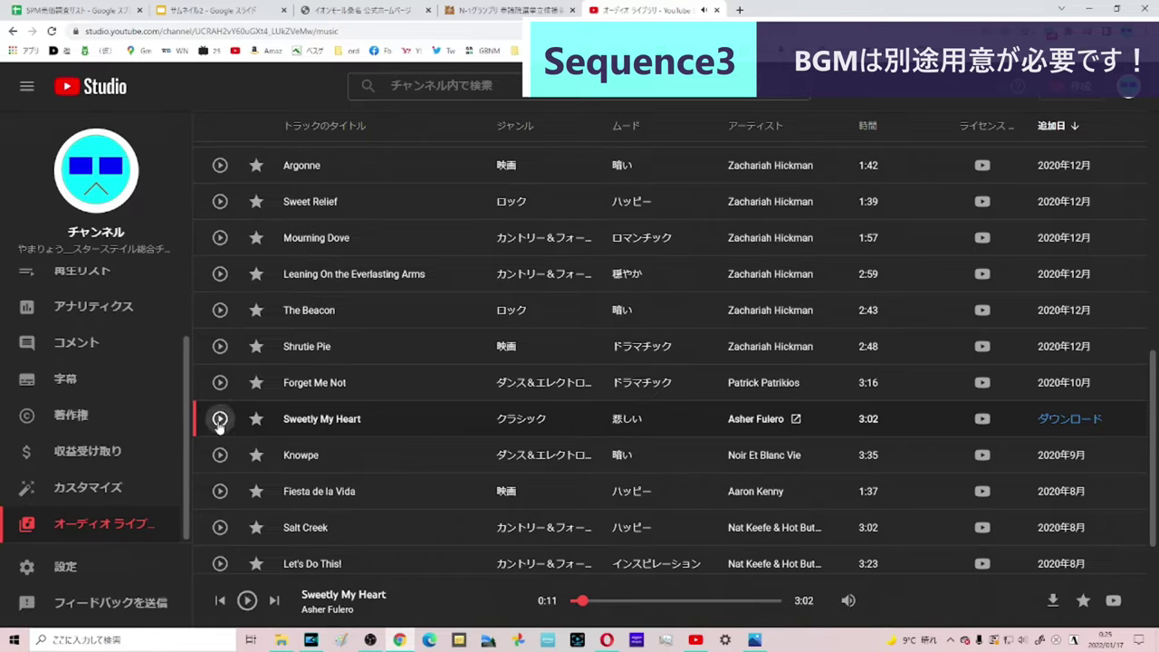
left_click(1094, 421)
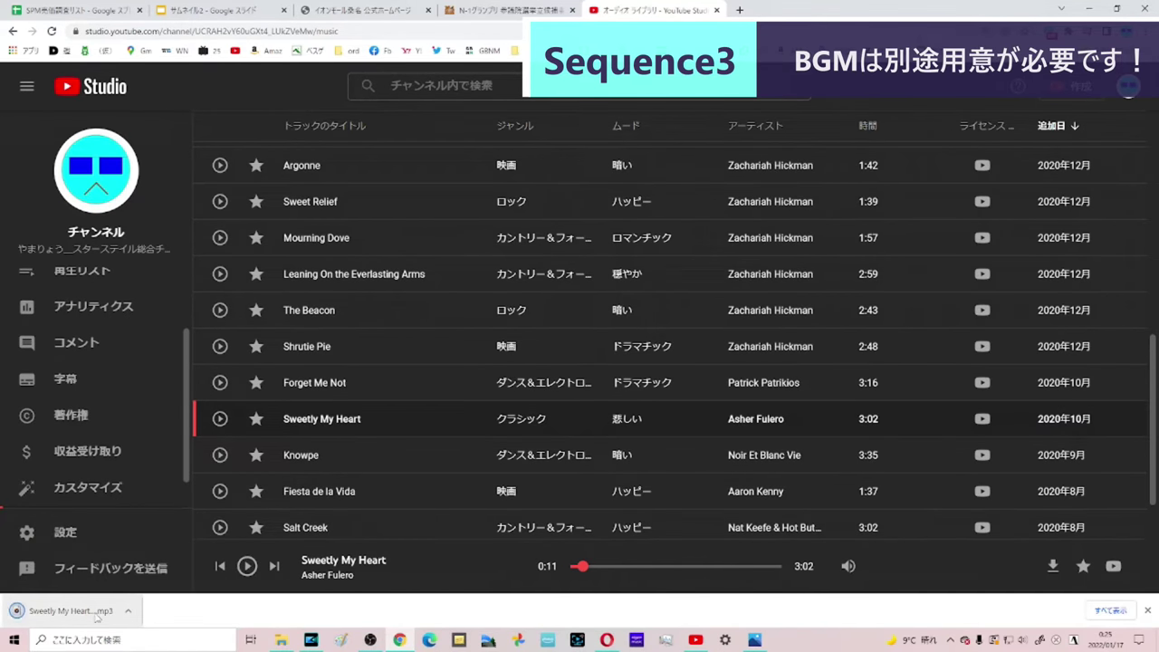
Step: Switch to PowerDirector, place the downloaded Sweetly My Heart MP3 on audio track 3 at about 14 seconds, and play it briefly
left_click(310, 639)
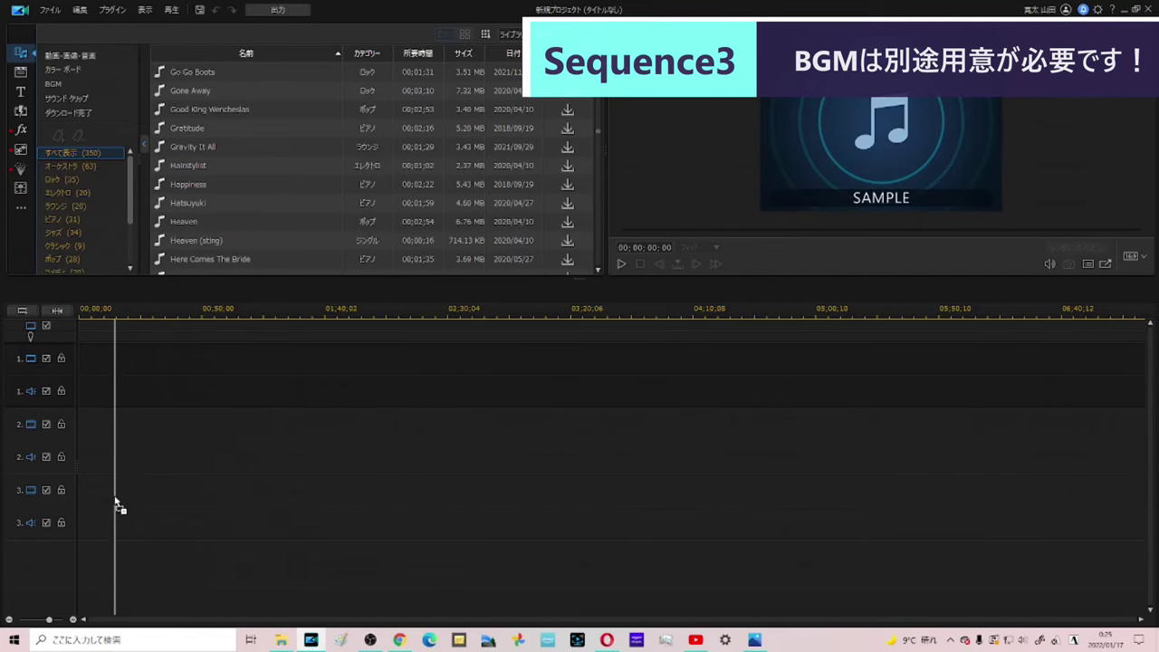
left_click_drag(113, 489, 114, 516)
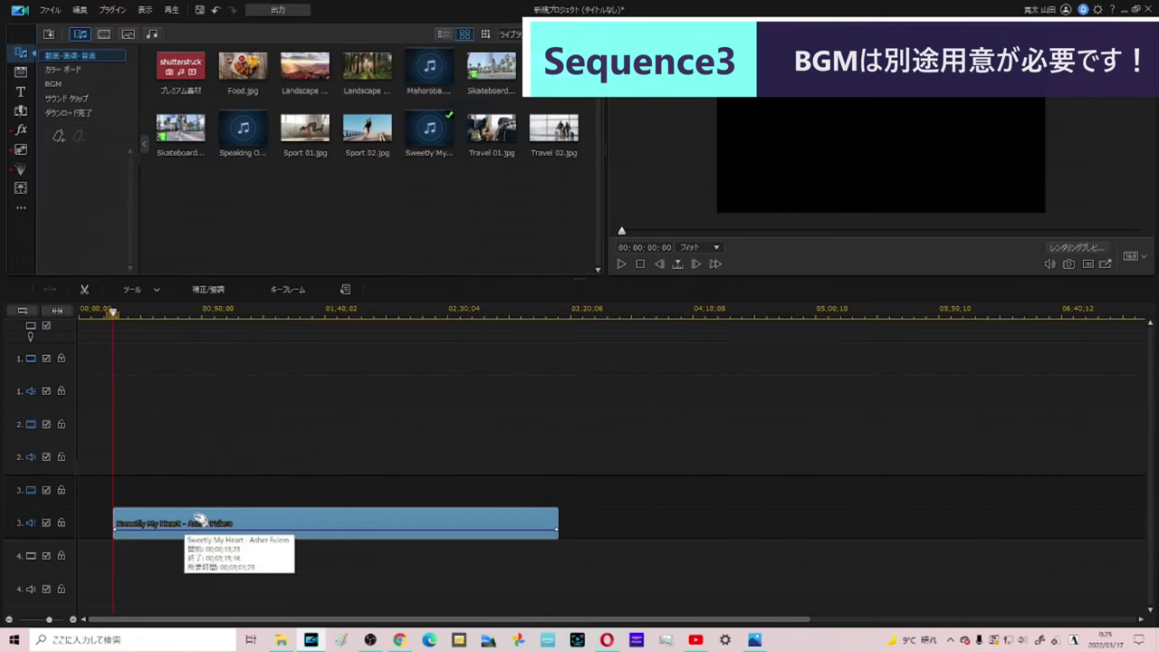
key("space")
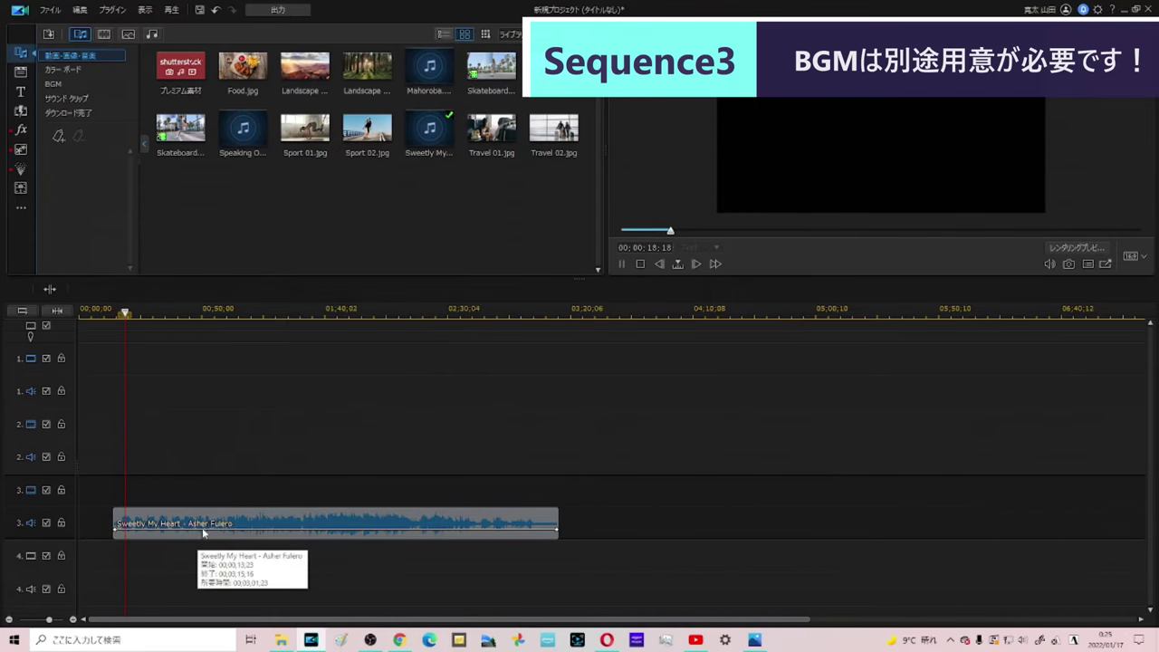
left_click(206, 522)
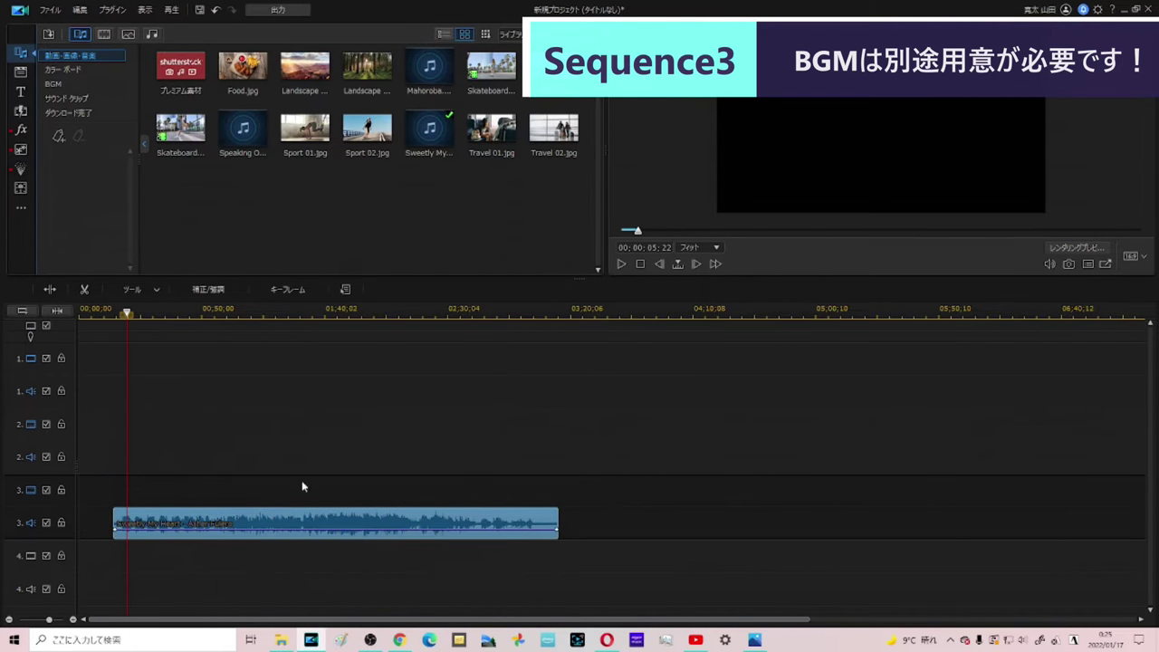
Step: Select the imported Sweetly My Heart track in the media library, and filter the library by video, image and finally audio only
left_click(433, 134)
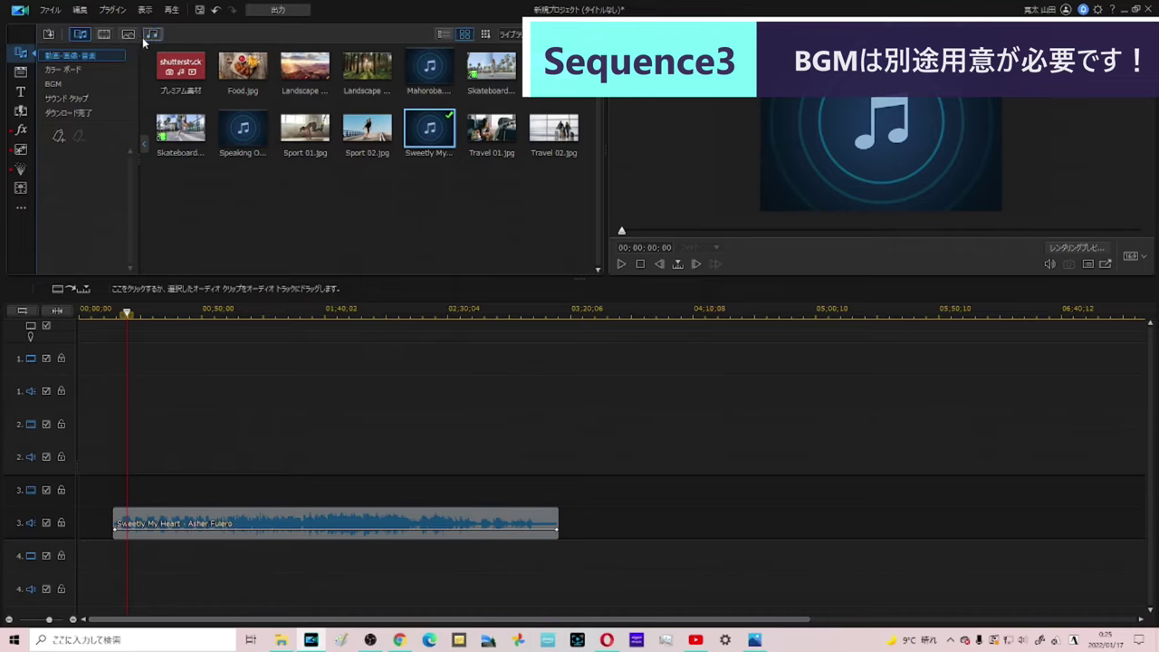
left_click(105, 36)
left_click(129, 36)
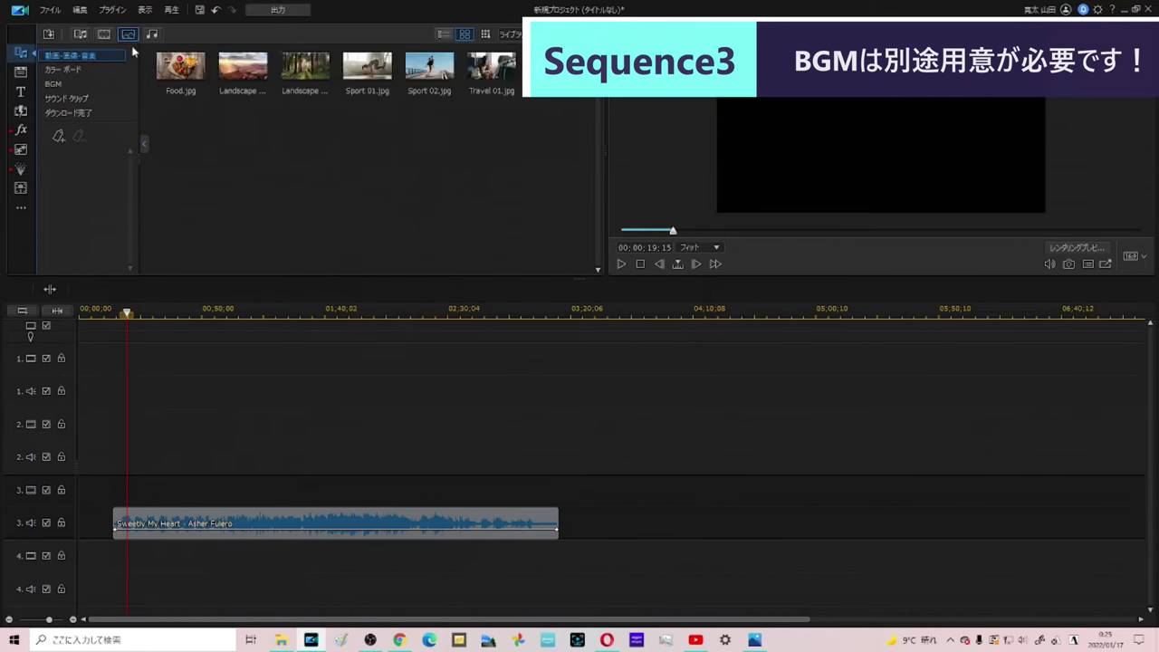
left_click(152, 34)
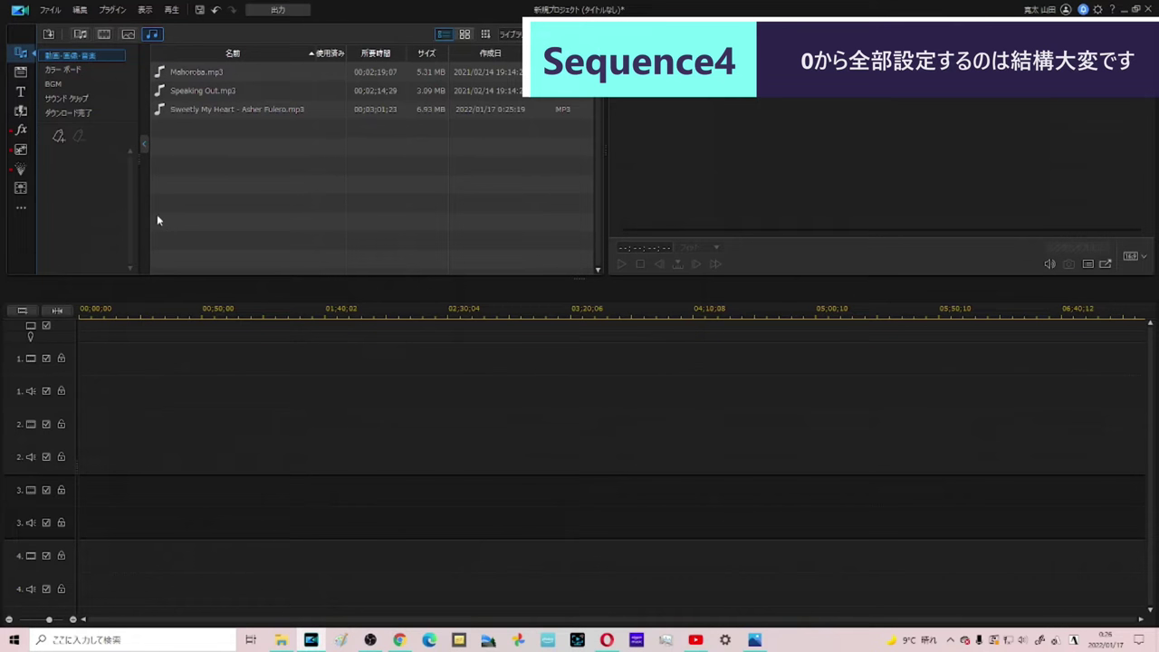
Step: Open the project save dialog, look through the project files in ドキュメント, and close it without saving
left_click(49, 10)
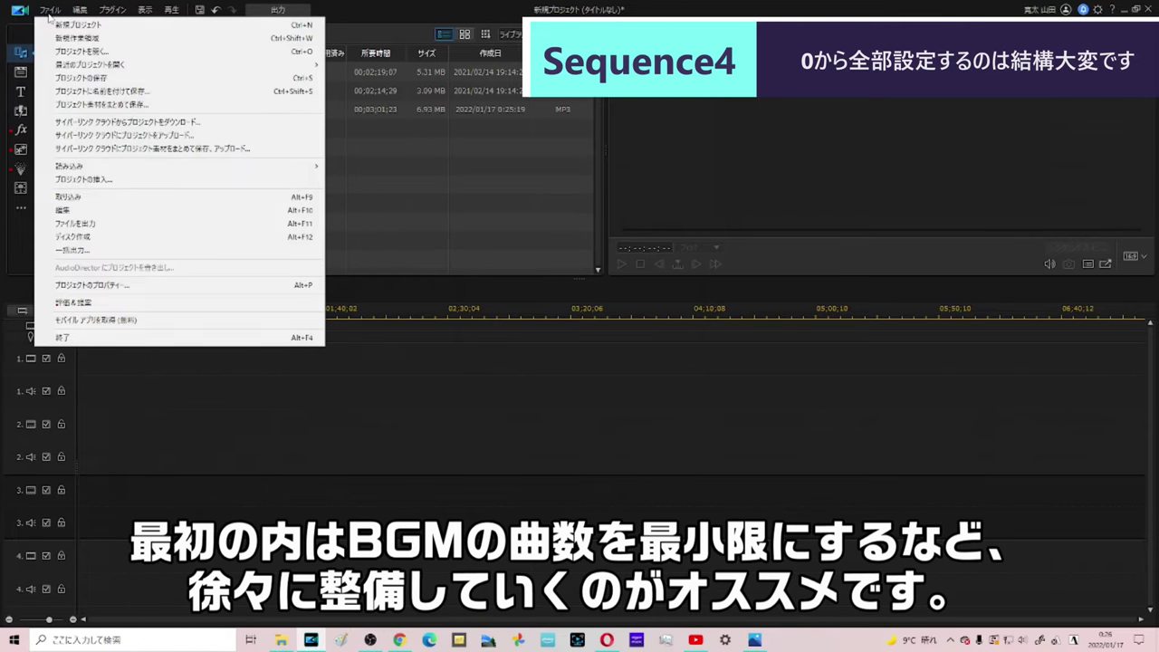
mouse_move(79, 68)
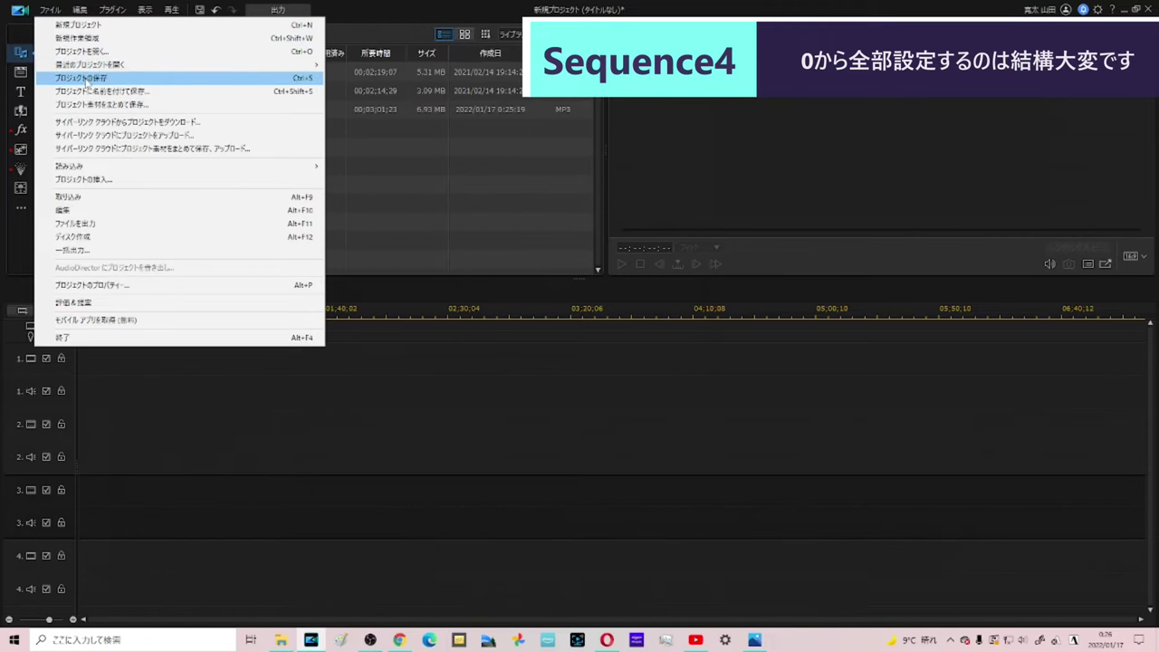
left_click(86, 79)
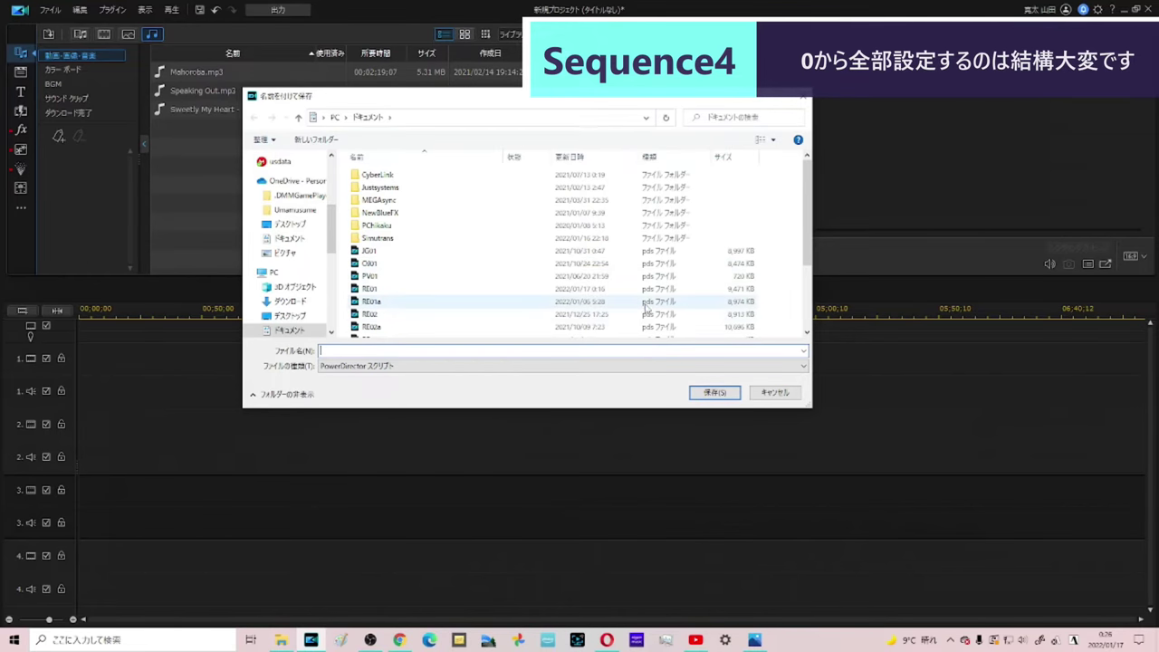
scroll(645, 307, "down", 3)
left_click(765, 393)
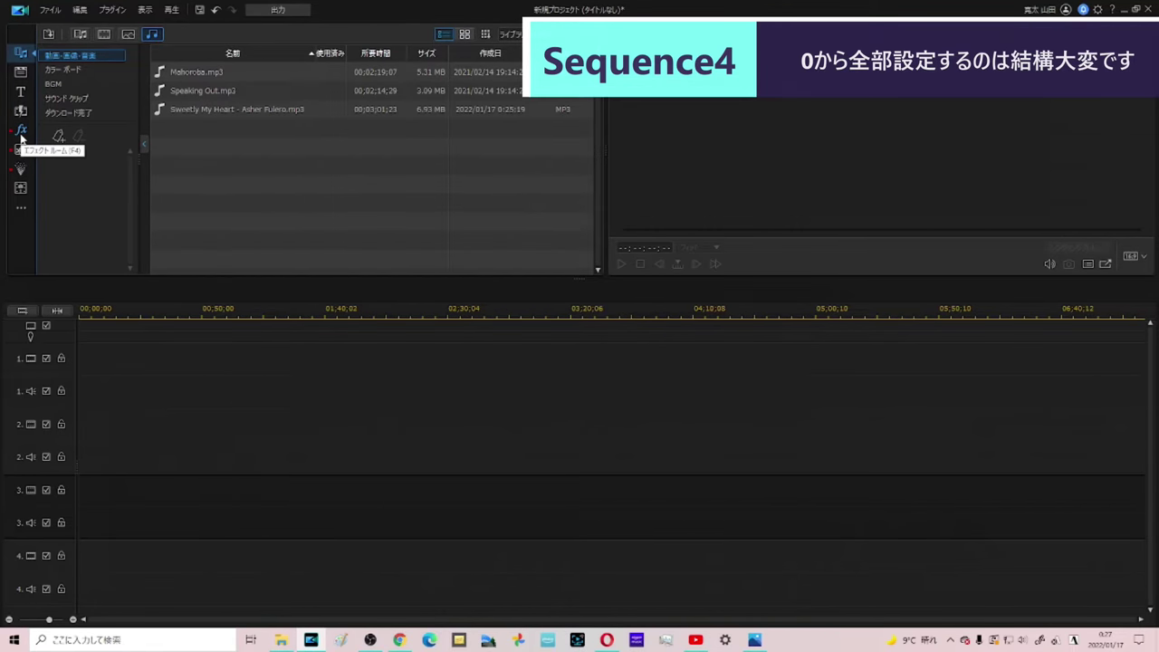
Step: Look at the カスタム title templates in the Title room and return to the media library
left_click(20, 93)
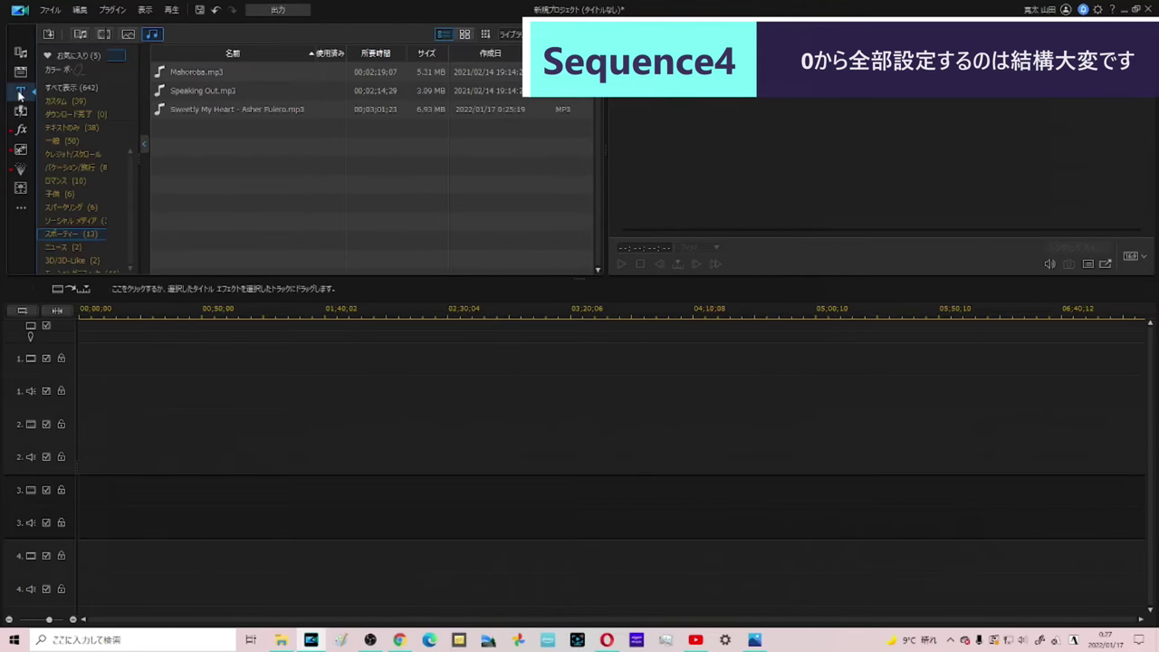
left_click(65, 103)
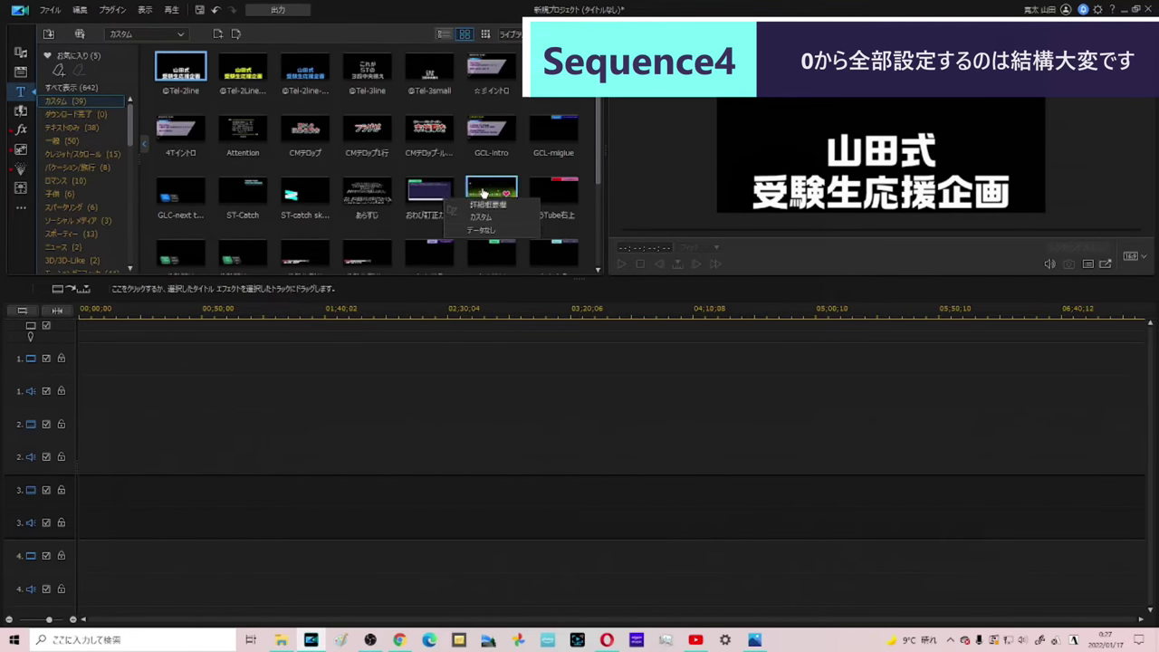
left_click(27, 54)
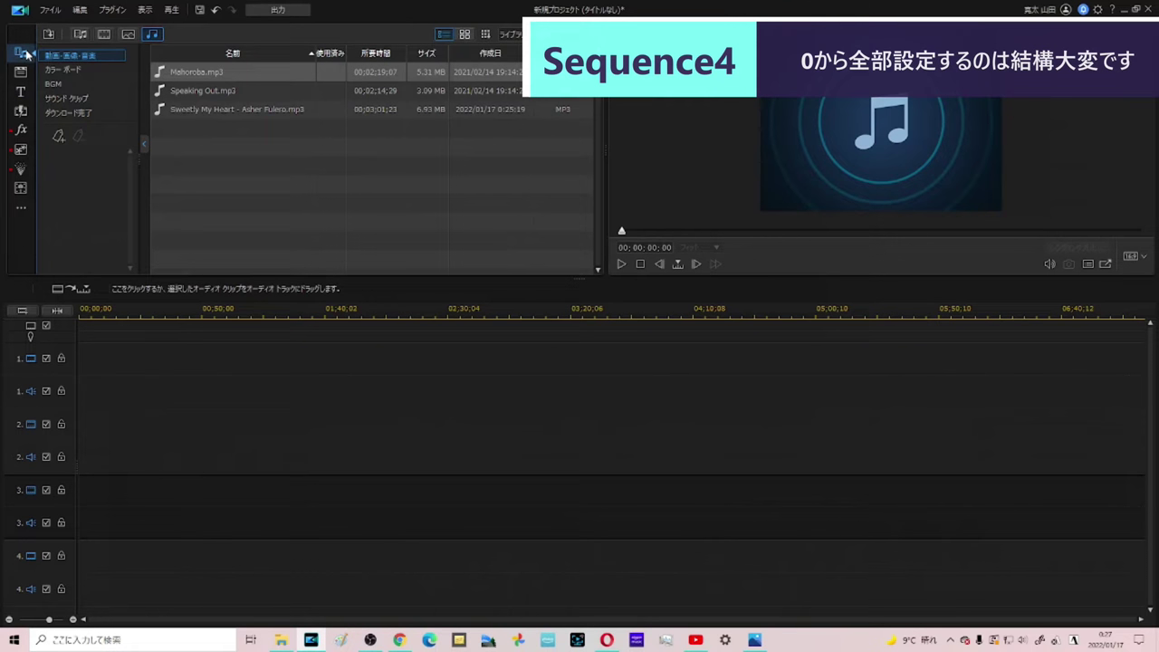
Step: Open the サウンド クリップ library and preview the Airport announcement sound effect
left_click(84, 99)
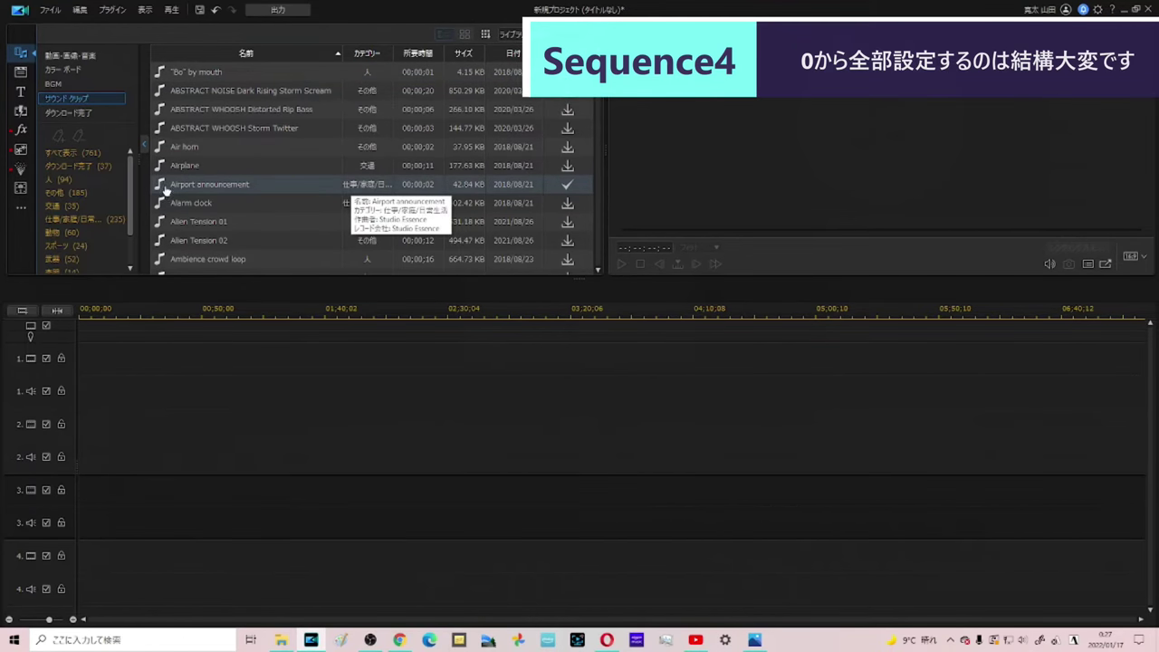
left_click(239, 185)
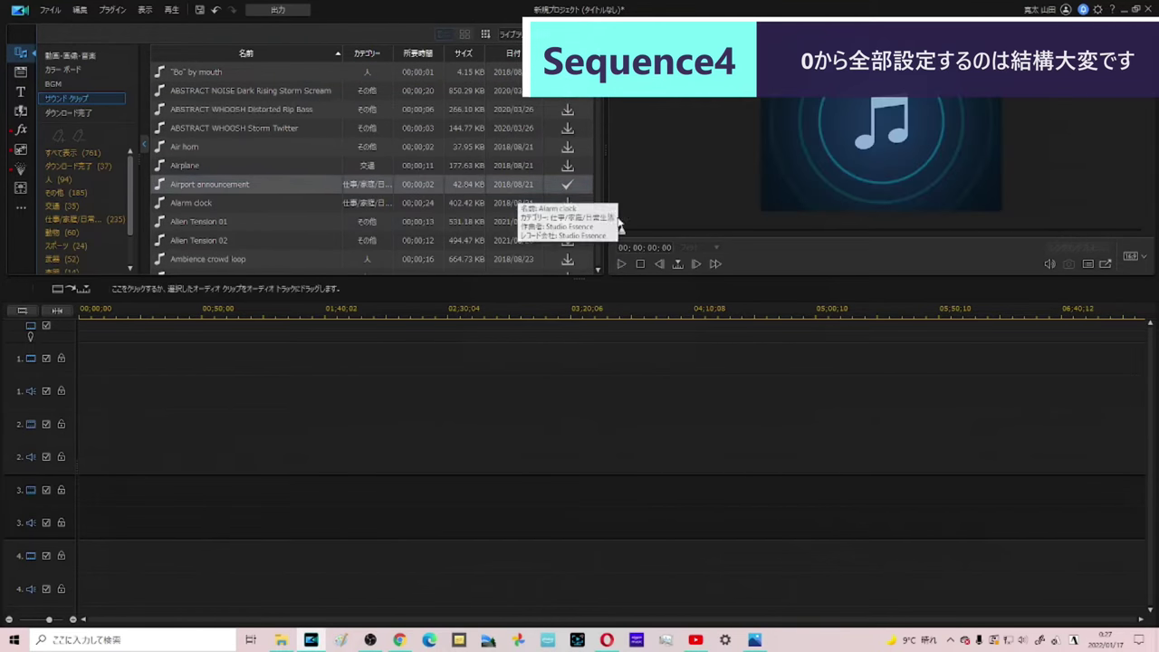
left_click(621, 264)
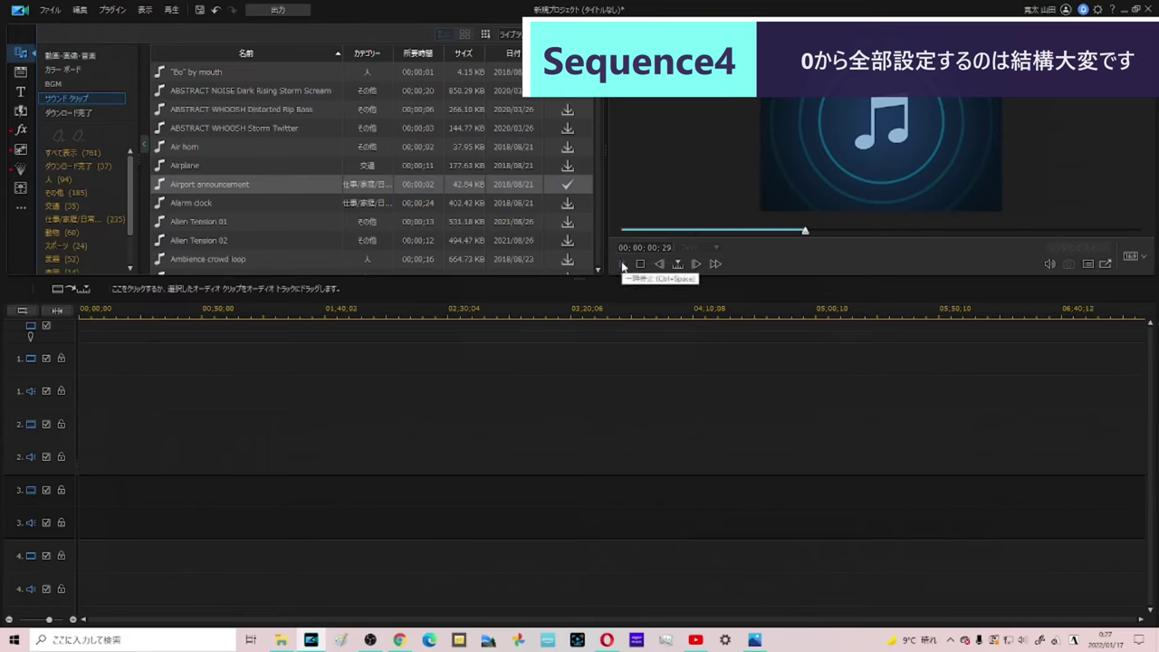
Step: Look through the sound clips and sort them by download status so the downloaded ones come first
scroll(428, 172, "down", 5)
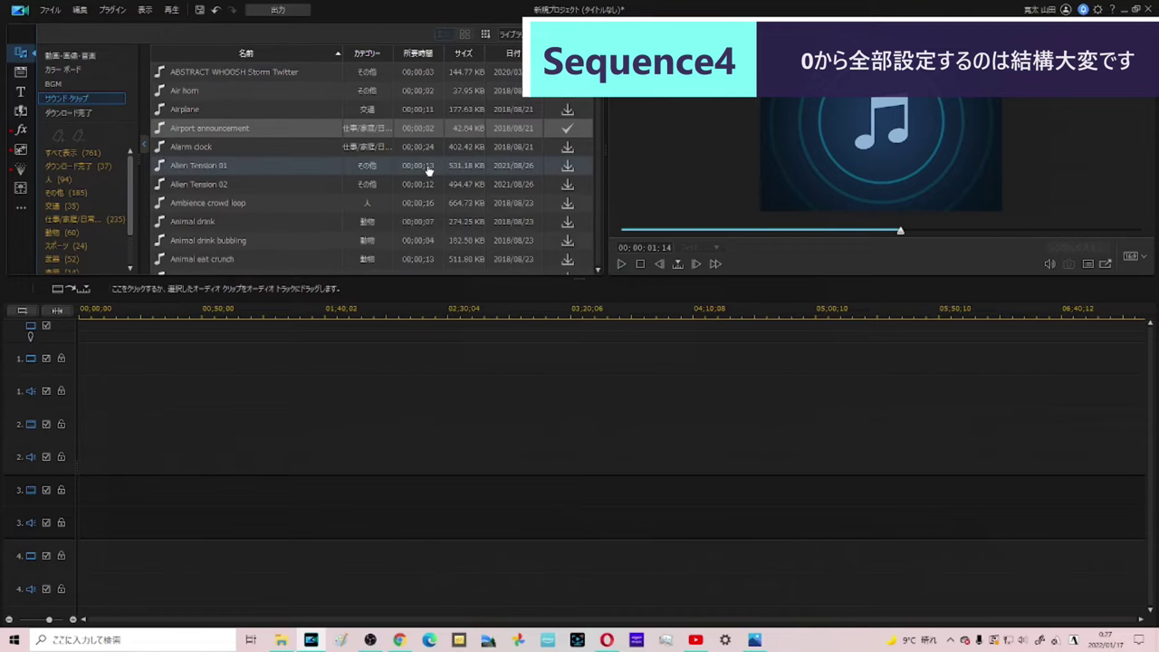
scroll(428, 172, "down", 3)
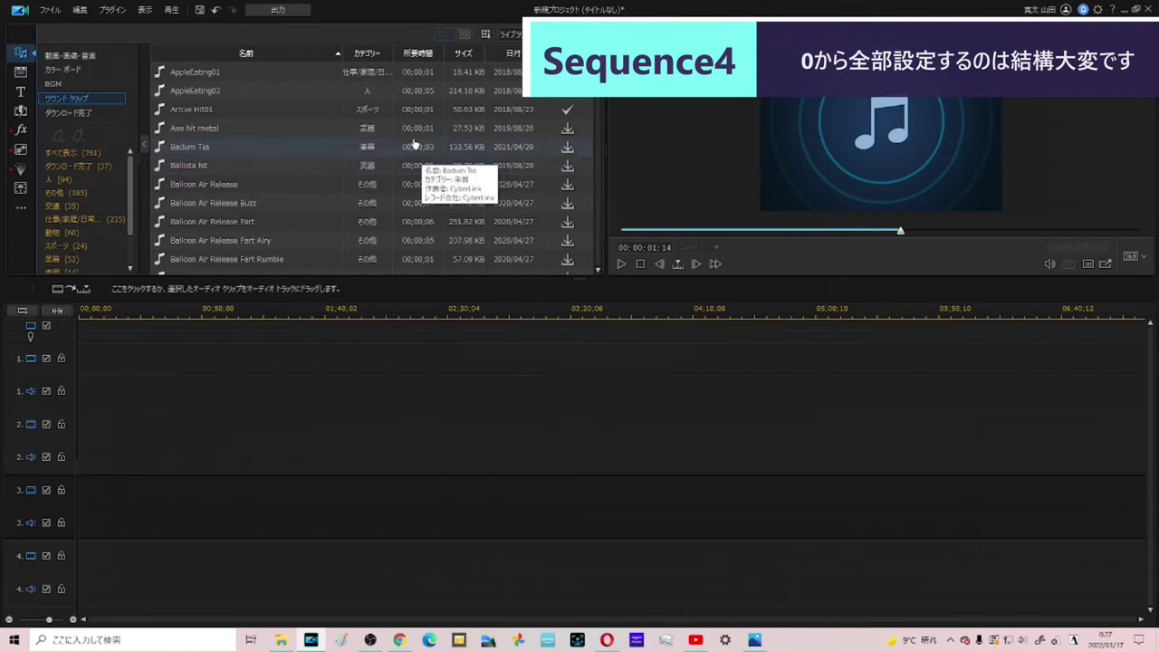
left_click(245, 53)
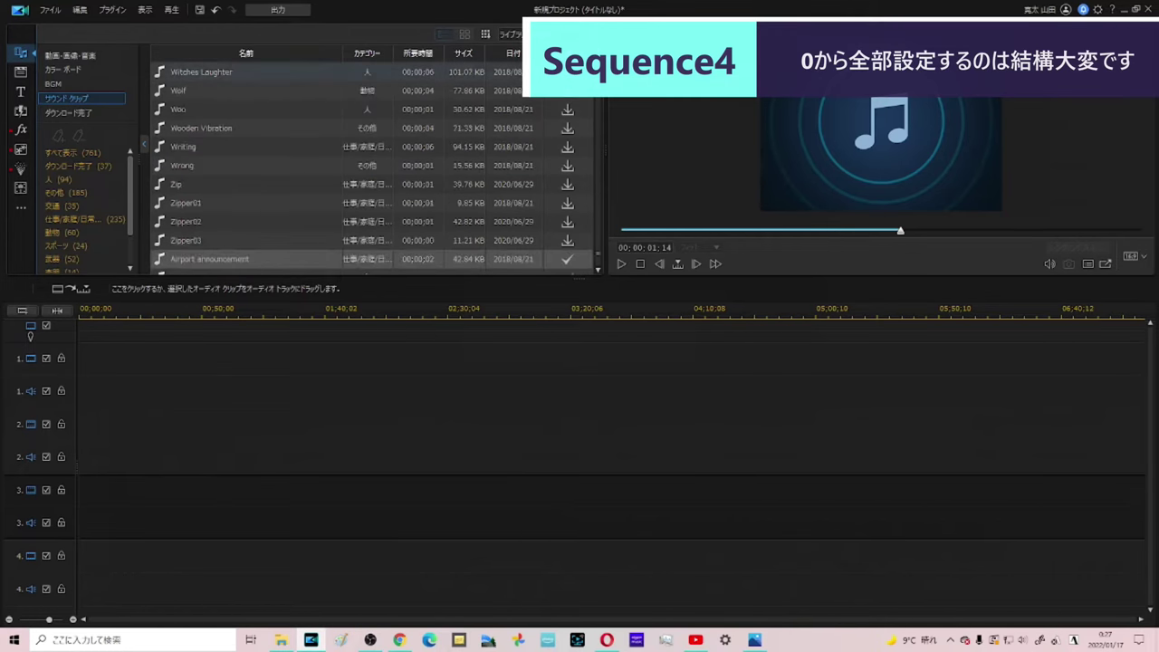
scroll(548, 107, "down", 10)
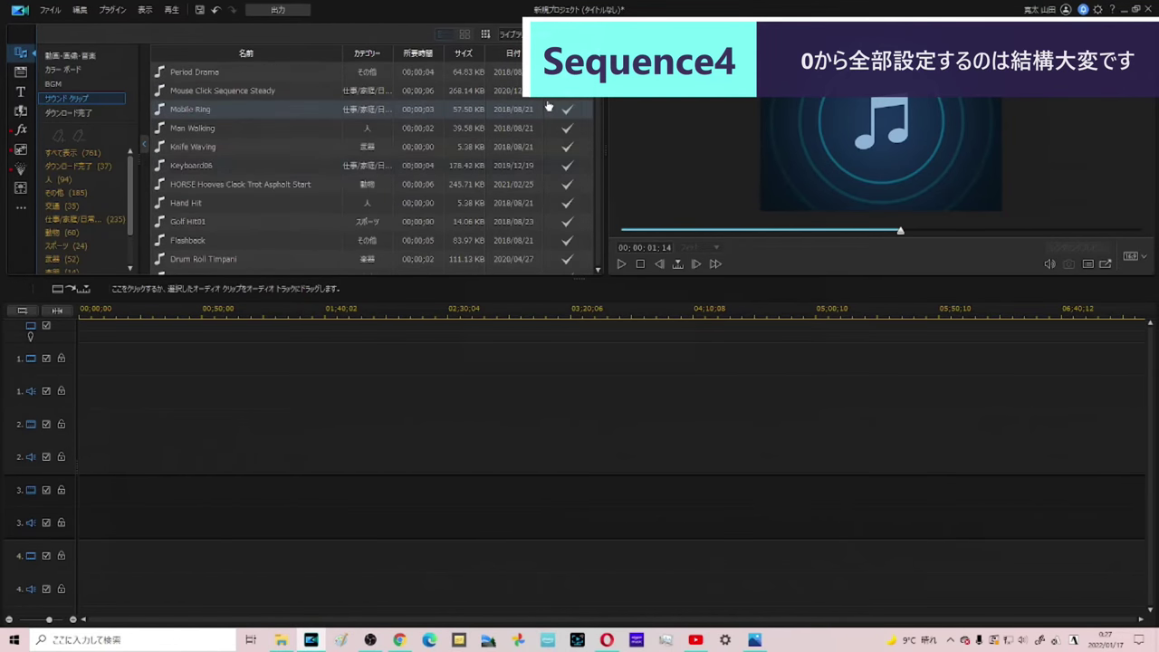
scroll(548, 107, "down", 15)
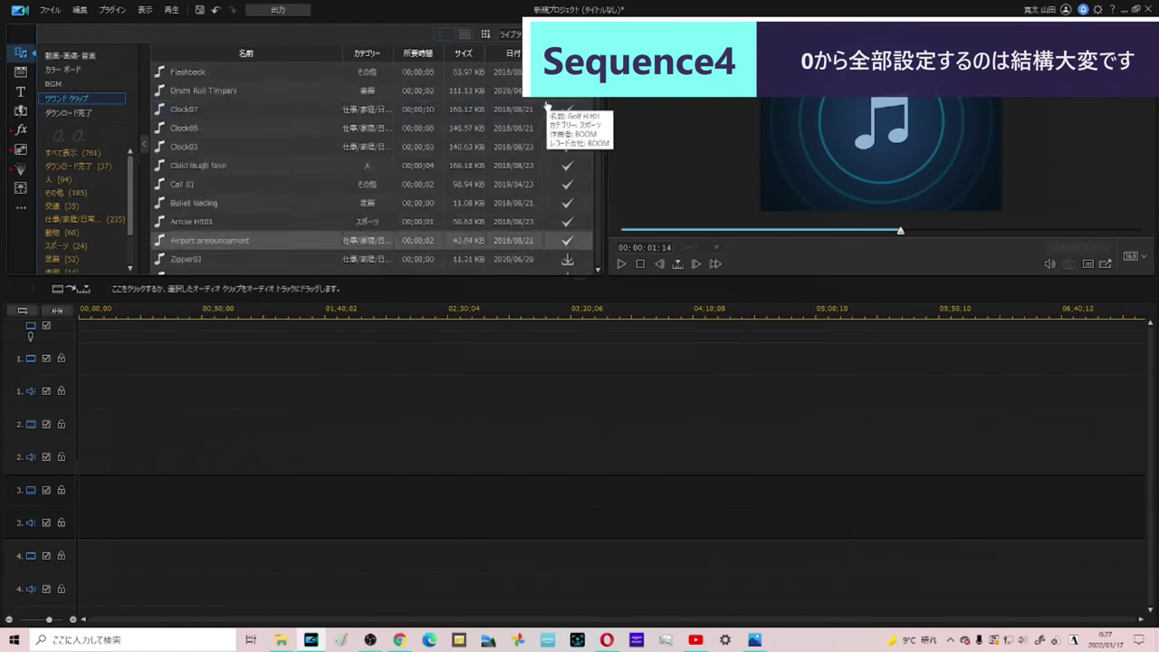
Step: Filter the sound clips to ダウンロード完了 and preview the Bullet loading effect among the downloaded clips
left_click(78, 166)
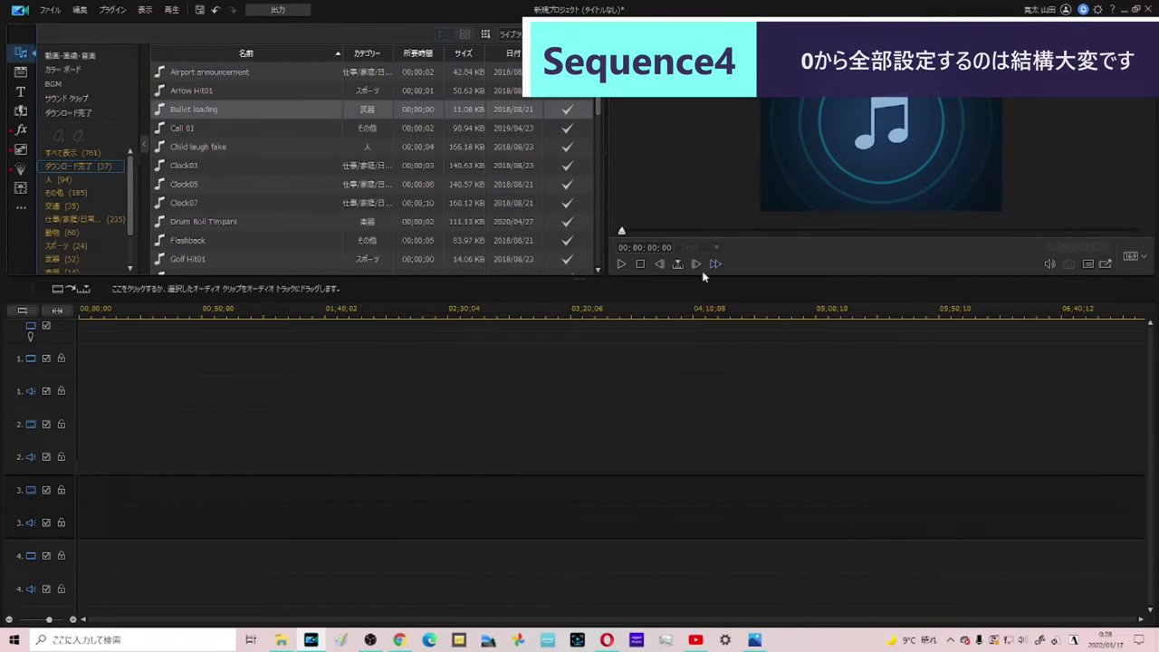
left_click(621, 263)
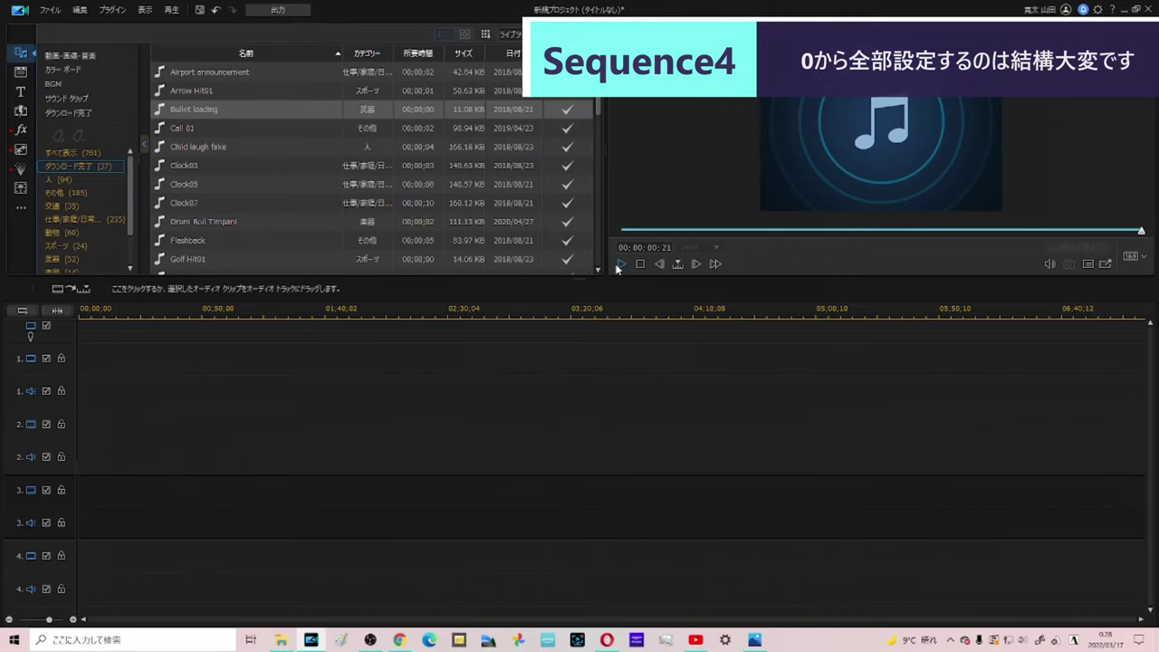
scroll(312, 233, "down", 5)
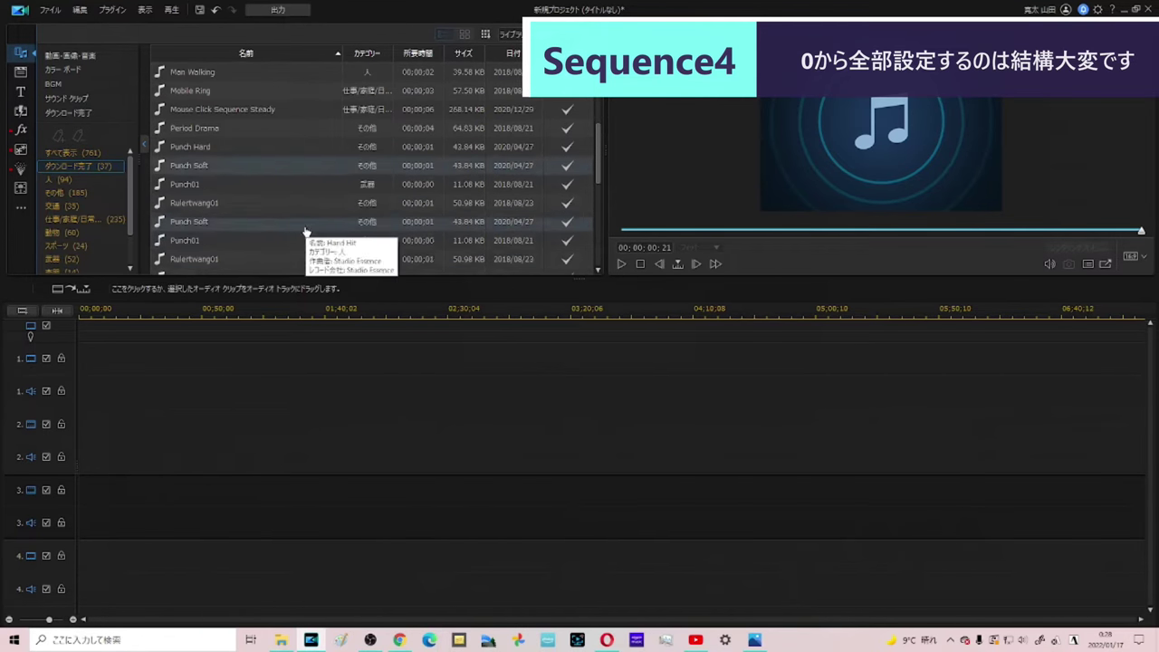
scroll(306, 233, "down", 1)
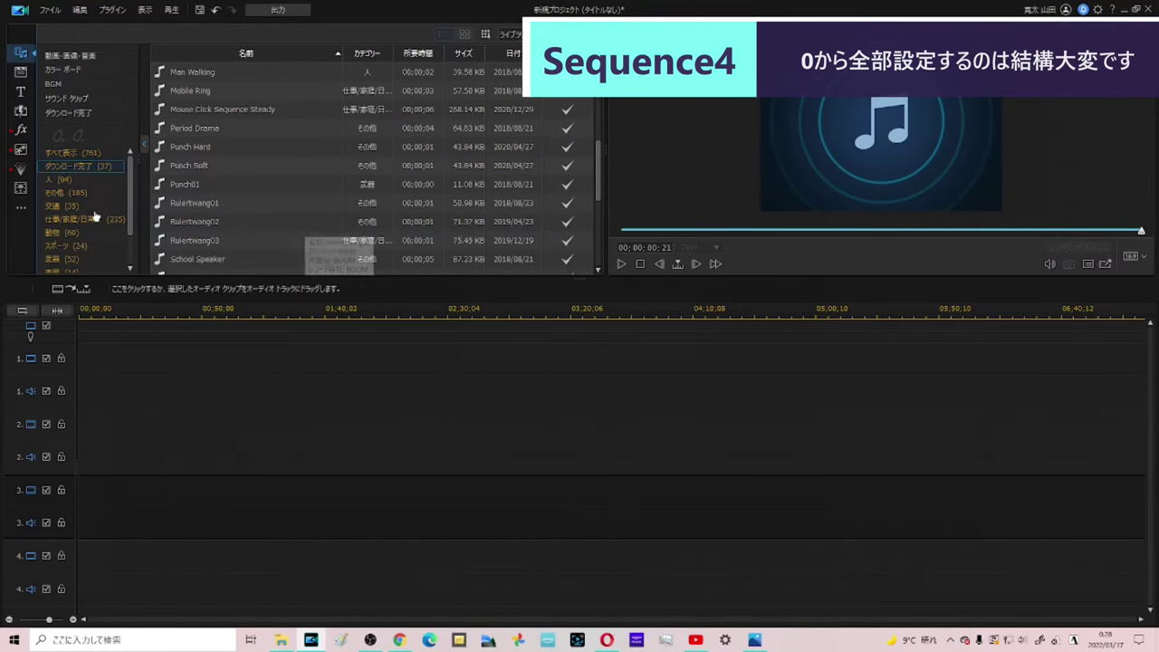
Step: Return to the full サウンド クリップ list and look through its first entries
left_click(79, 101)
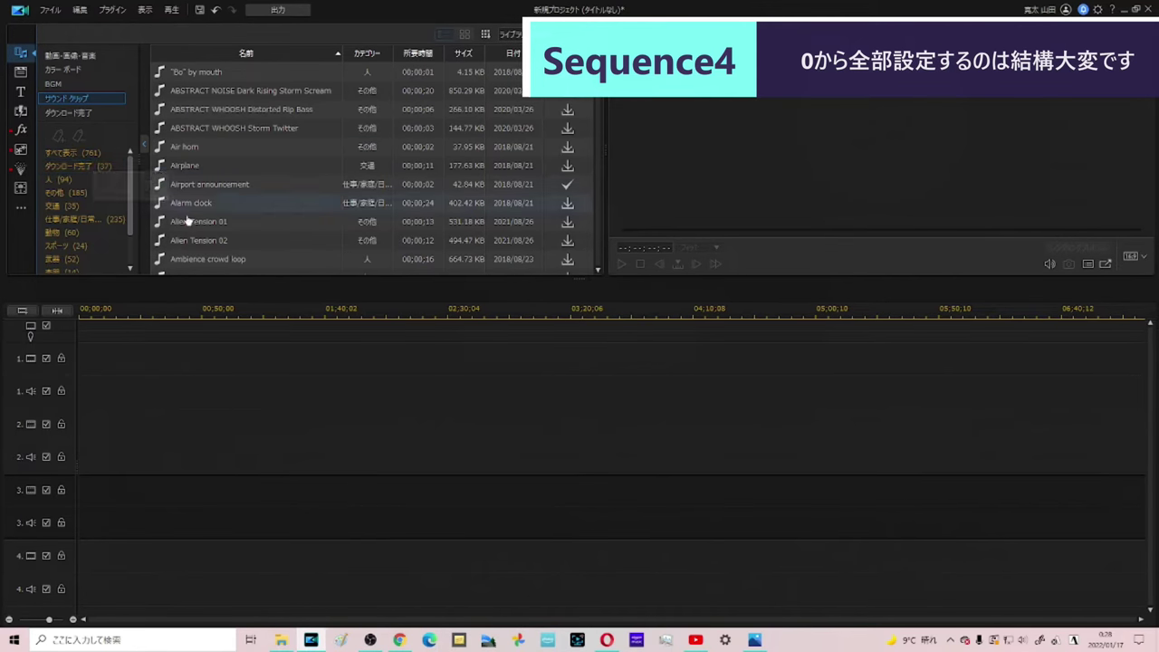
scroll(195, 204, "down", 3)
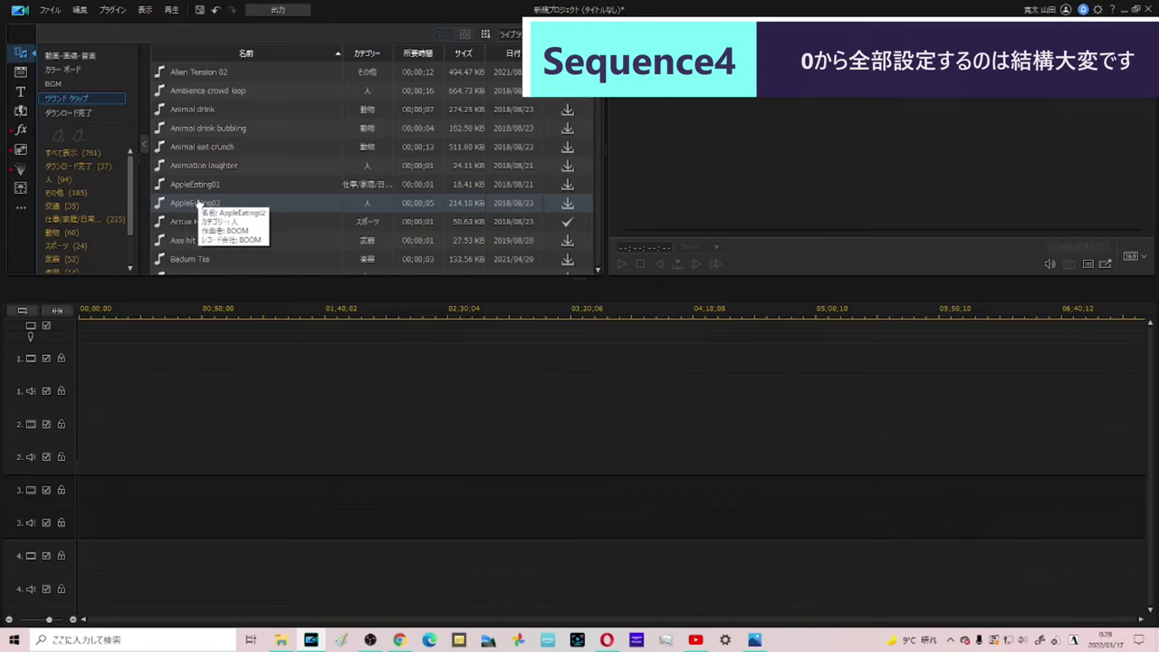
scroll(358, 184, "up", 3)
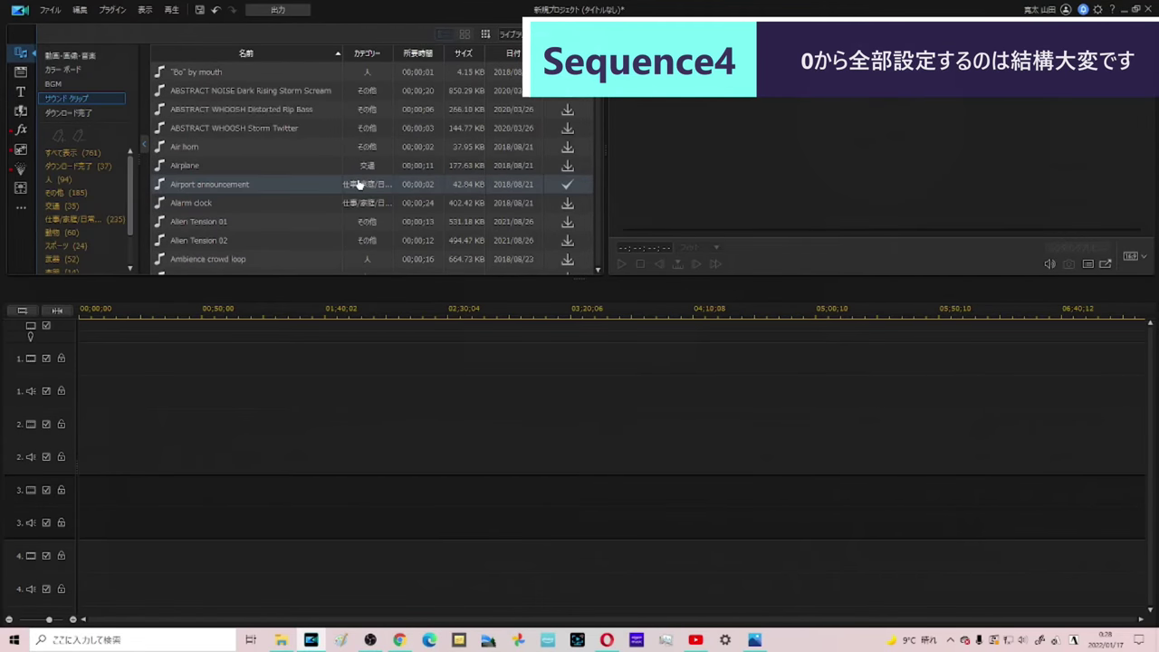
left_click(54, 12)
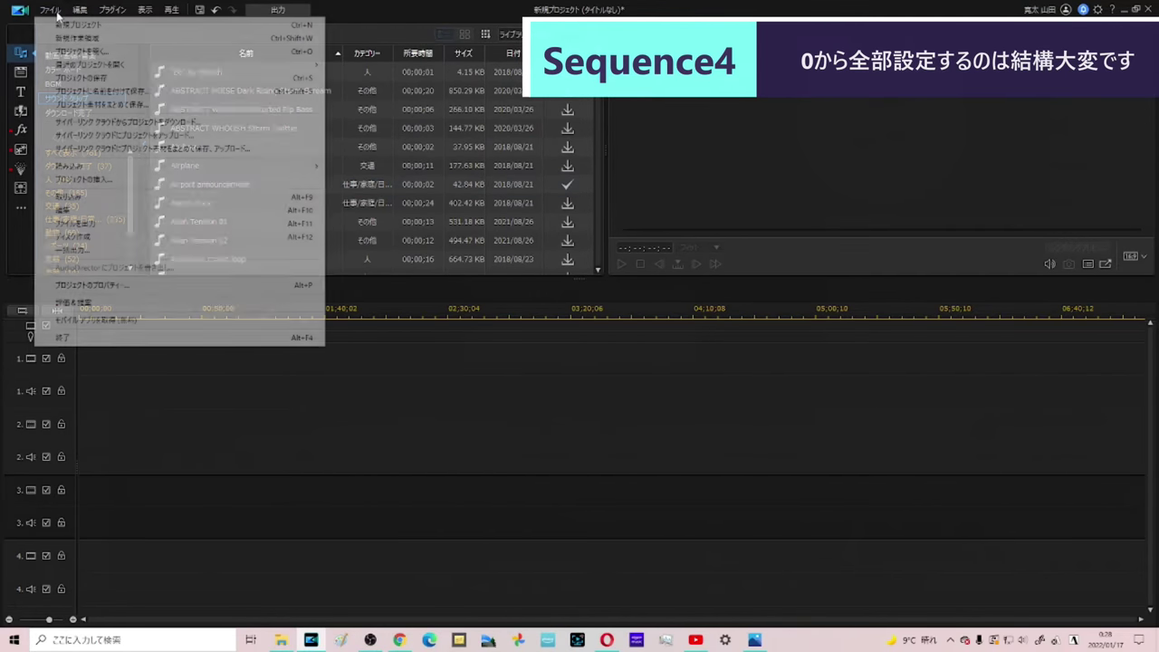
left_click(335, 5)
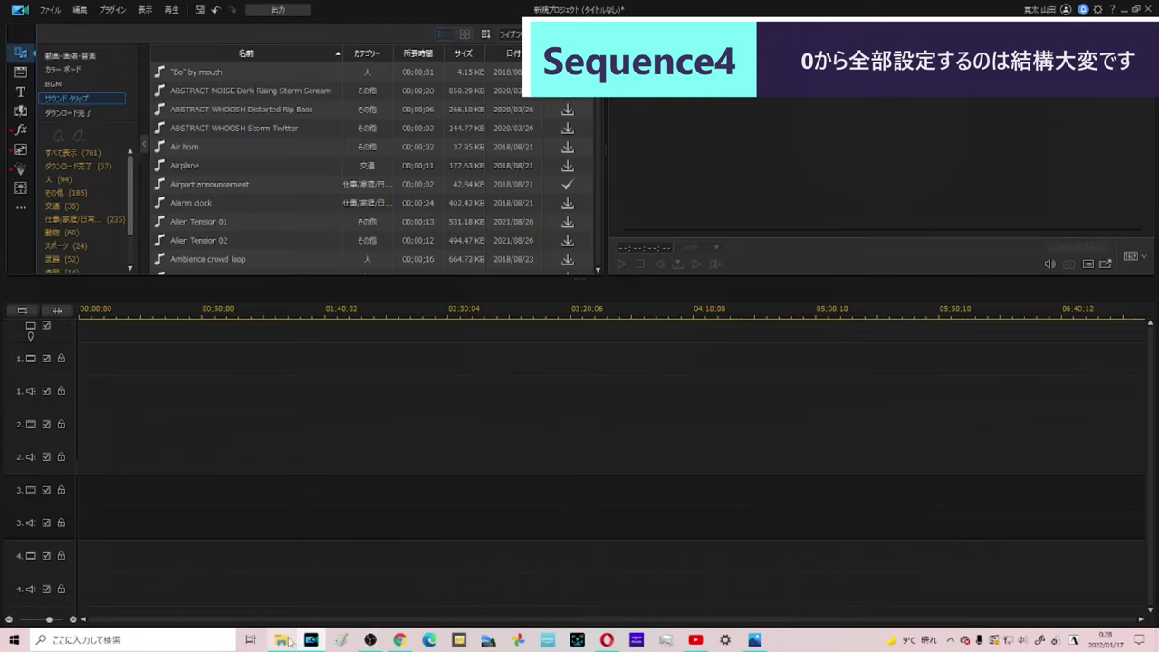
mouse_move(289, 641)
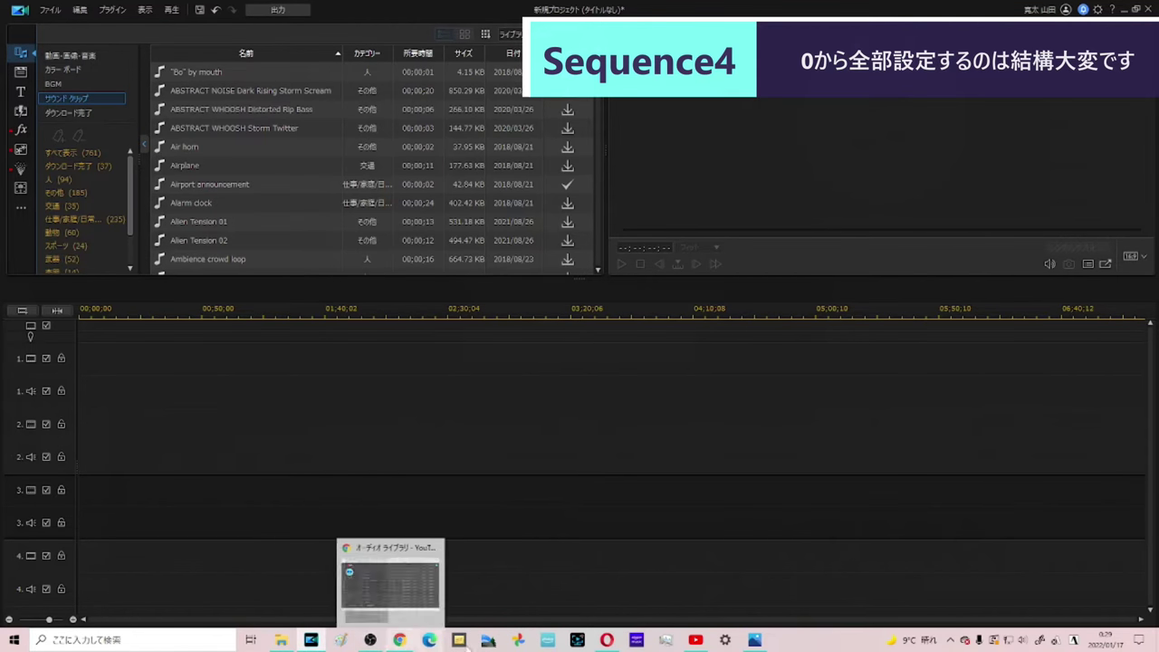
left_click(426, 641)
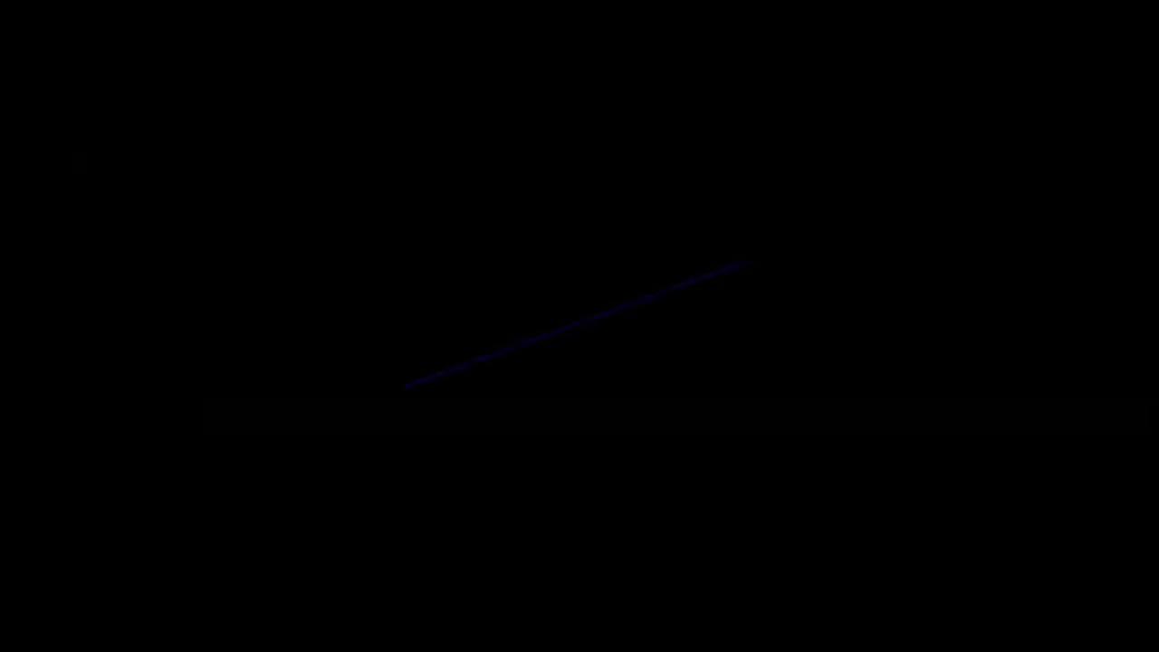
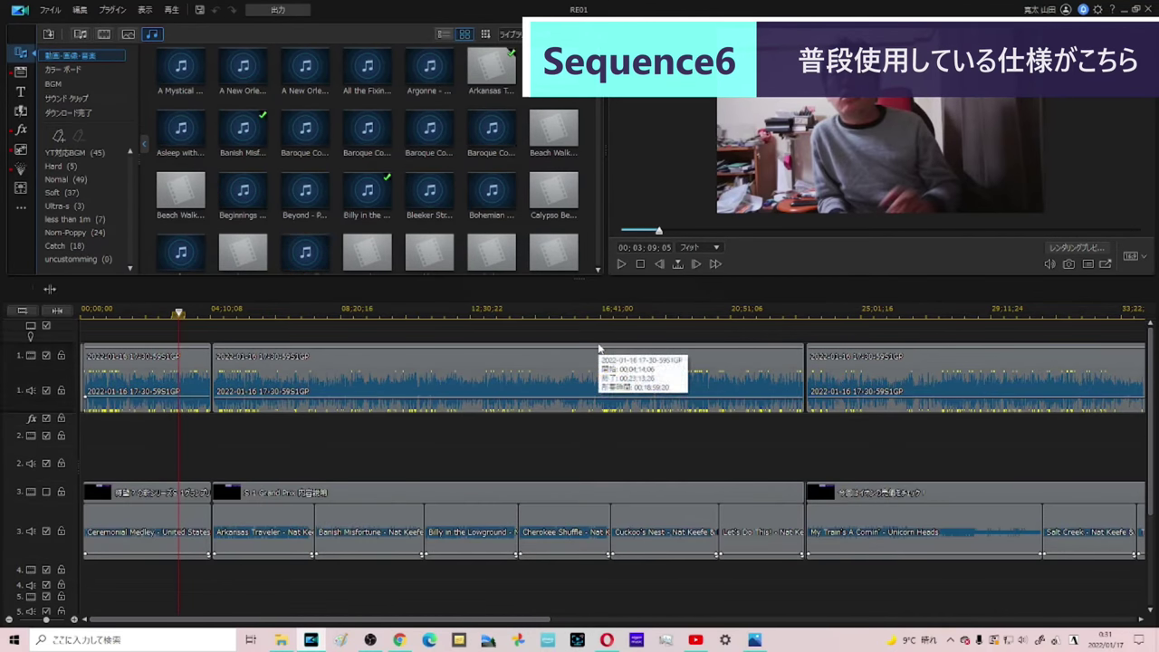
Step: Delete all clips from the timeline of the RE01 project
left_click(556, 442)
key("ctrl+a")
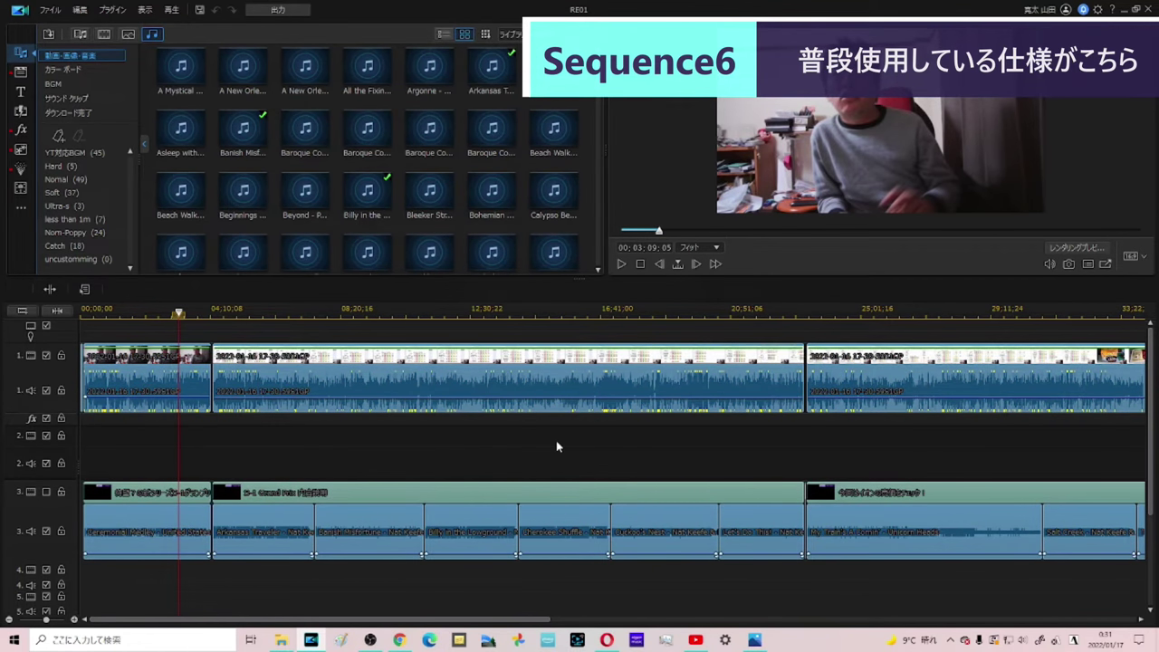
key("Delete")
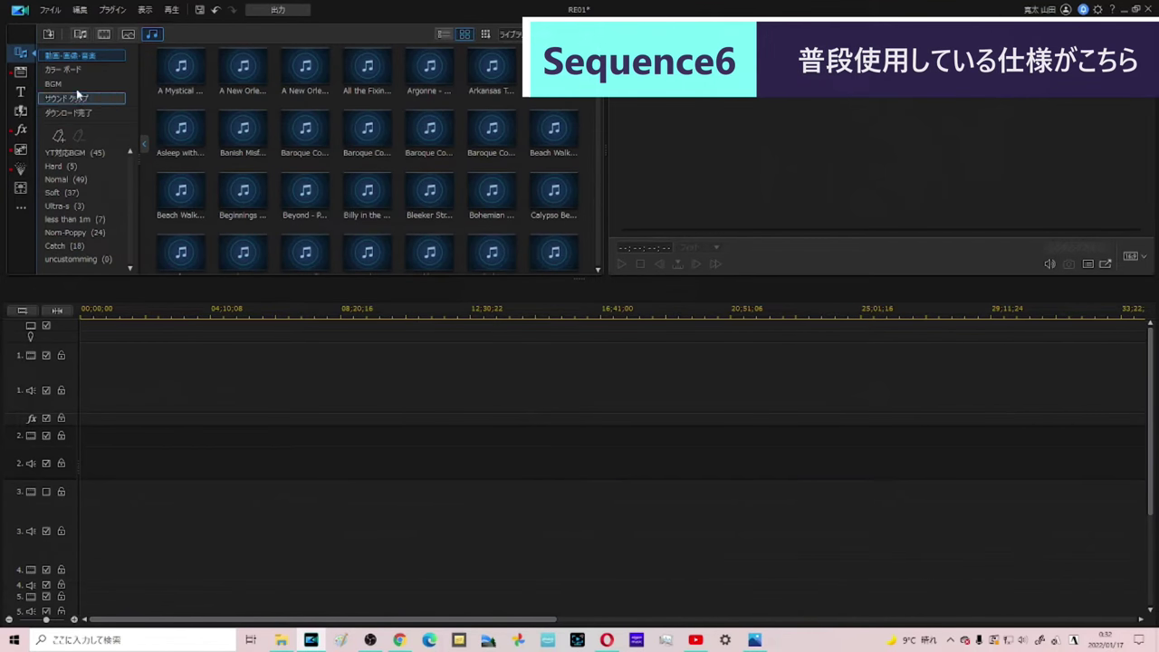
Step: Show the tracks tagged YT対応BGM as a detailed list and widen the library area slightly
left_click(88, 153)
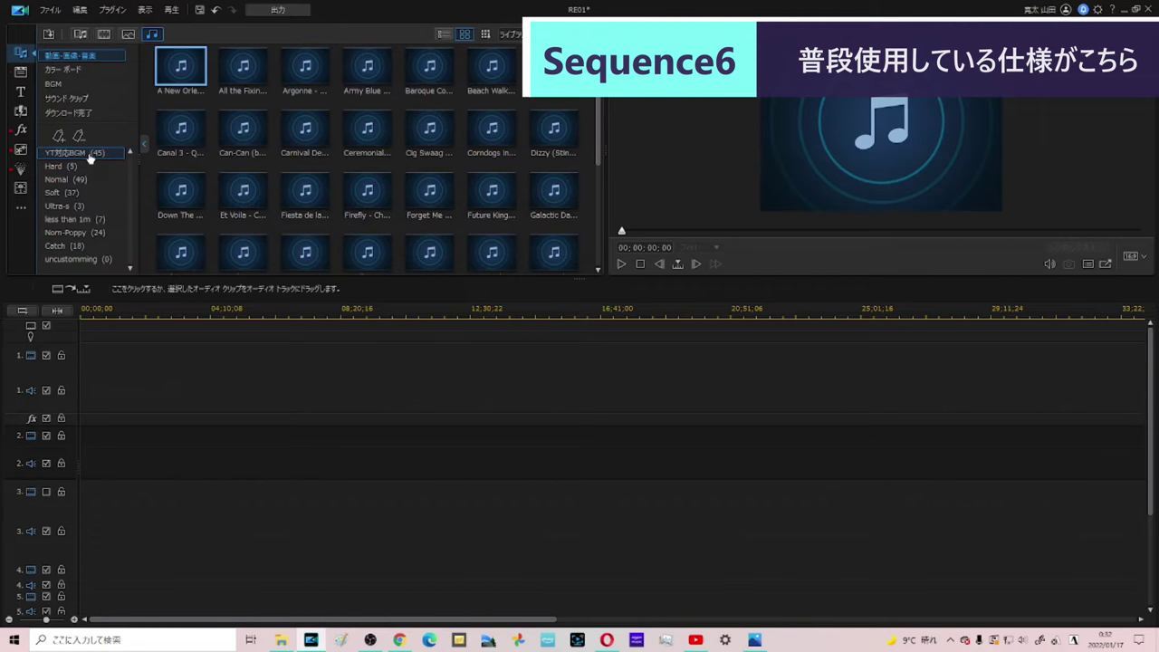
left_click(151, 36)
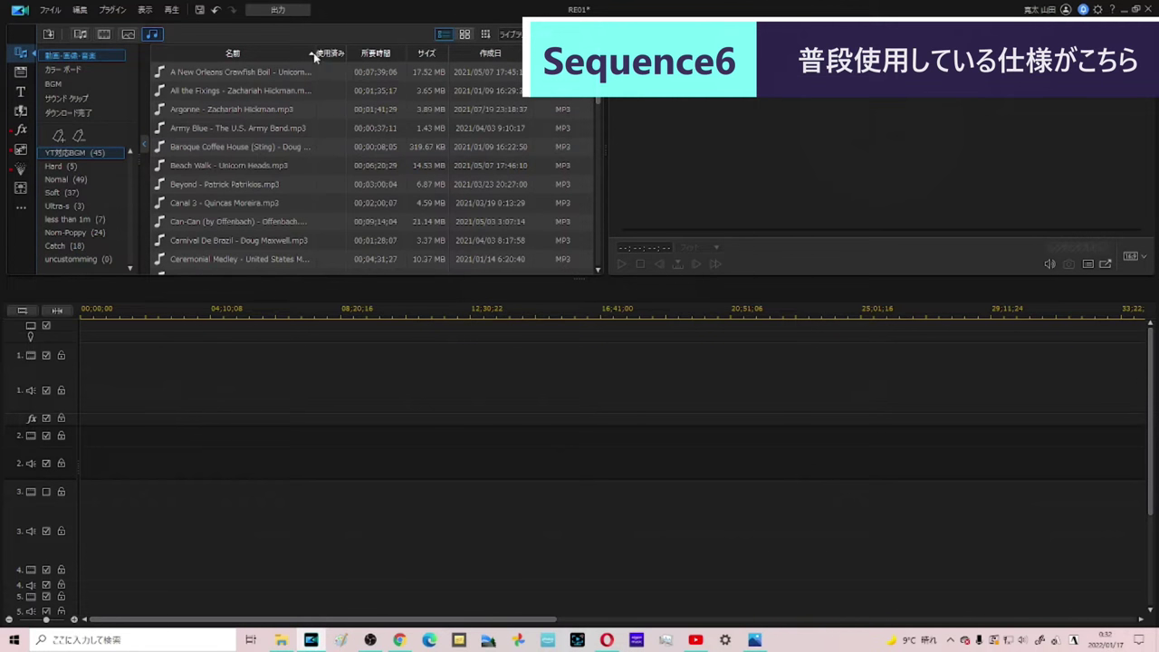
left_click_drag(608, 149, 643, 150)
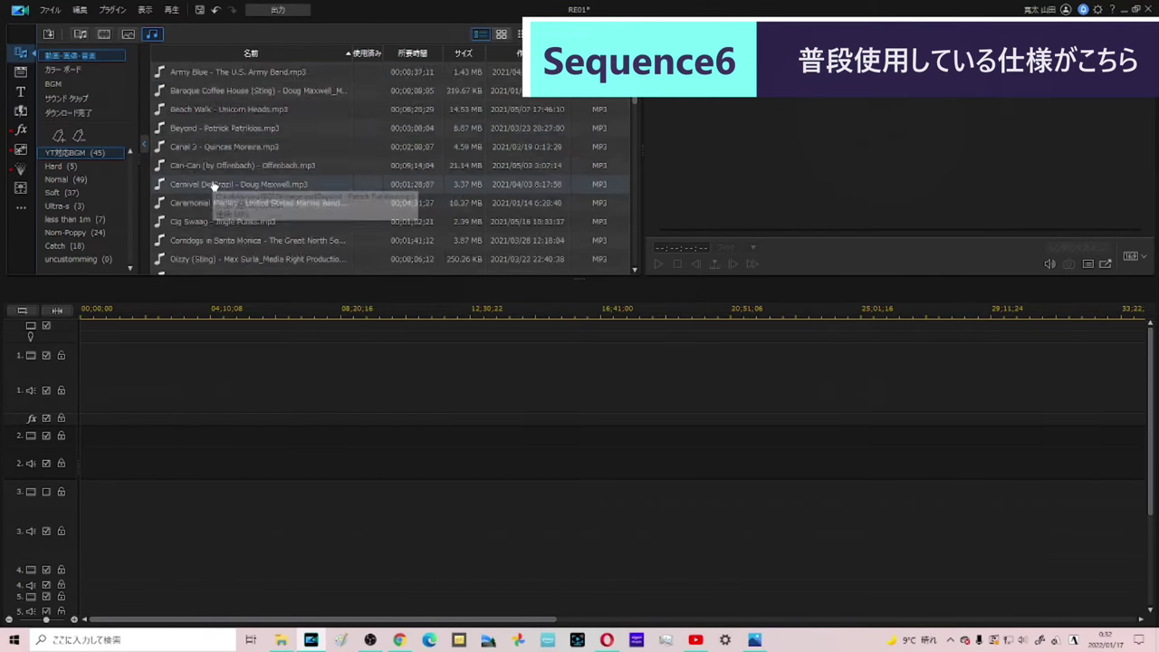
Step: Look through the YT対応BGM tracks and sort them by 所要時間 in descending order
scroll(214, 186, "down", 10)
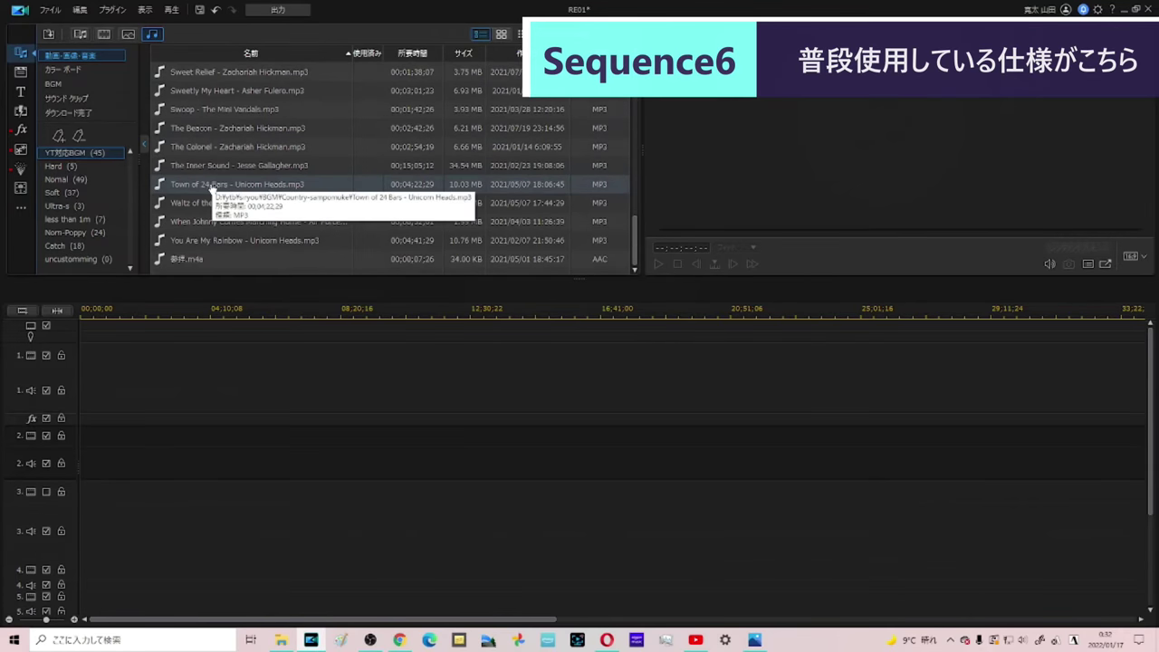
left_click(412, 53)
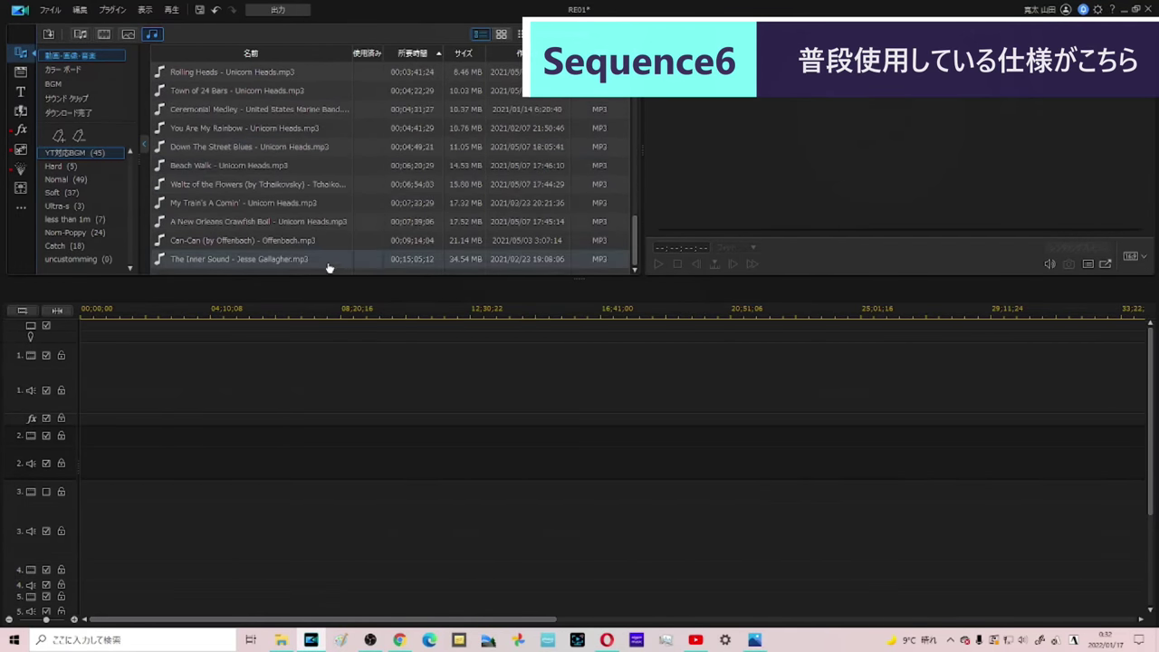
left_click(425, 54)
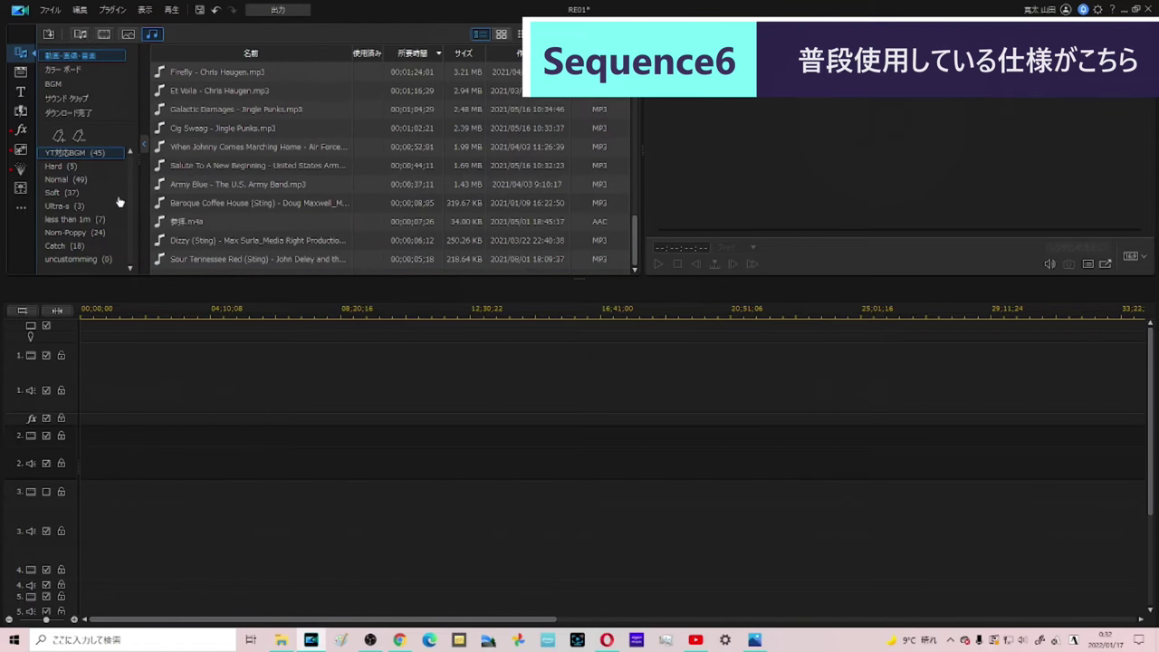
Step: Show the tracks tagged Hard and preview Cig Swaag - Jingle Punks.mp3
left_click(65, 169)
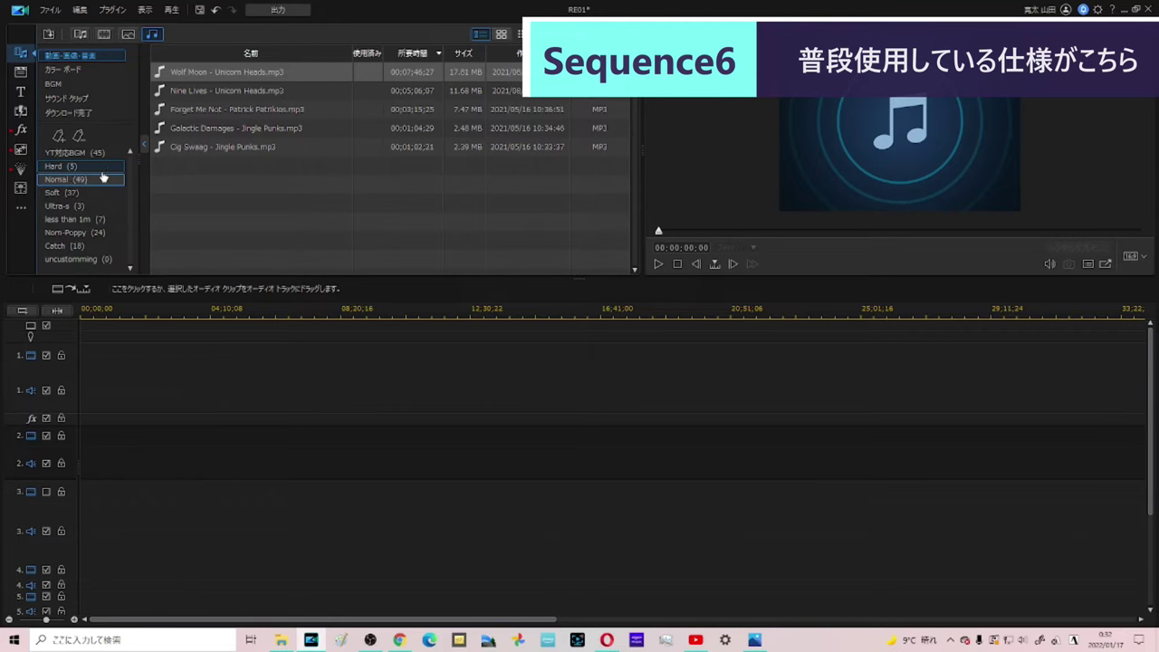
left_click(231, 148)
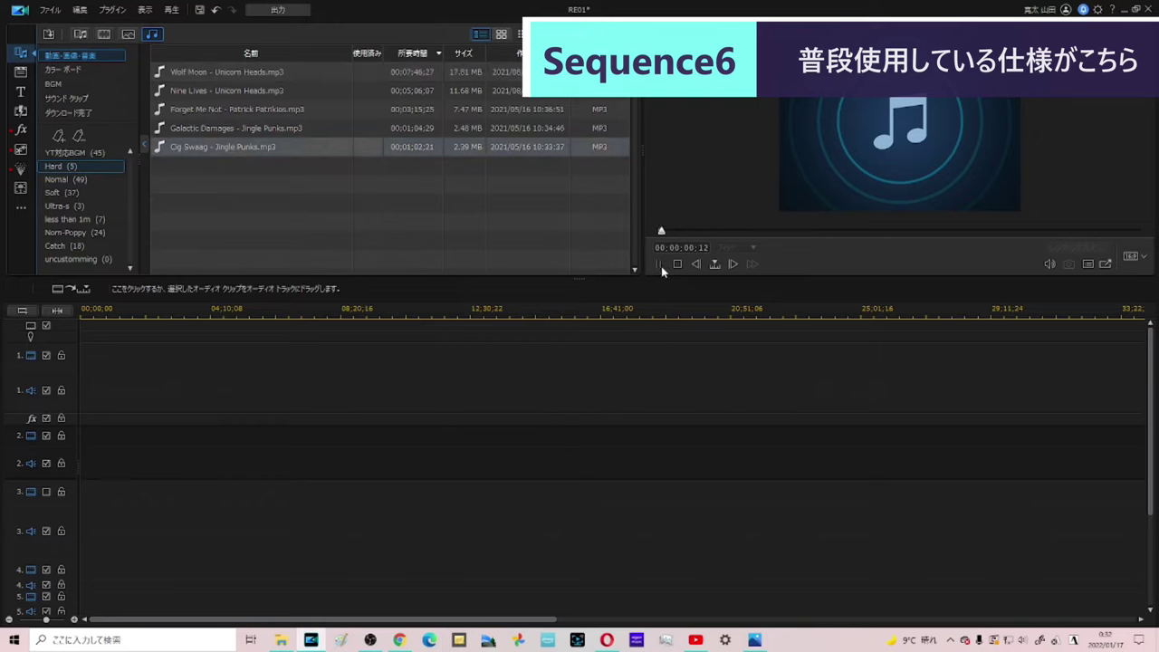
left_click(1022, 639)
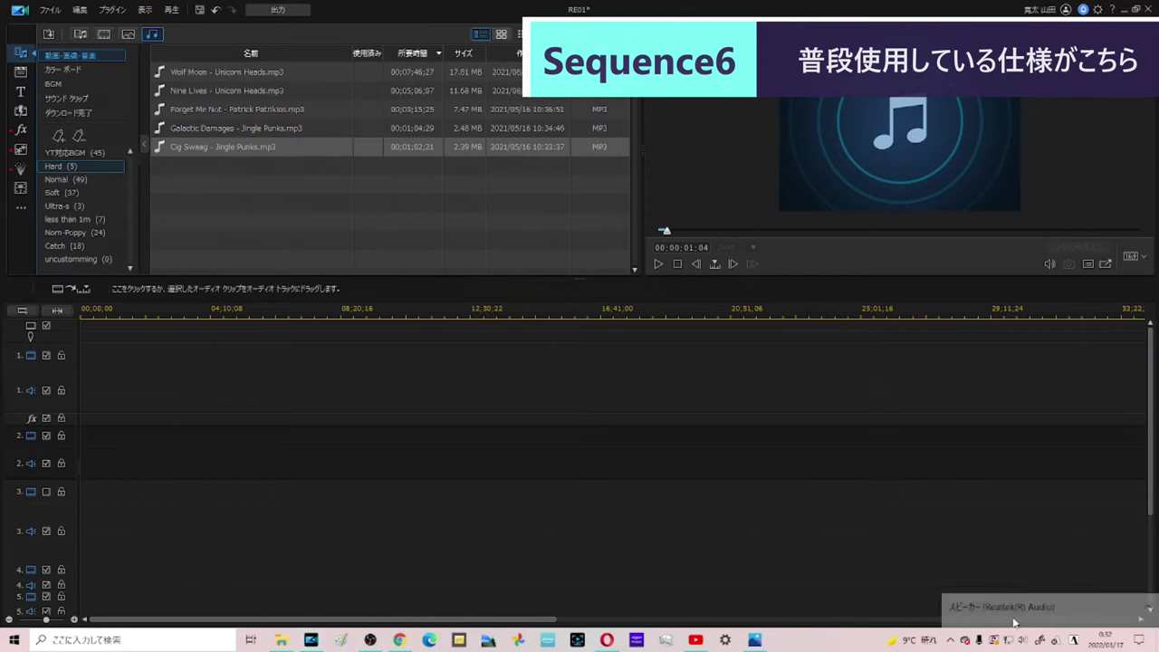
left_click(658, 264)
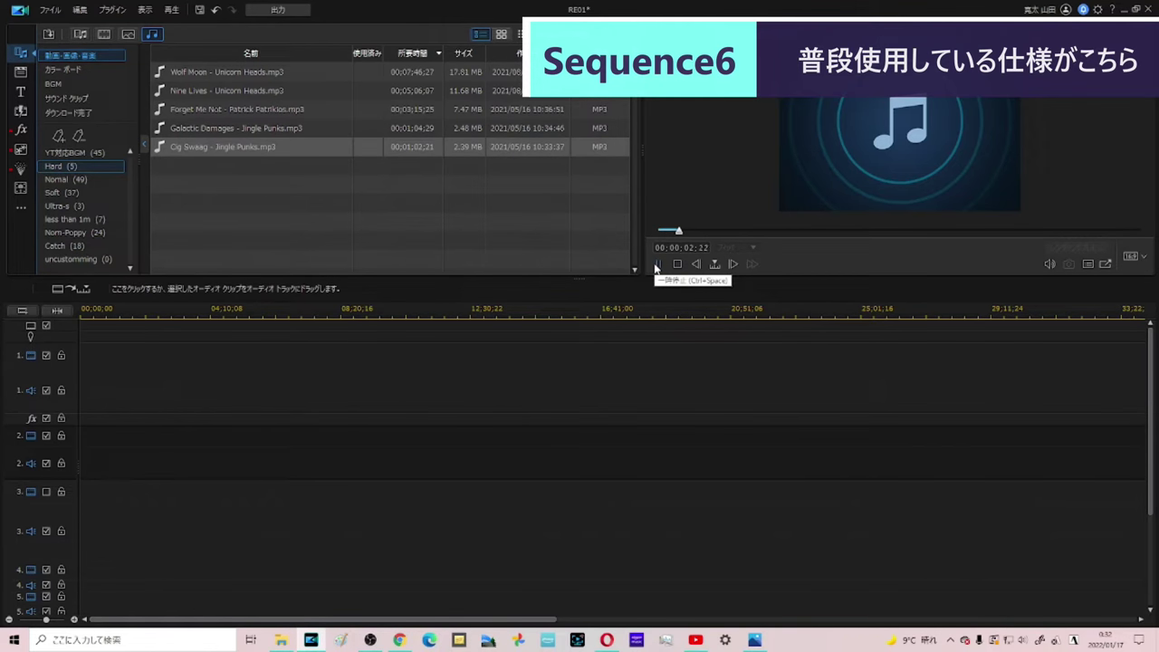
Step: Lower the system speaker volume to 10 during the preview, and pause the playback
left_click(1020, 635)
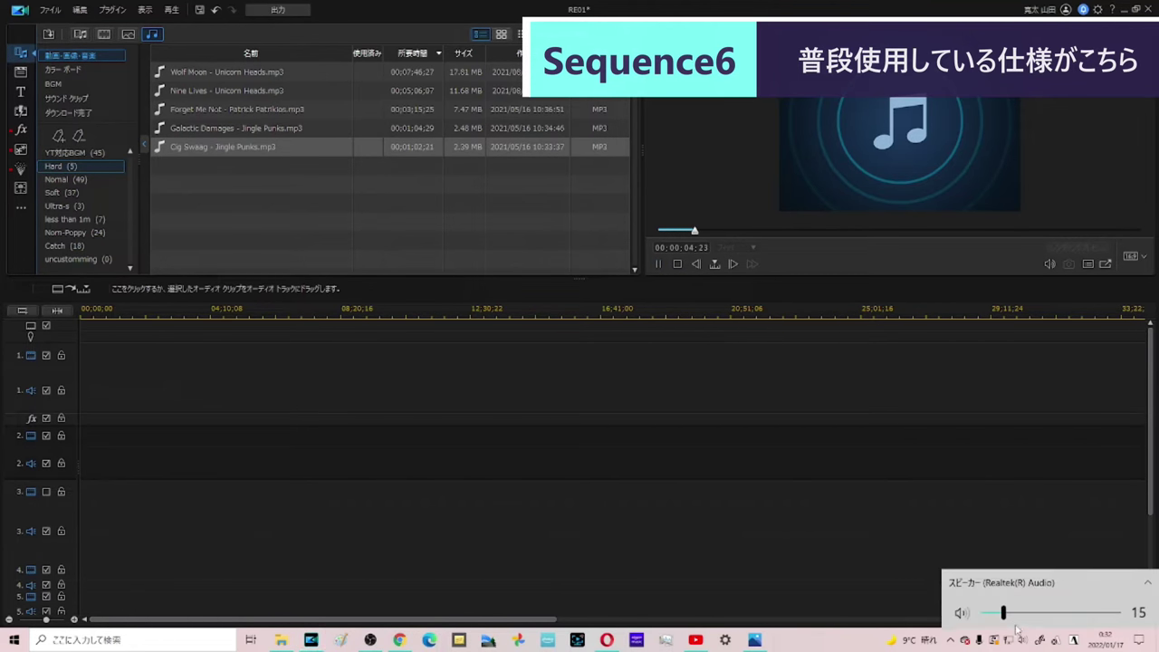
left_click_drag(1003, 613, 997, 612)
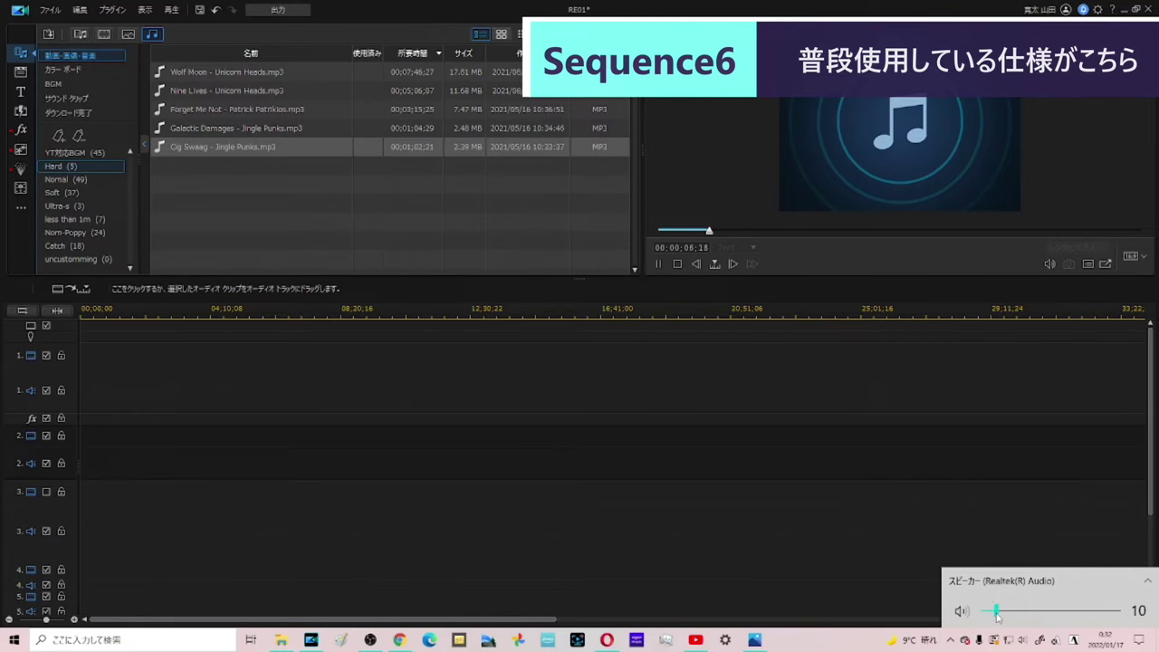
left_click(659, 271)
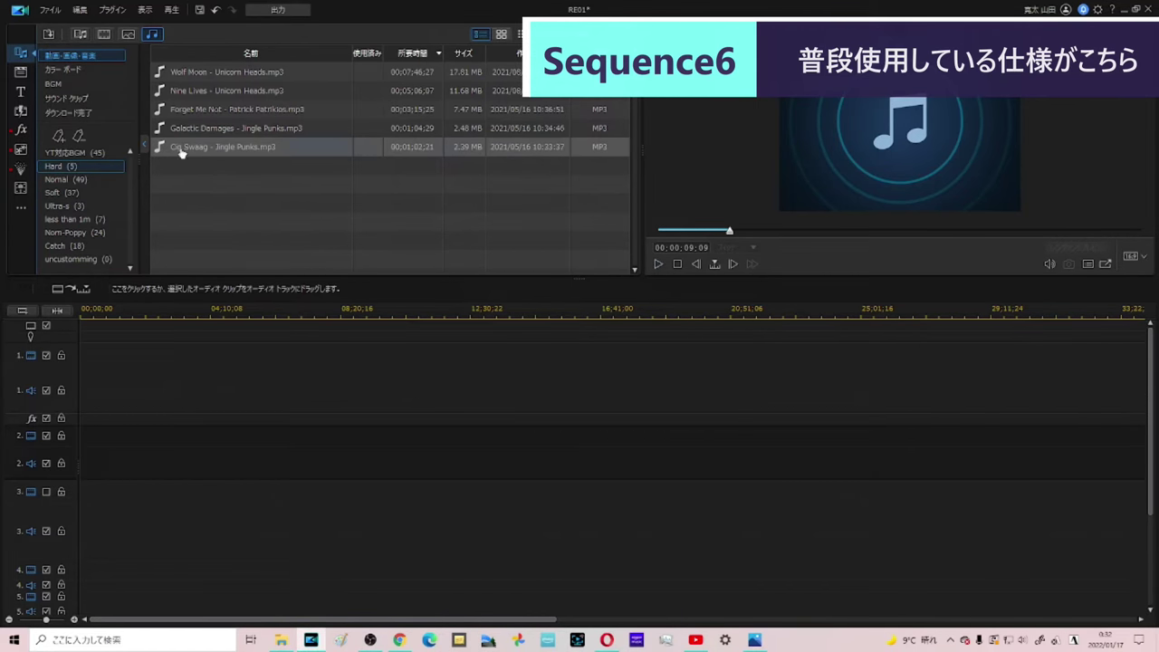
Step: Look through the tracks tagged Normal and those tagged YT対応BGM
left_click(203, 109)
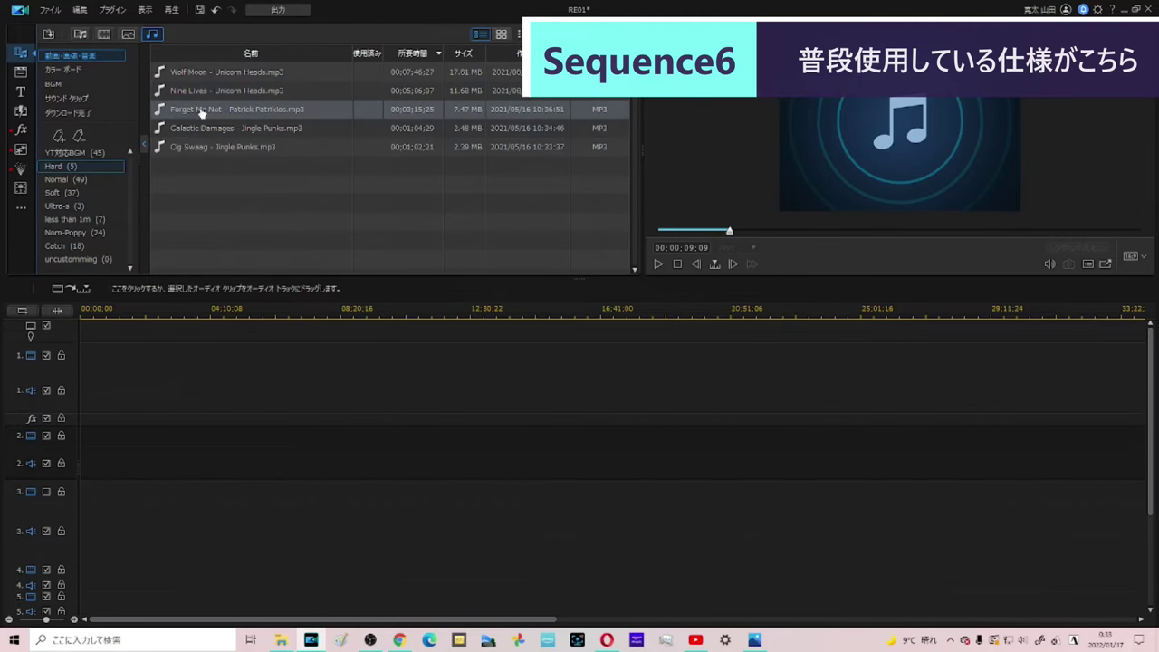
left_click(78, 179)
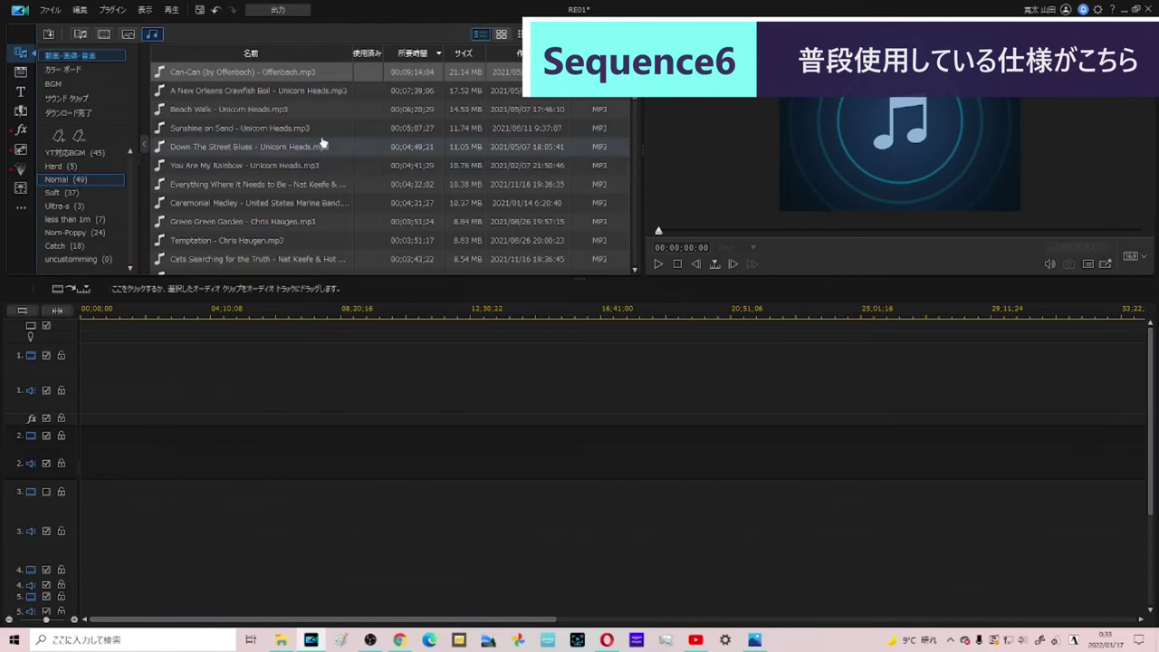
scroll(212, 206, "down", 10)
scroll(212, 207, "up", 10)
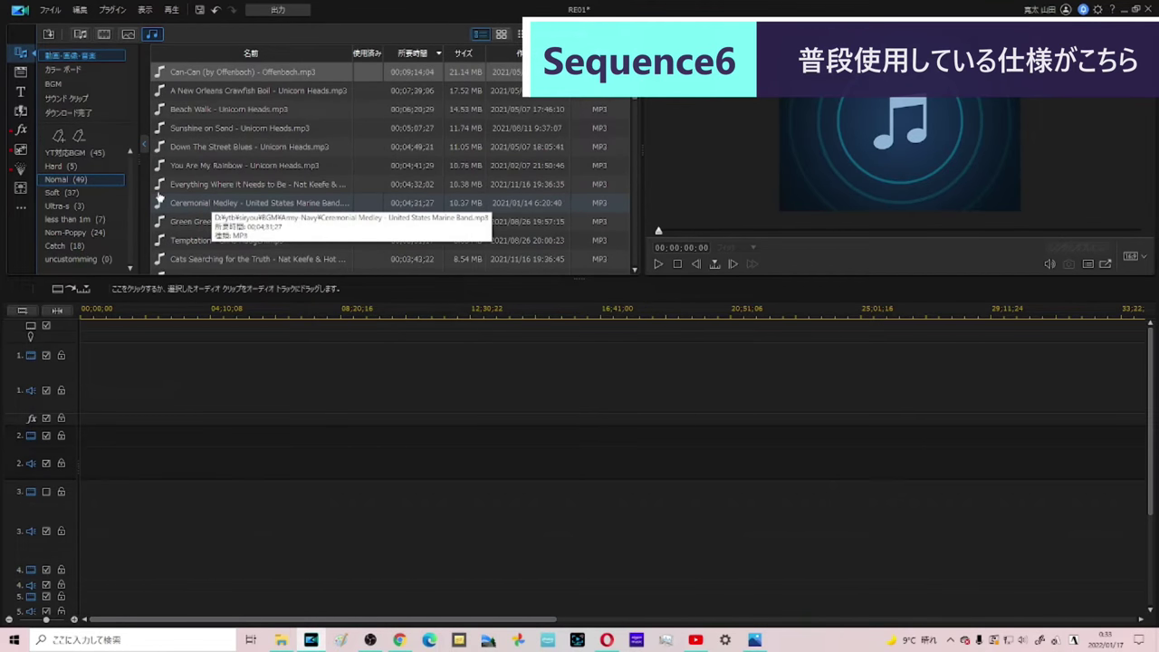
left_click(106, 155)
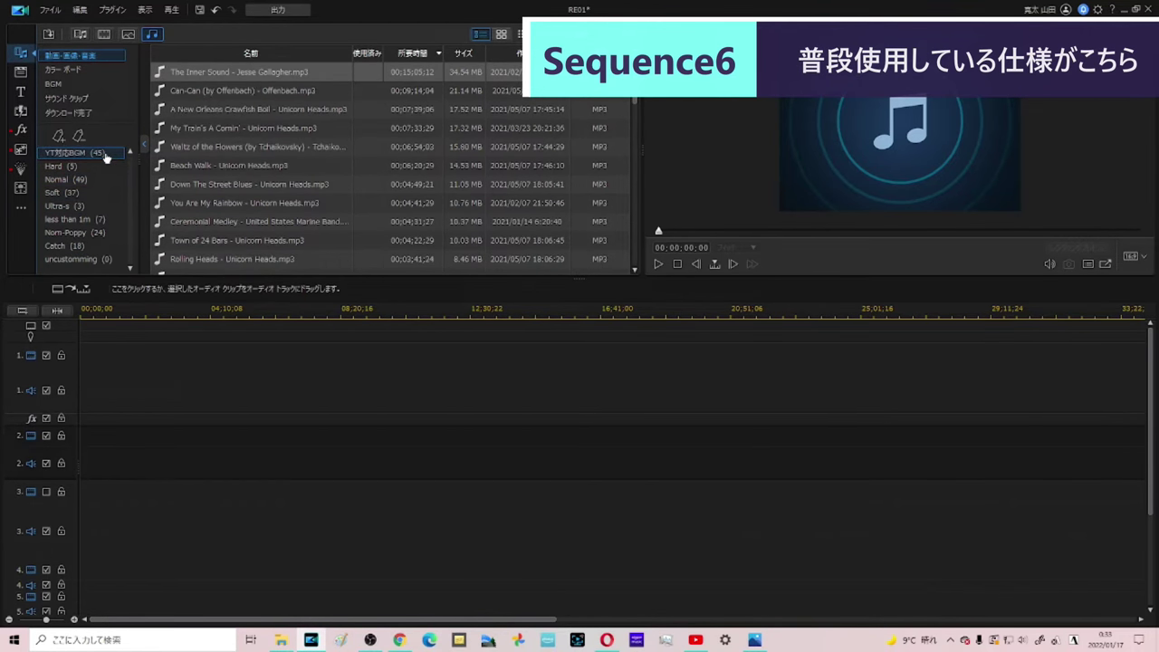
Step: Show the tracks tagged Nom-Poppy and preview Cuckoo's Nest, raising the system speaker volume slightly during playback
left_click(86, 234)
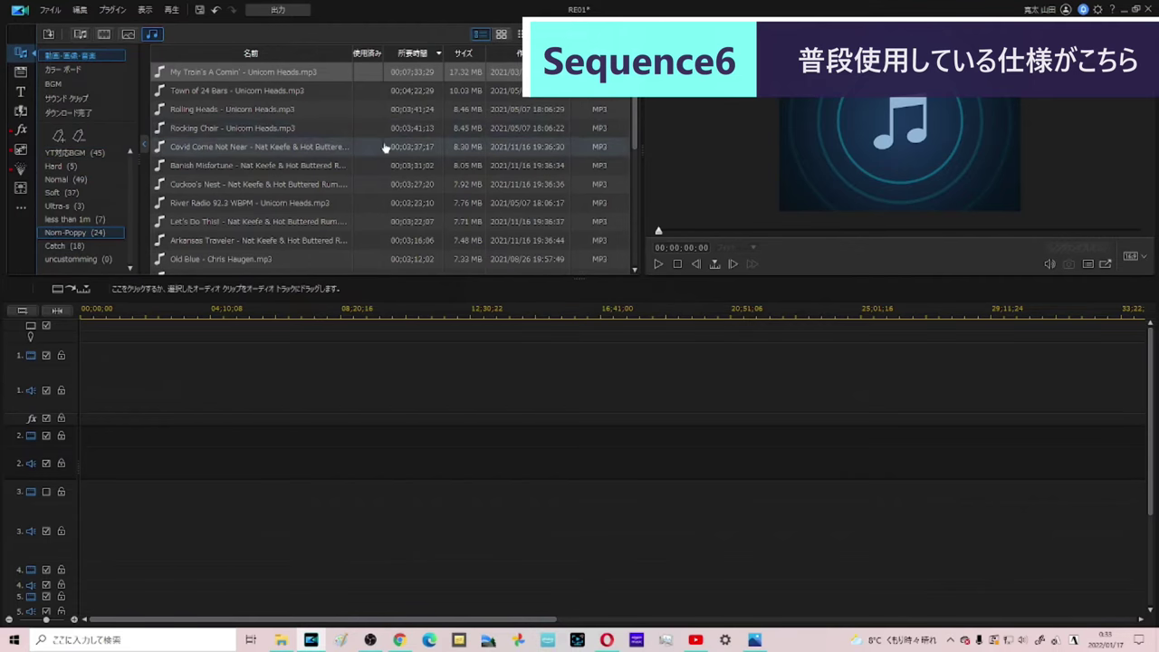
left_click(402, 183)
left_click(658, 264)
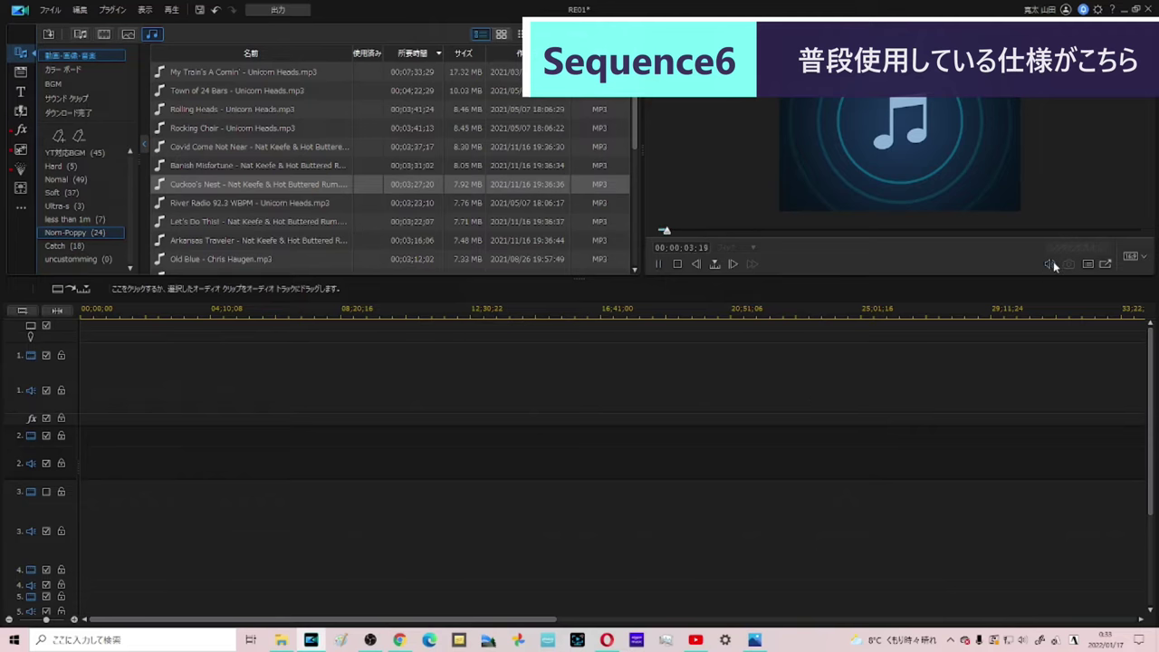
mouse_move(1050, 261)
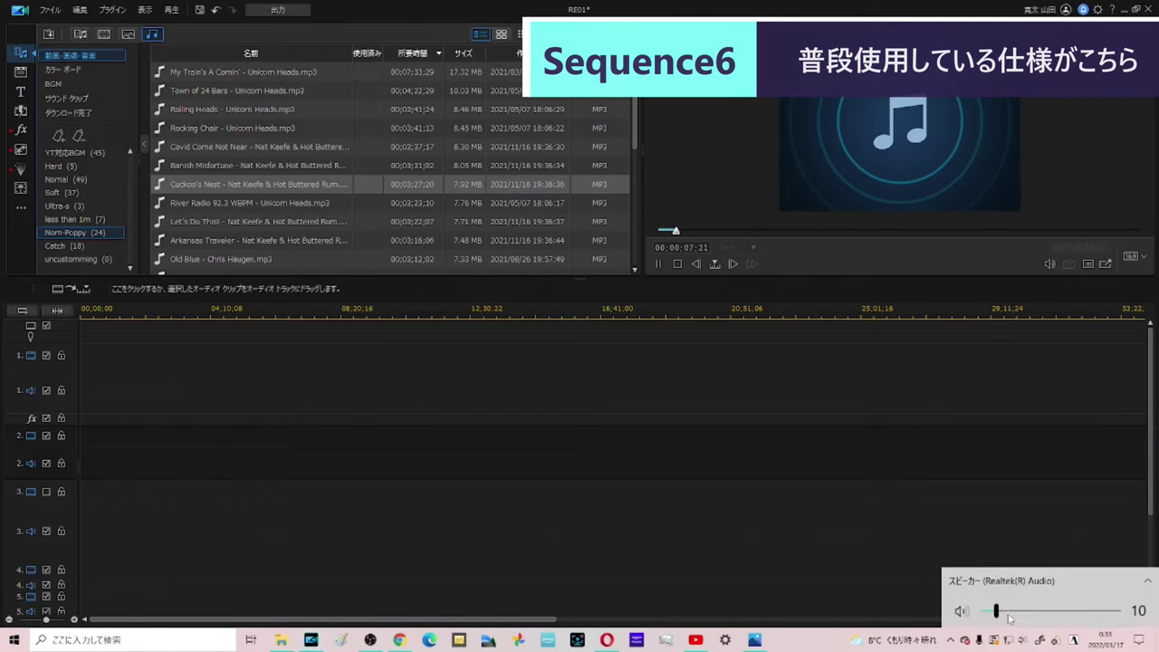
left_click_drag(996, 611, 1005, 612)
left_click(647, 401)
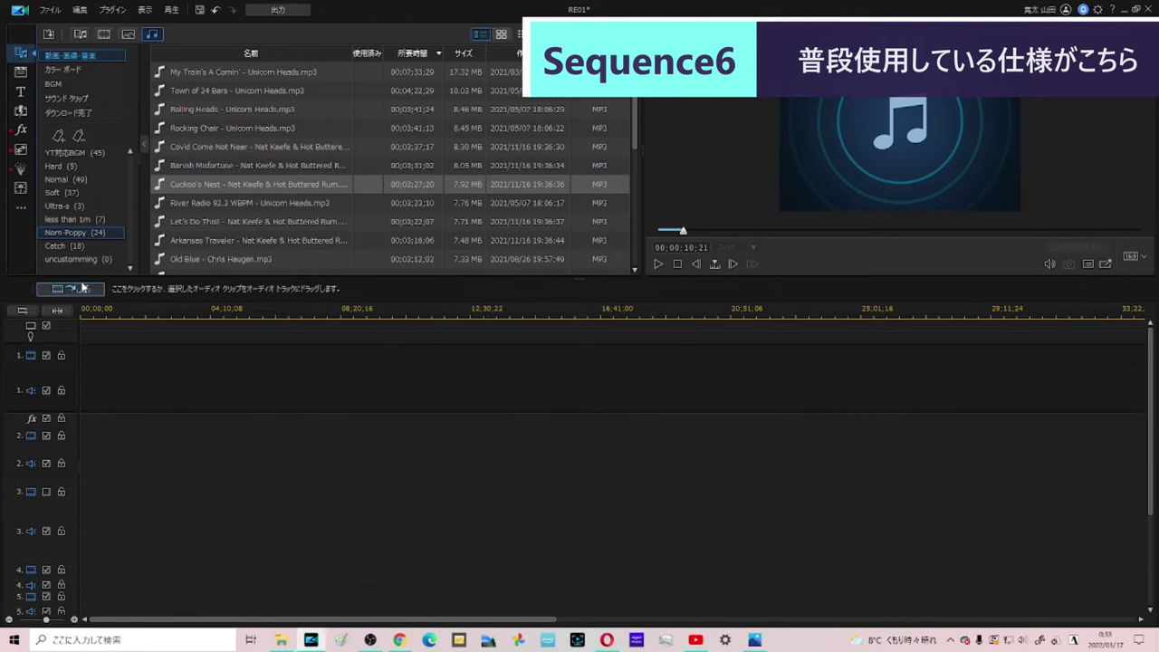
Step: Show the tracks tagged less than 1m and preview Army Blue - The U.S. Army Band.mp3
left_click(81, 220)
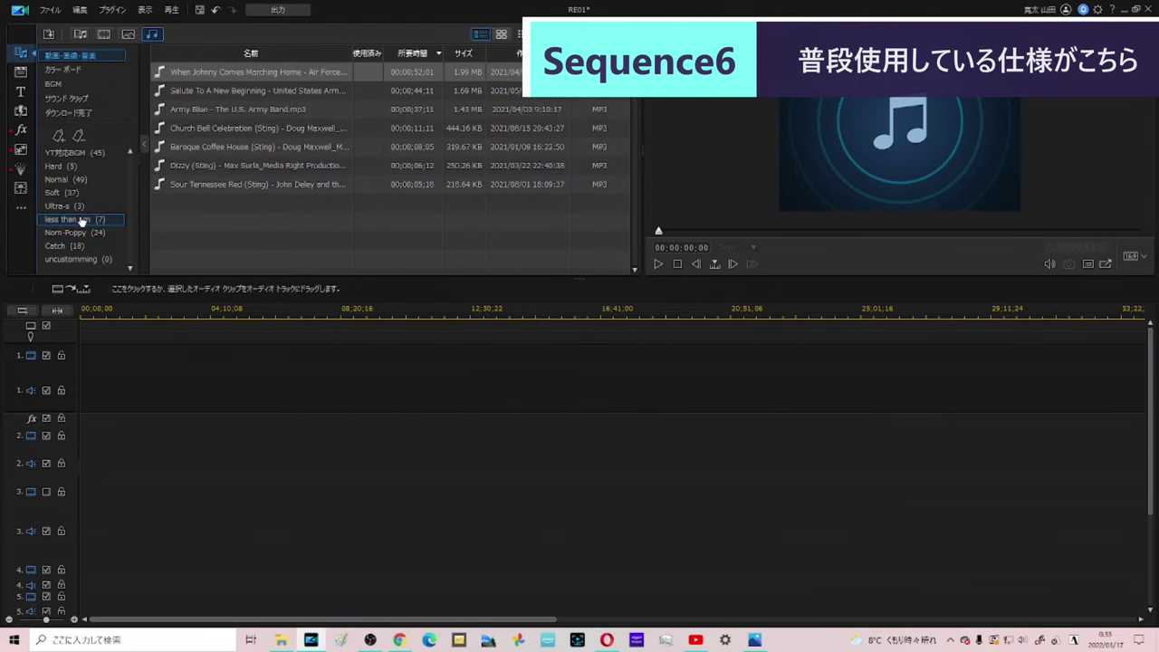
left_click(317, 109)
left_click(658, 264)
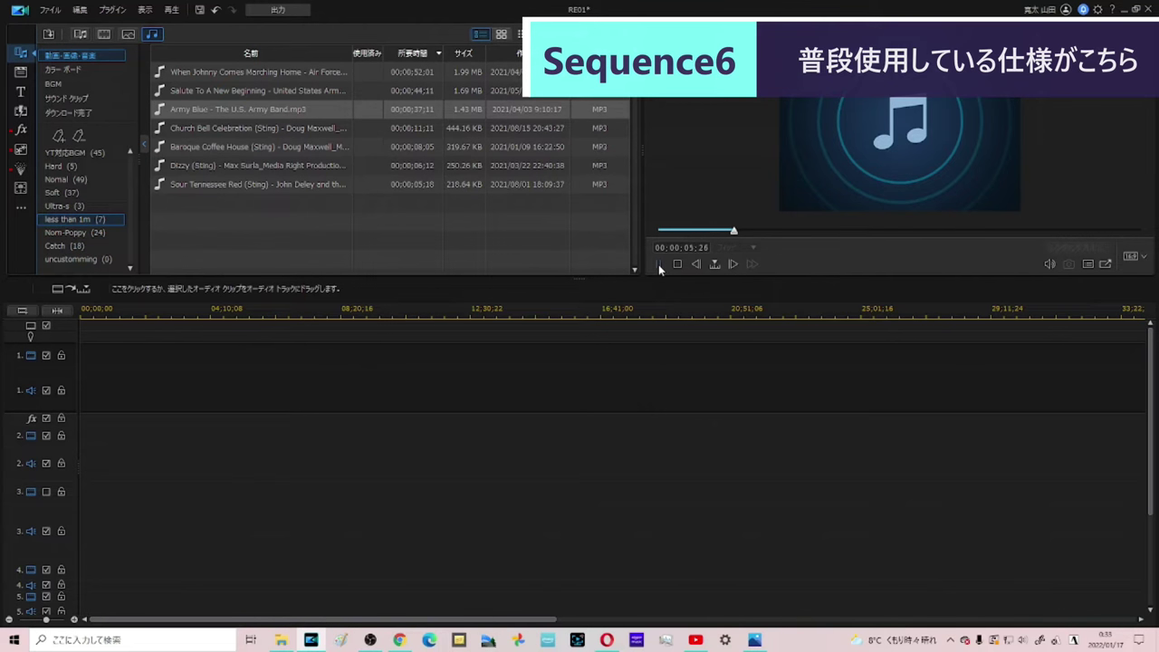
left_click(658, 265)
Step: Show the video clips tagged Catch and preview the はてなメイク clip and the ST-Catch clip with slanted green graphics
left_click(79, 248)
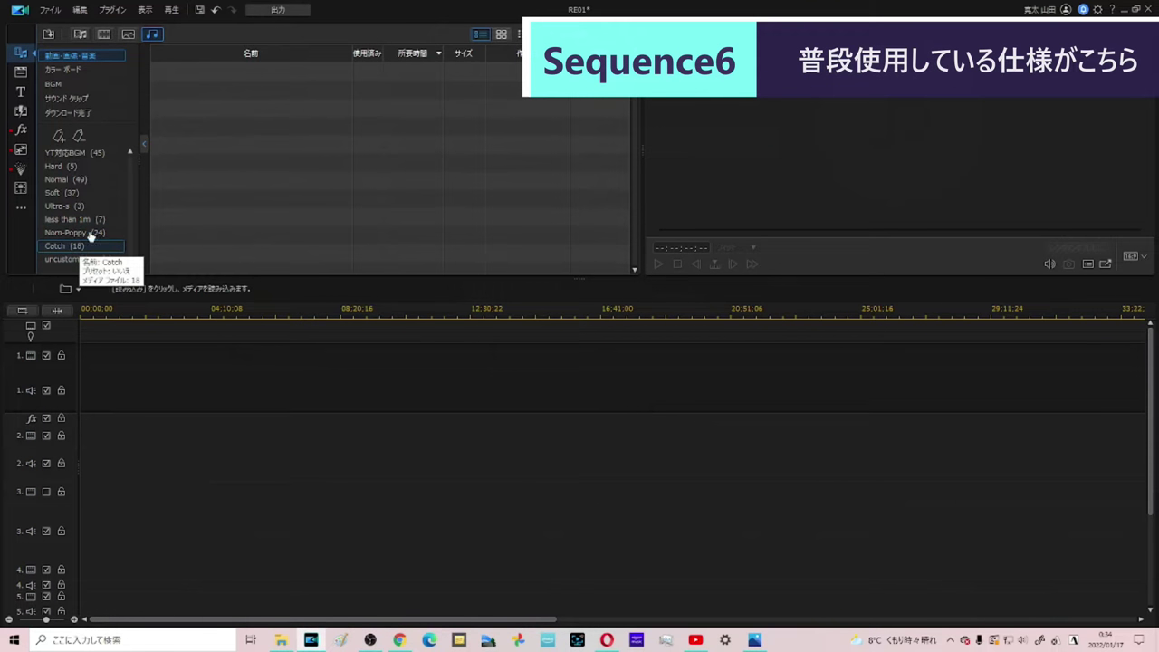
left_click(104, 34)
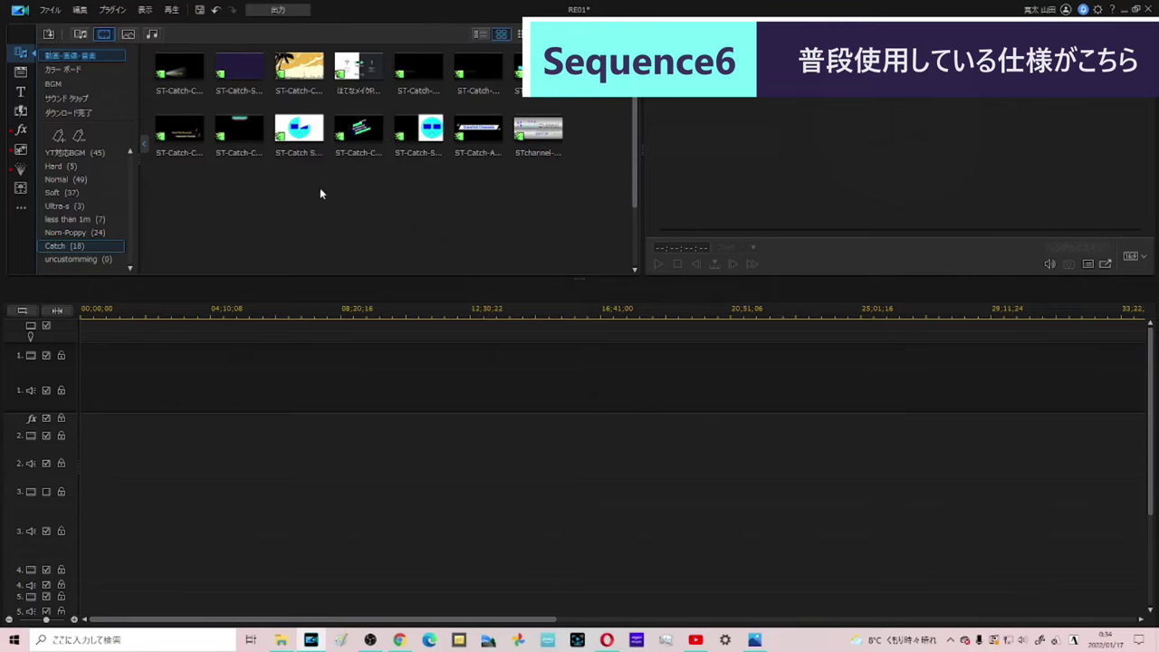
left_click(354, 68)
left_click(660, 264)
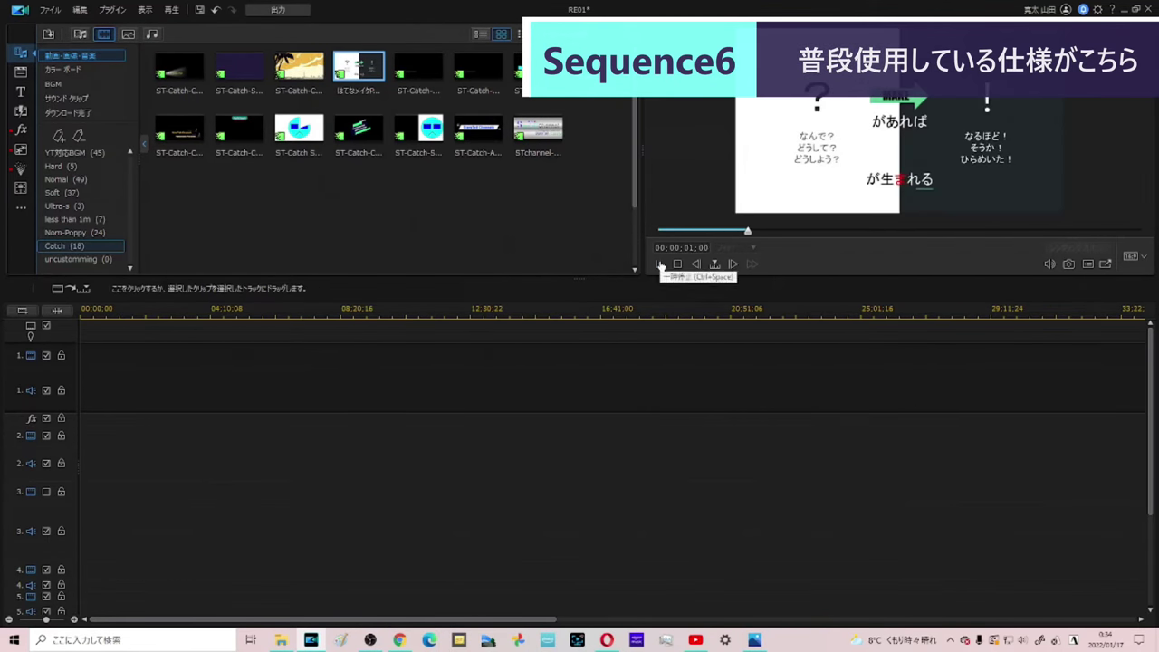
left_click(660, 264)
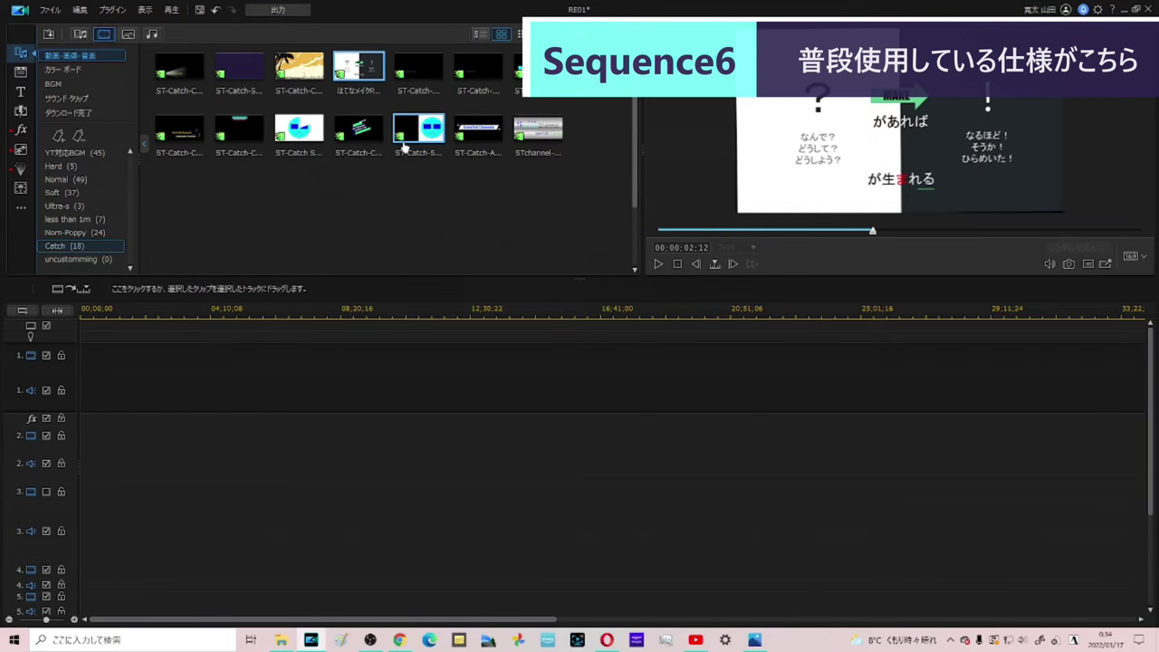
left_click(362, 133)
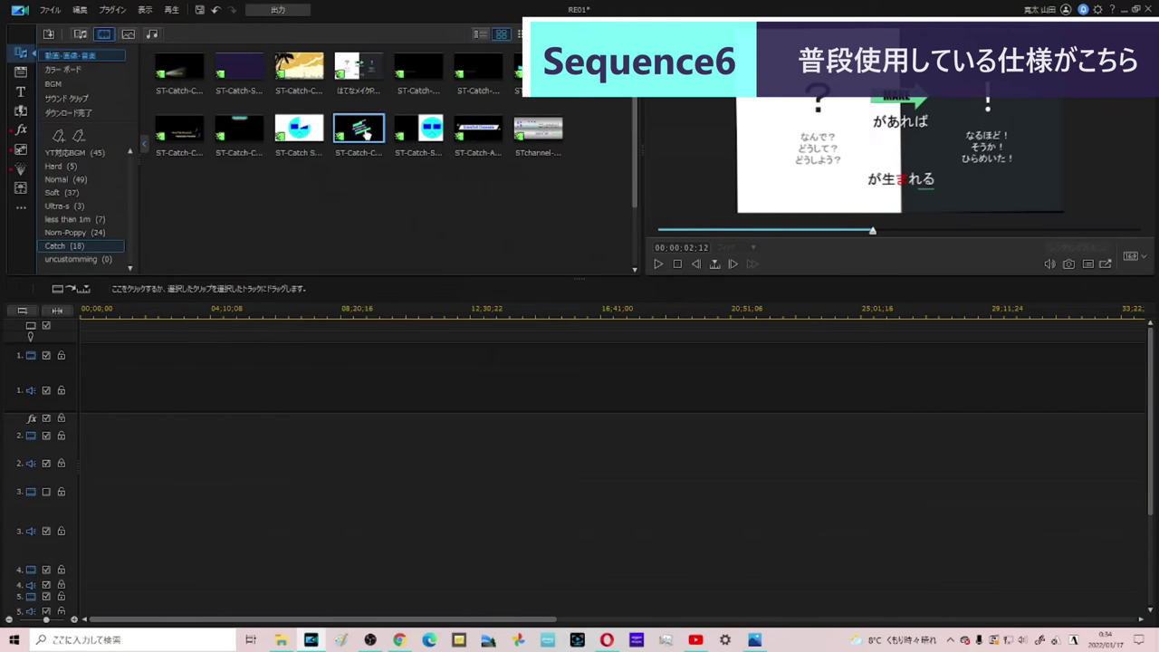
left_click(658, 264)
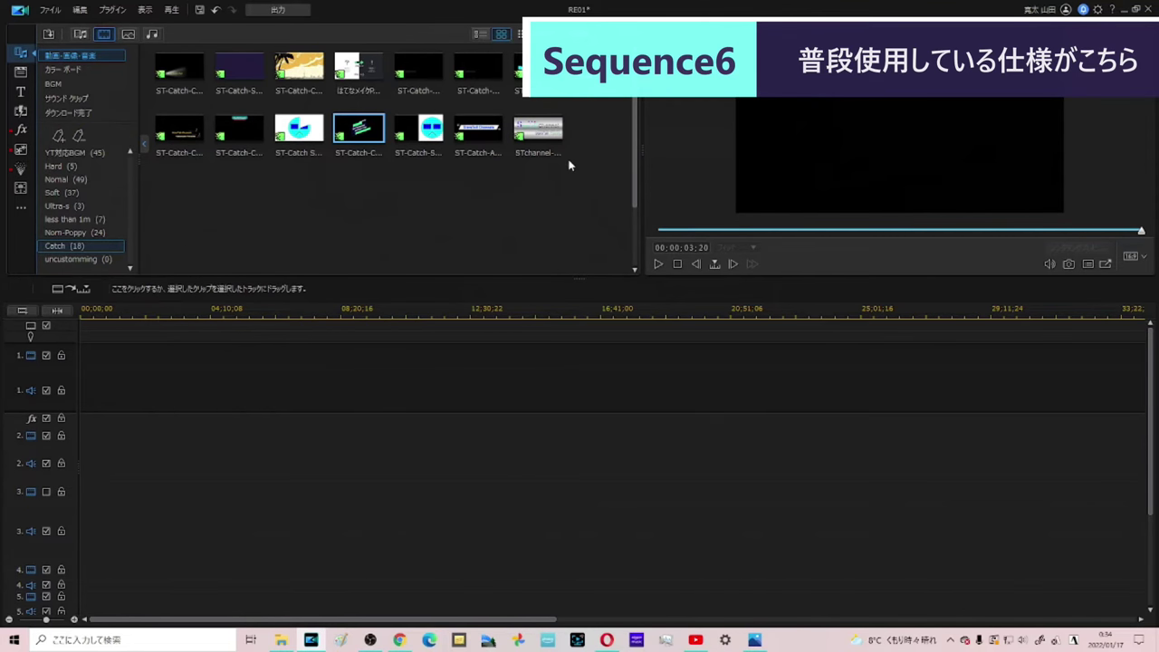
Step: Clear the tag filter, list the videos and all media types, and look through the whole material library
left_click(82, 56)
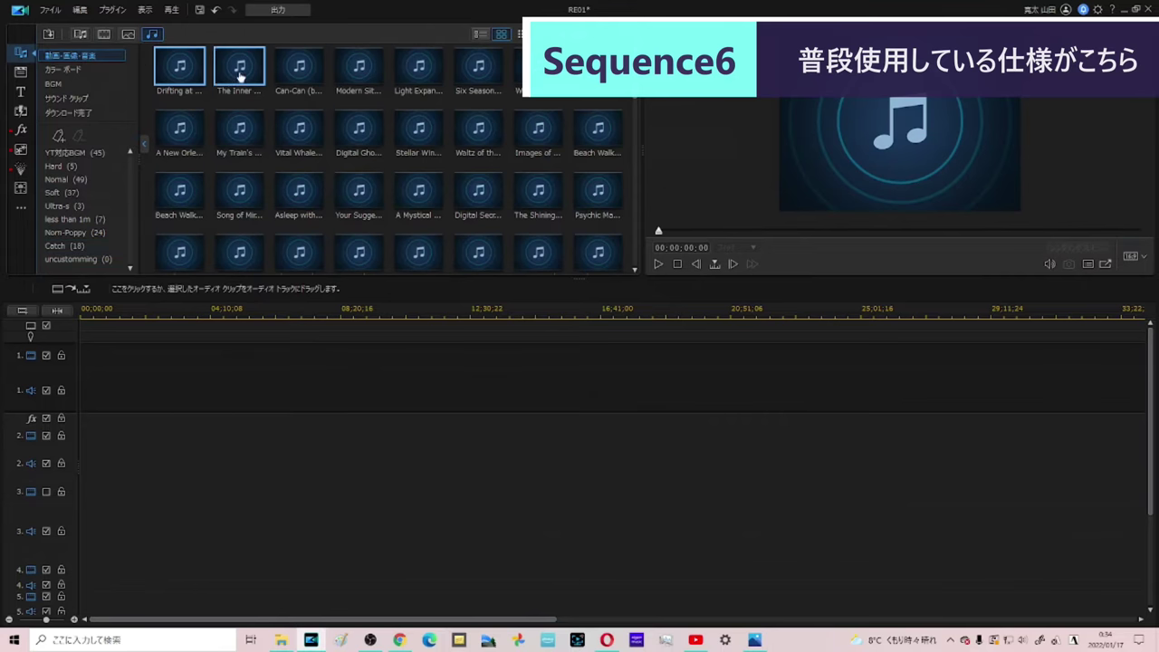
left_click(107, 35)
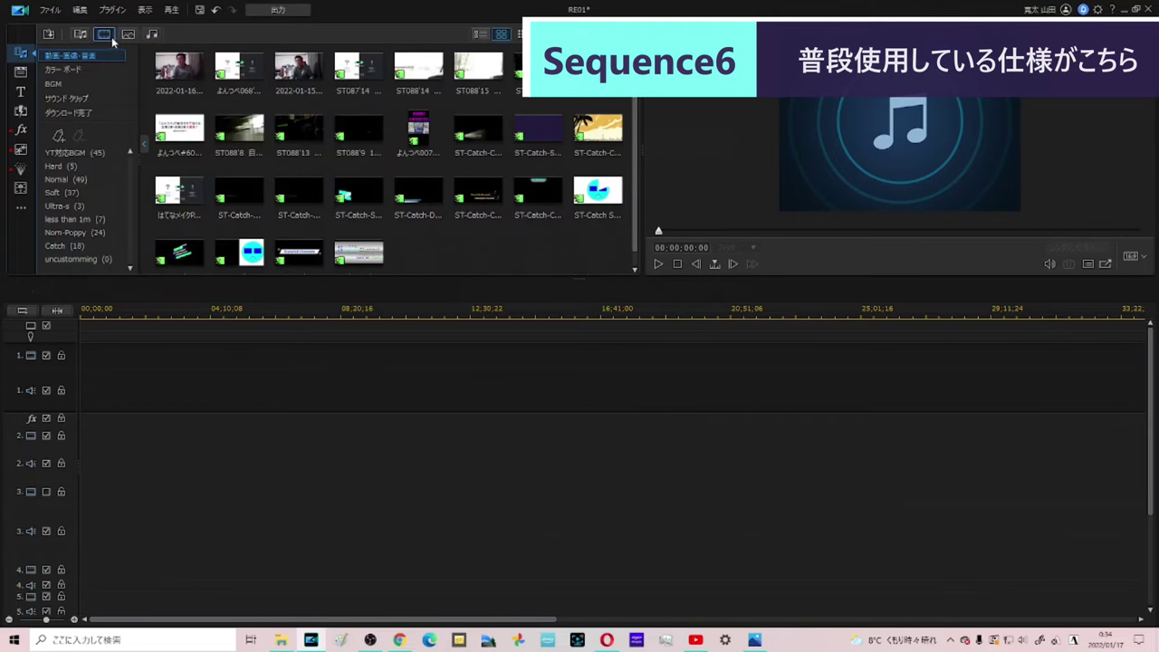
left_click(81, 34)
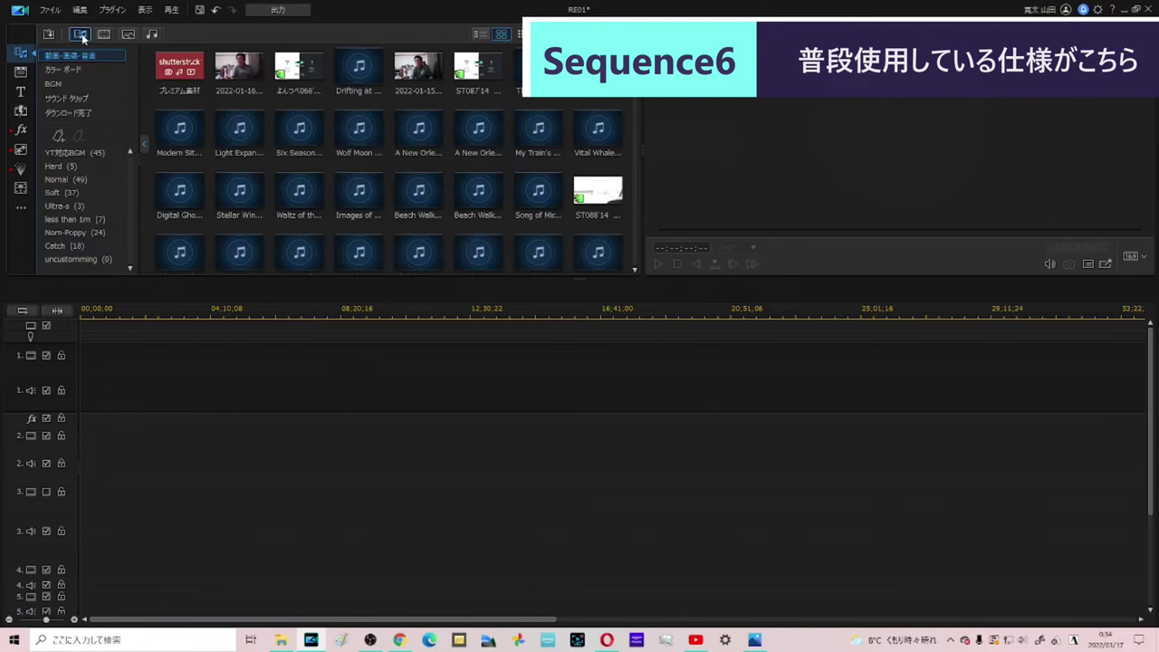
scroll(441, 126, "down", 15)
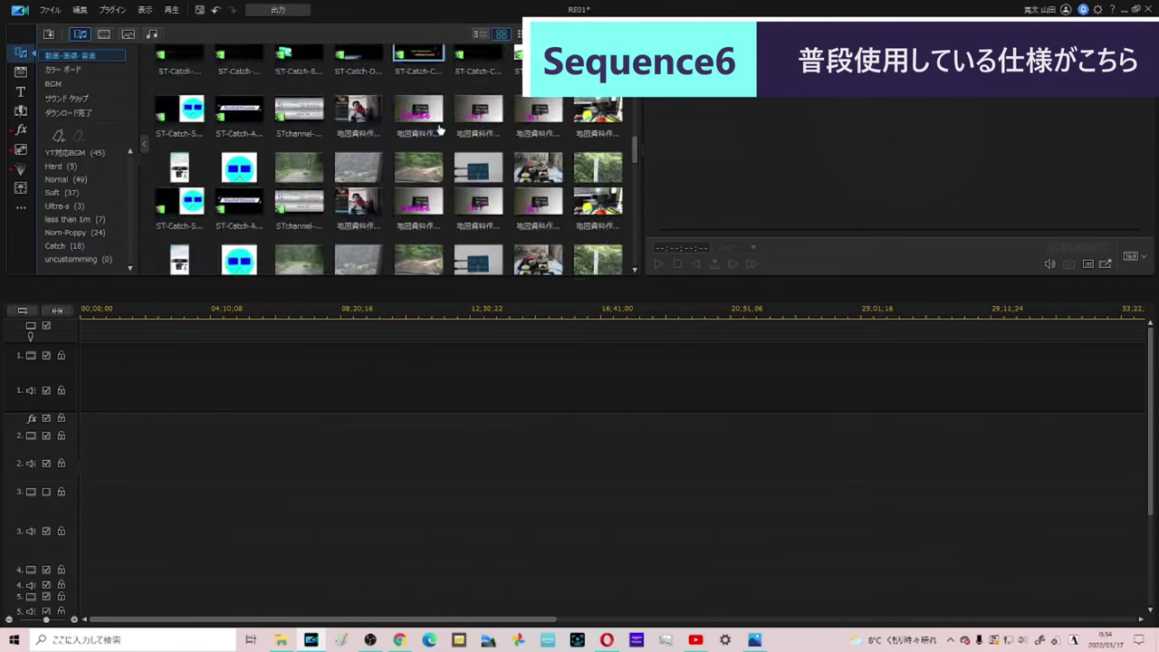
scroll(435, 136, "up", 10)
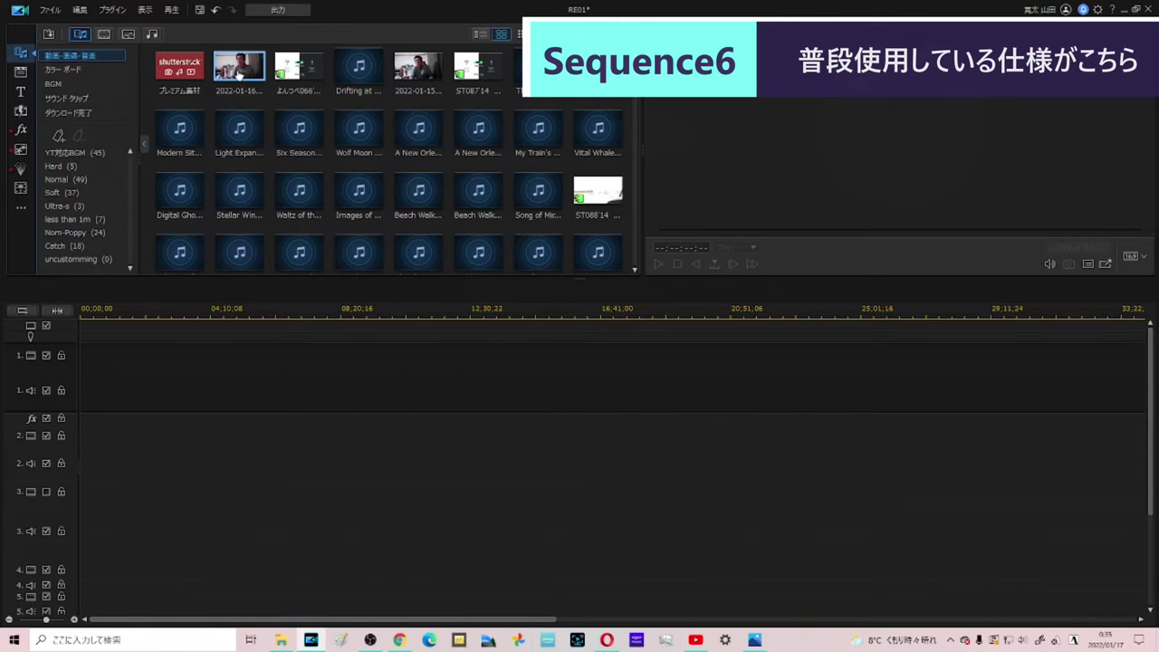
Step: Show only the videos, remove the 2022-01-16 and 2022-01-15 recordings from the library, and save the project
left_click(104, 33)
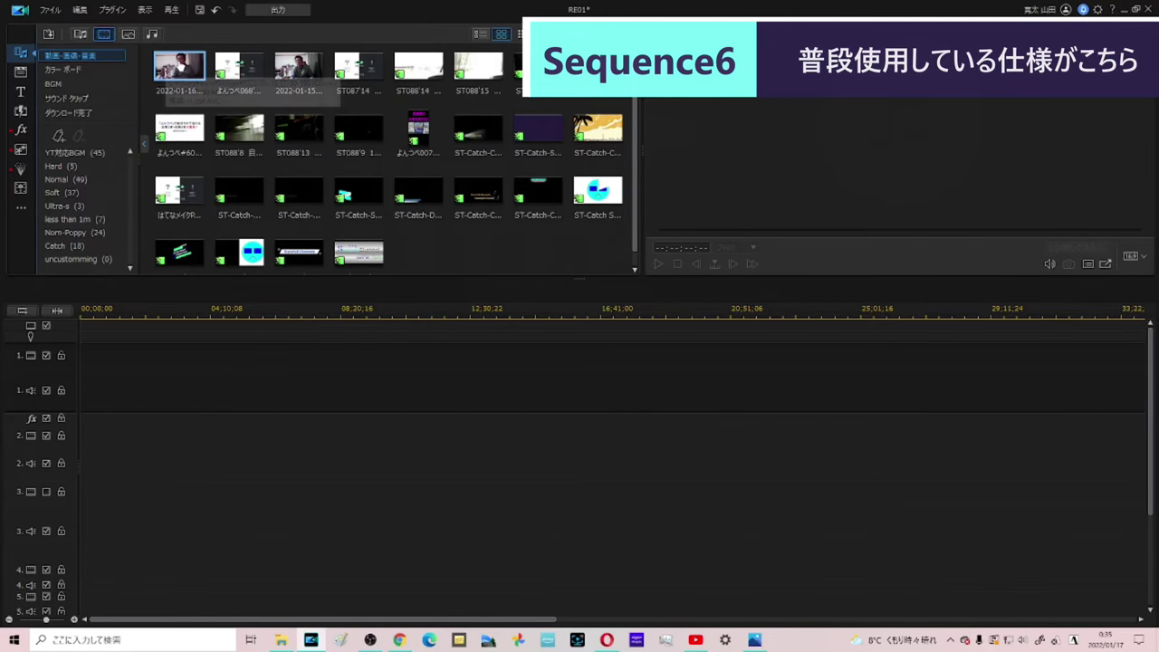
left_click(167, 70)
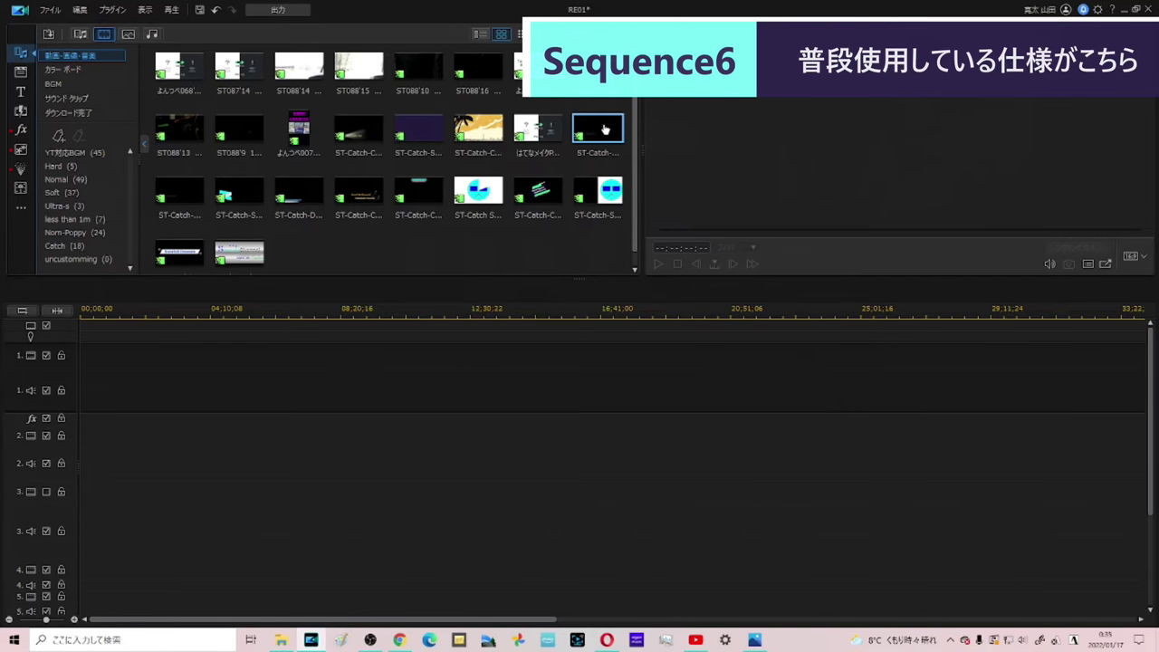
right_click(484, 67)
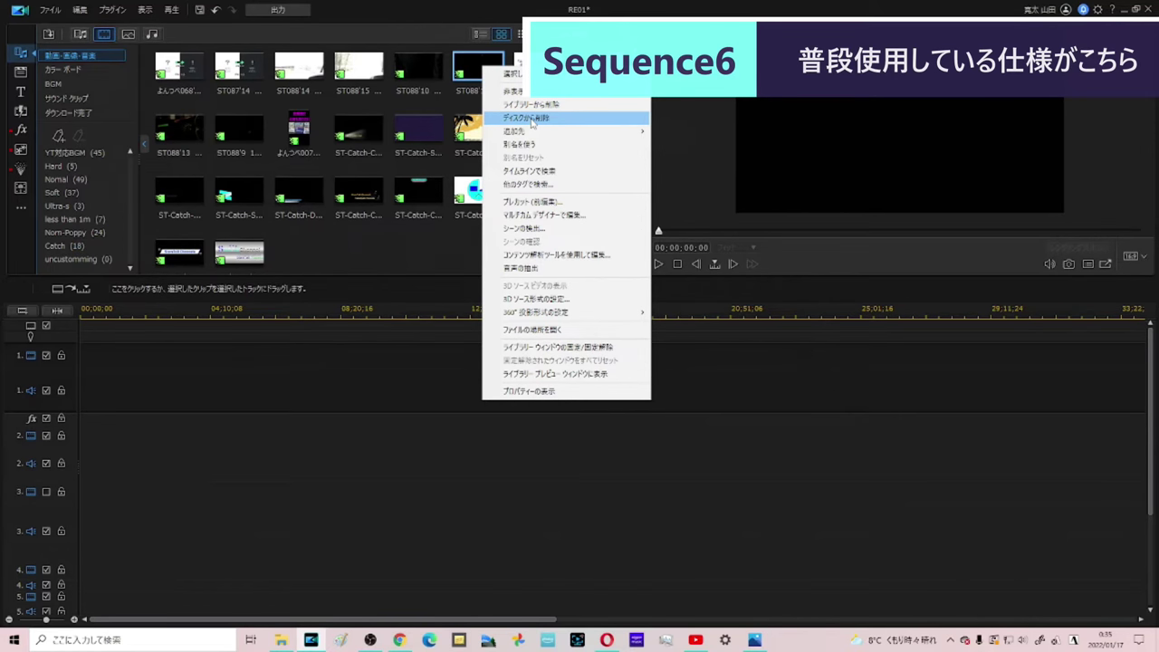
left_click(427, 252)
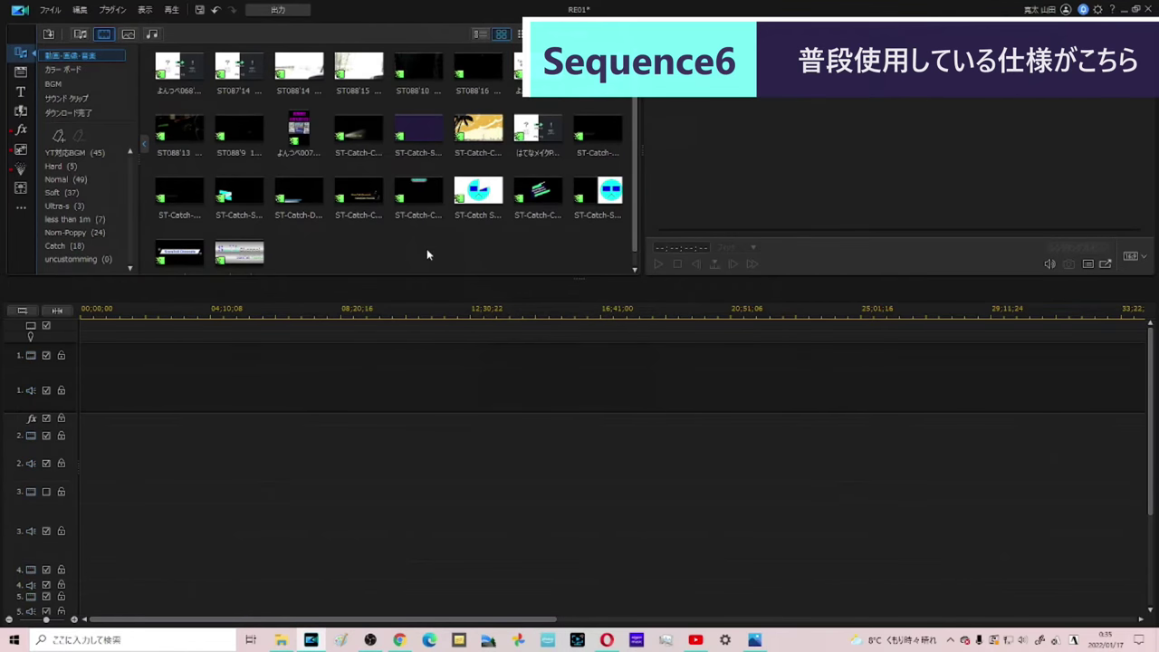
key("ctrl+s")
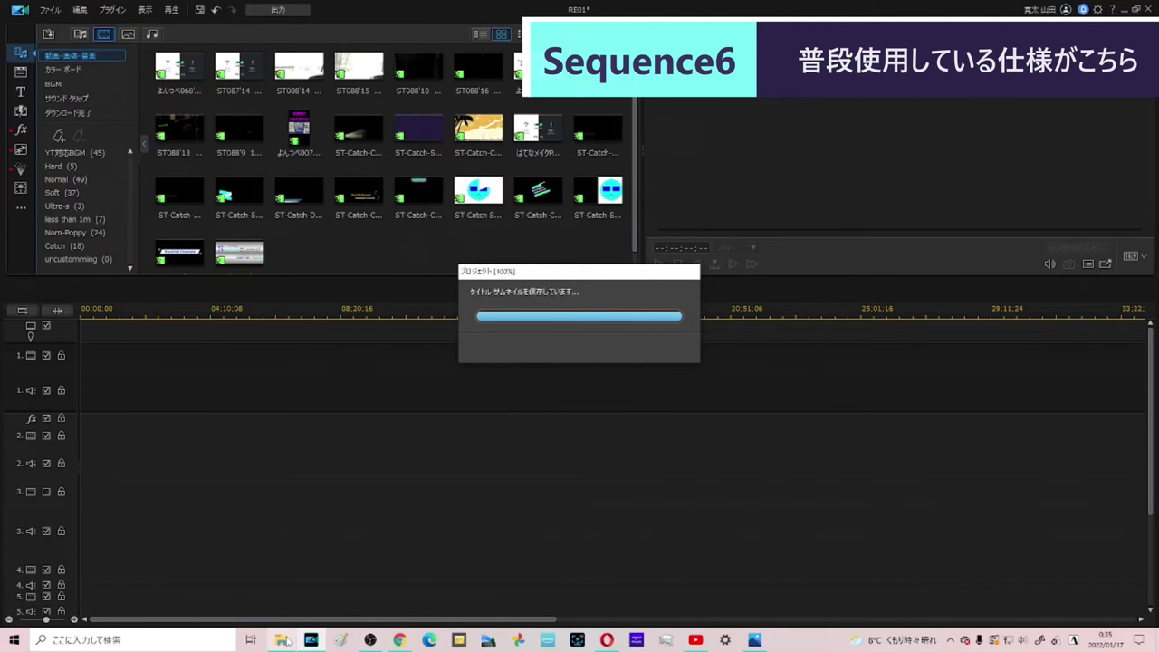
Step: Switch to File Explorer and open the ytb folder on Seagate Expansion Drive (D:)
mouse_move(284, 641)
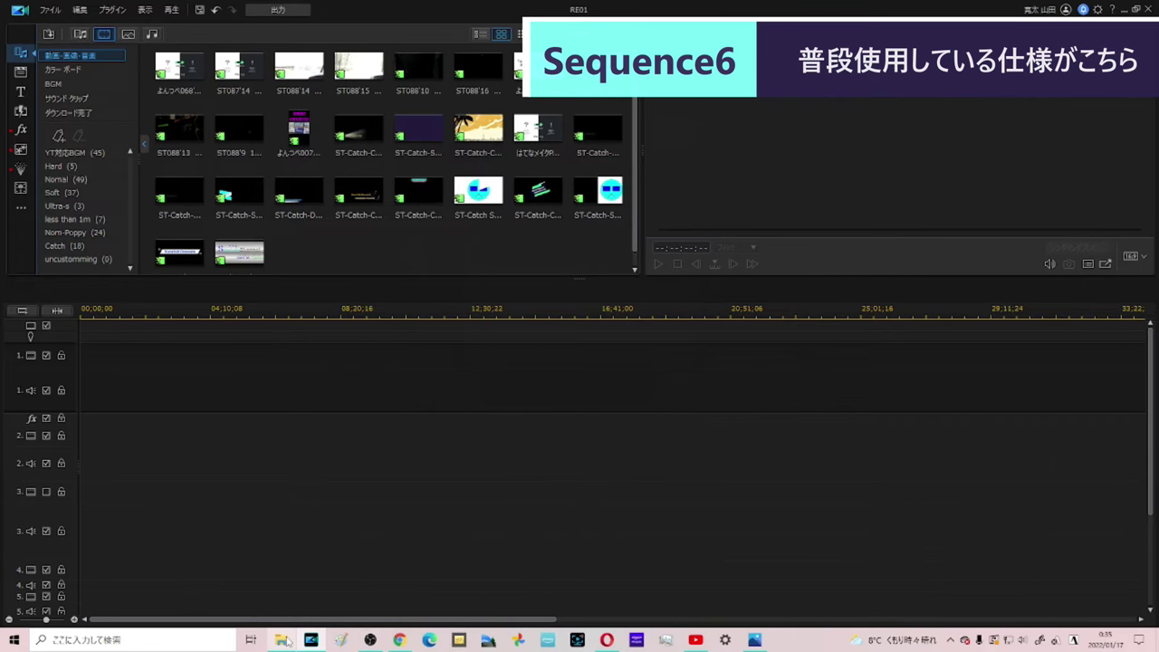
left_click(285, 641)
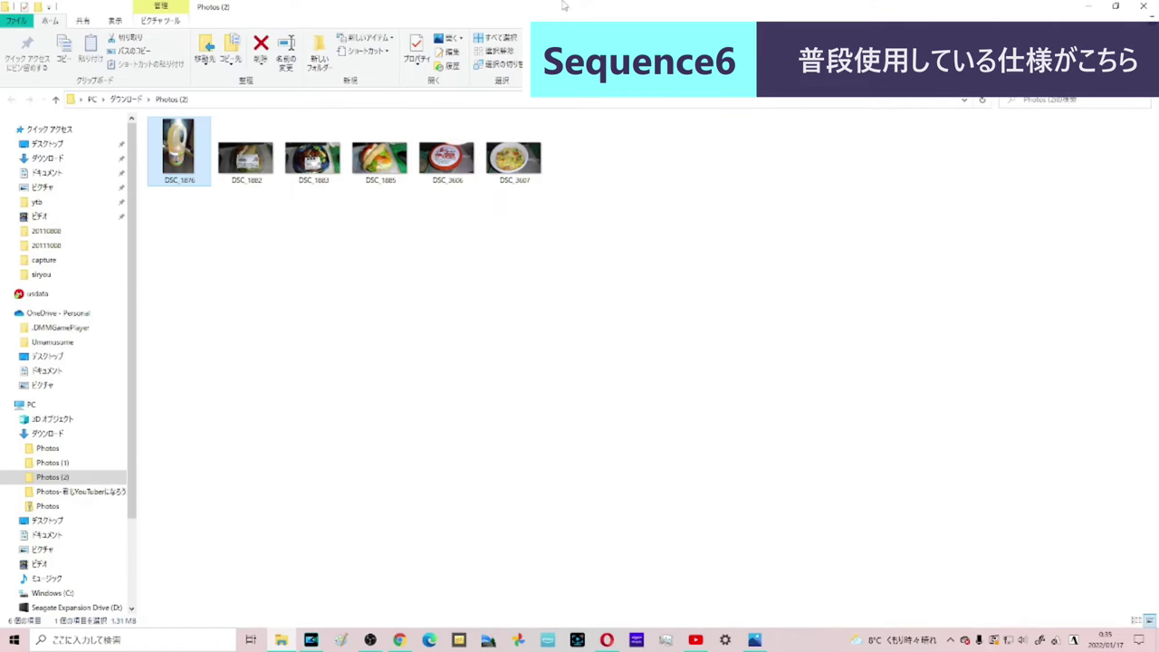
left_click_drag(407, 6, 1158, 194)
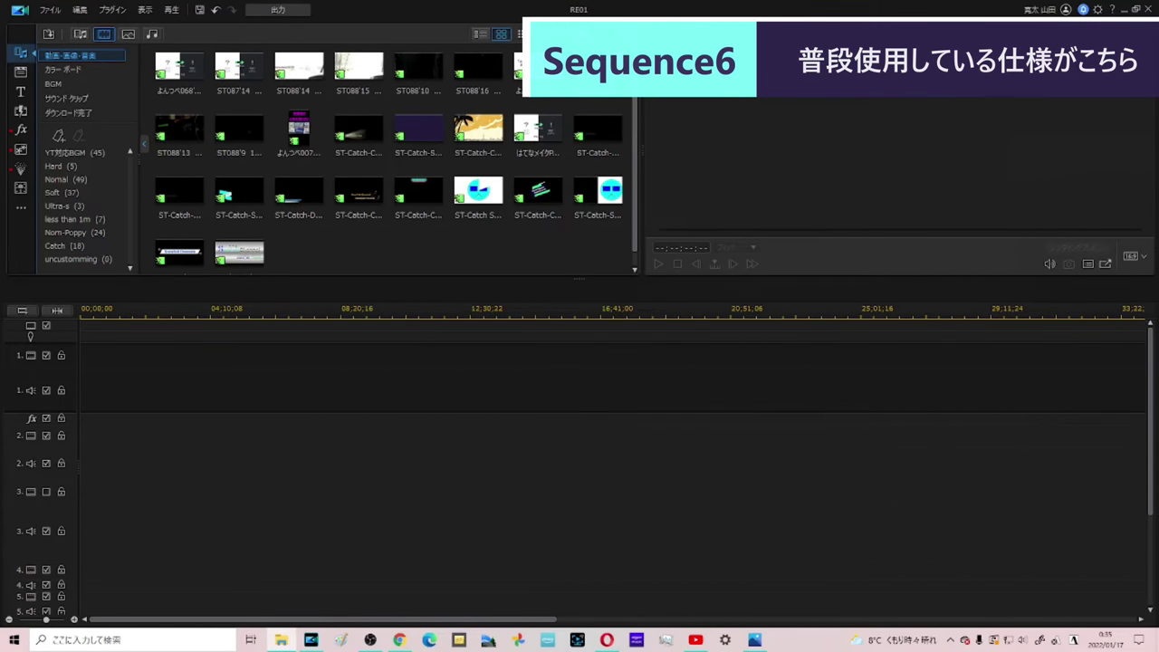
left_click_drag(1158, 195, 375, 2)
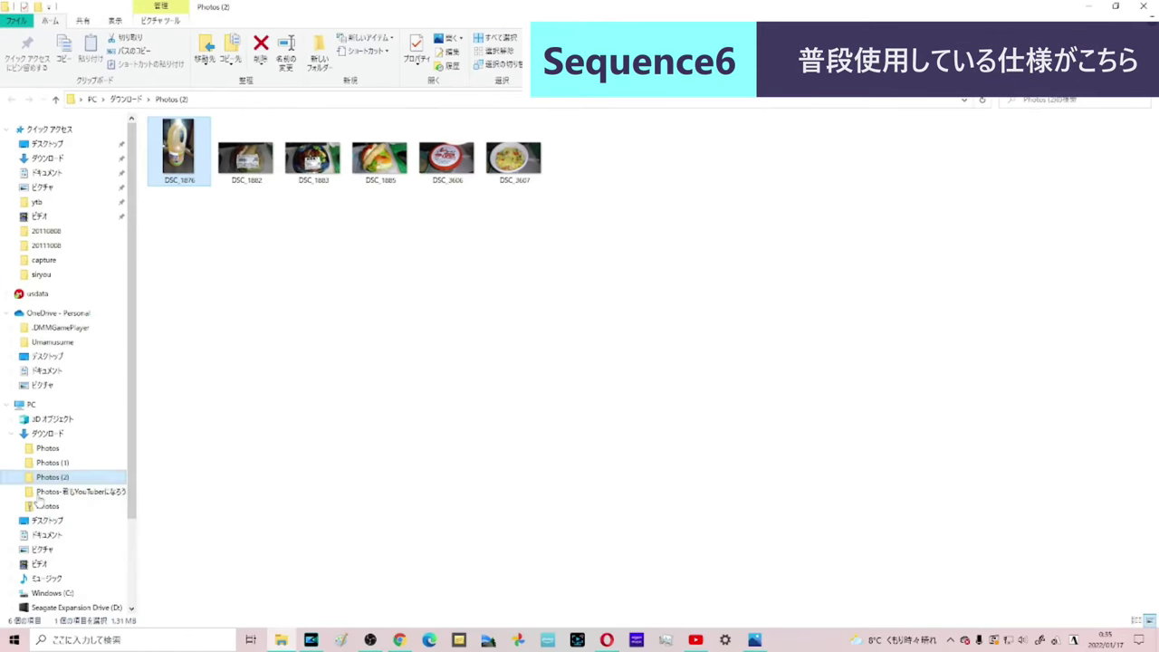
scroll(45, 536, "down", 3)
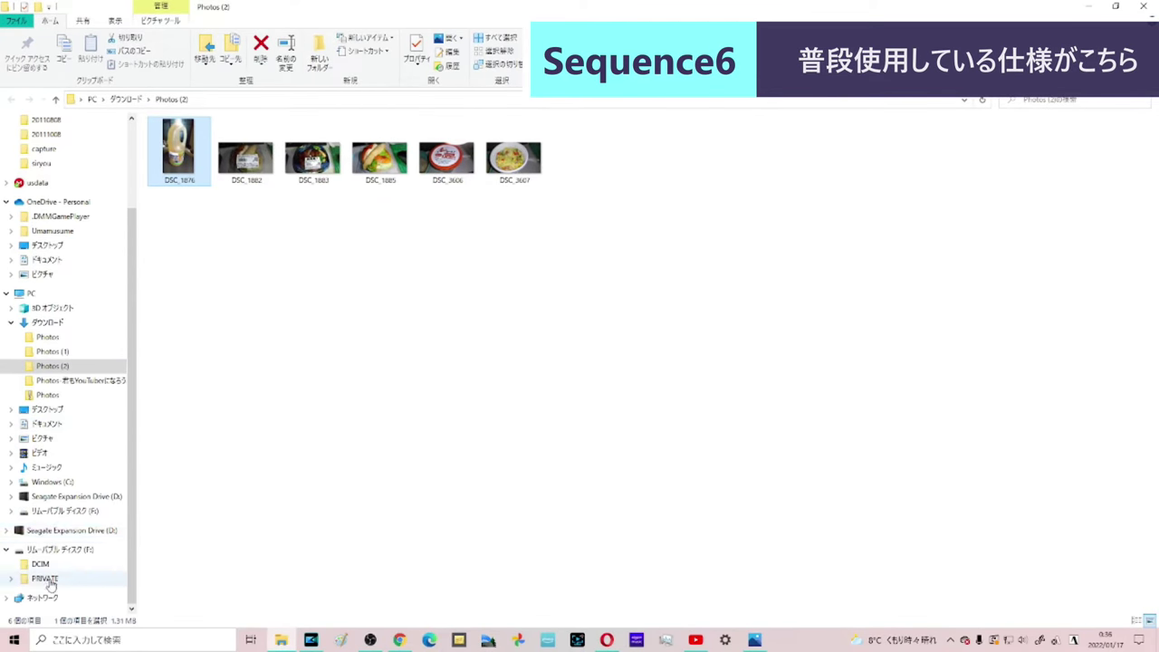
left_click(50, 533)
left_click(227, 239)
double_click(227, 239)
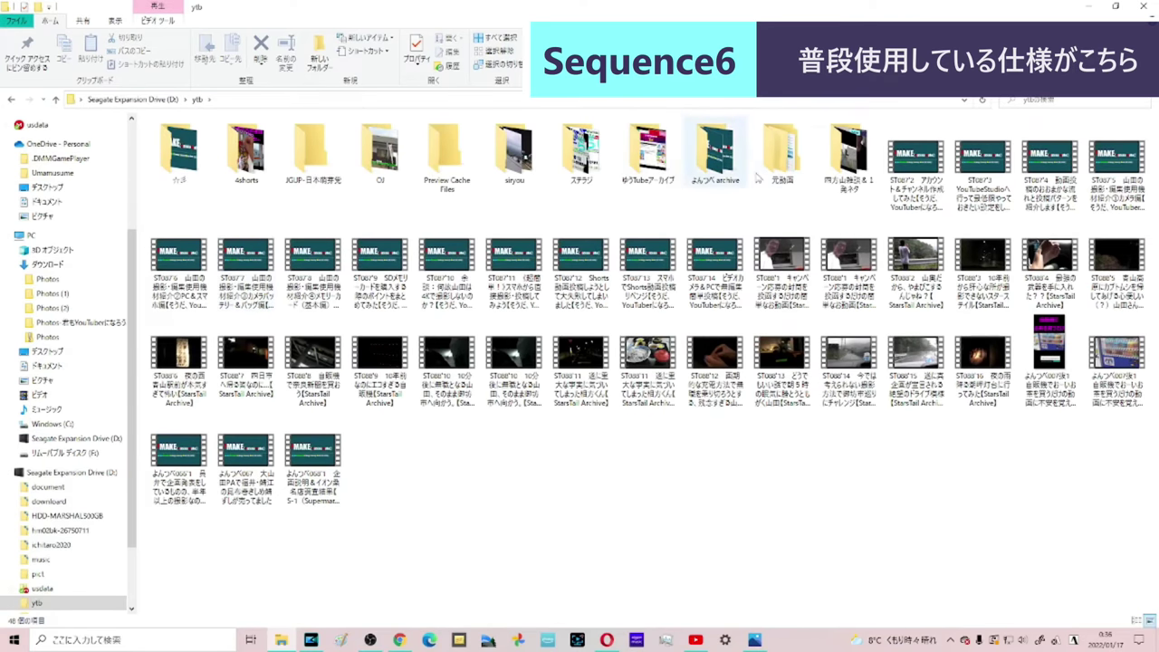
Step: Open the 20211229-名鉄ターミナル footage folder inside 元動画
double_click(782, 153)
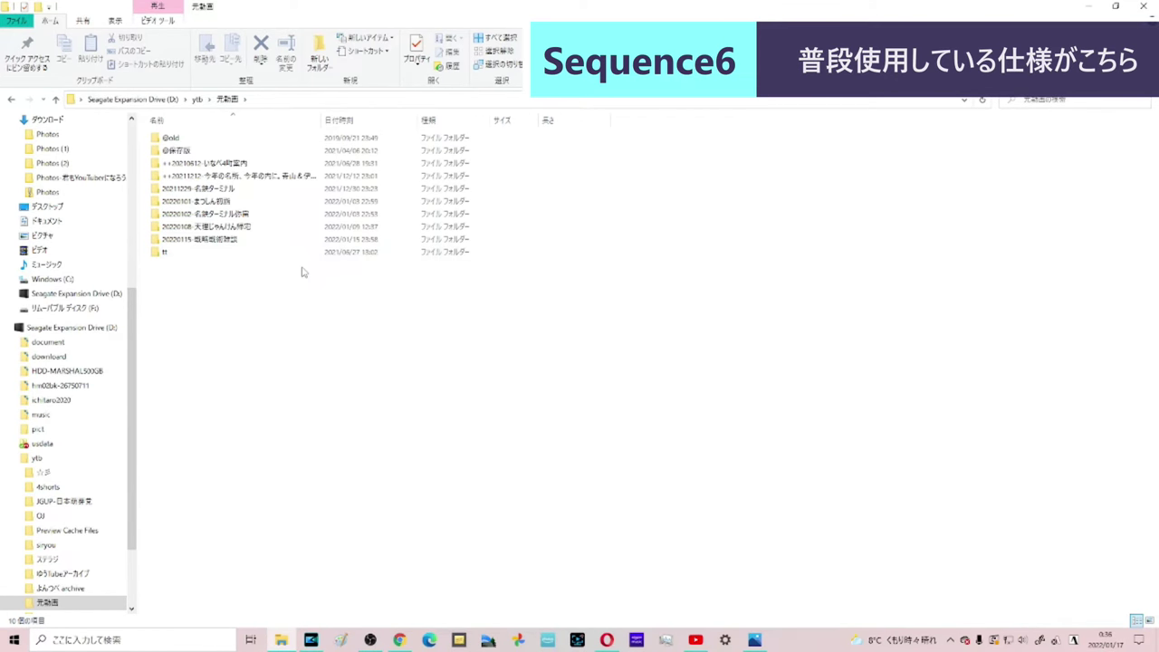
double_click(283, 188)
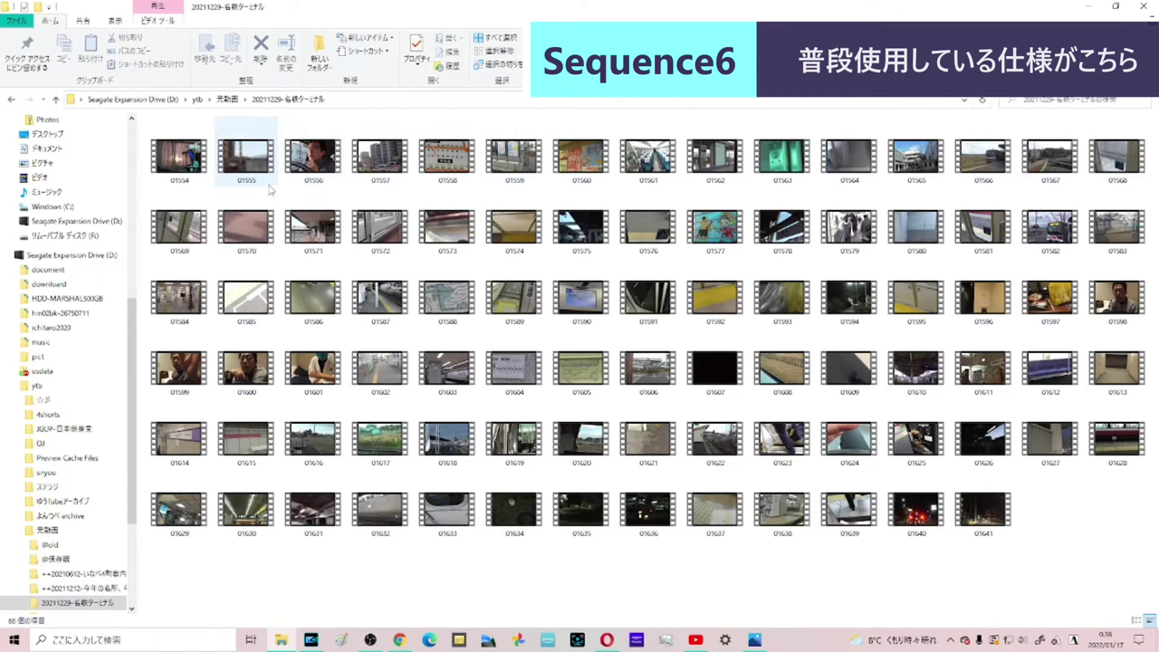
scroll(77, 508, "down", 2)
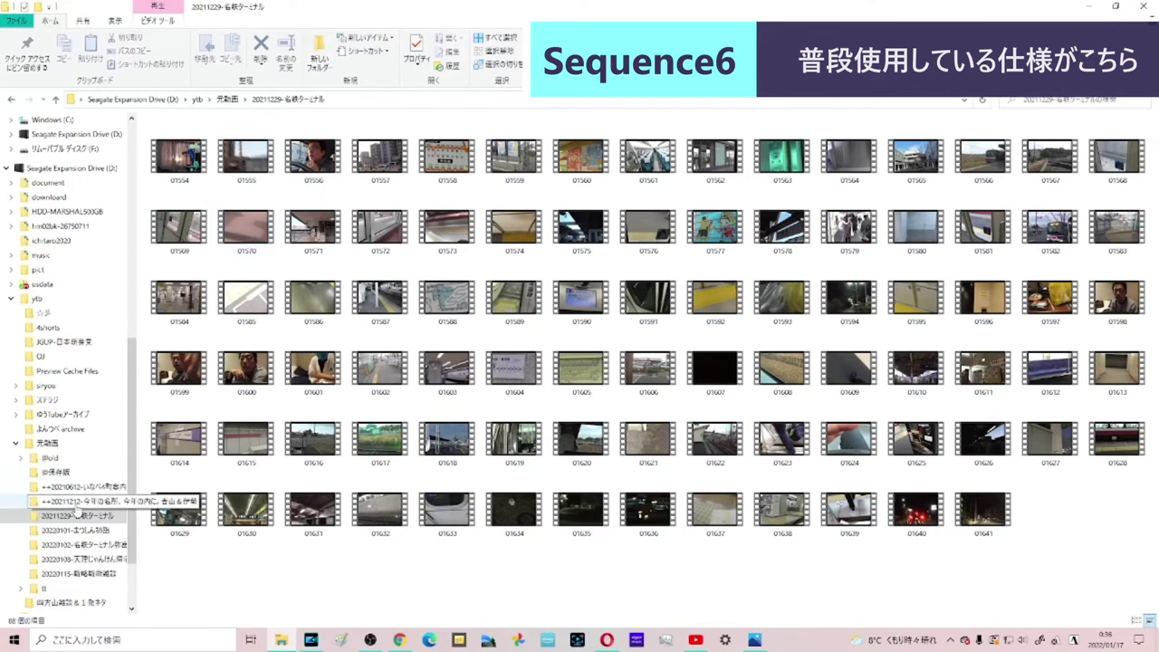
Step: Open the ++20211212 footage folder inside 元動画, preview clip 01524 in the video player, and close the player
left_click(76, 503)
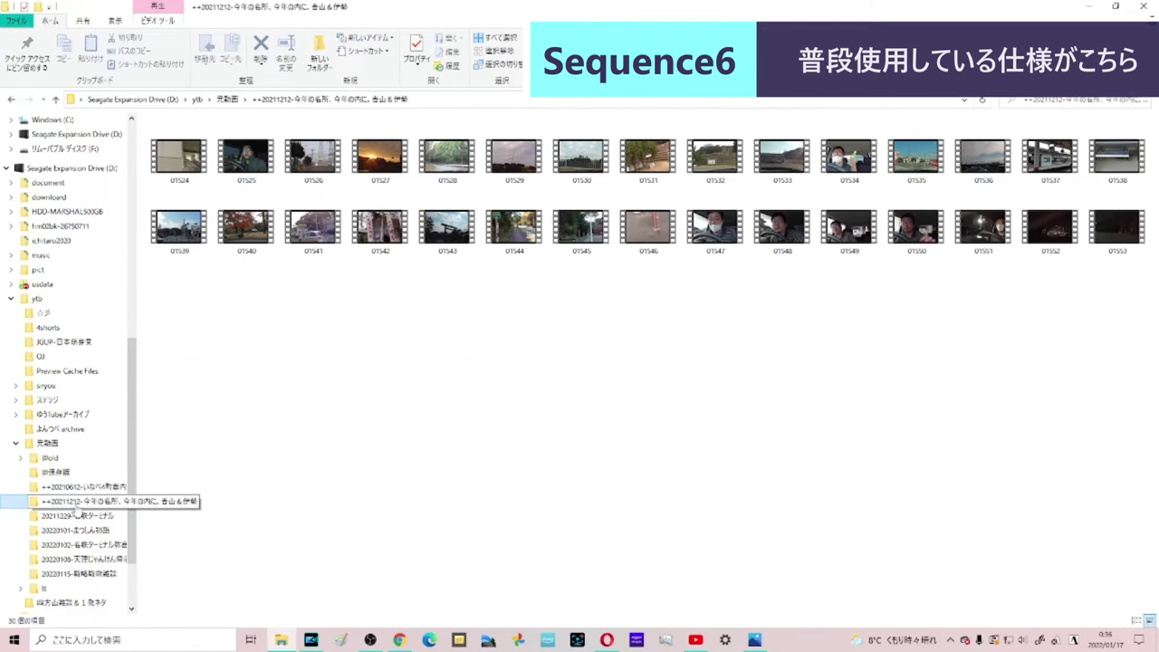
double_click(175, 161)
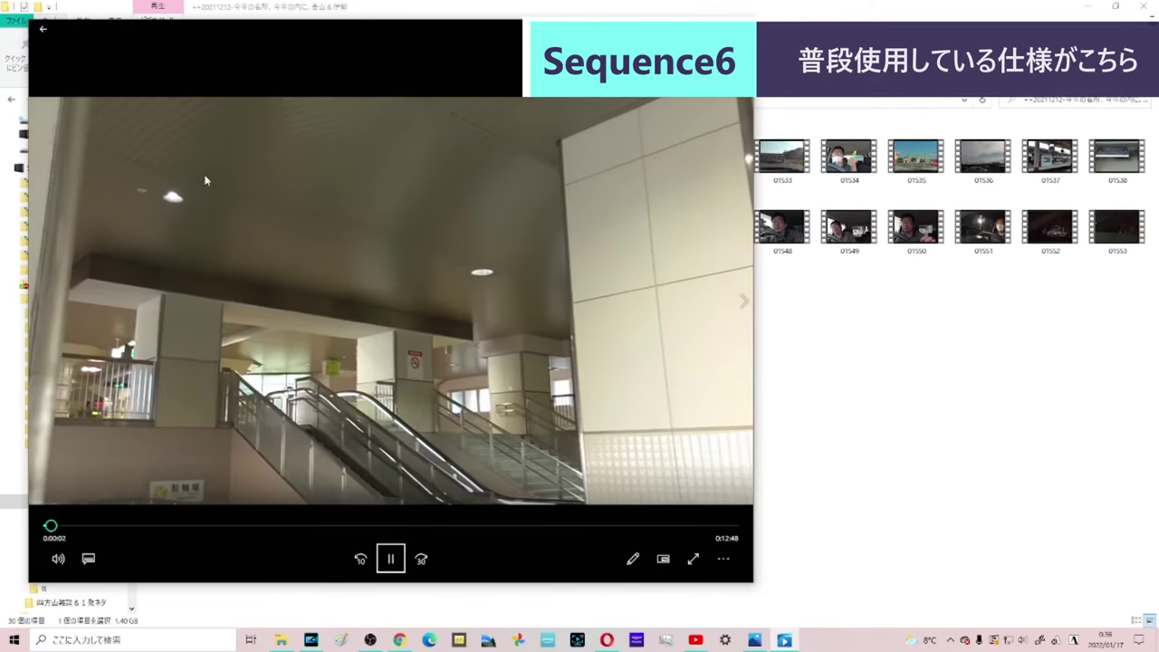
key("alt+F4")
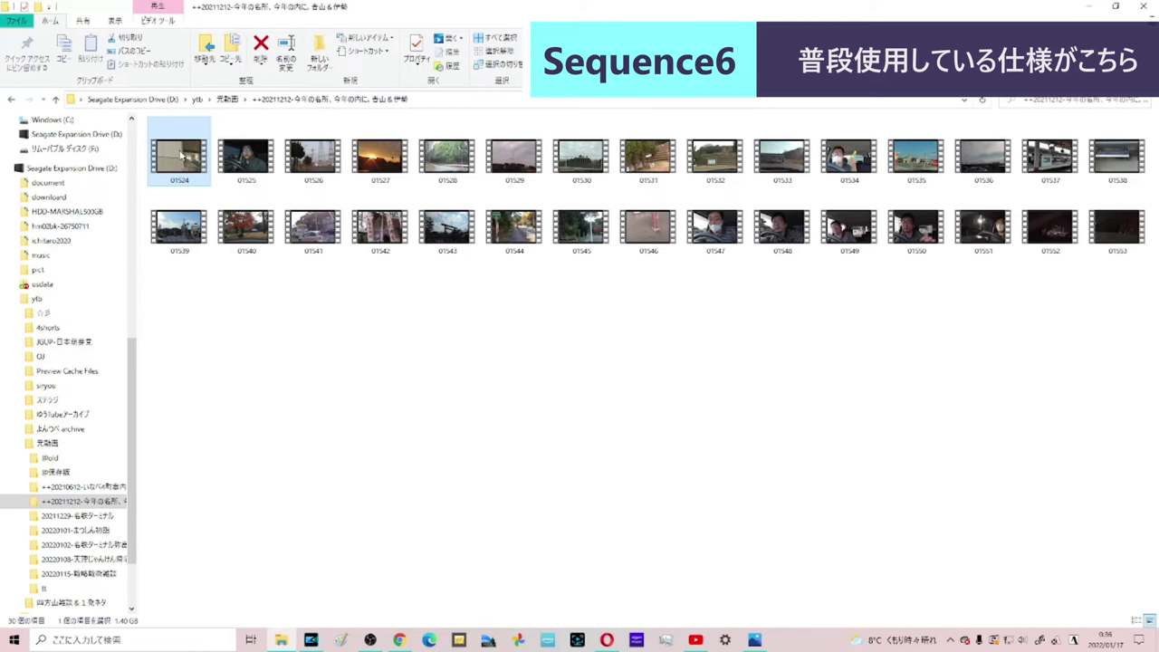
left_click(109, 507)
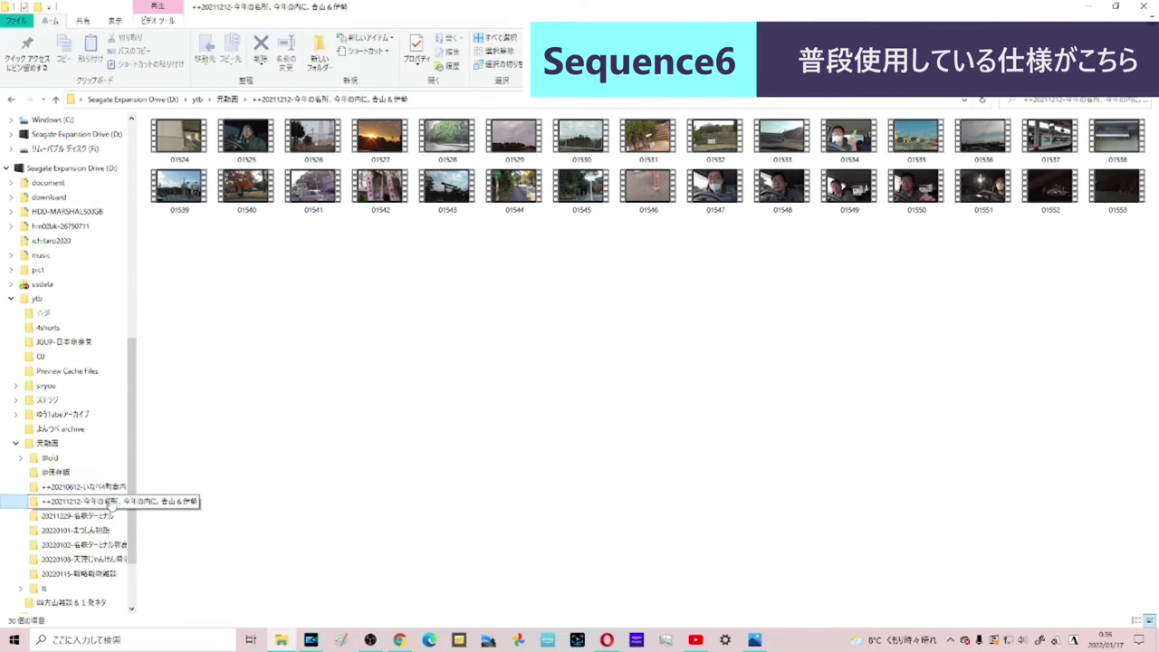
key("alt+Tab")
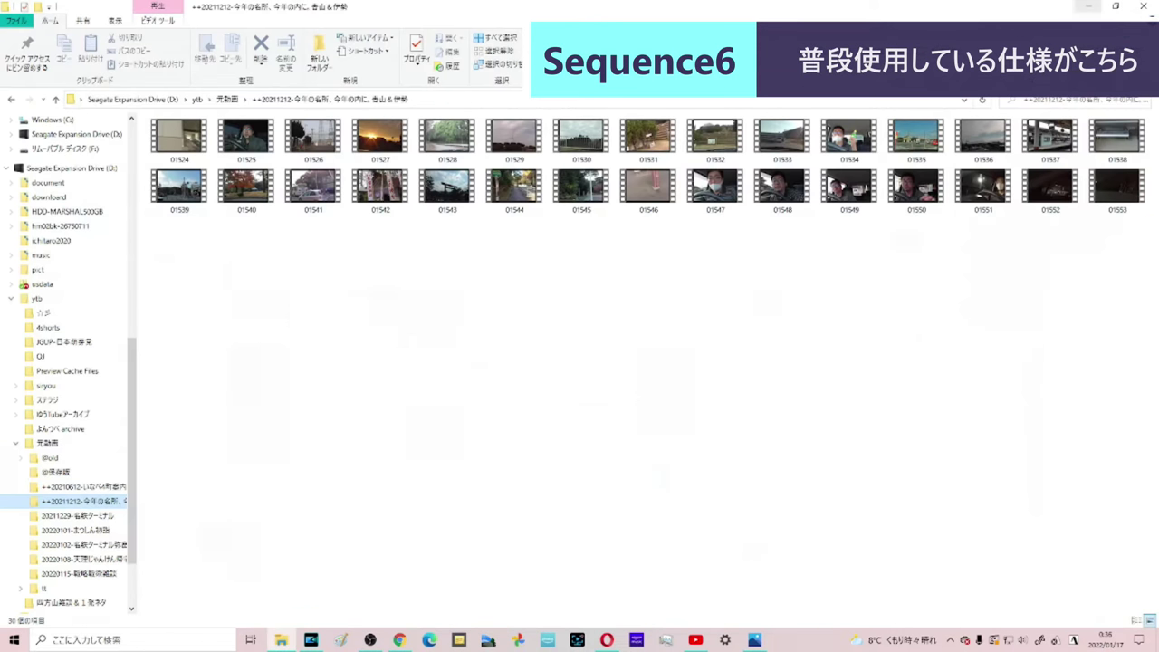
left_click(1087, 8)
left_click_drag(1132, 273, 287, 185)
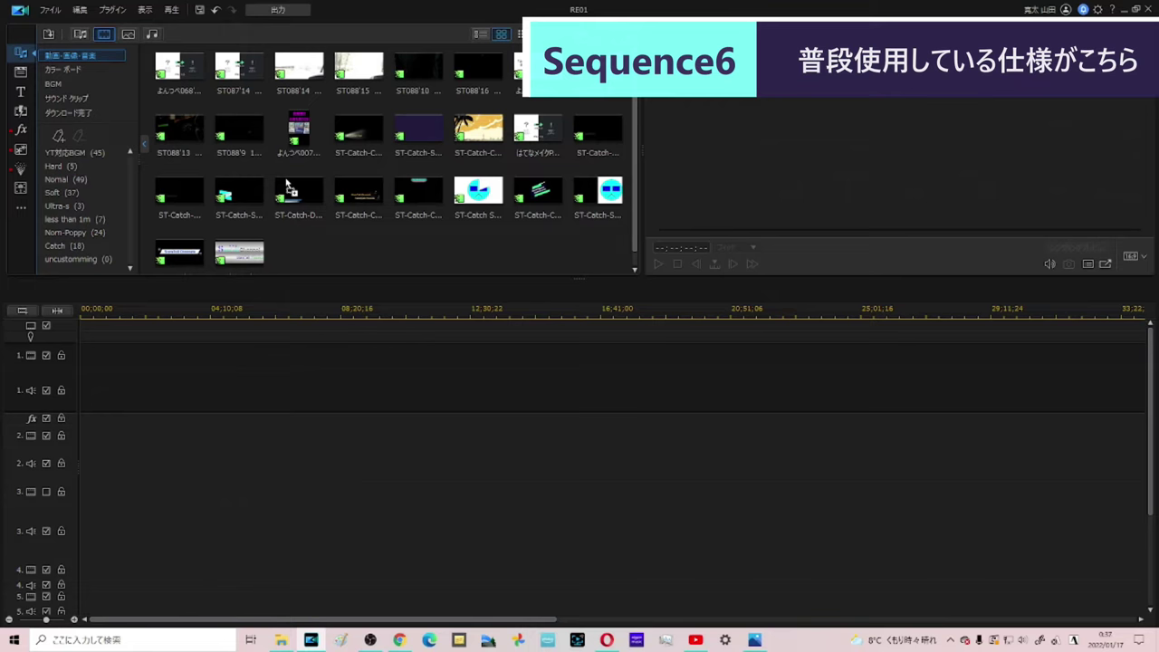
left_click_drag(287, 186, 616, 638)
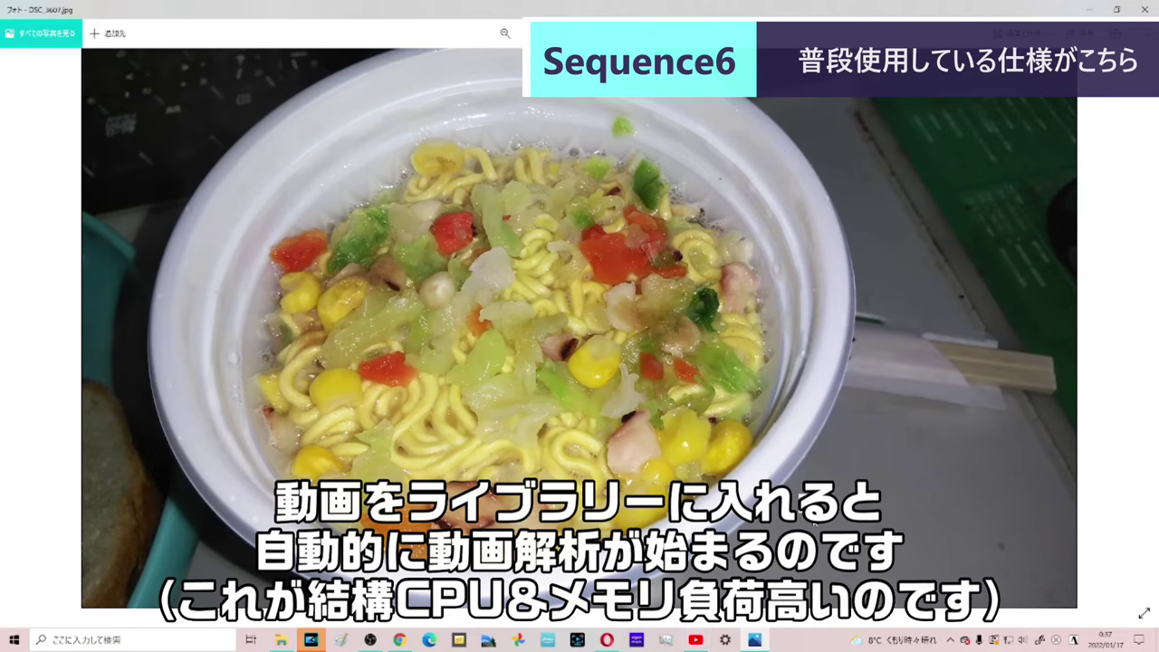
left_click(1143, 9)
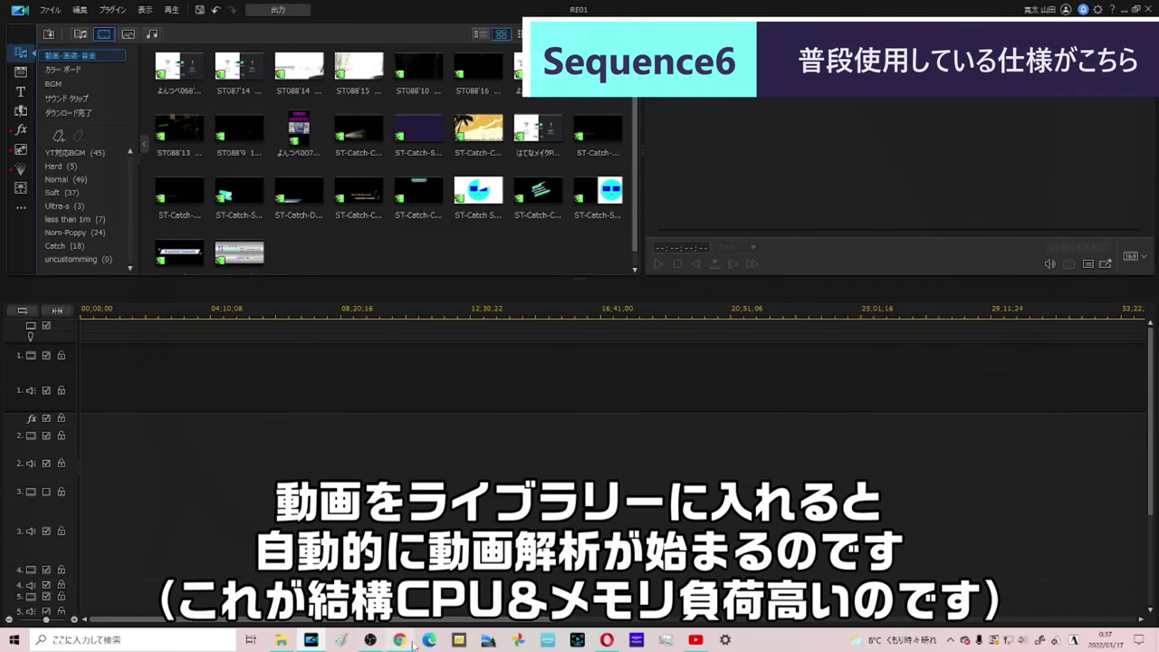
Step: Return to File Explorer, add only clip 01524 from the ++20211212 folder to PowerDirector's media library, and select the imported clip
left_click(281, 639)
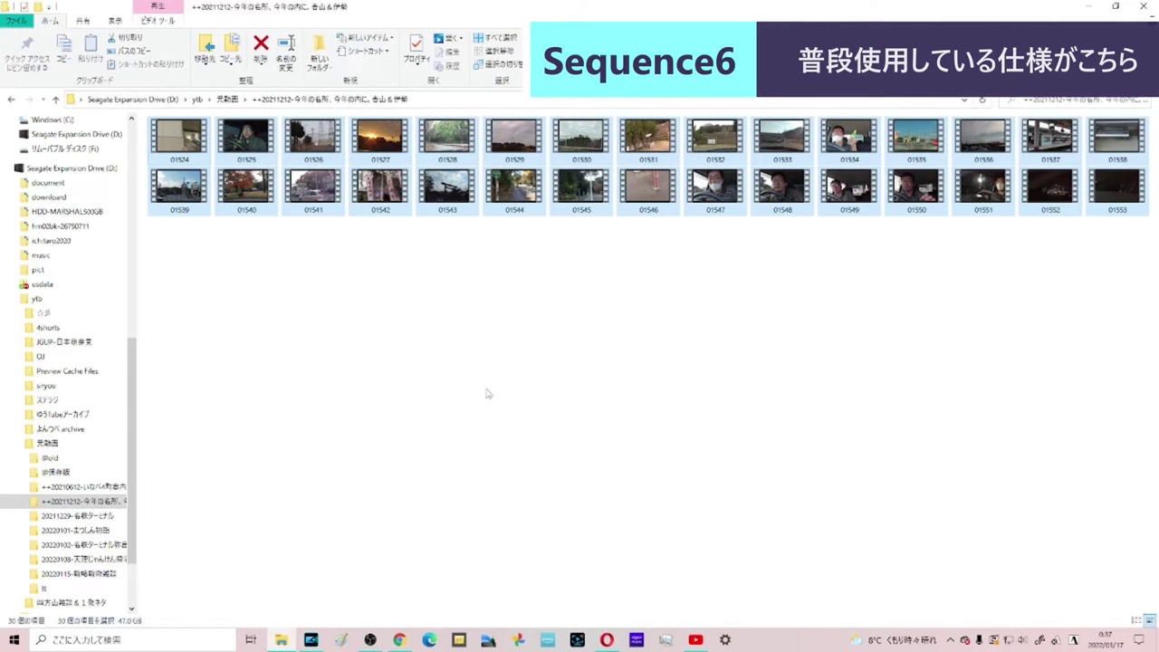
left_click(268, 287)
left_click_drag(179, 138, 317, 235)
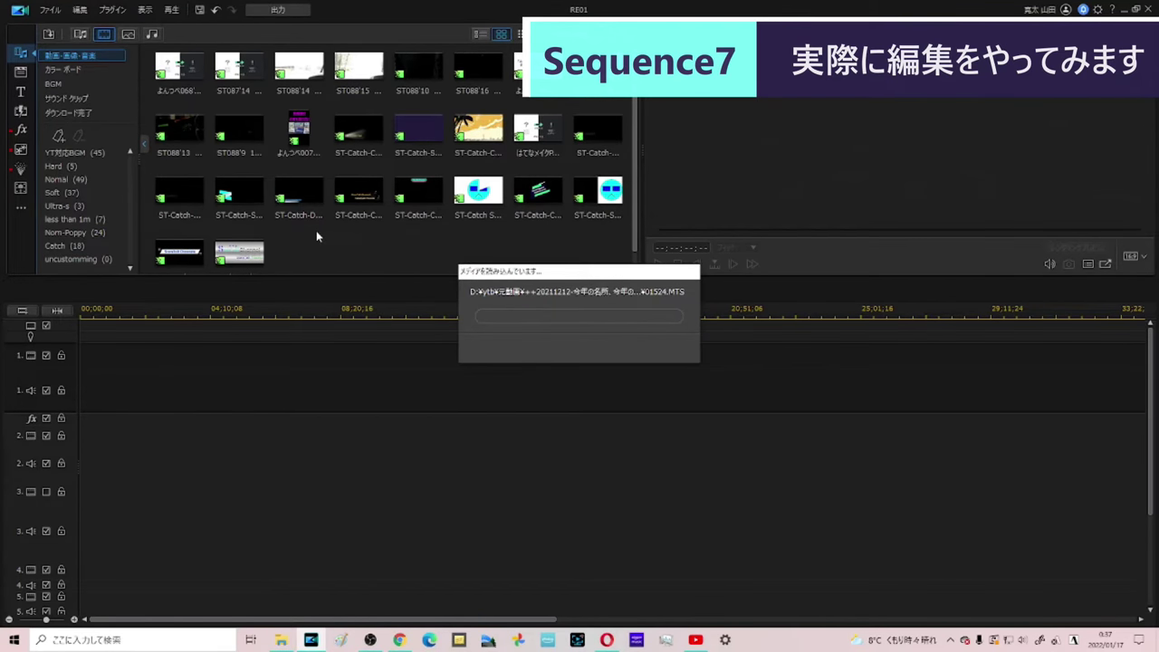
left_click(307, 82)
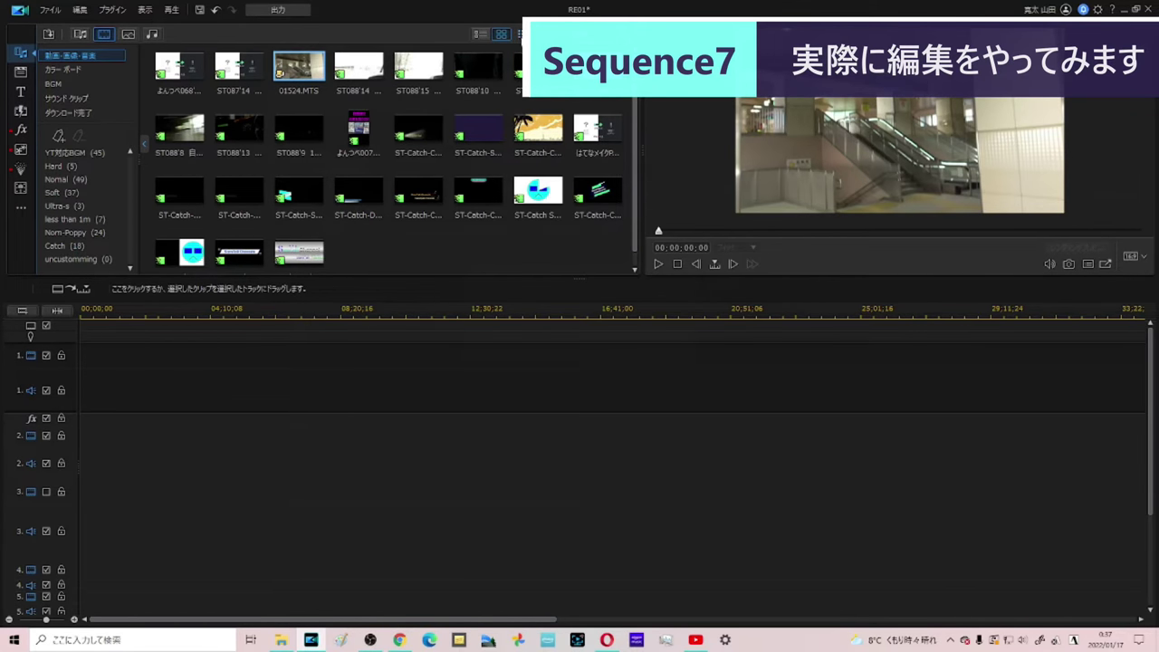
Step: Try the larger thumbnail sizes in the media library and settle on 標準アイコン
left_click(520, 35)
left_click(552, 98)
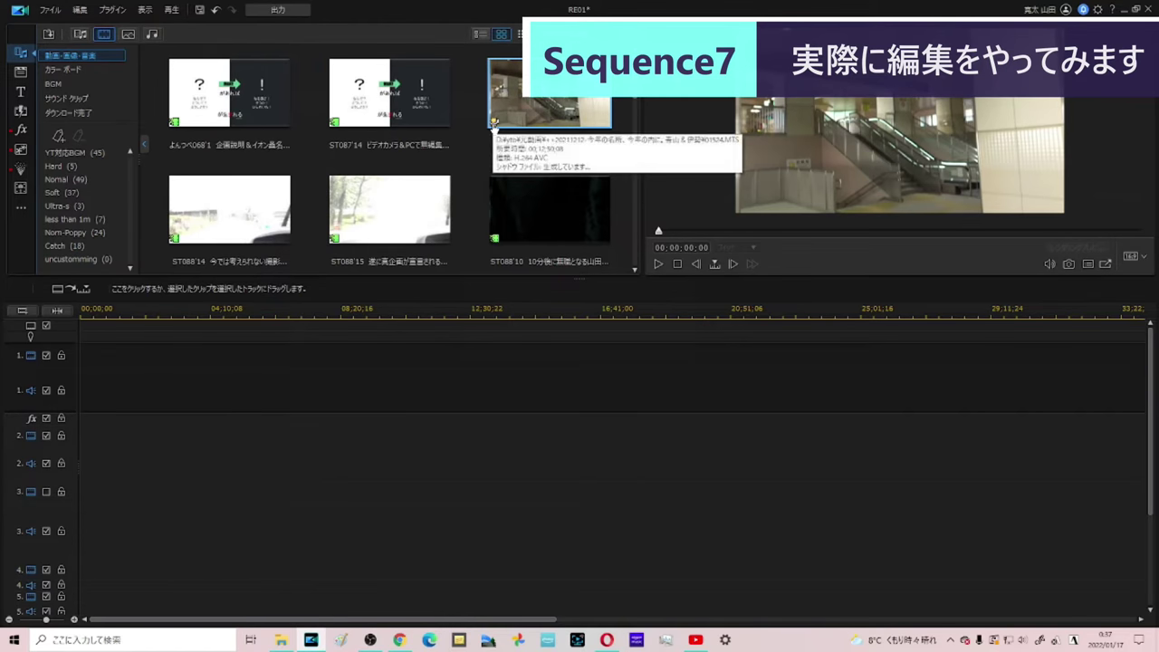
left_click(521, 34)
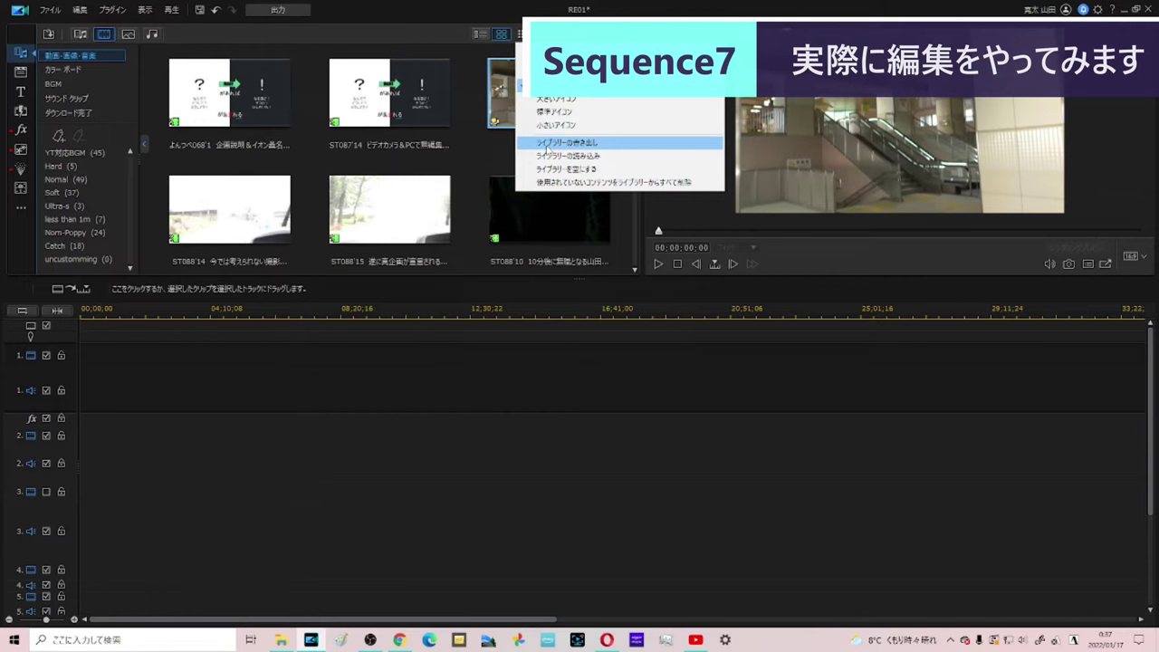
left_click(553, 110)
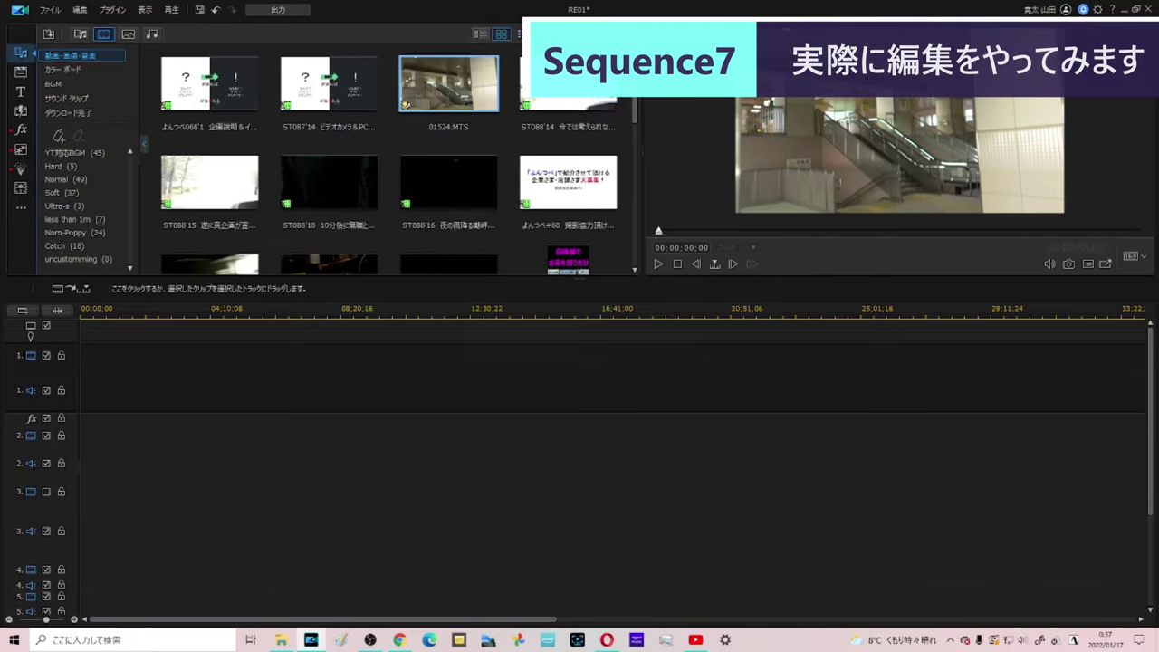
right_click(516, 43)
left_click(544, 116)
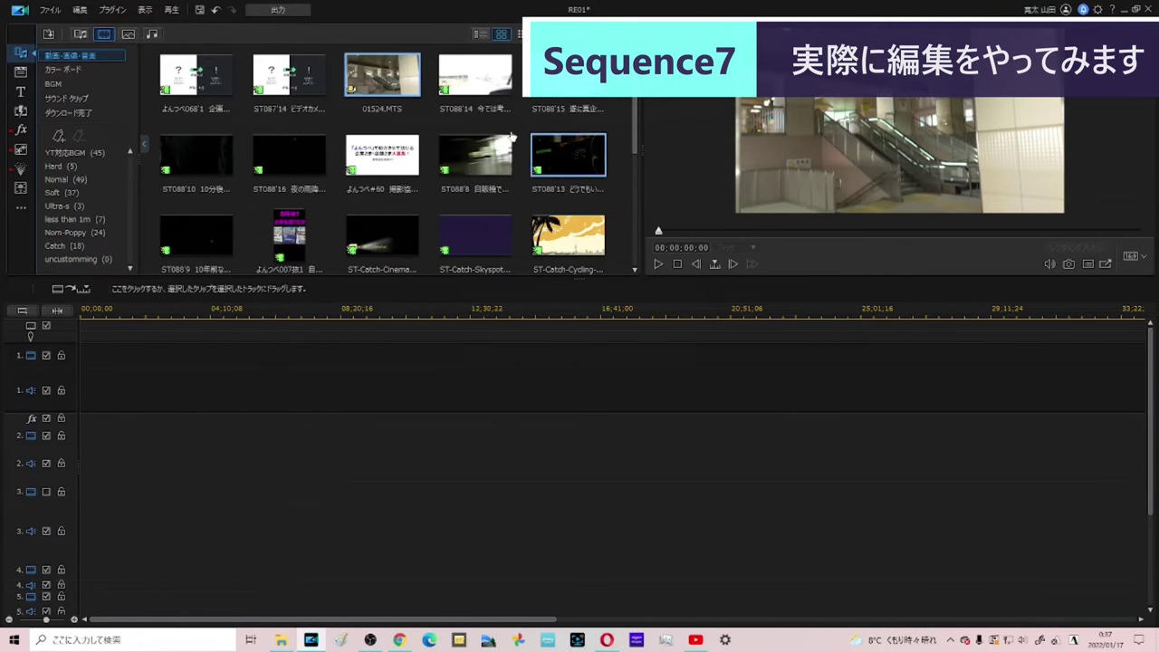
Step: Place 01524.MTS at the start of track 1 on the timeline
left_click_drag(389, 83, 27, 392)
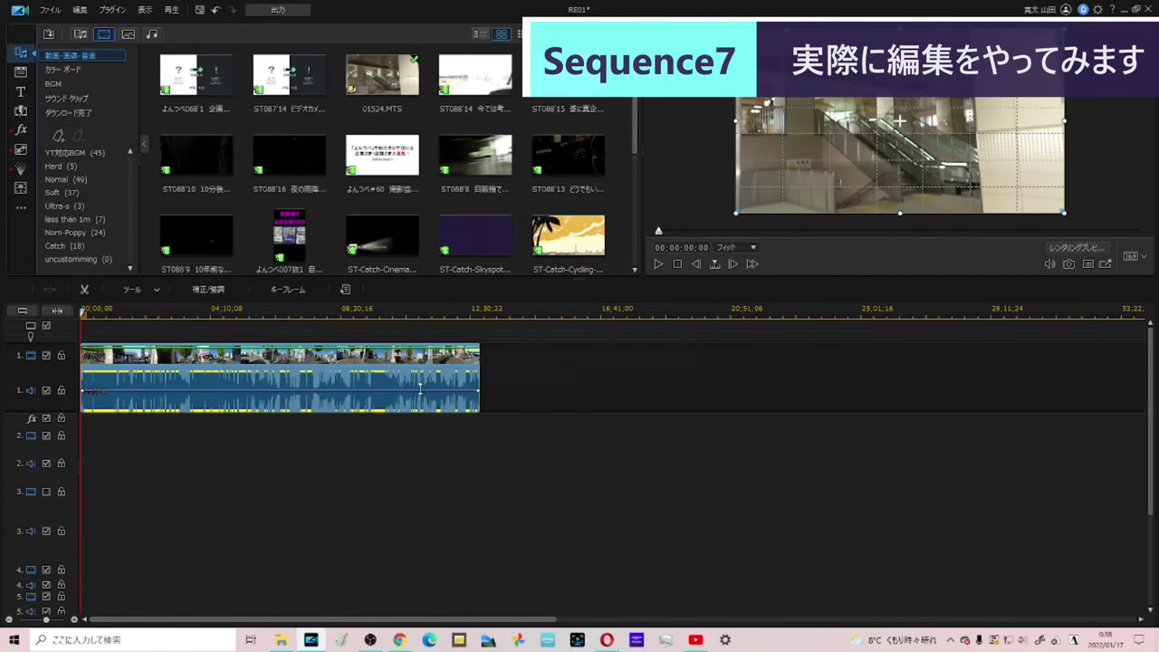
scroll(408, 393, "up", 5)
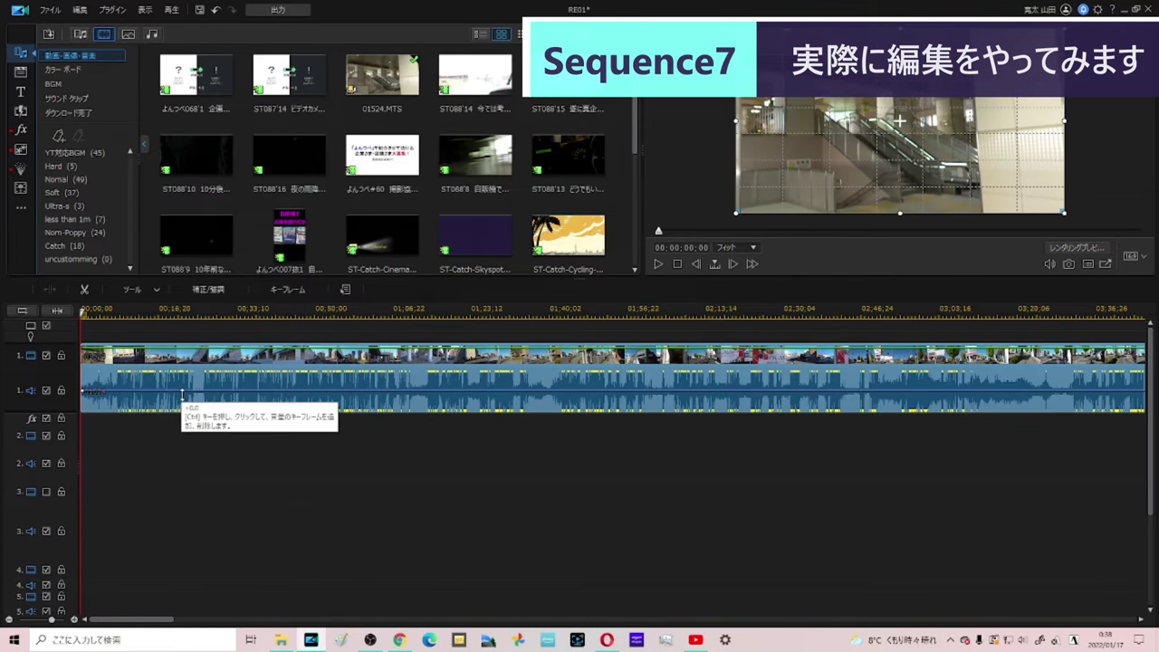
scroll(393, 407, "down", 3)
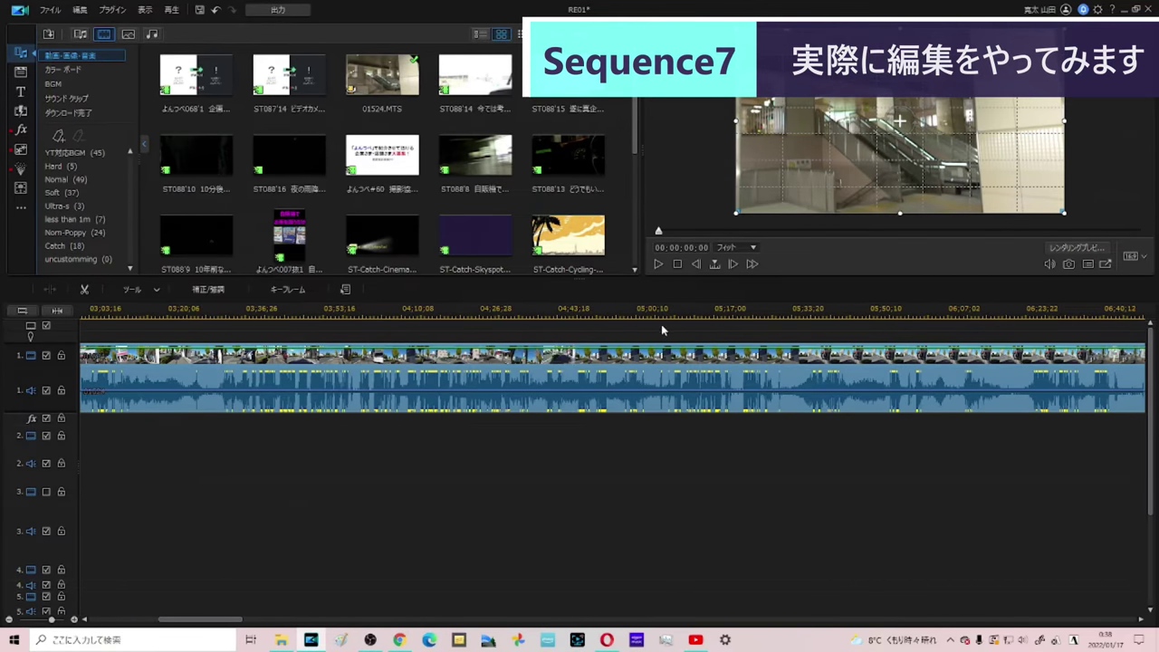
scroll(365, 443, "up", 1)
scroll(366, 450, "up", 3)
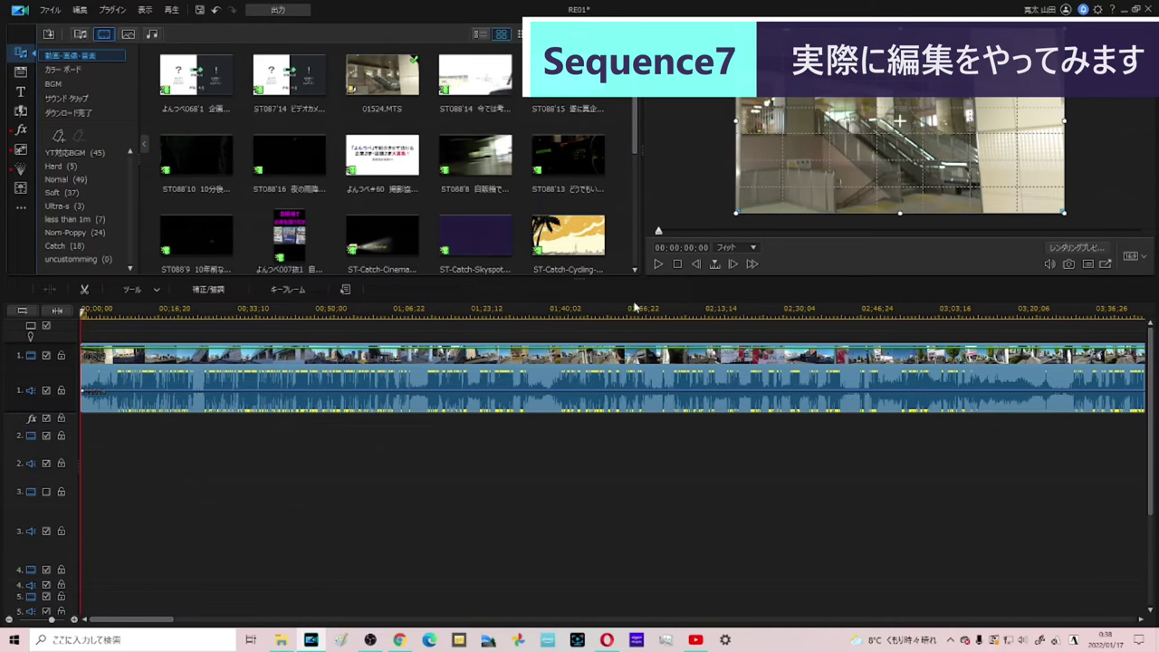
Step: Play the timeline clip from the start, and again from 00:01:10;21, to listen to its original sound
key("space")
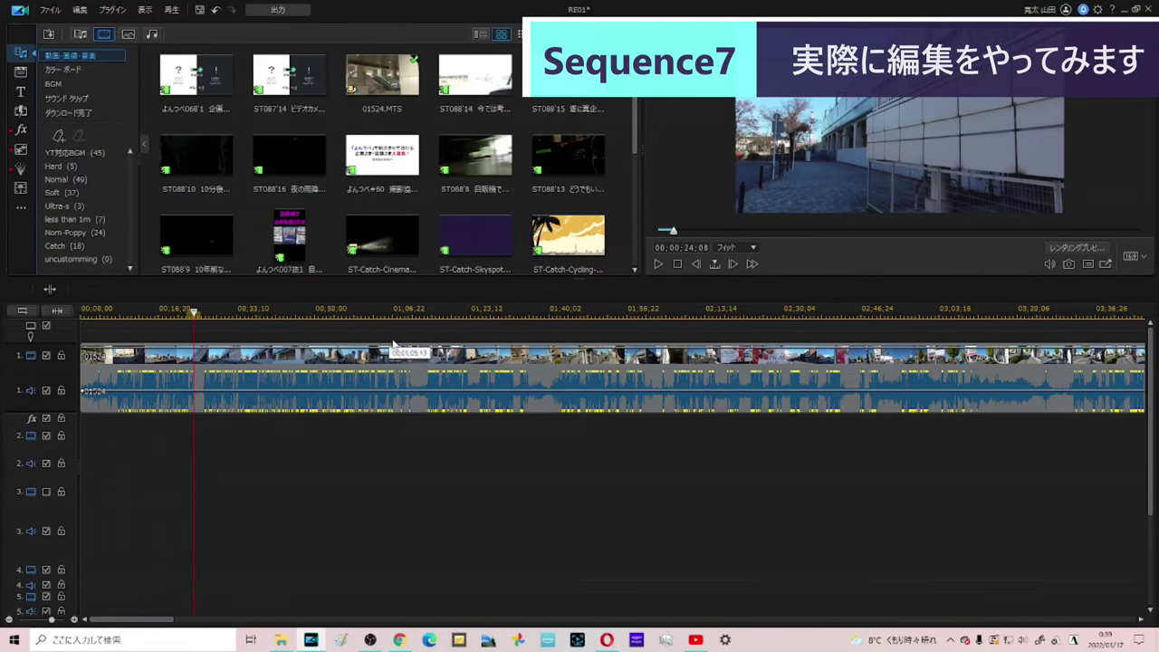
left_click(412, 313)
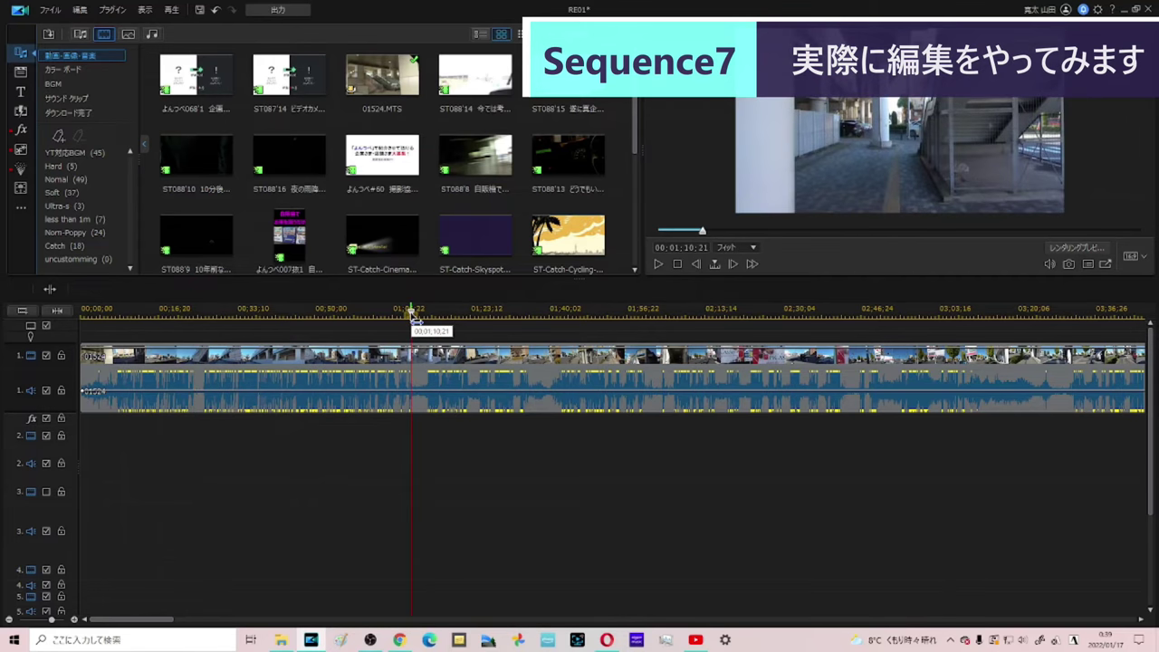
key("period")
key("space")
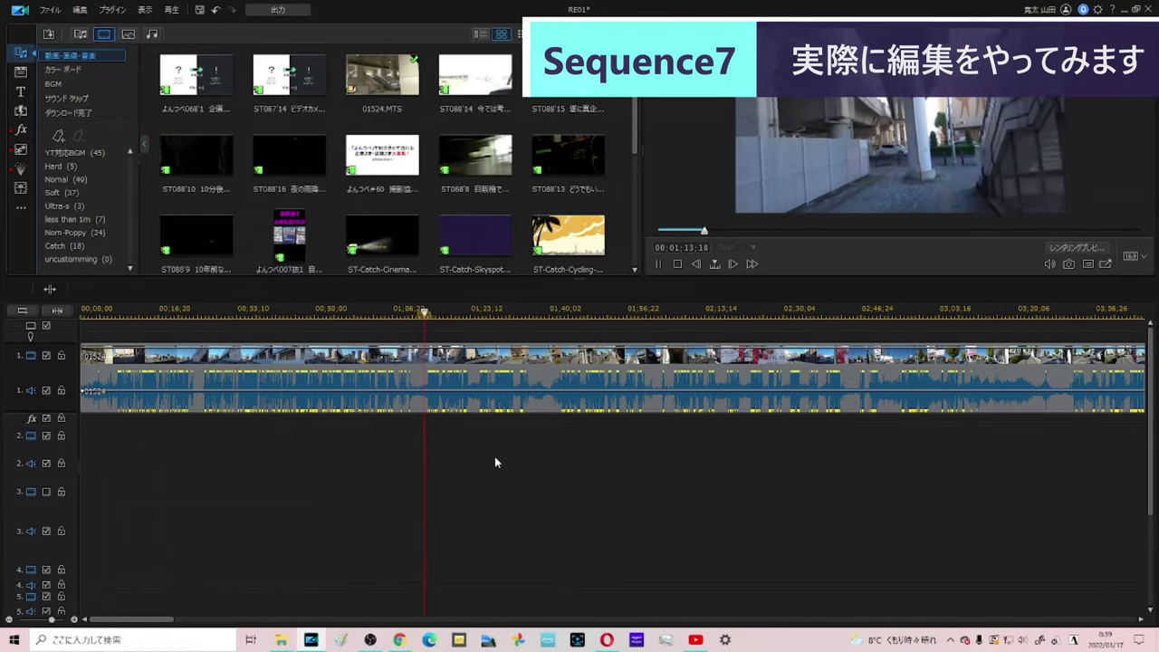
key("space")
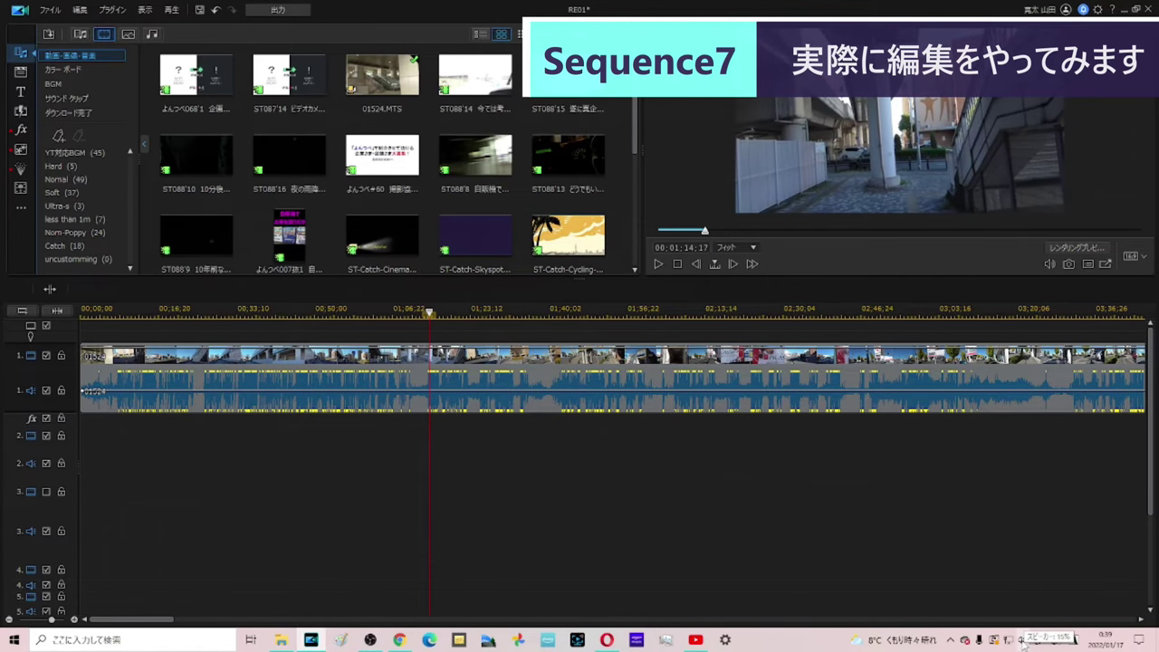
Step: In the Audio Editor, apply an equalizer to clip 01524 with <31 and 63 at +20, and 4K, 8K and >16K at -20
left_click(215, 359)
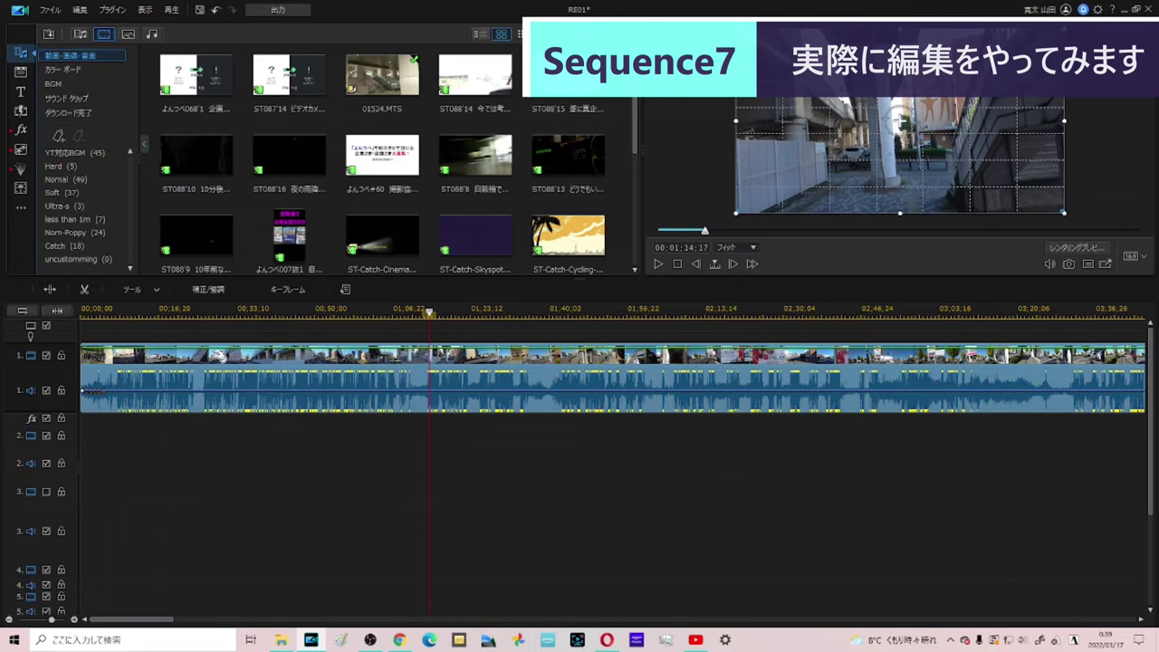
left_click(159, 290)
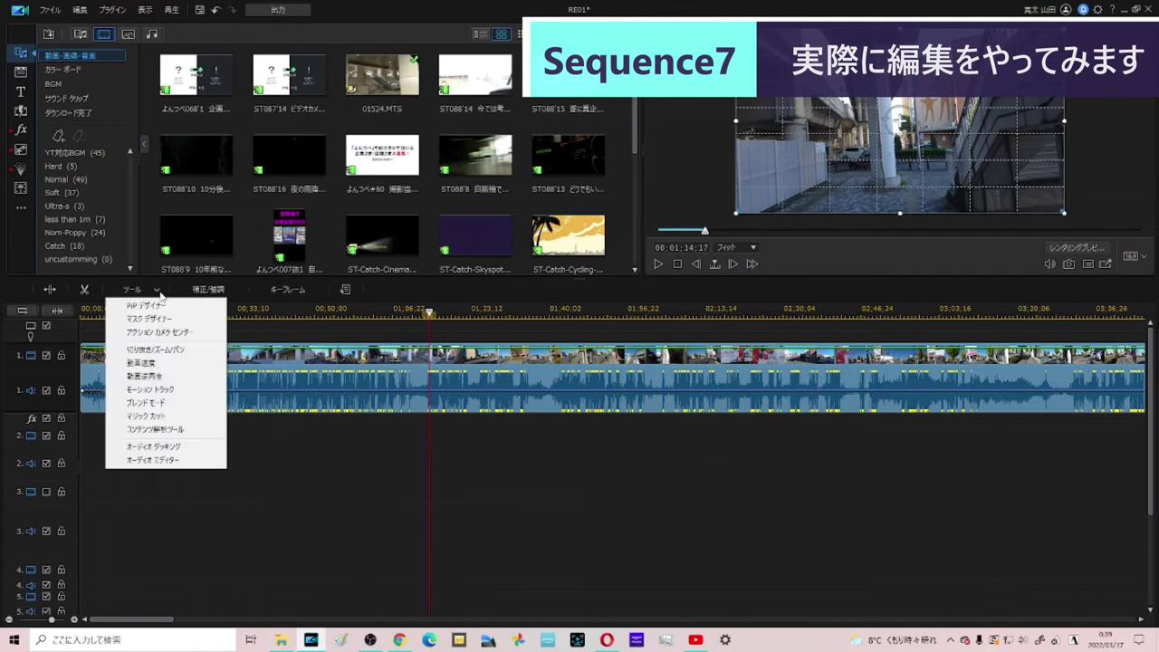
left_click(167, 460)
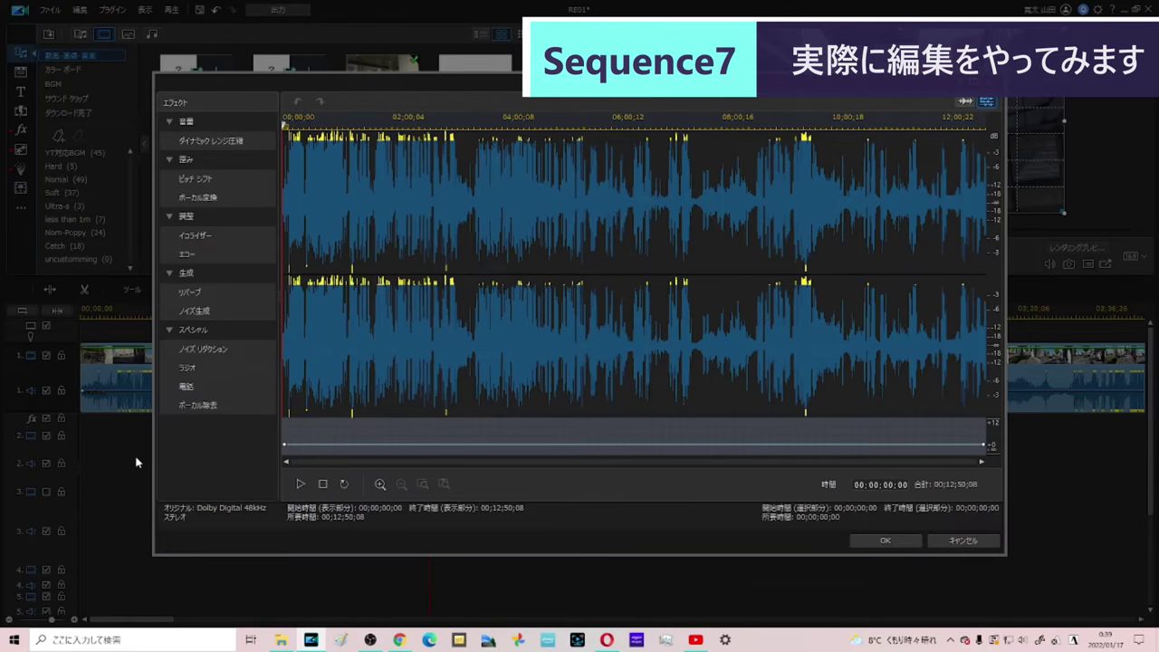
left_click(195, 238)
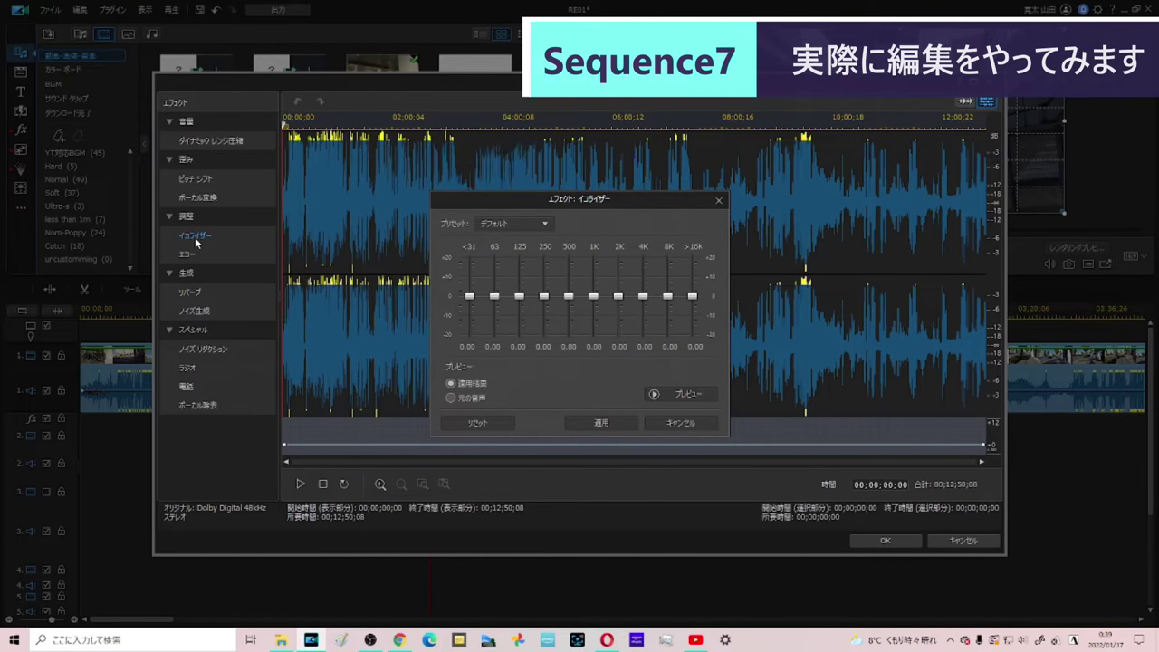
left_click_drag(694, 292, 692, 348)
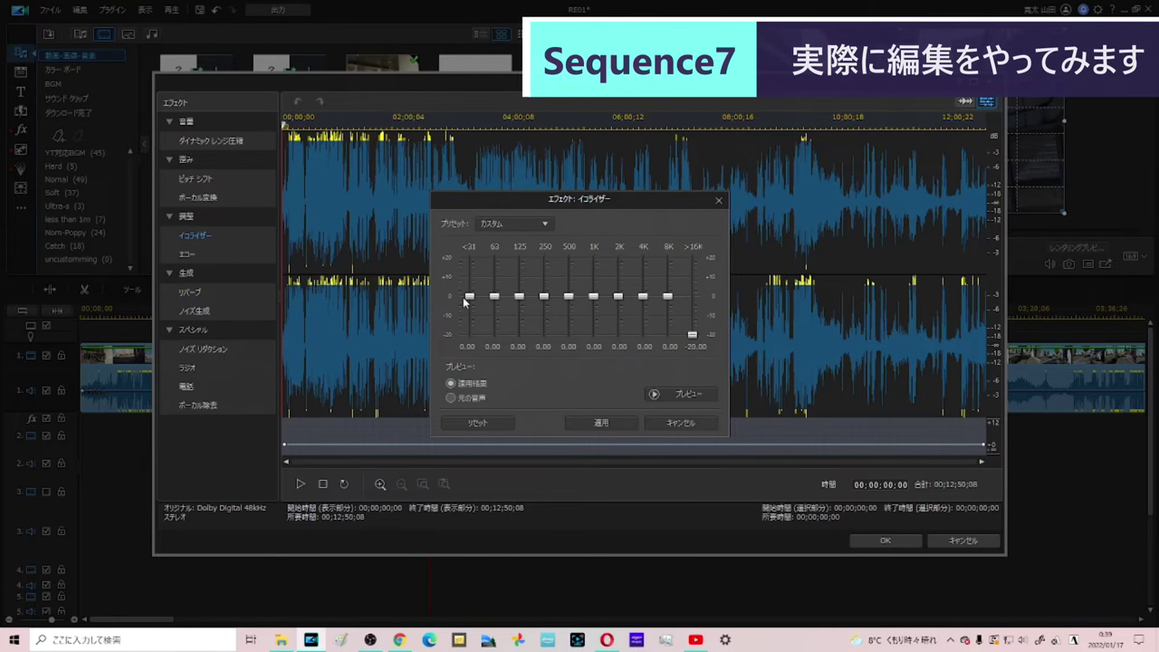
left_click_drag(468, 297, 471, 272)
left_click_drag(666, 297, 660, 369)
left_click_drag(649, 308, 644, 349)
left_click_drag(492, 300, 493, 258)
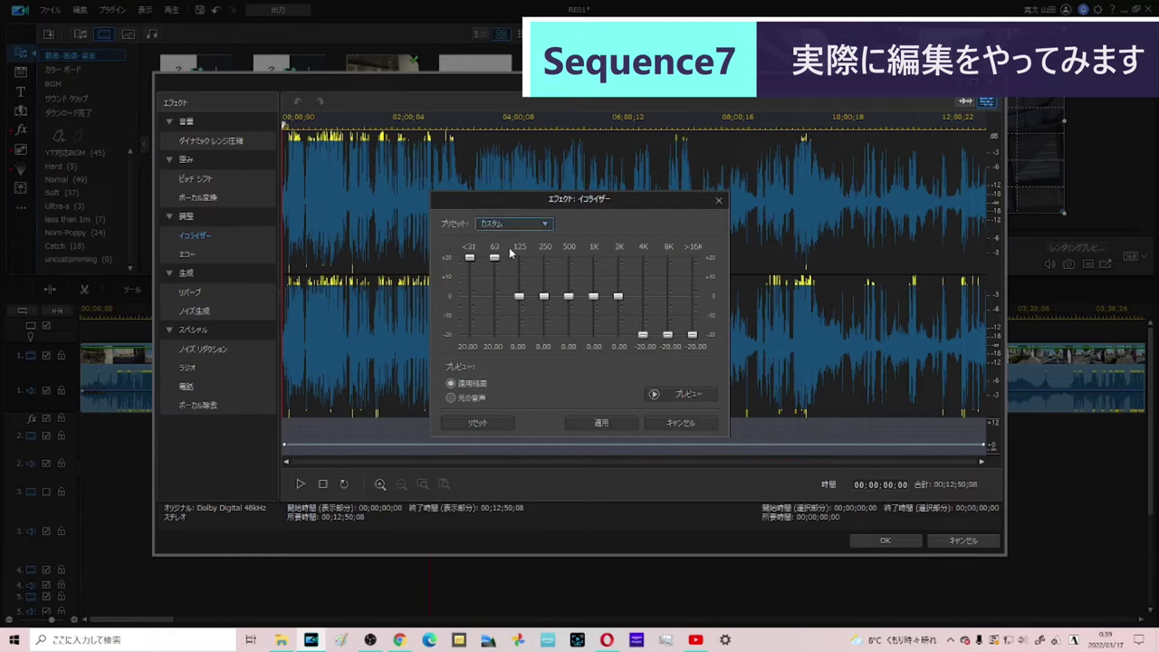
left_click(601, 423)
left_click(904, 543)
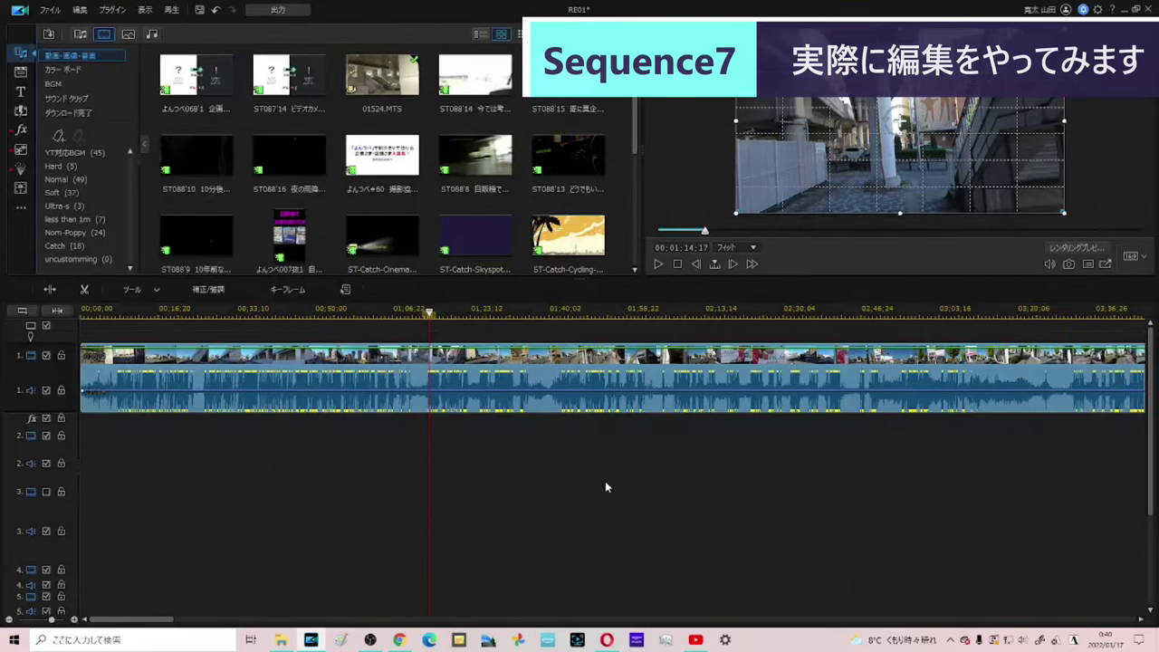
Step: Compare the equalized sound at the start and at 00:01:37;12 with the original from 00:01:14;17, undoing the equalizer in between
left_click(659, 263)
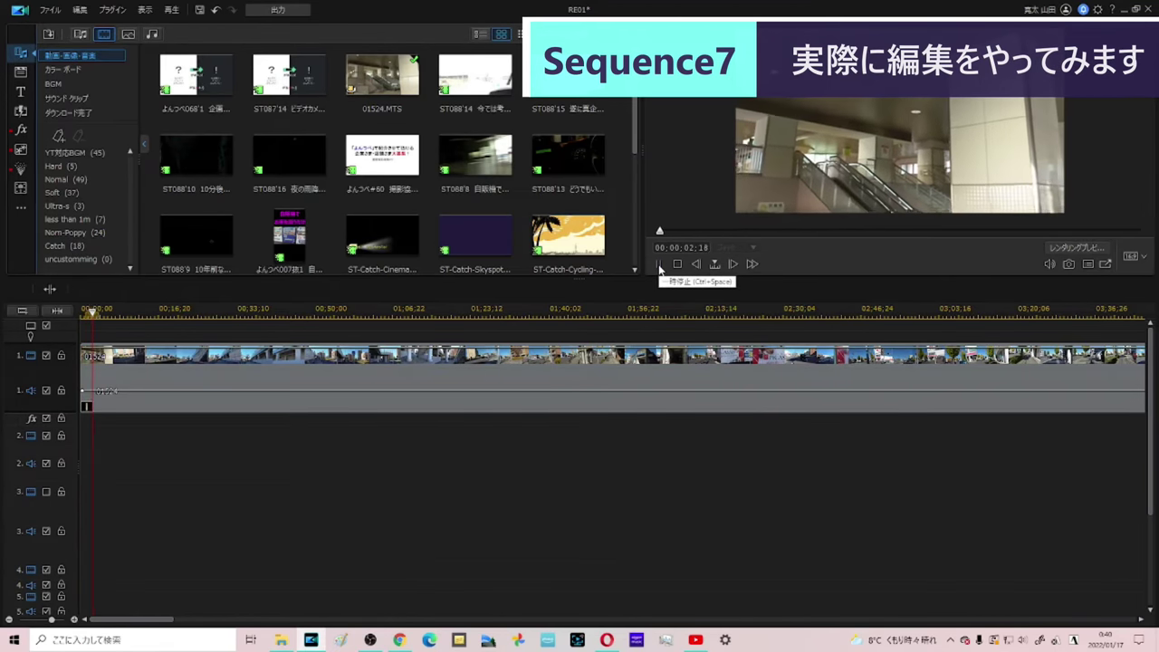
left_click(658, 264)
left_click(536, 311)
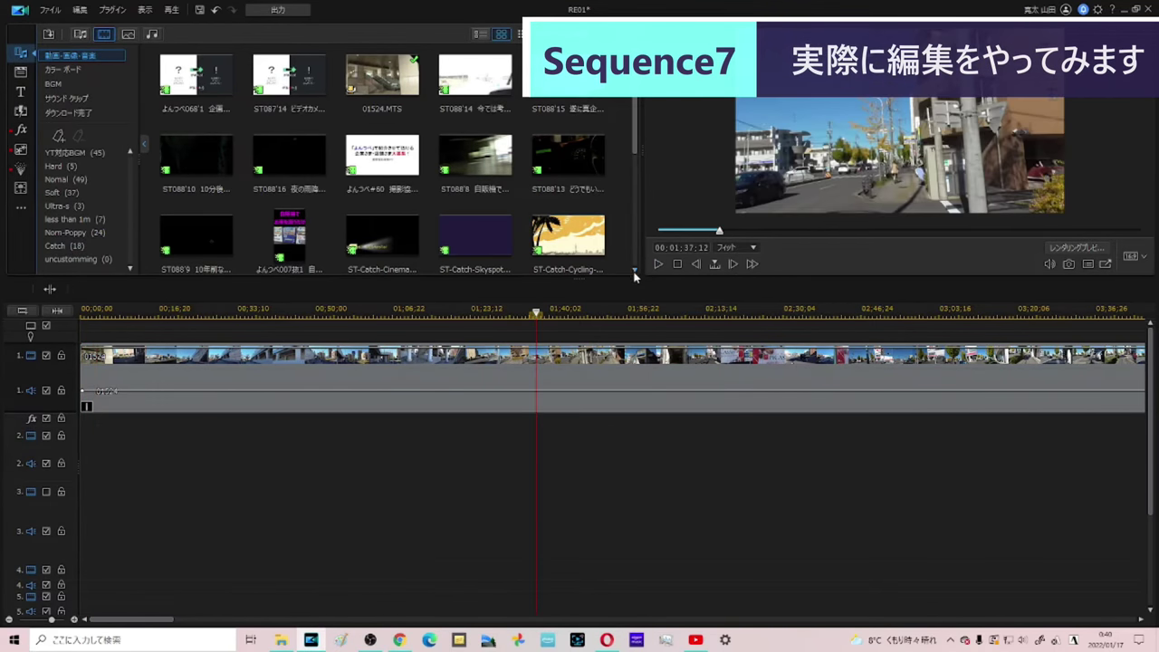
left_click(657, 264)
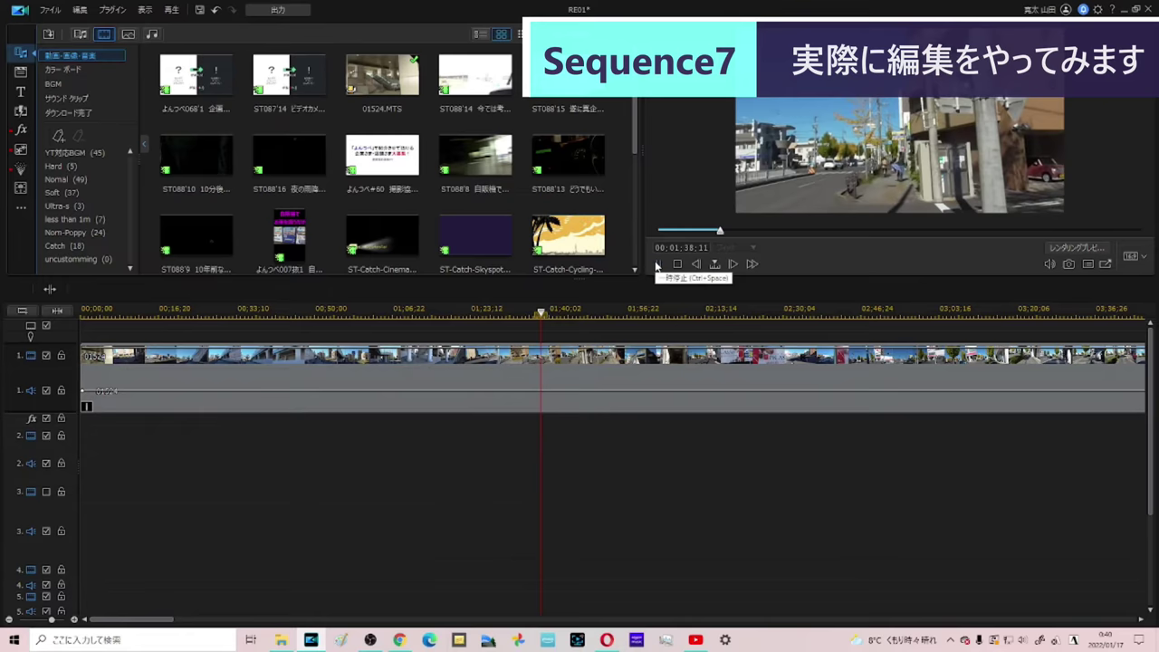
left_click(657, 264)
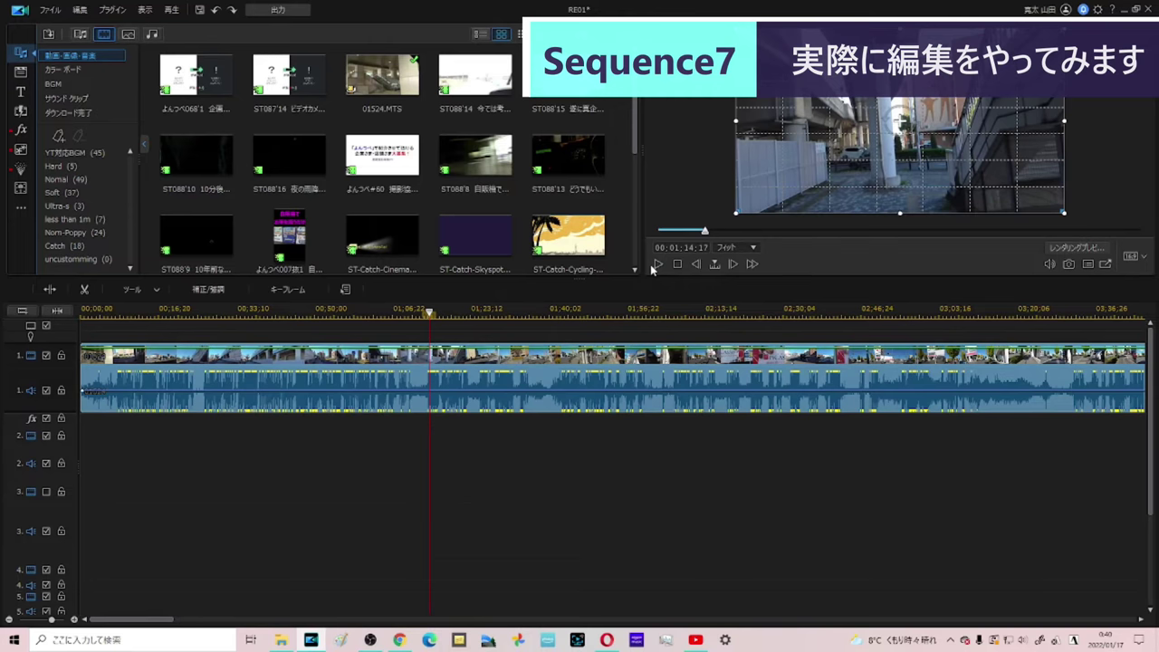
left_click(657, 264)
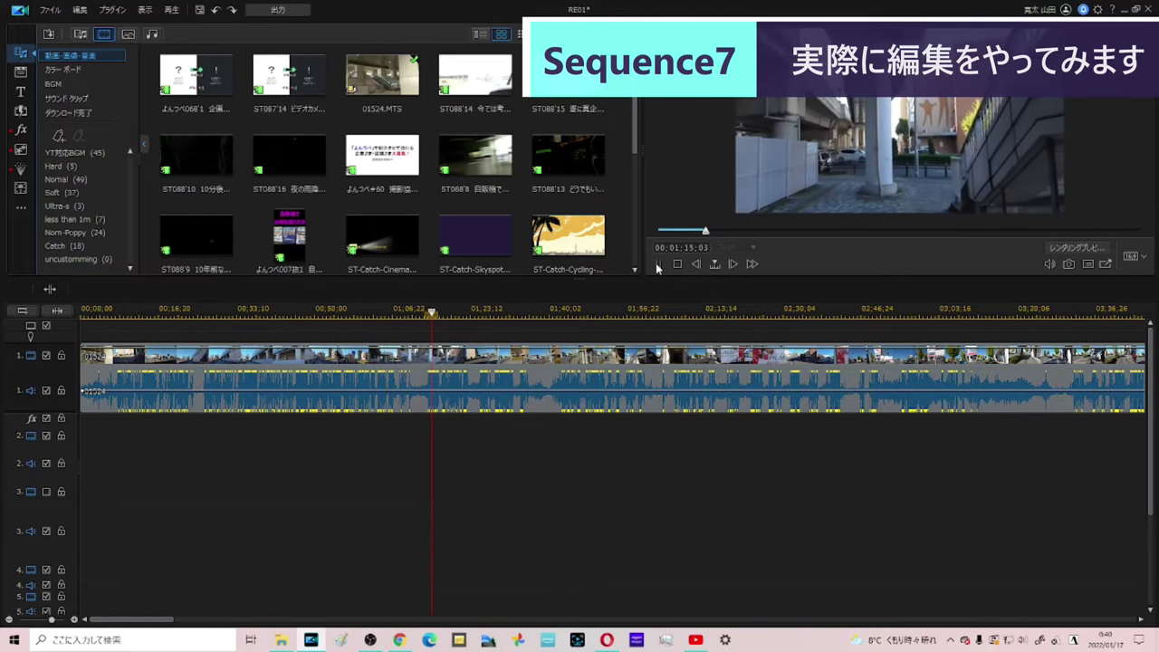
left_click(658, 265)
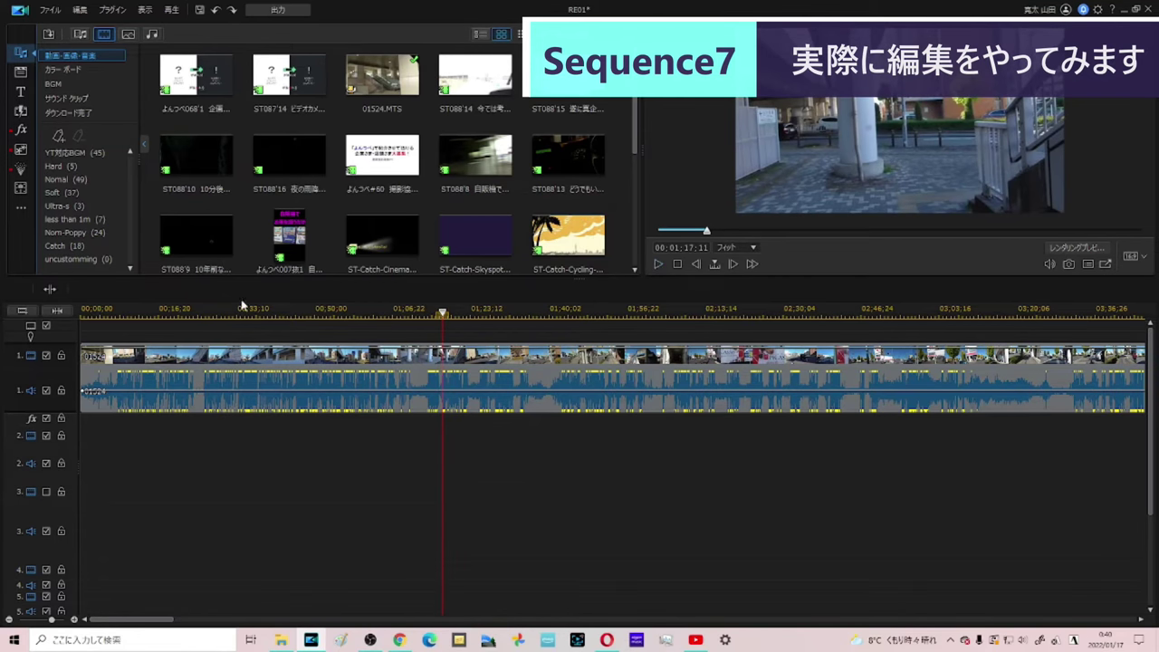
Step: Open clip 01524's equalizer in the Audio Editor and set 4K, 8K and >16K to -20 and 2K to -14.38
left_click(233, 358)
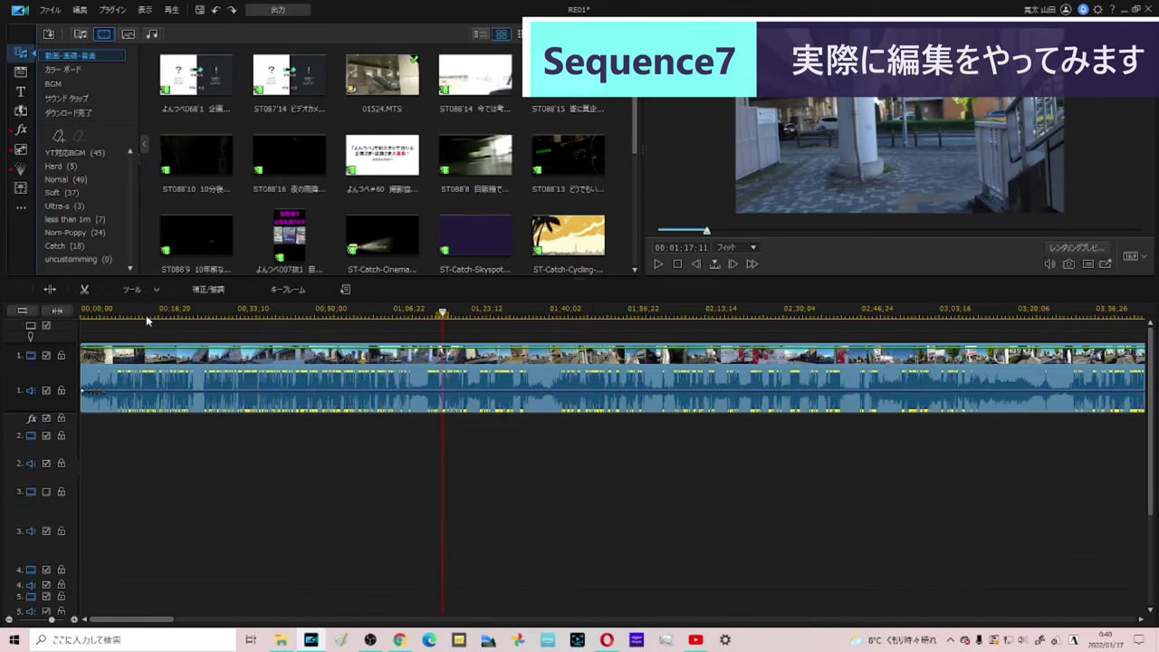
left_click(143, 299)
left_click(182, 456)
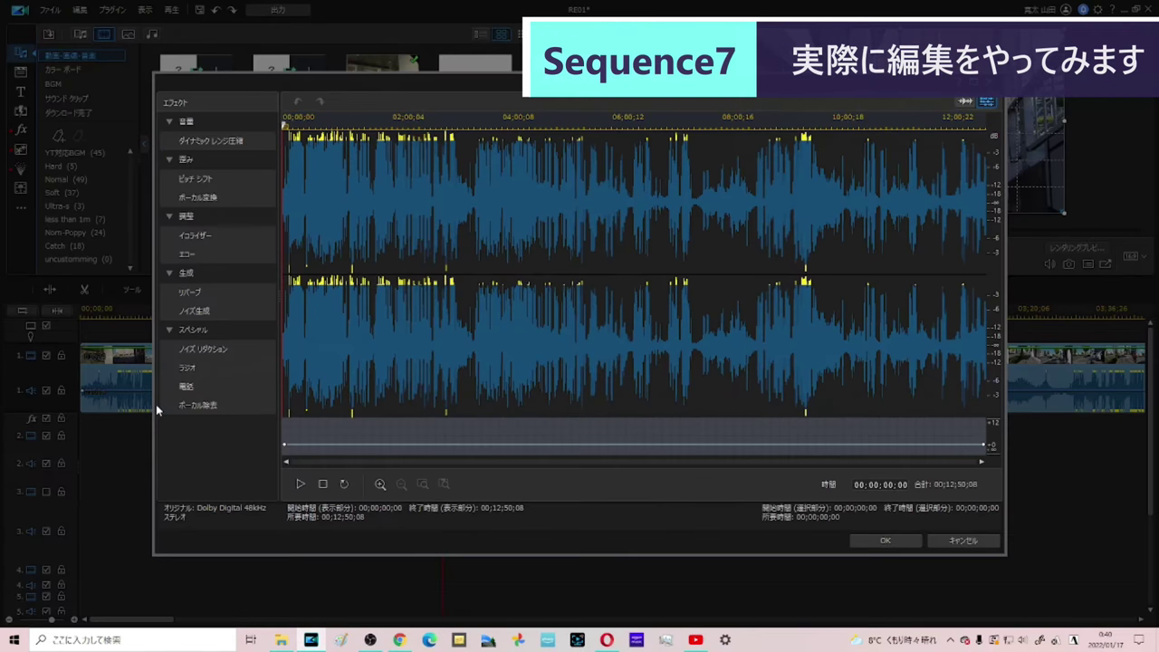
left_click(194, 236)
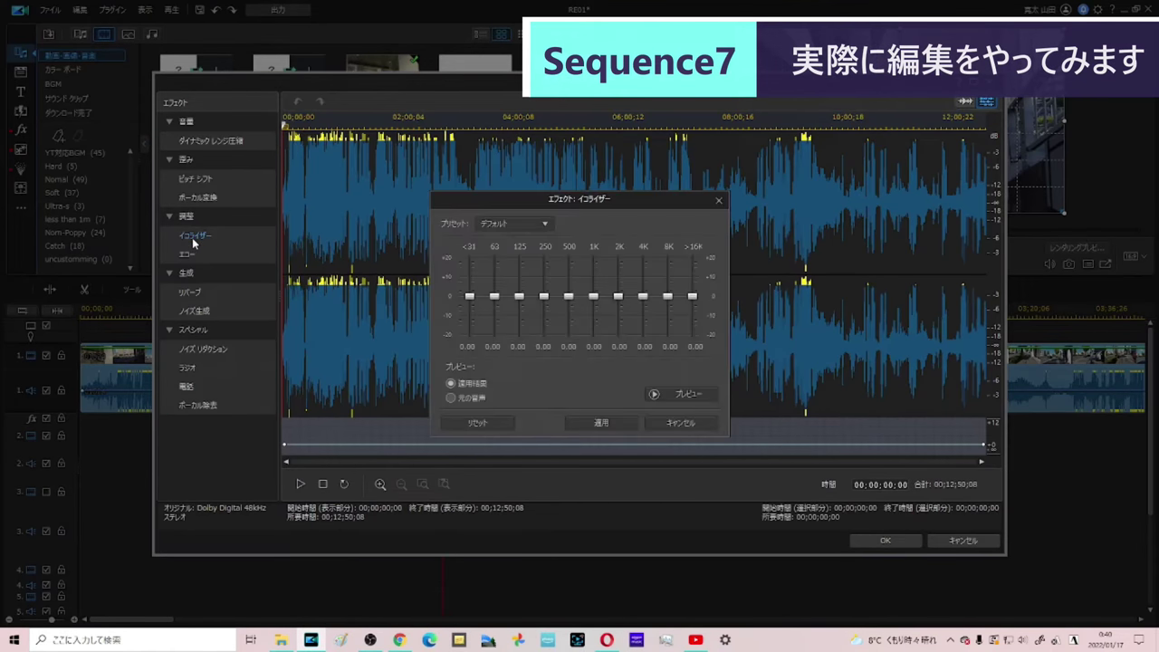
left_click_drag(692, 296, 692, 334)
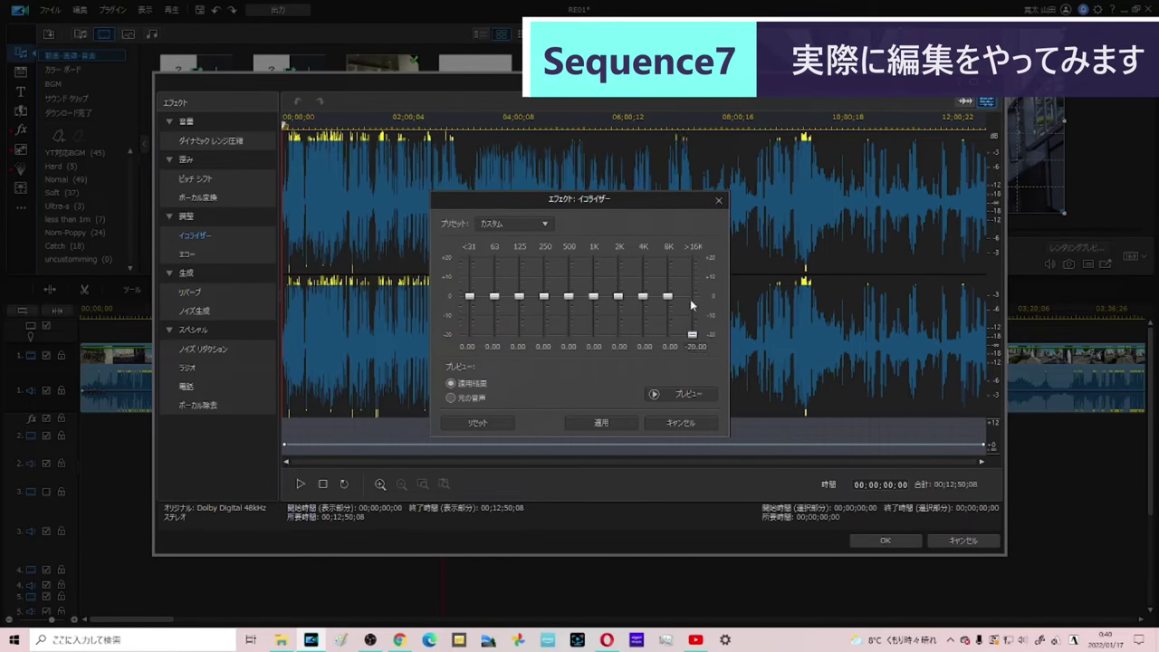
left_click_drag(671, 300, 663, 355)
left_click_drag(643, 296, 643, 335)
left_click_drag(618, 297, 619, 328)
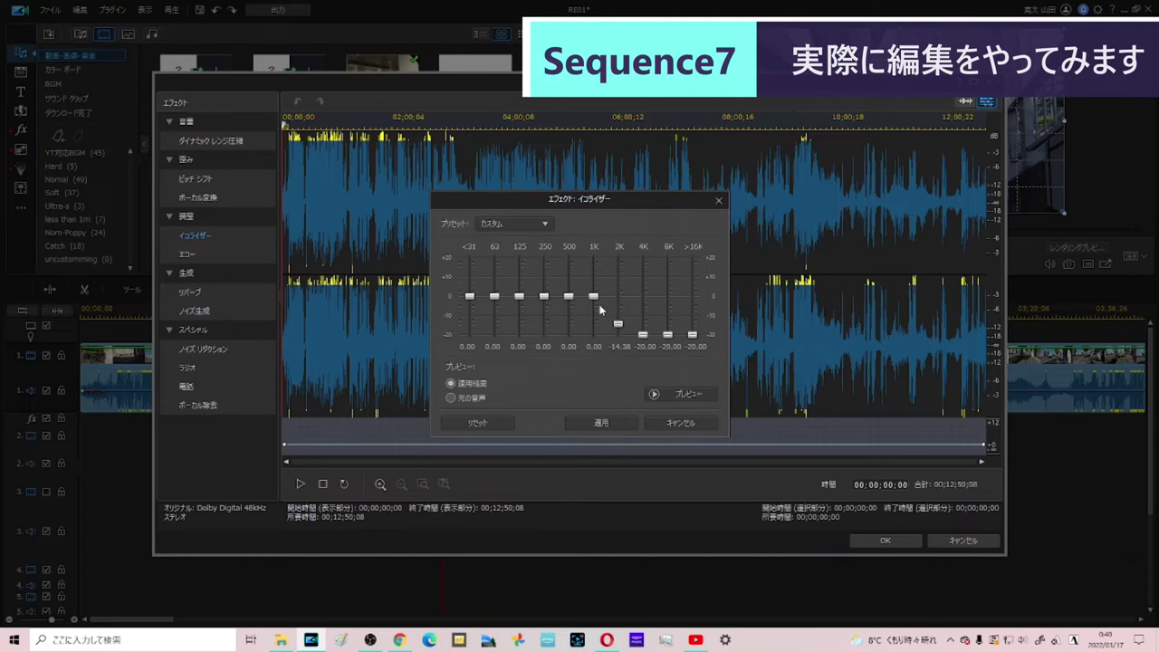
Step: Lower the equalizer's remaining mid and low bands, and apply the effect to clip 01524's audio
left_click_drag(621, 327, 623, 320)
left_click_drag(569, 296, 544, 336)
left_click_drag(519, 296, 513, 348)
left_click_drag(495, 301, 477, 365)
left_click(602, 423)
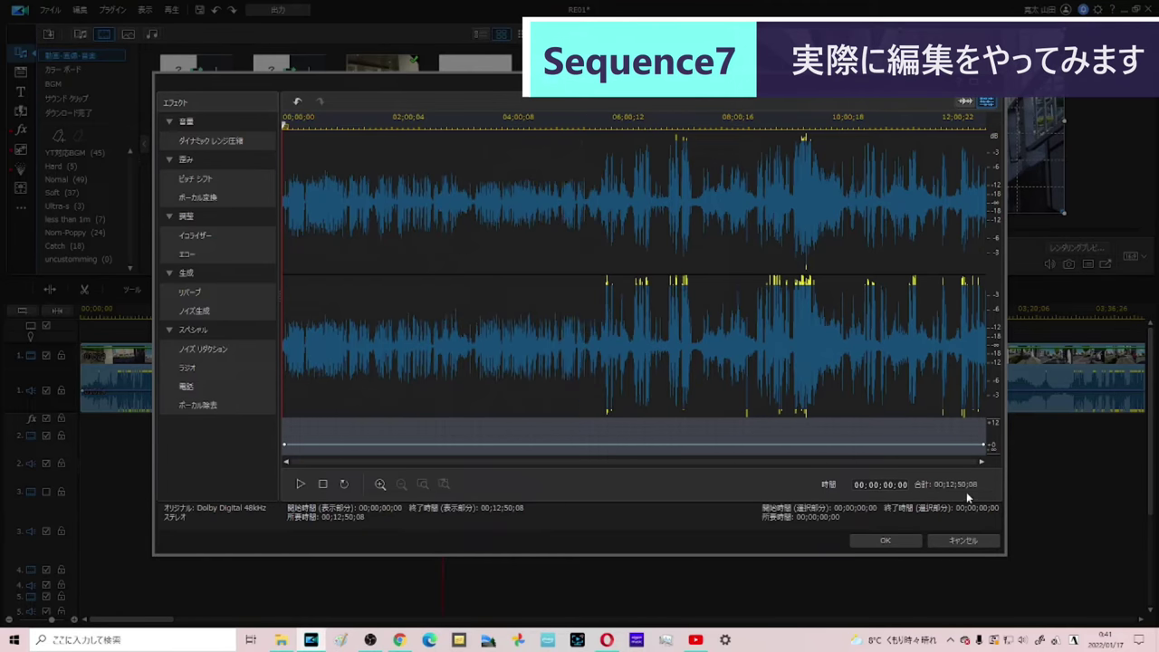
left_click(862, 542)
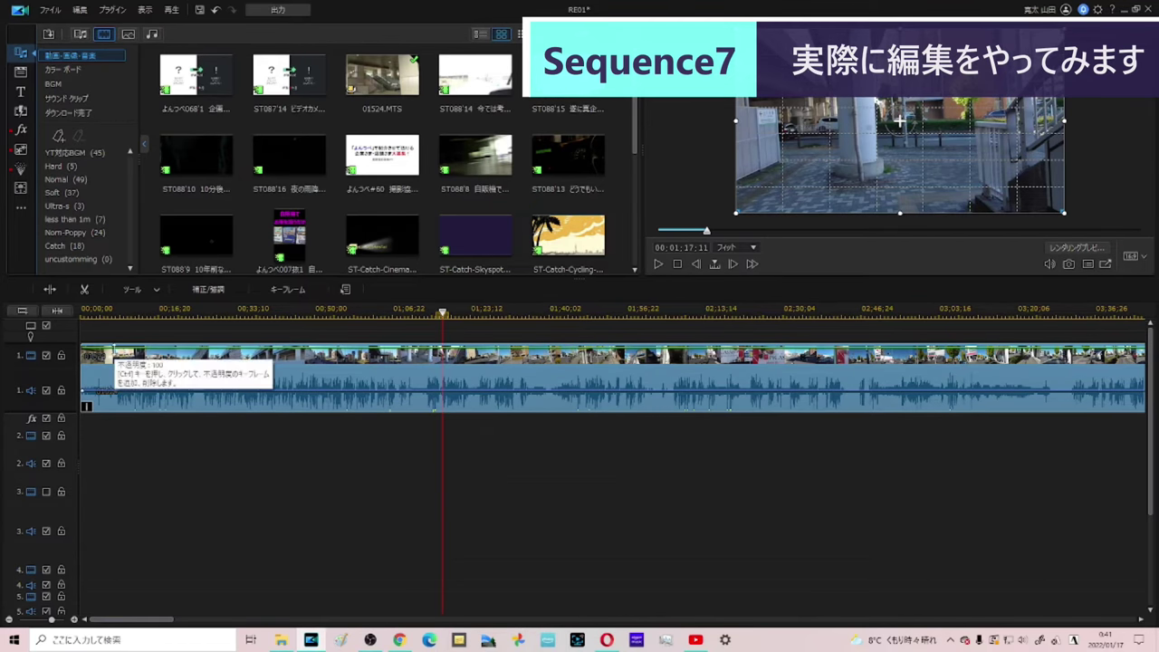
Step: Play the timeline from 00:00:07;07 to listen to the newly equalized sound
left_click(103, 314)
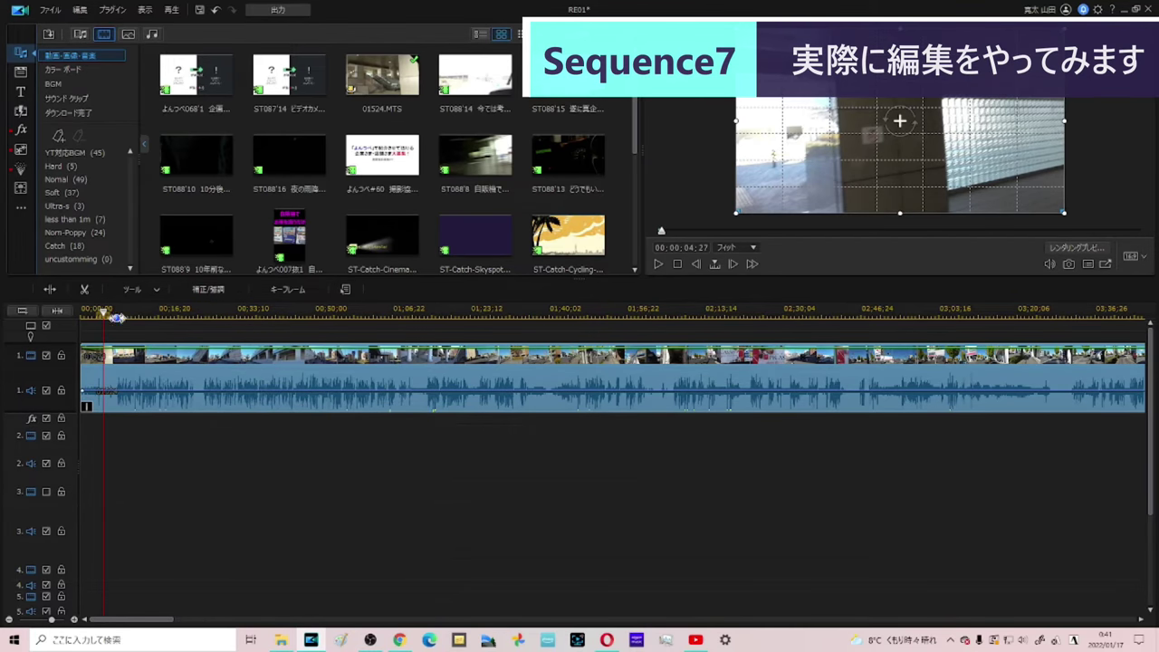
left_click(114, 309)
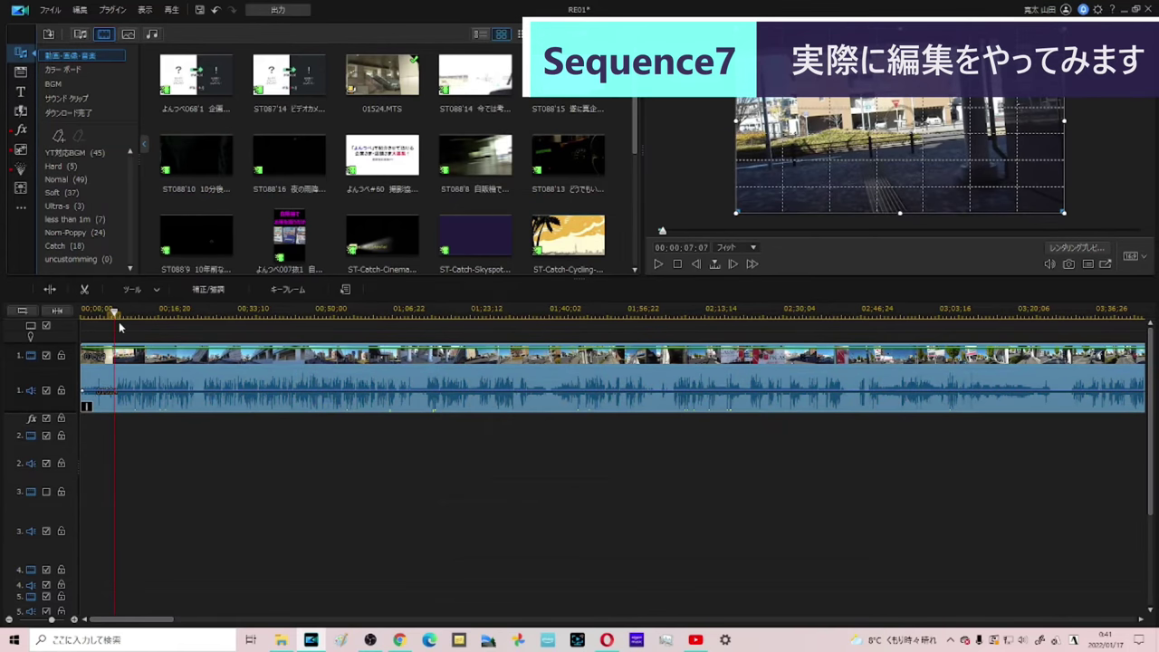
key("space")
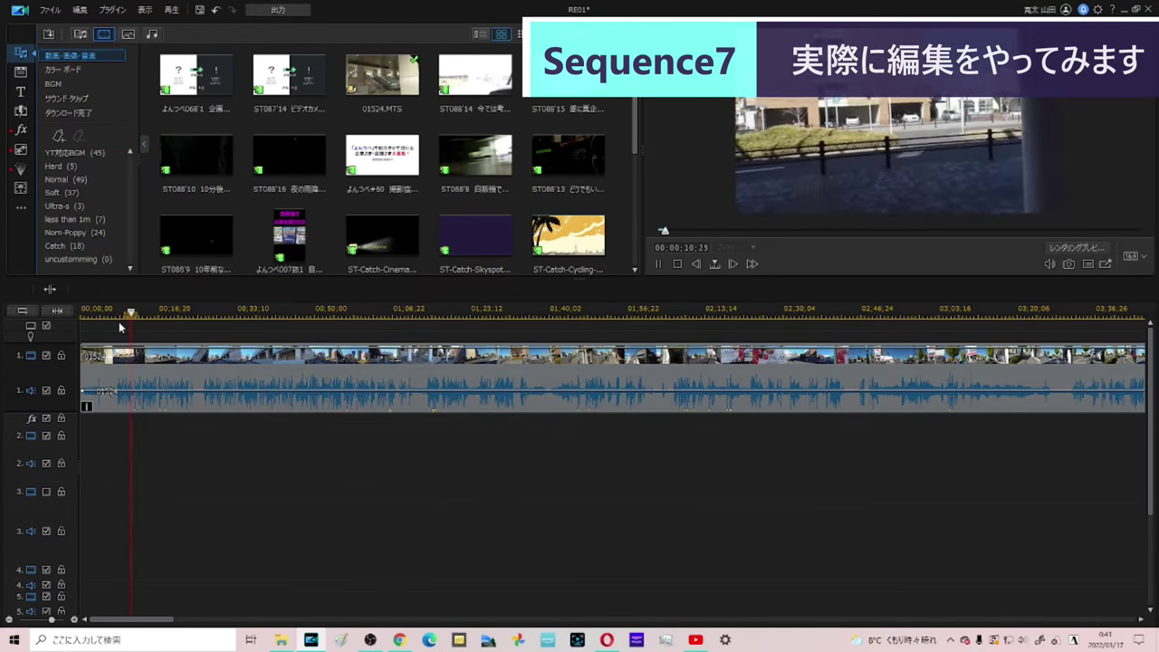
key("space")
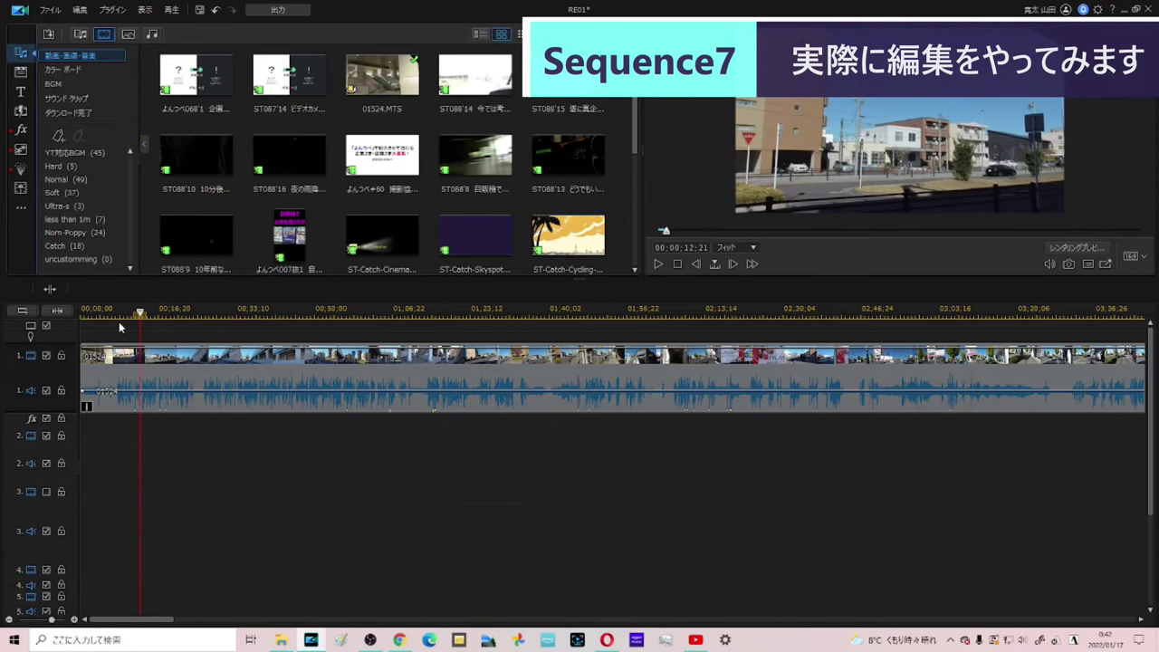
Step: Raise clip 01524's volume on the timeline, trying levels such as +2.1 and +1.6, and play it to check the loudness
left_click(195, 390)
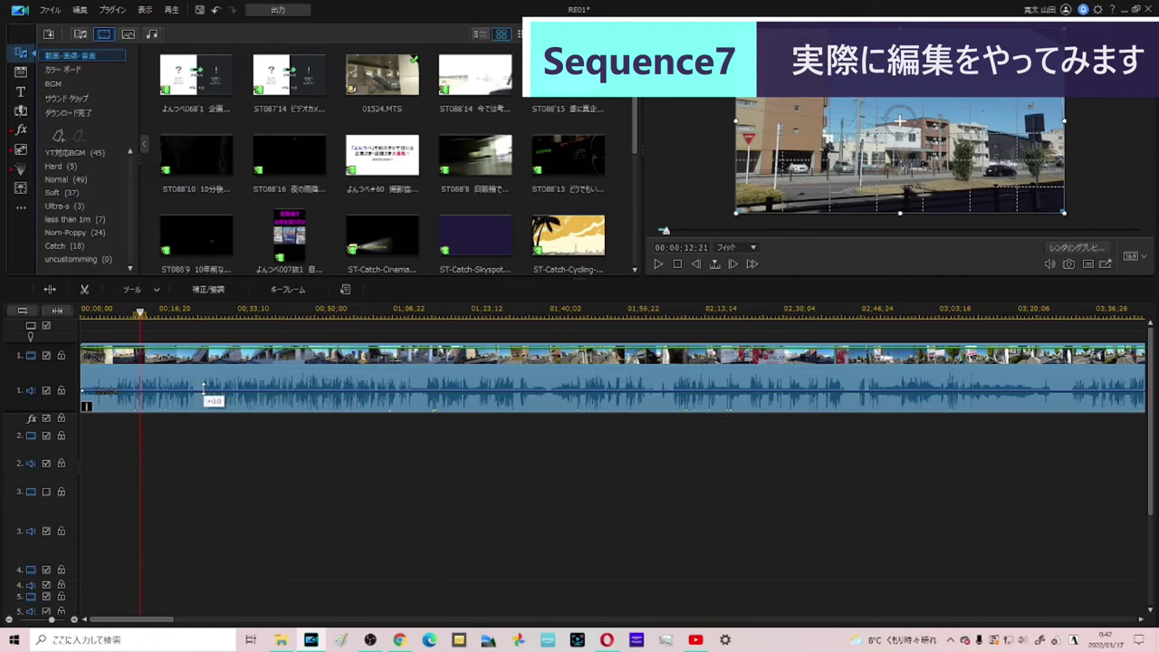
left_click_drag(204, 387, 207, 383)
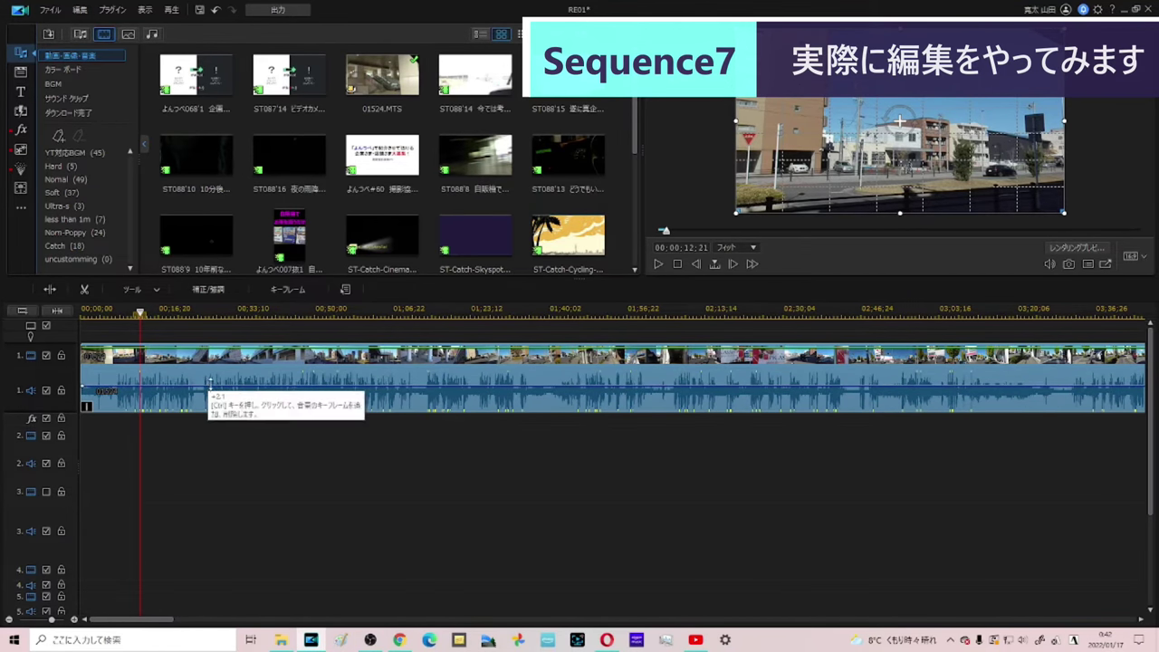
mouse_move(218, 385)
left_mouse_down()
mouse_move(219, 422)
mouse_move(225, 365)
mouse_move(228, 386)
left_mouse_up()
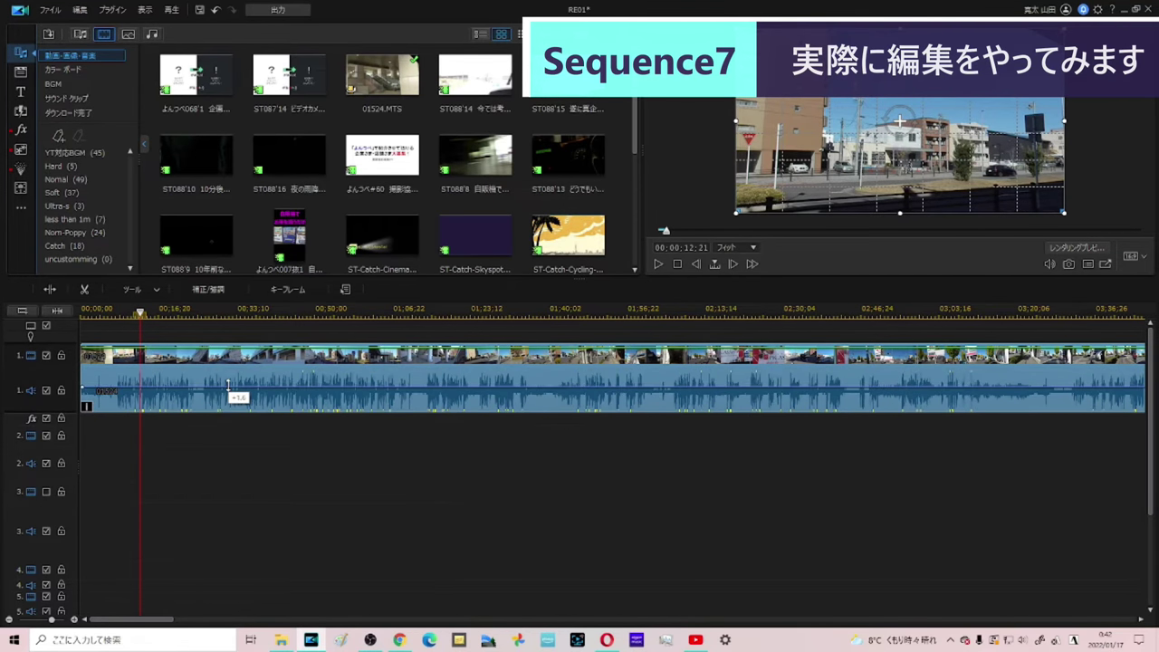
left_click_drag(227, 387, 228, 389)
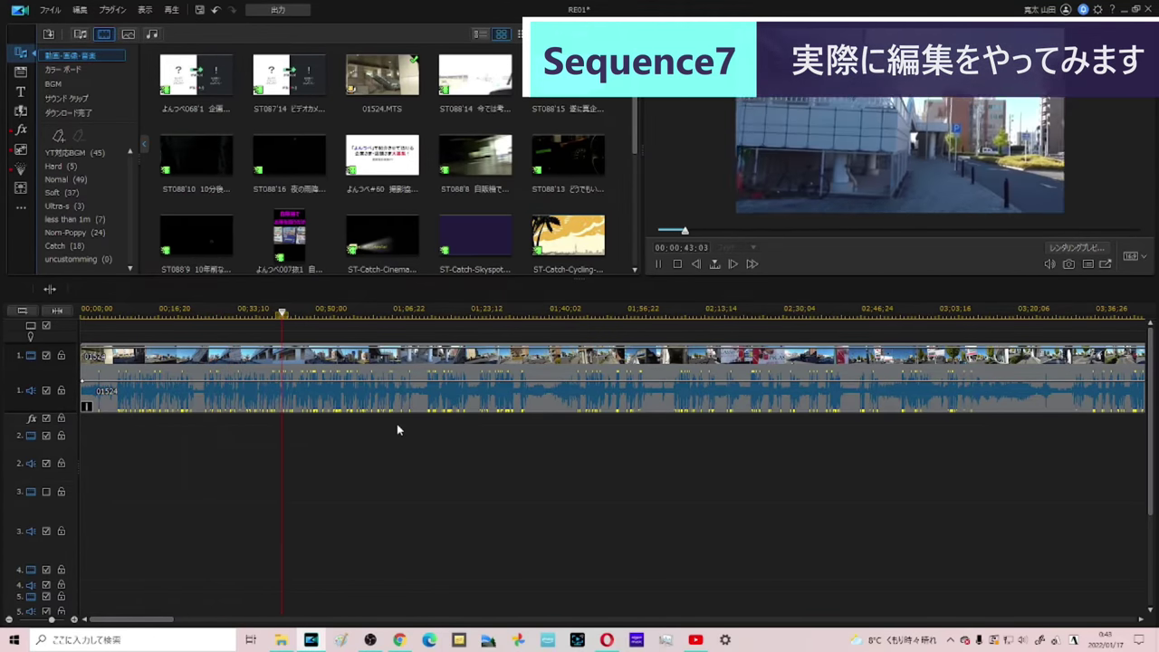
key("space")
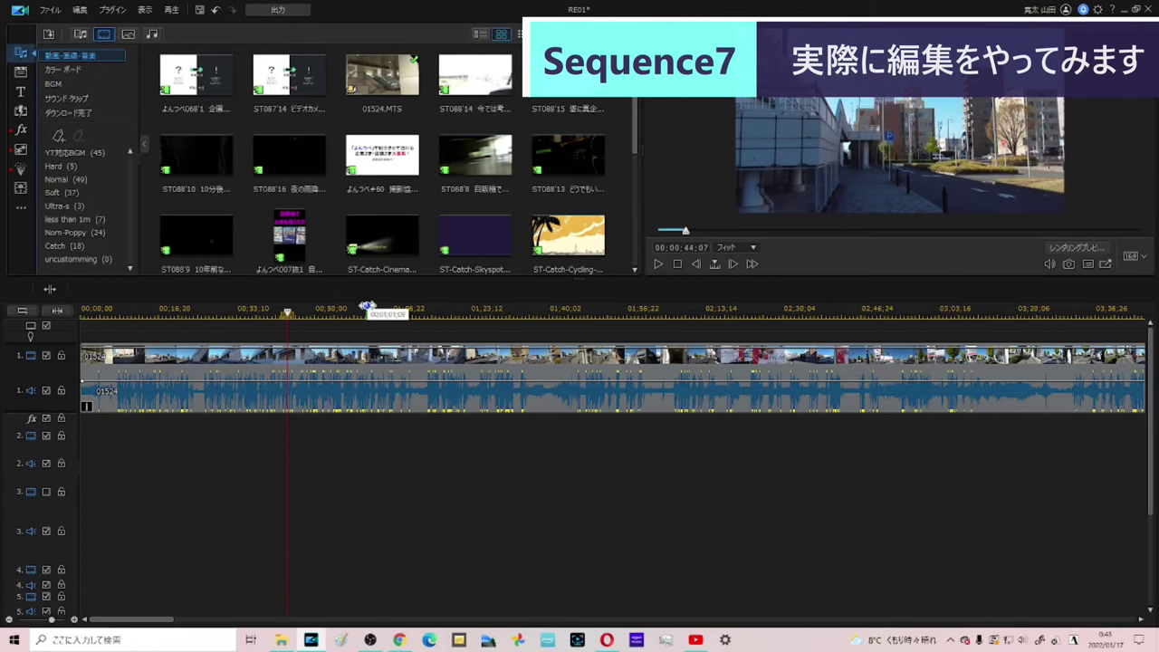
Step: Insert the はてなメイクPRショート clip from the Catch tag at the start of track 1, moving all clips, and play the opening
scroll(431, 233, "down", 10)
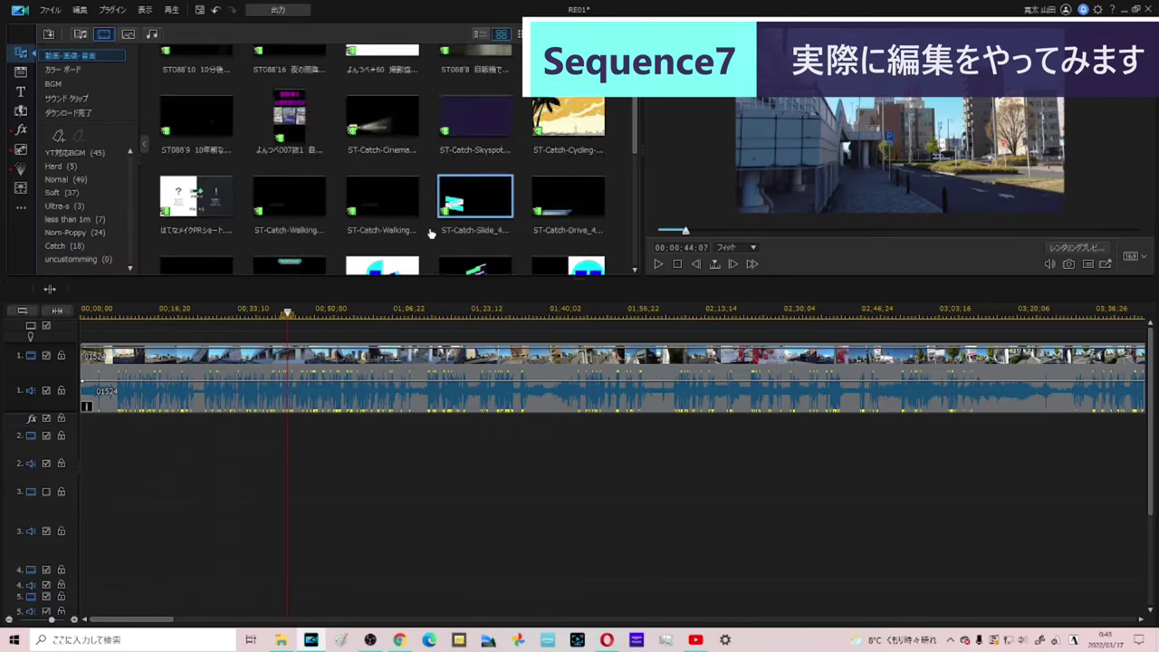
left_click(81, 246)
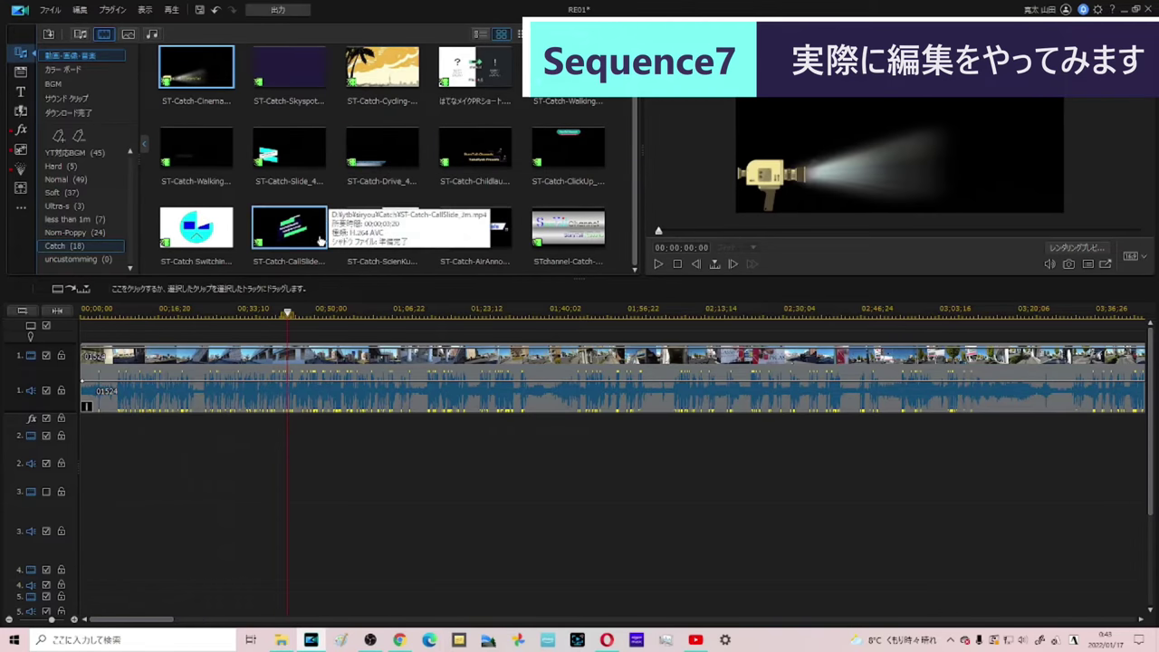
scroll(584, 237, "up", 1)
left_click_drag(474, 74, 81, 362)
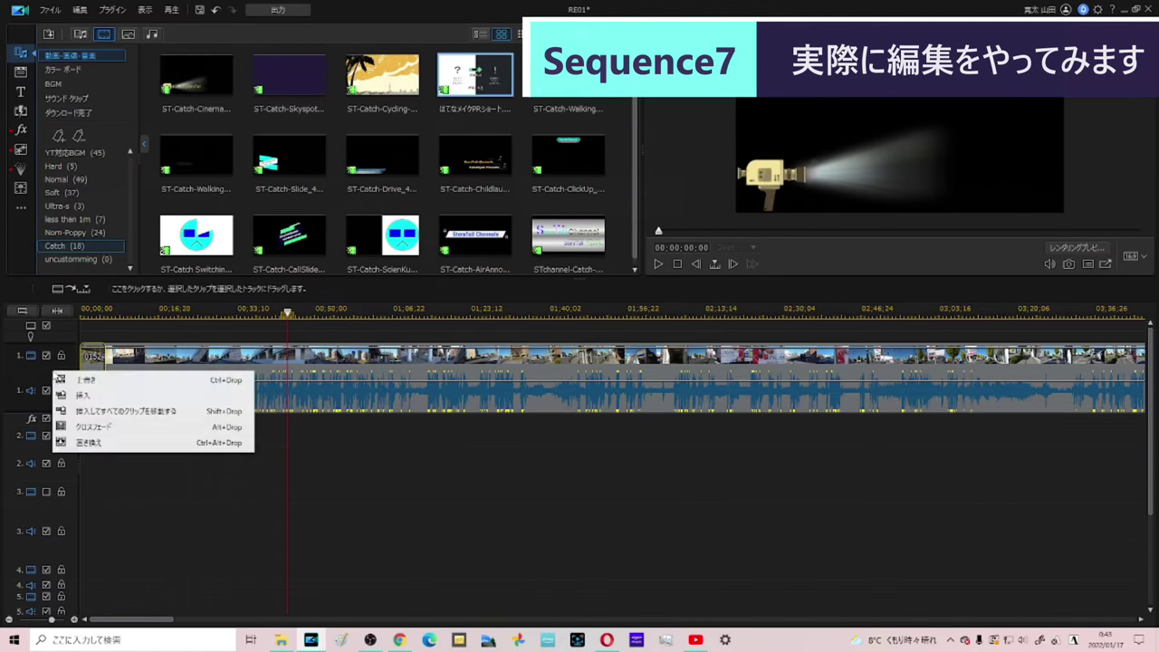
left_click(105, 412)
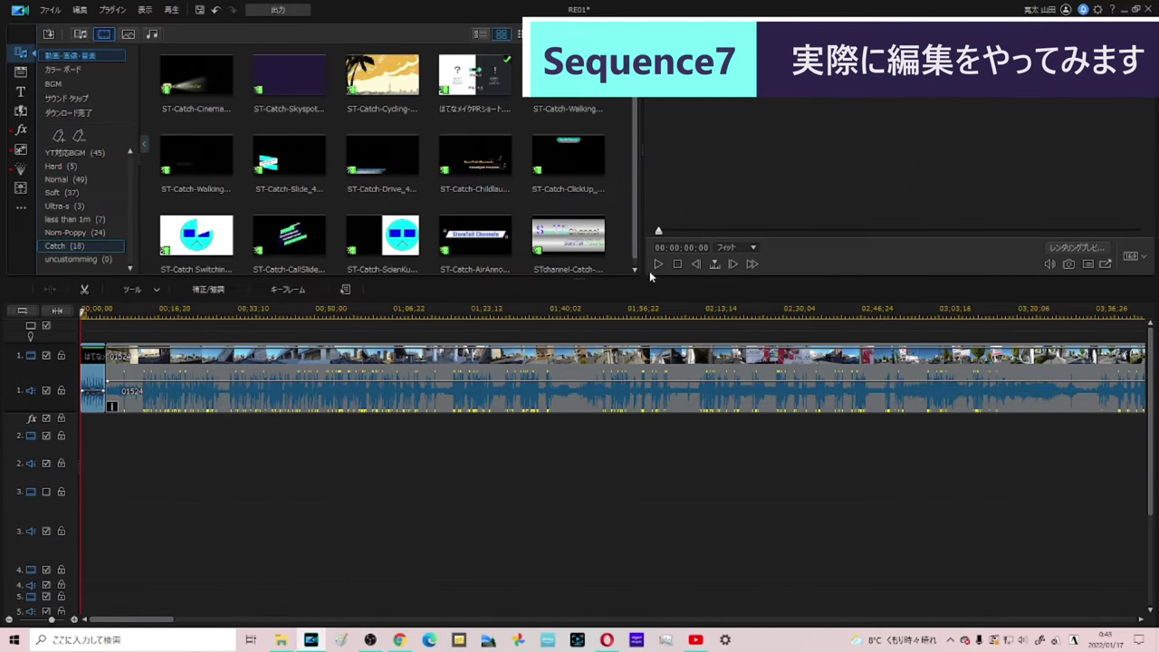
key("space")
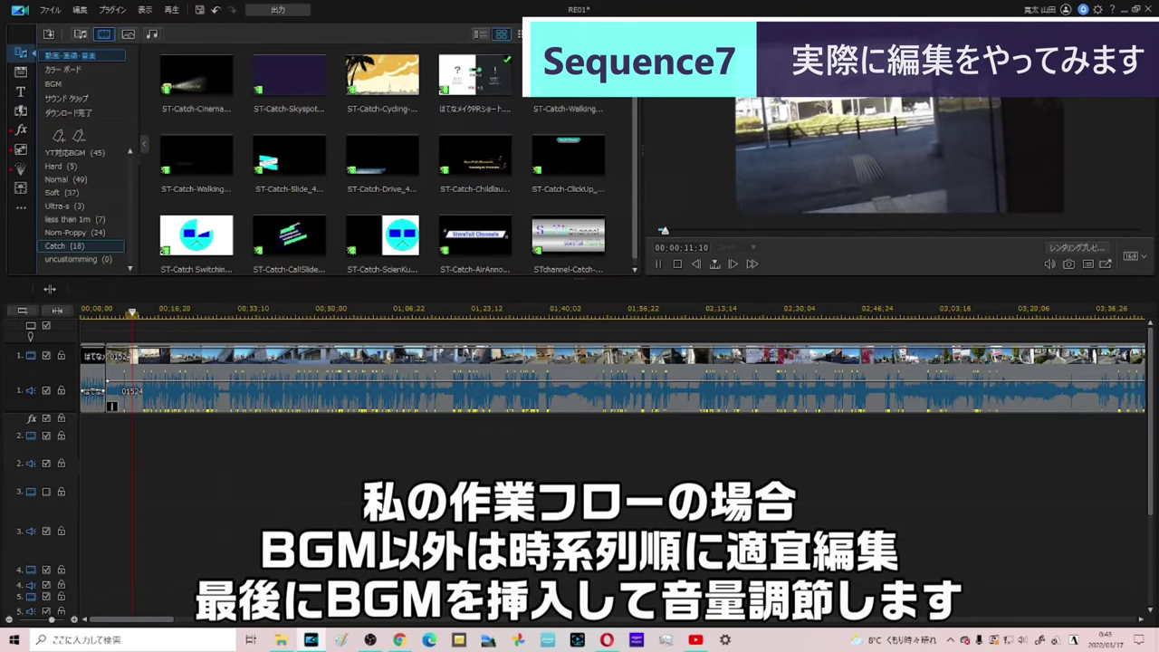
key("space")
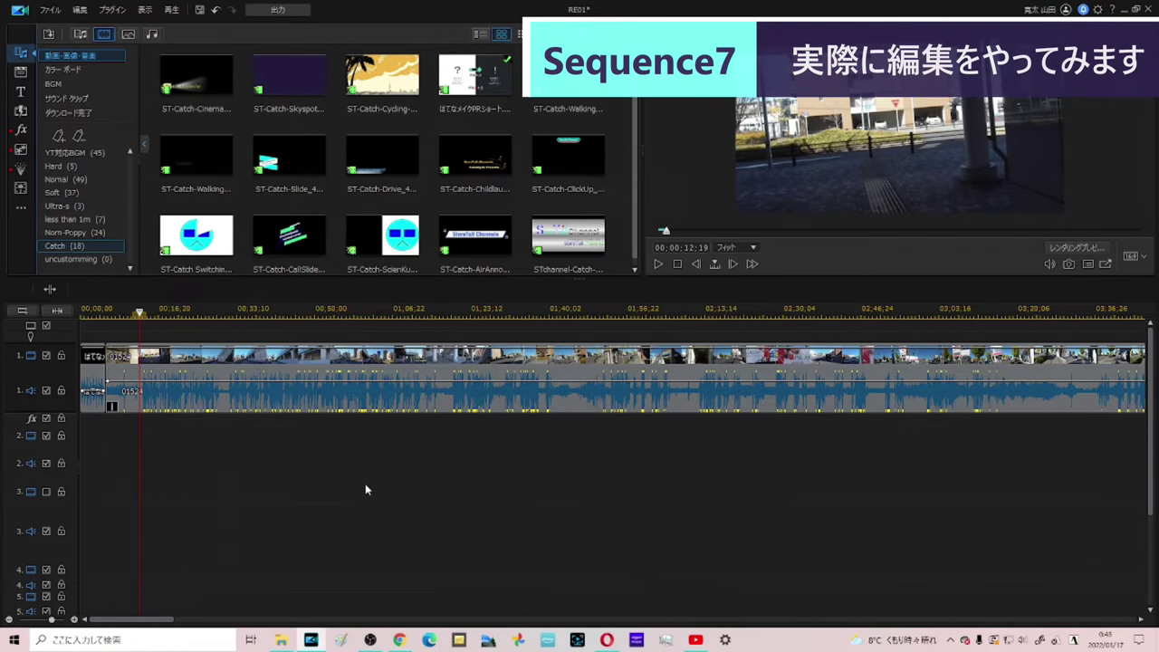
Step: Lower clip 01524's volume line to the middle of its audio track and play from 00:00:12;19 to check it
scroll(360, 476, "down", 5)
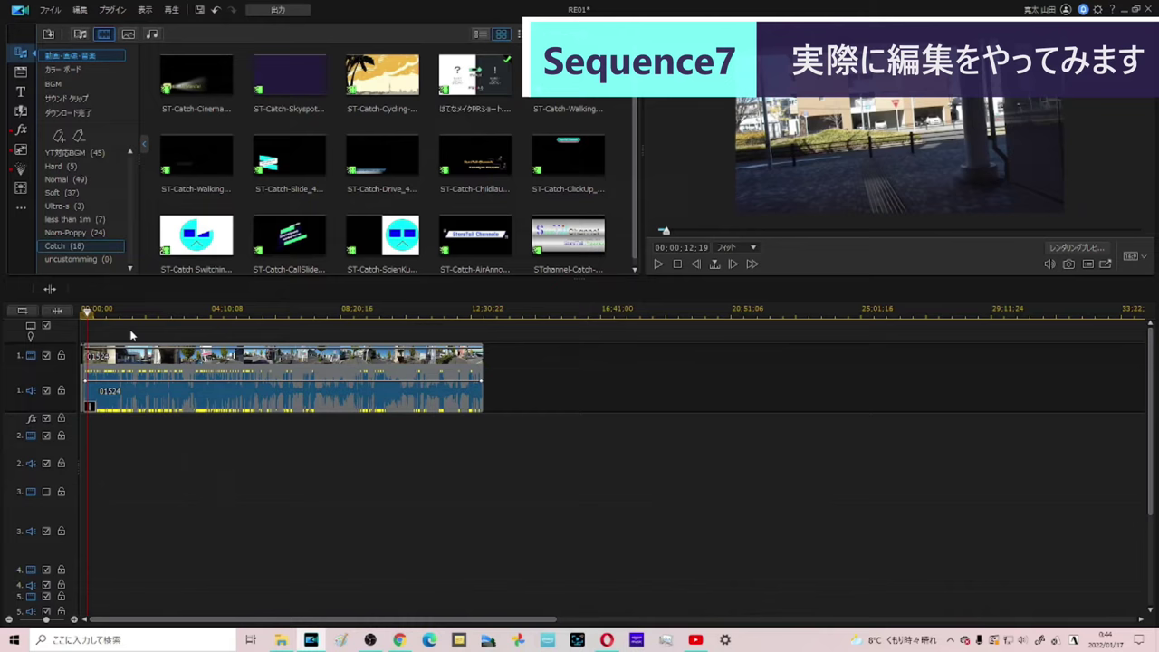
left_click(159, 398)
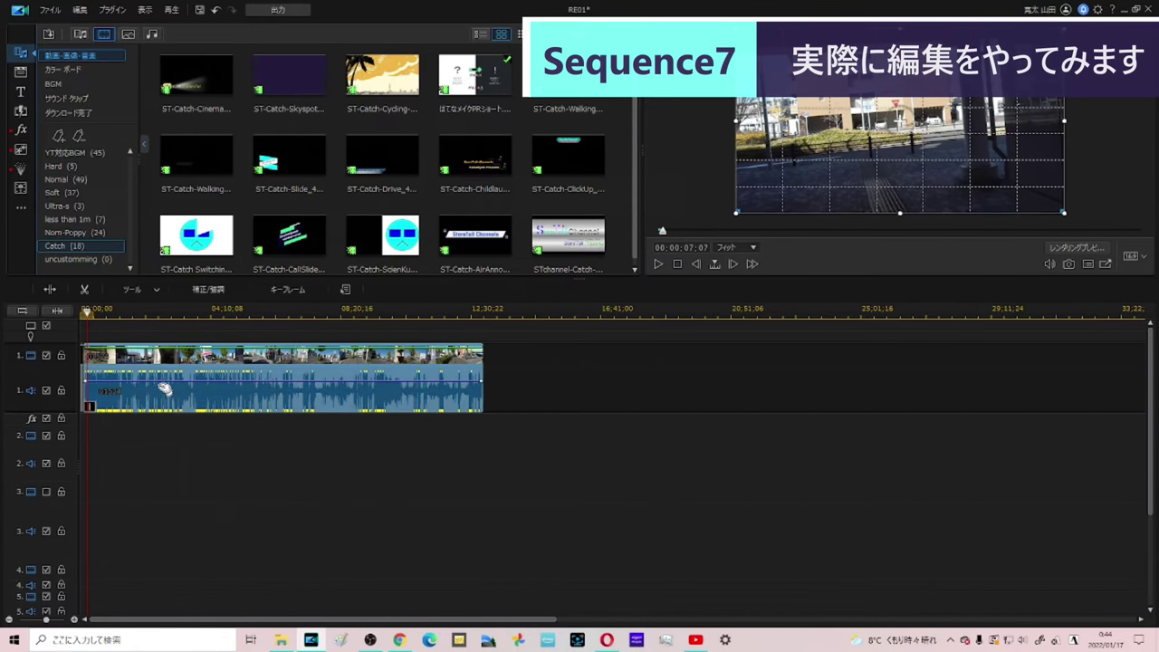
left_click_drag(161, 381, 165, 410)
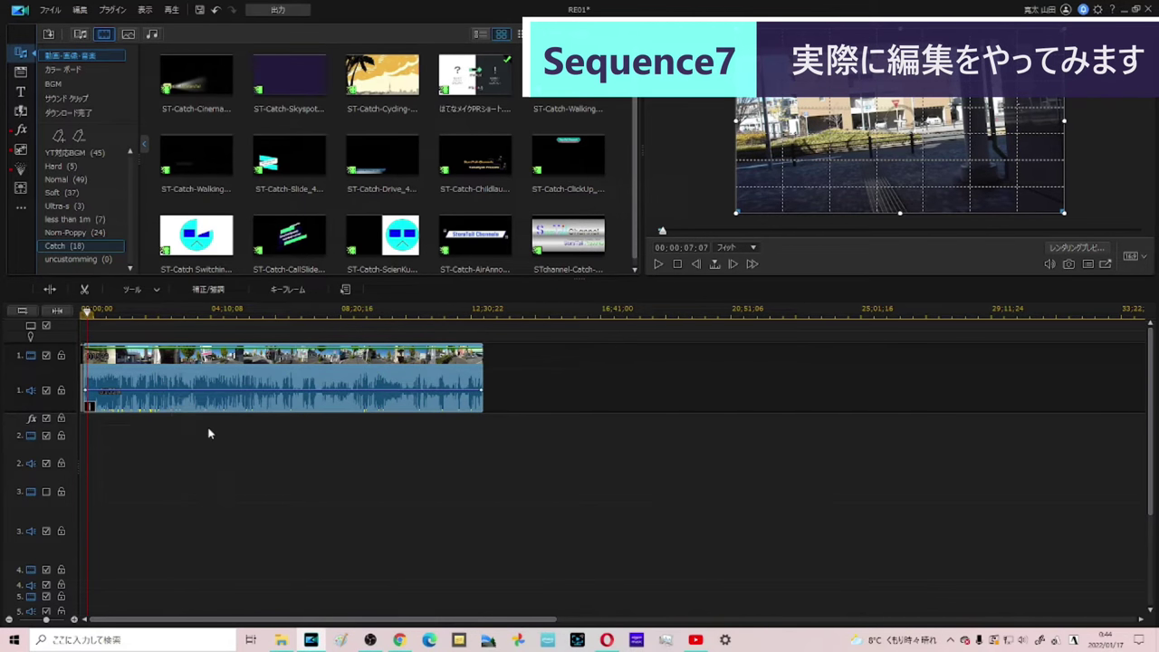
scroll(209, 432, "up", 3)
key("space")
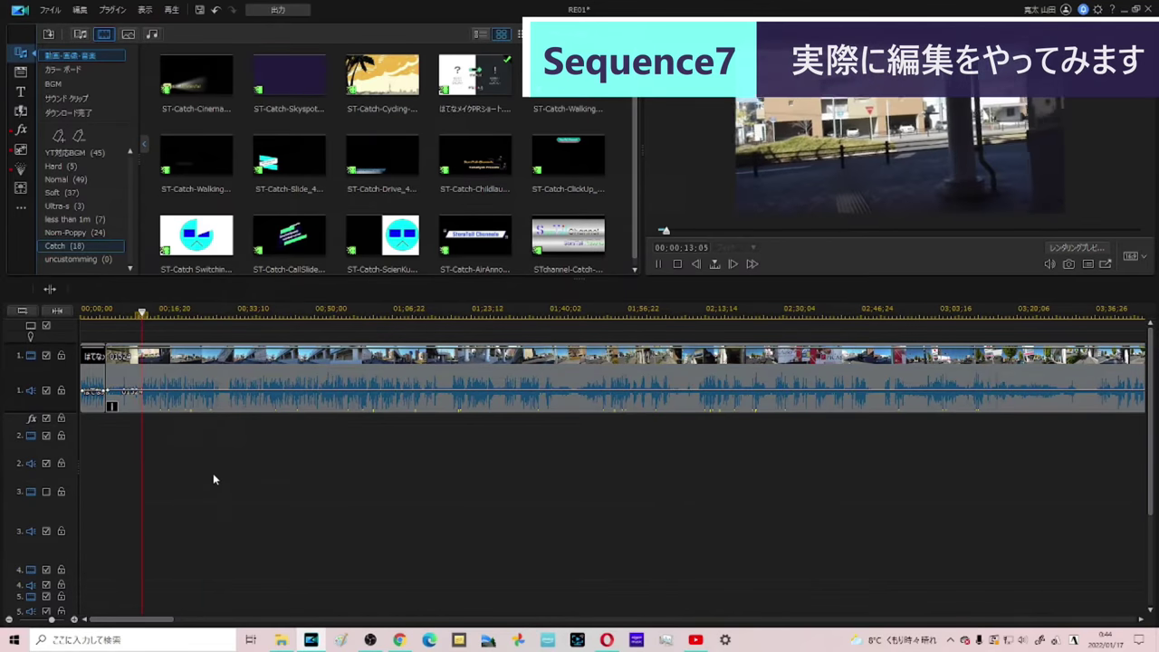
left_click(141, 315)
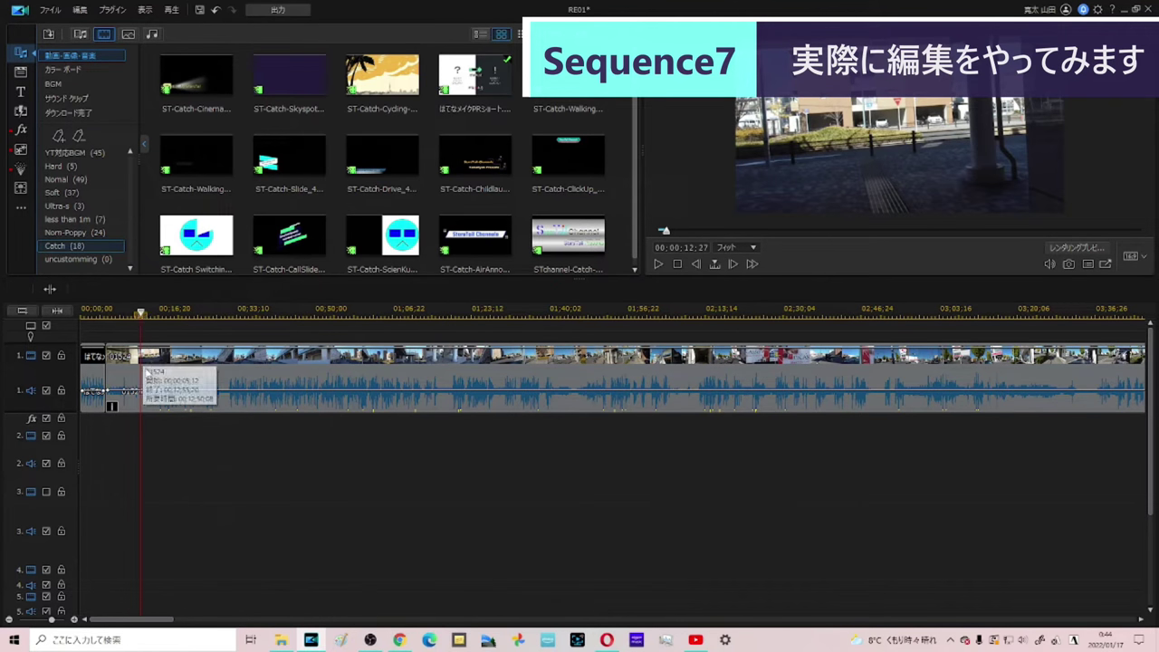
Step: Select clip 01524 and play briefly from its beginning, just after the opening clip
left_click(179, 366)
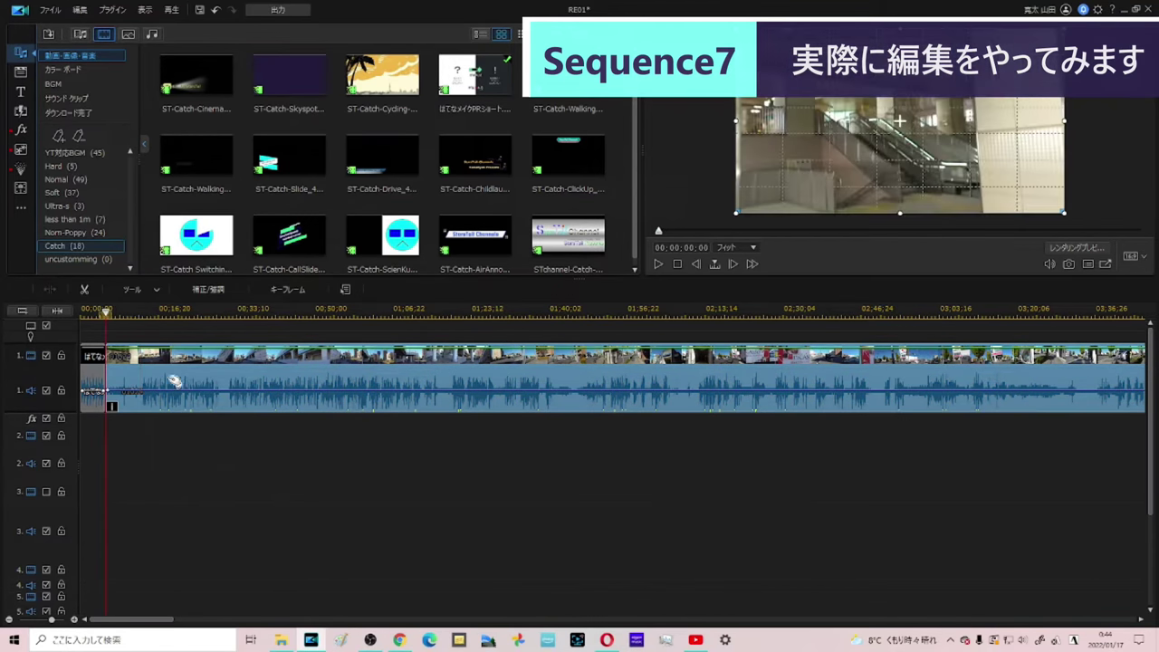
key("space")
key("space")
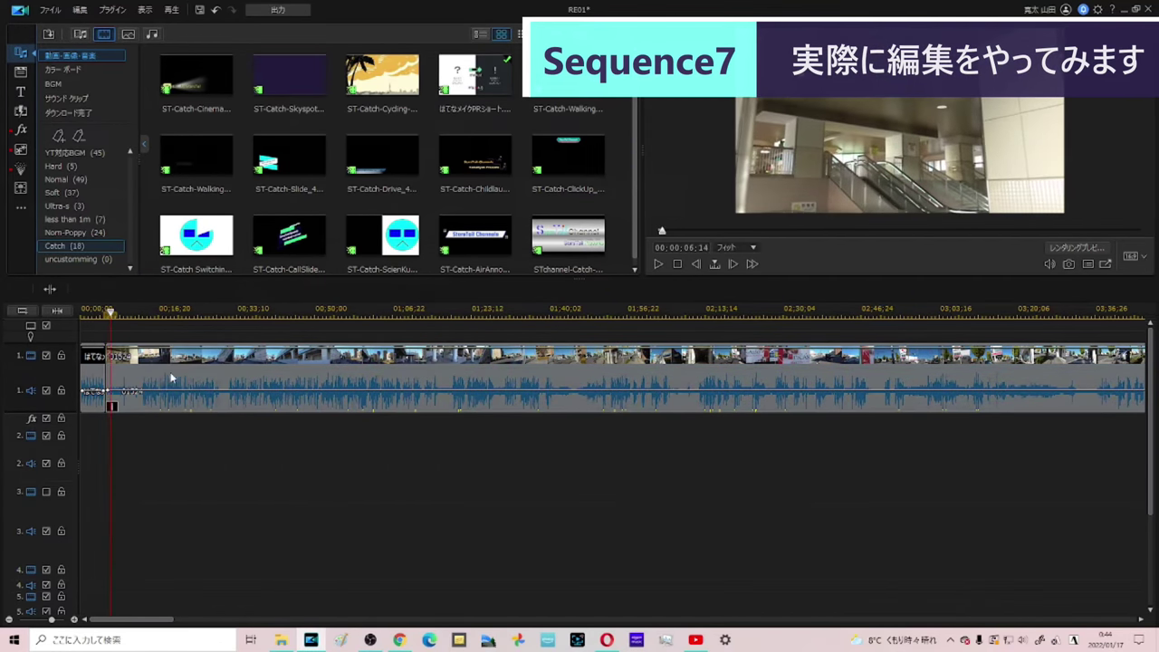
Step: Switch to Google Maps in Chrome and open the place details of 近鉄八田駅 in Nagoya
left_click(175, 372)
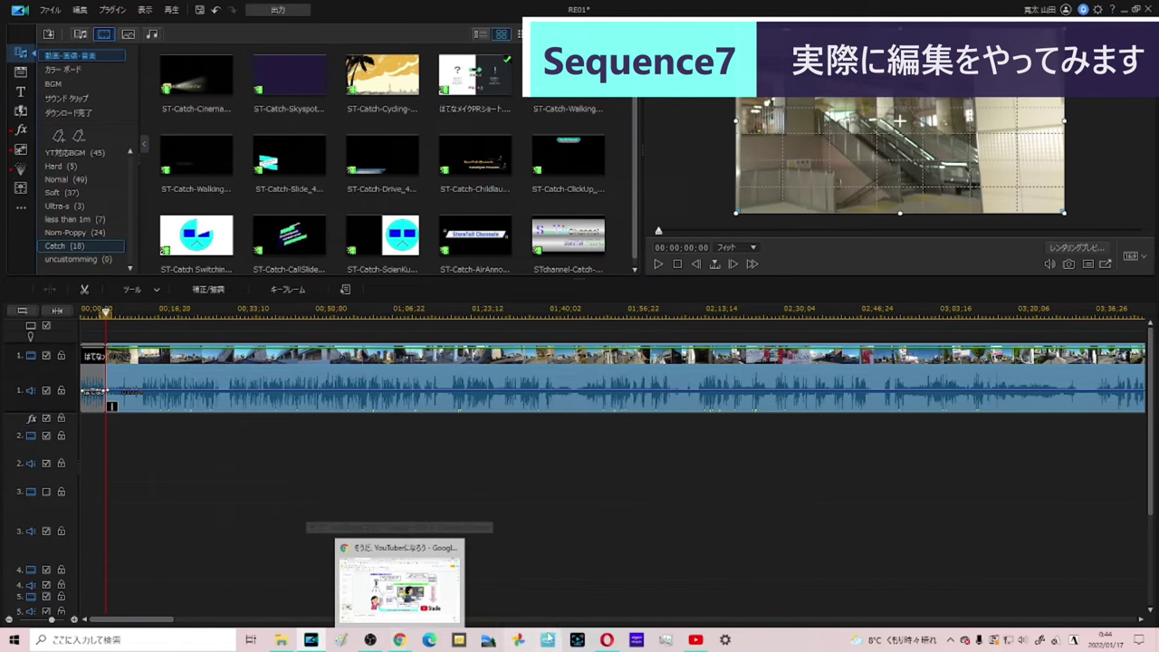
mouse_move(606, 640)
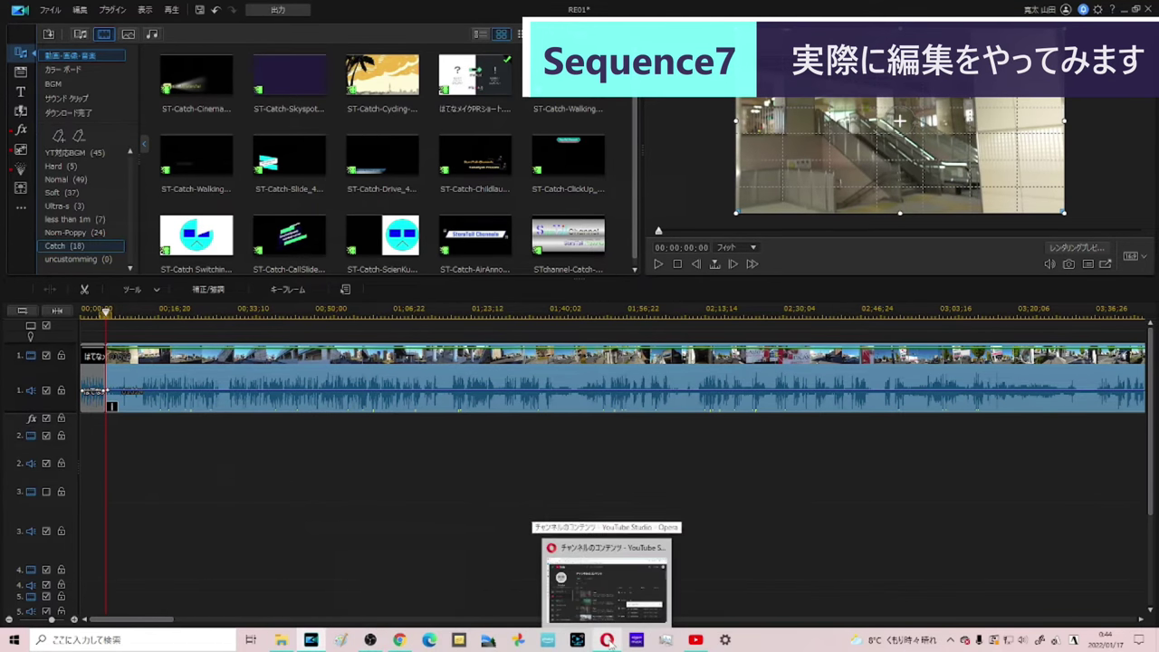
left_click(400, 639)
scroll(580, 344, "up", 3)
left_click_drag(829, 471, 637, 348)
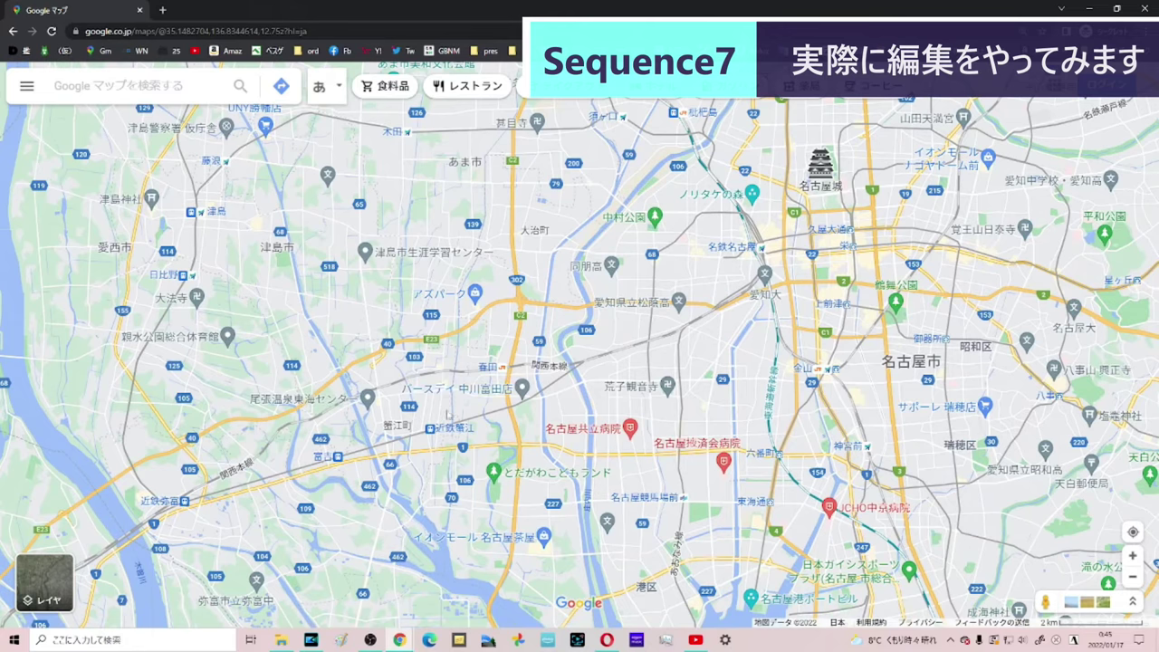
scroll(576, 382, "up", 2)
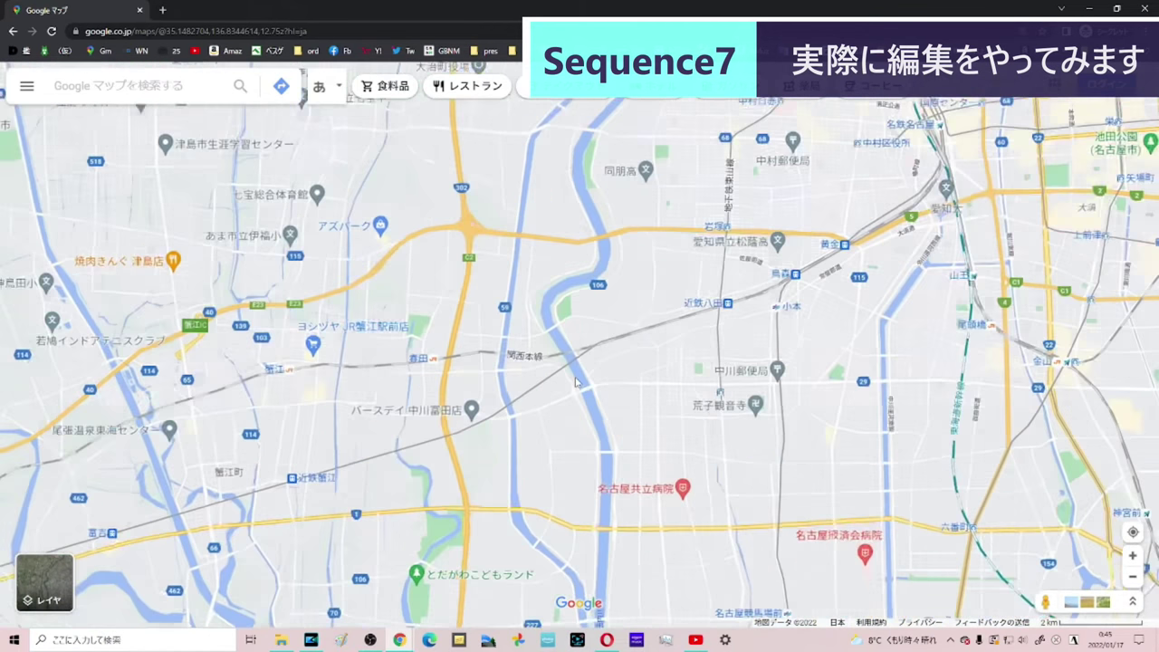
scroll(691, 314, "up", 5)
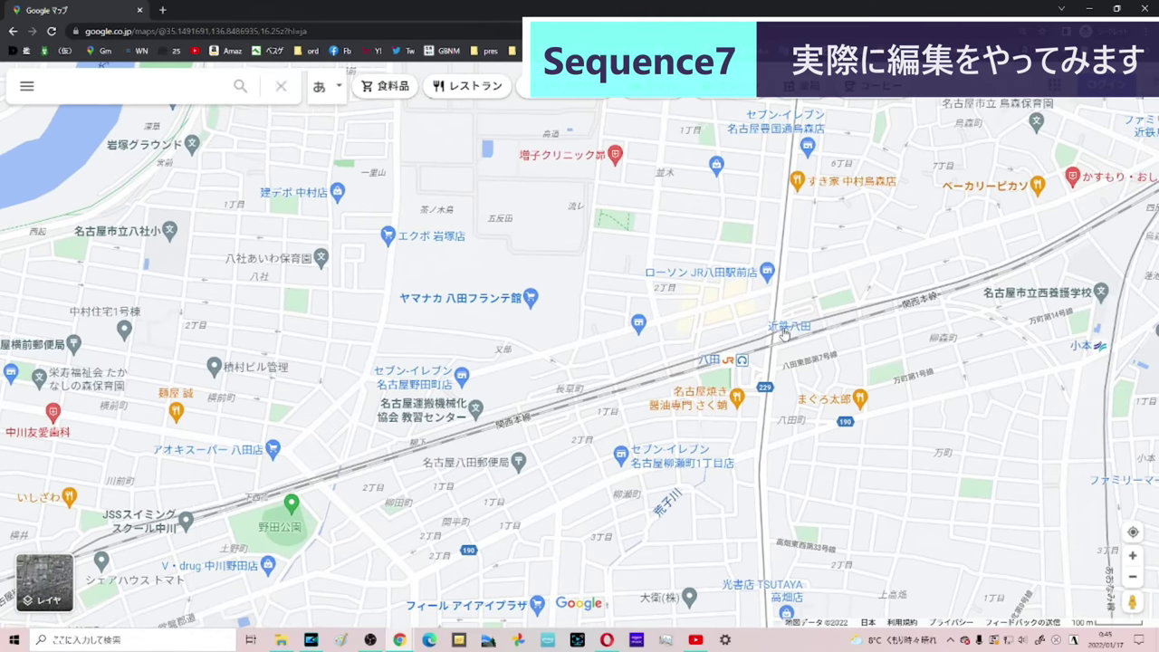
left_click(781, 332)
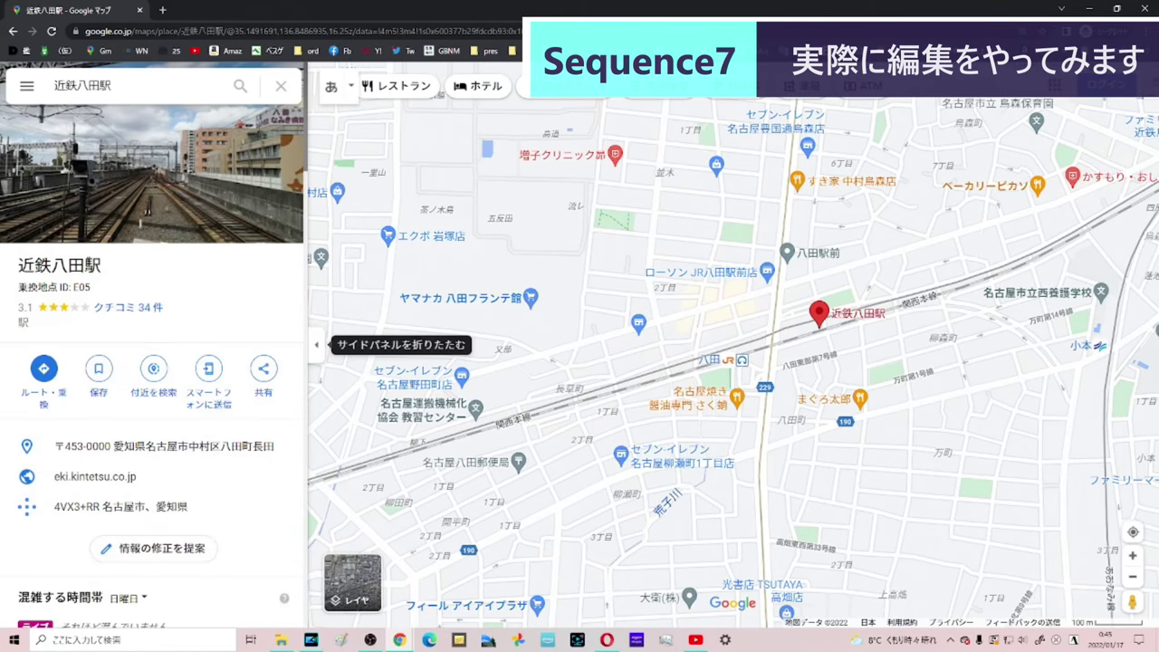
Step: Copy the postal address of 近鉄八田駅 and switch back to PowerDirector
left_click_drag(101, 265, 17, 266)
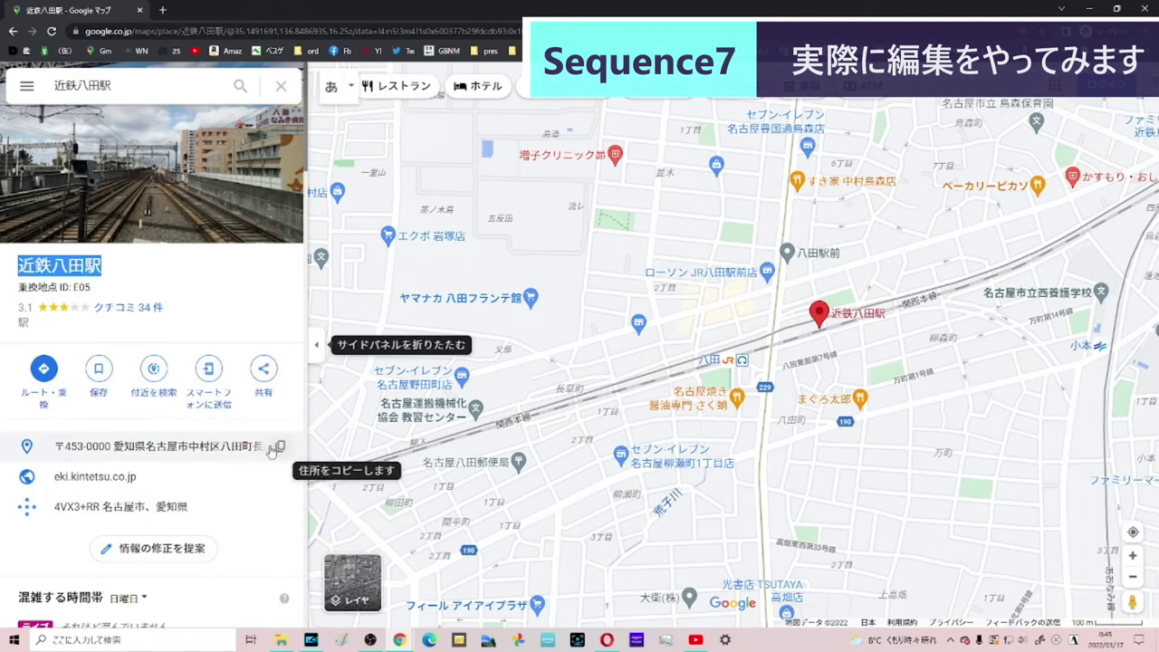
left_click(278, 448)
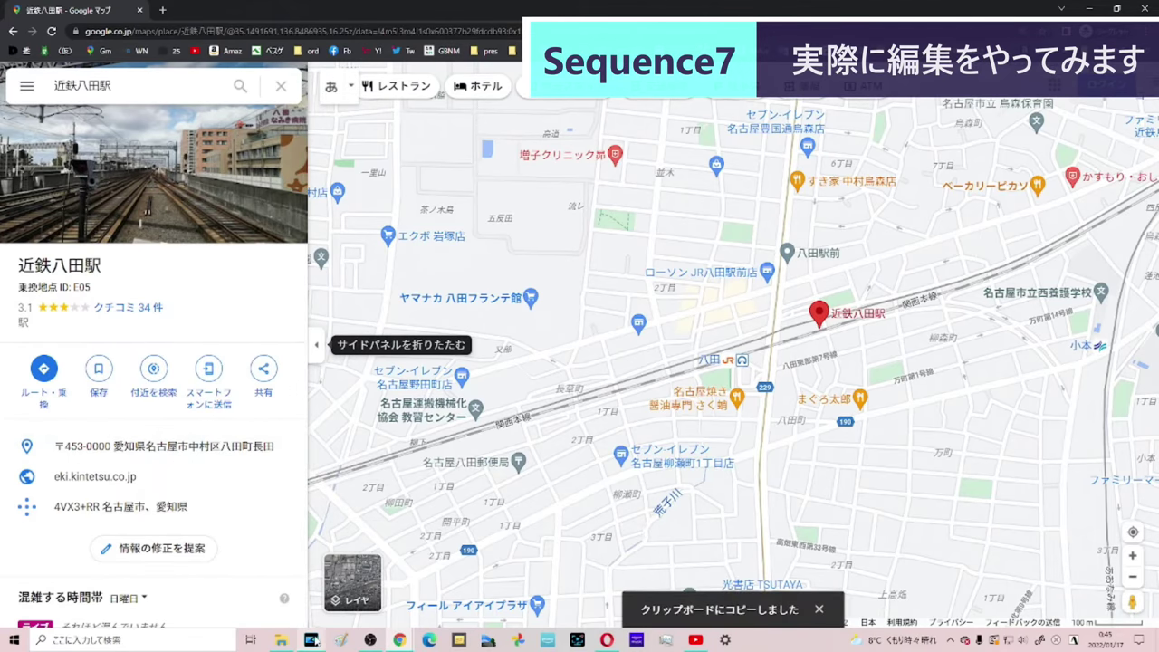
left_click(312, 640)
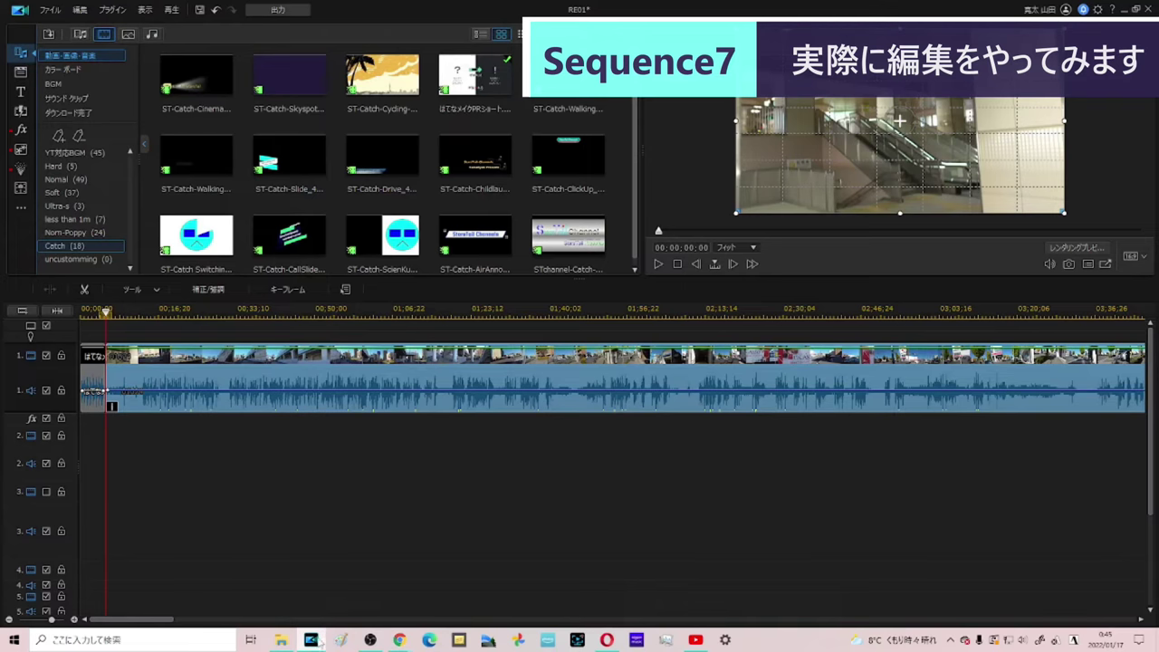
Step: Open the custom title template ☆彡イントロ in the Title Designer
left_click(19, 91)
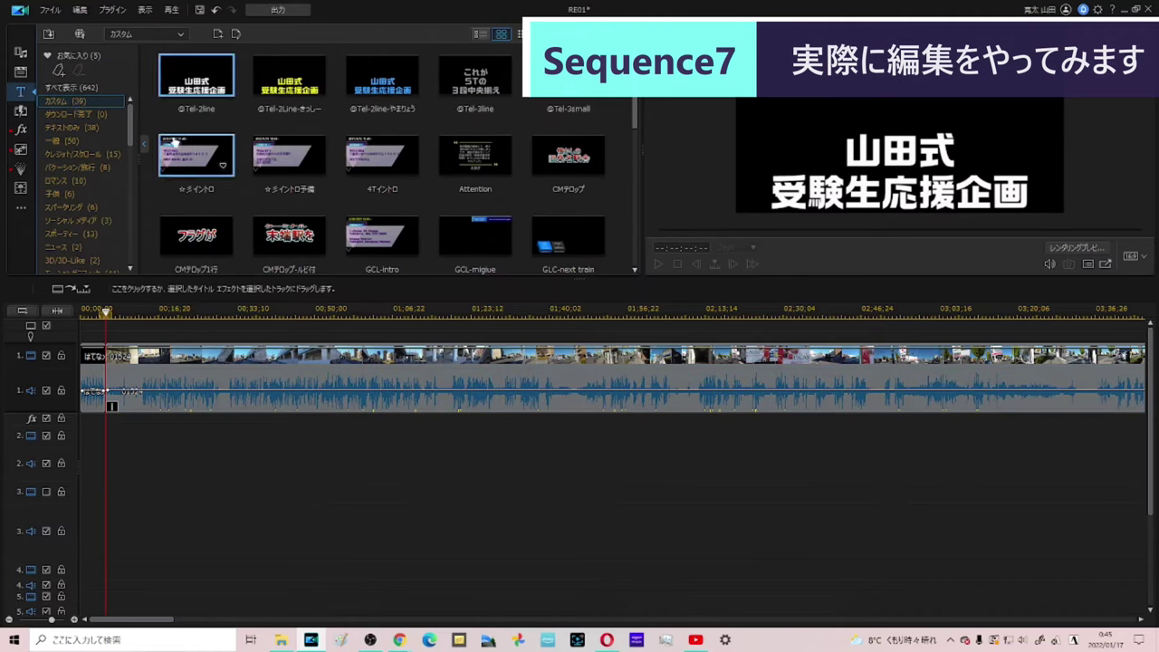
left_click(189, 165)
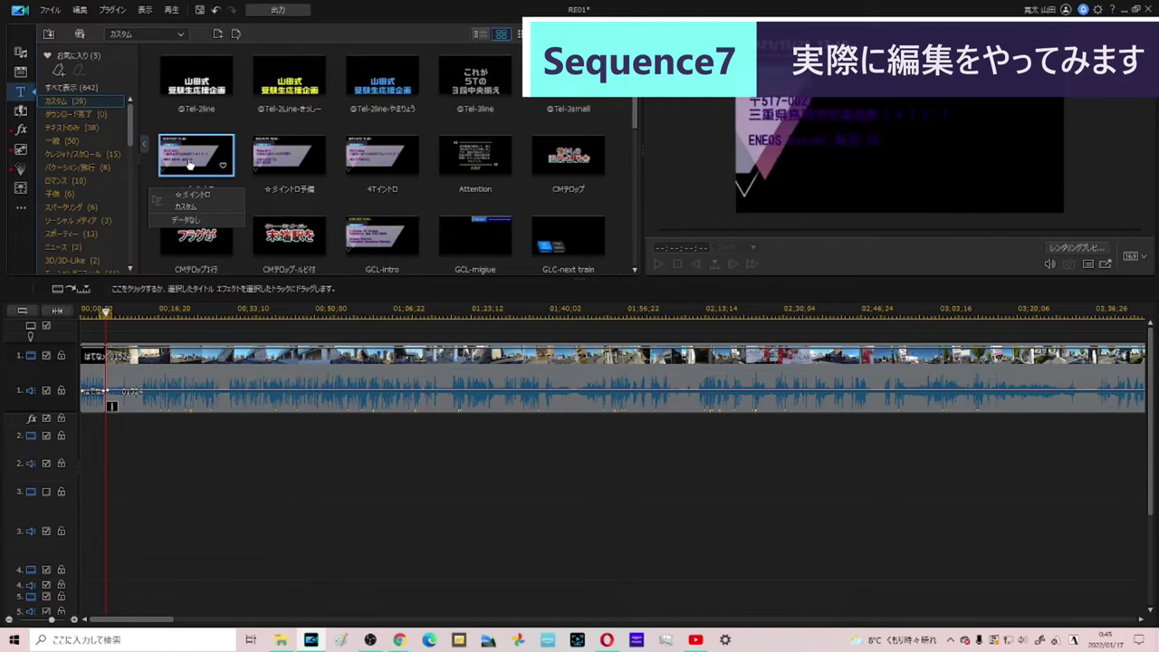
left_click(285, 160)
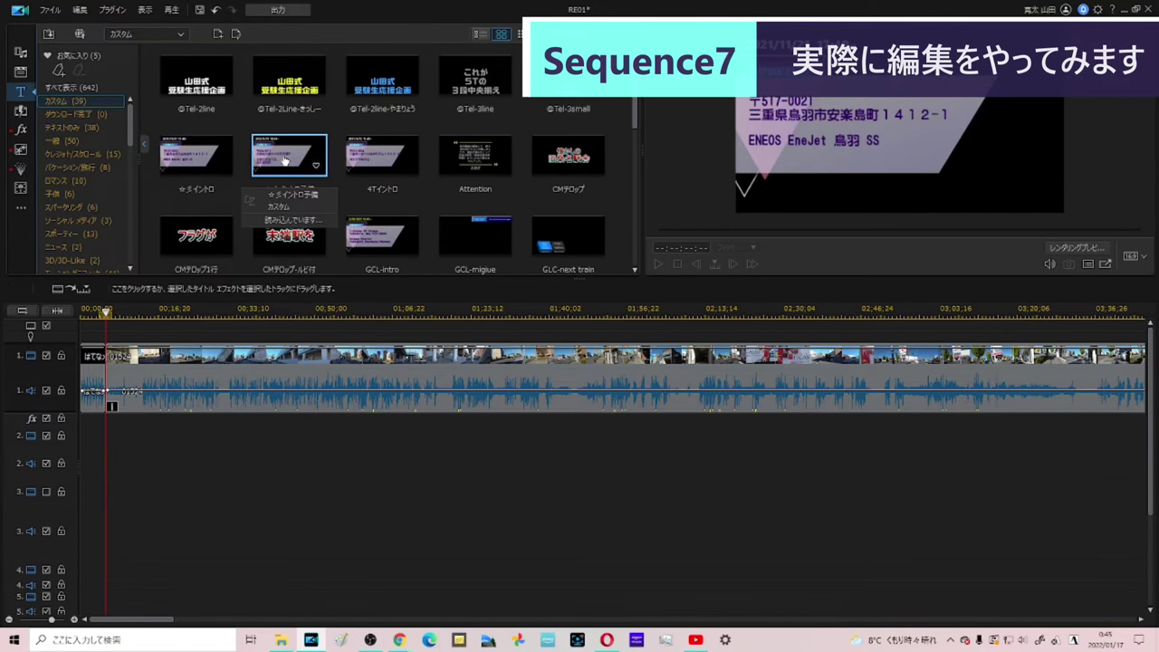
left_click(192, 159)
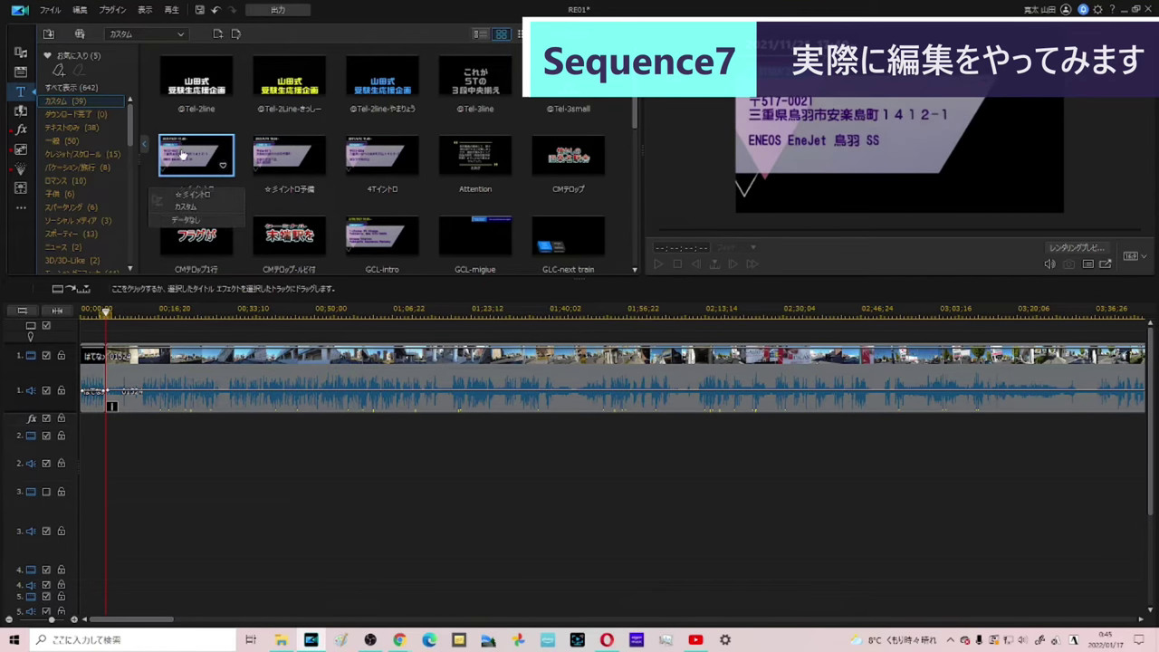
double_click(183, 156)
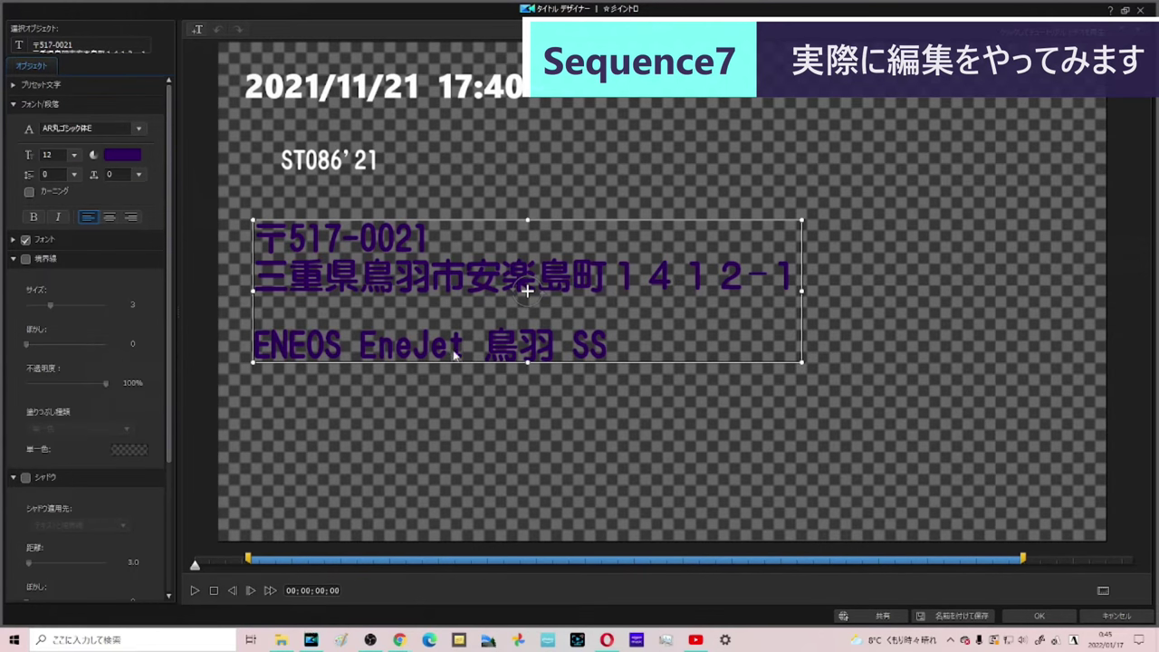
Step: Change the episode label beneath the title's date line to ST089
double_click(333, 160)
key("shift+Left")
type("8")
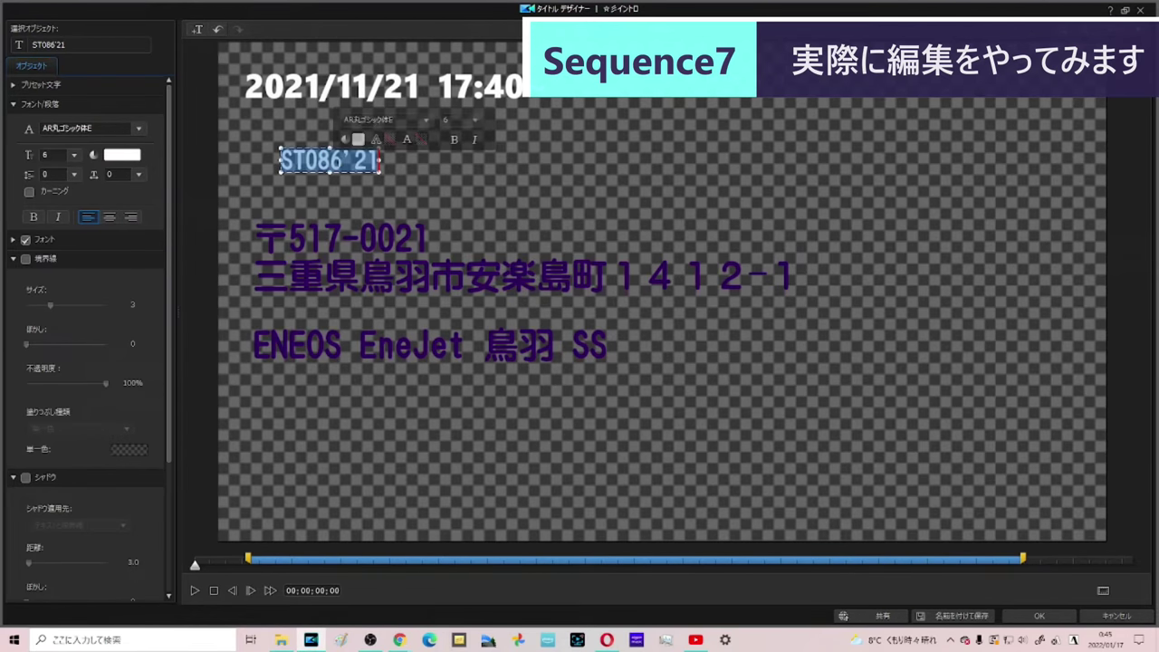
key("BackSpace")
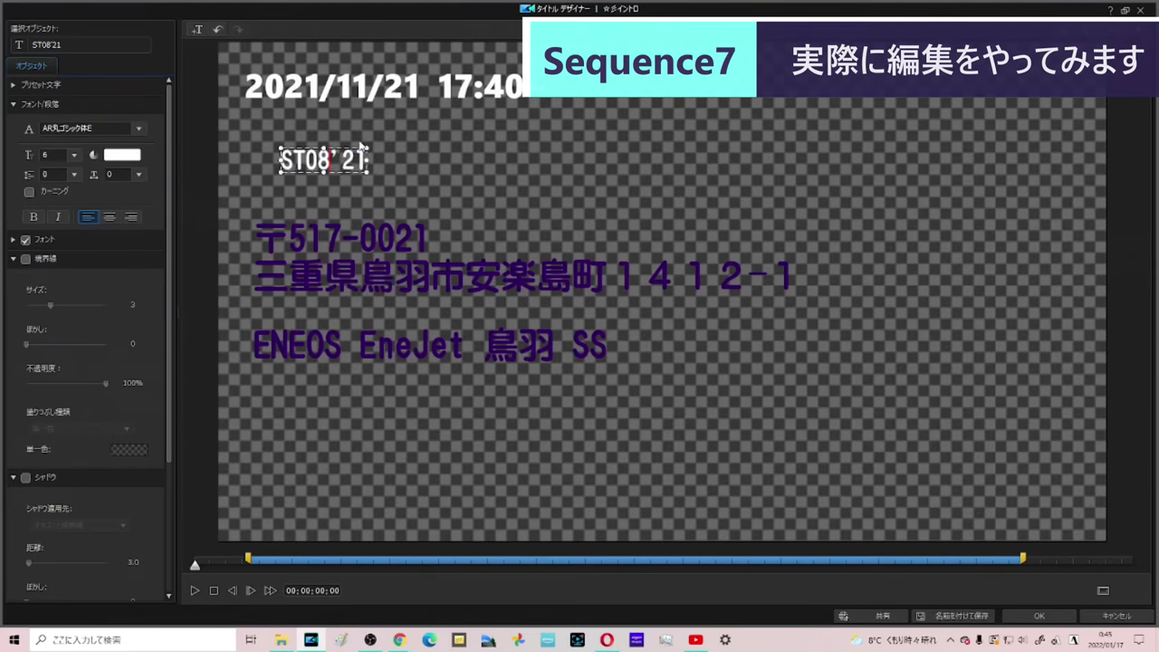
type("9")
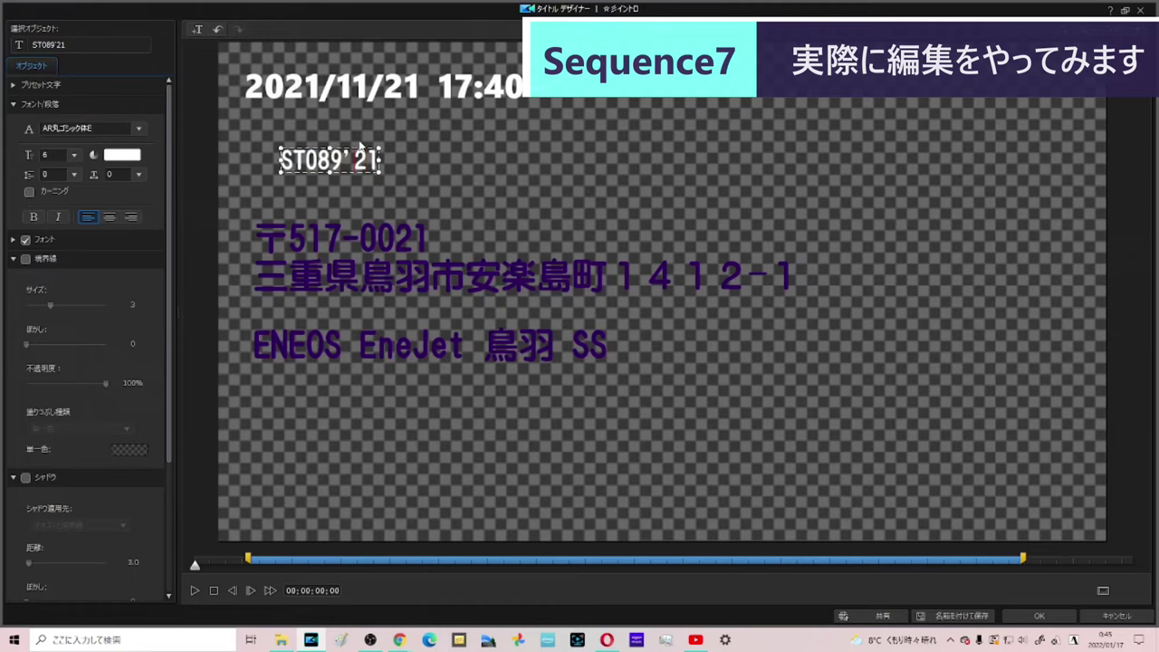
key("Delete")
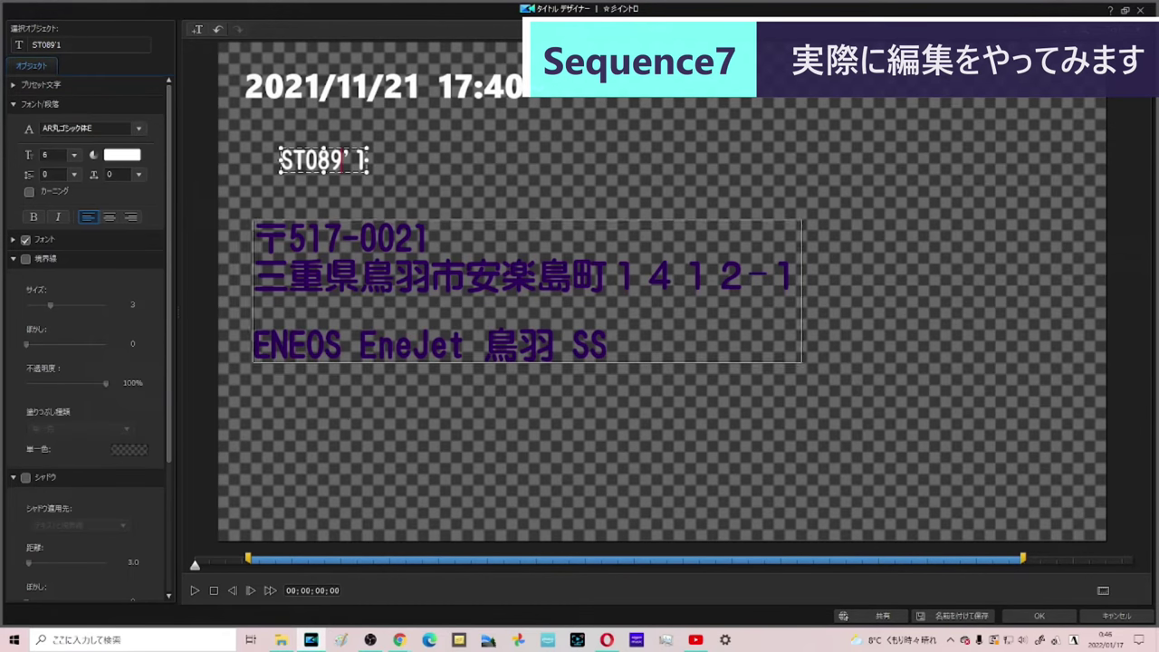
left_click(363, 274)
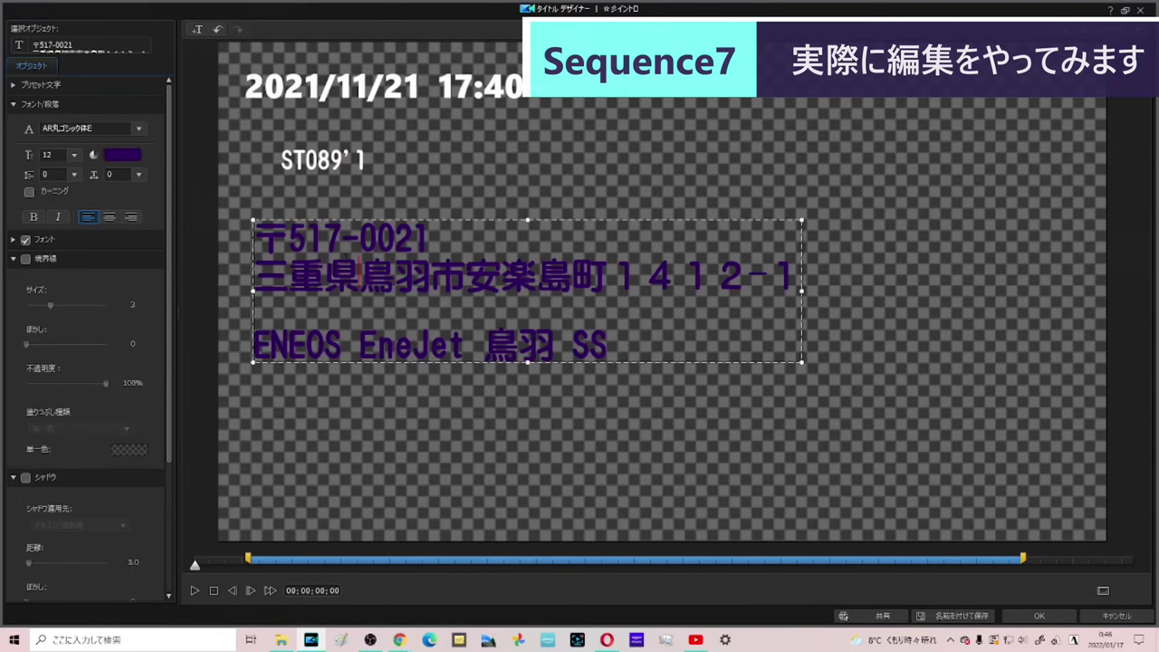
left_click(355, 161)
double_click(361, 161)
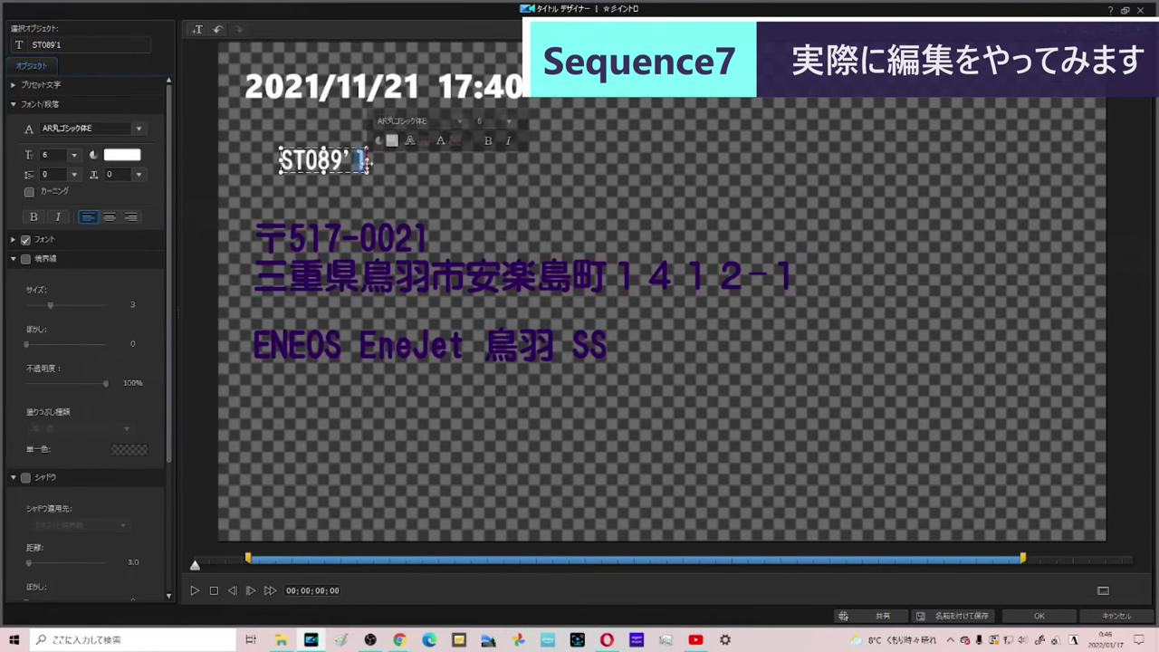
key("BackSpace")
key("BackSpace")
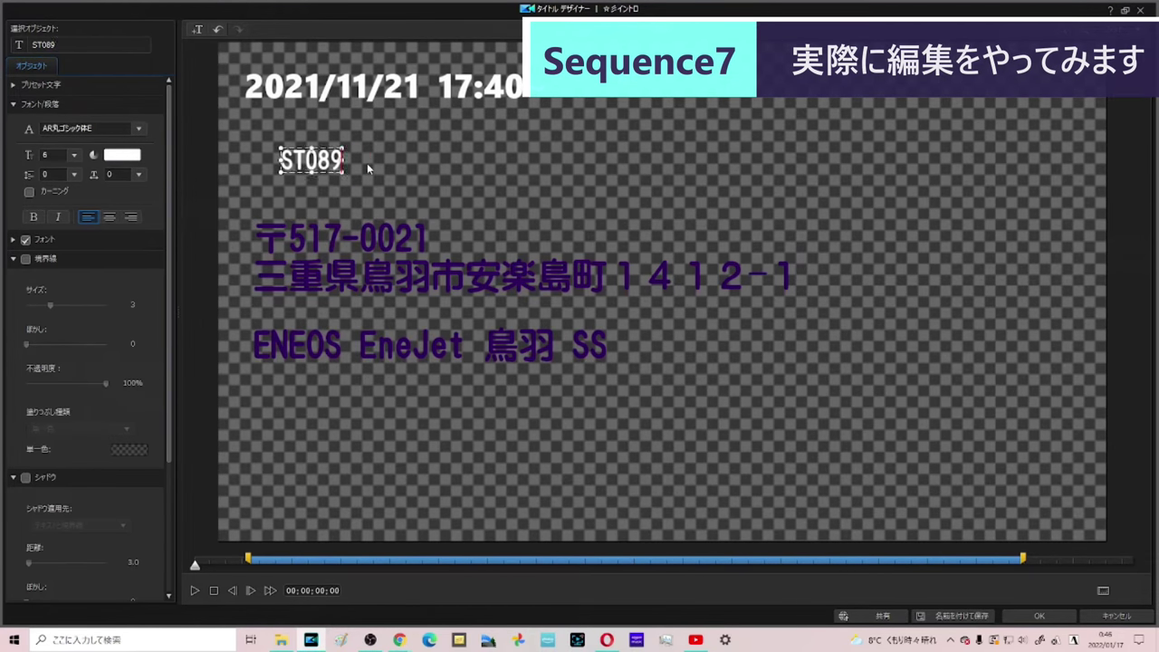
Step: Replace the title's whole location text with the copied station address, putting the postal code on its own line and leaving a blank line underneath
left_click(374, 237)
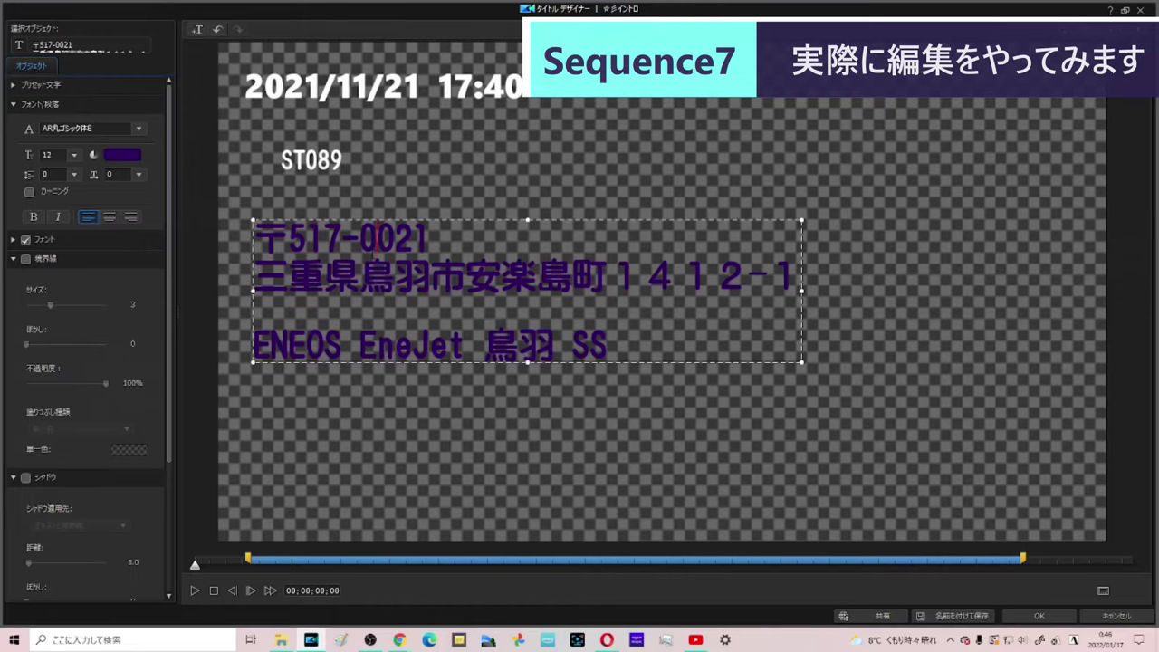
key("ctrl+a")
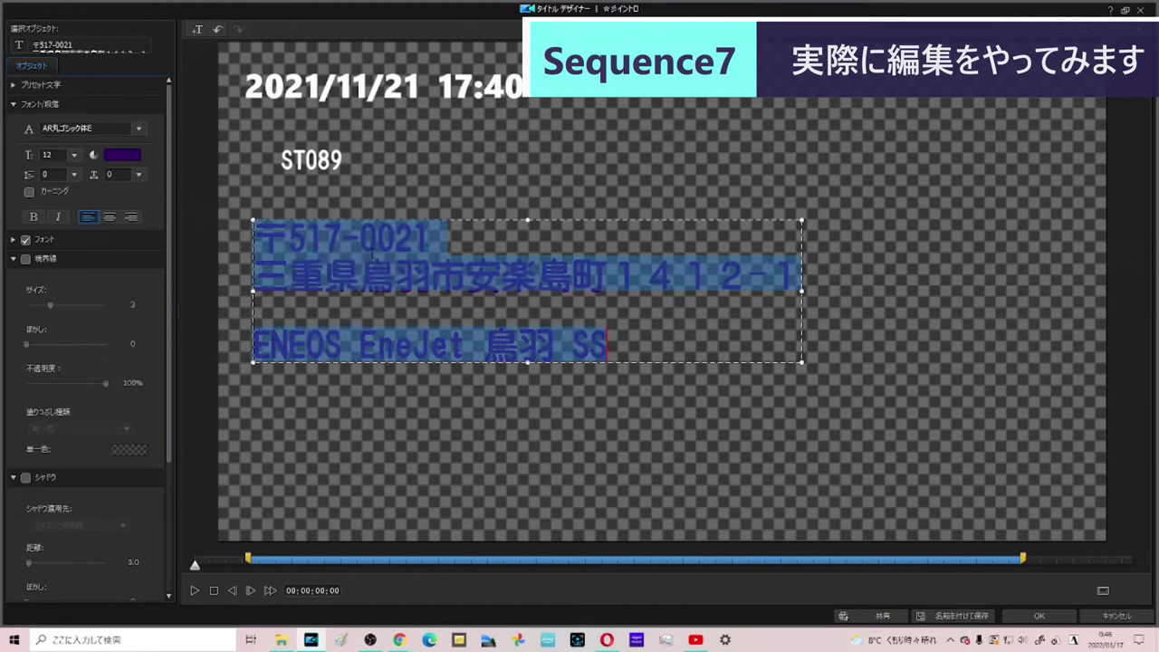
type("〒453-0000 愛知県名古屋市中村区八田町長田")
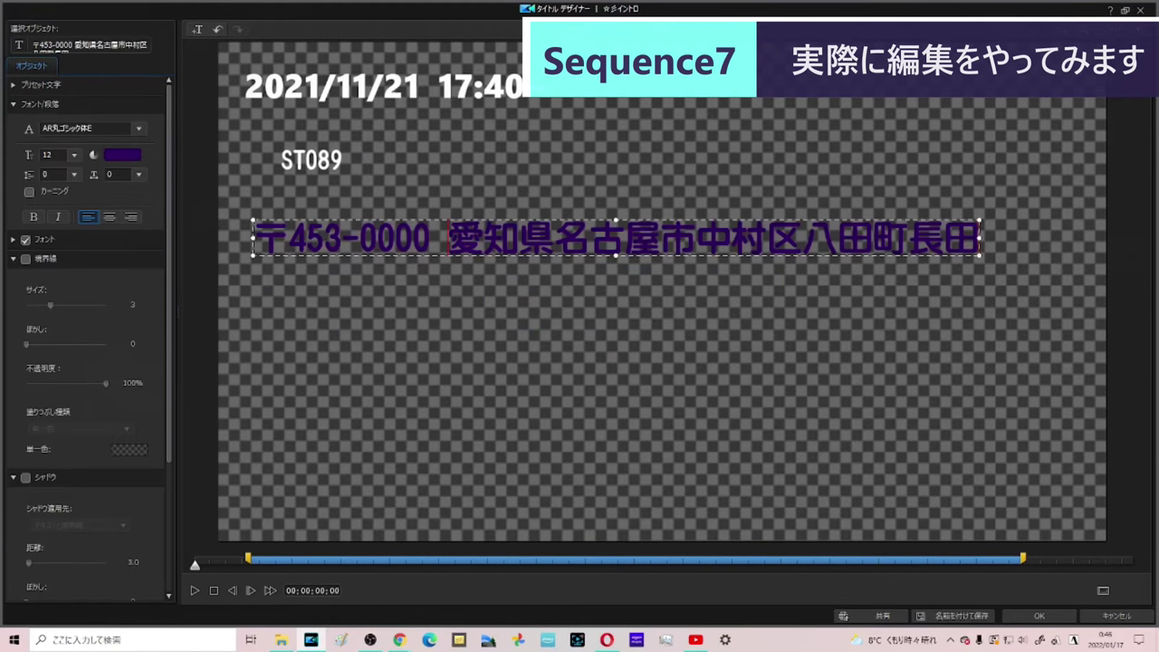
key("Return")
key("End")
key("Return")
key("Return")
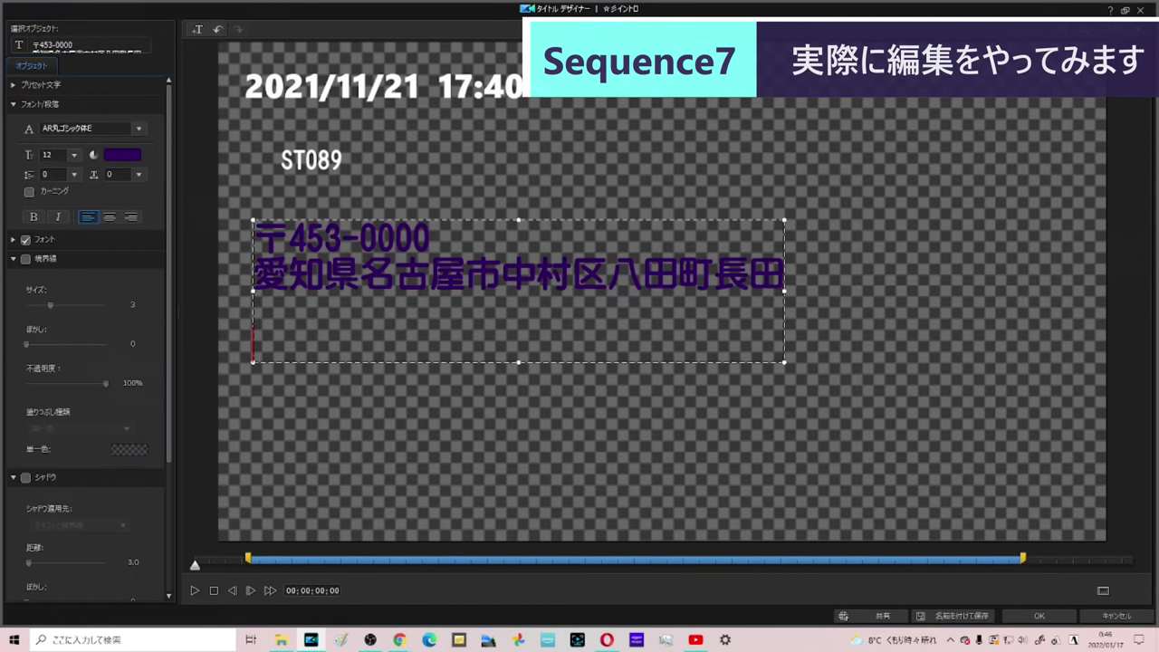
Step: Enter 近鉄八田駅前 as the last line beneath the address, with the preview at 00:00:03:08, and apply the title changes
left_click(323, 273)
left_click(808, 562)
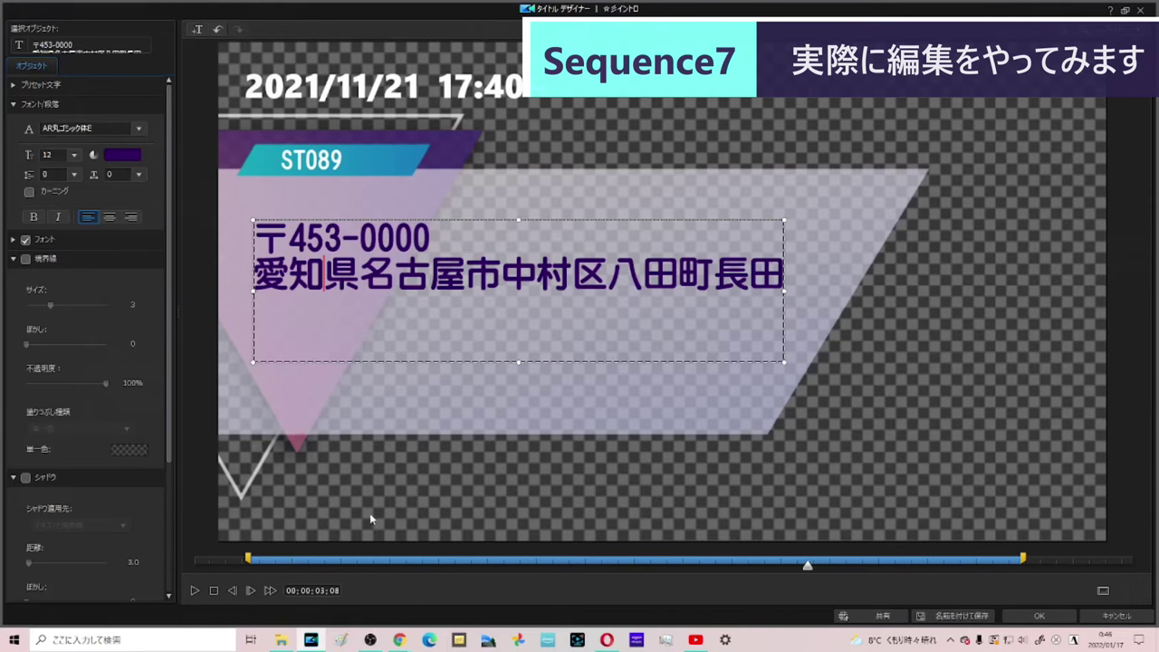
left_click(376, 339)
type("kintetsu")
key("space")
key("Return")
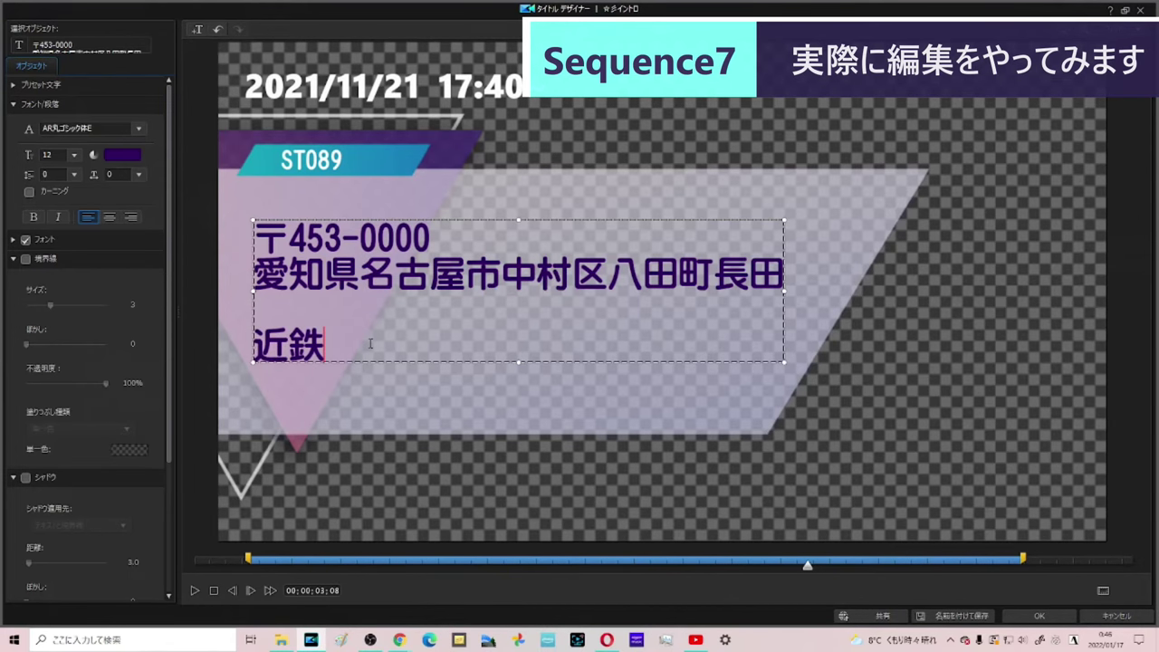
type("hatta")
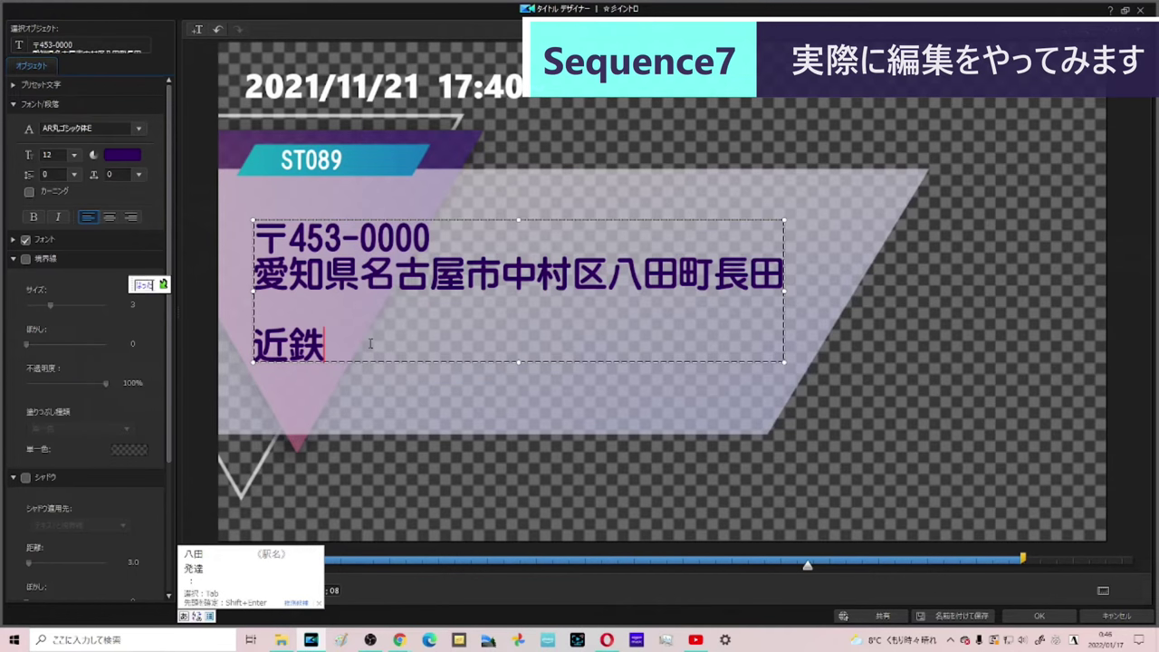
key("space")
key("Return")
type("eki")
key("space")
key("Return")
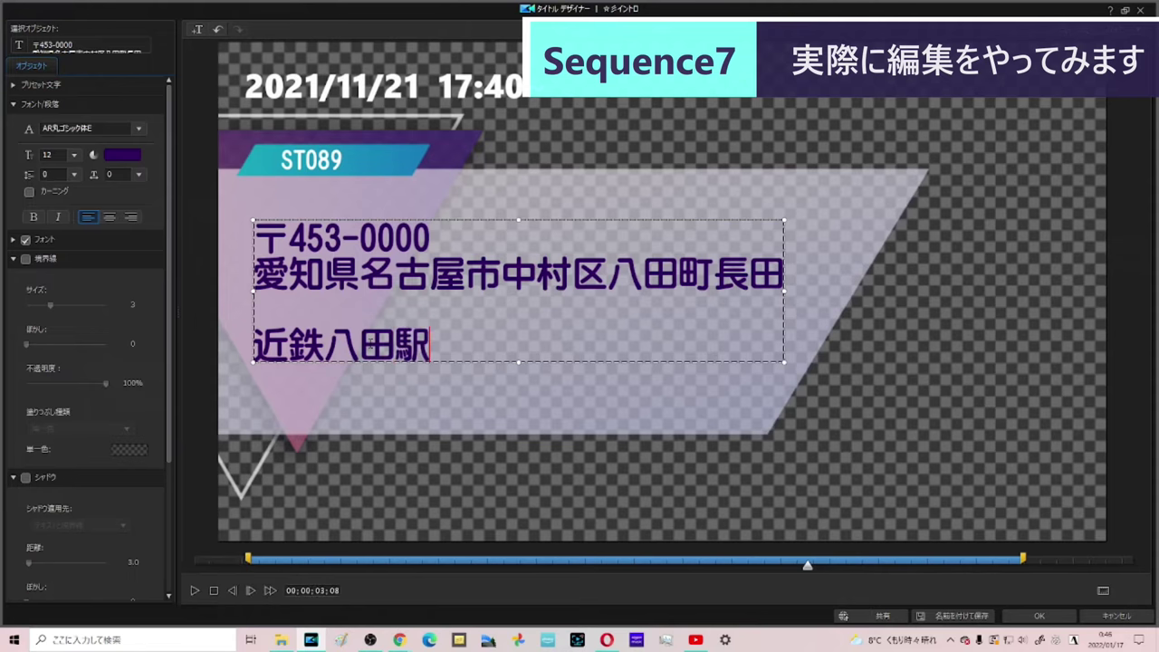
type("mae")
key("space")
key("Return")
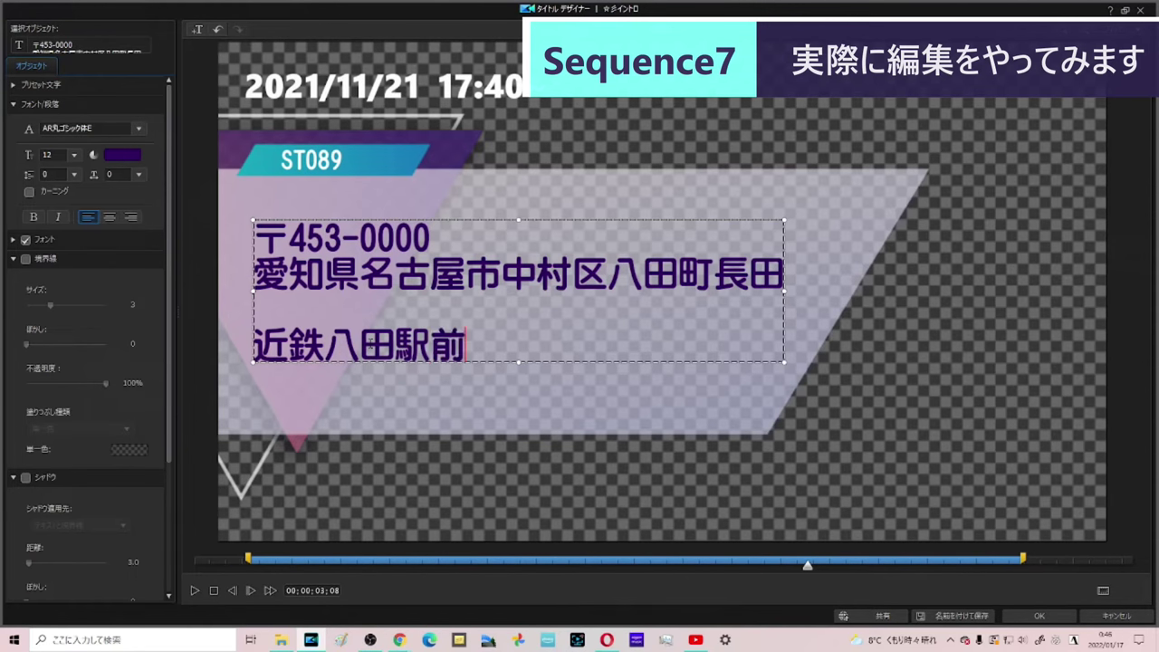
left_click(1031, 617)
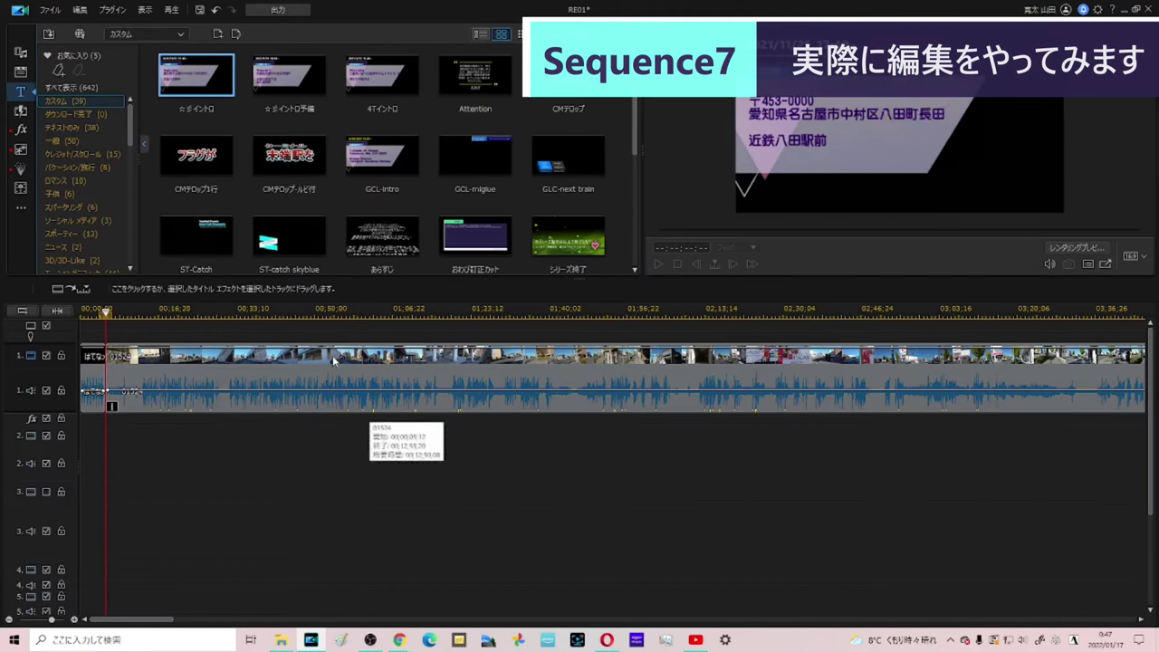
Step: Change the date line of the ☆彡イントロ title to 2021/11/28 12:15~ and apply the title changes
right_click(333, 360)
left_click(414, 588)
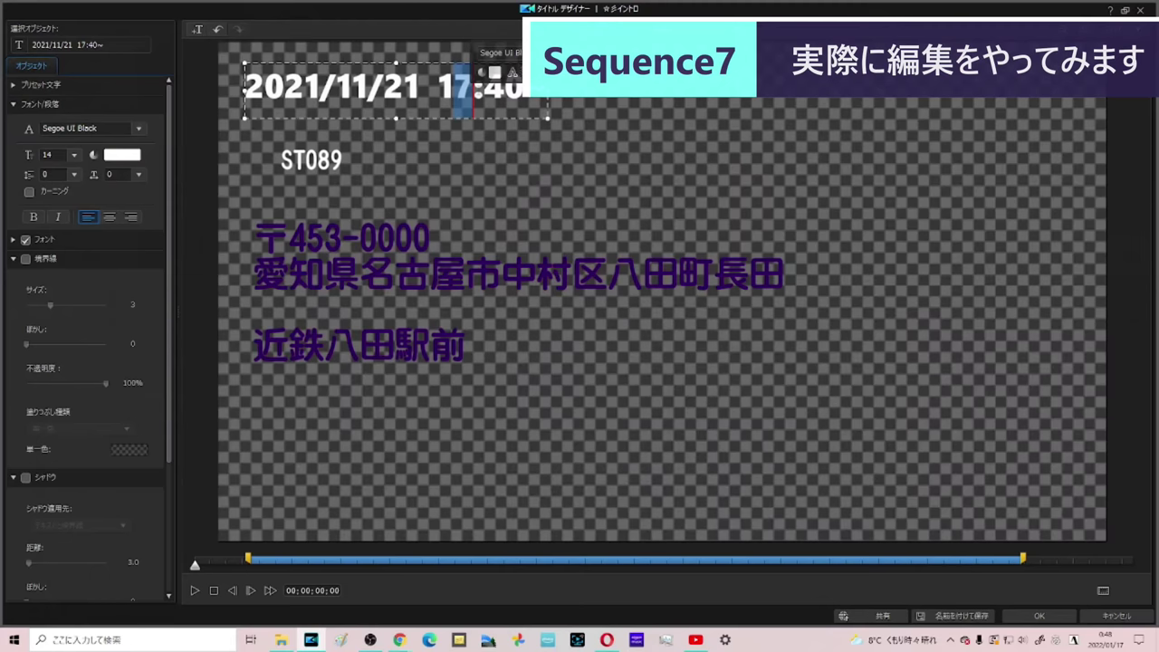
type("2021/11/21 12:40")
key("Right")
key("shift+Right")
key("shift+Right")
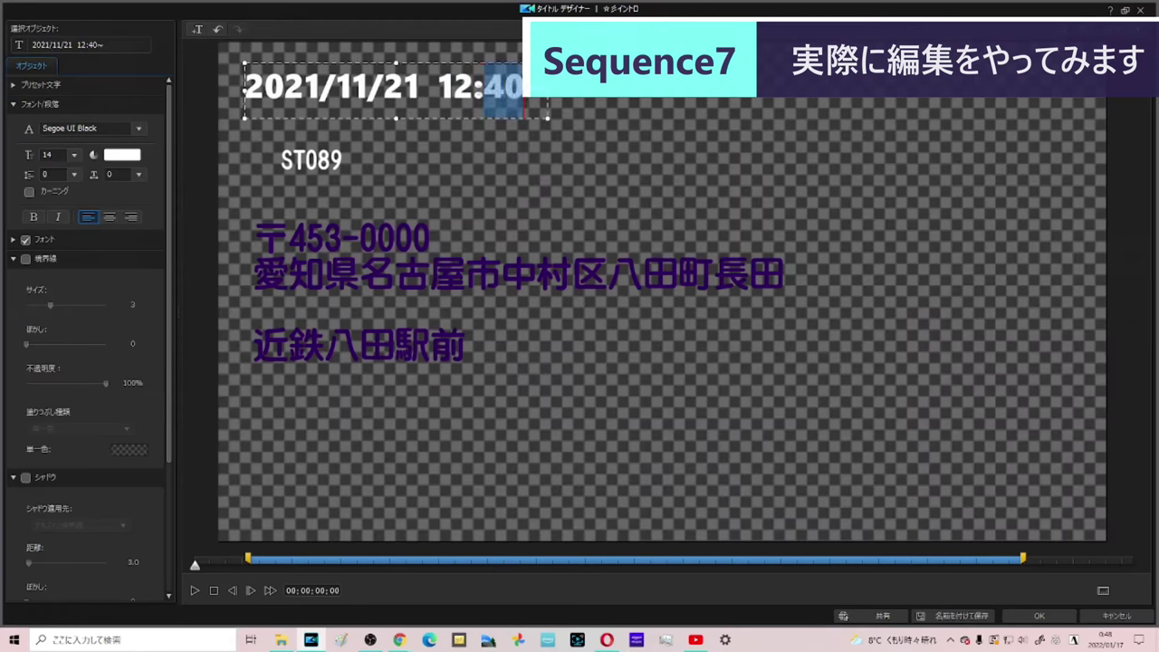
type("15")
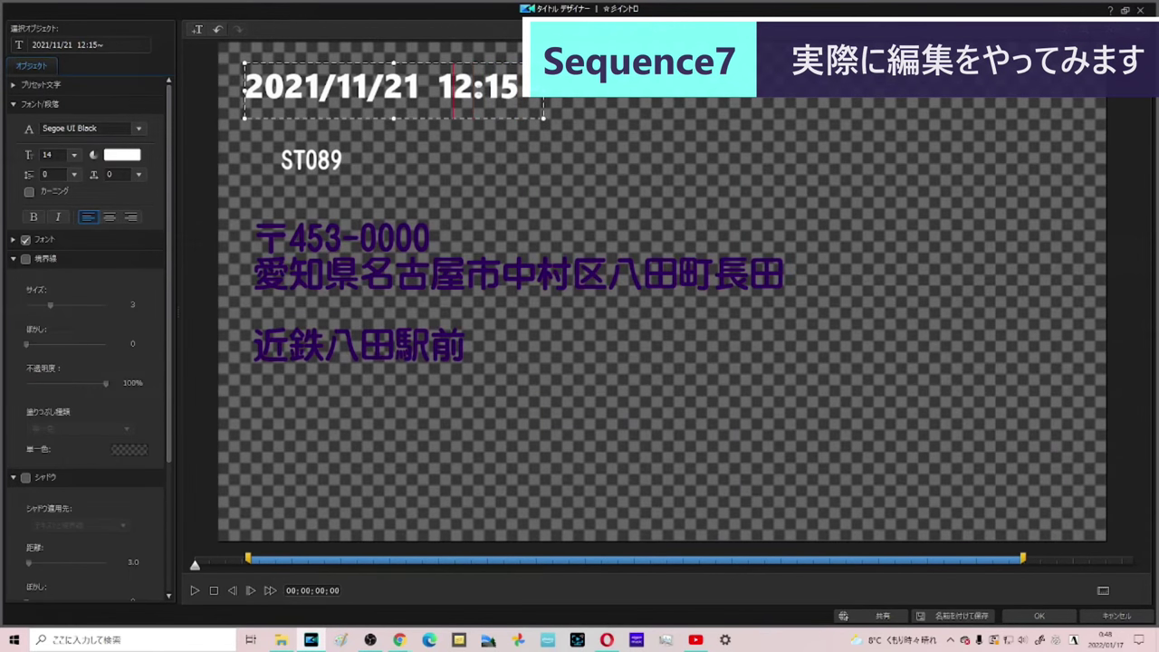
key("shift+Right")
key("shift+Right")
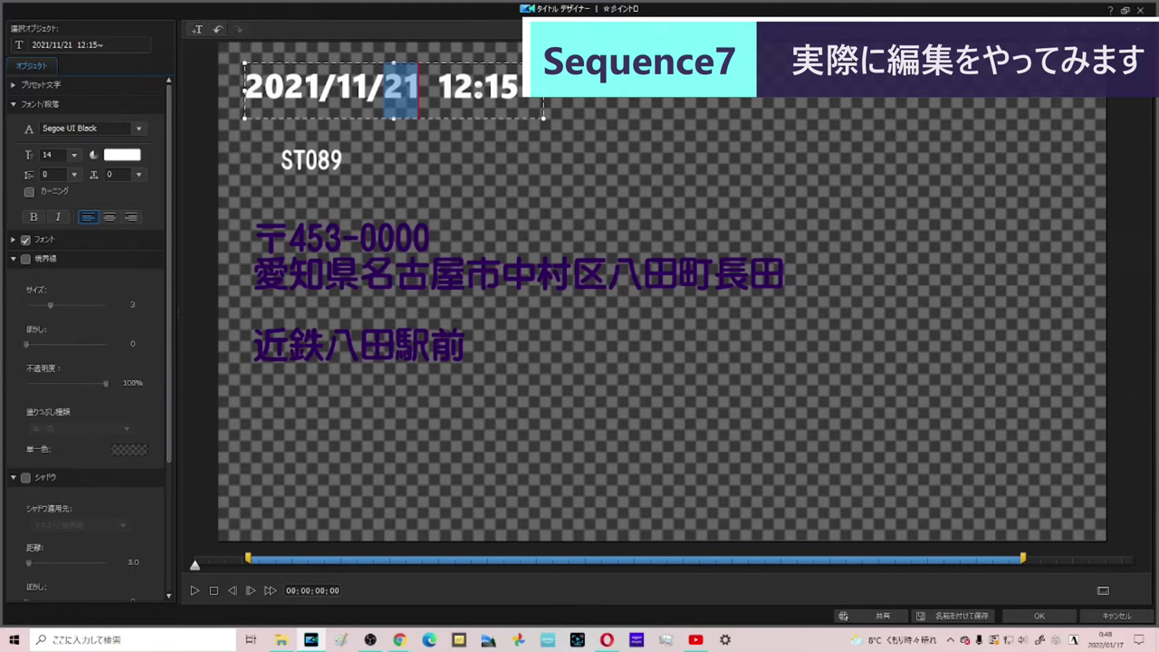
type("28")
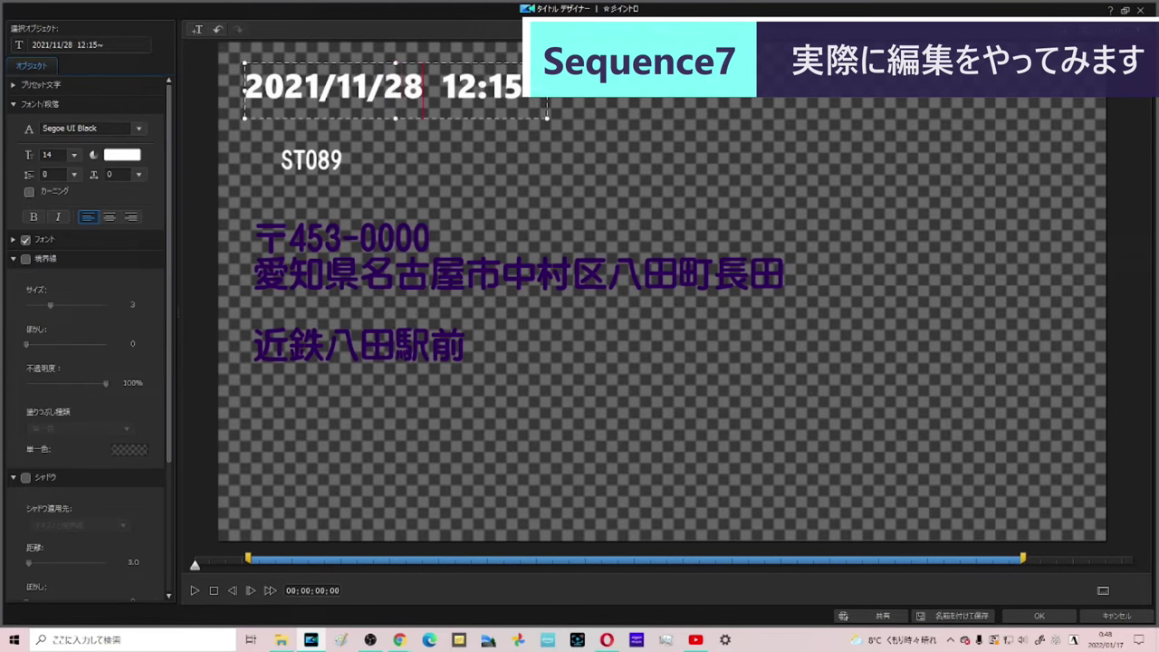
left_click(1041, 616)
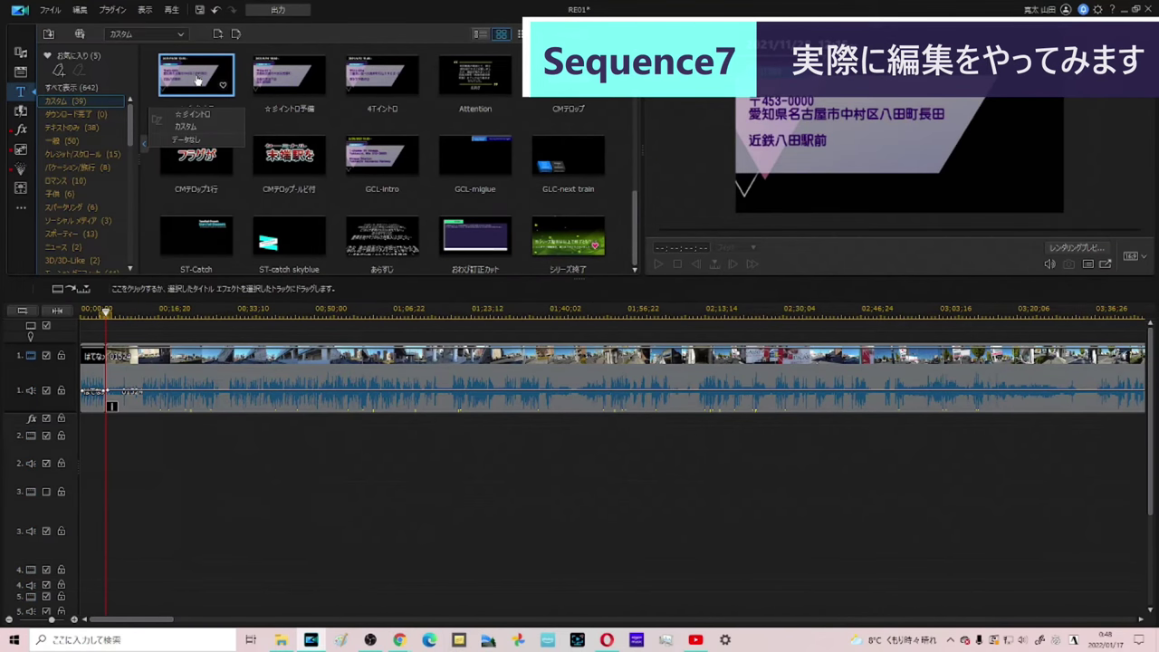
Step: Place the ☆彡イントロ title on video track 3 at the start of the 01524 clip and enable that track
left_click_drag(195, 82, 115, 498)
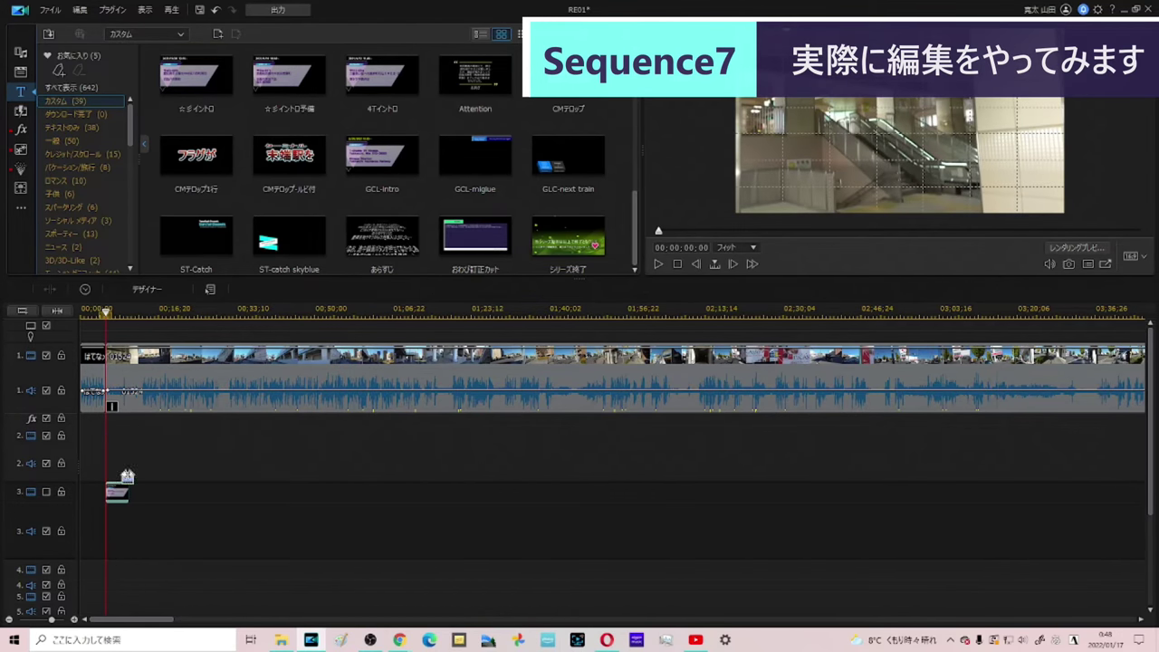
left_click(131, 357)
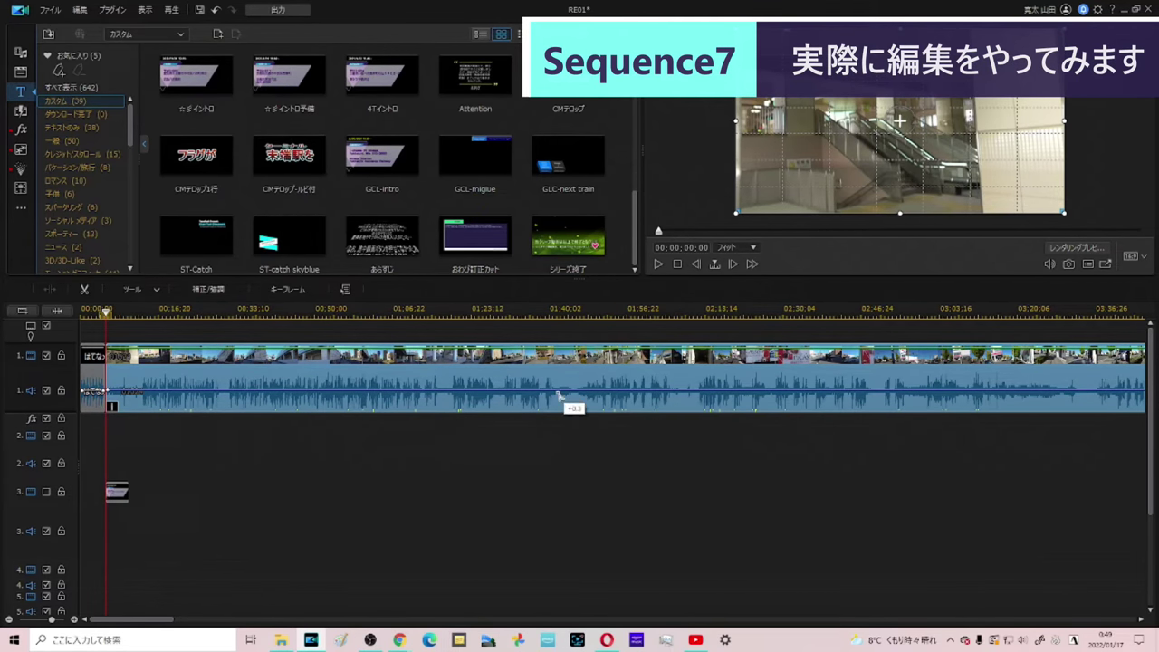
key("space")
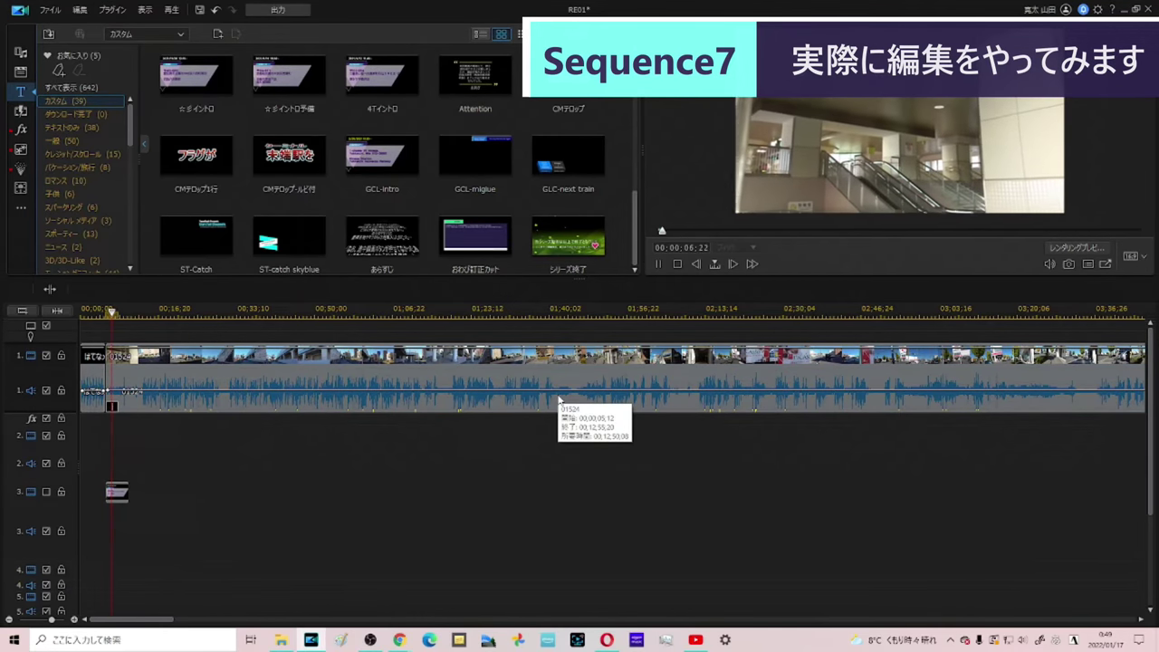
key("space")
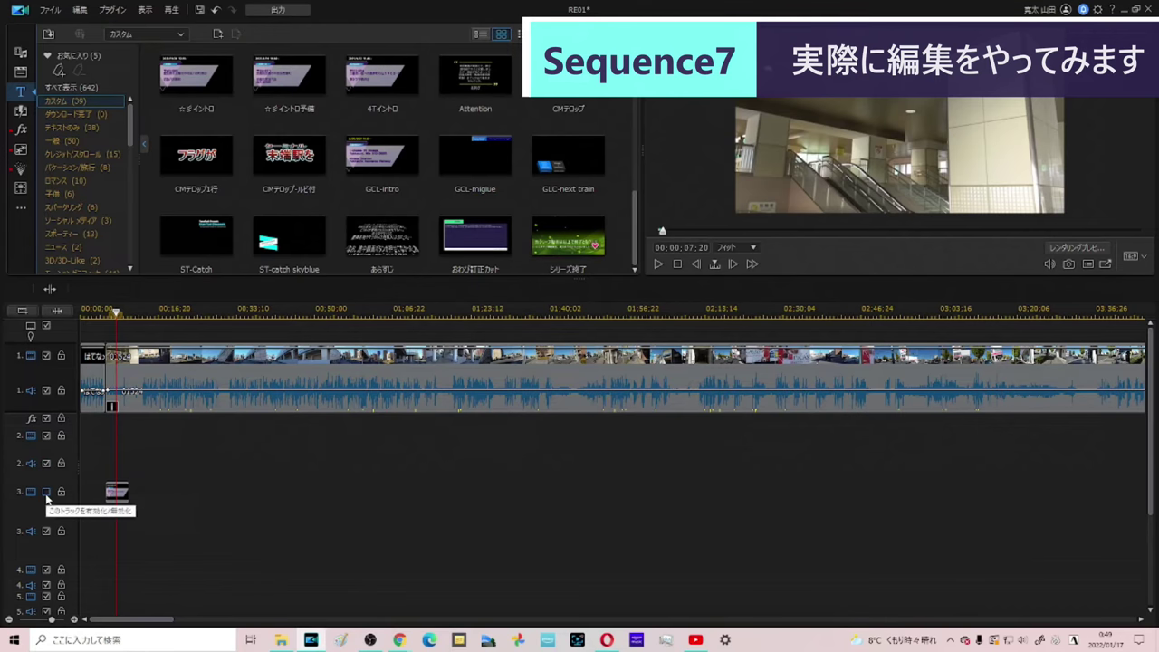
left_click(47, 494)
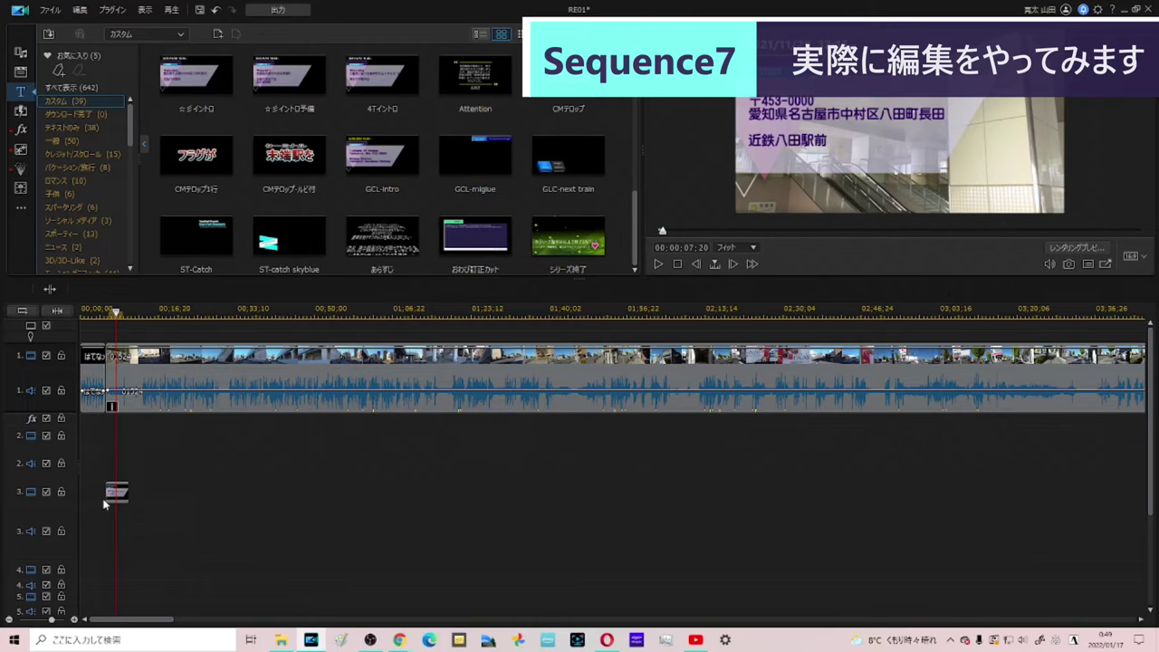
Step: Play the opening of the 01524 clip to preview the intro title over the footage
left_click(162, 391)
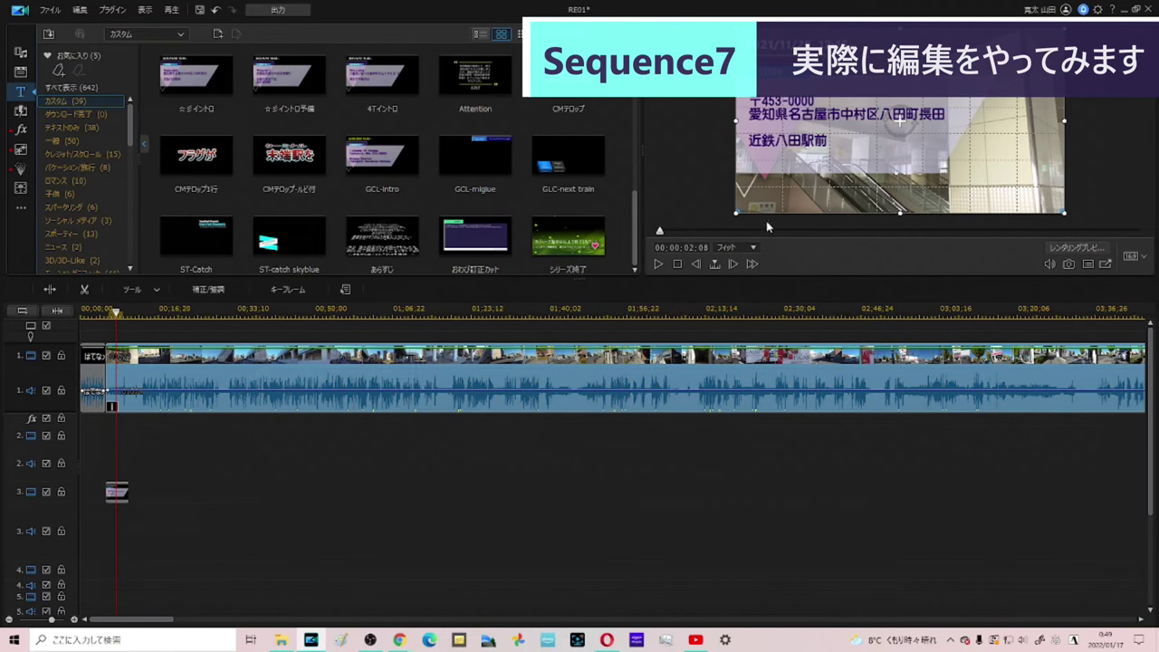
left_click(658, 263)
left_click(83, 508)
key("space")
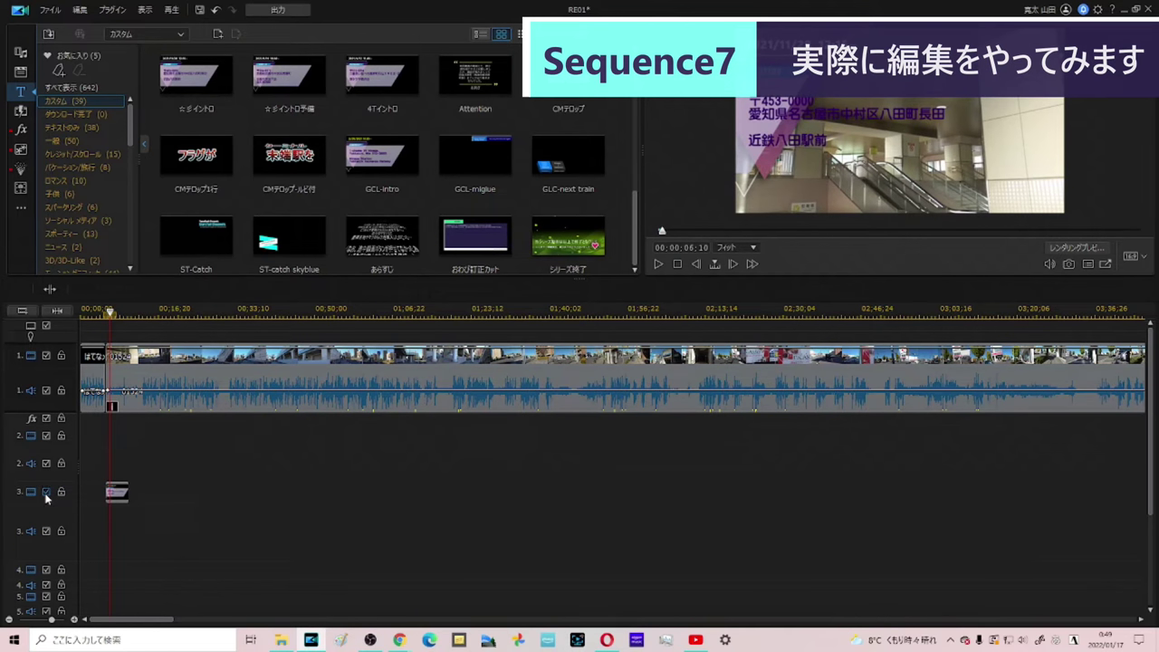
Step: Toggle video track 3 off and on to compare the picture with and without the intro title, and resume playback
left_click(47, 494)
left_click(46, 493)
left_click(46, 493)
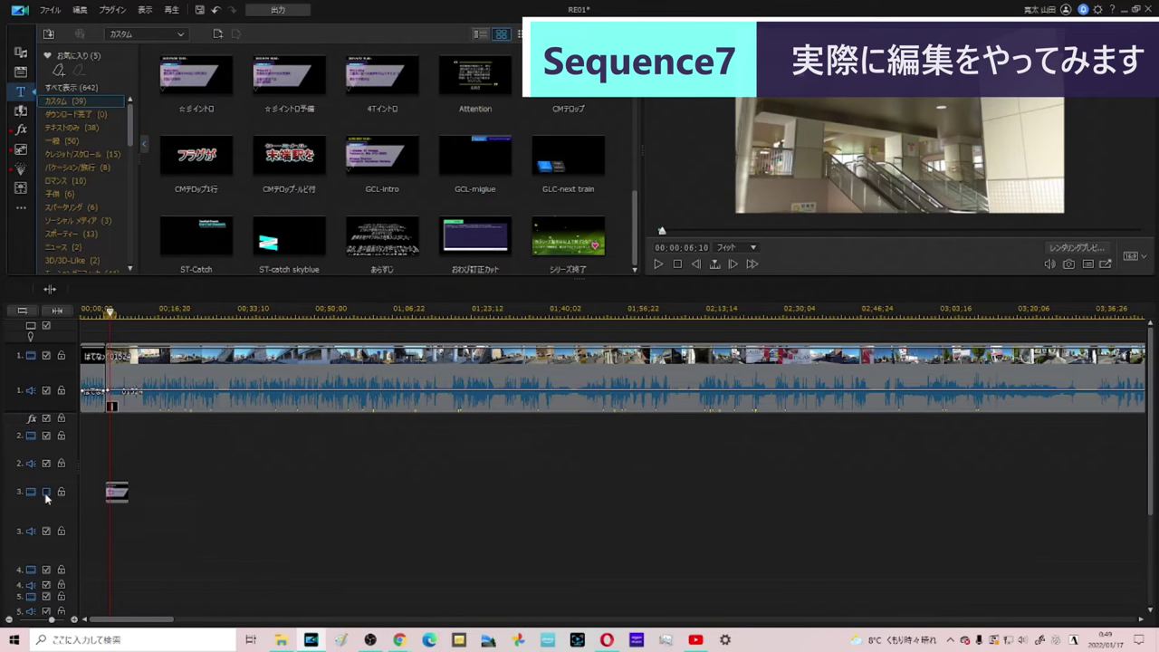
left_click(46, 493)
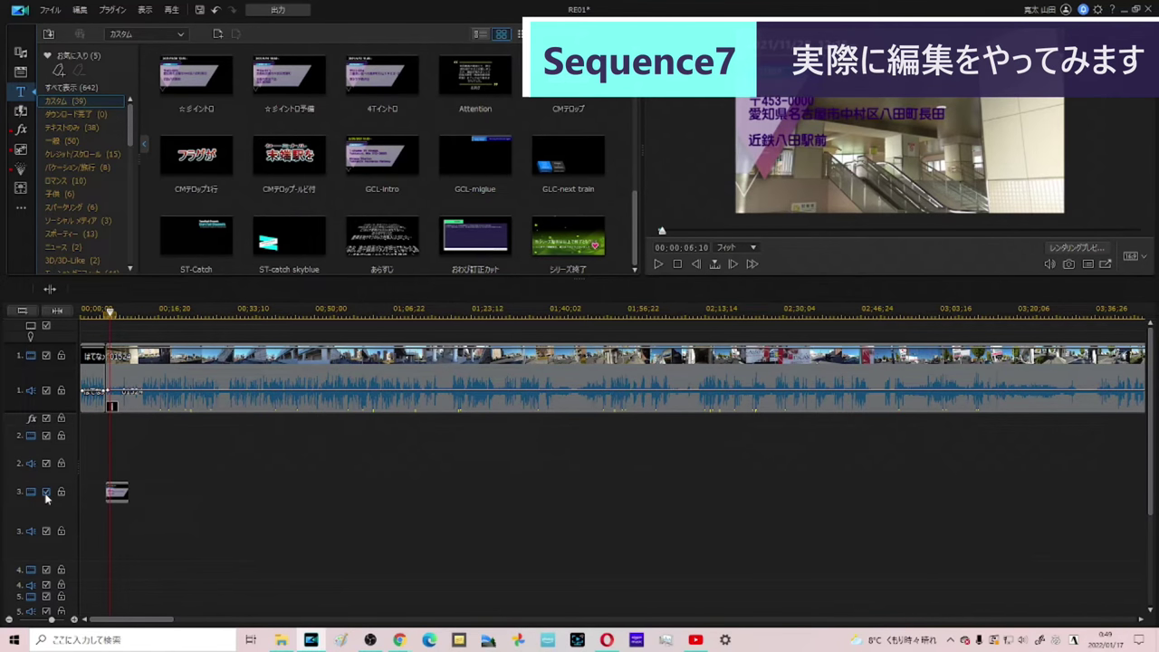
key("space")
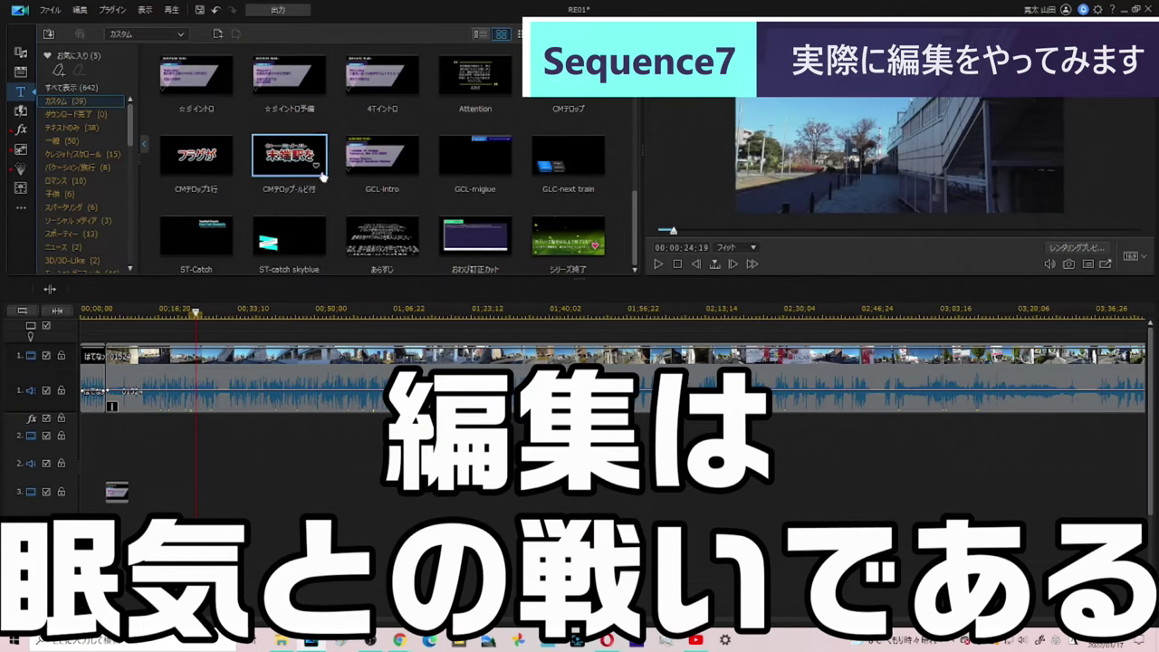
Step: Find the 右上進捗 title, try it on video track 3 right after the intro title, and delete it from the timeline
scroll(445, 181, "down", 1)
scroll(445, 172, "up", 3)
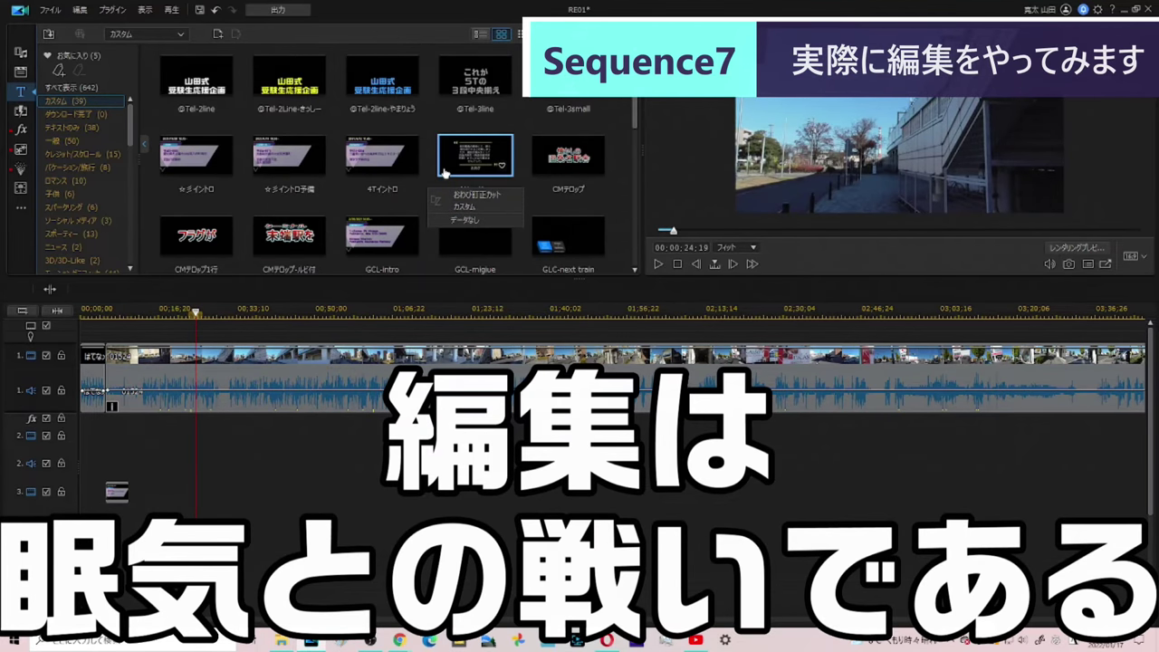
scroll(445, 173, "down", 8)
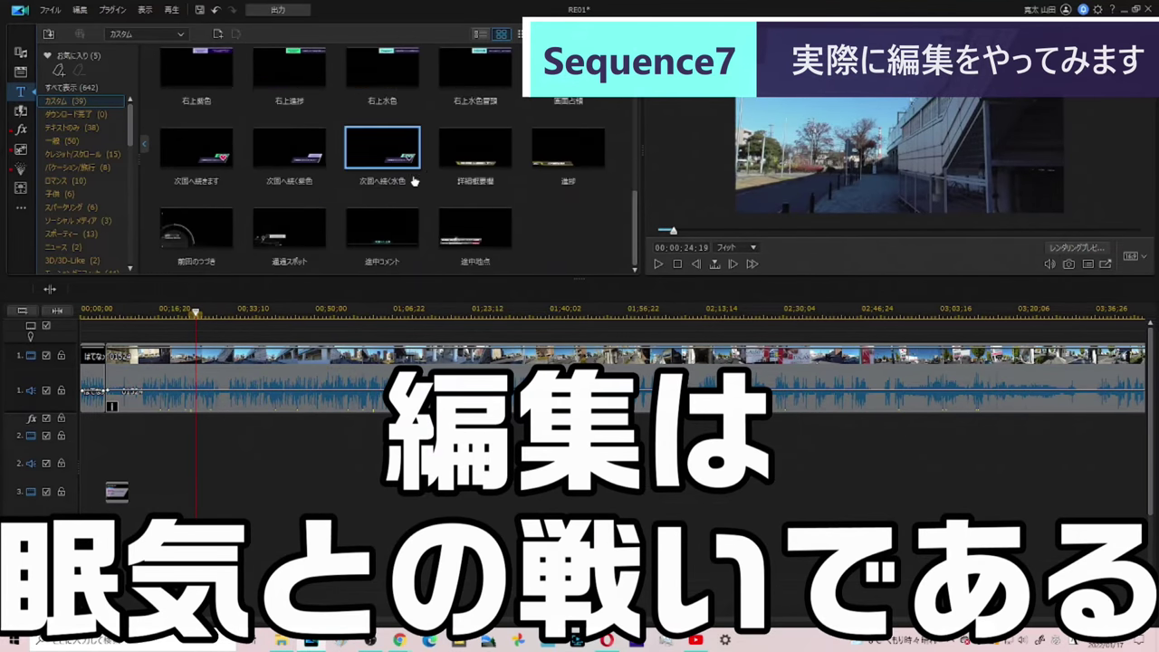
scroll(308, 194, "up", 3)
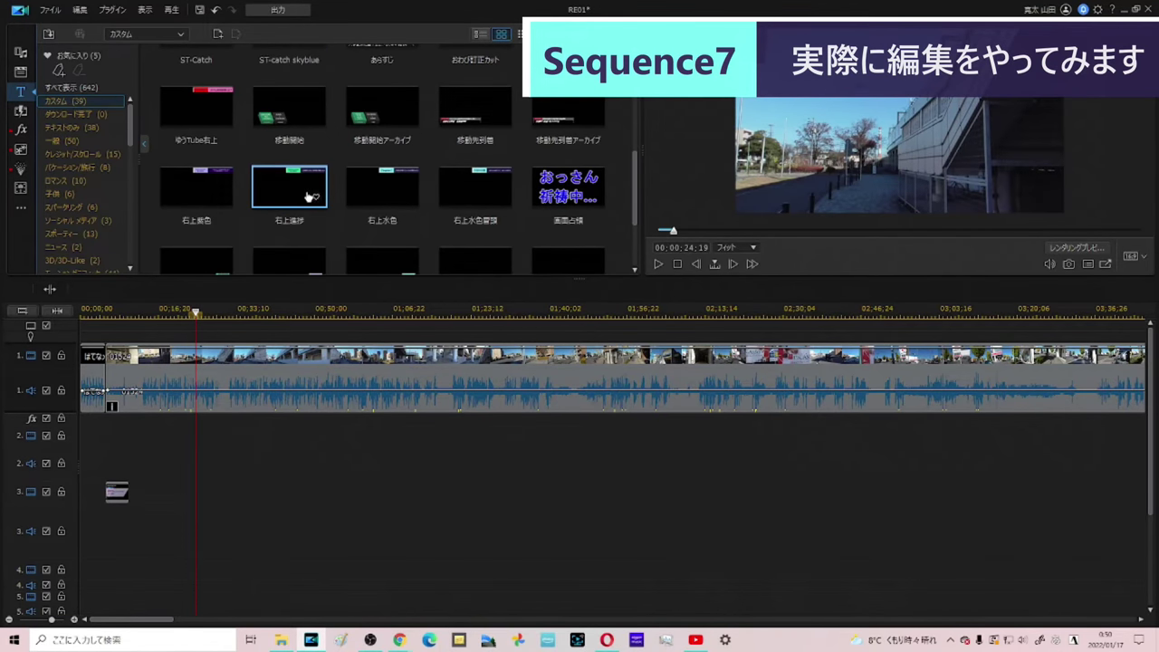
left_click(291, 185)
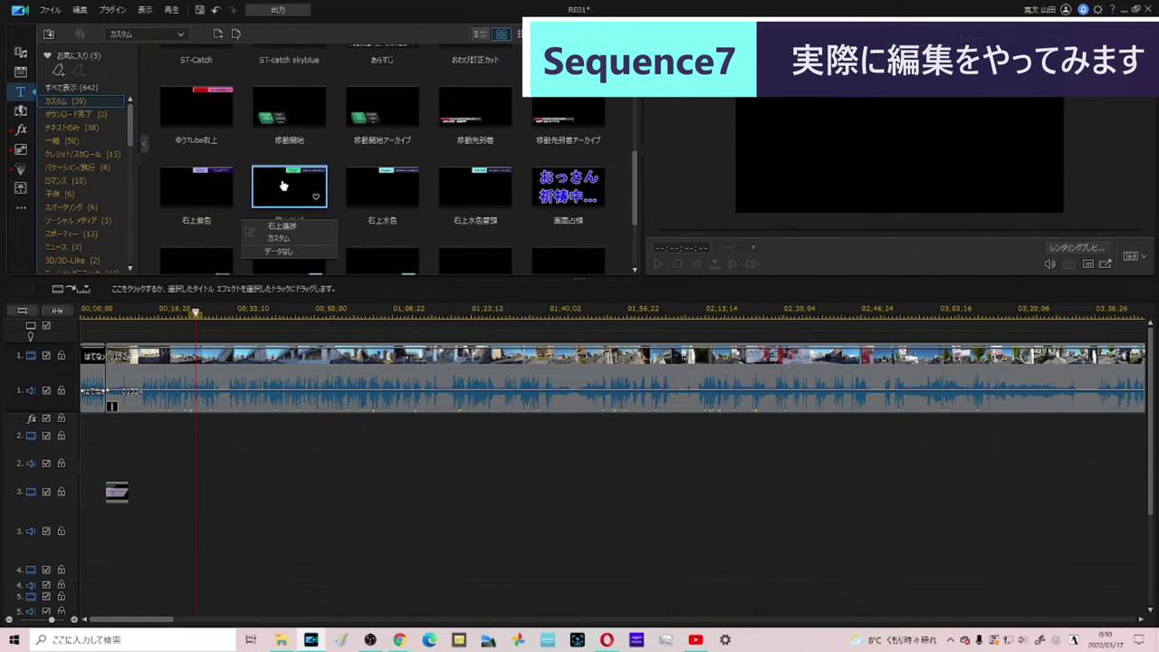
left_click_drag(298, 178, 136, 495)
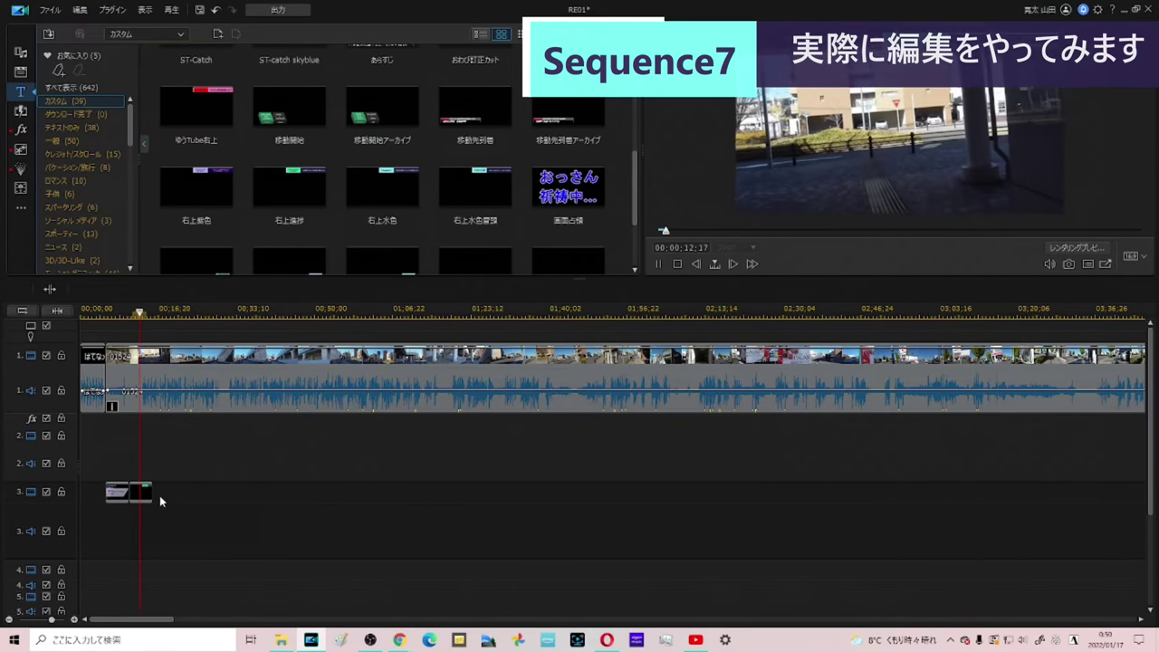
left_click(150, 493)
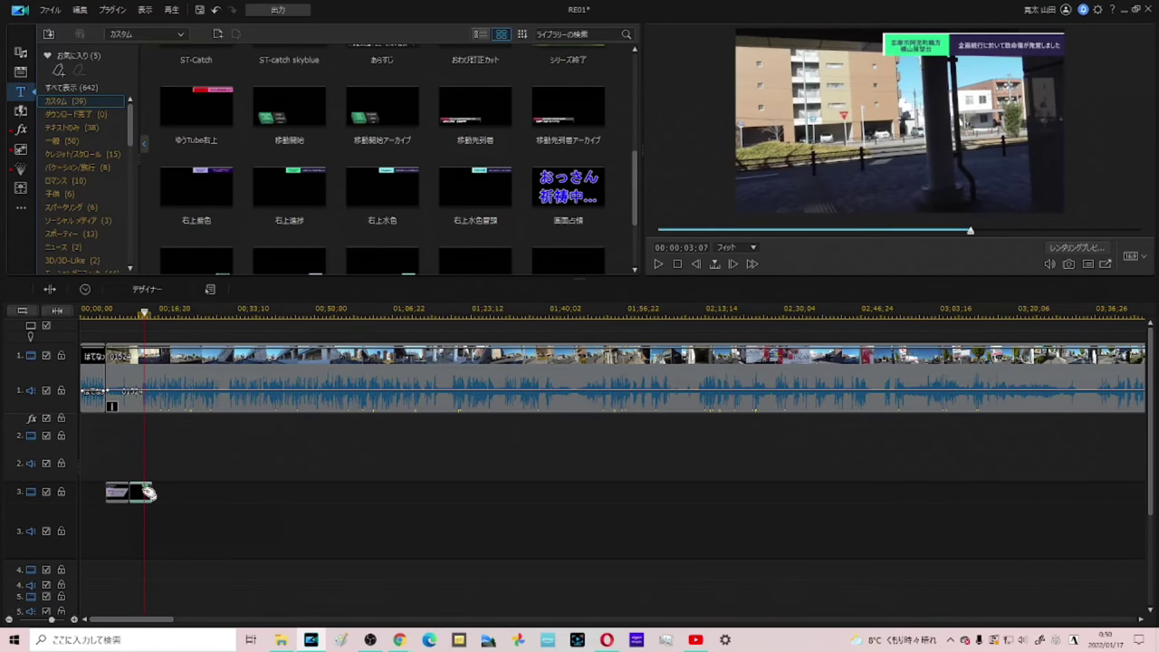
key("Delete")
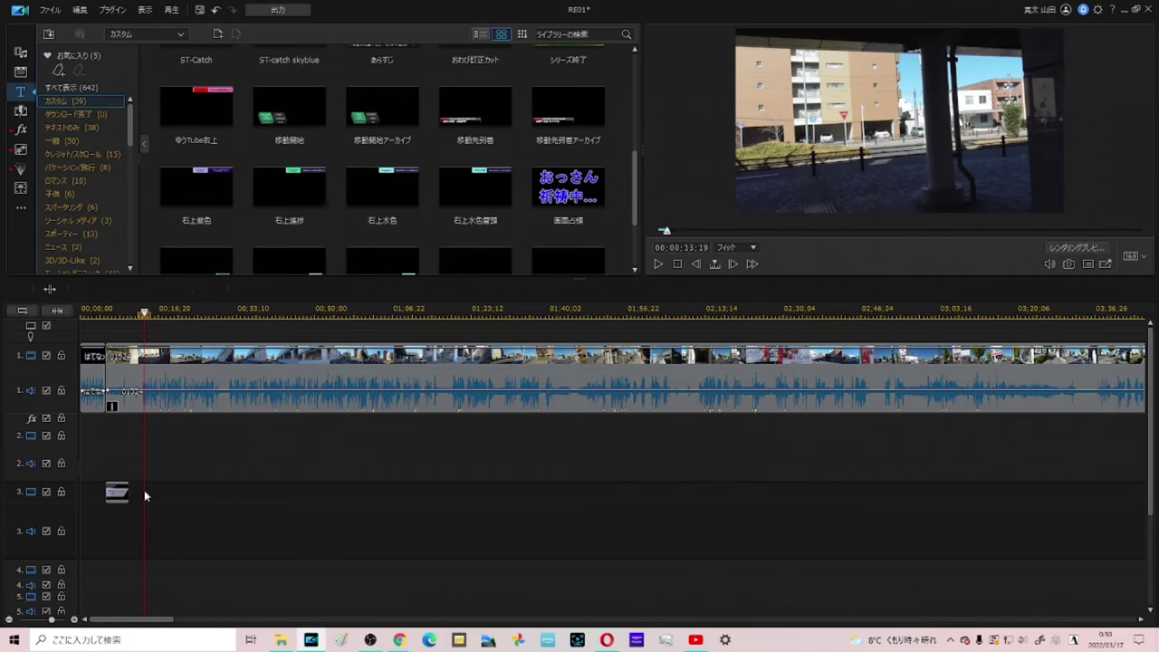
Step: Open the 右上進捗 template in the Title Designer and replace the green box's text with the pasted address shortened to 名古屋市中村区
left_click(273, 184)
double_click(276, 179)
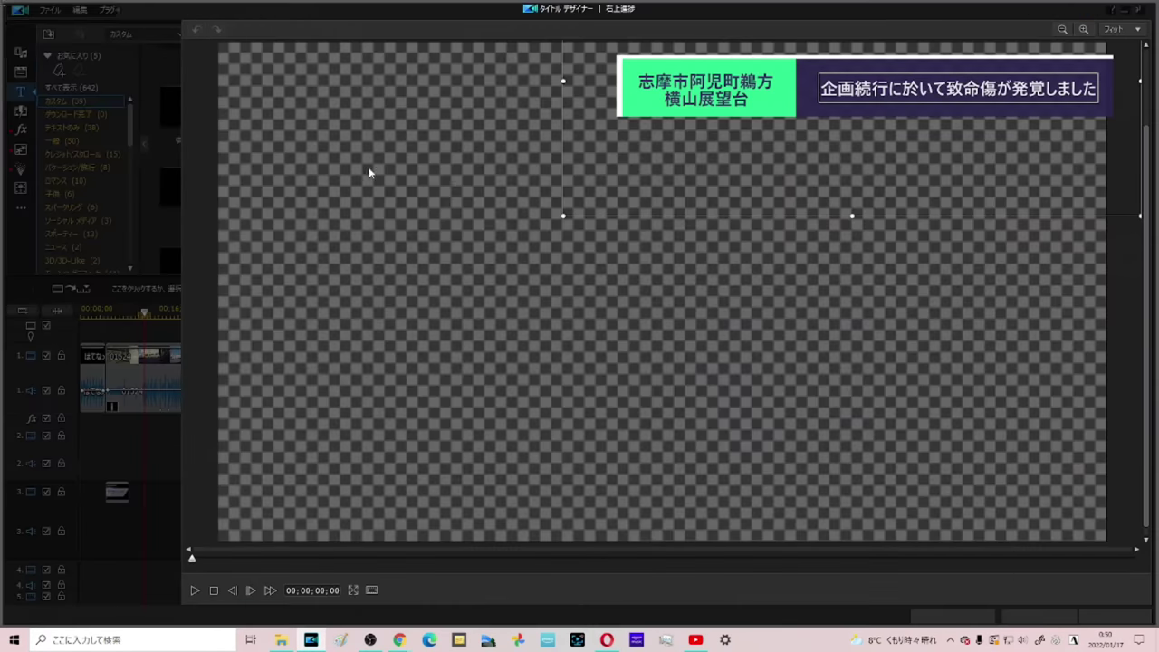
left_click(730, 83)
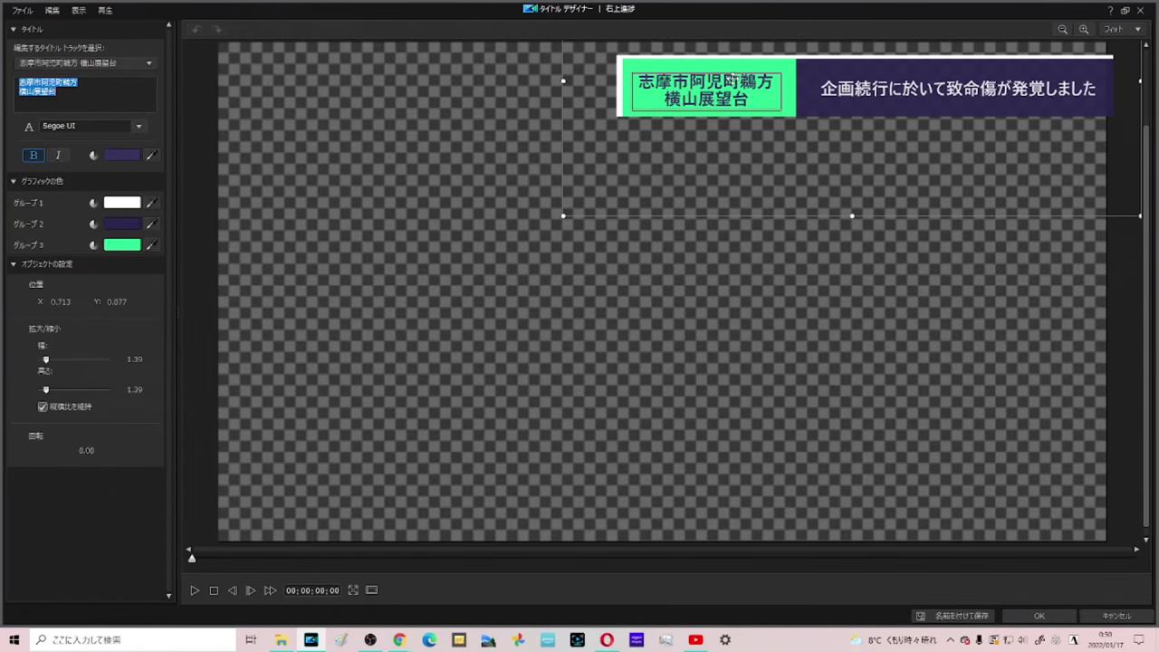
type("〒453-0000 愛知県名古屋市中村区八田町長田")
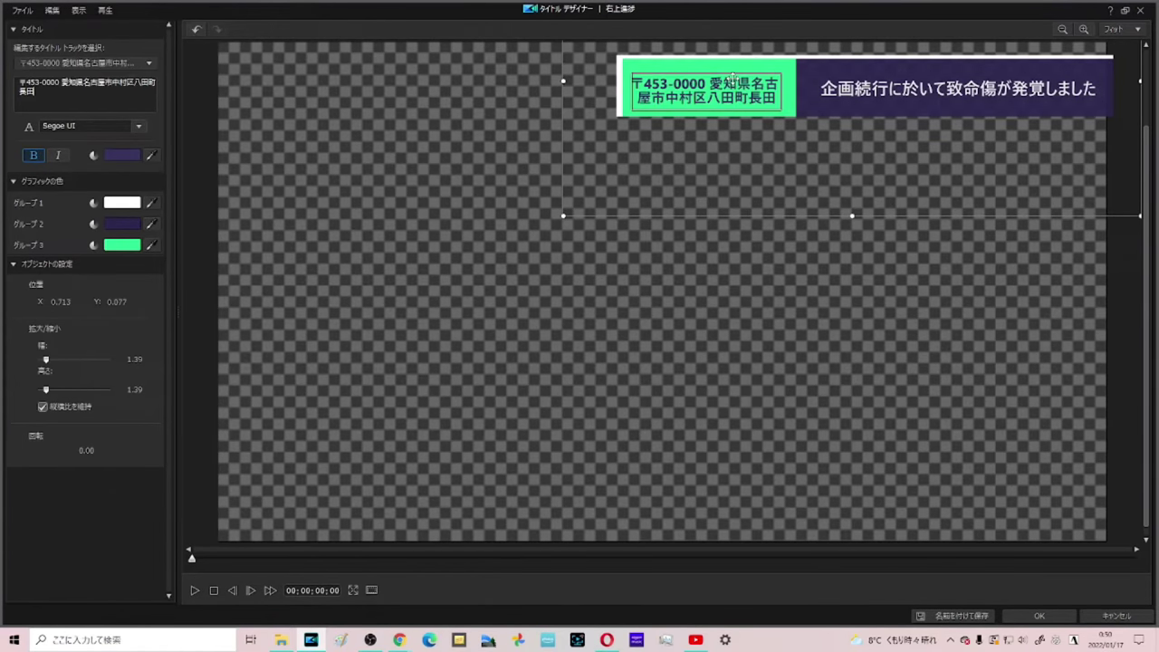
key("BackSpace")
key("BackSpace")
key("BackSpace")
key("BackSpace")
key("BackSpace")
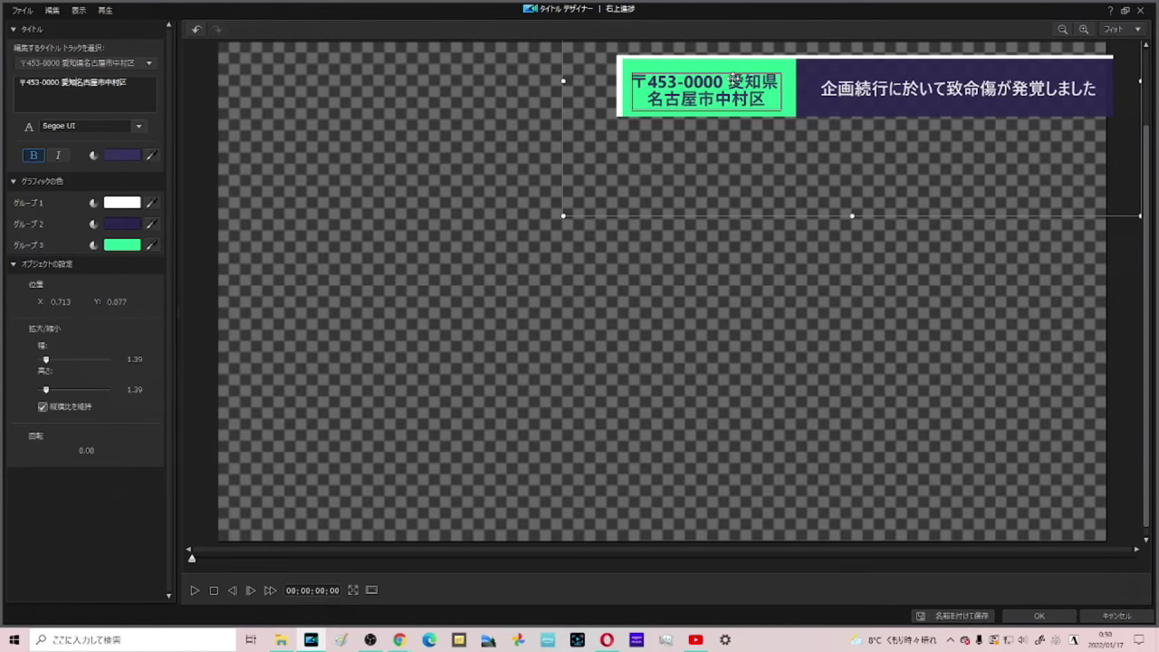
key("BackSpace")
key("BackSpace")
key("BackSpace")
key("BackSpace")
key("BackSpace")
key("BackSpace")
key("BackSpace")
key("BackSpace")
key("BackSpace")
key("BackSpace")
key("BackSpace")
key("BackSpace")
key("BackSpace")
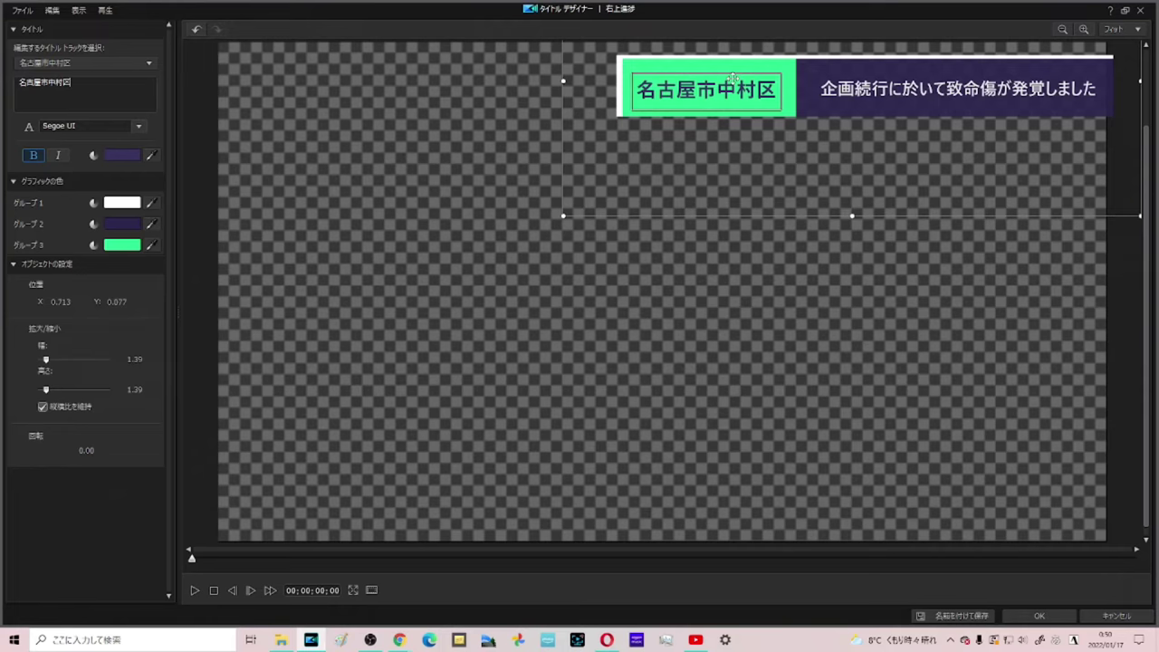
Step: Add 近鉄八田駅前 as the second line of the green box's text
key("Return")
type("近鉄")
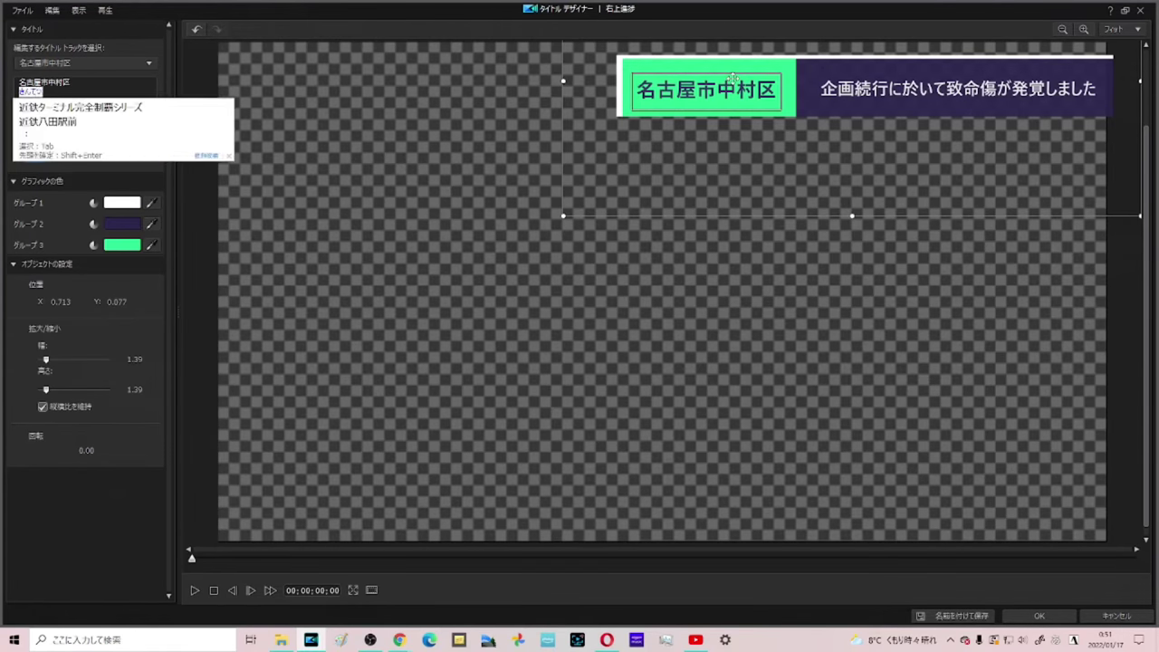
type("hatsuekimae")
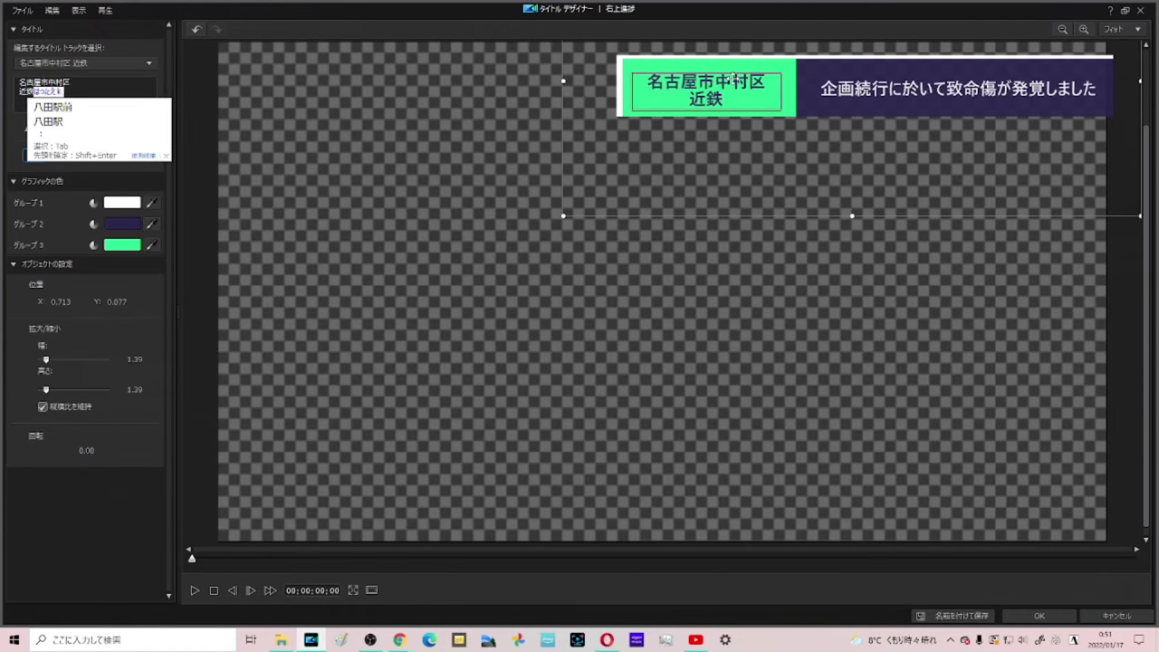
key("Tab")
key("Return")
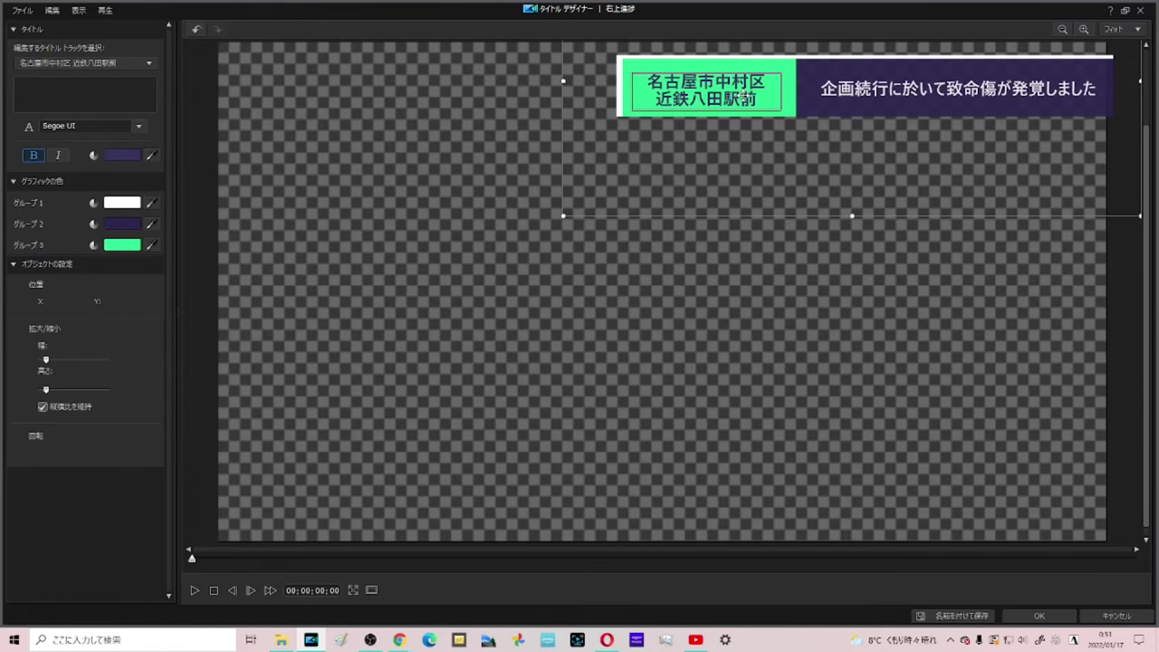
key("ctrl+a")
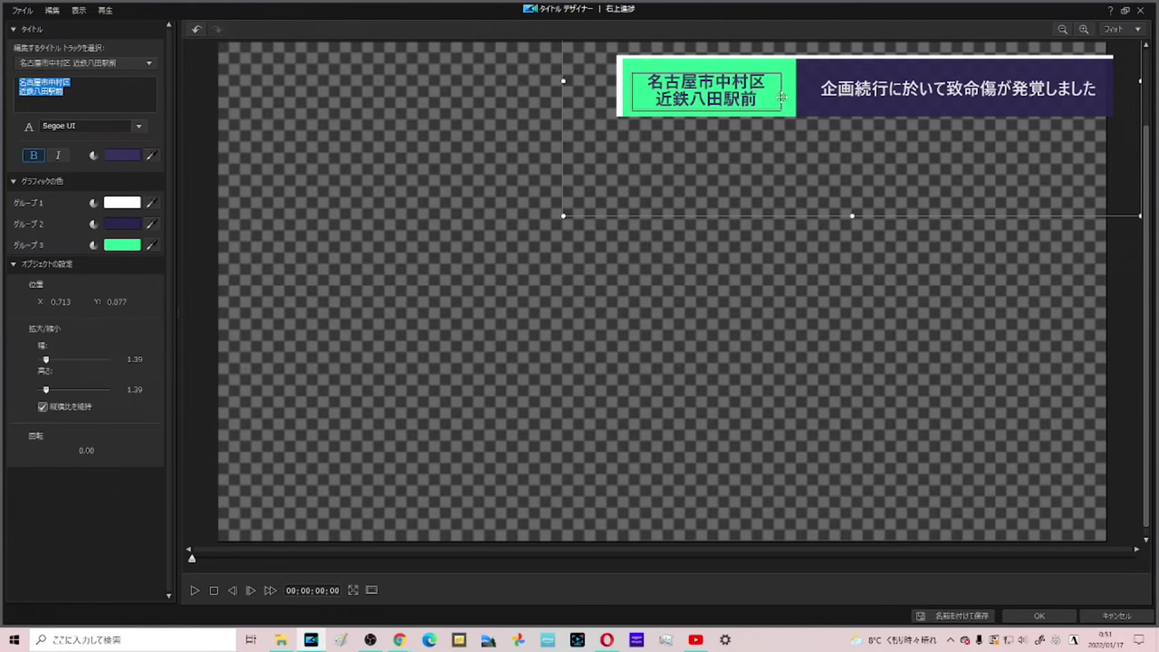
Step: Move the whole 右上進捗 title slightly inward and down to about X 0.706, Y 0.094
left_click(920, 89)
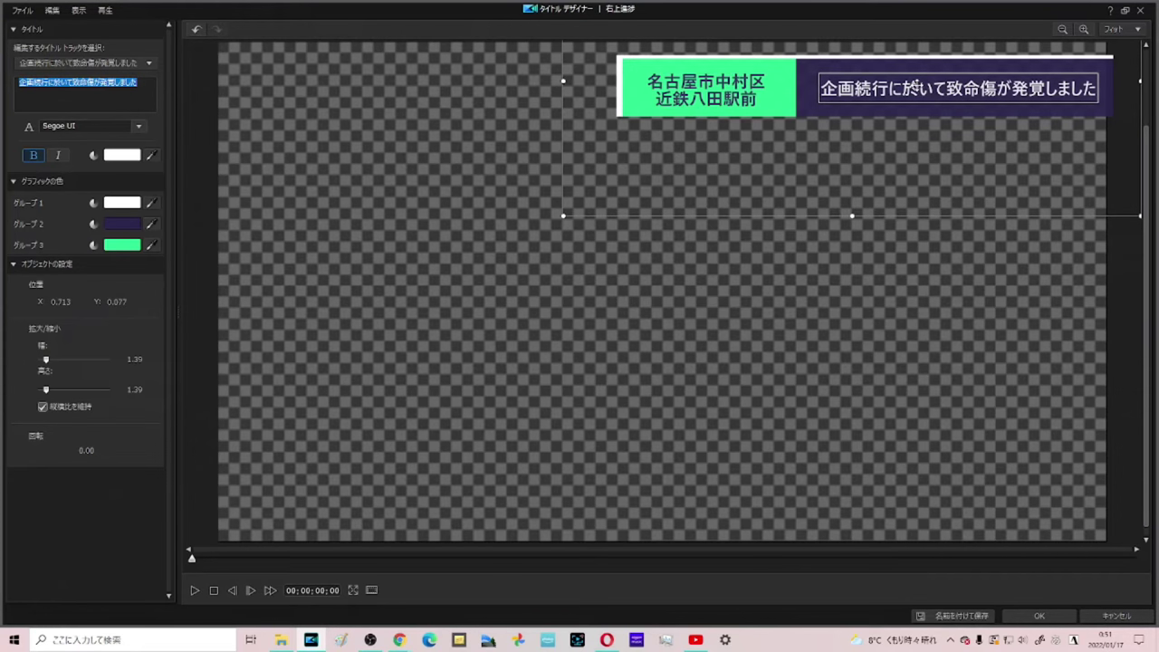
left_click_drag(942, 79, 936, 84)
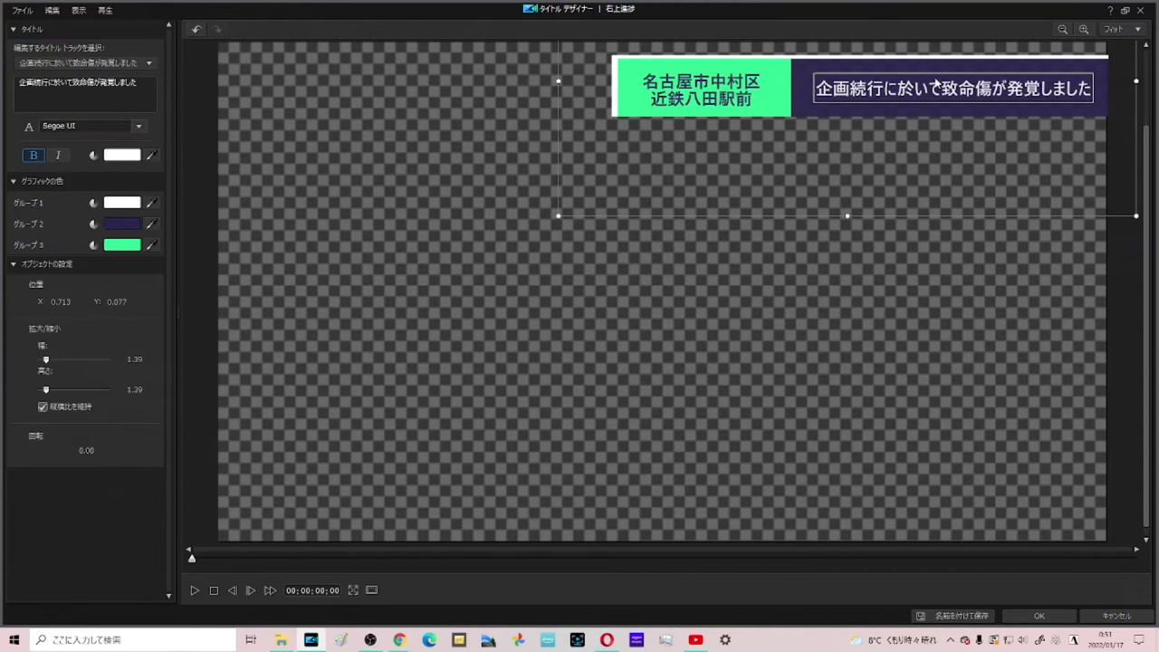
left_click(801, 104)
mouse_move(801, 104)
left_mouse_down()
mouse_move(771, 181)
mouse_move(618, 230)
mouse_move(688, 147)
mouse_move(804, 130)
mouse_move(775, 115)
mouse_move(800, 110)
left_mouse_up()
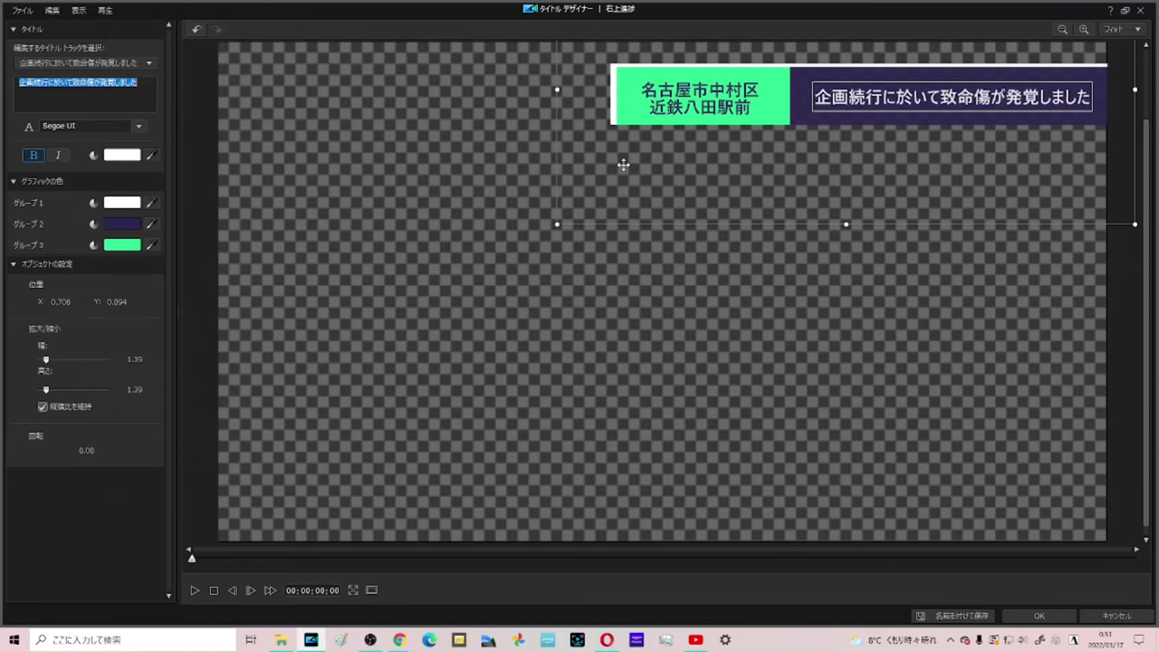
Step: Nudge the 右上進捗 title to X 0.707 and replace the purple box's text with 今回は久々の
left_click(833, 107)
left_click(809, 107)
left_click_drag(809, 109, 811, 109)
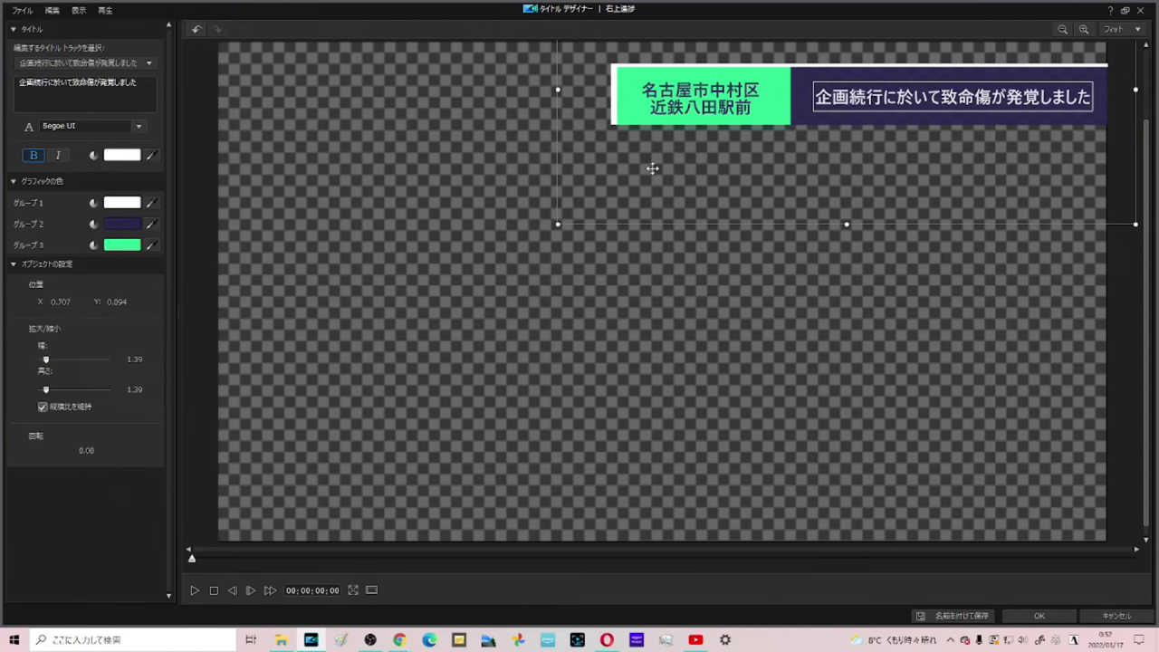
left_click(834, 106)
left_click(880, 98)
left_click(881, 98)
triple_click(90, 81)
type("こんkaiha")
key("space")
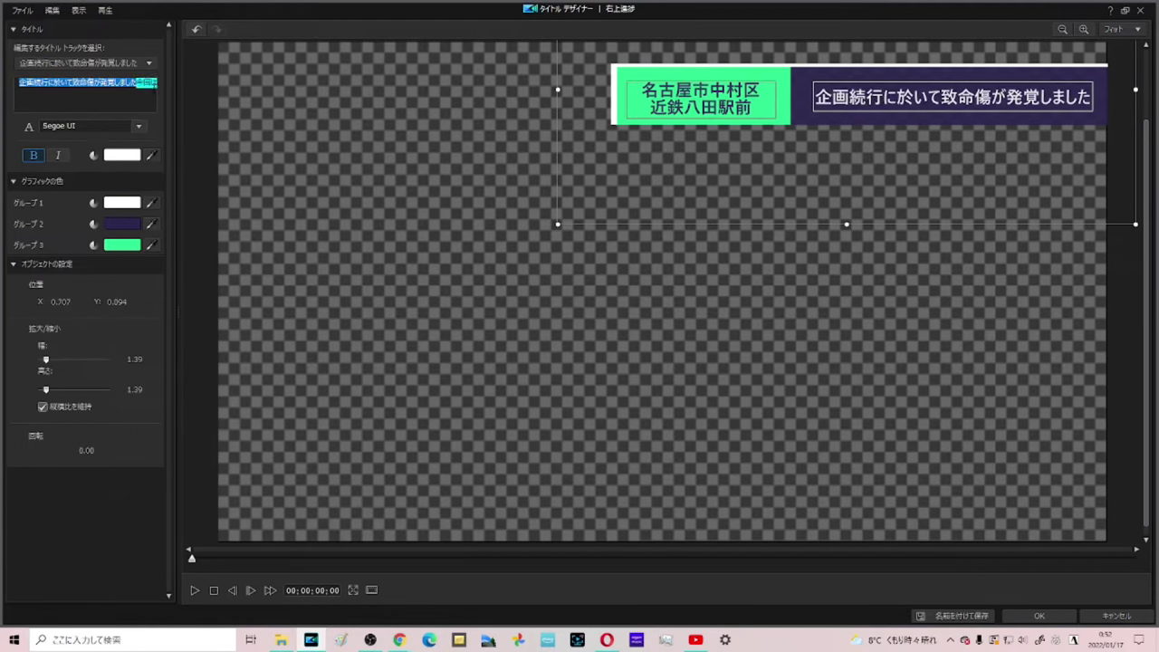
key("Return")
type("hiba")
key("BackSpace")
type("sabisano")
key("space")
key("Return")
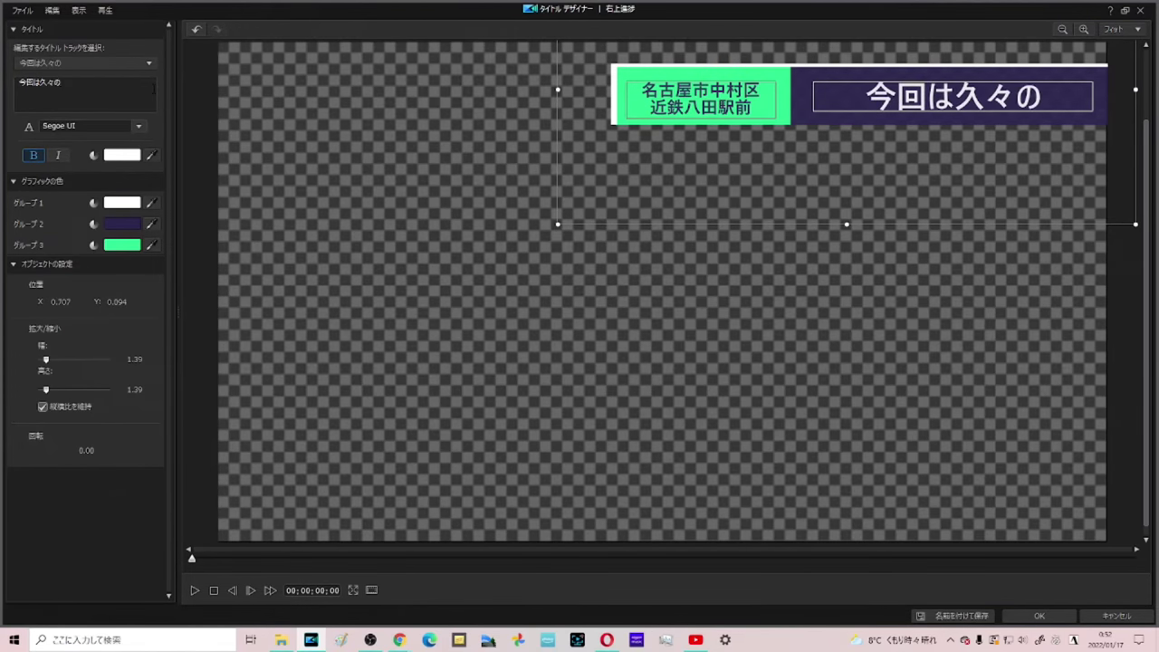
Step: Complete the purple box's text by adding お手軽企画です after 今回は久々の
type("otega")
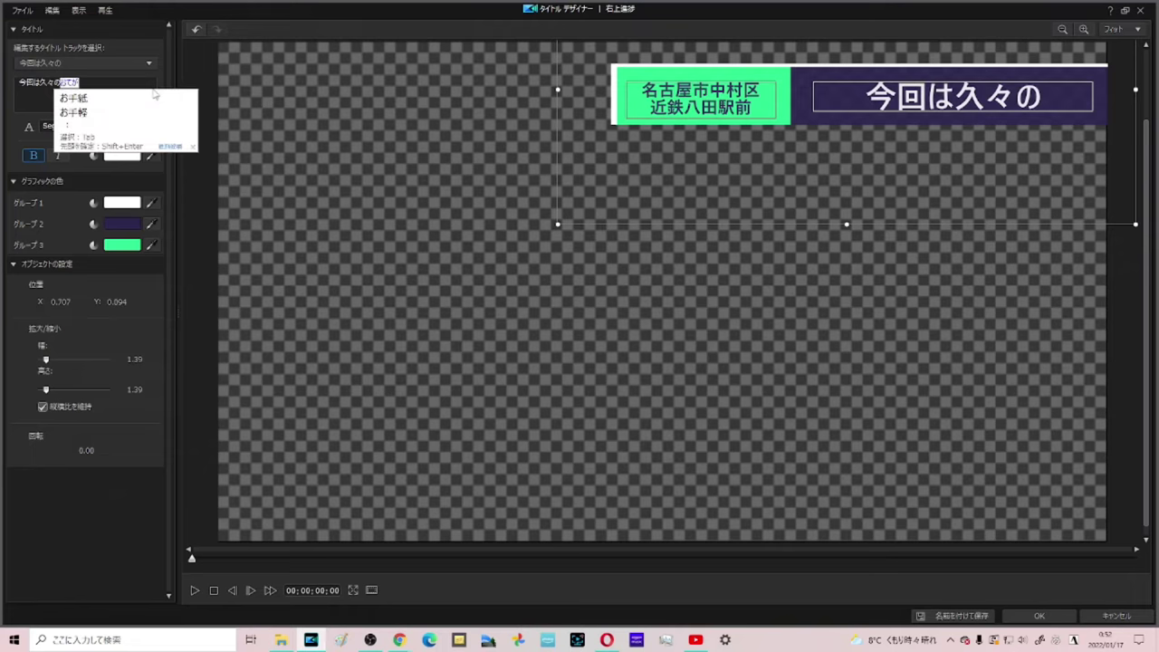
type("rukikaku")
key("space")
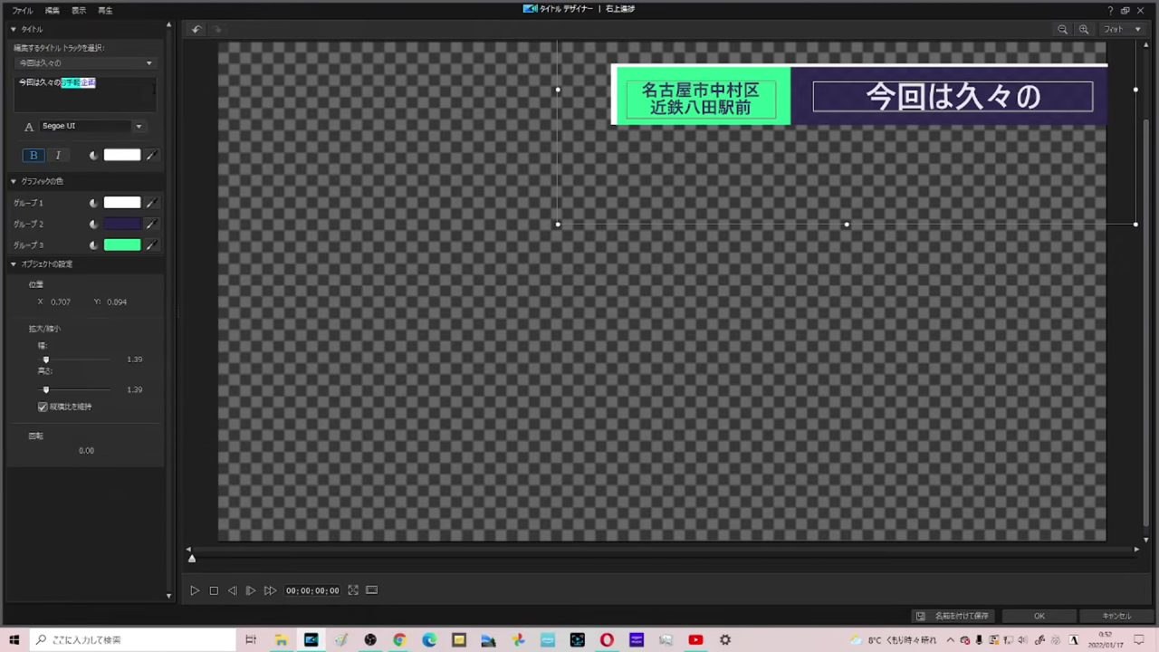
key("Return")
type("desu")
key("Return")
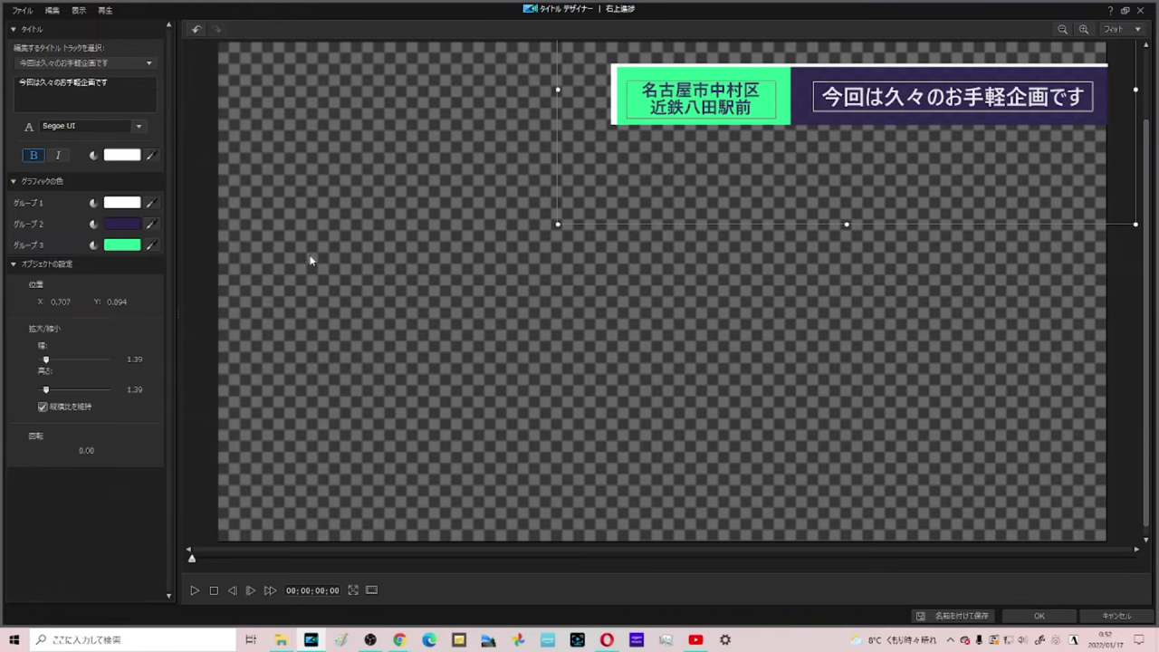
Step: Apply the title design and place the edited 右上進捗 title on video track 3 right after the intro title
left_click(1056, 615)
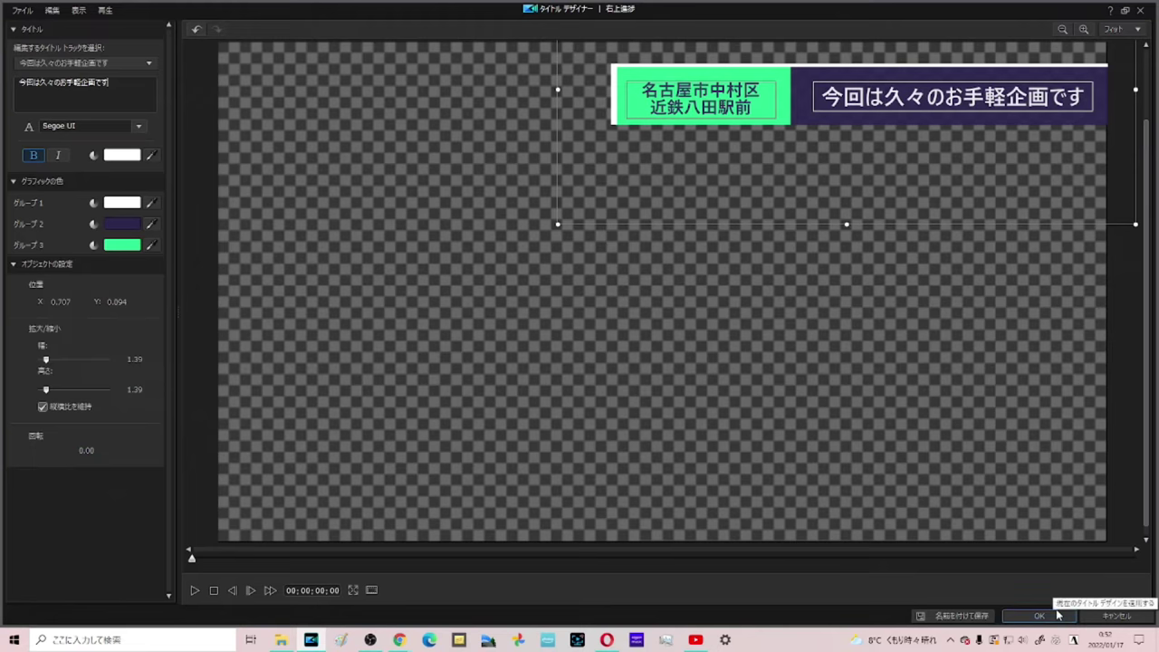
left_click(1056, 615)
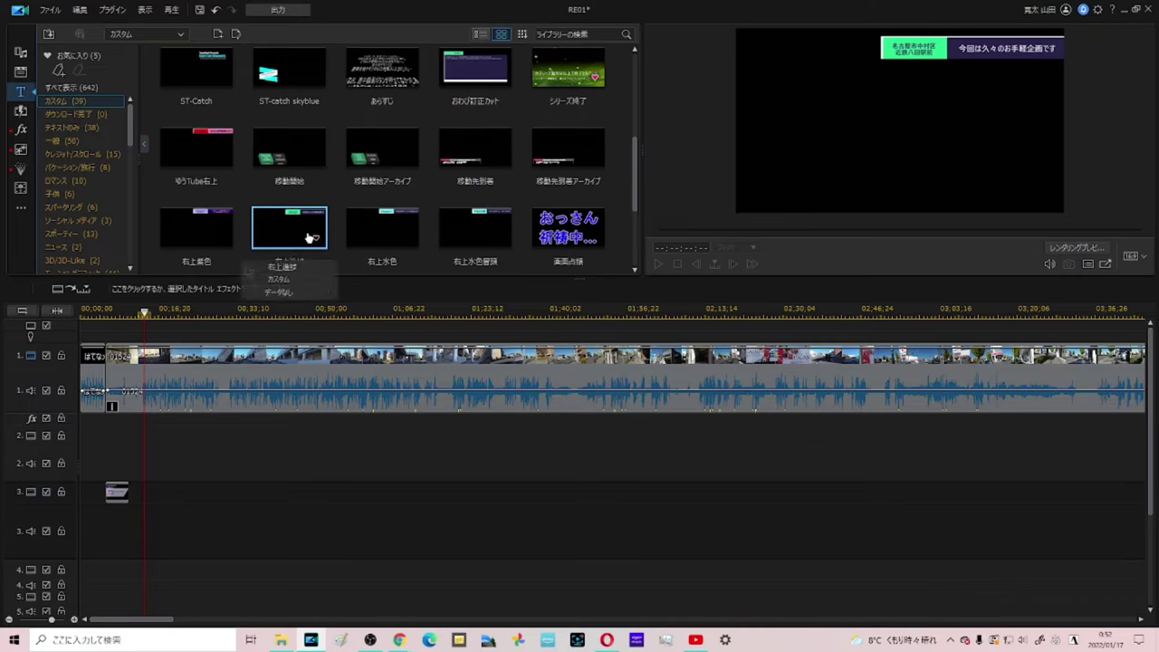
left_click_drag(287, 218, 124, 522)
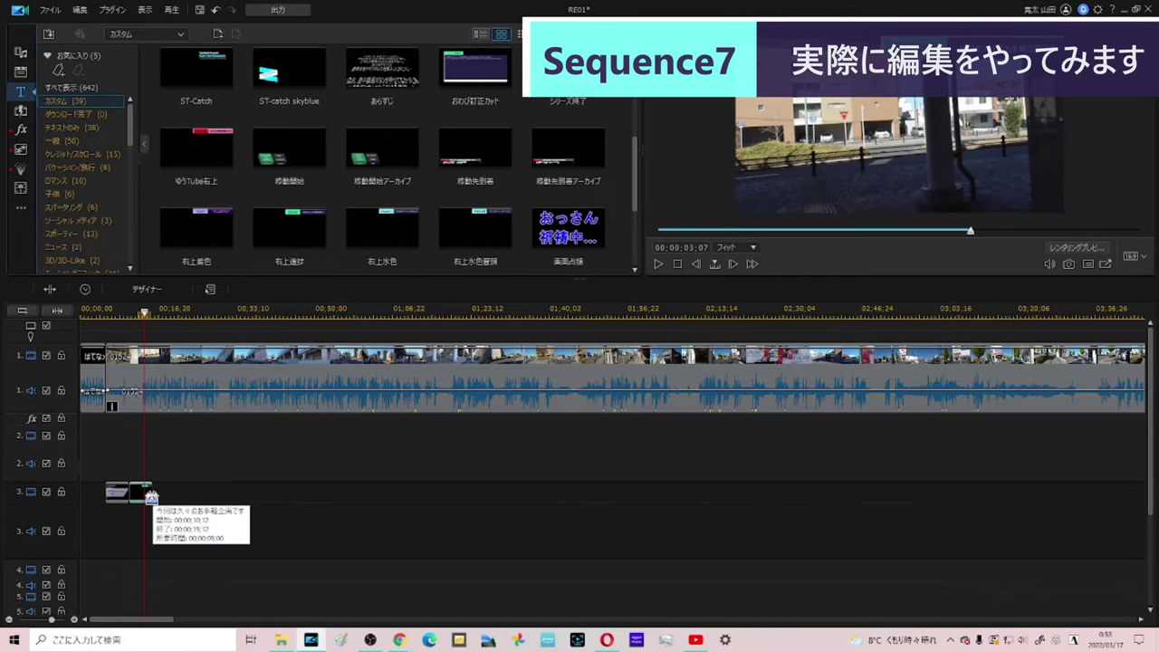
Step: Play the main footage from several points and check the timeline at different scales for the spot where the walk is introduced
key("space")
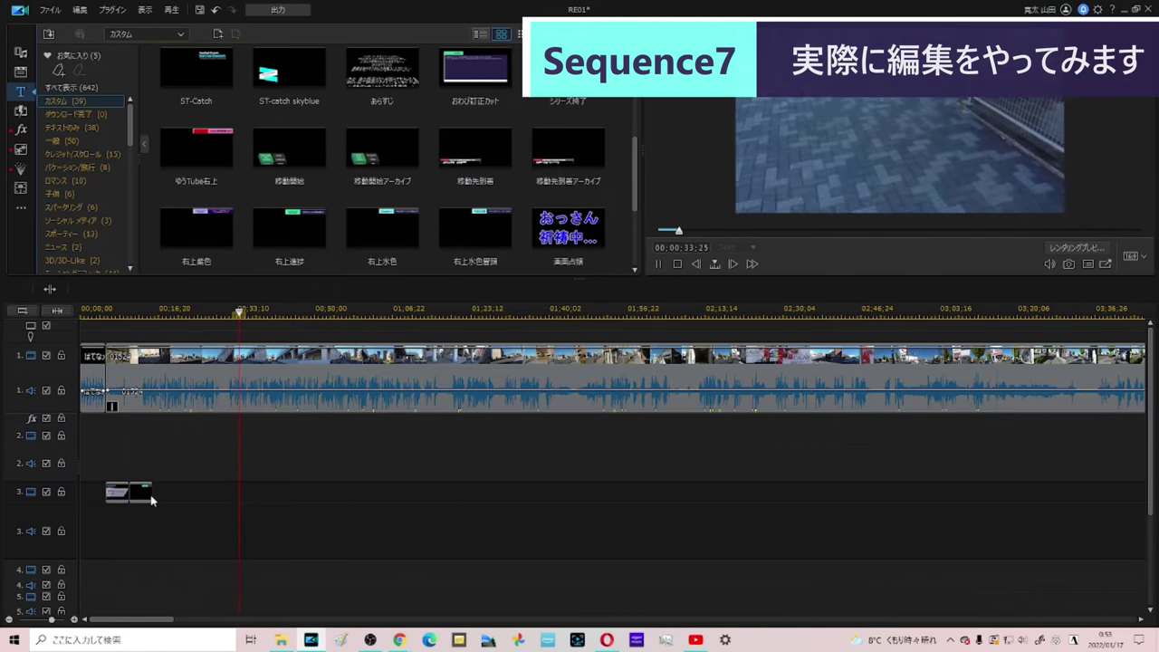
key("space")
left_click(673, 316)
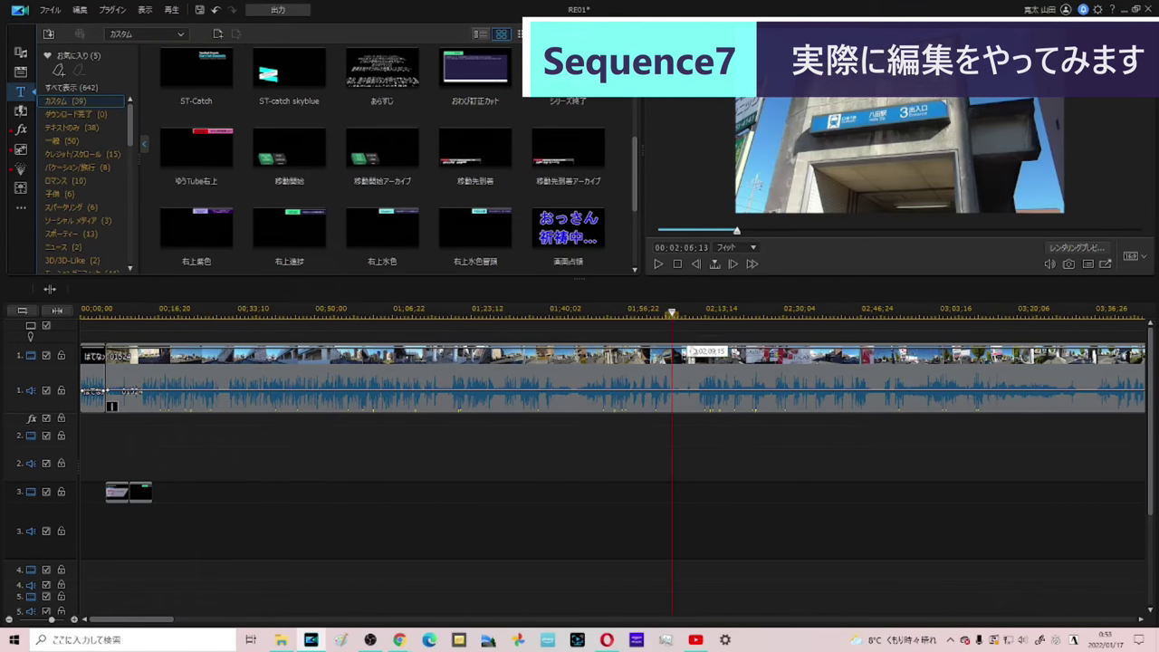
key("space")
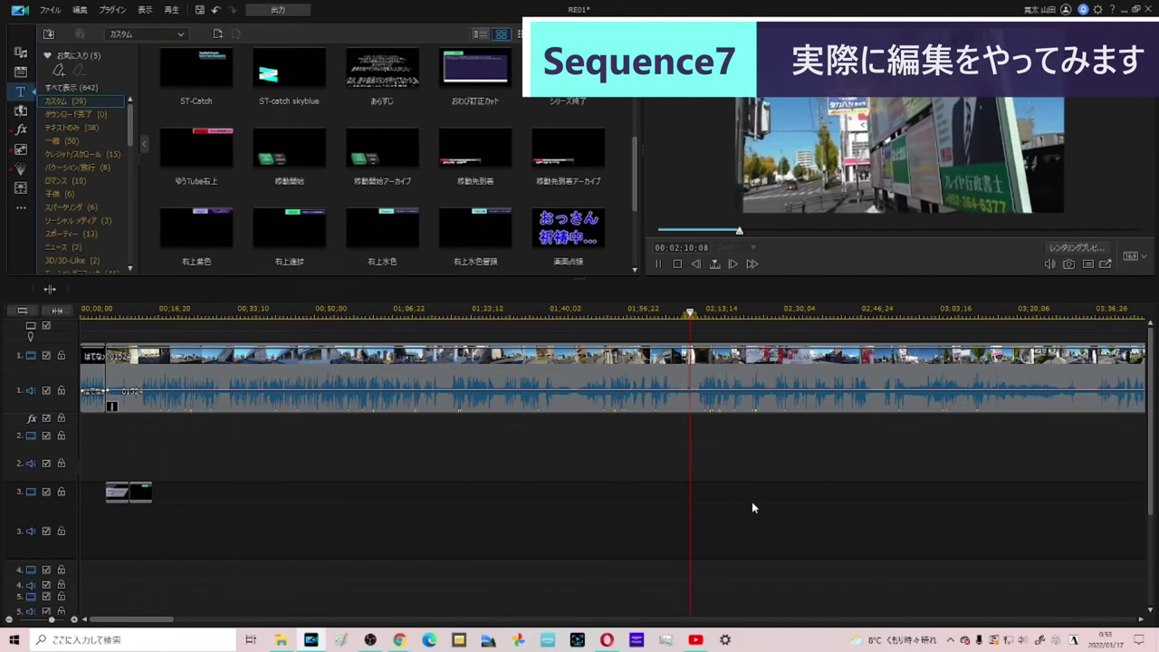
key("space")
scroll(747, 507, "down", 3)
scroll(748, 507, "down", 2)
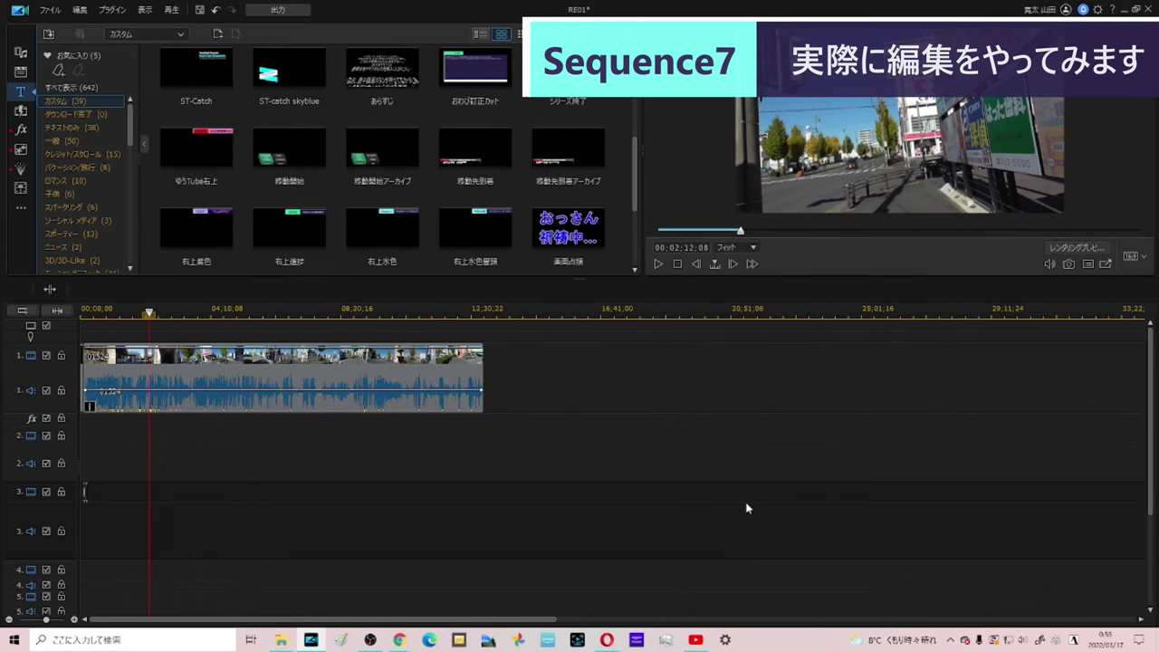
scroll(682, 494, "up", 2)
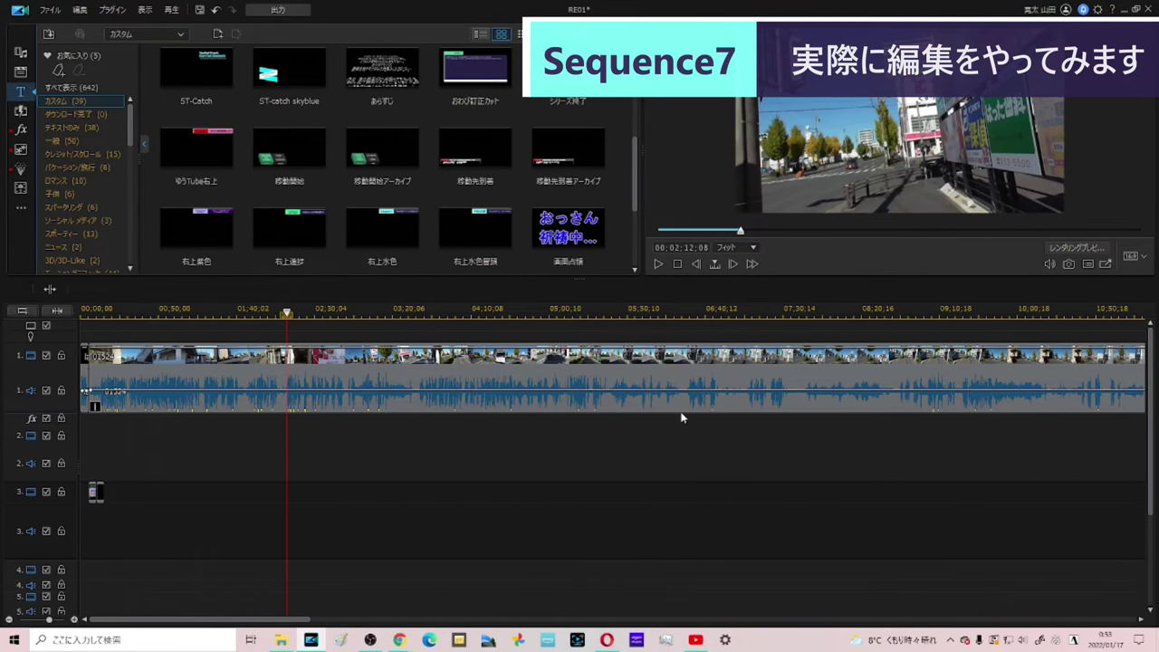
left_click(152, 379)
left_click(127, 308)
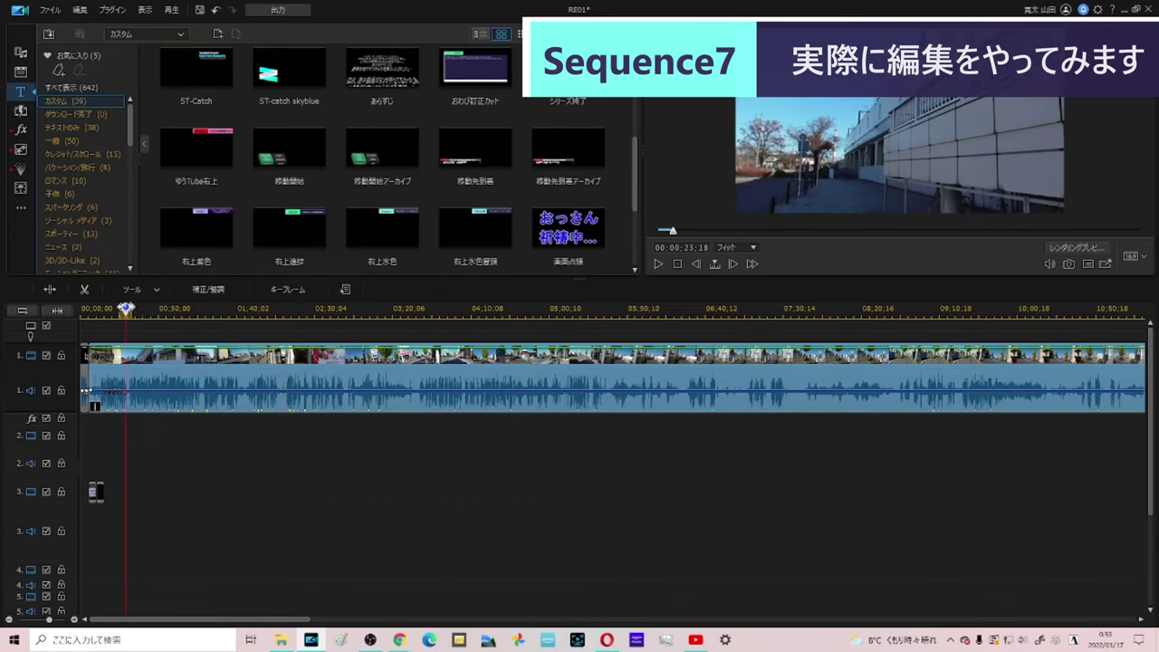
key("space")
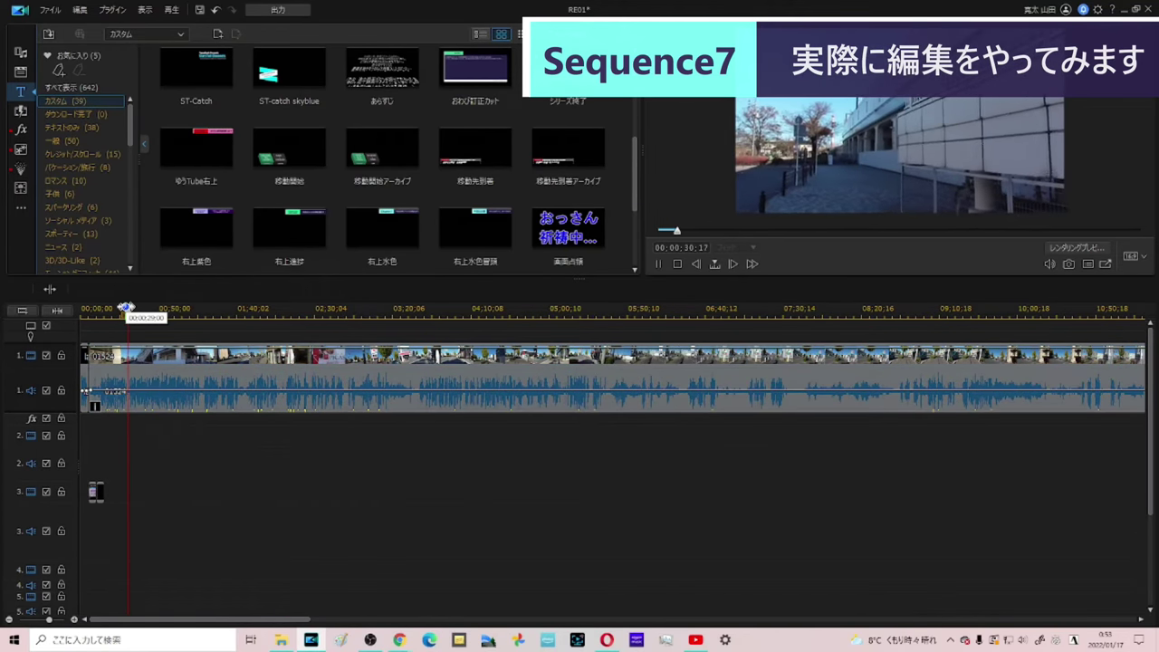
key("space")
scroll(207, 463, "up", 4)
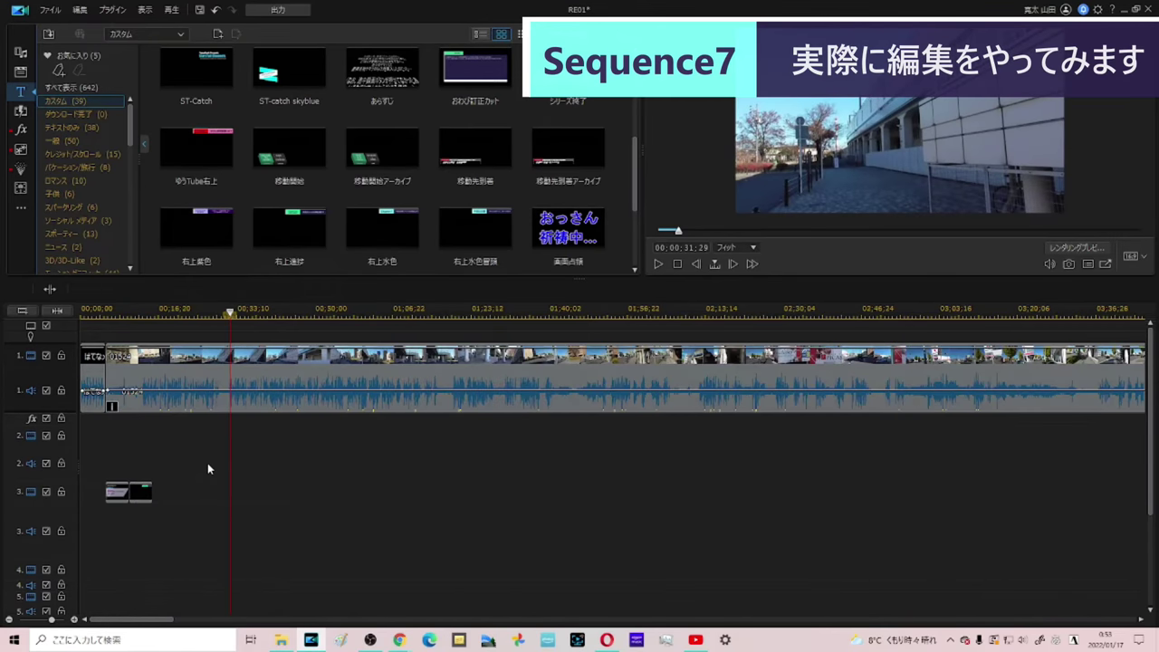
scroll(251, 462, "down", 6)
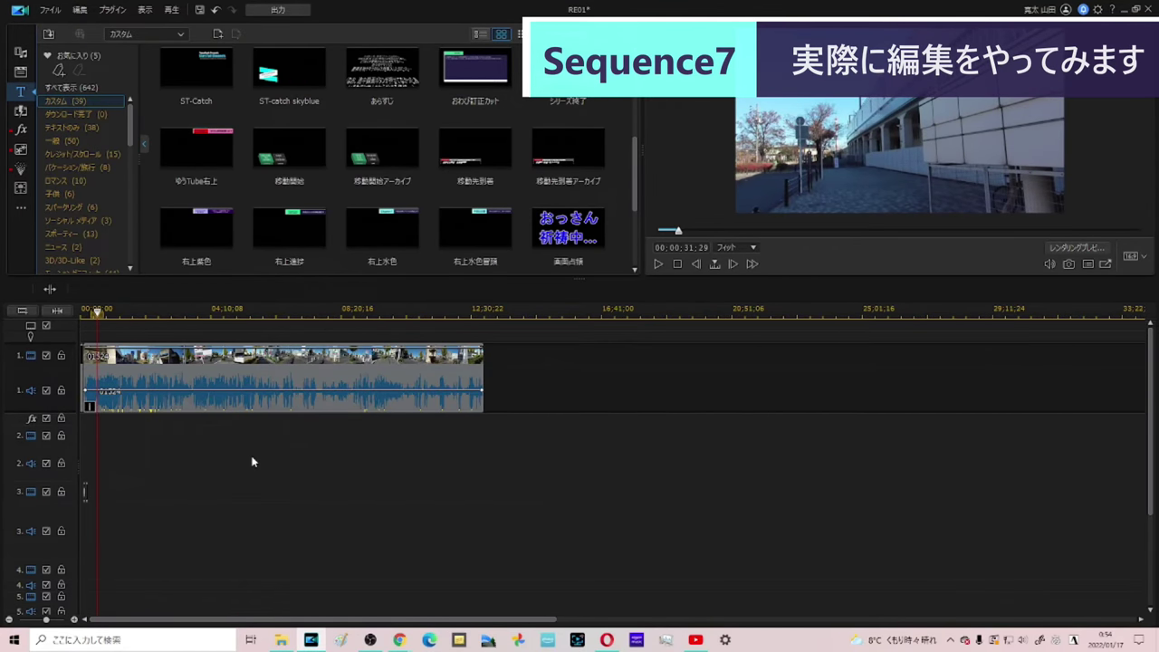
scroll(252, 462, "up", 8)
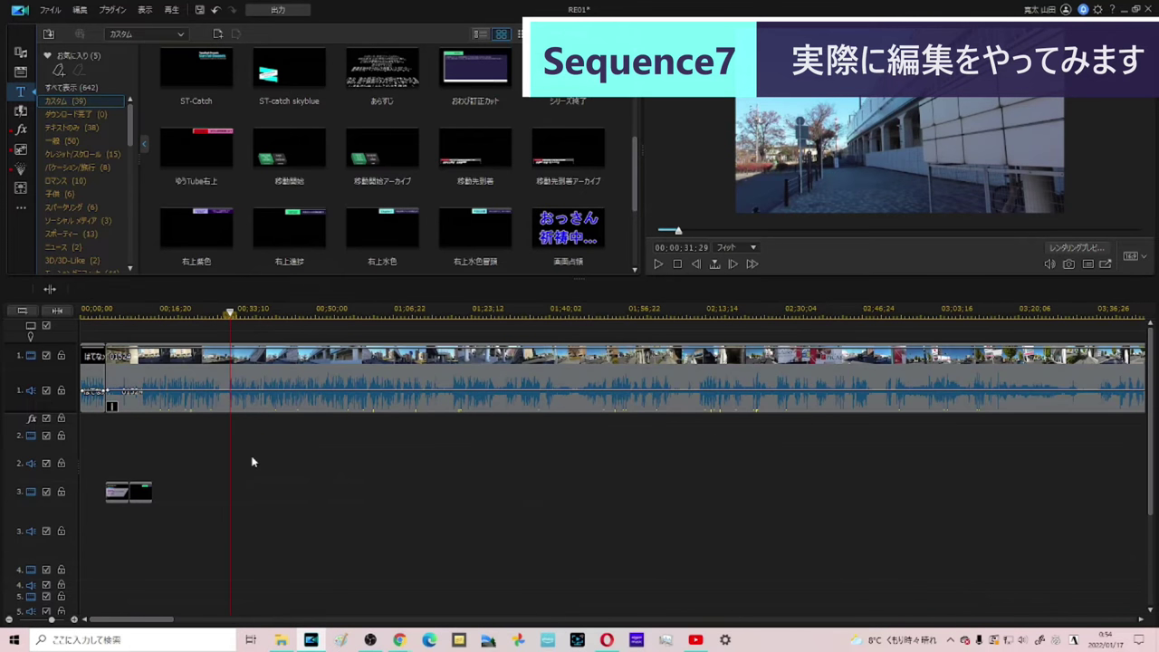
key("space")
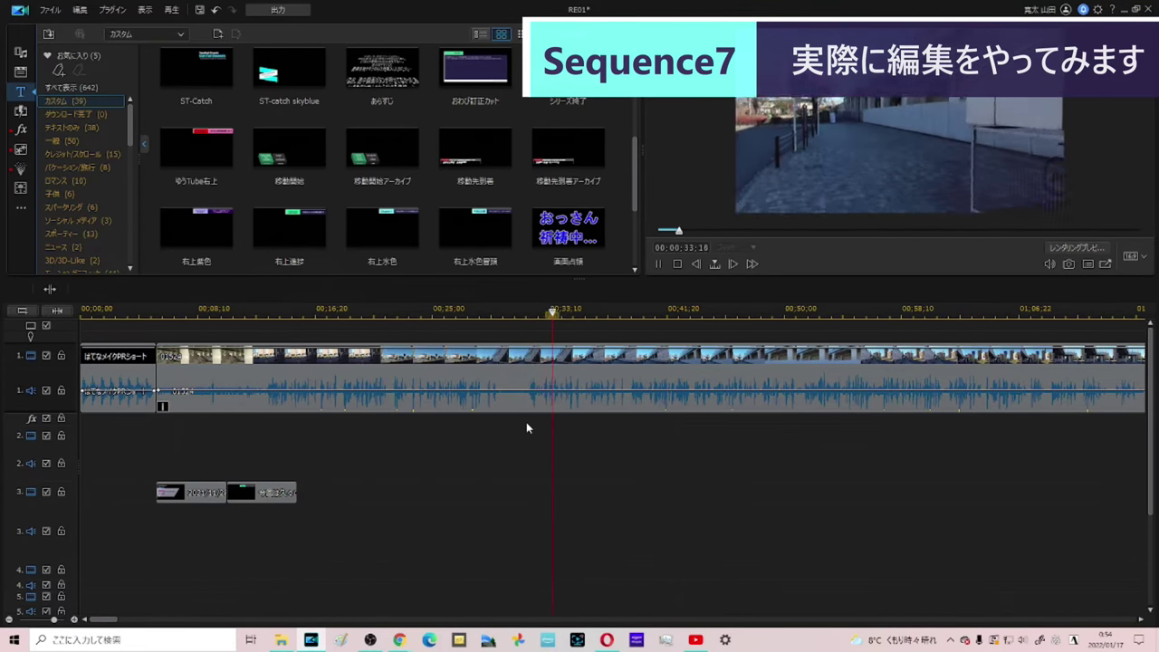
left_click(1026, 313)
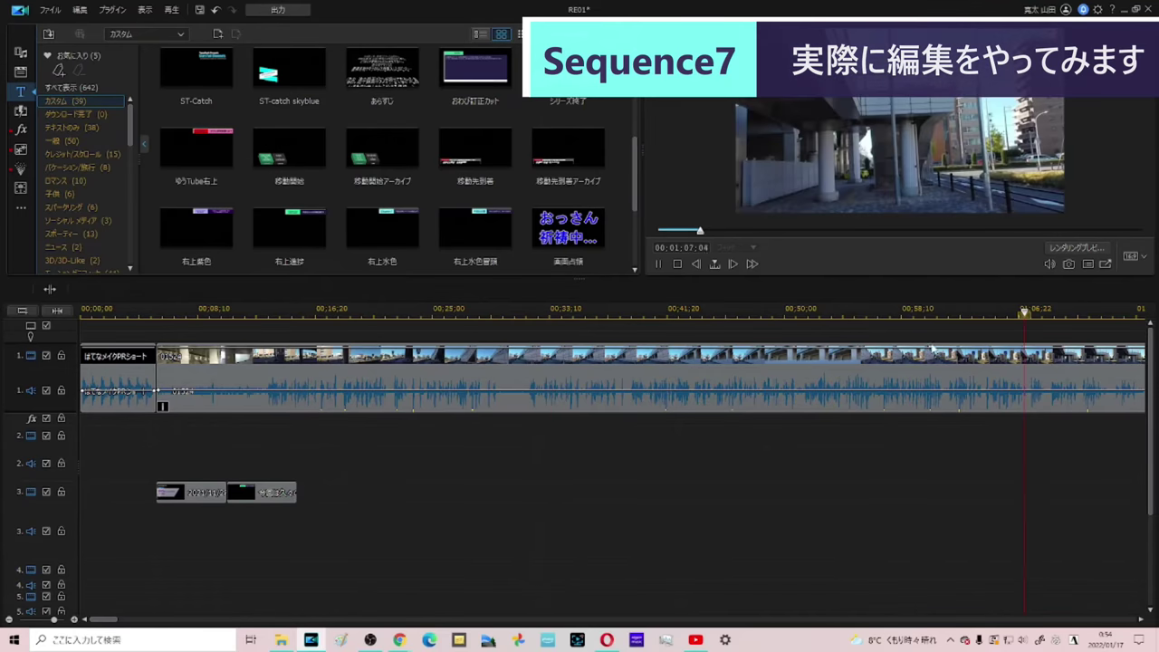
left_click(966, 313)
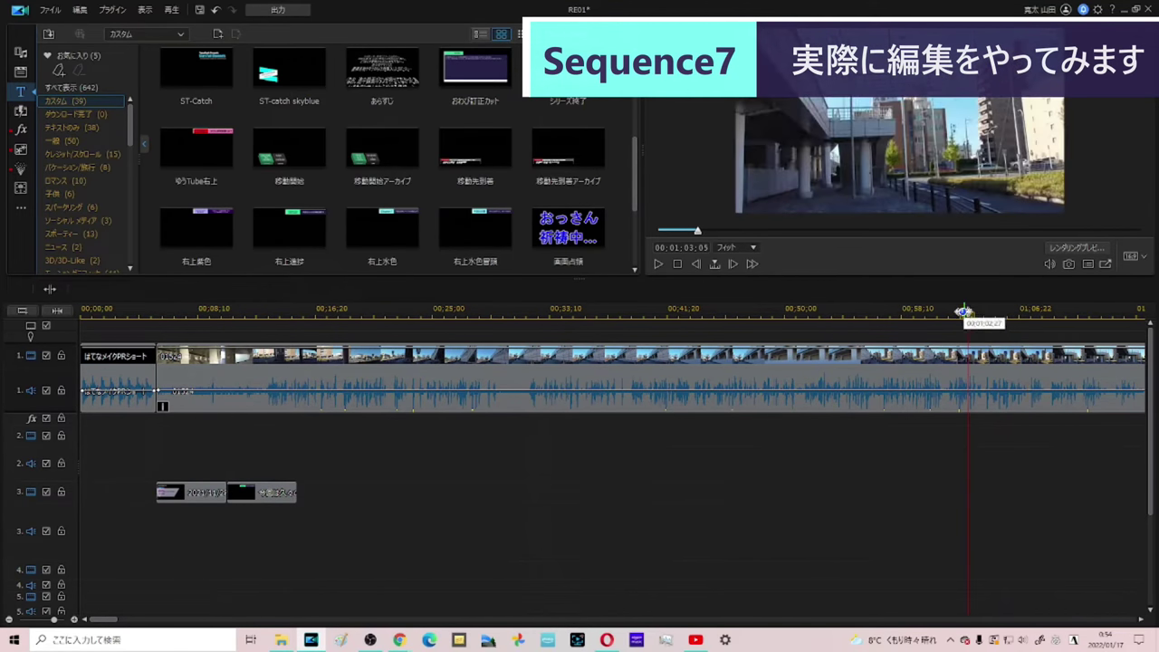
left_click(952, 313)
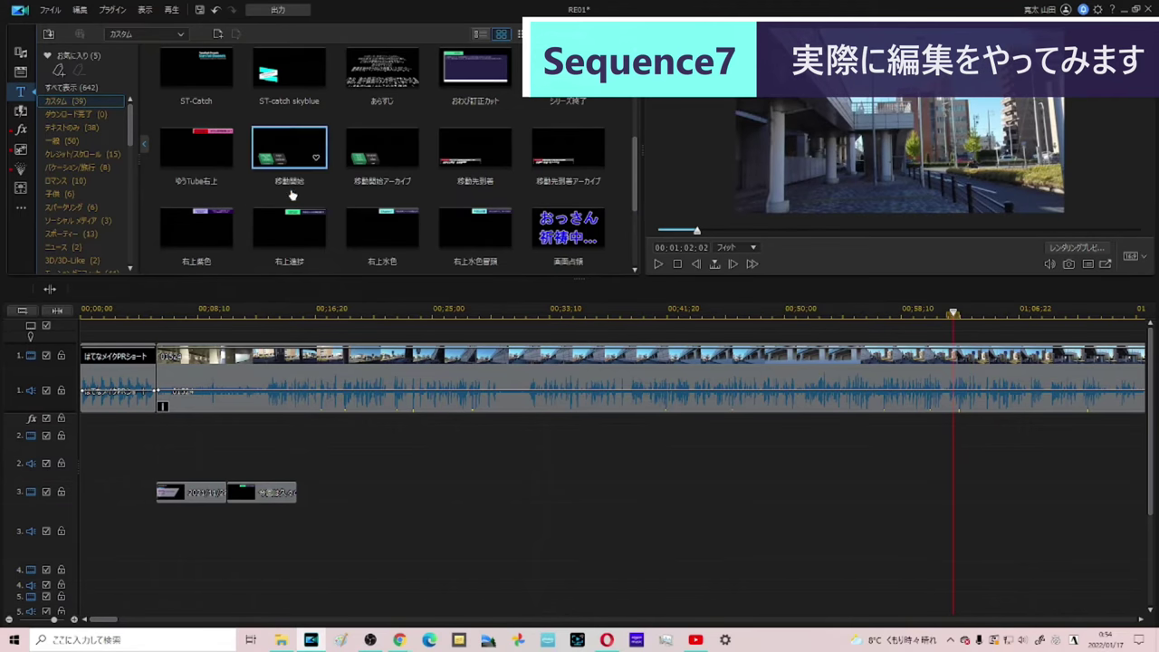
left_click(87, 107)
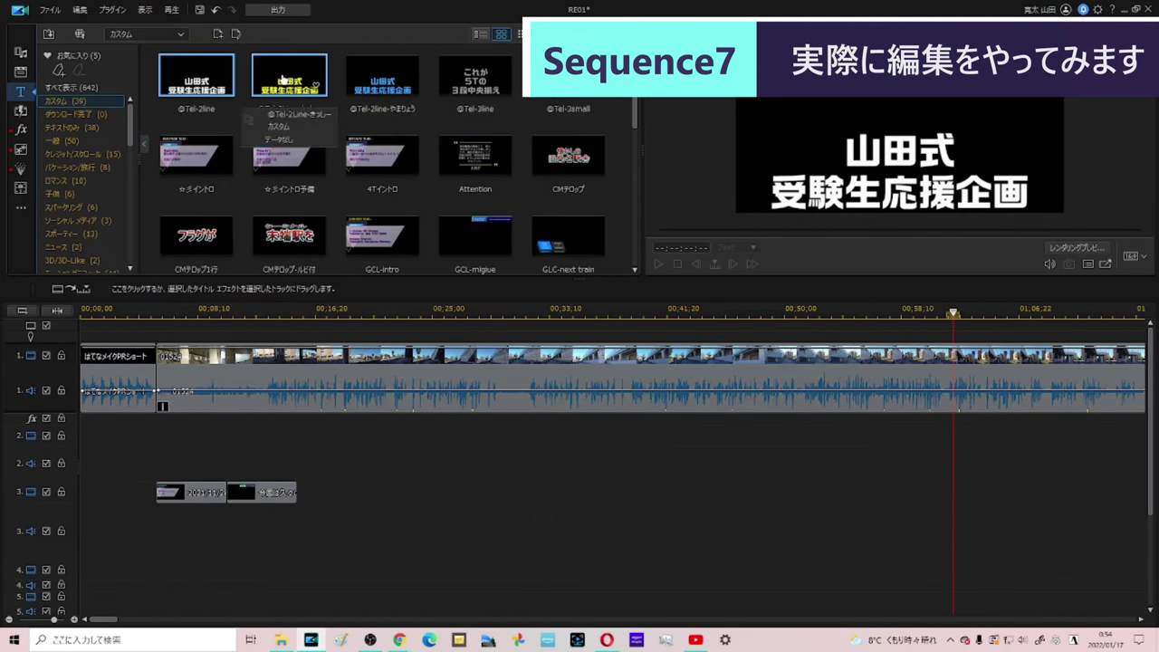
left_click_drag(287, 79, 952, 442)
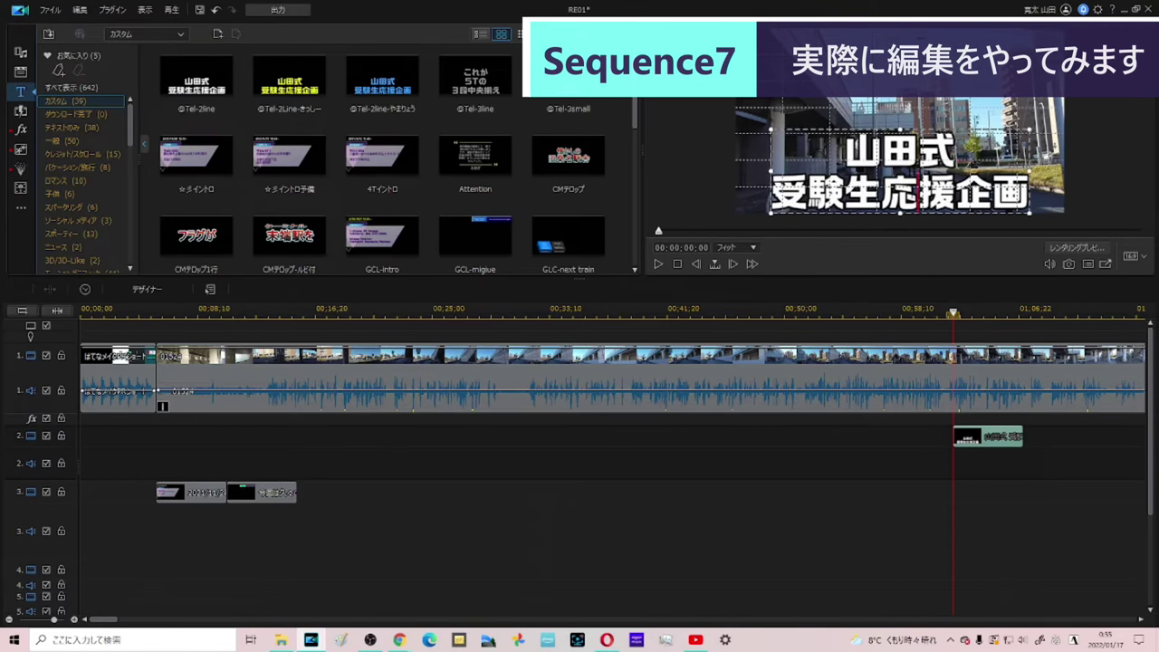
Step: Replace all the placeholder text of the new two-line title with 今回の企画
key("ctrl+a")
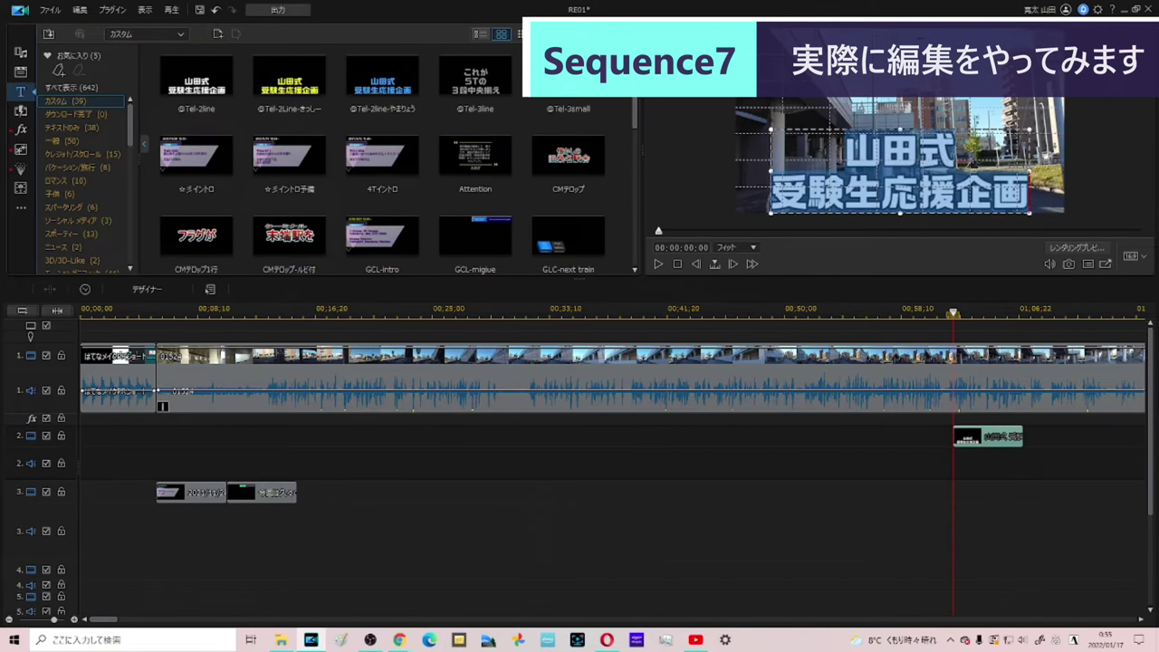
type("yamada")
key("space")
key("space")
key("space")
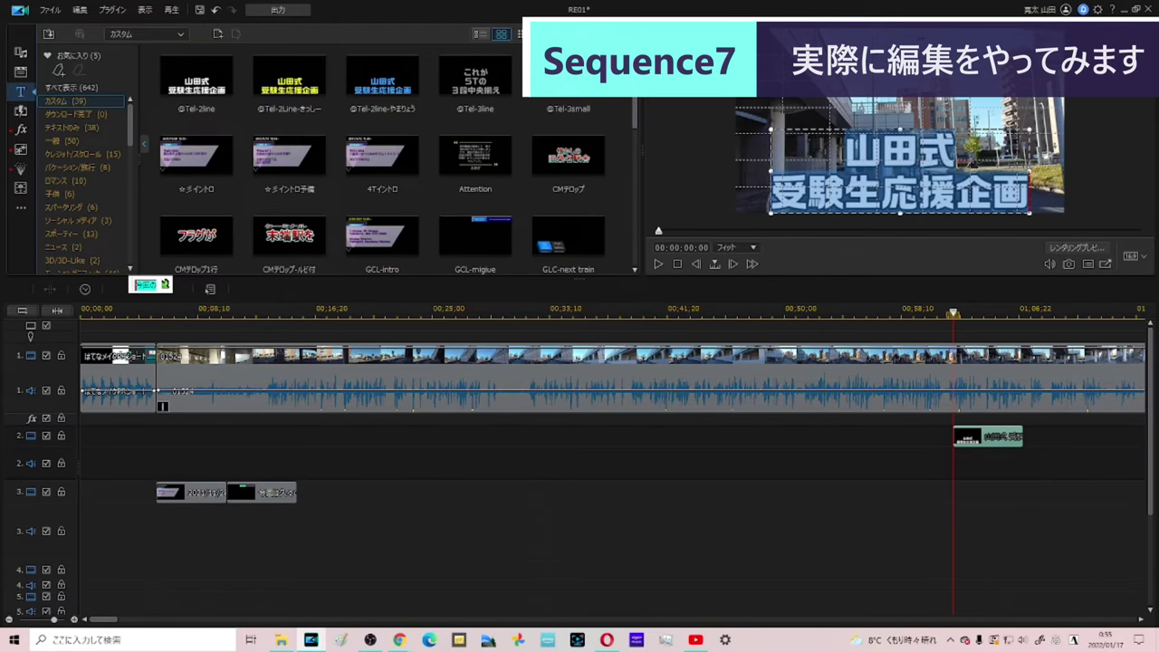
key("Return")
type("kikaku")
key("space")
key("Return")
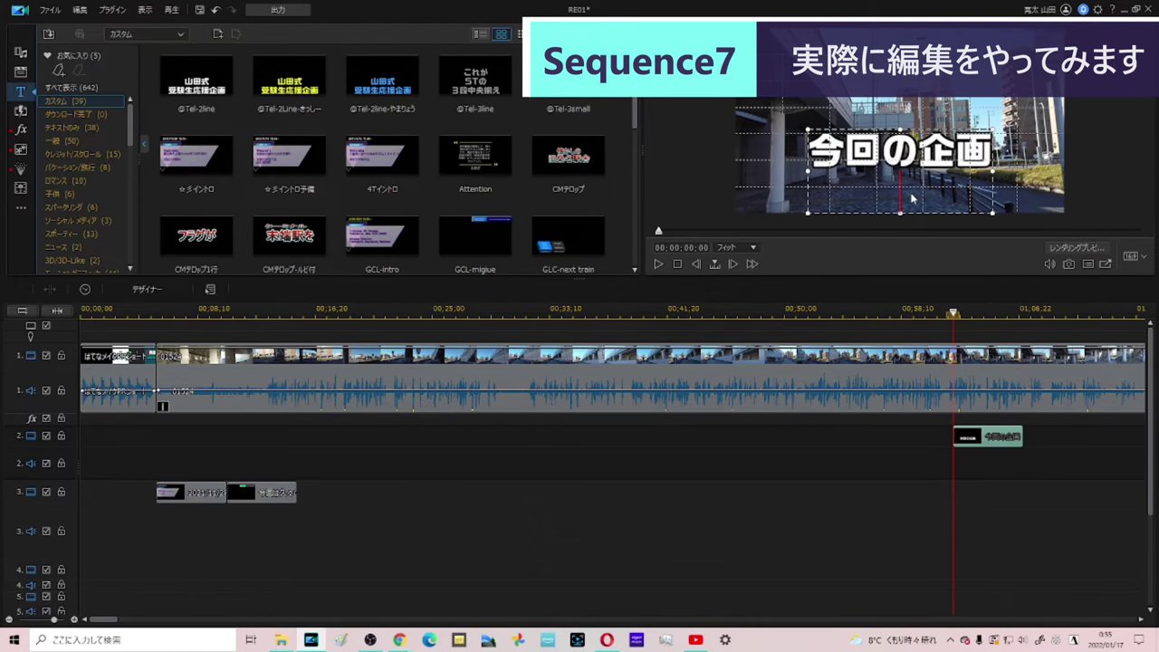
Step: Add 駅間散歩 as the second line of the two-line title
type("ekikansan")
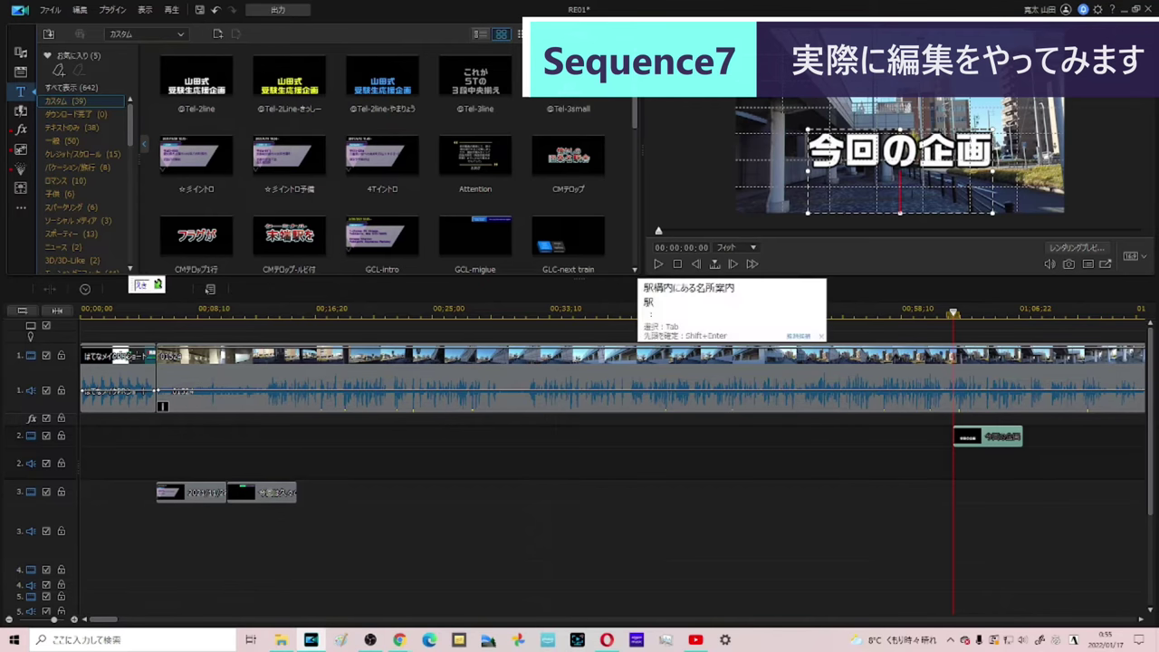
type("po")
key("space")
key("Return")
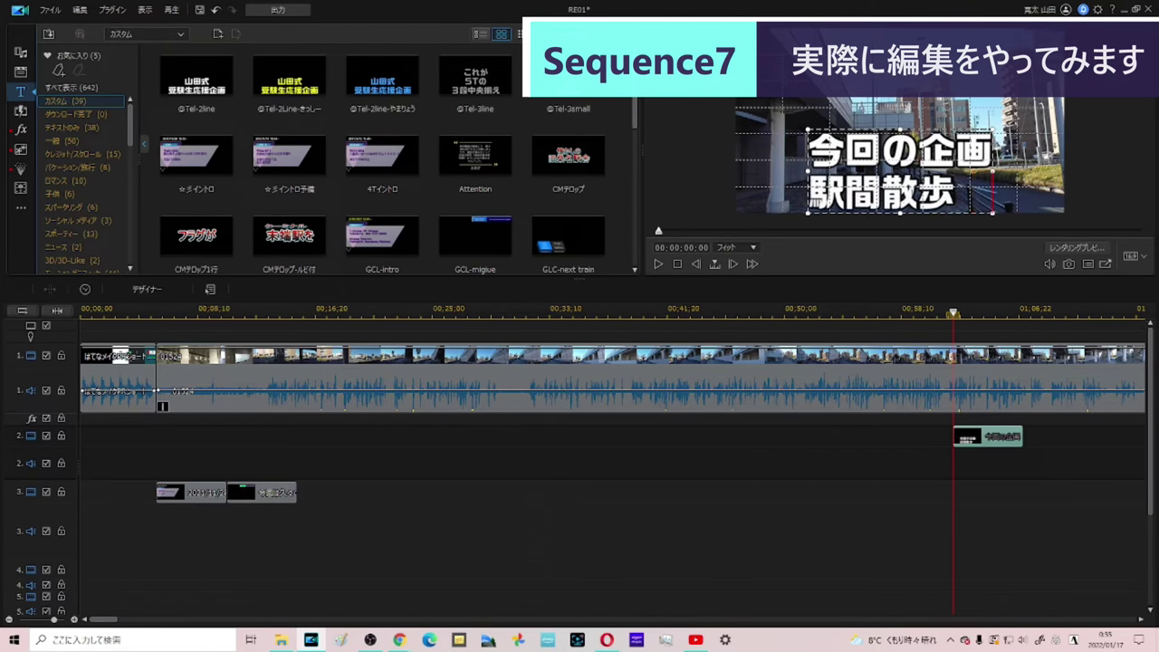
Step: Extend the title's second line after 駅間散歩 with a space and the route 八田駅→岩塚駅
type("hachioujieki")
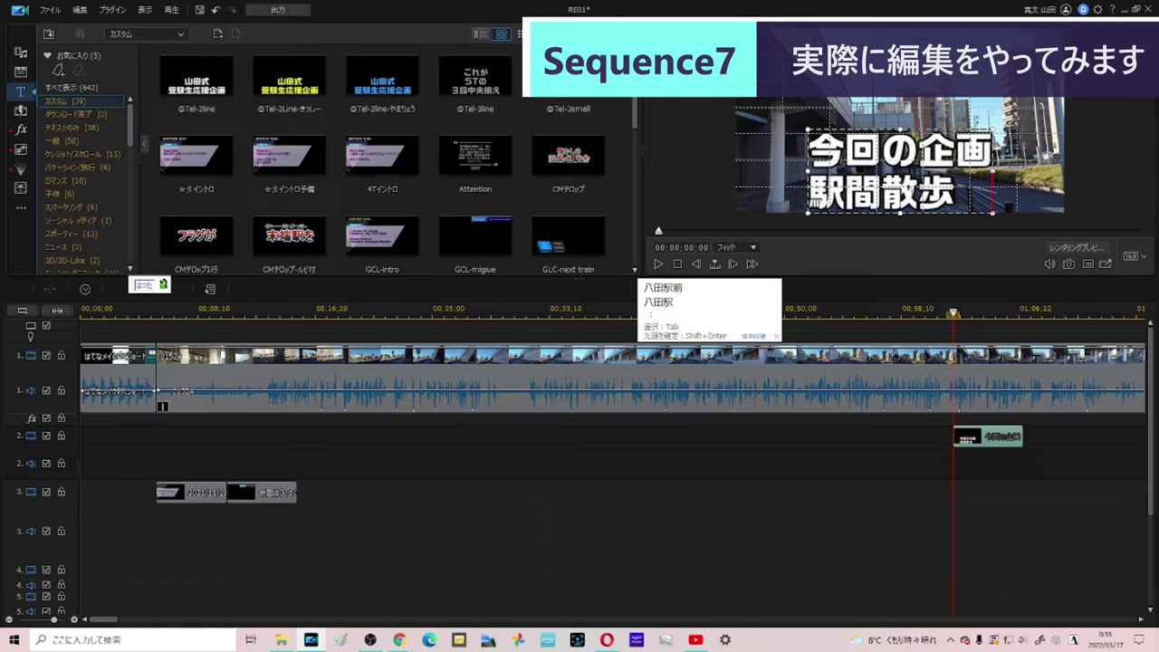
key("space")
key("Return")
type("y")
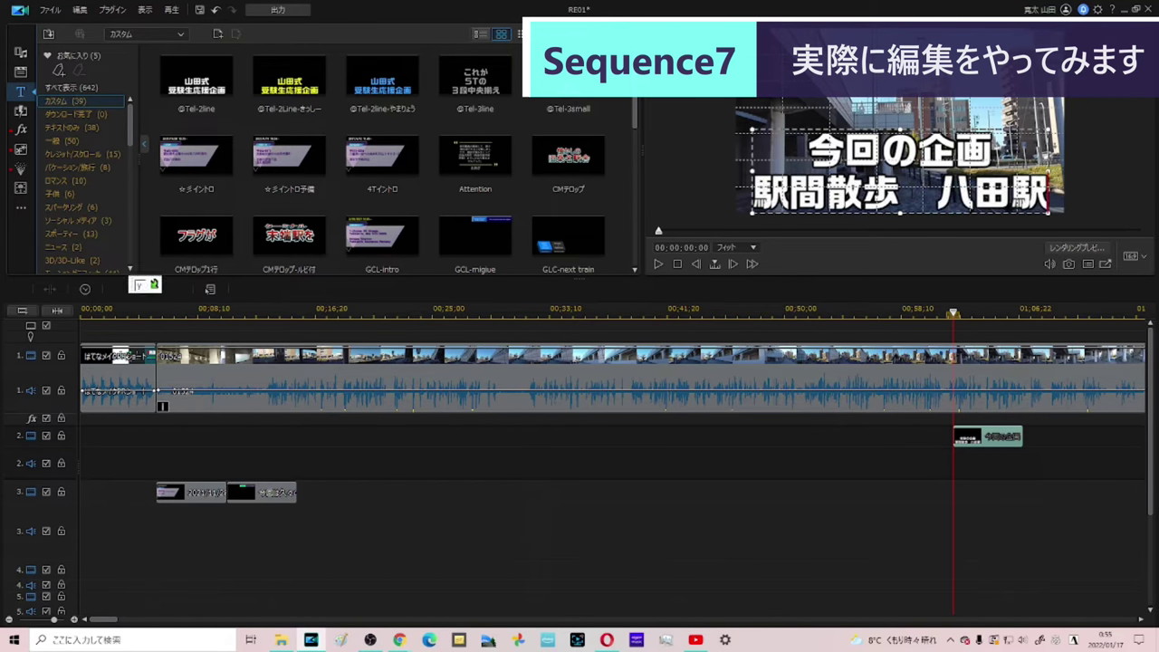
type("ajirusi")
key("space")
key("Return")
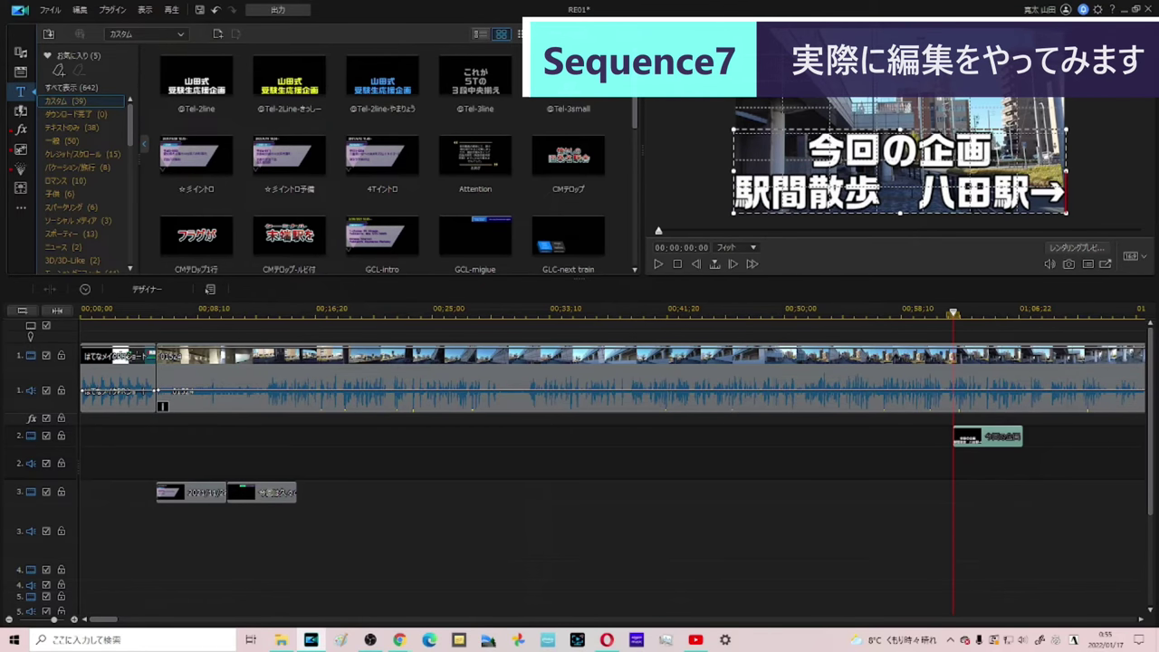
type("iwatsu")
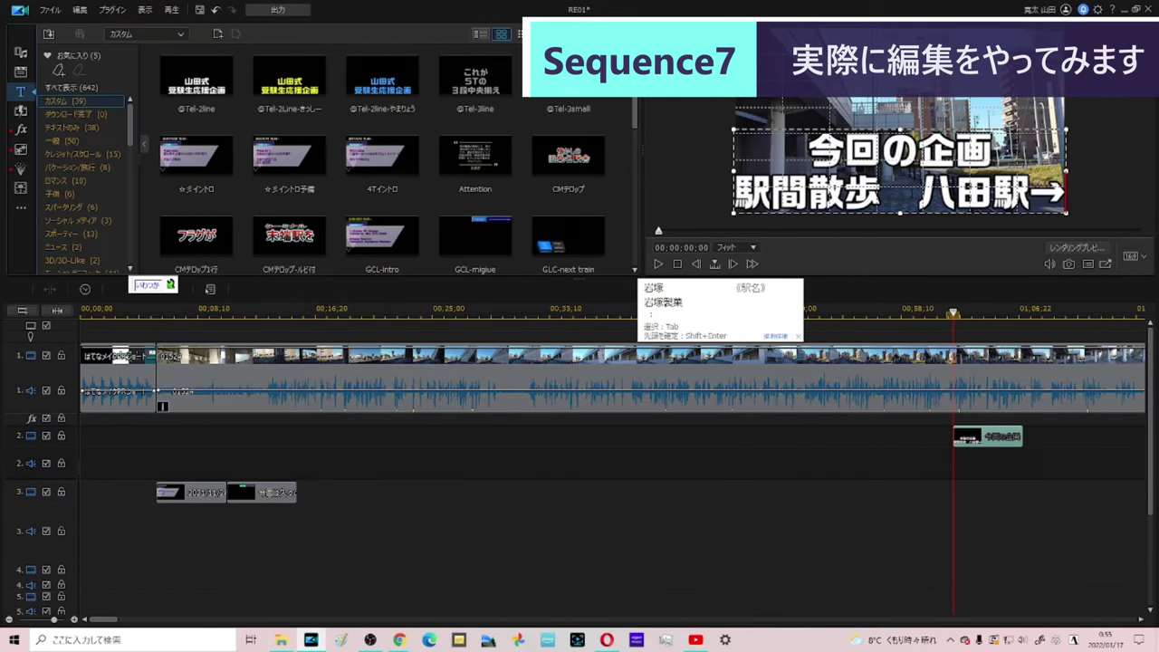
type("eki")
key("space")
key("Return")
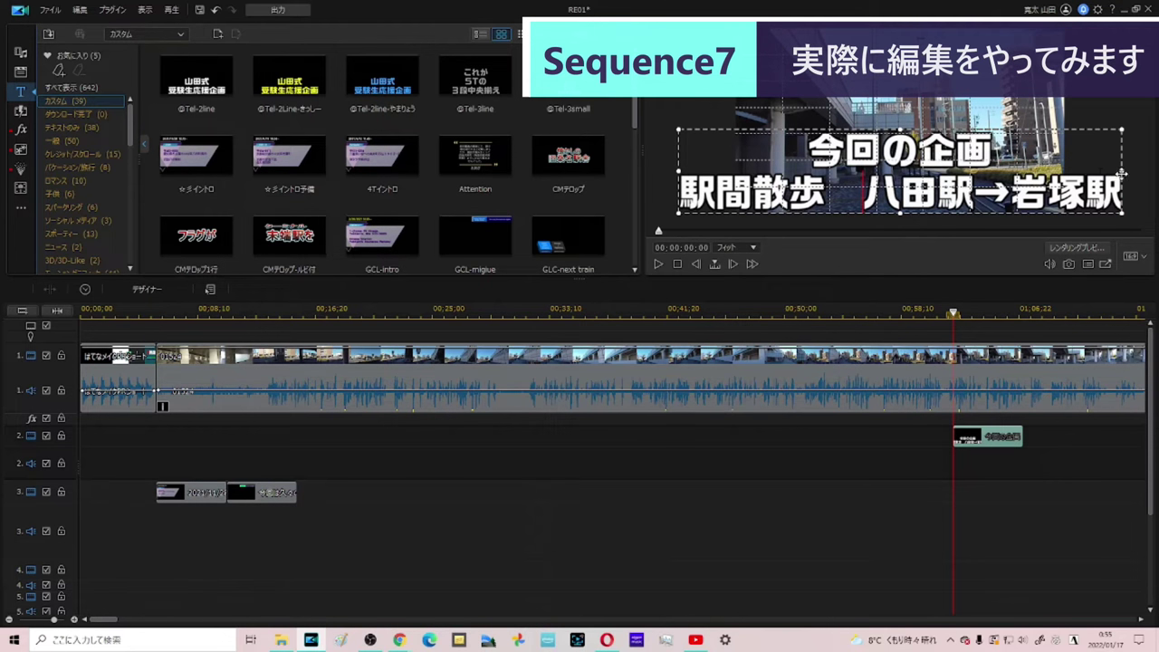
Step: Shrink the two-line title to fit inside the frame with side margins, and enable its shadow in the Title Designer
left_click_drag(1122, 212, 1065, 201)
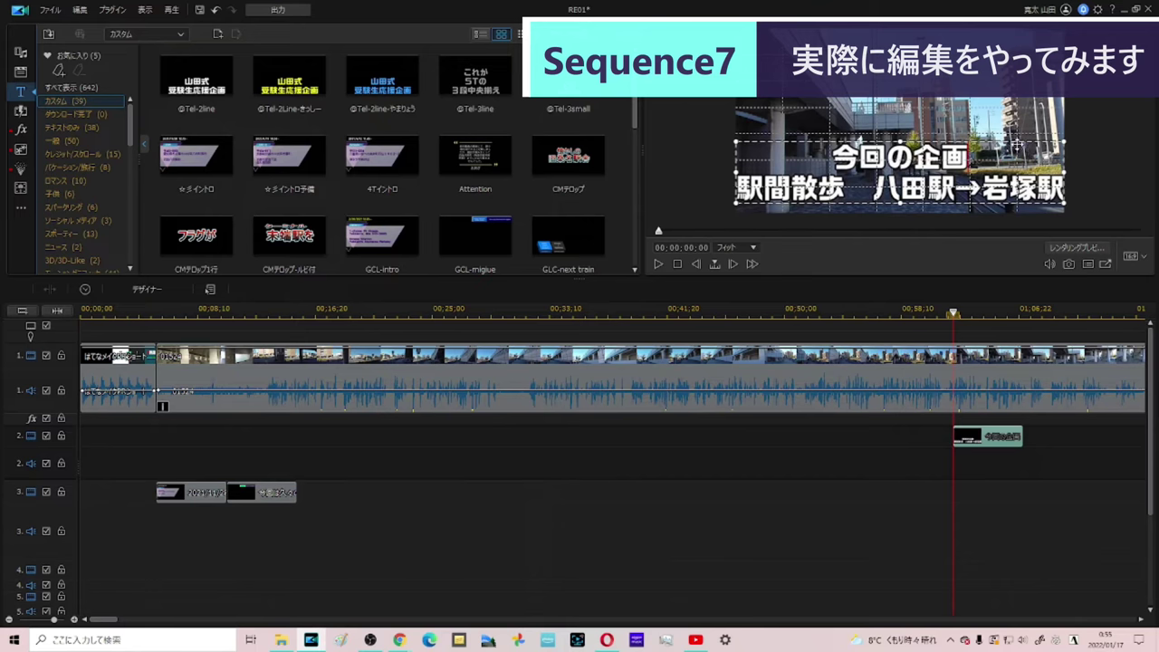
double_click(965, 159)
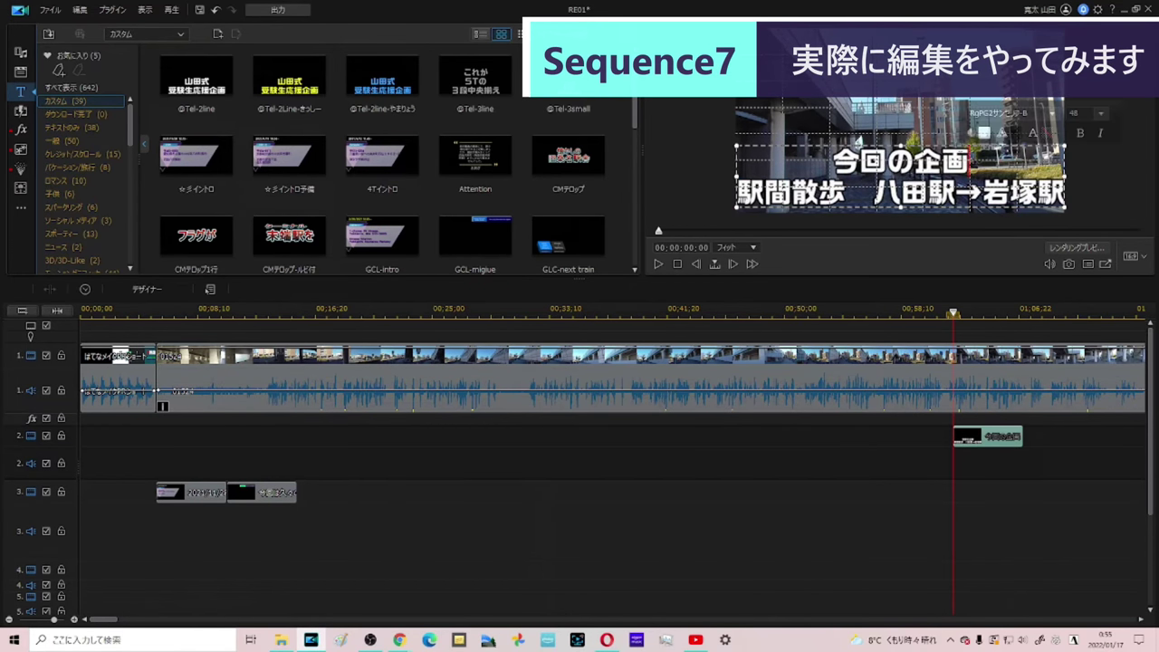
double_click(1001, 436)
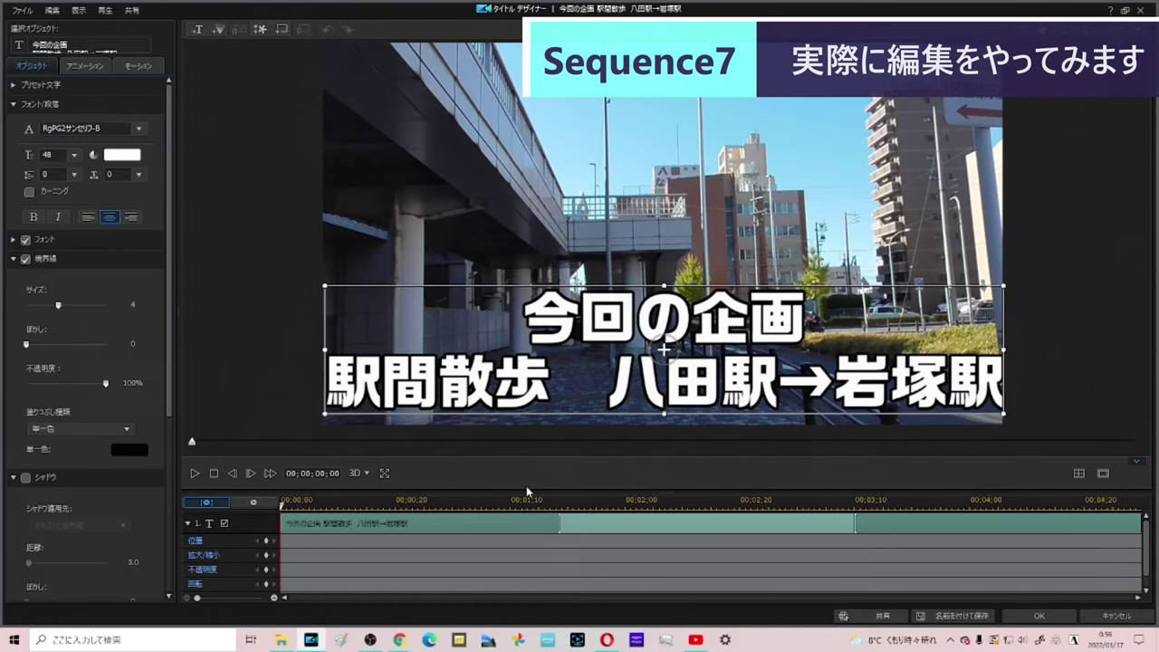
left_click(25, 477)
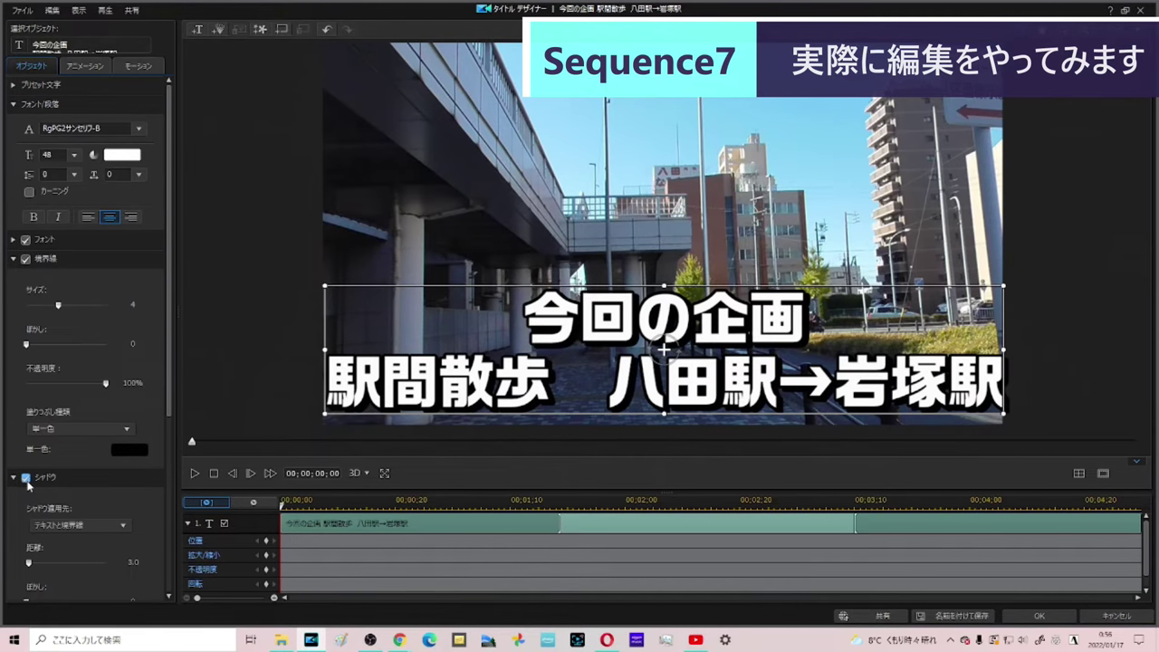
left_click_drag(1003, 414, 996, 414)
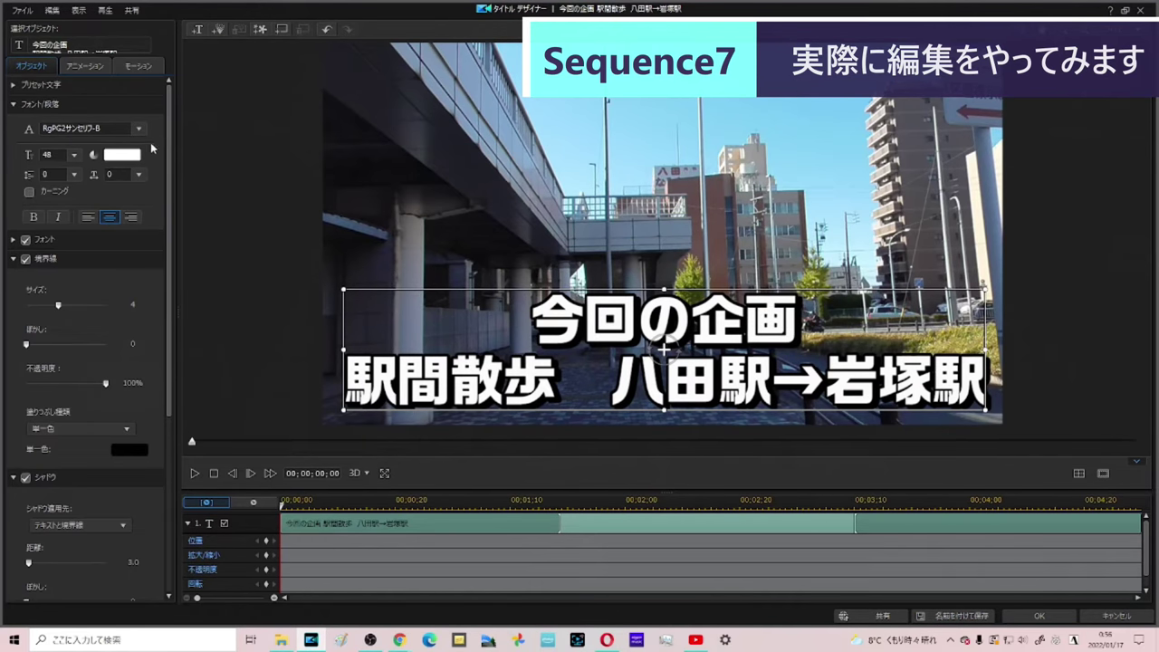
Step: Try a curved motion path on the two-line title, preview its movement, and set the path back to none
left_click(115, 127)
left_click(73, 67)
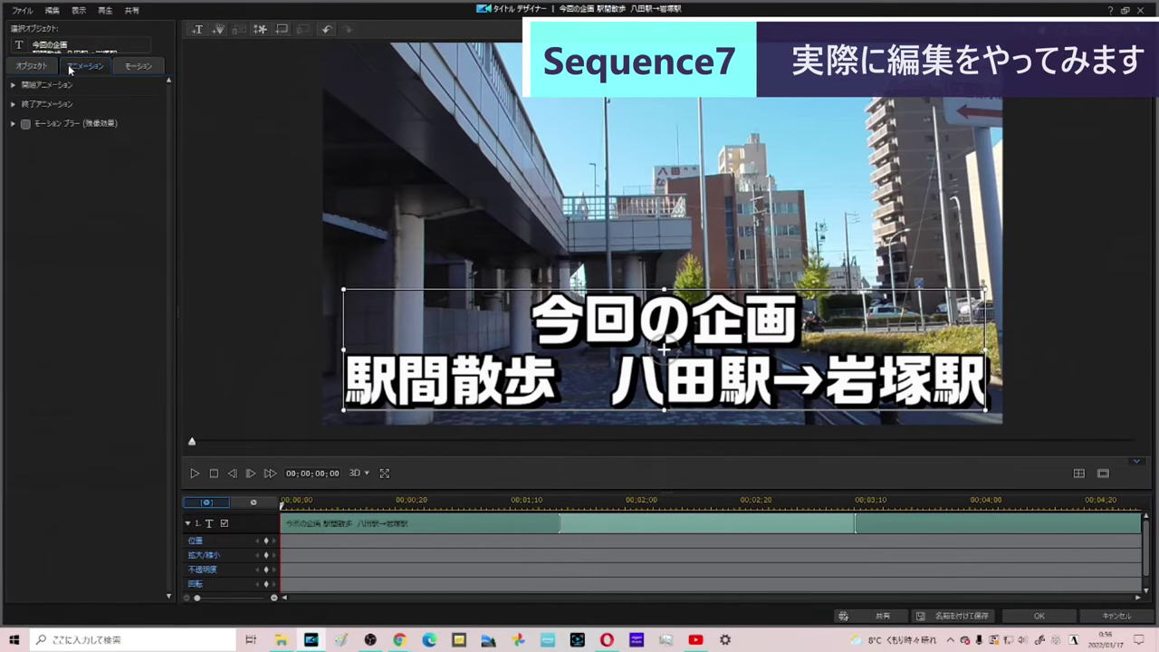
left_click(139, 66)
left_click(30, 183)
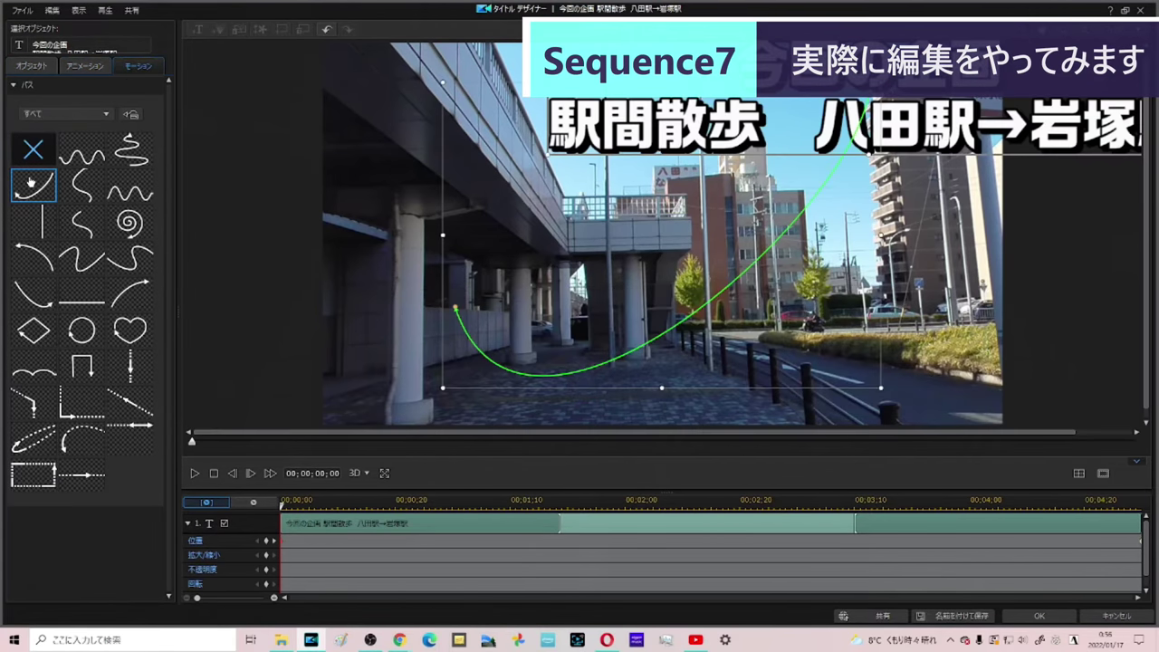
left_click(194, 474)
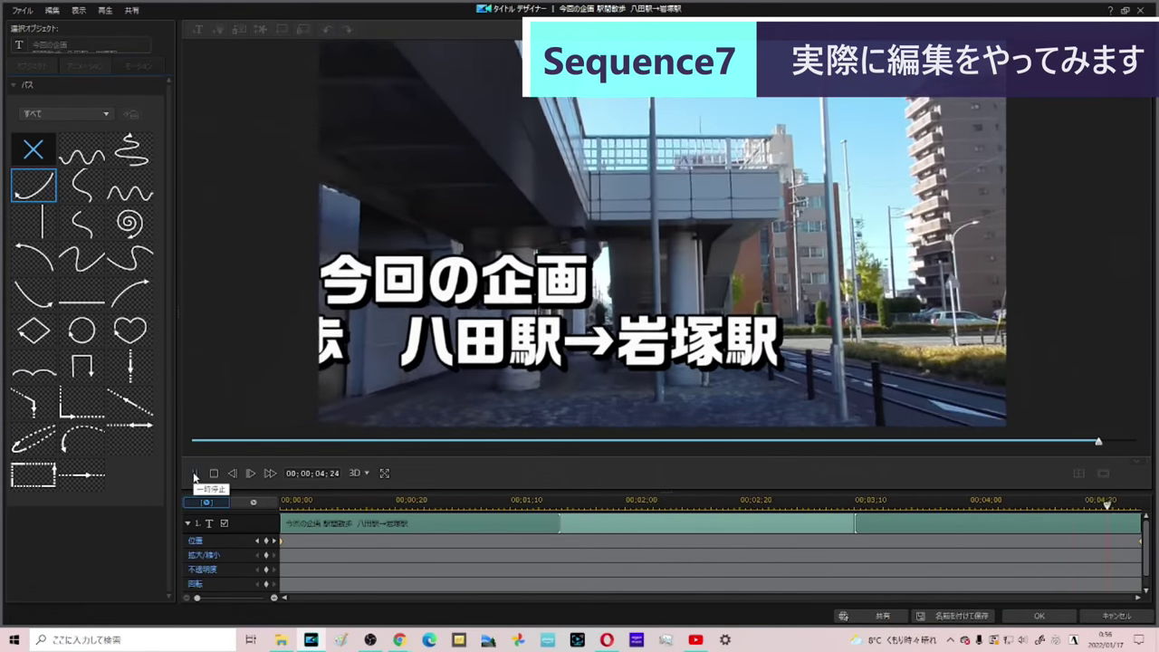
left_click(38, 152)
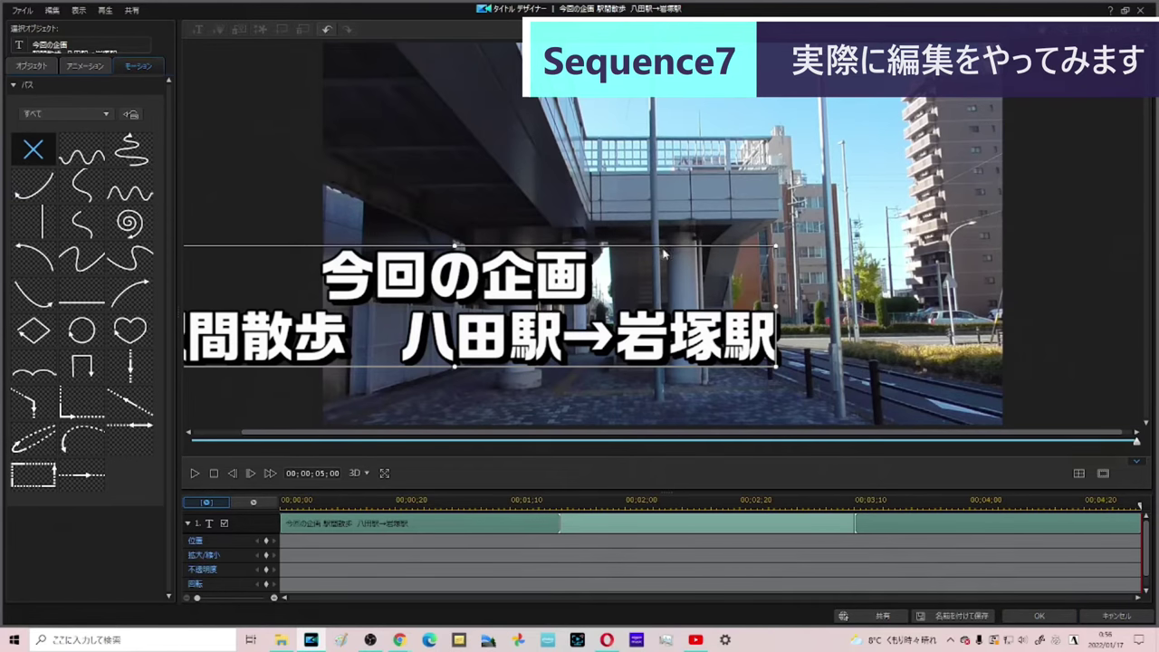
Step: Reposition the two-line title so it is horizontally centred in the lower part of the frame, and save the title changes
left_click(35, 66)
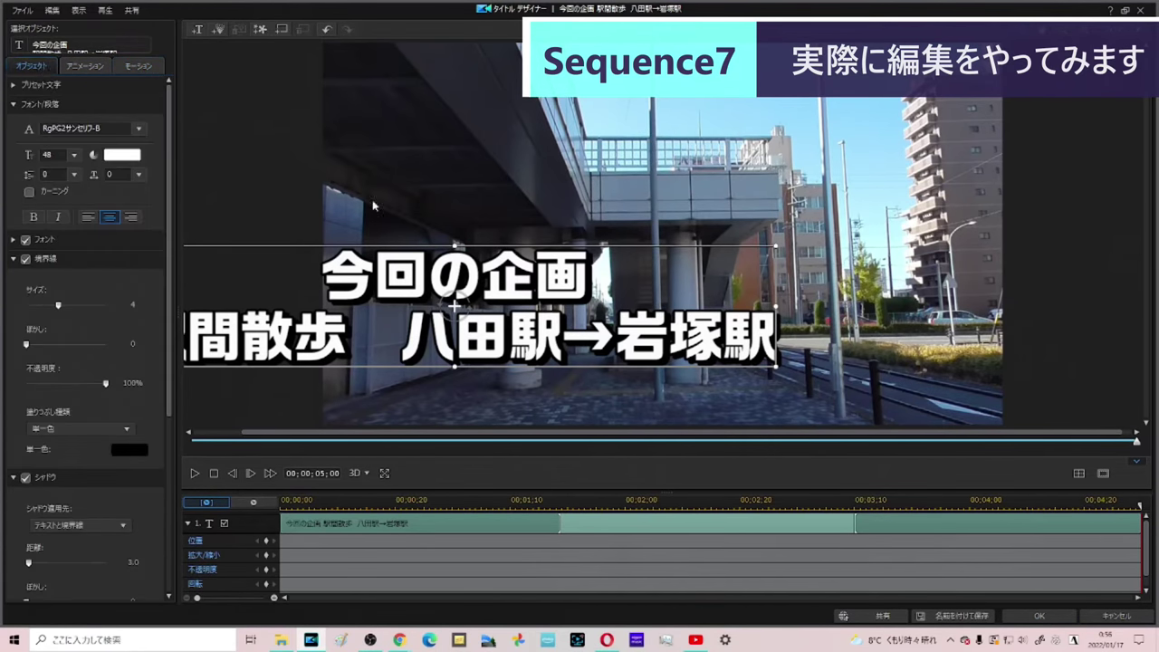
left_click_drag(527, 251, 721, 283)
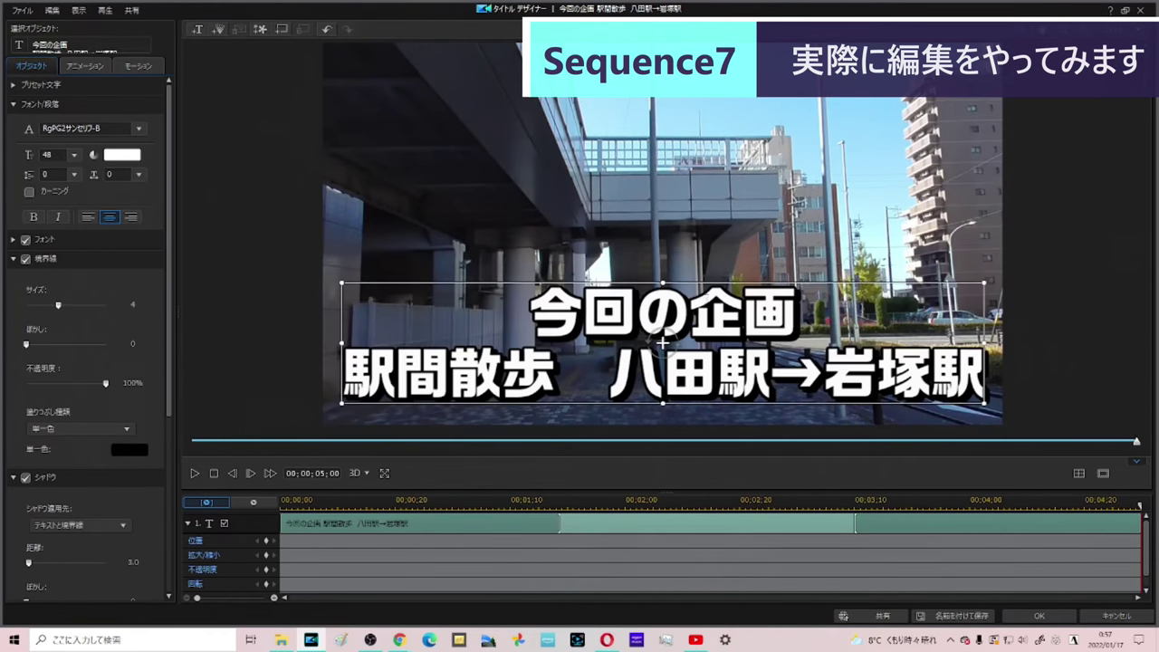
left_click_drag(704, 285, 698, 276)
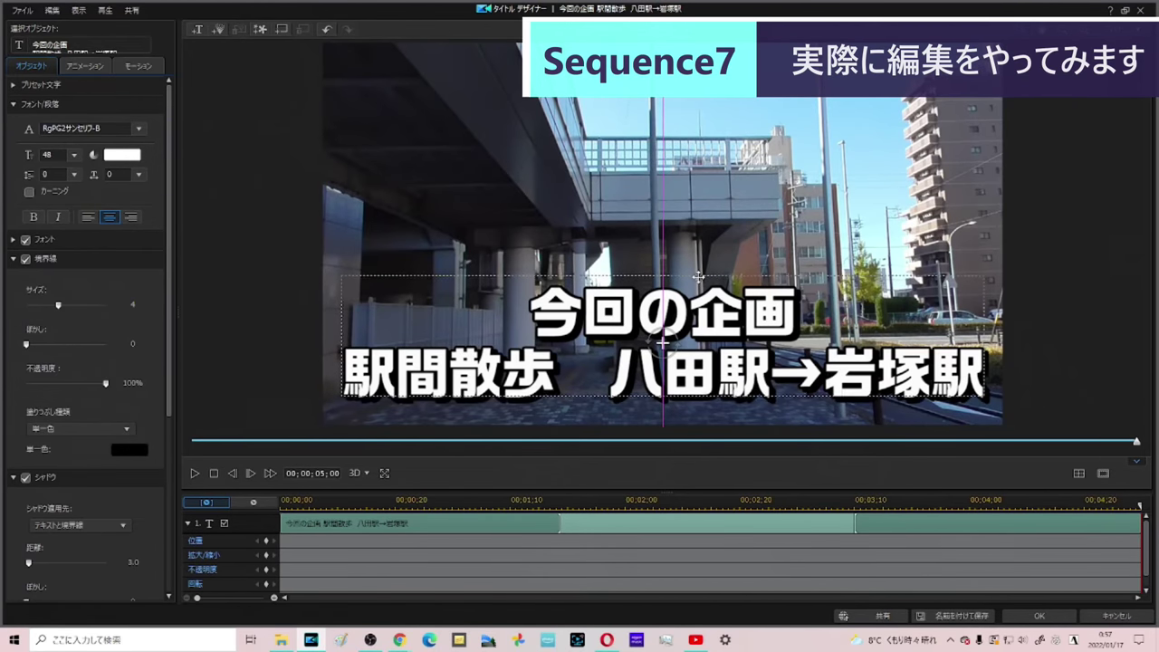
mouse_move(698, 276)
left_mouse_down()
mouse_move(703, 176)
mouse_move(704, 284)
left_mouse_up()
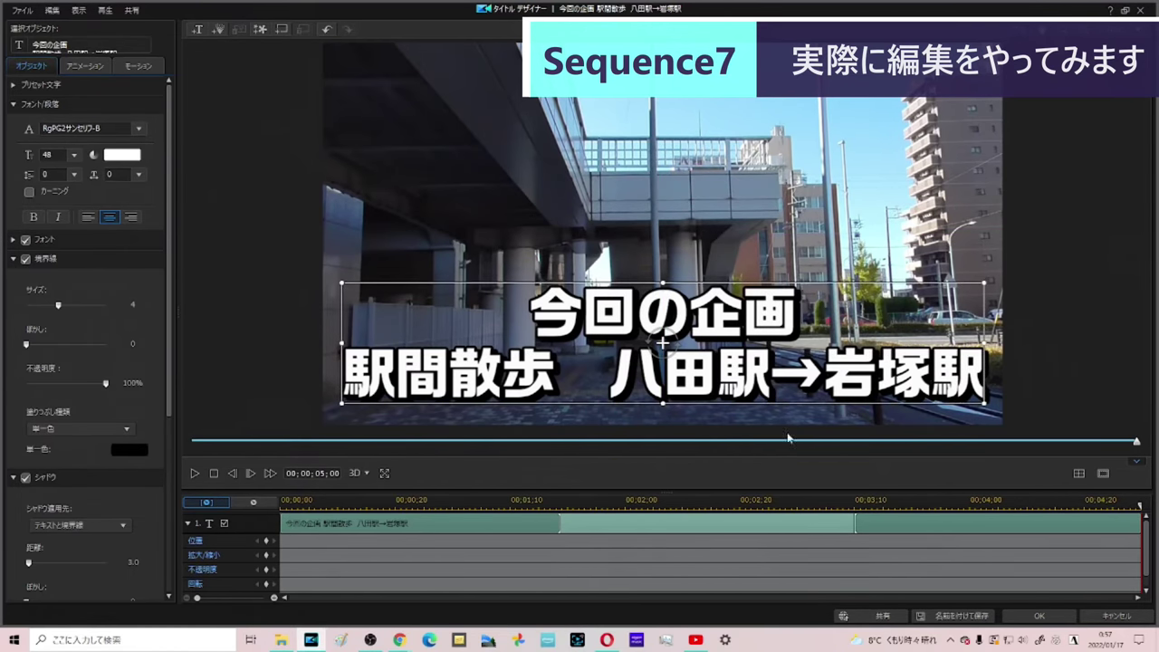
left_click(1057, 618)
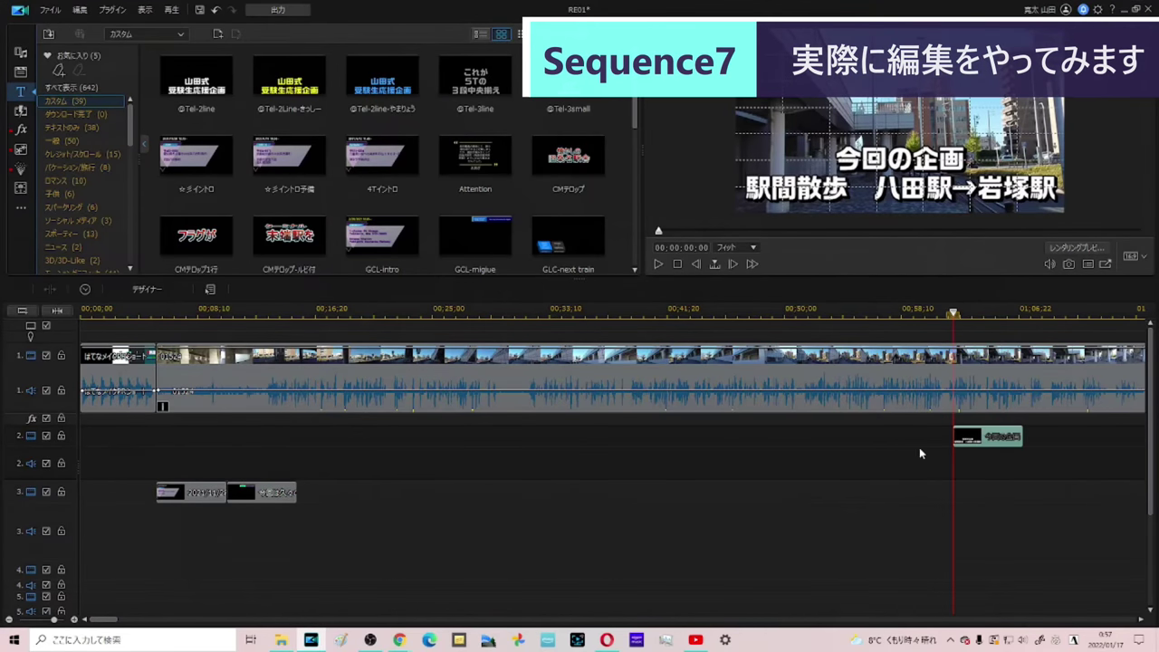
Step: Reopen the two-line title in the Title Designer and colour only the text 八田駅 magenta (255, 0, 255)
double_click(977, 441)
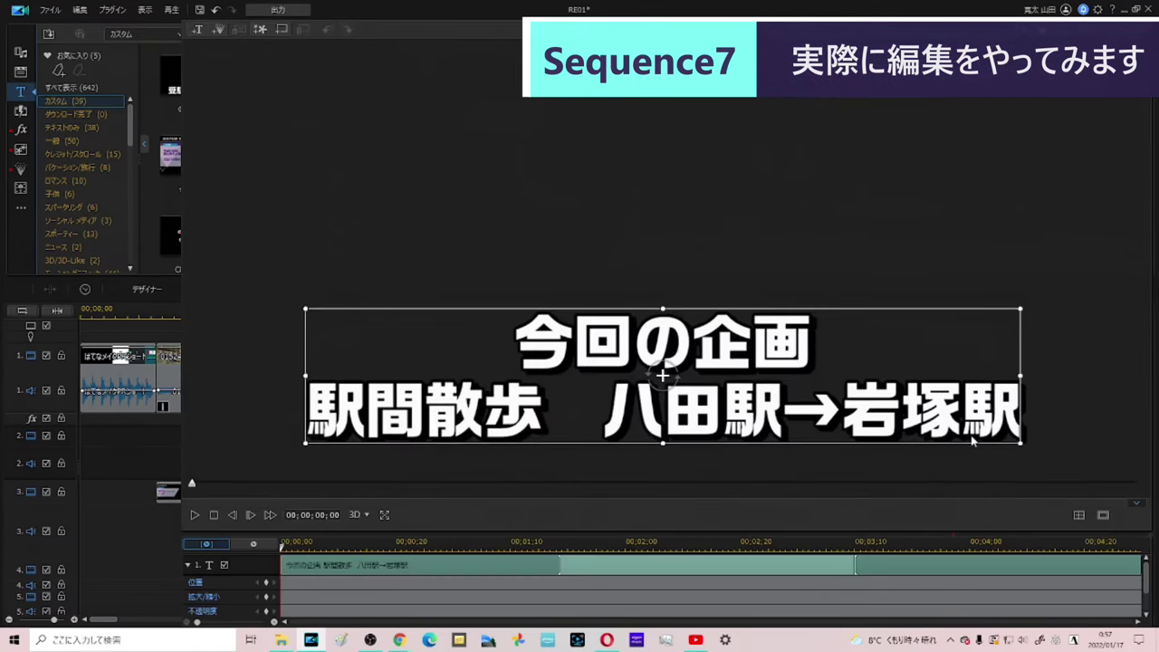
left_click(625, 371)
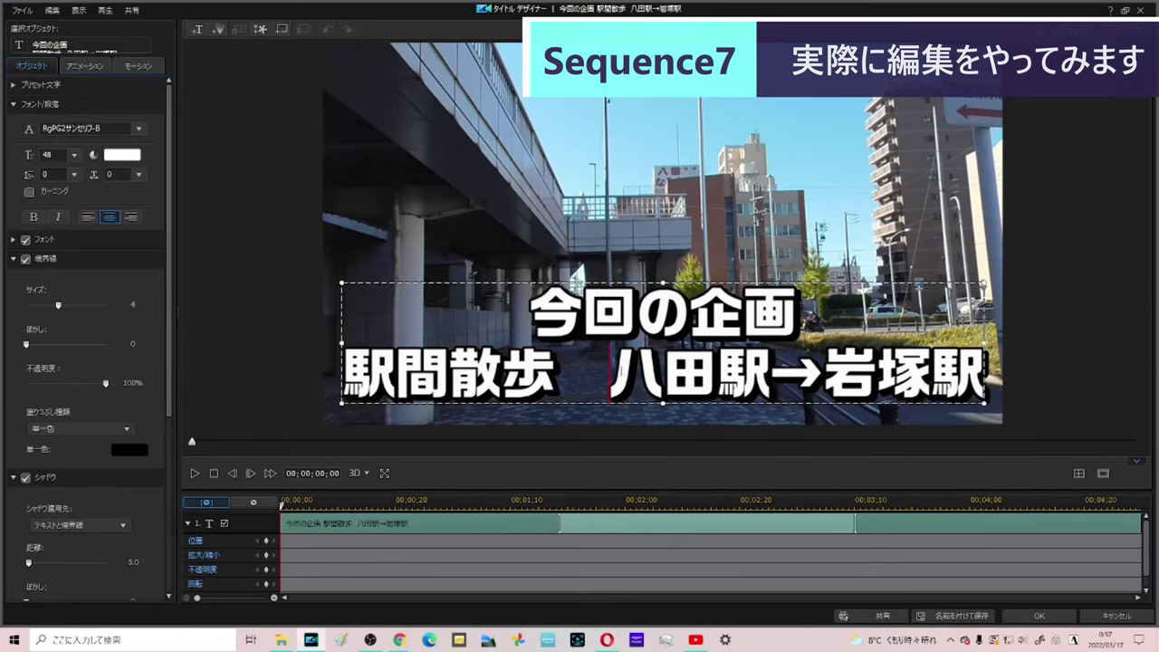
key("shift+Right")
key("shift+Right")
key("shift+Right")
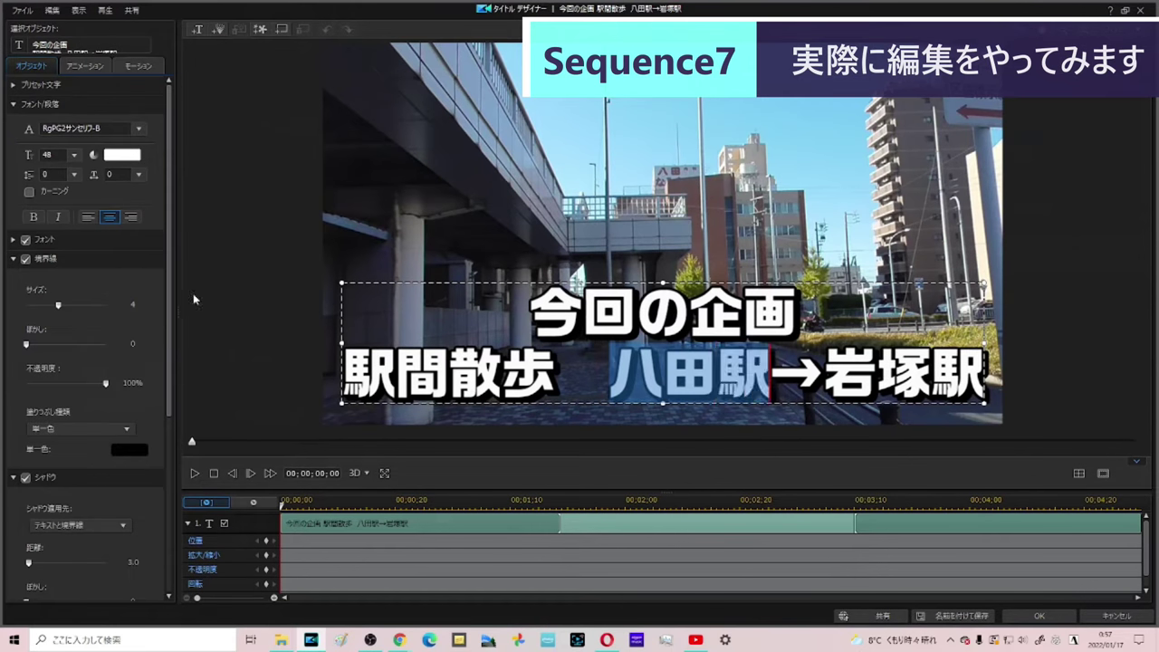
left_click(121, 155)
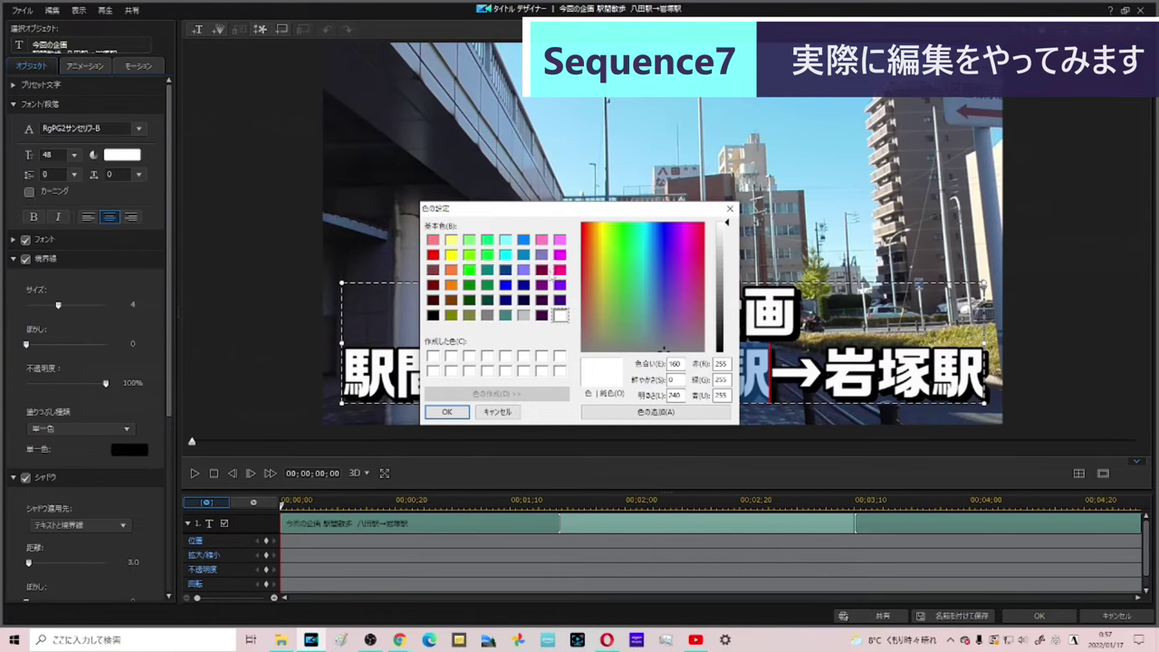
left_click(542, 270)
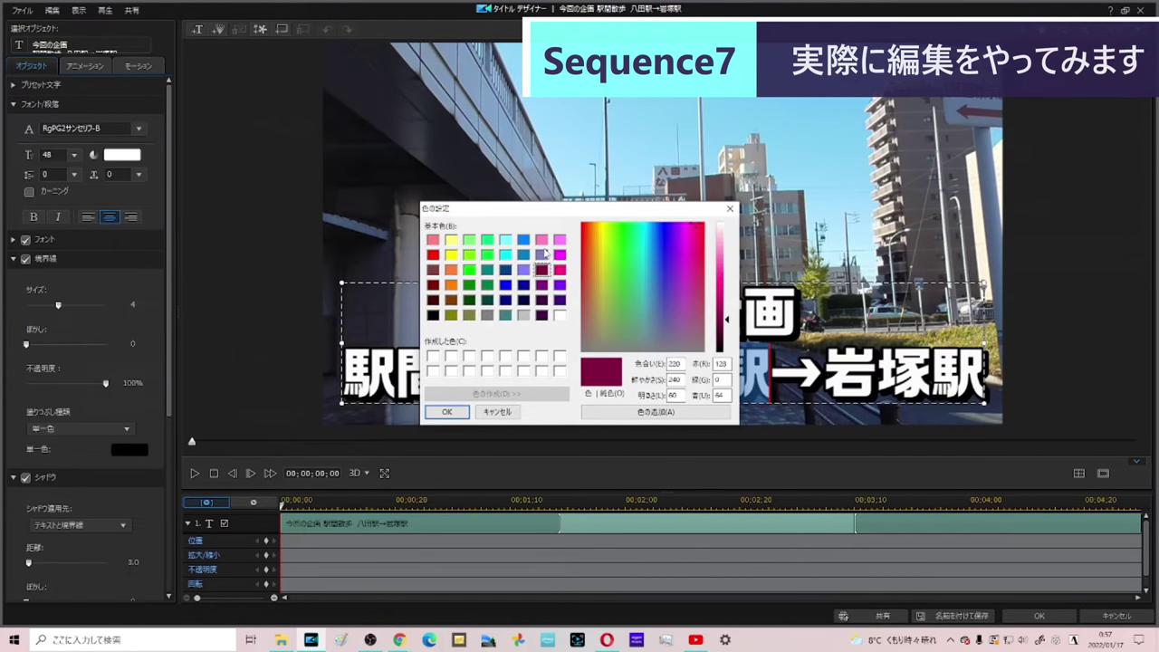
left_click(559, 256)
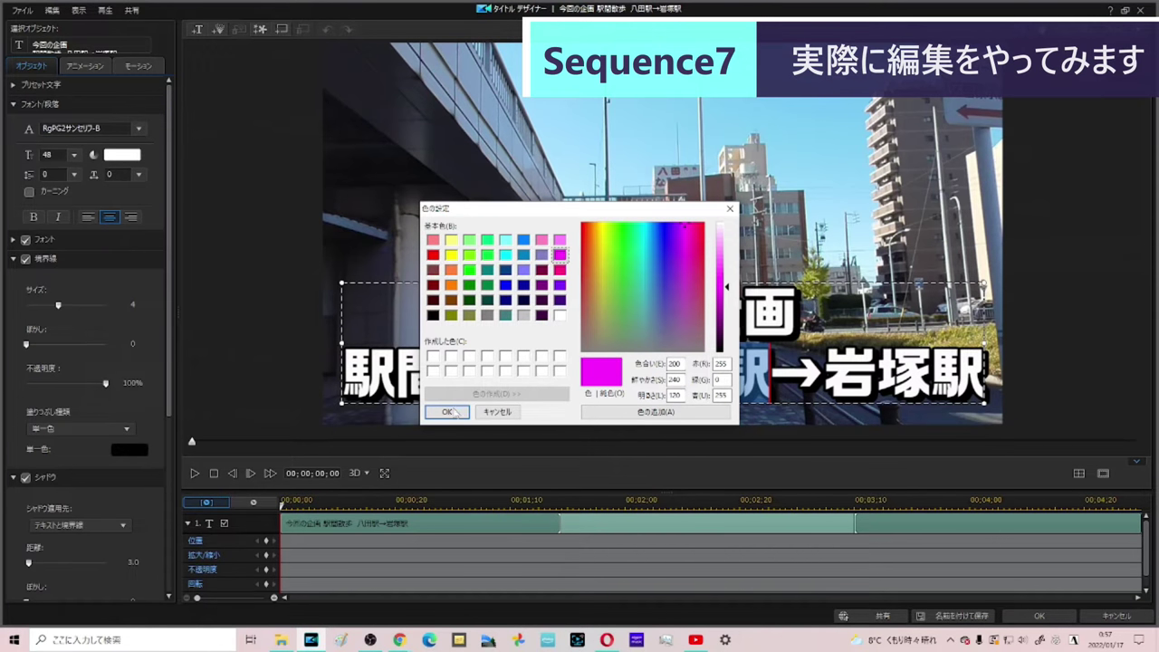
left_click(447, 412)
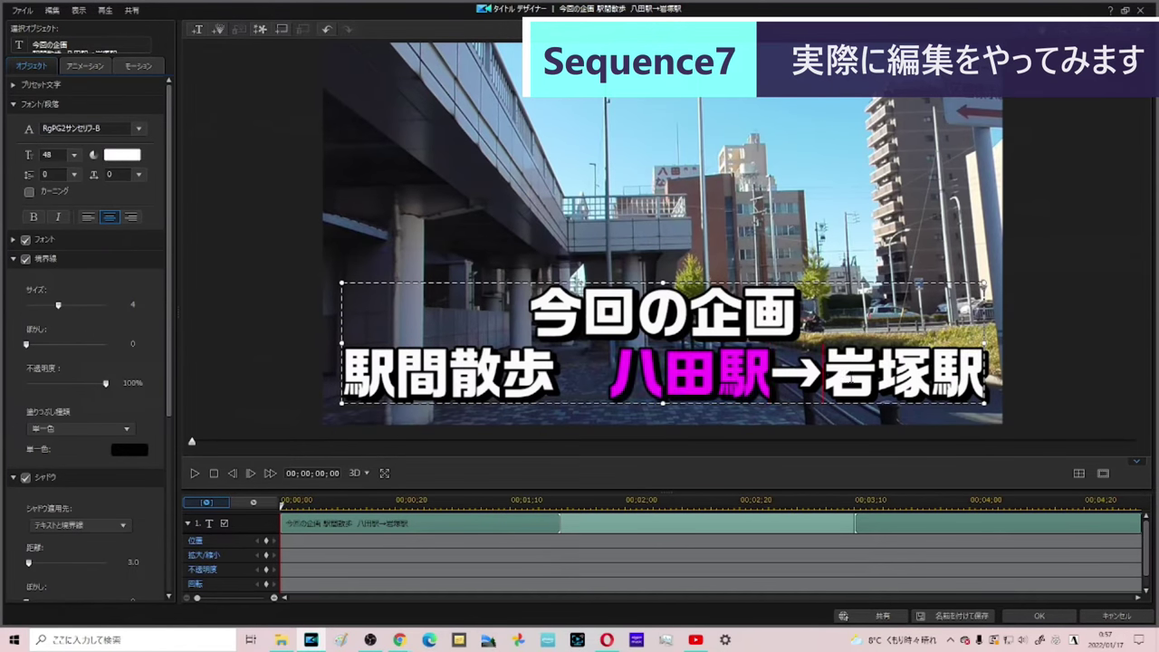
Step: Colour the text 岩塚駅 yellow (255, 255, 0) and save the title changes
left_click_drag(846, 378, 985, 380)
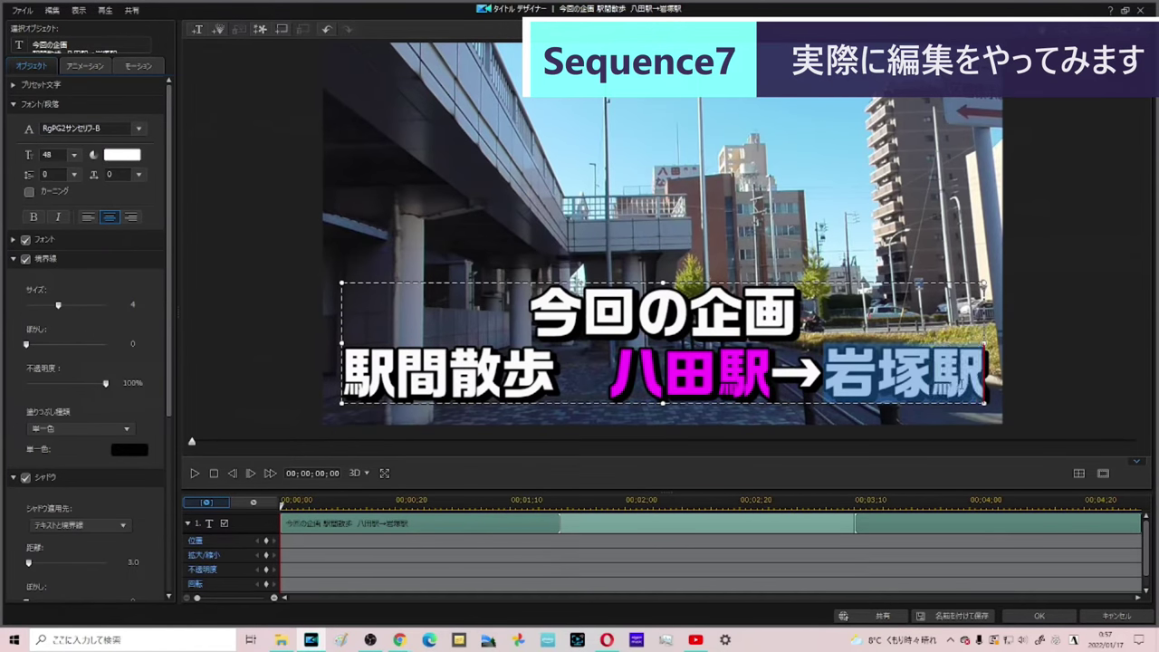
left_click(136, 155)
left_click(451, 256)
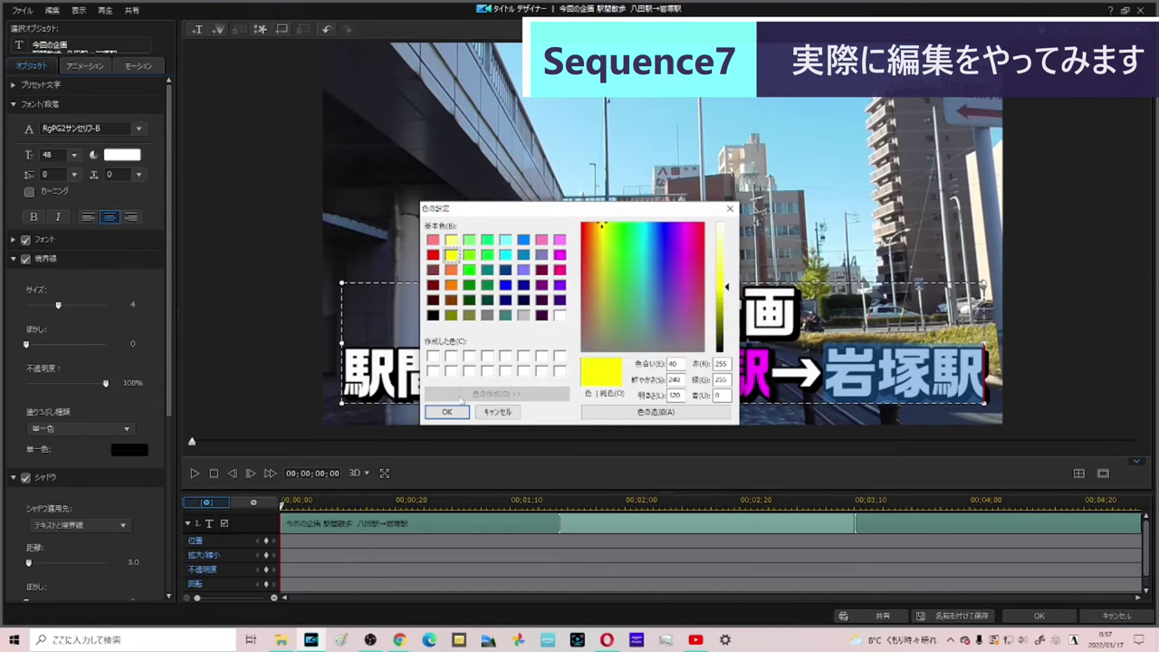
left_click(446, 412)
left_click(826, 265)
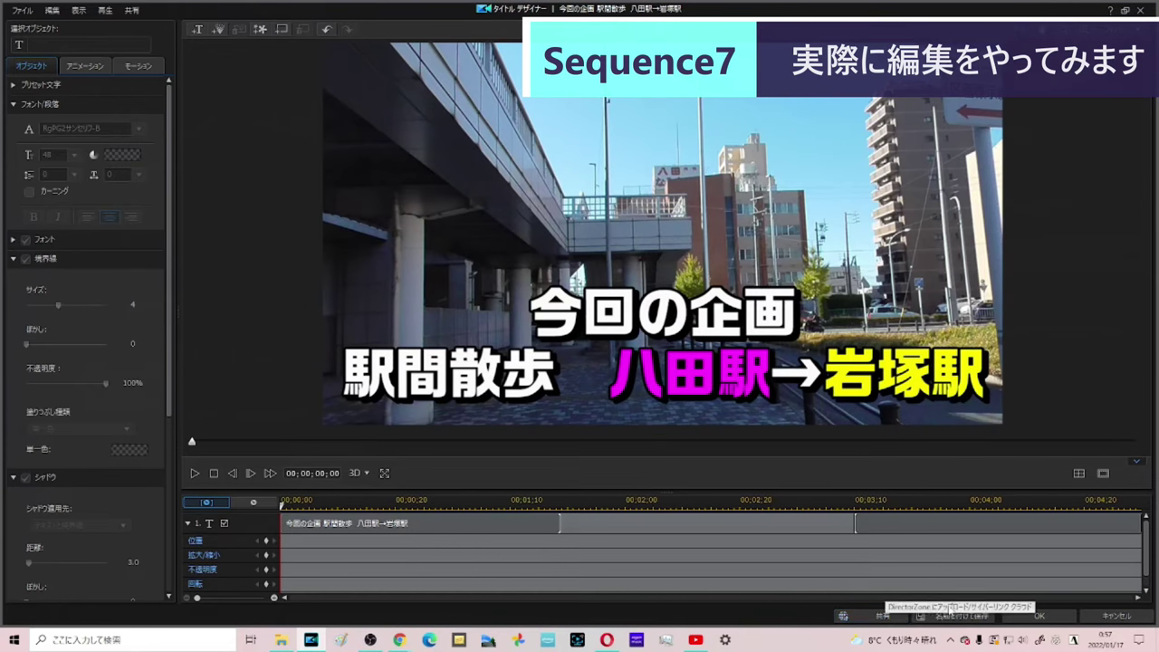
left_click(1039, 616)
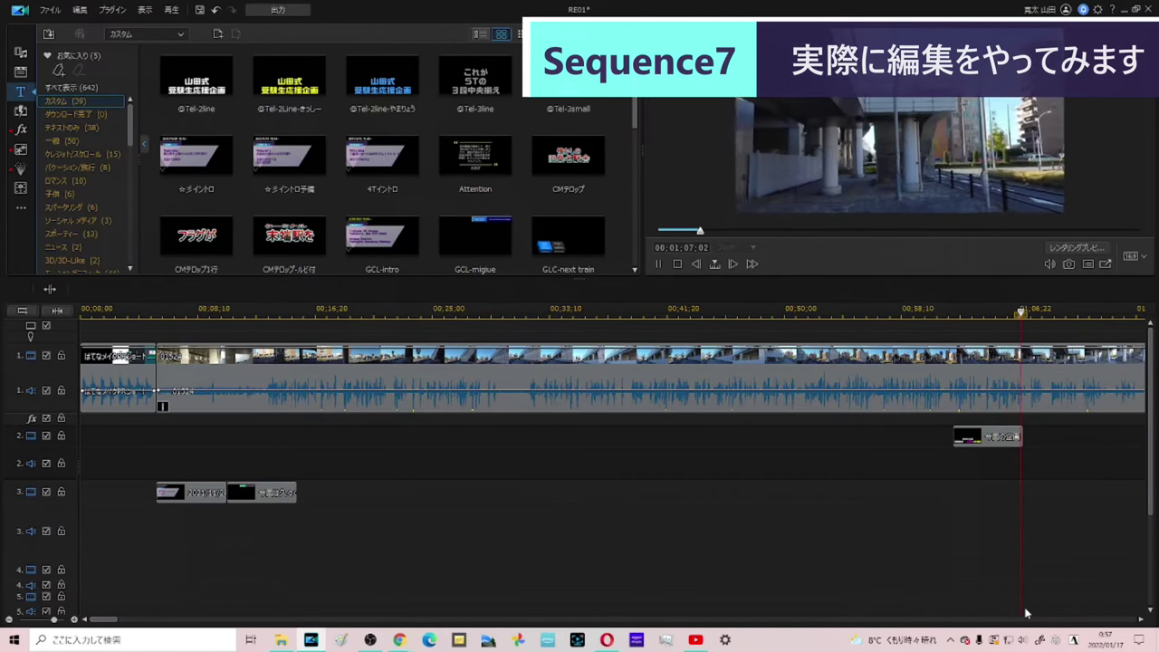
Step: Play back the timeline around the two-line title and the footage after it to look for a cut point
key("space")
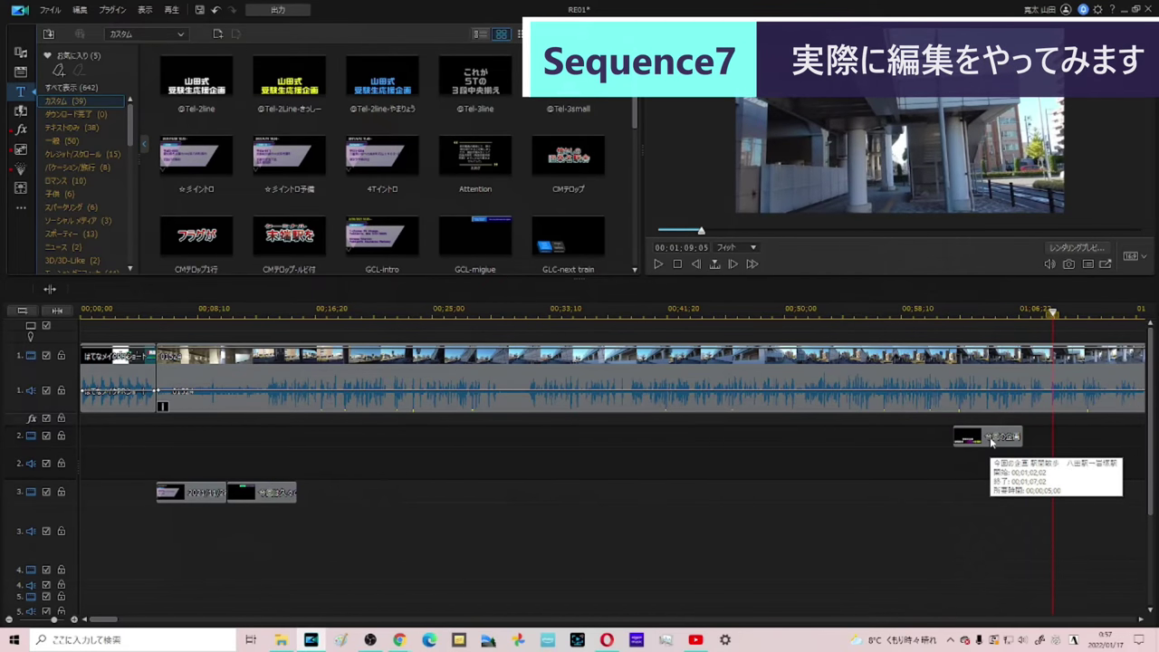
left_click(993, 440)
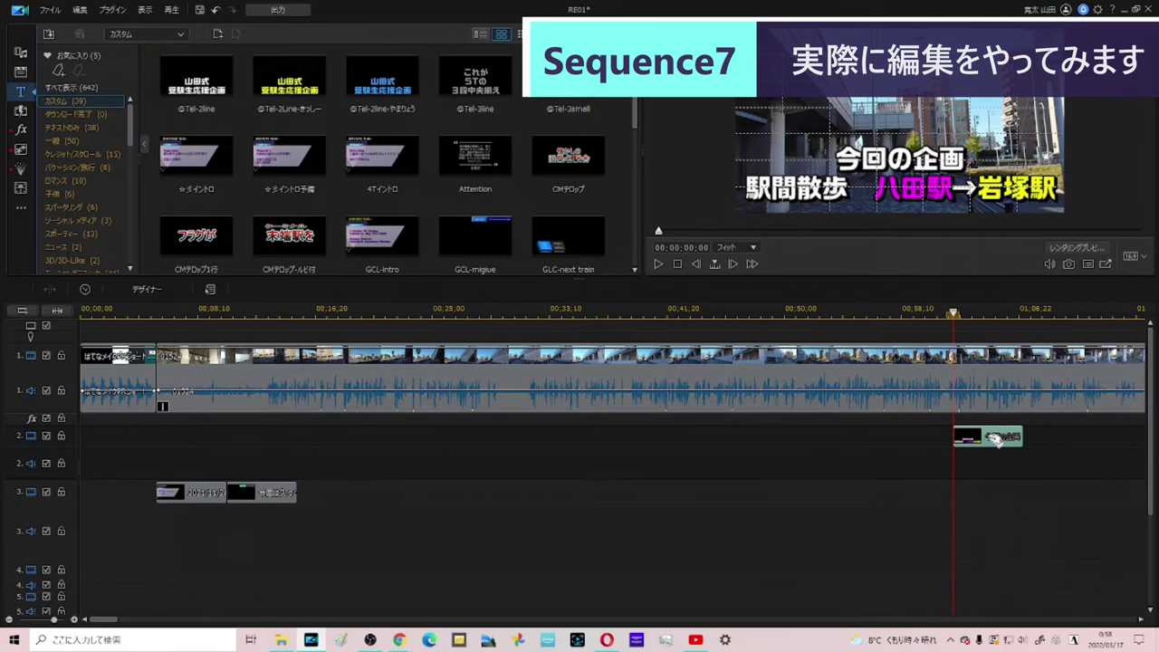
left_click_drag(998, 444, 995, 442)
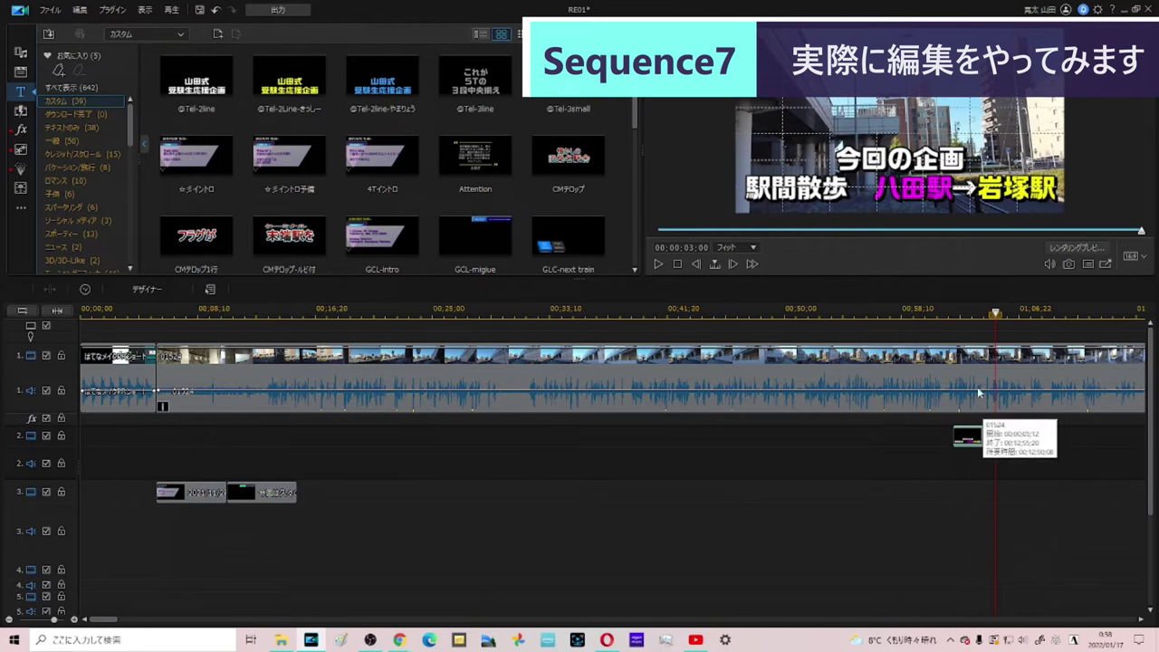
key("space")
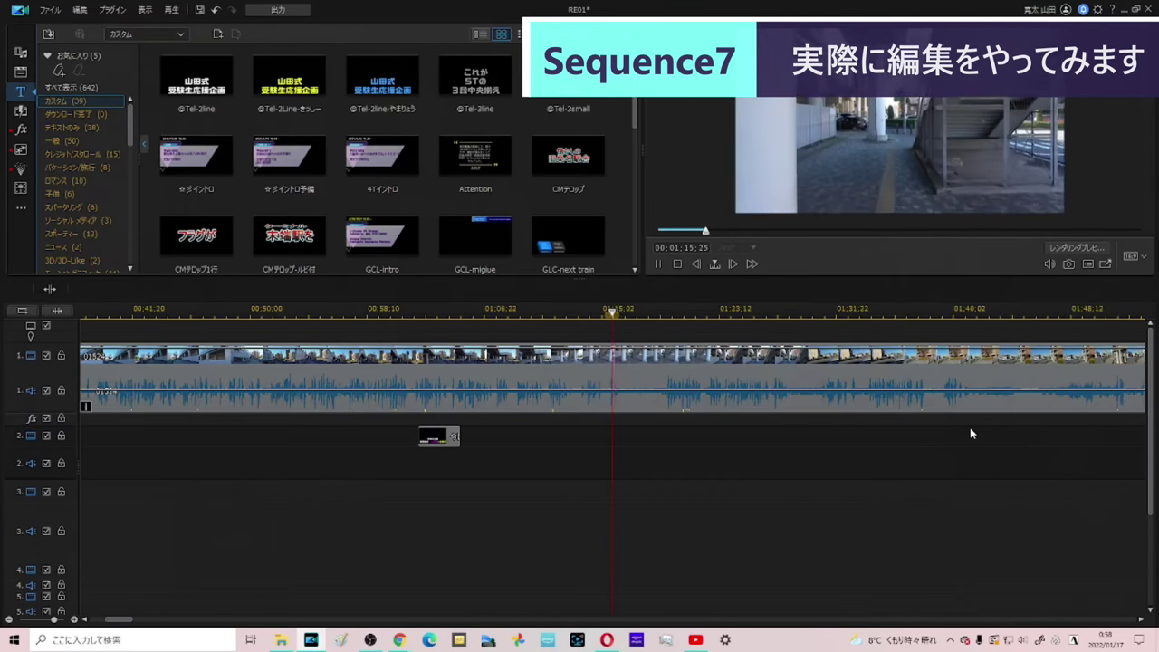
key("space")
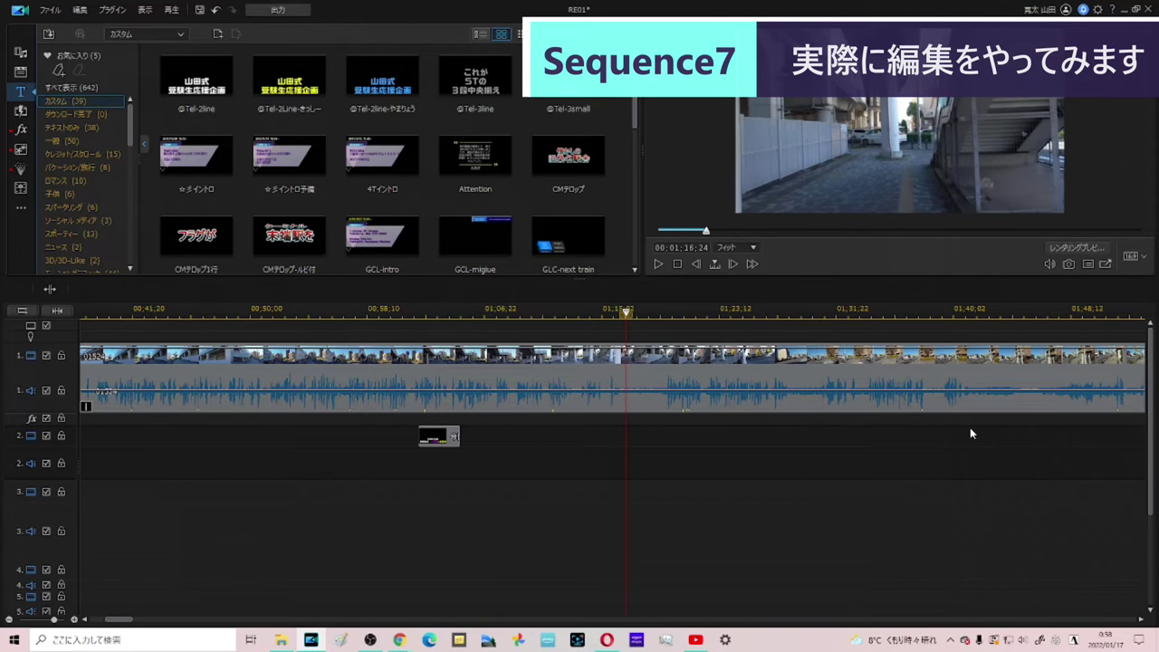
Step: Split the main footage clip on video track 1 at 00:01:15:08
left_click(589, 311)
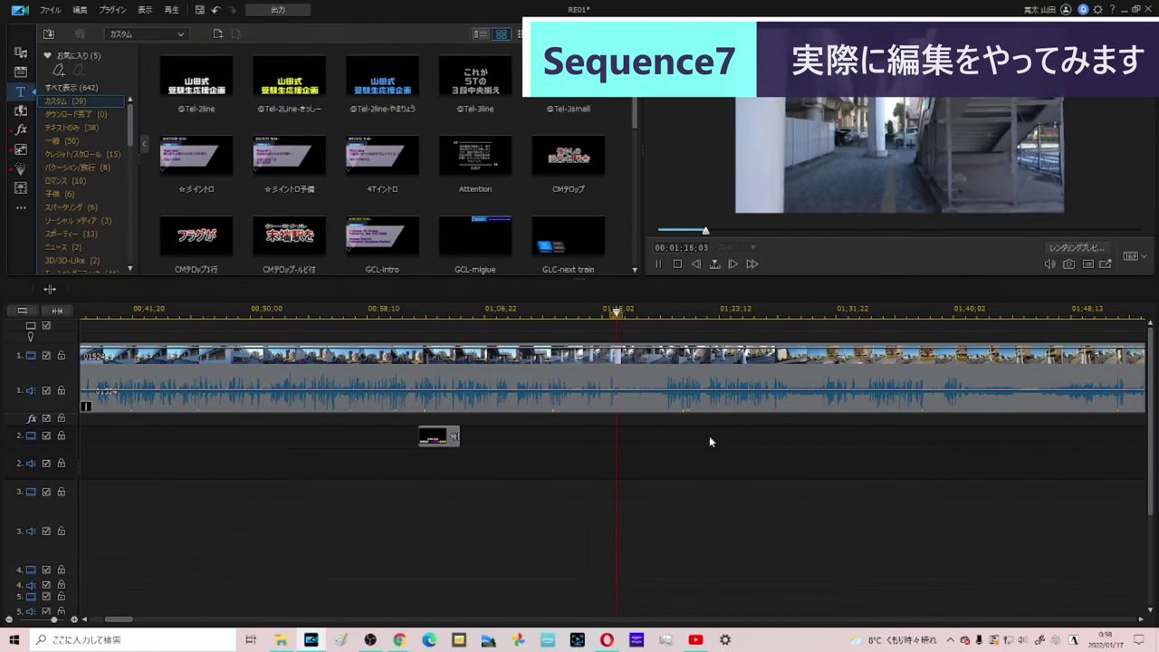
left_click(583, 311)
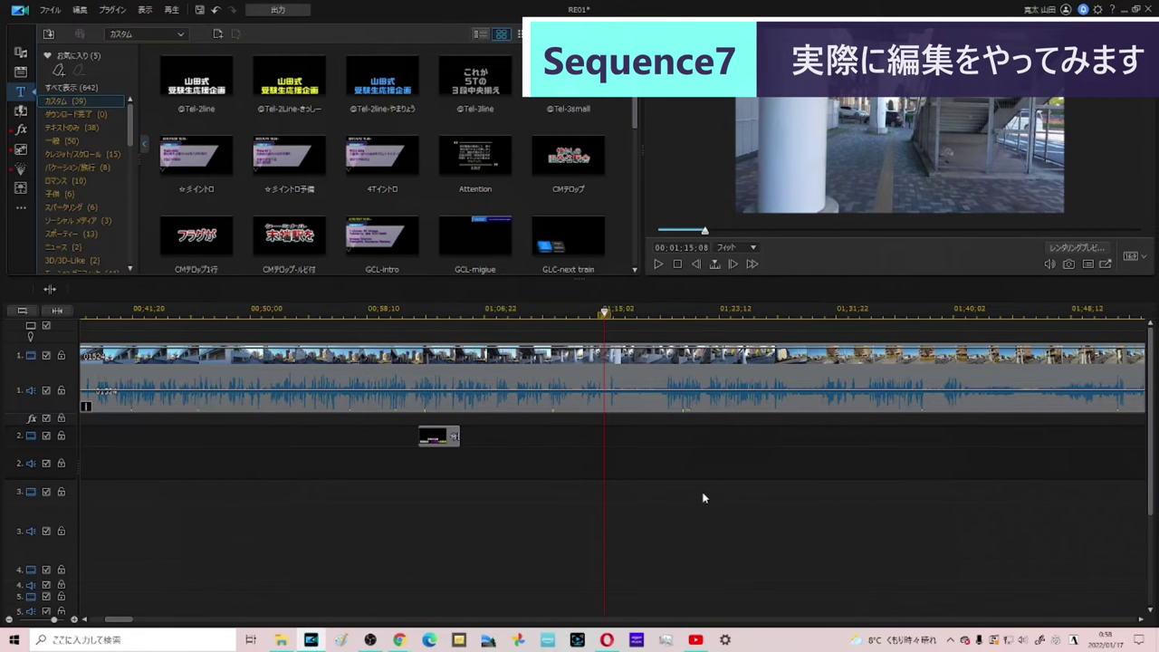
right_click(605, 366)
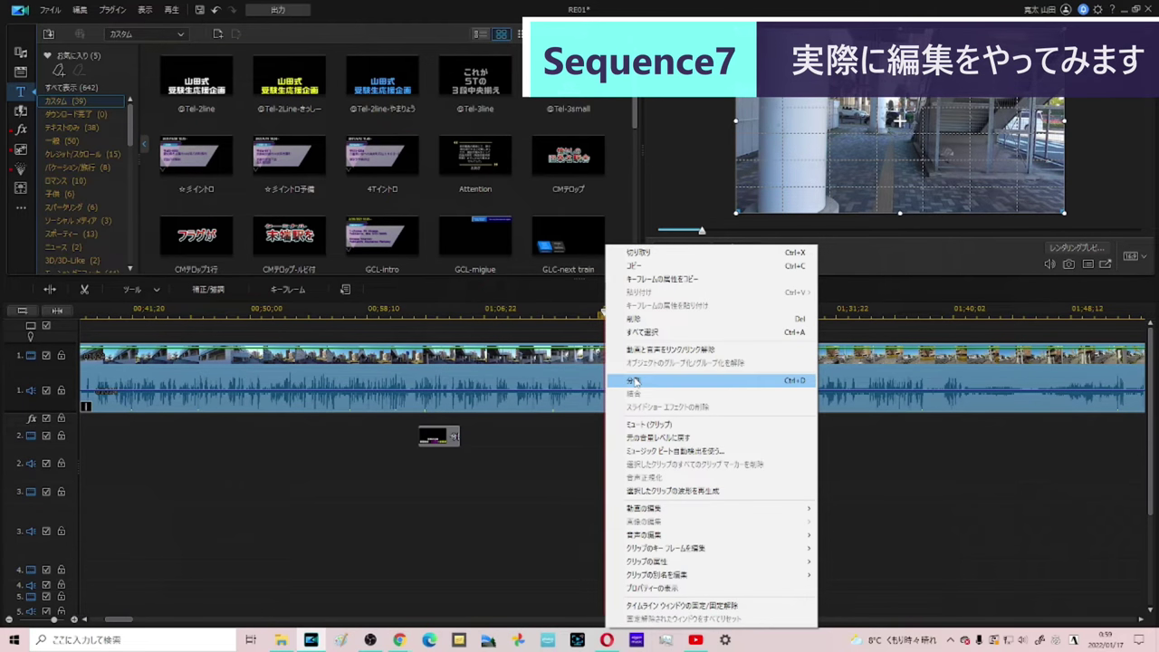
left_click(635, 382)
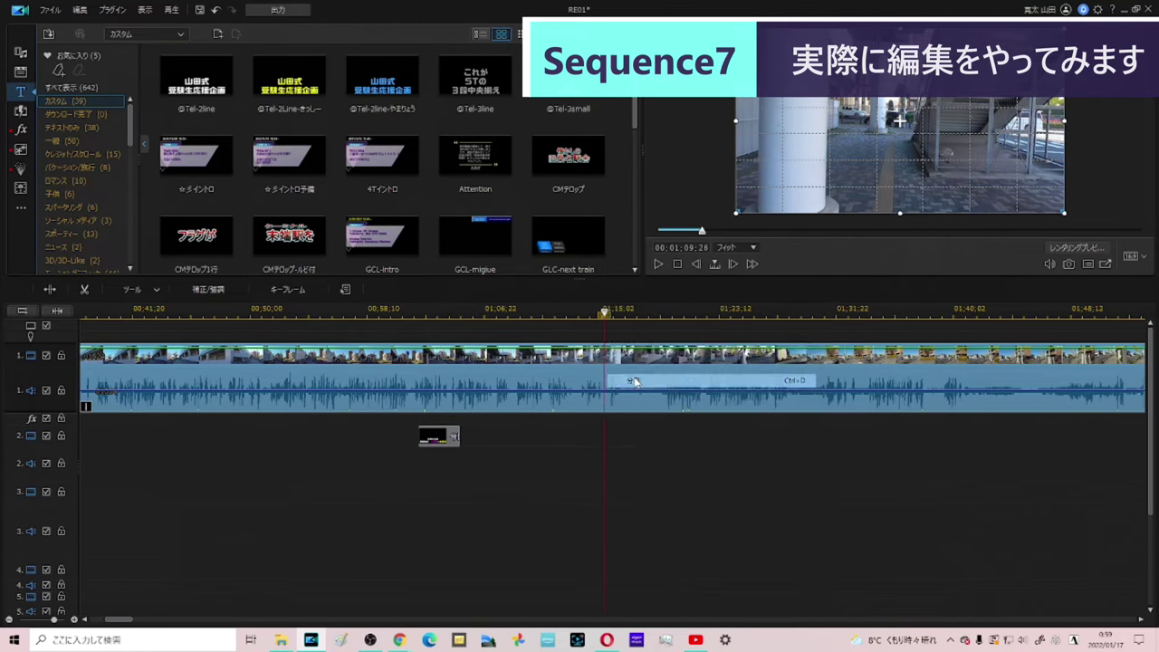
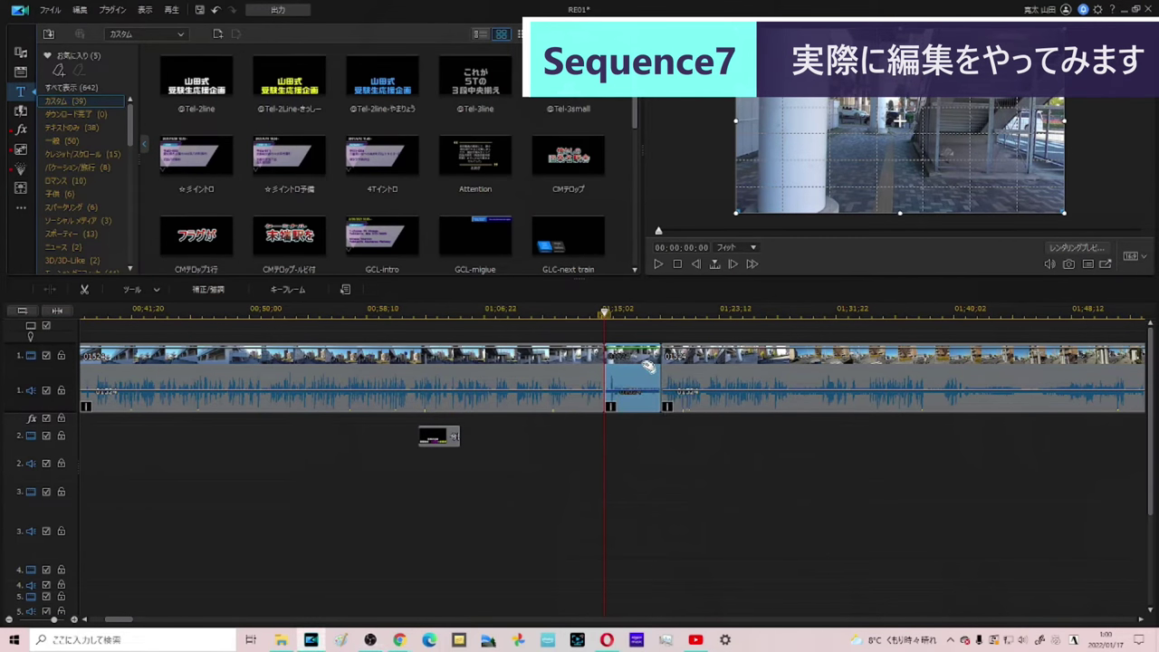
Step: Try deleting the short clip after the 00:01:15:08 split while keeping its gap, and undo the deletion
key("Delete")
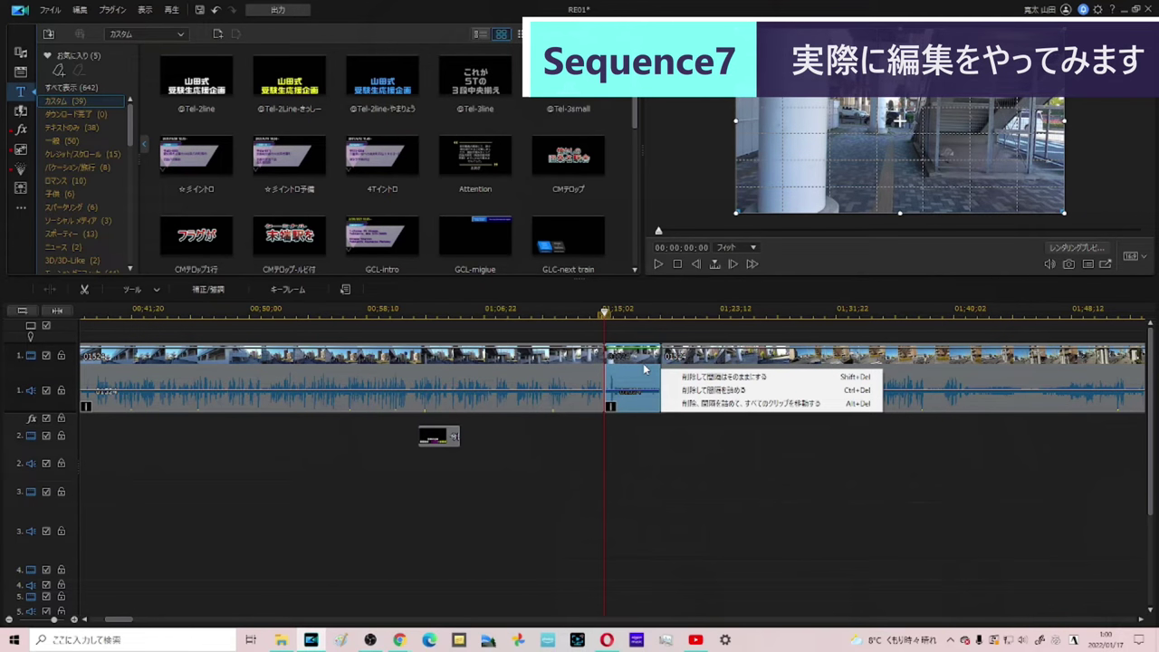
left_click(702, 377)
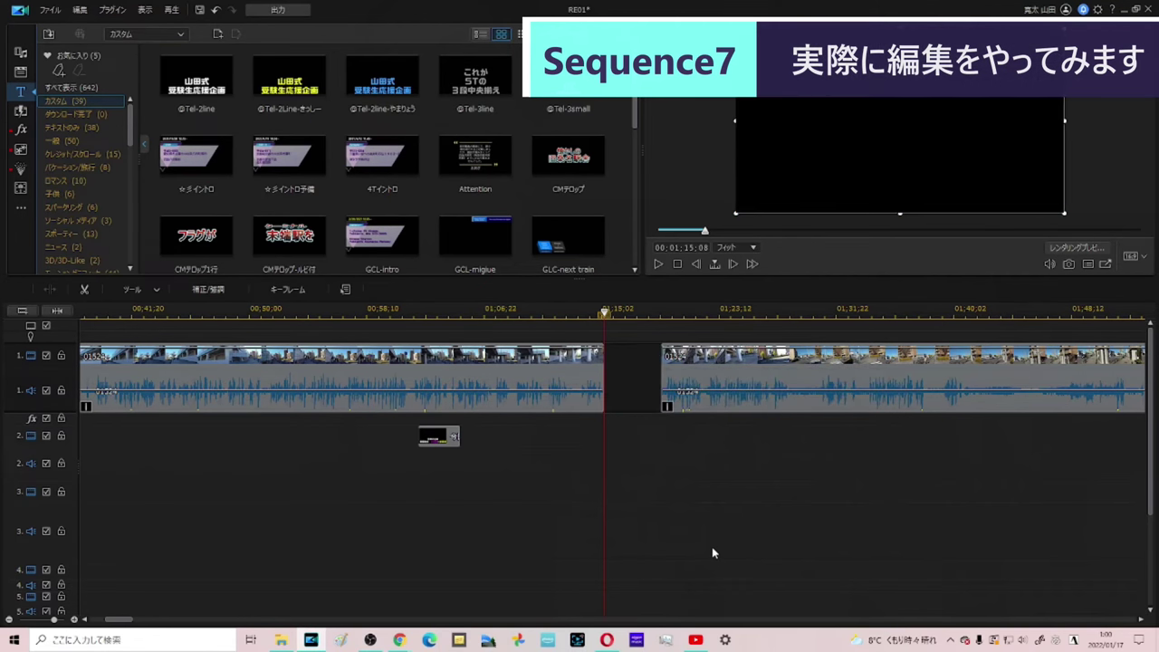
key("ctrl+z")
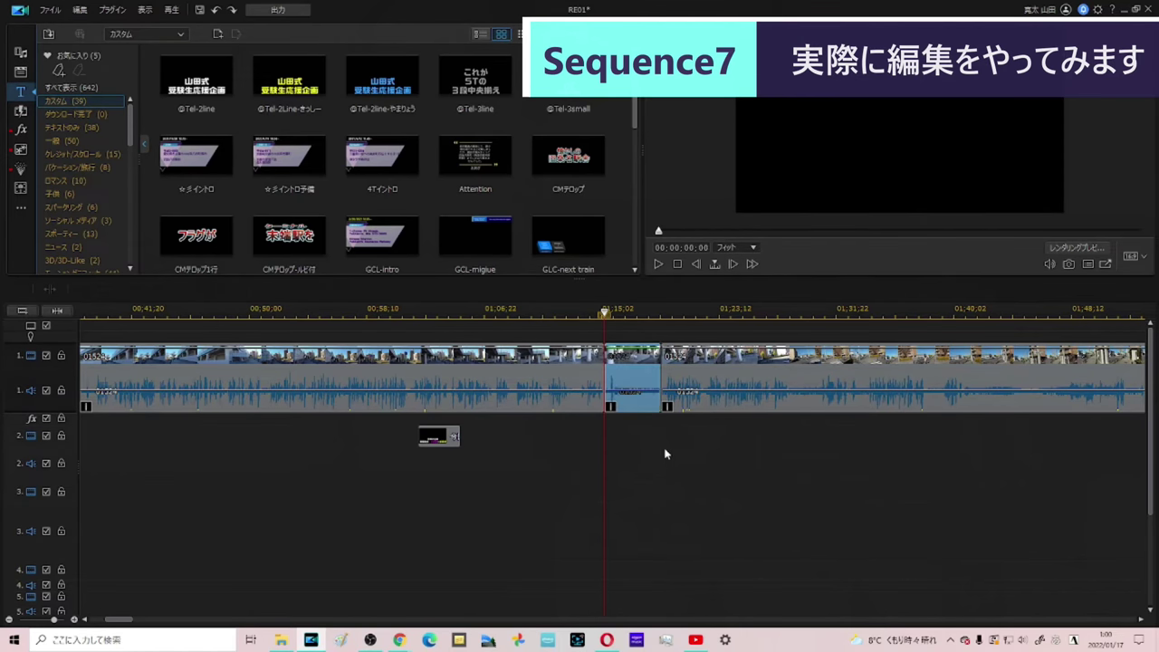
Step: Delete the short clip after the 00:01:15:08 split and close the gap on track 1
key("Delete")
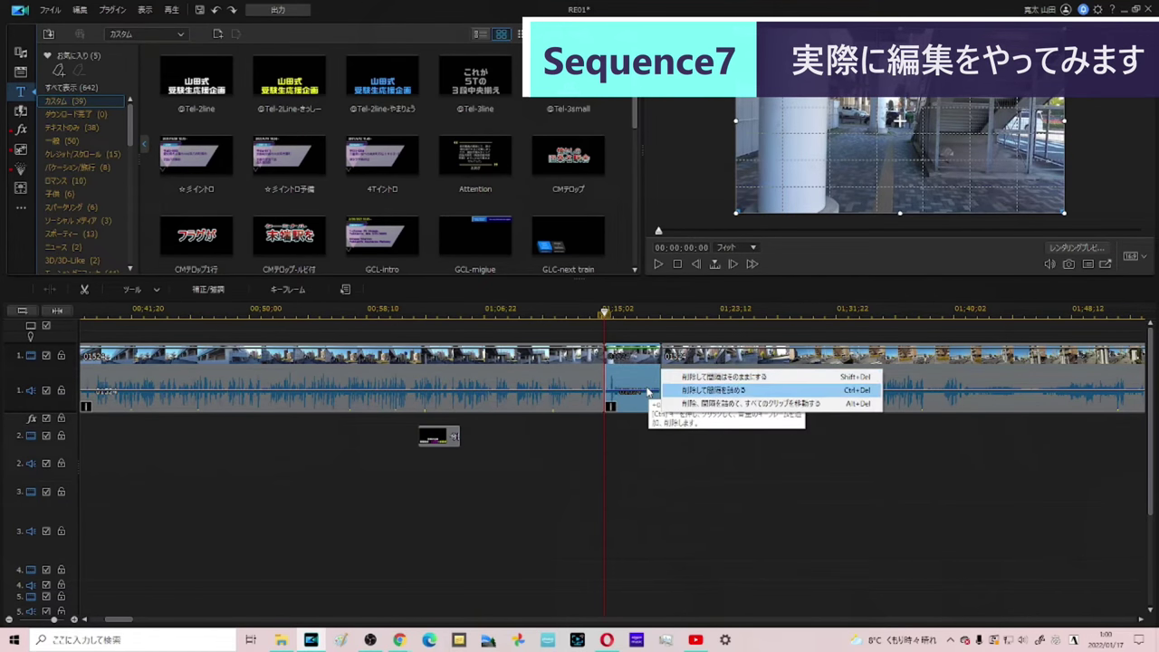
key("Return")
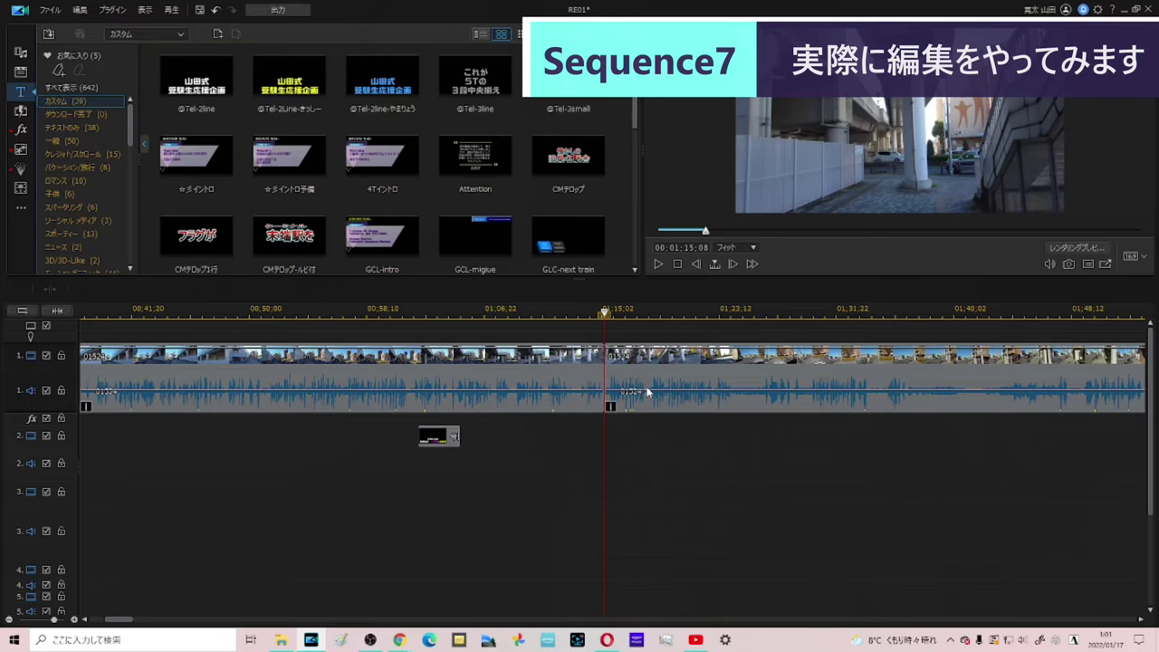
Step: Insert the ST-Catch-AirAnnounce clip from the Catch media at 00:01:15:08, shifting all clips, and move it to track 3
scroll(561, 235, "down", 5)
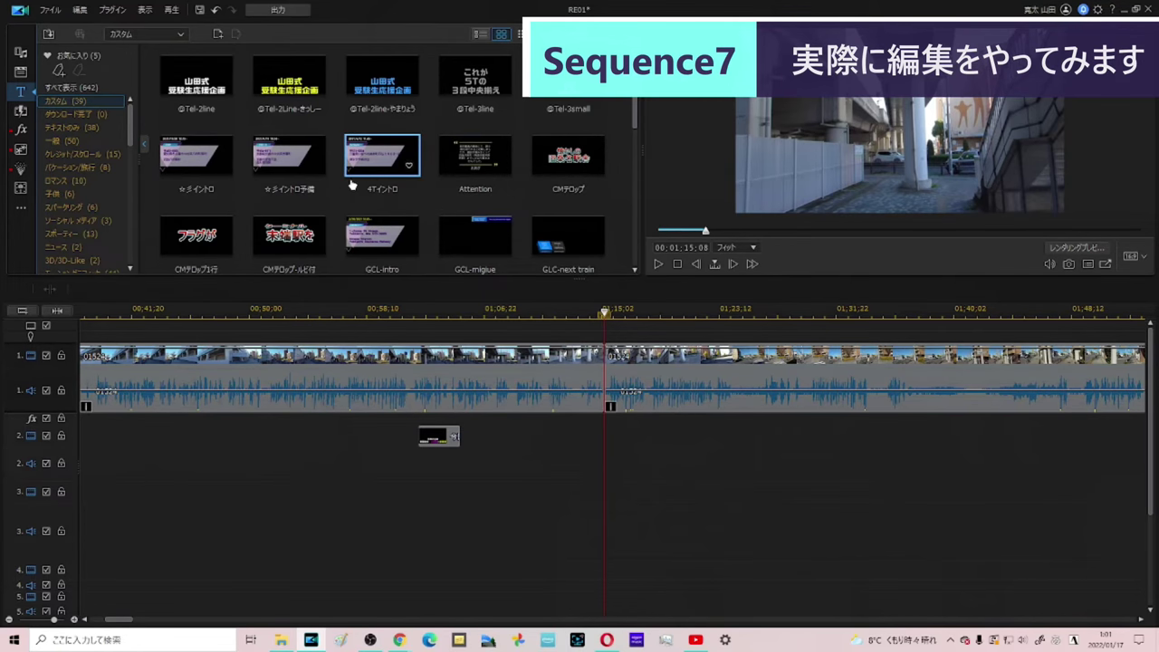
scroll(352, 184, "down", 5)
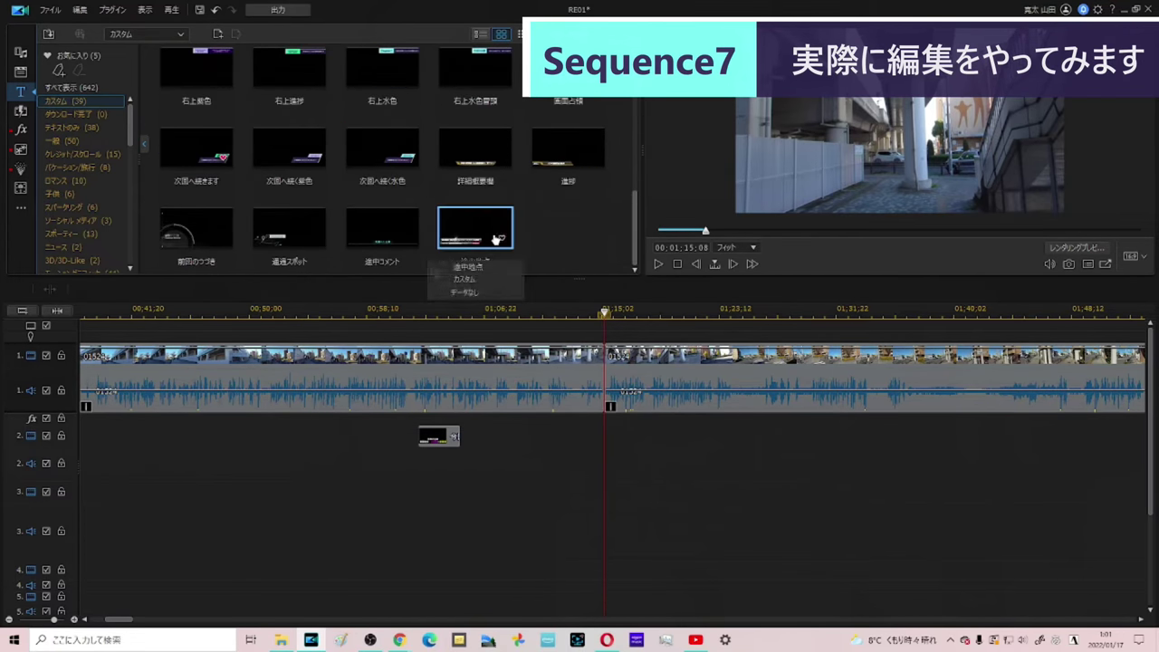
scroll(86, 172, "down", 4)
left_click(20, 52)
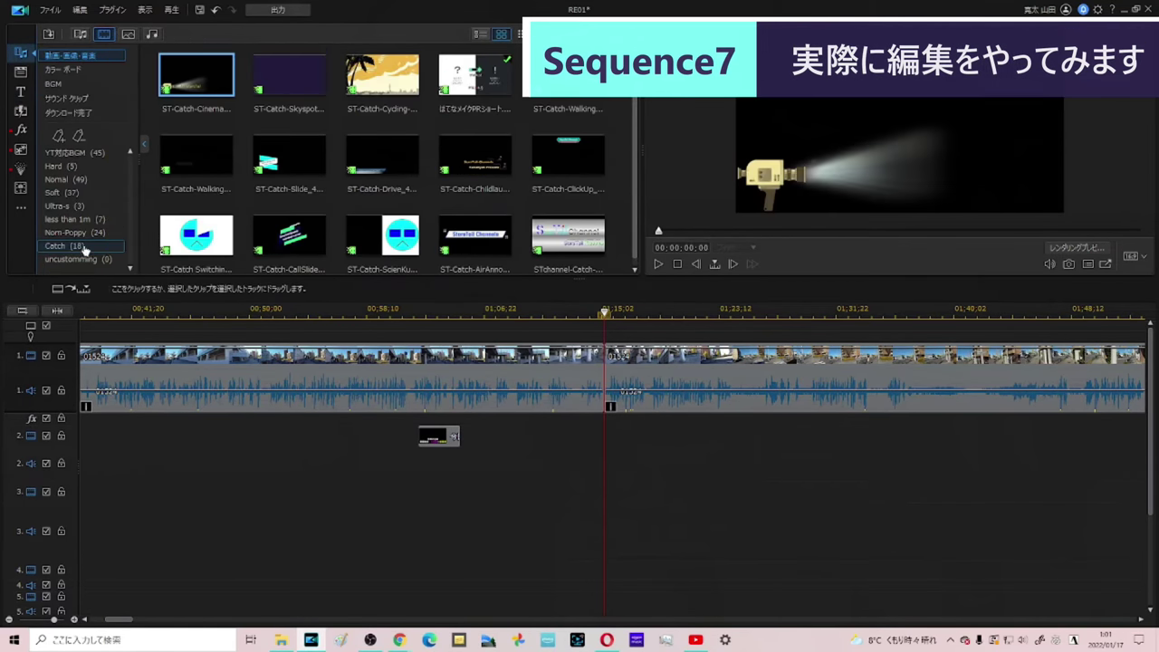
scroll(471, 163, "down", 1)
left_click_drag(471, 229, 606, 385)
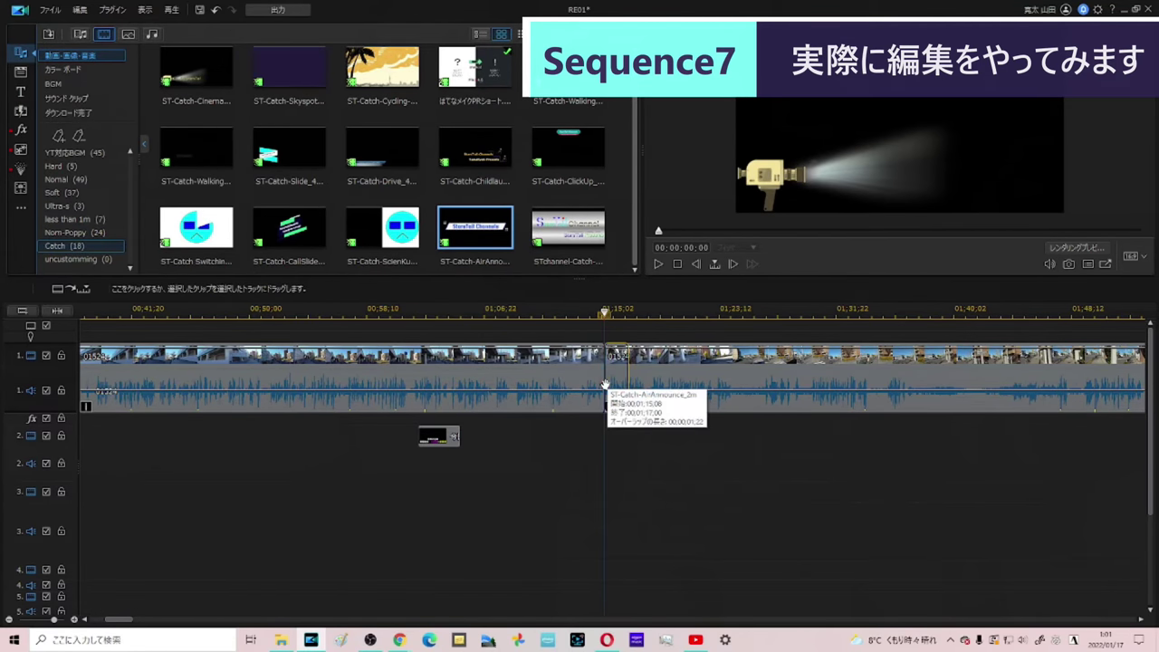
left_click_drag(606, 387, 605, 387)
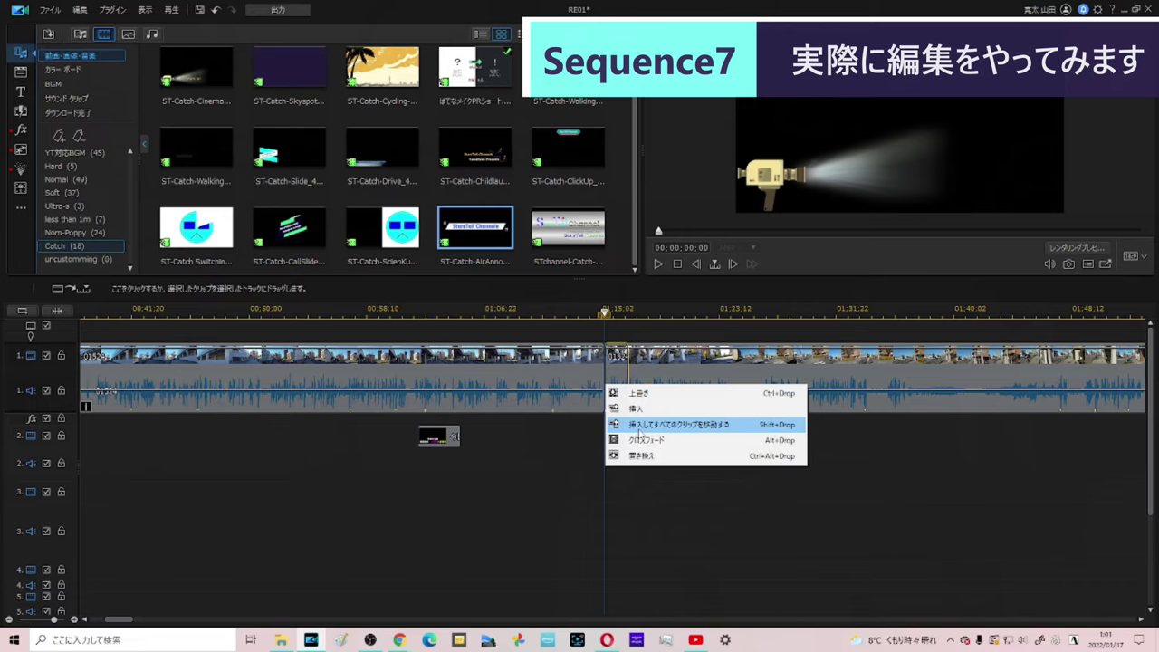
left_click(638, 430)
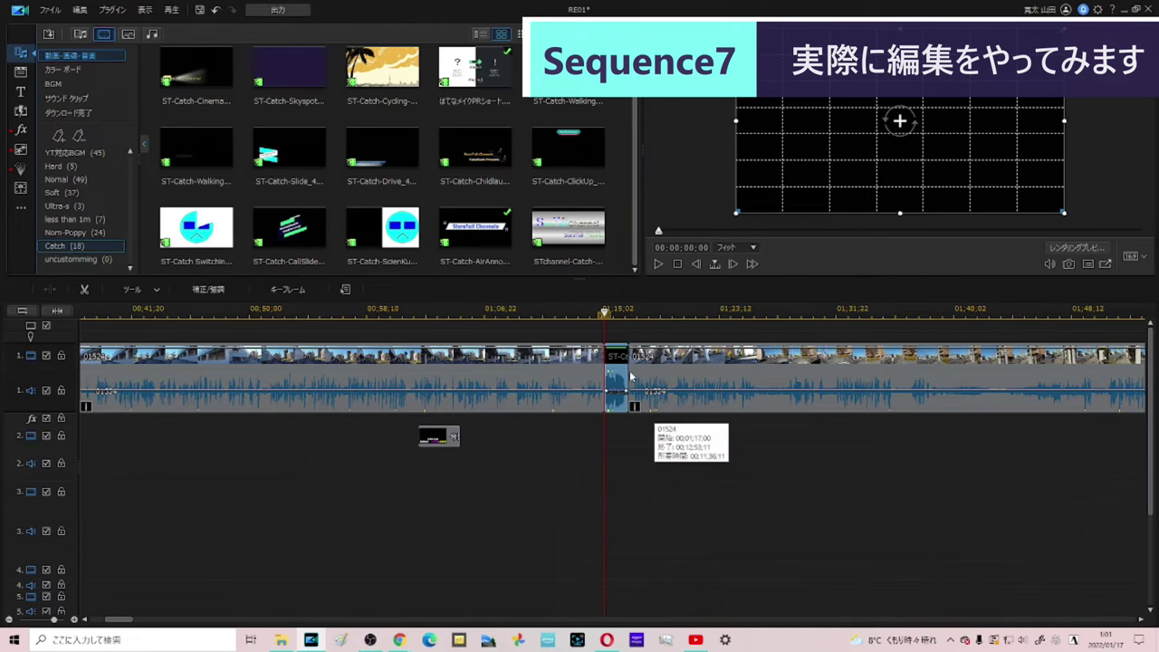
left_click_drag(623, 362, 615, 543)
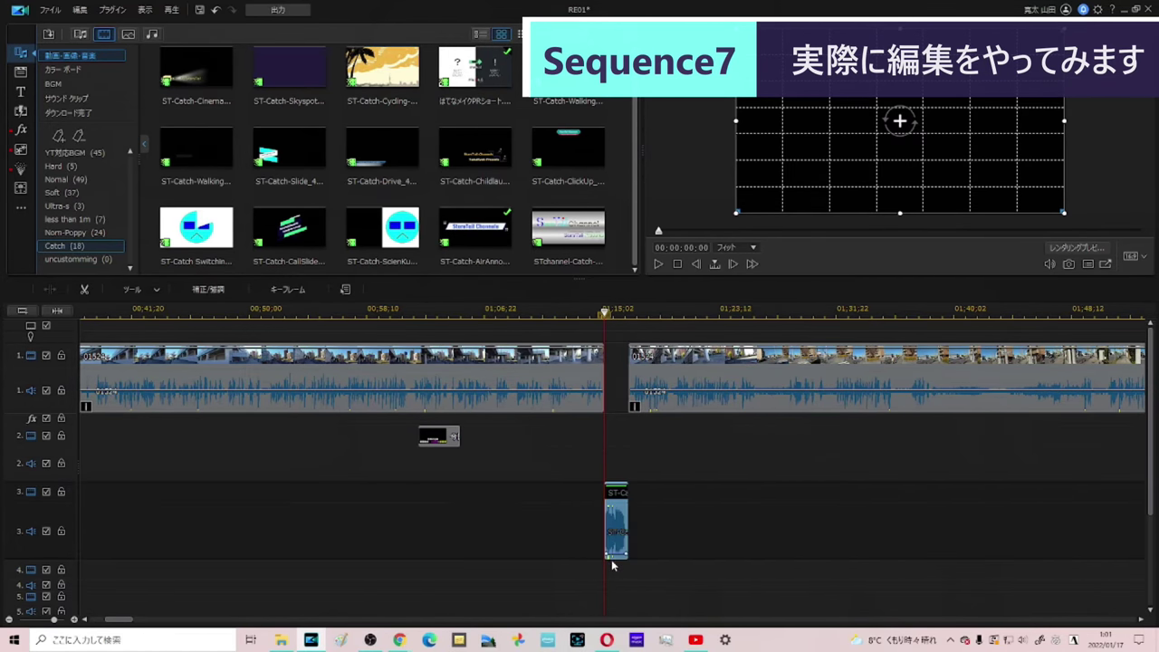
Step: Lower the audio volume of the catch clip on track 3 and play it back to check the sound
key("space")
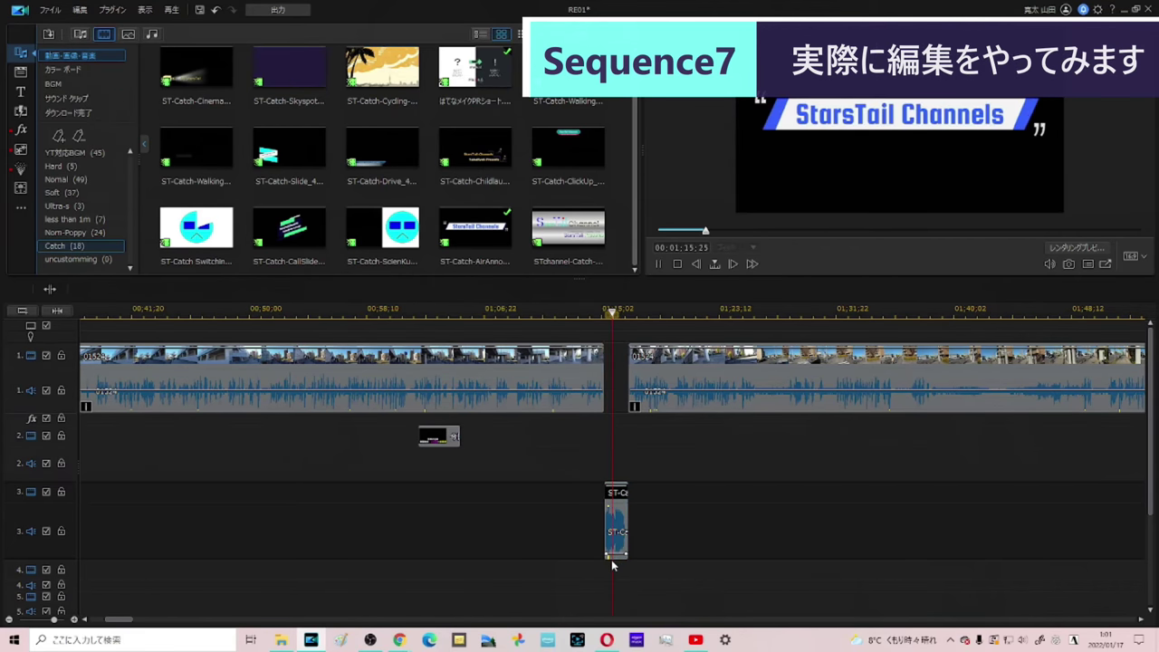
left_click(616, 541)
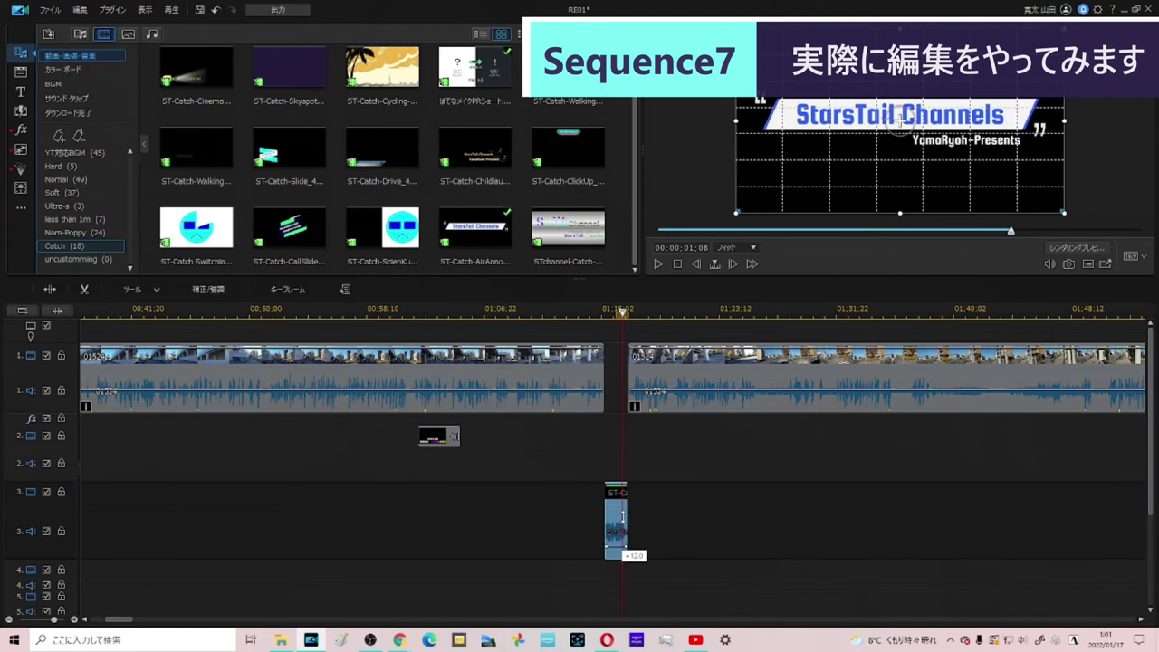
left_click(676, 263)
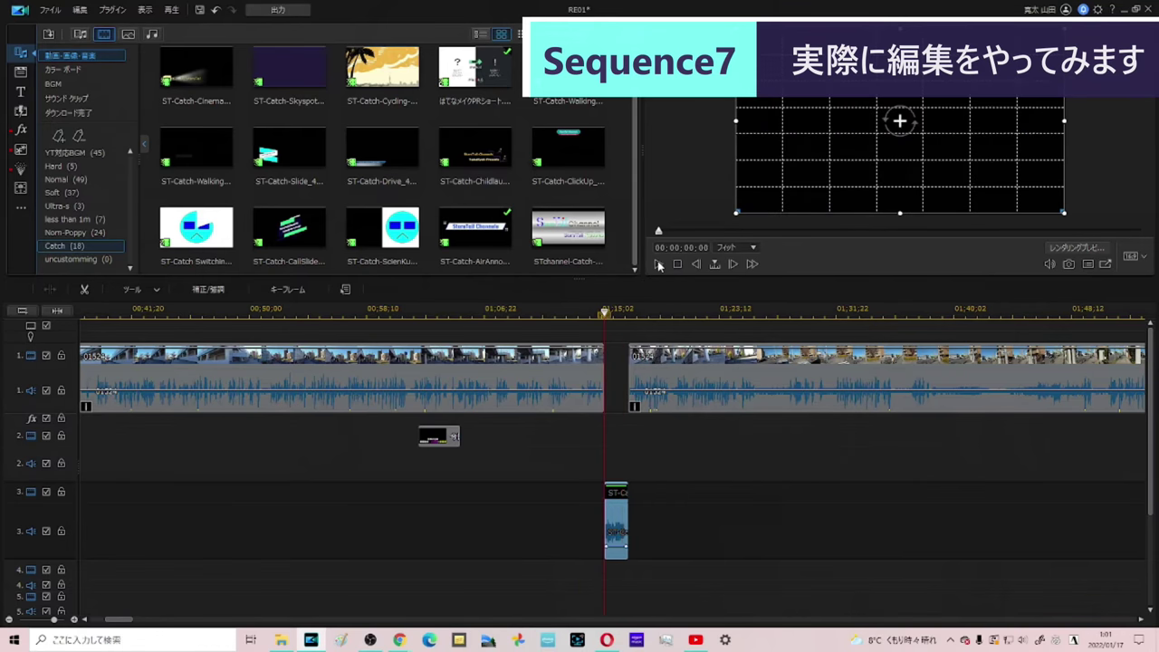
left_click(658, 263)
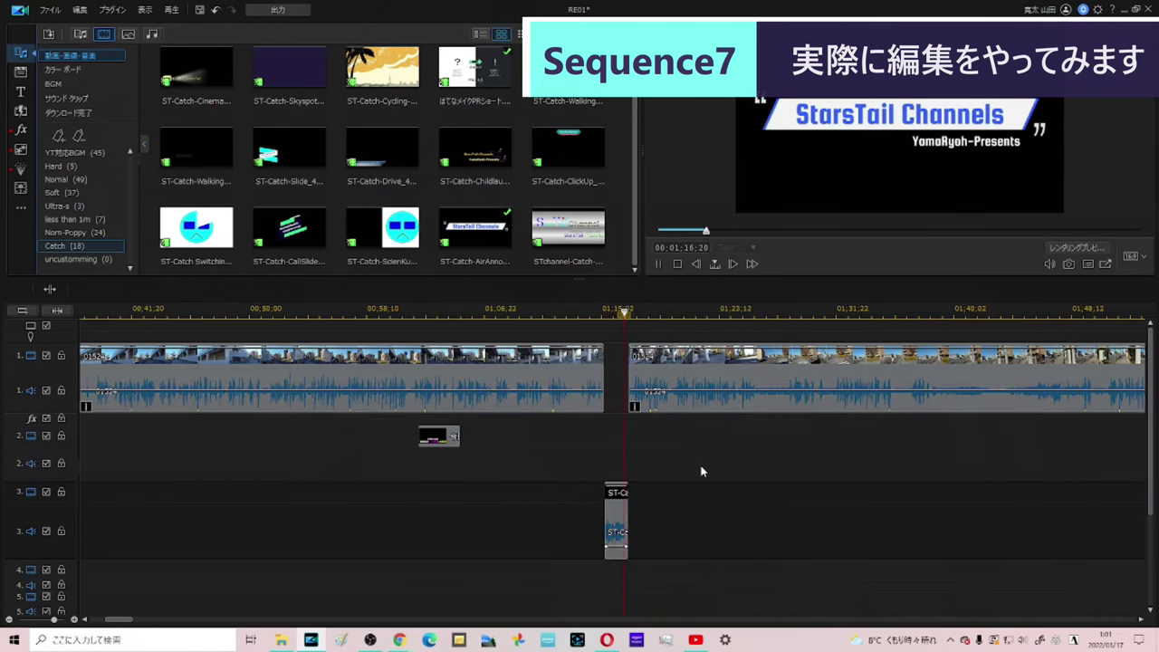
key("space")
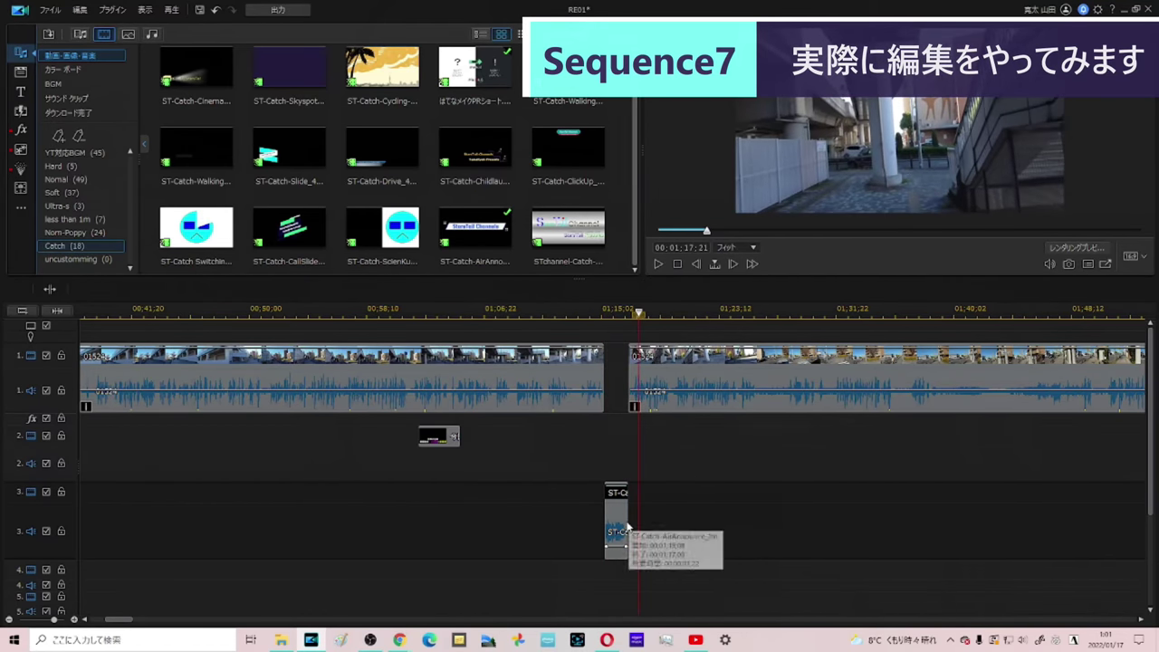
Step: Try placing the catch clip in the gap on track 1, and return it to track 3
left_click_drag(619, 497, 625, 417)
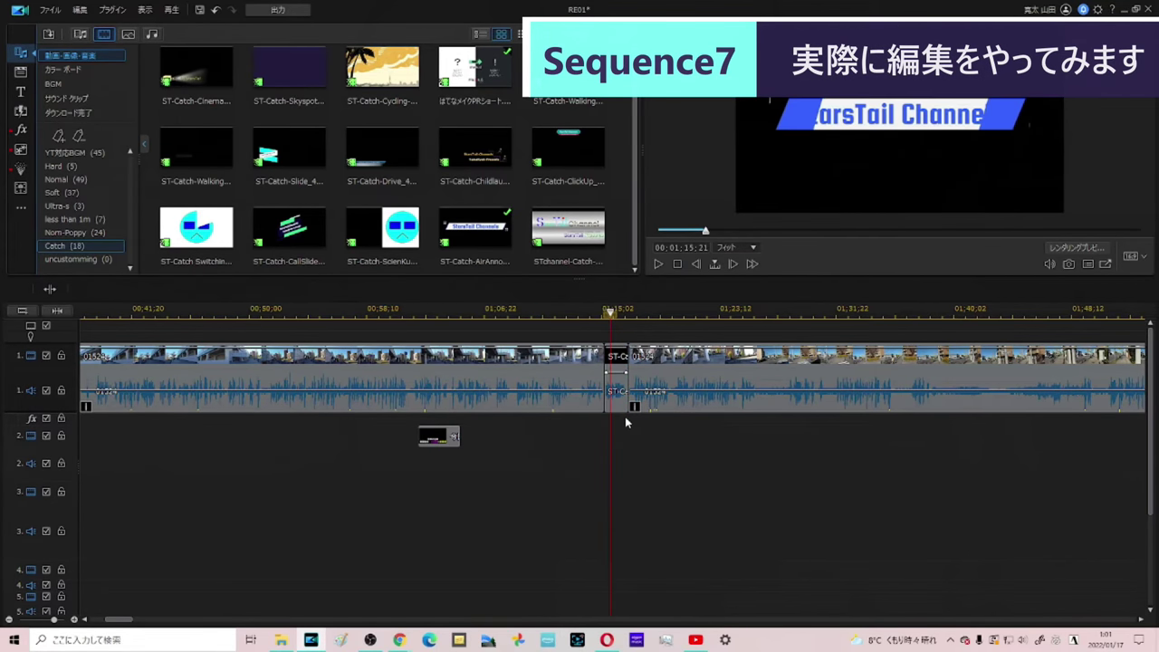
left_click_drag(619, 357, 618, 538)
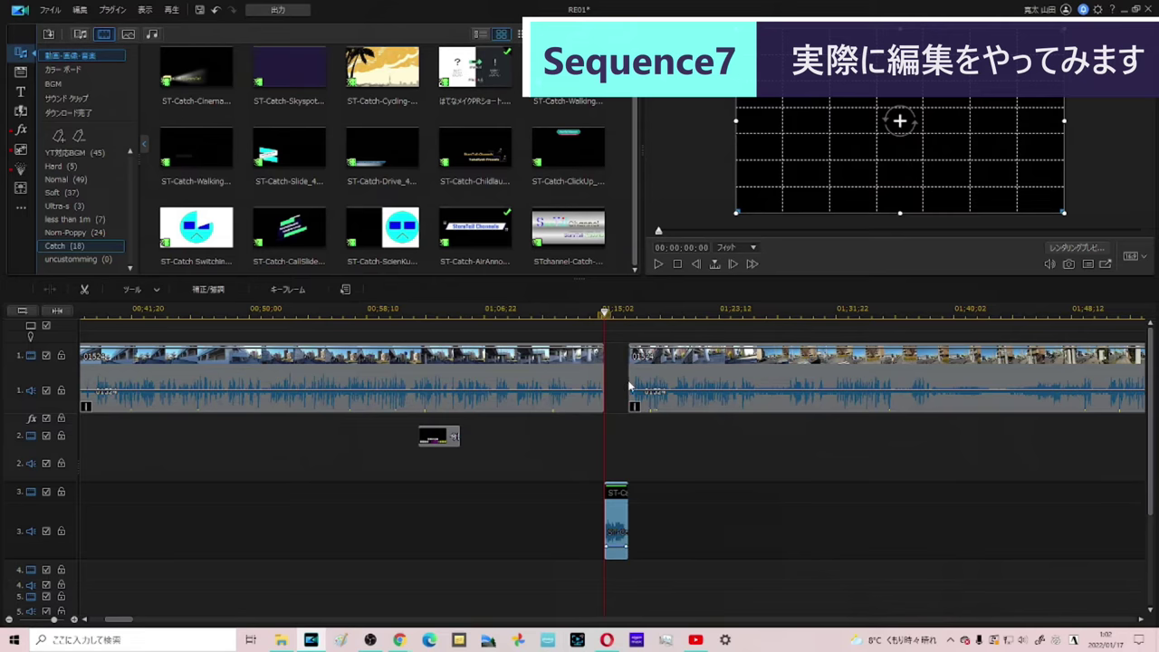
Step: Play back the main footage following the catch clip to review how the scene continues
left_click(662, 365)
key("space")
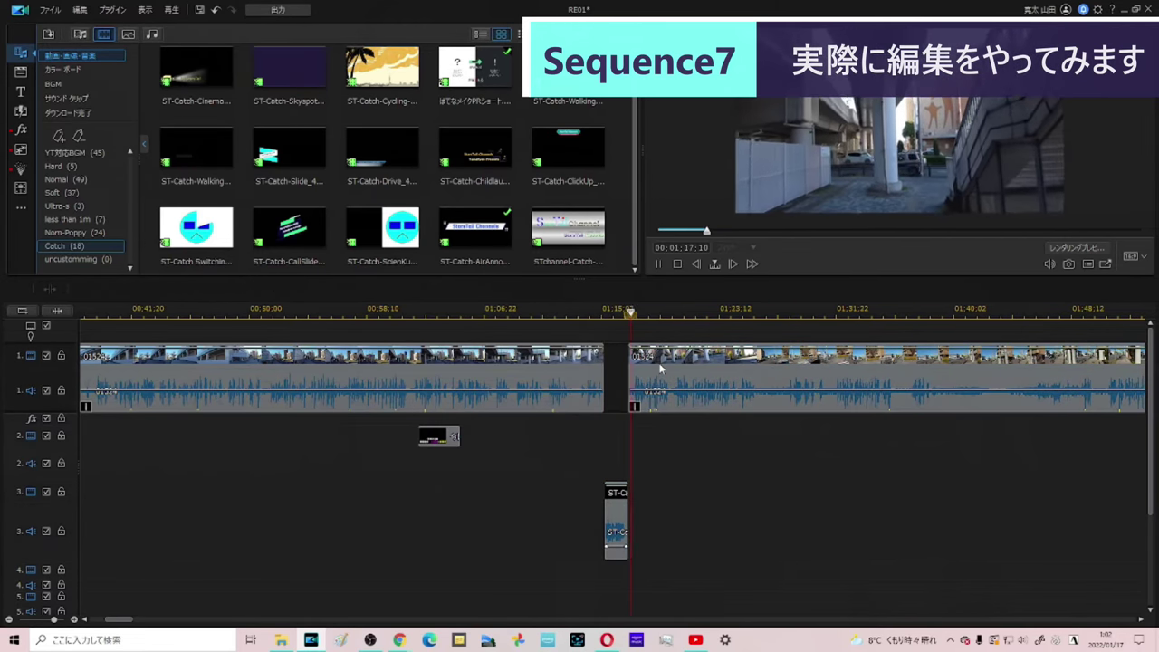
key("space")
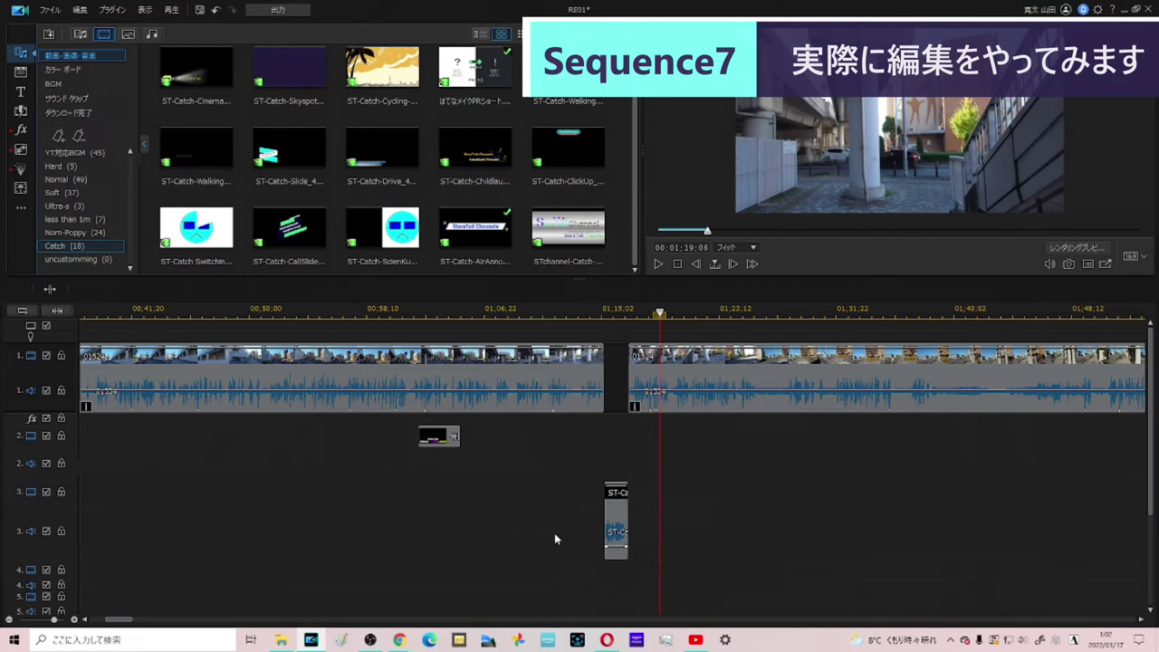
left_click(617, 530)
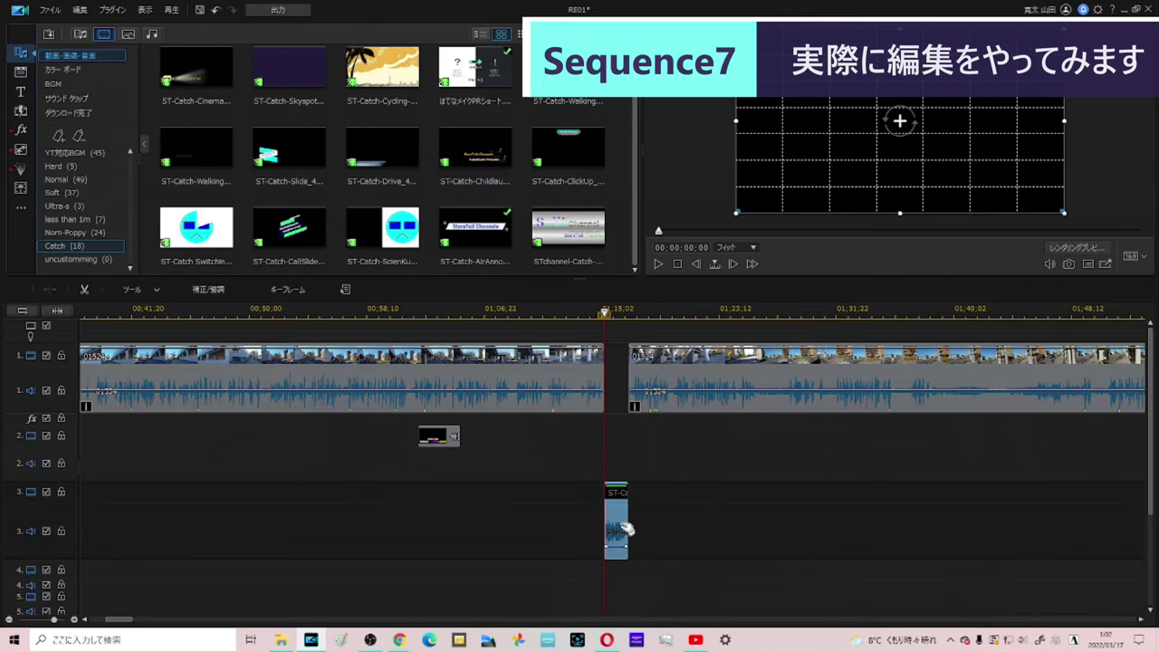
left_click(670, 362)
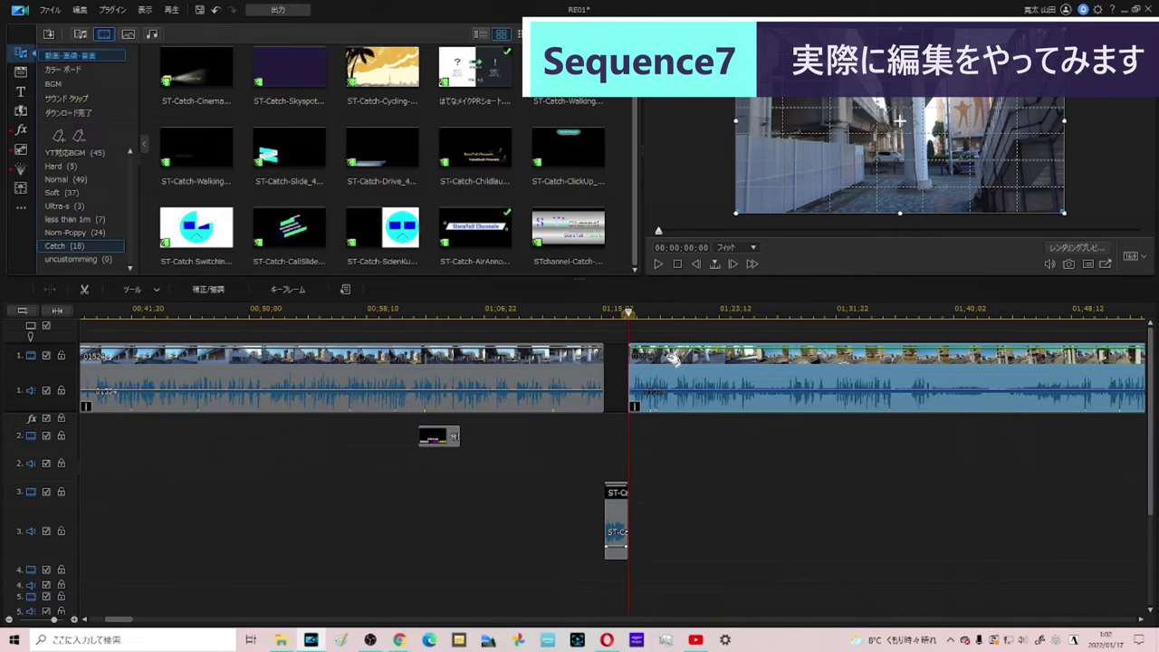
key("space")
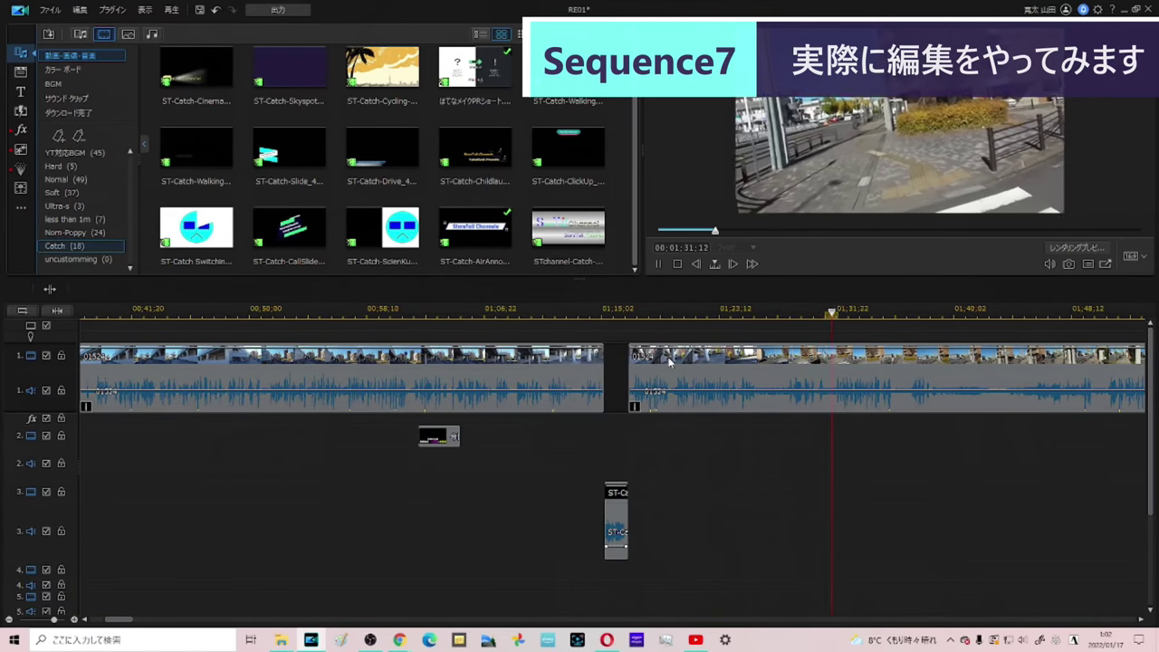
key("space")
Step: Extend the location caption on track 3 so that it ends where the catch clip starts
scroll(373, 525, "down", 5)
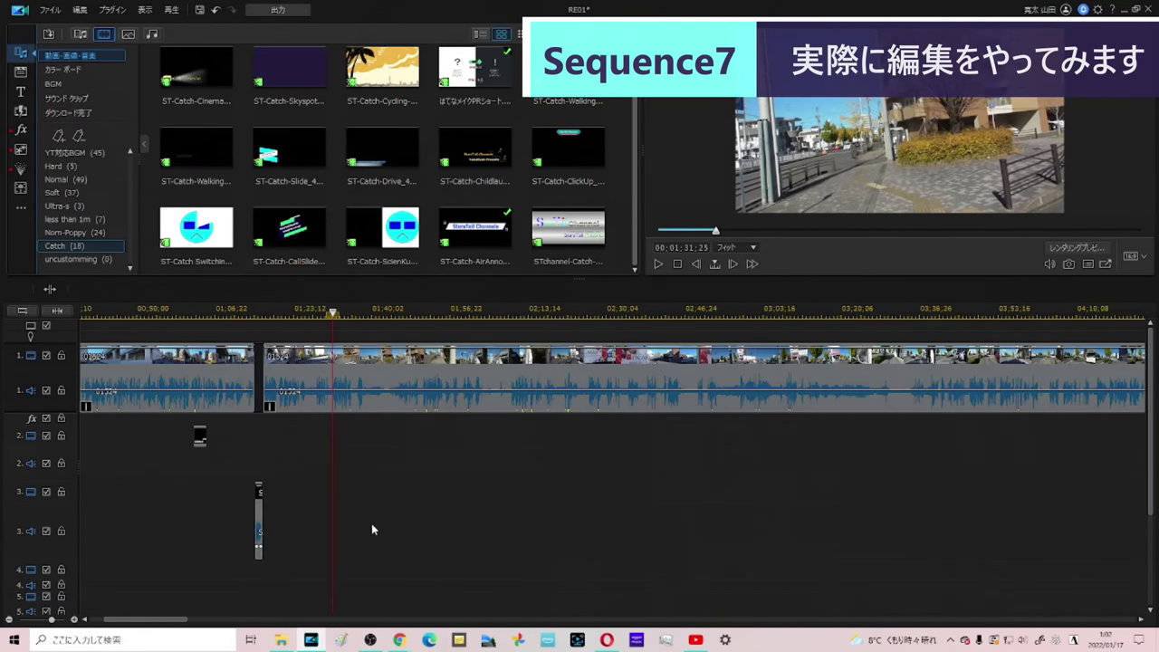
left_click(148, 493)
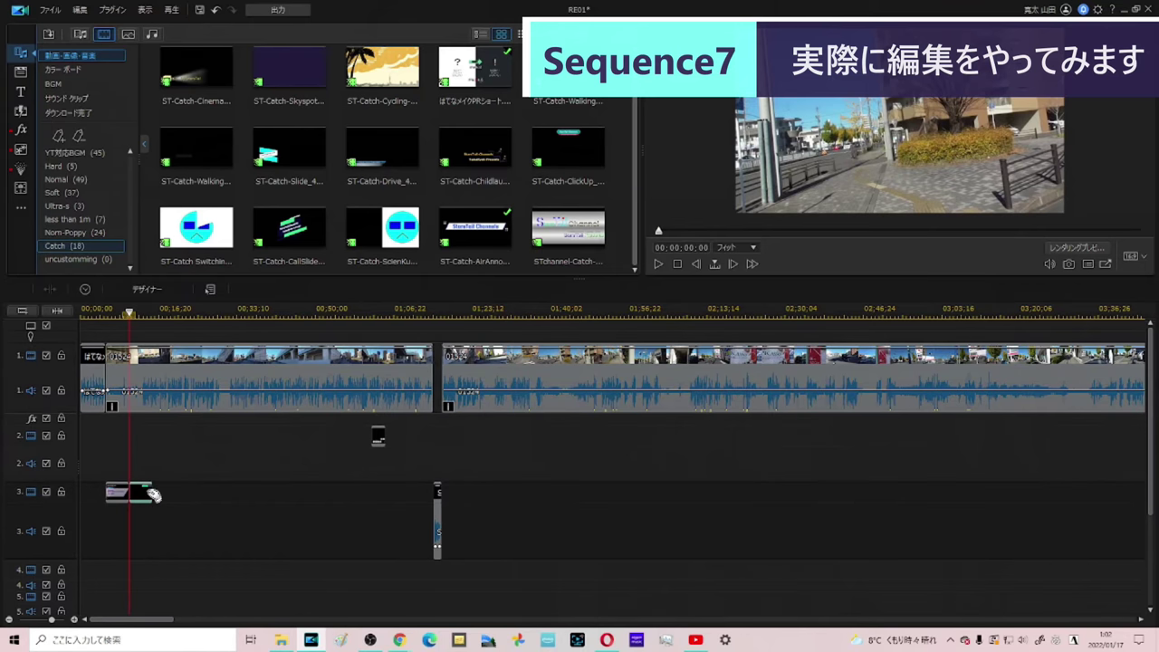
left_click_drag(152, 493, 434, 544)
Step: Place a copy of the location caption on track 3 right after the catch clip and change its headline to 岩塚駅までぶらり
left_click(503, 492)
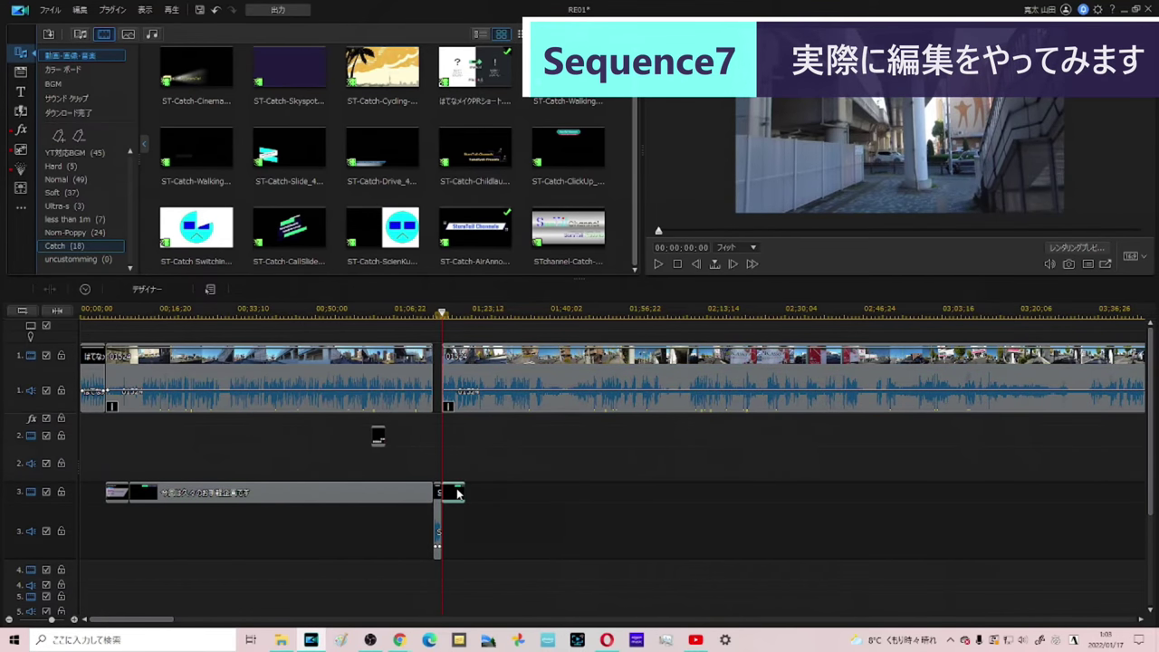
double_click(454, 491)
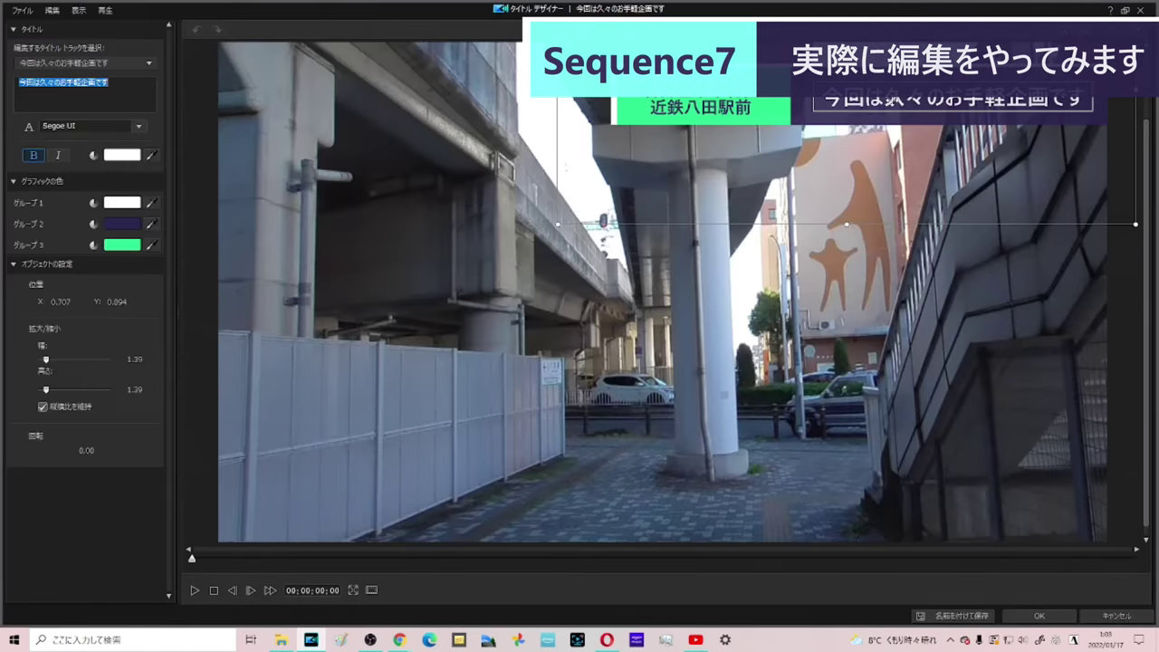
type("iwatsukaeki")
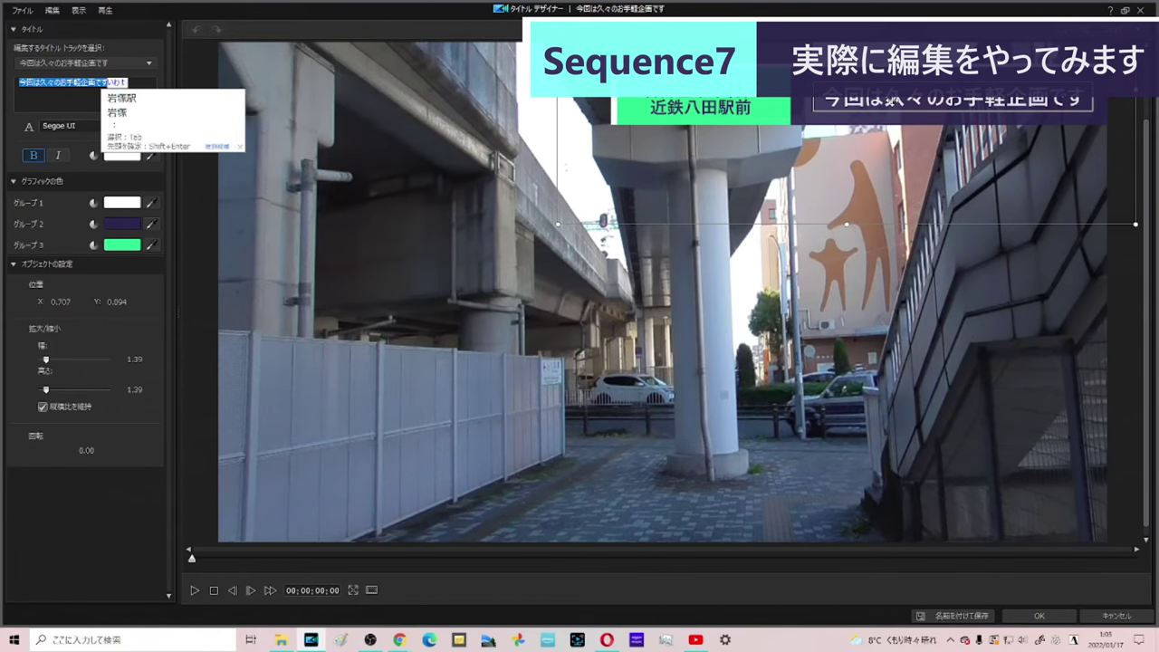
key("space")
key("Return")
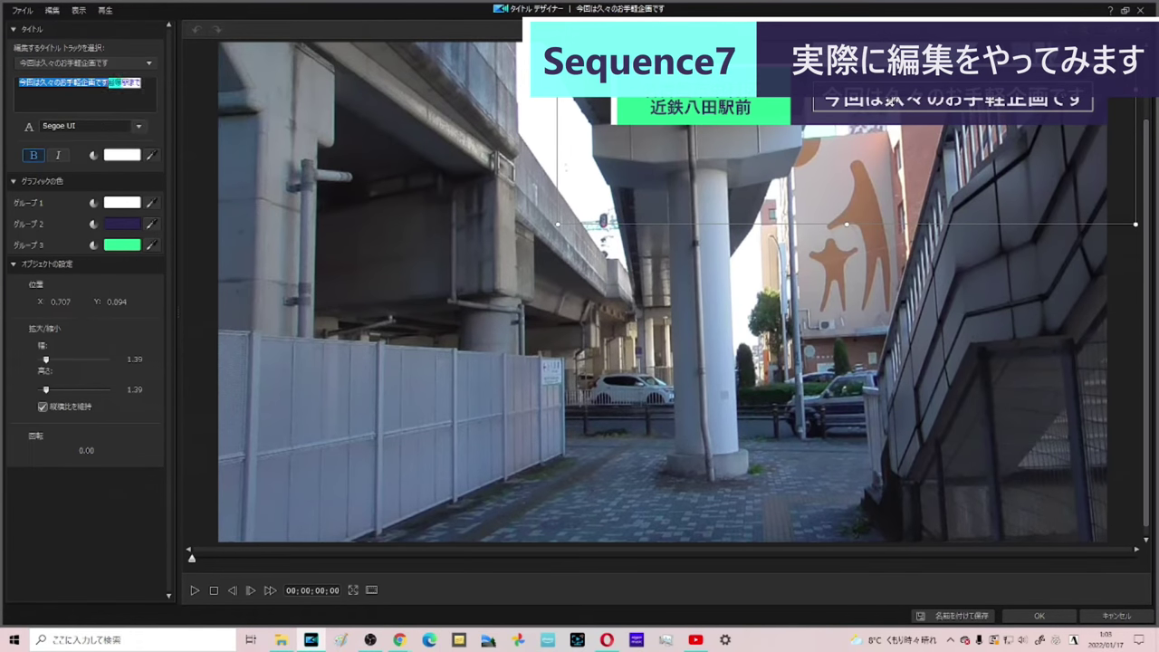
type("madeburari")
key("Return")
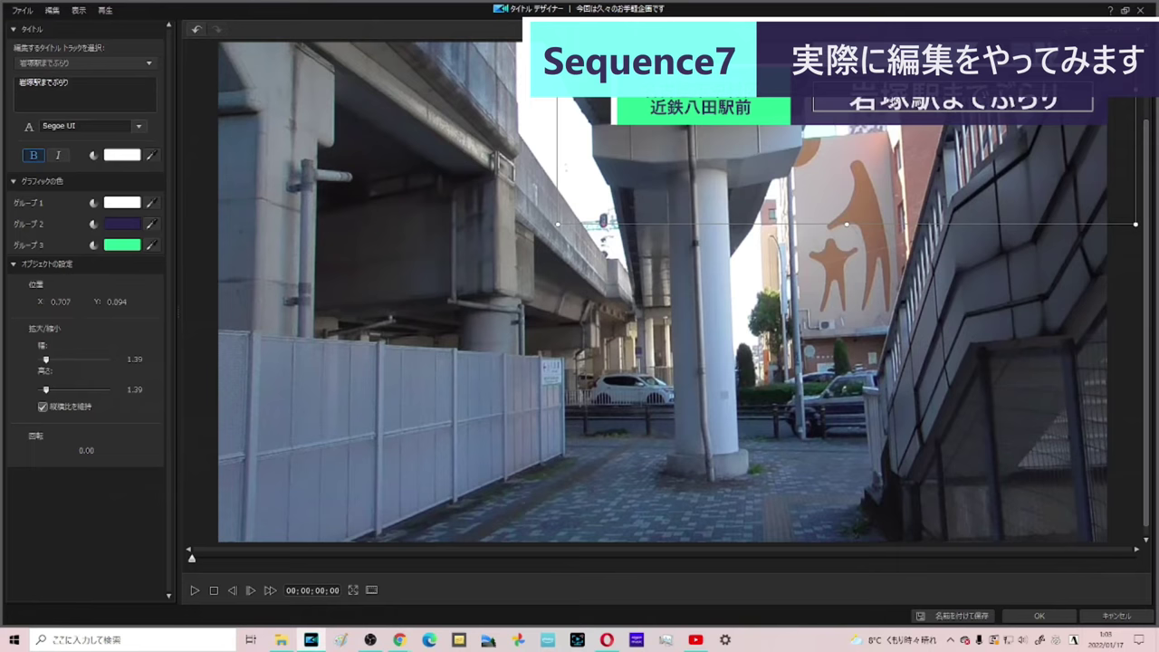
left_click(1034, 614)
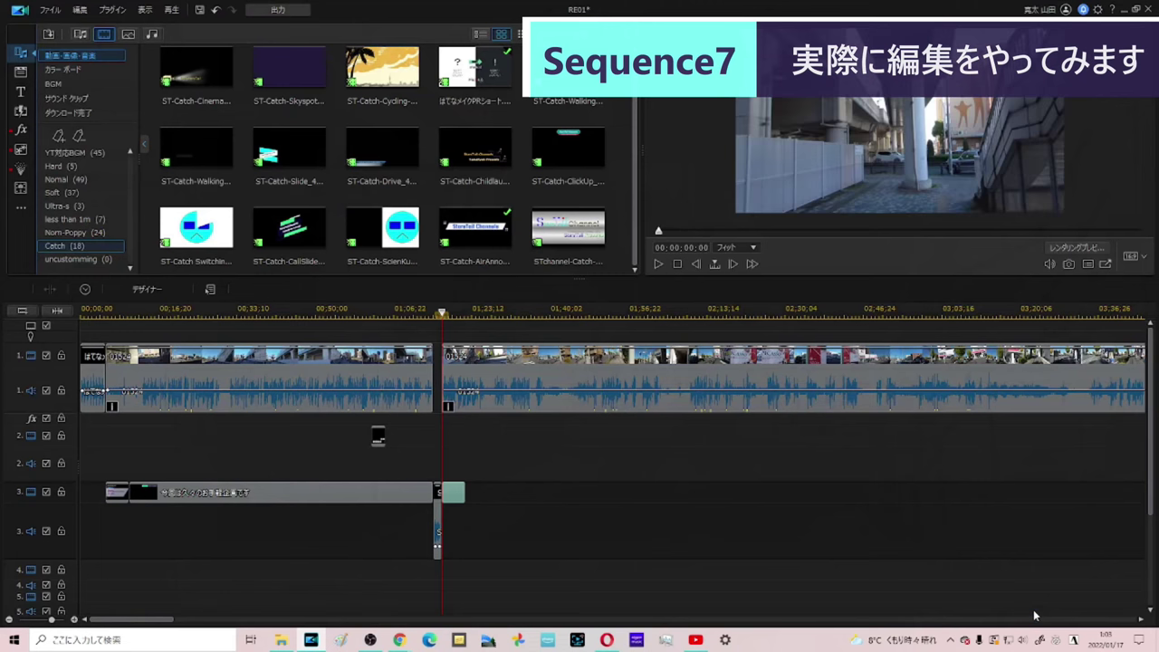
Step: Play the main footage after the second caption and pause it at the close-up of the 八田駅 exit 3 sign
key("space")
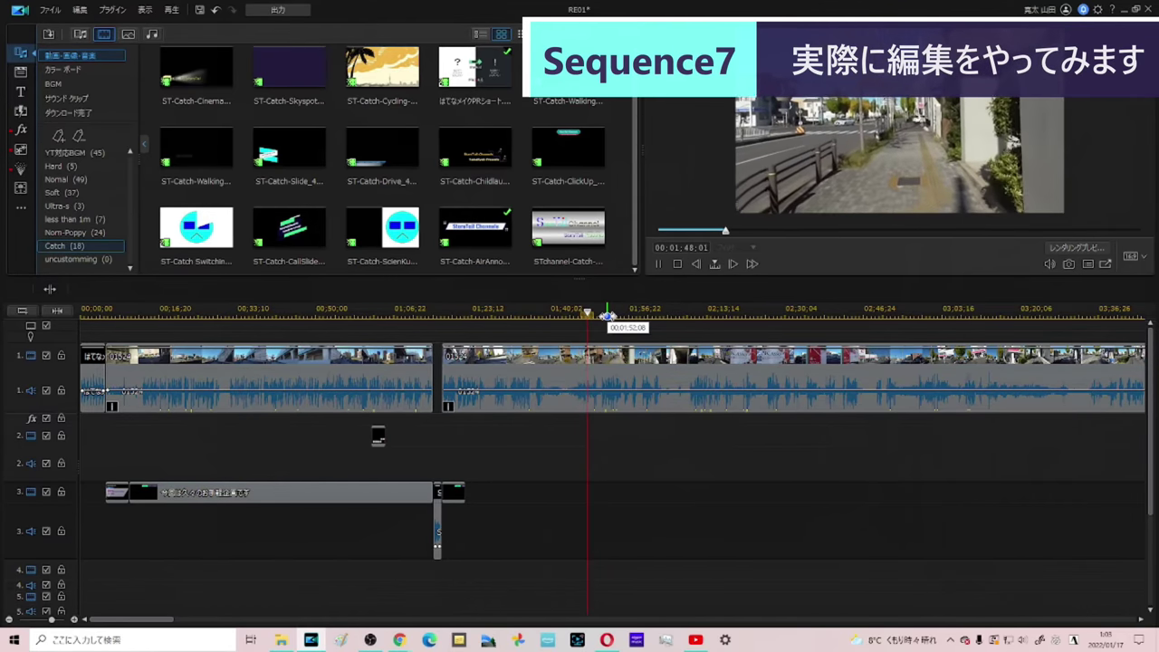
key("space")
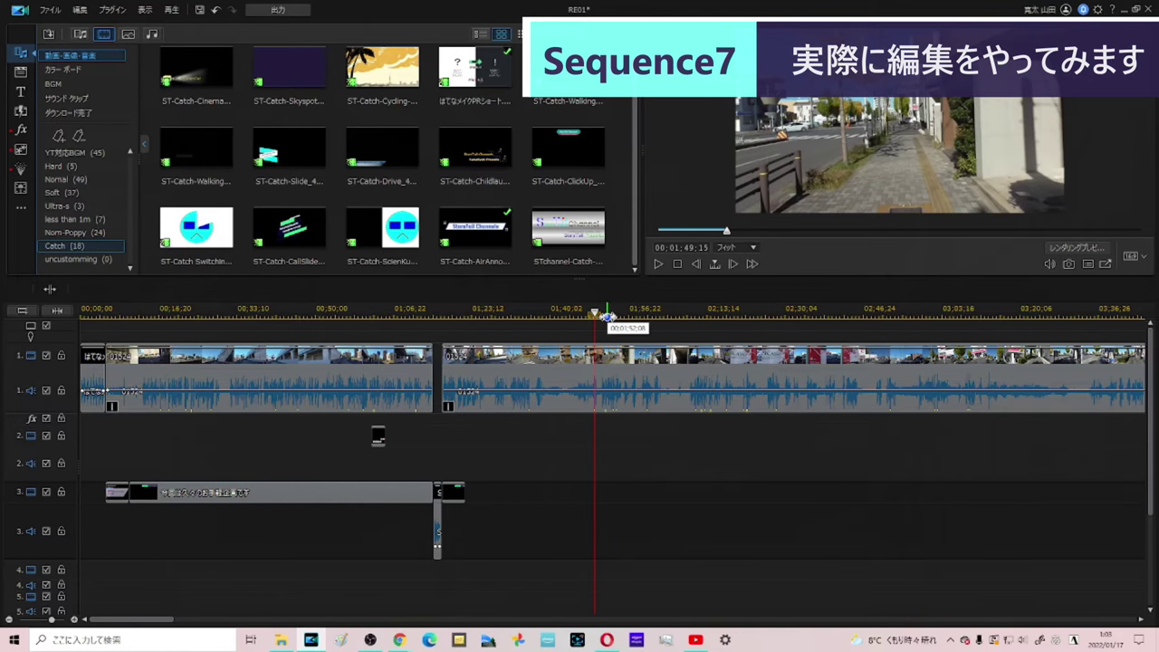
key("space")
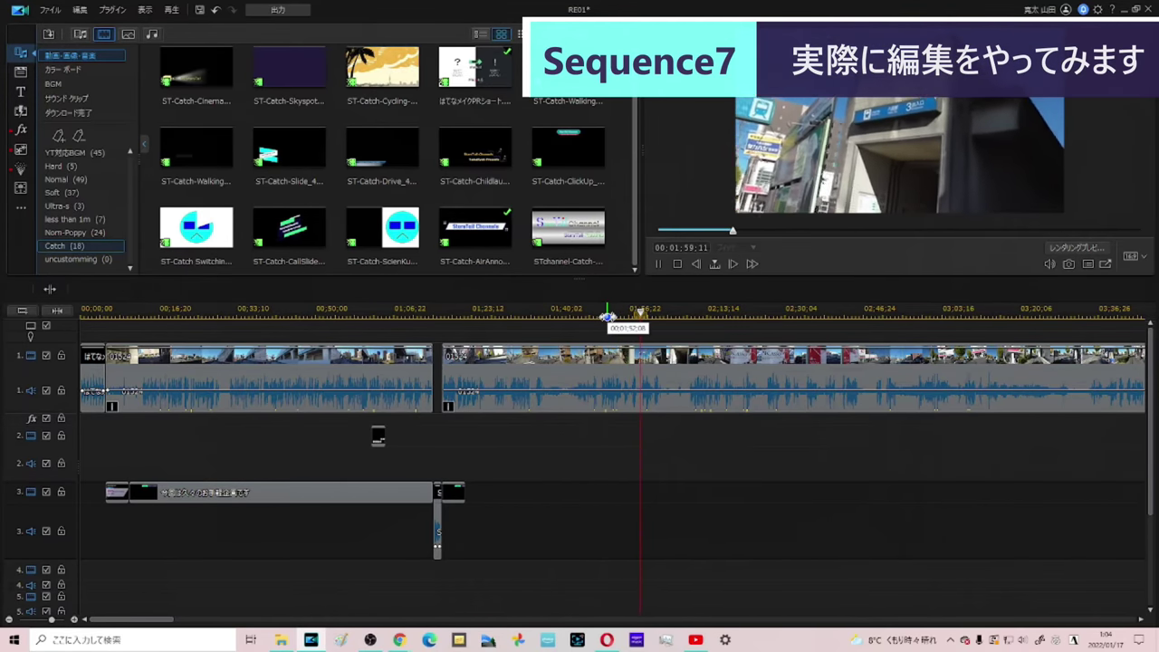
key("space")
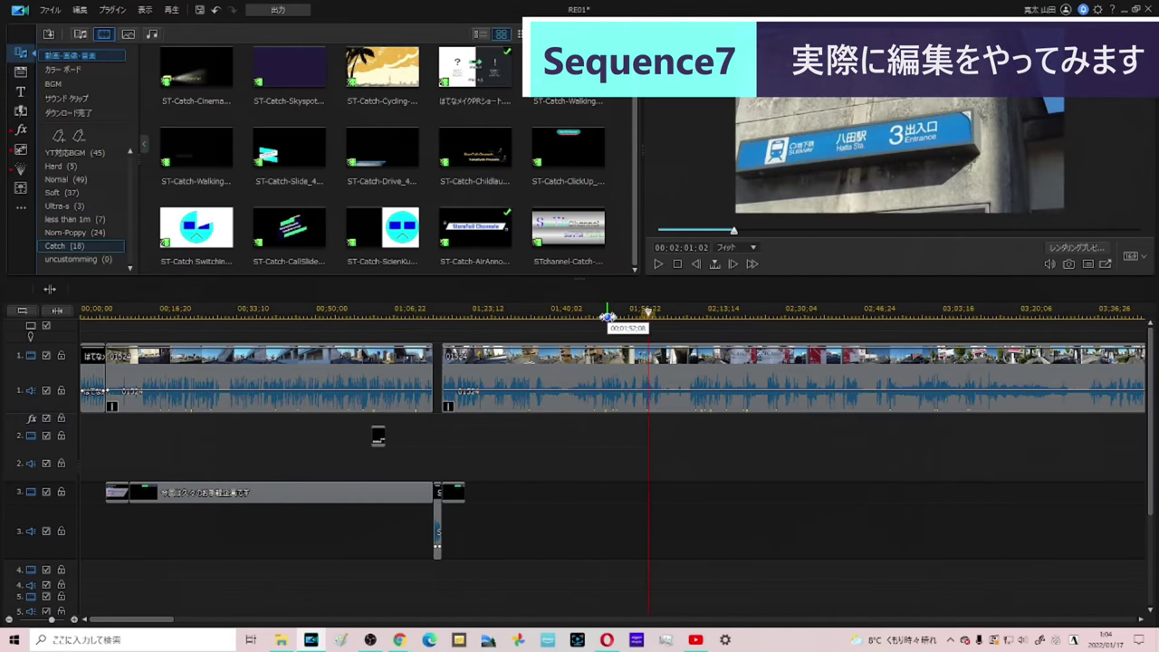
left_click(1068, 265)
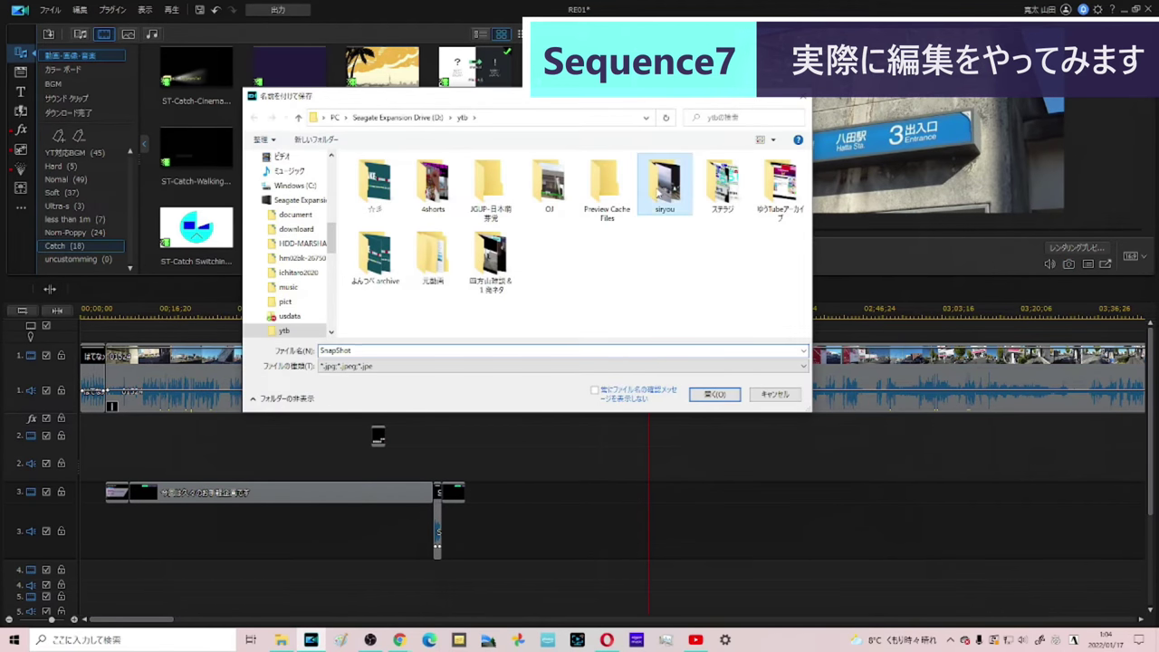
scroll(658, 192, "down", 5)
left_click(443, 298)
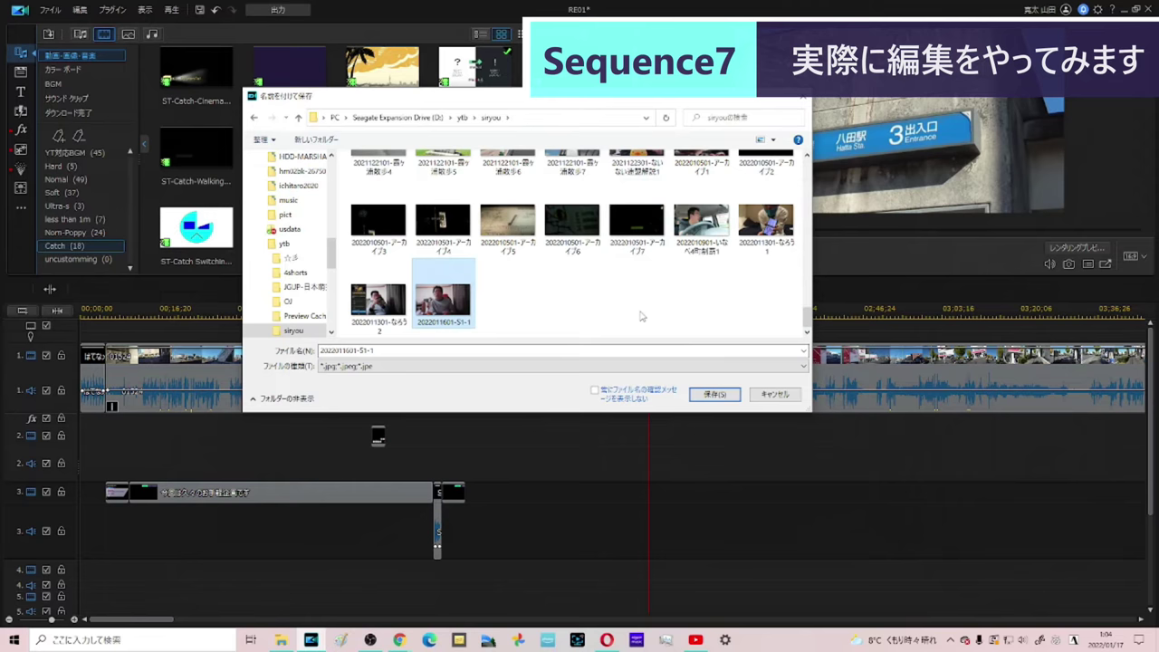
left_click(802, 98)
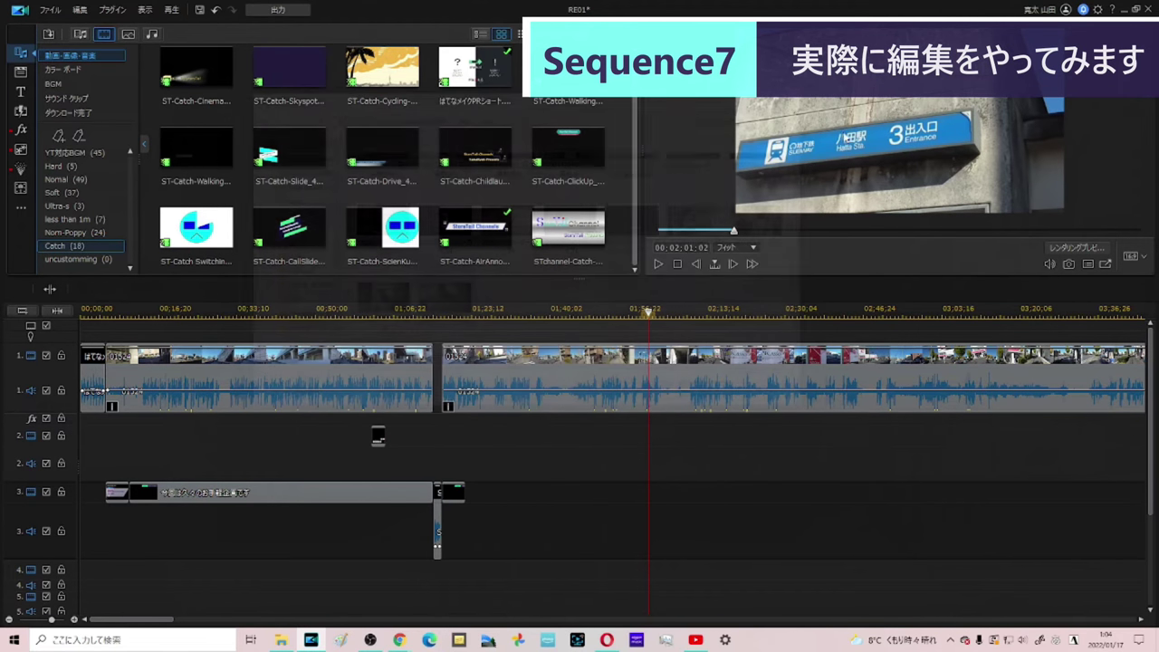
Step: Take a snapshot of the paused station sign frame and choose the siryou folder as its save location
left_click(1068, 264)
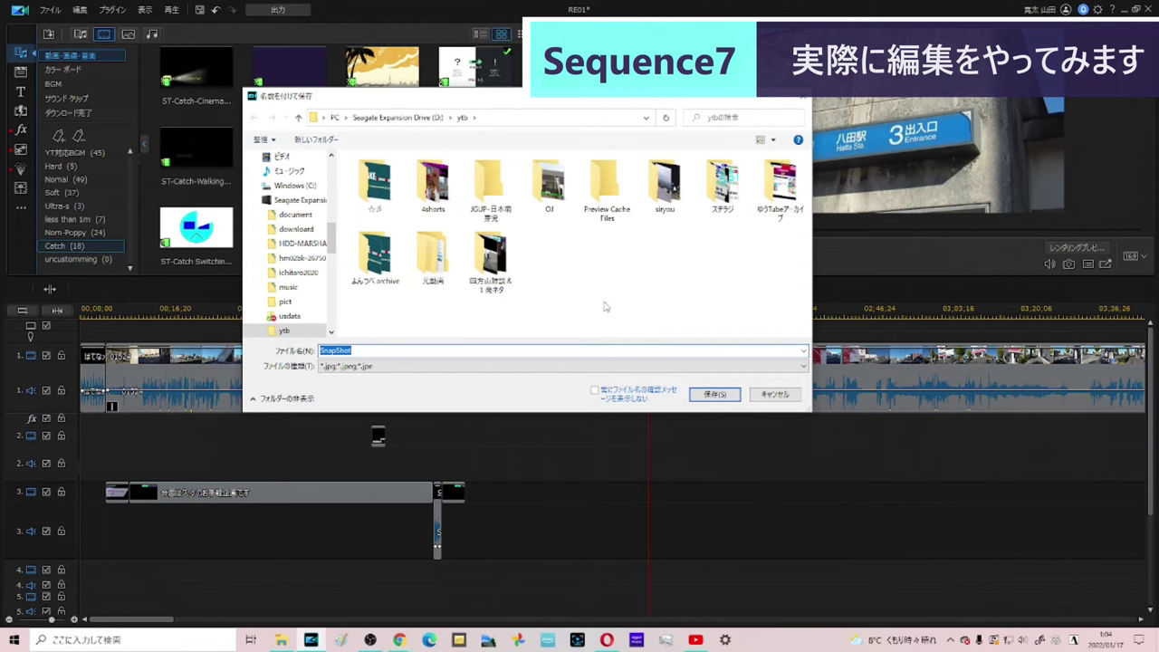
double_click(654, 177)
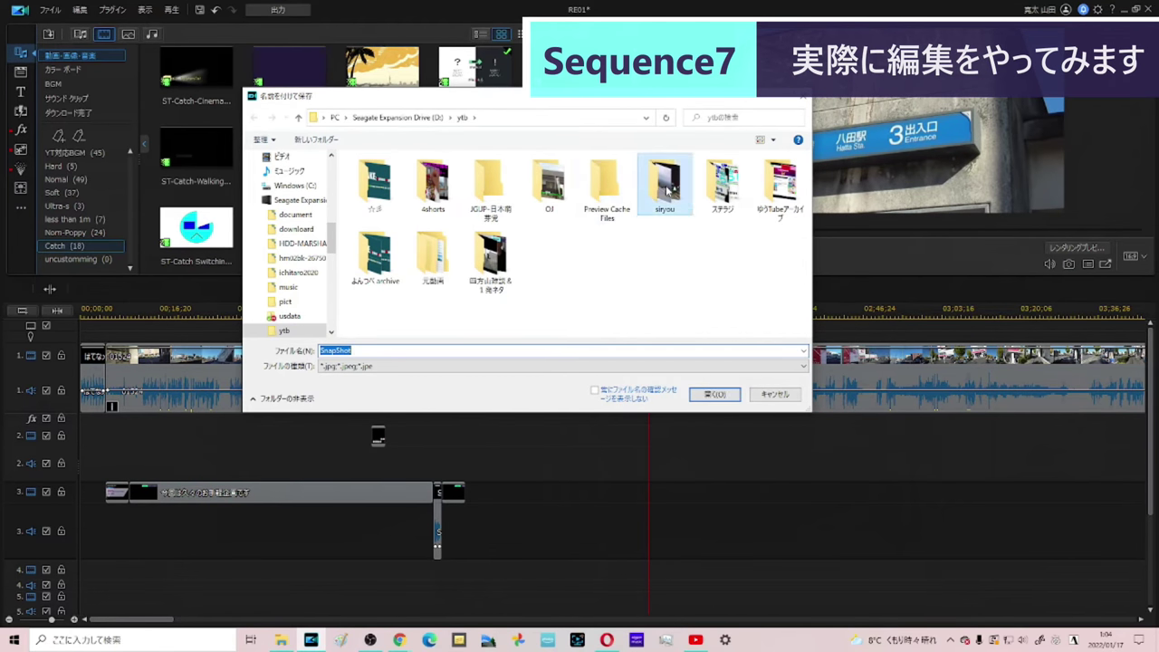
key("End")
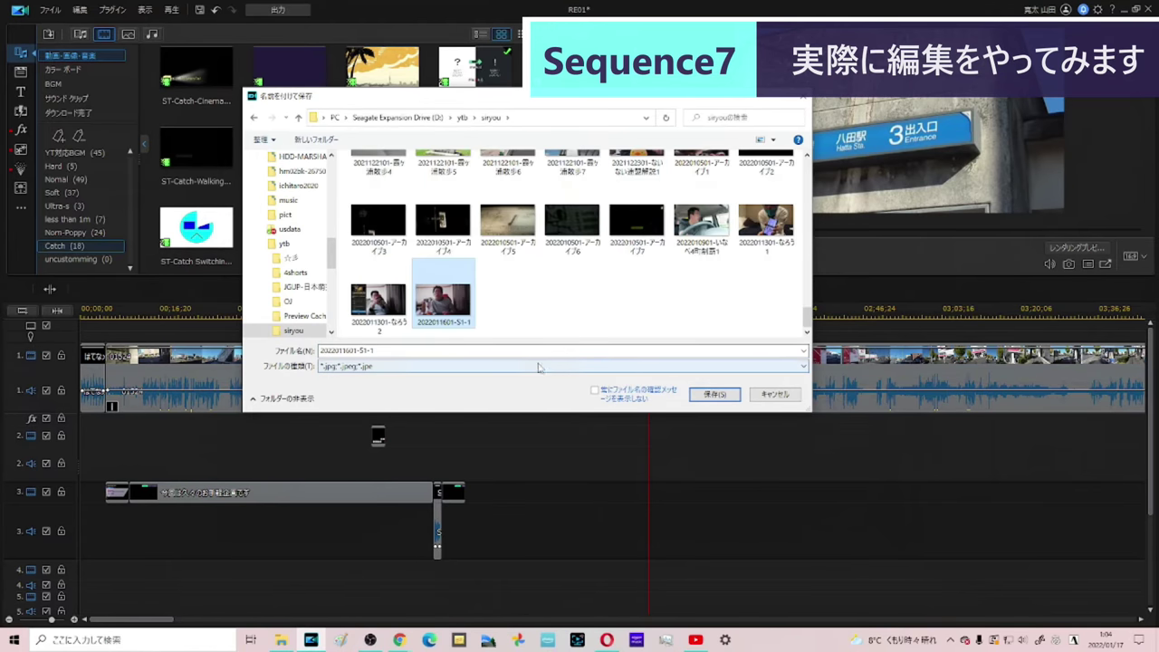
double_click(538, 352)
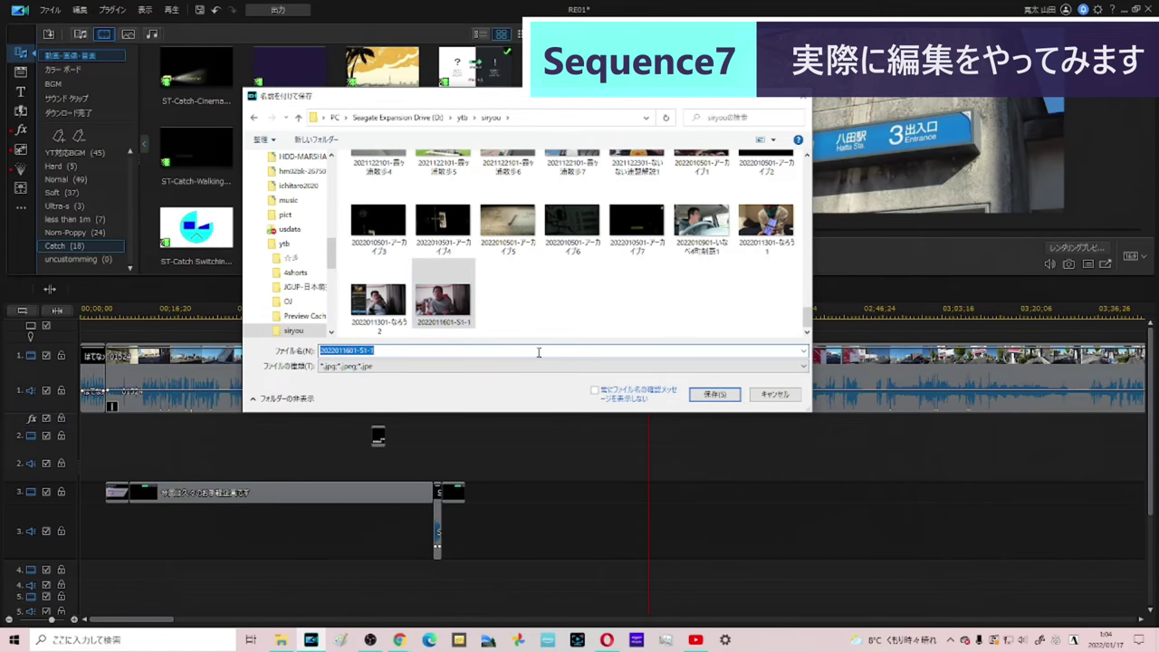
type("2022011")
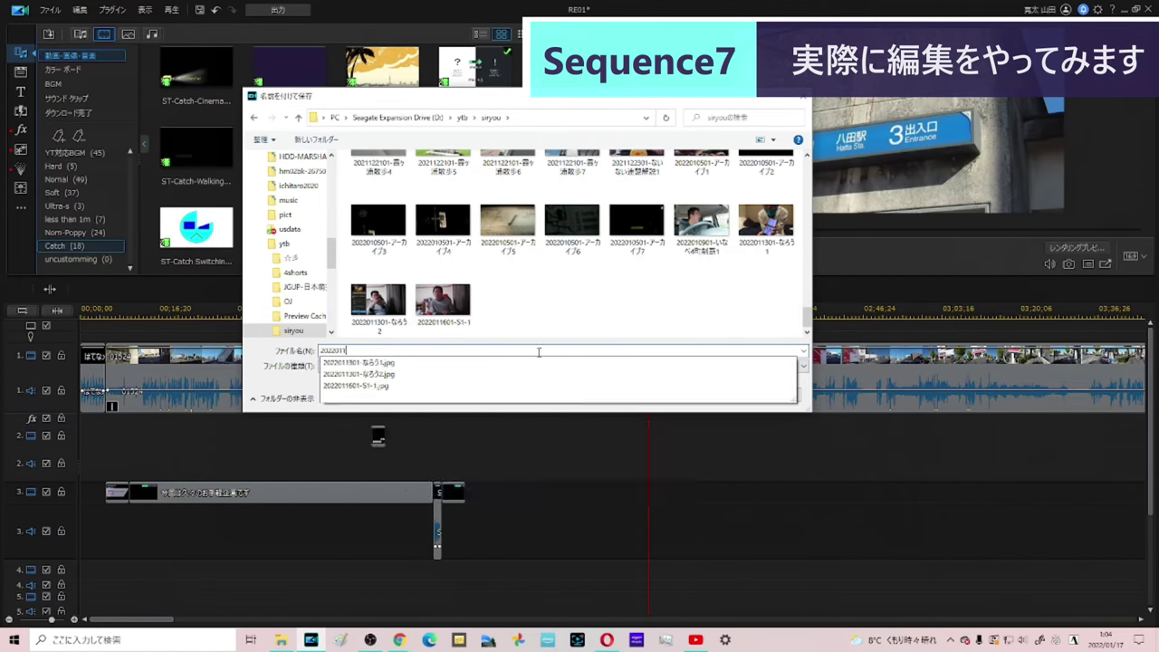
type("701-")
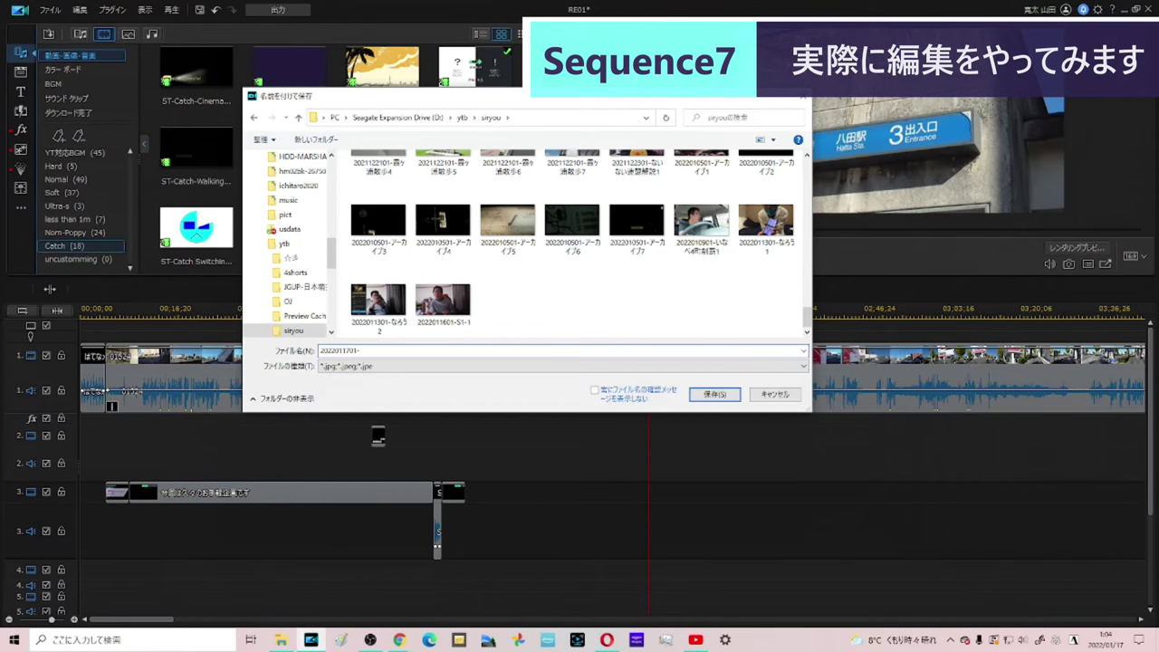
type("hata")
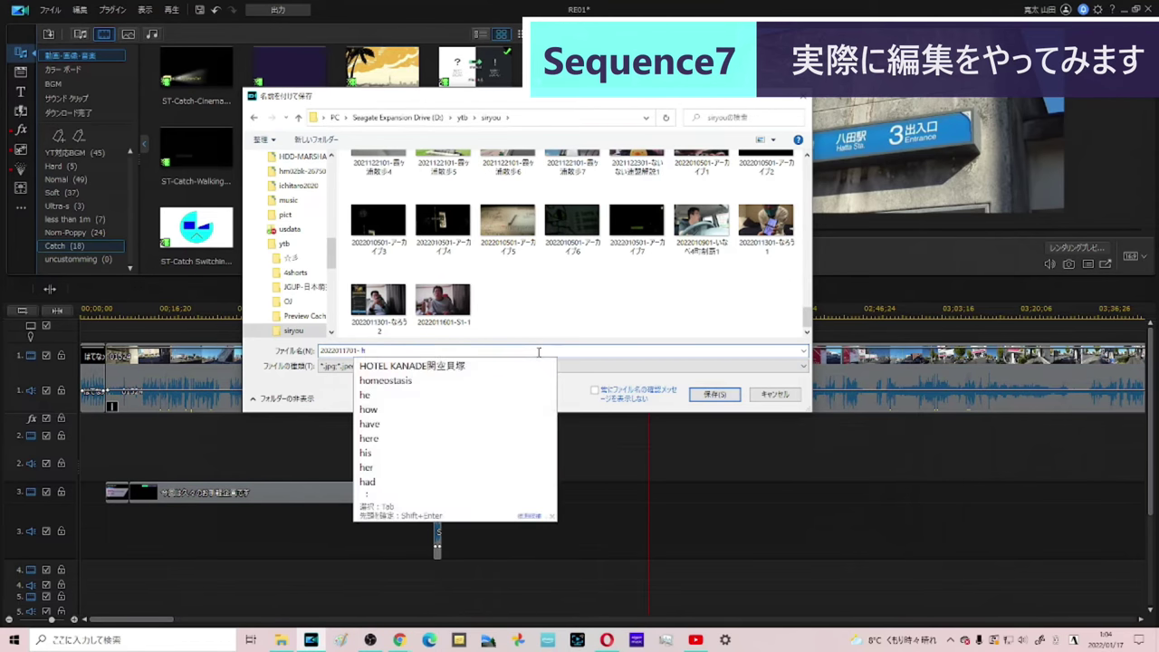
key("BackSpace")
key("BackSpace")
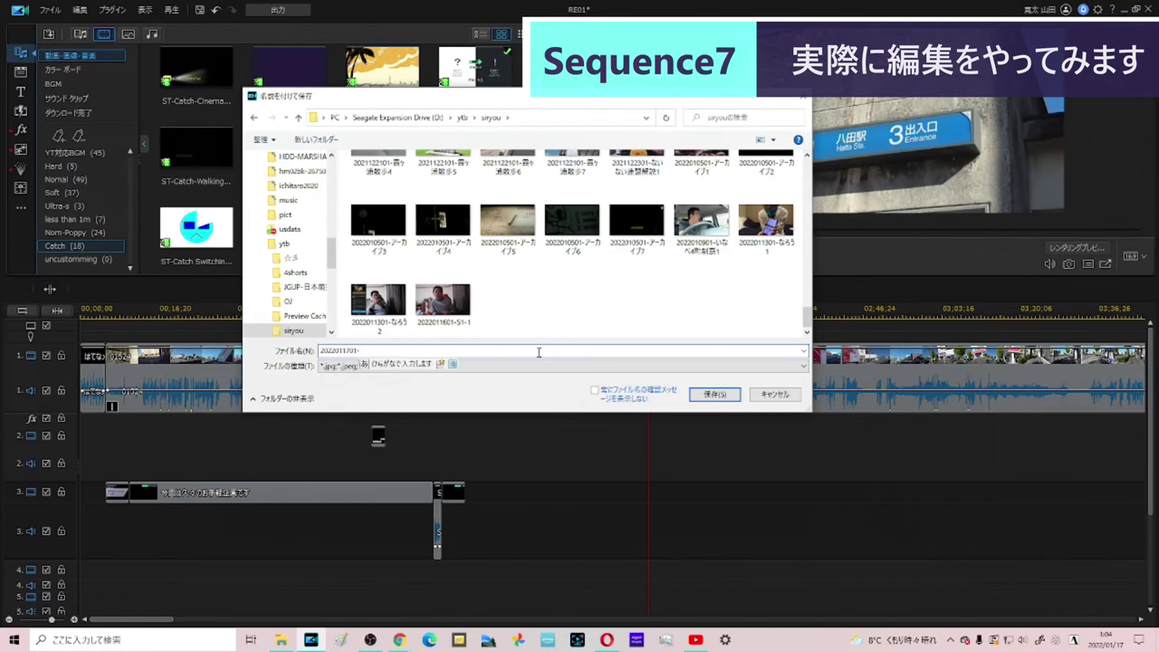
type("hatt")
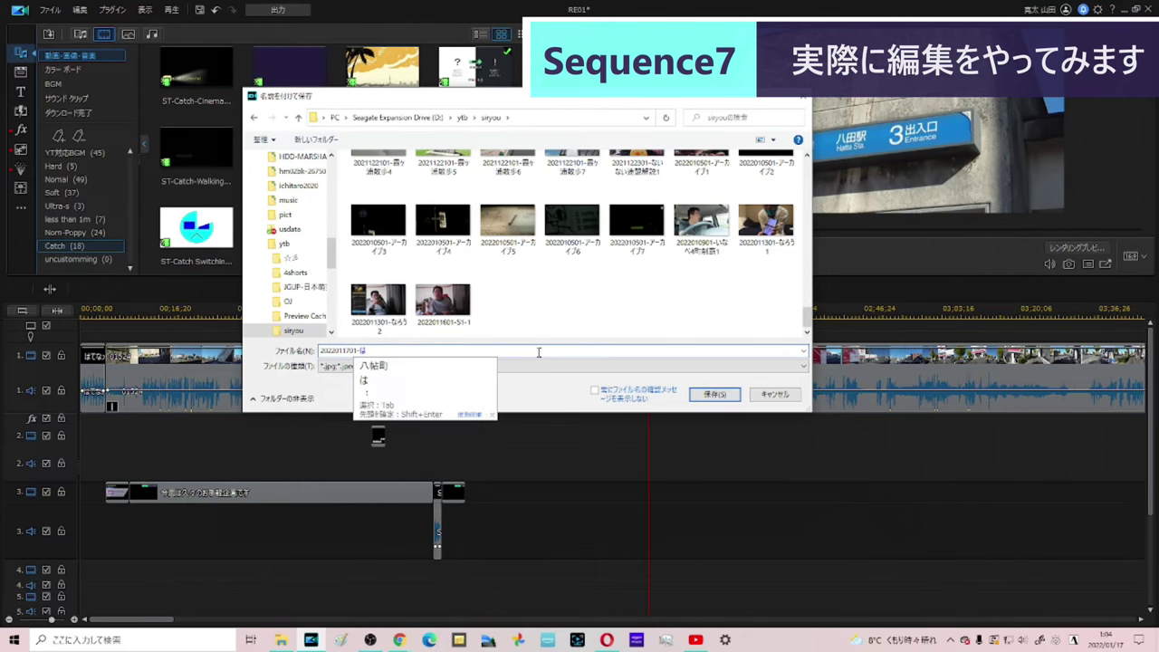
key("BackSpace")
key("BackSpace")
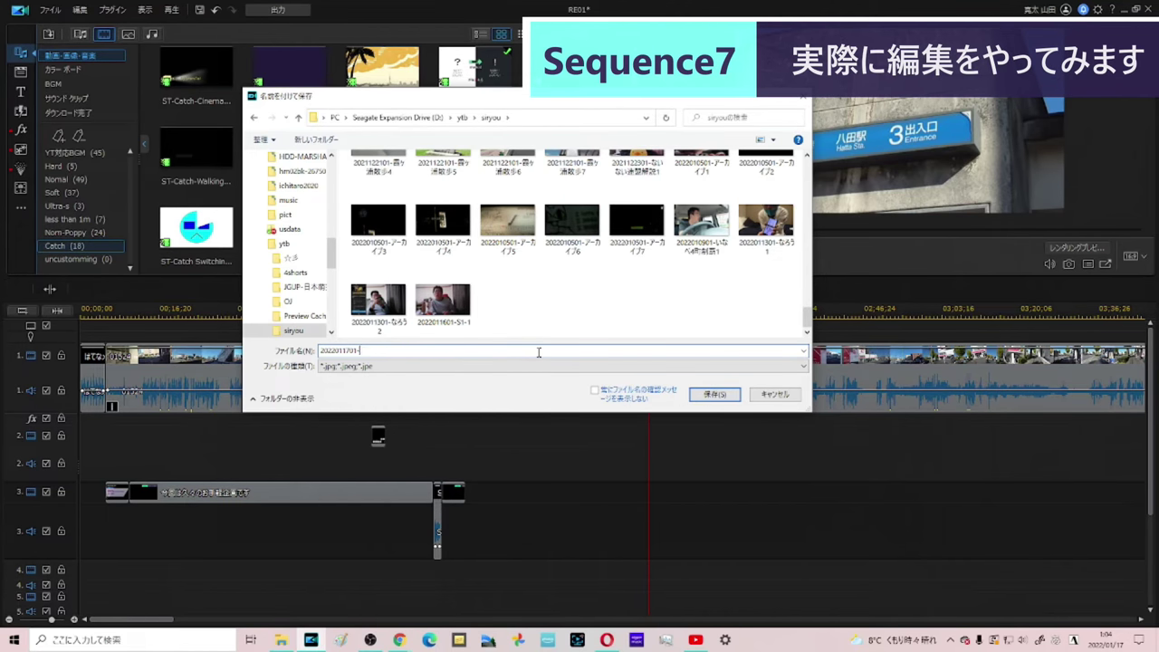
type("tta")
key("space")
key("space")
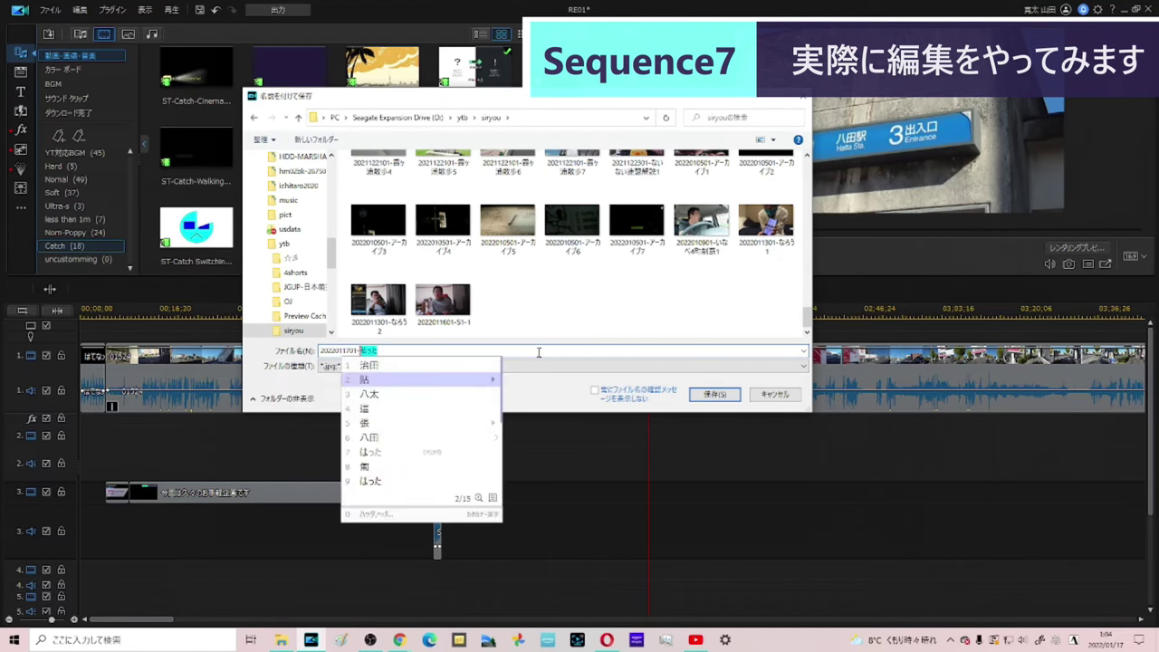
key("space")
key("space")
key("space")
key("space")
key("Return")
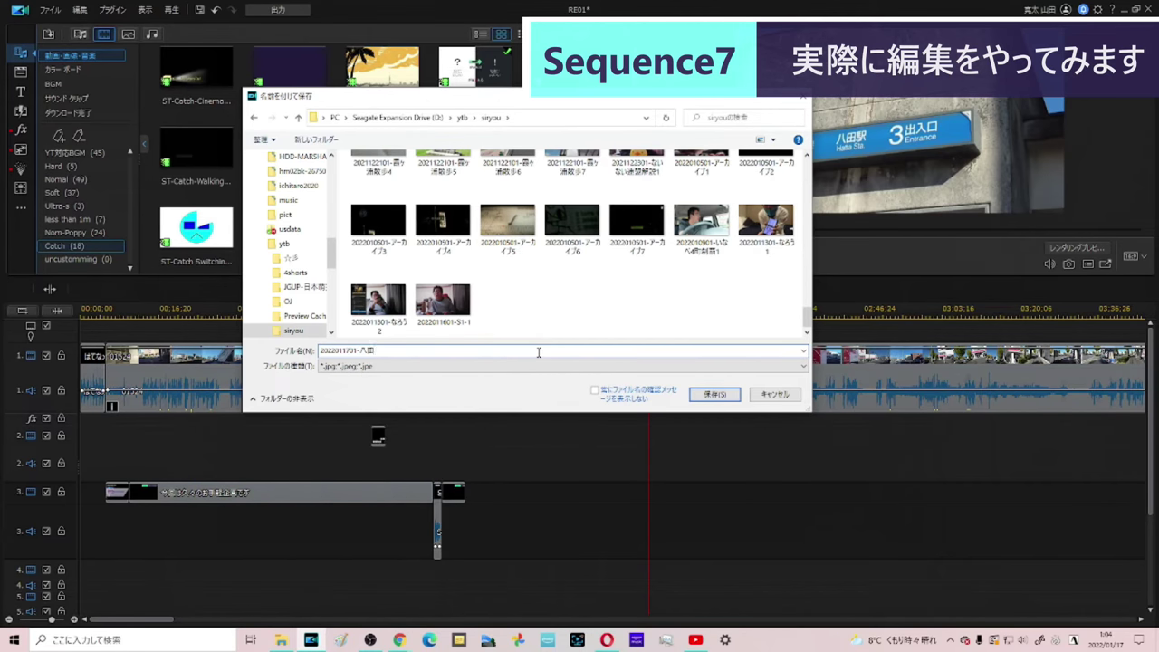
type("ongaku")
key("space")
key("Return")
key("Return")
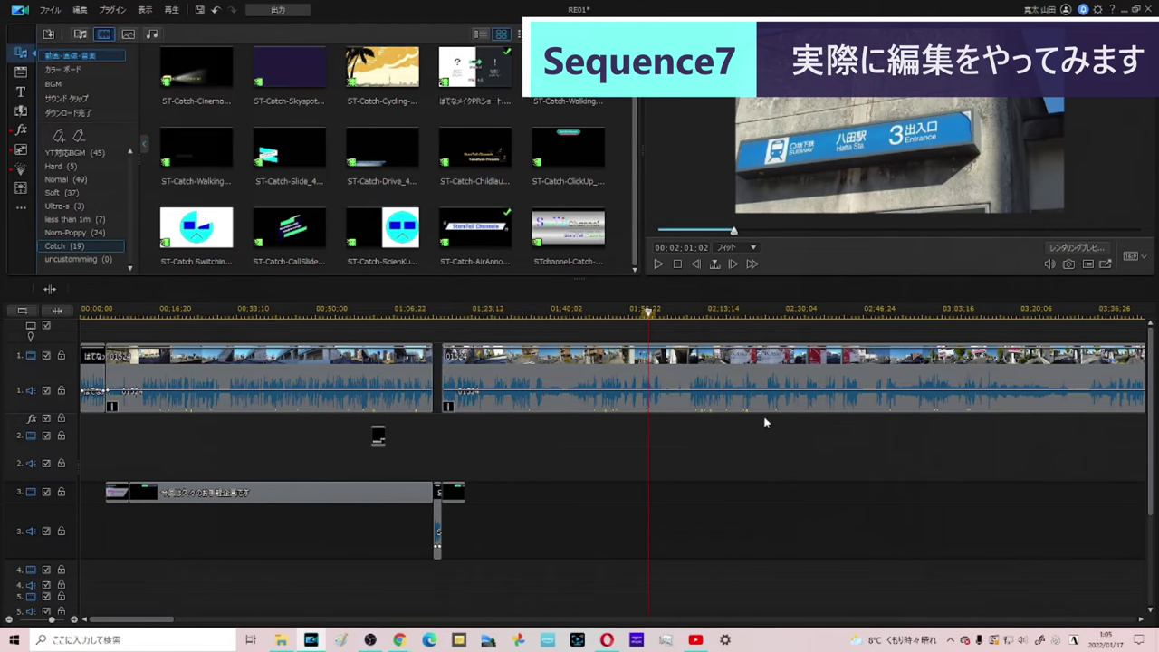
Step: Play back the footage following the station sign in short stretches to review the station entrance and the roadside scene
left_click(696, 376)
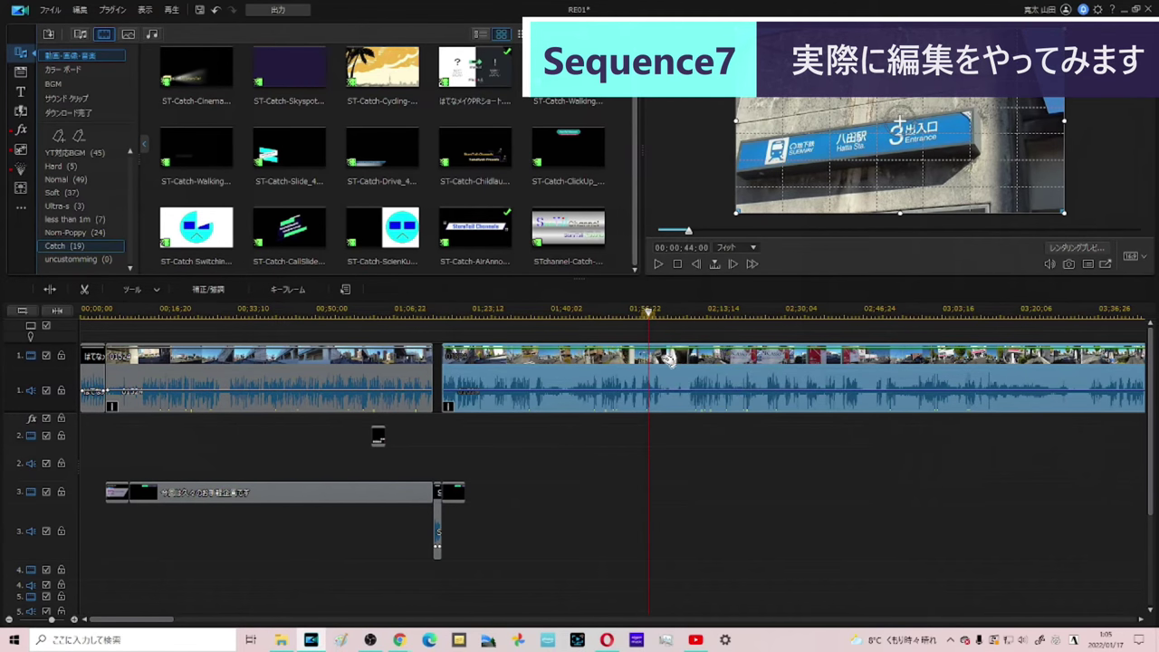
left_click(683, 462)
key("space")
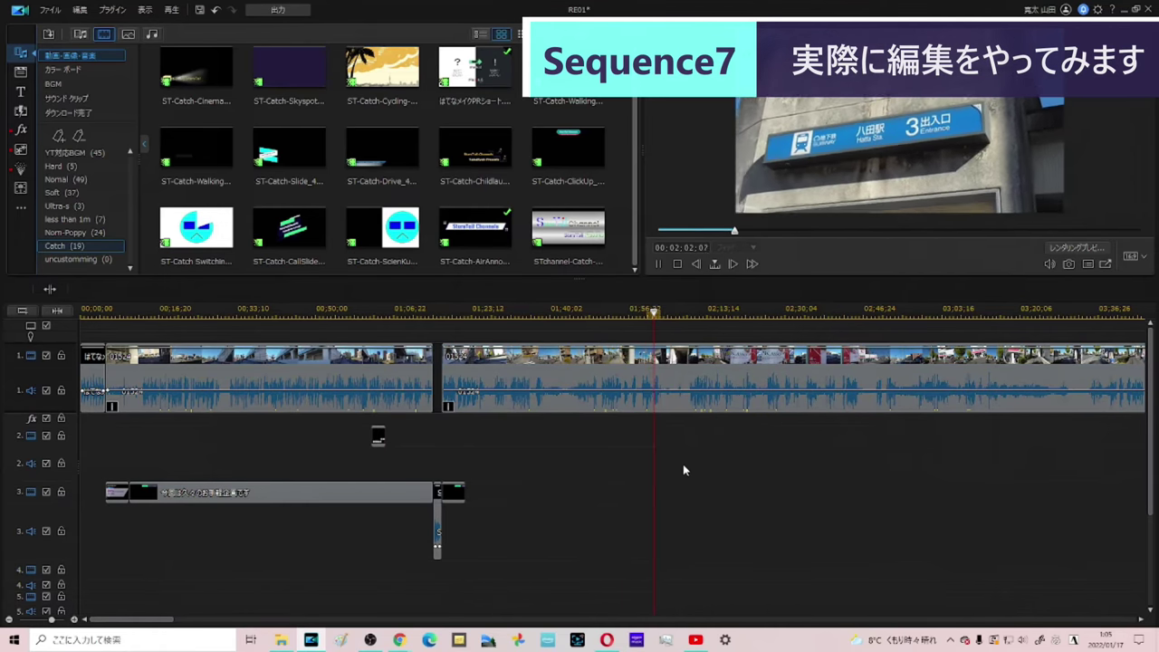
key("space")
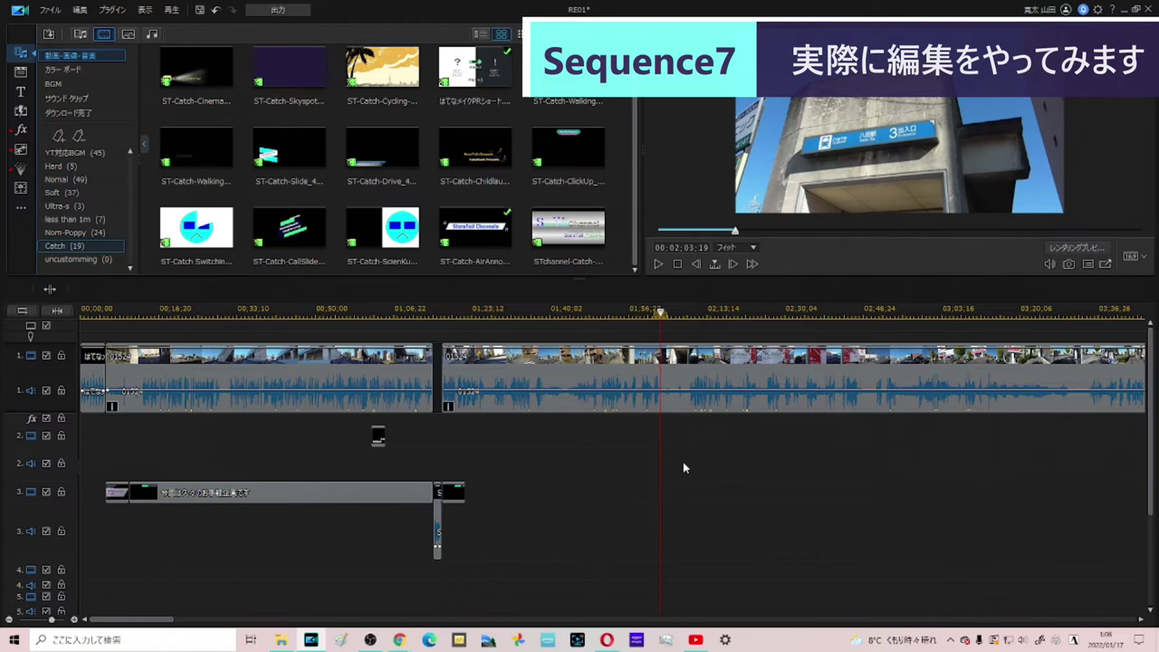
key("space")
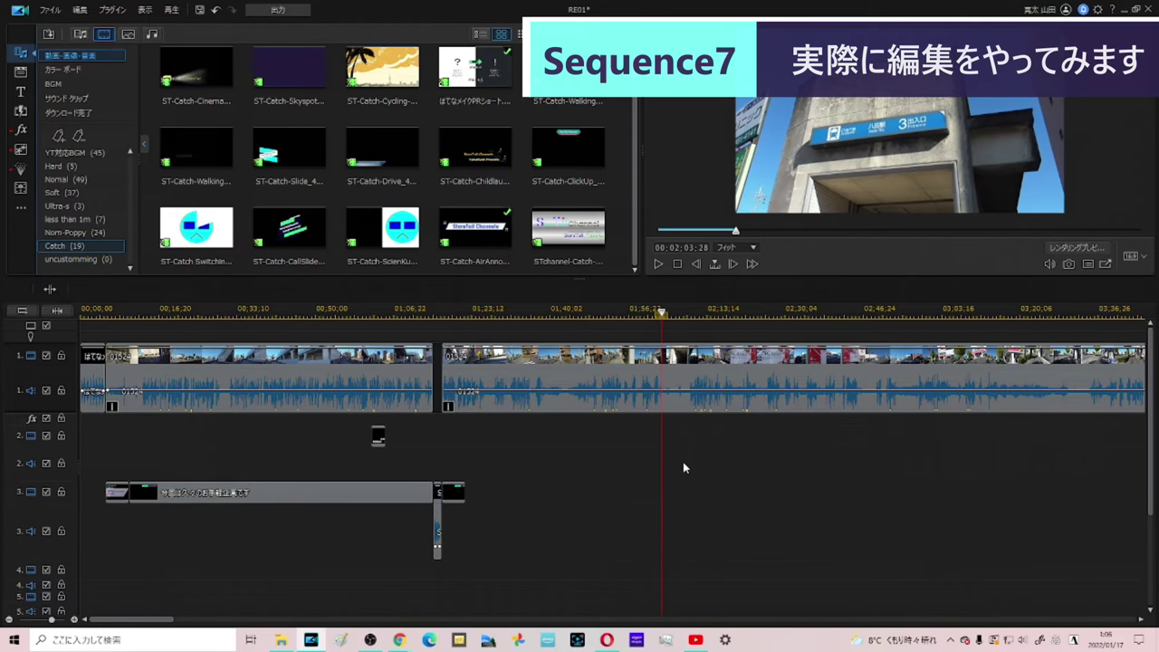
key("space")
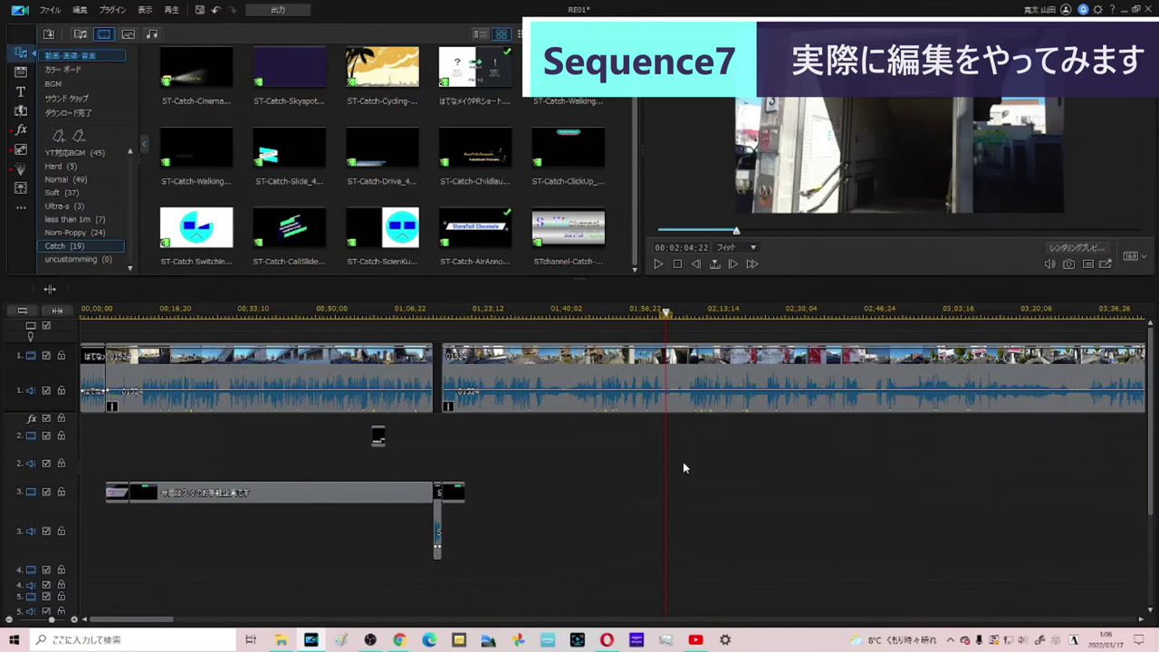
key("space")
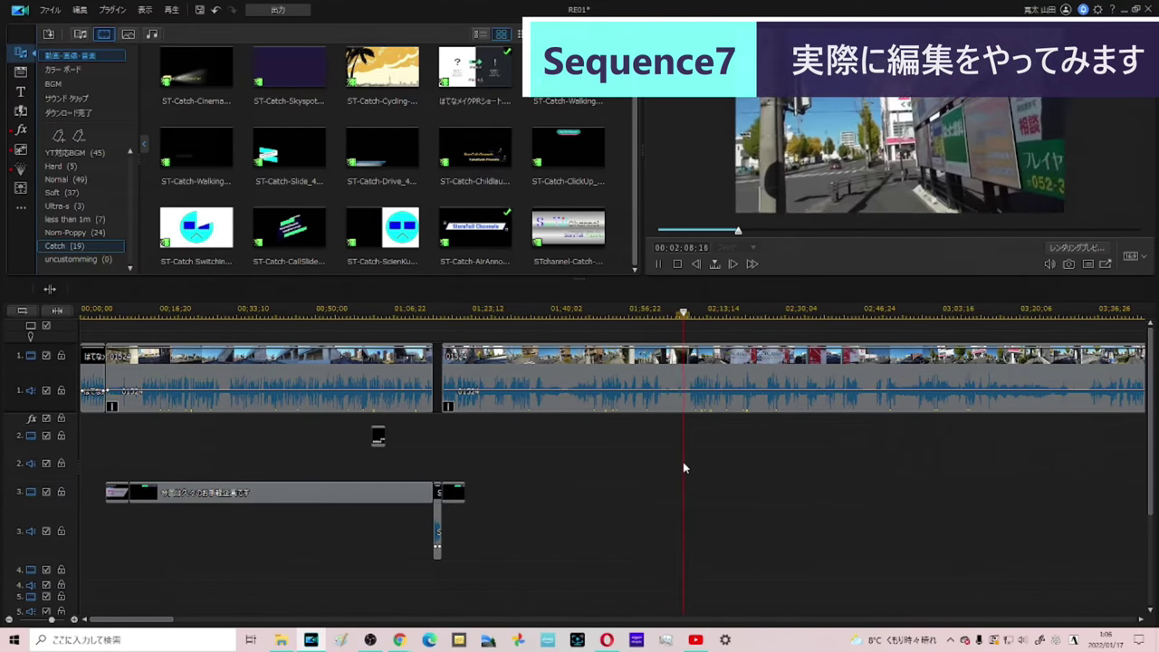
key("space")
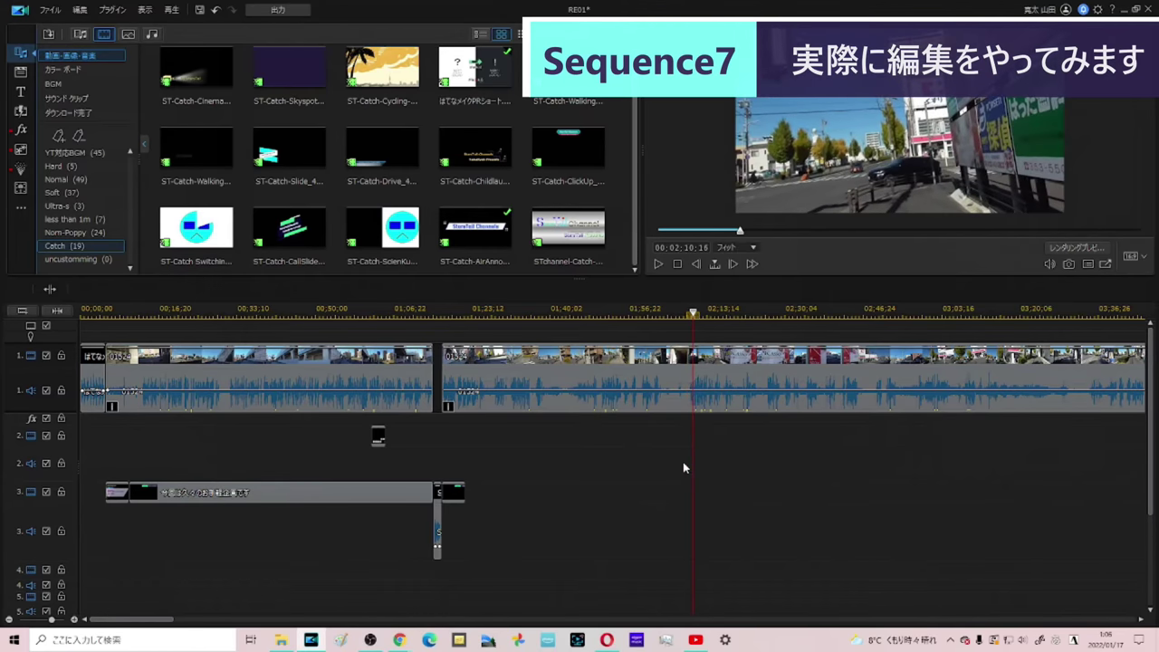
Step: Play the footage from about two minutes and split the track 1 clip at 00:02:05:17
left_click_drag(697, 314, 658, 314)
key("space")
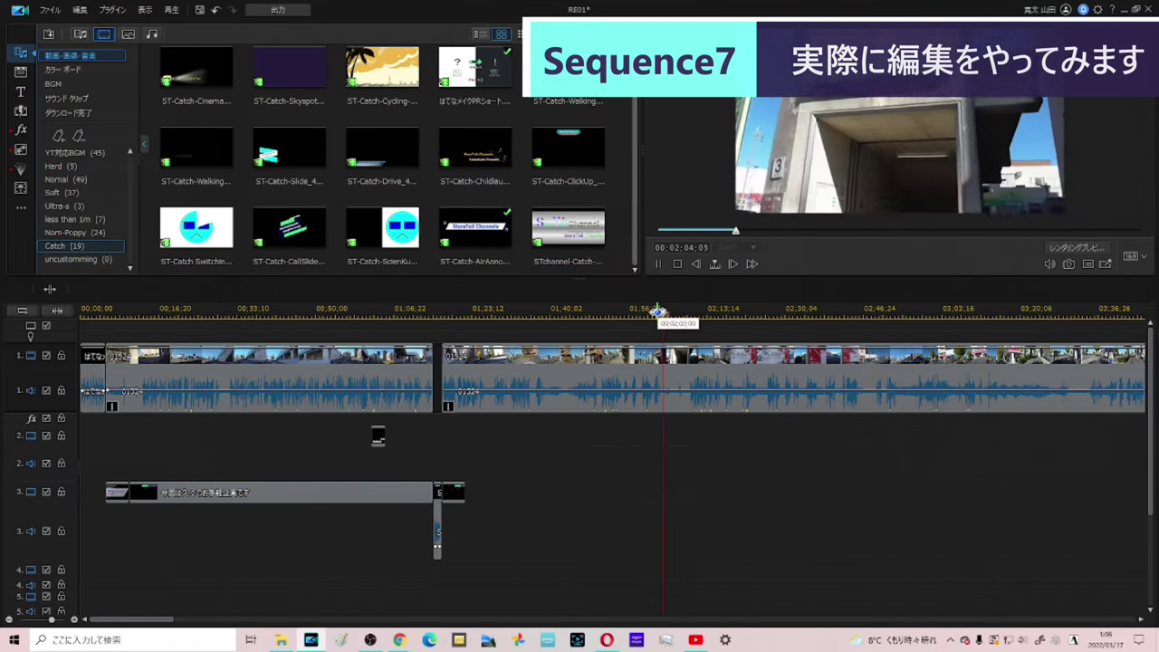
key("space")
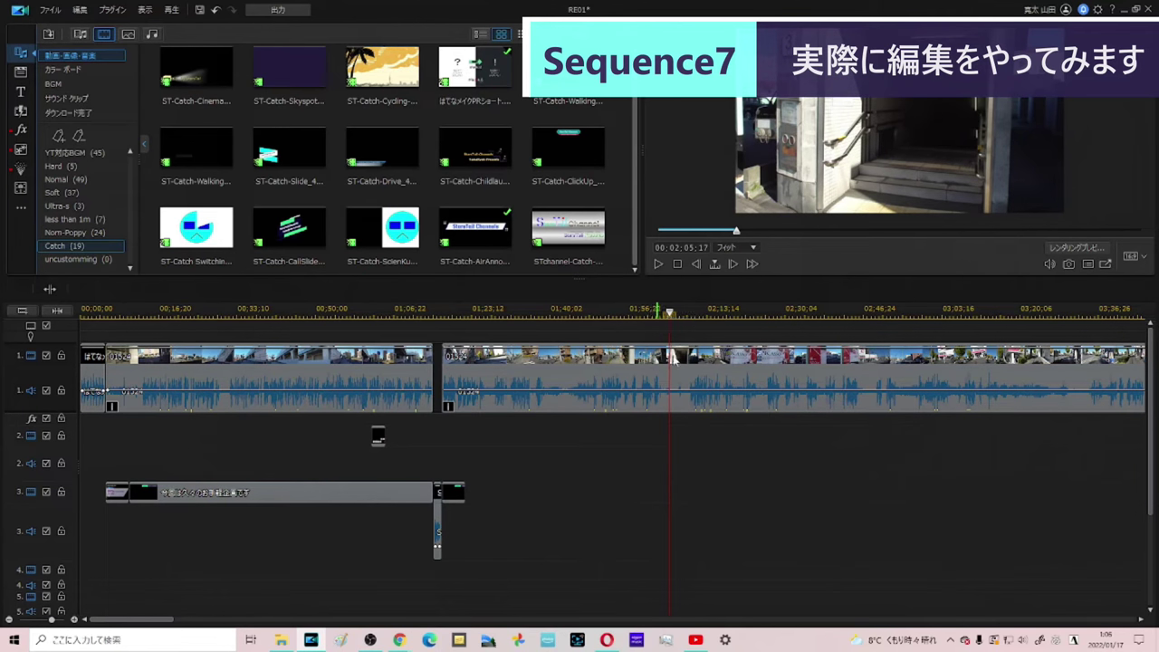
key("ctrl+t")
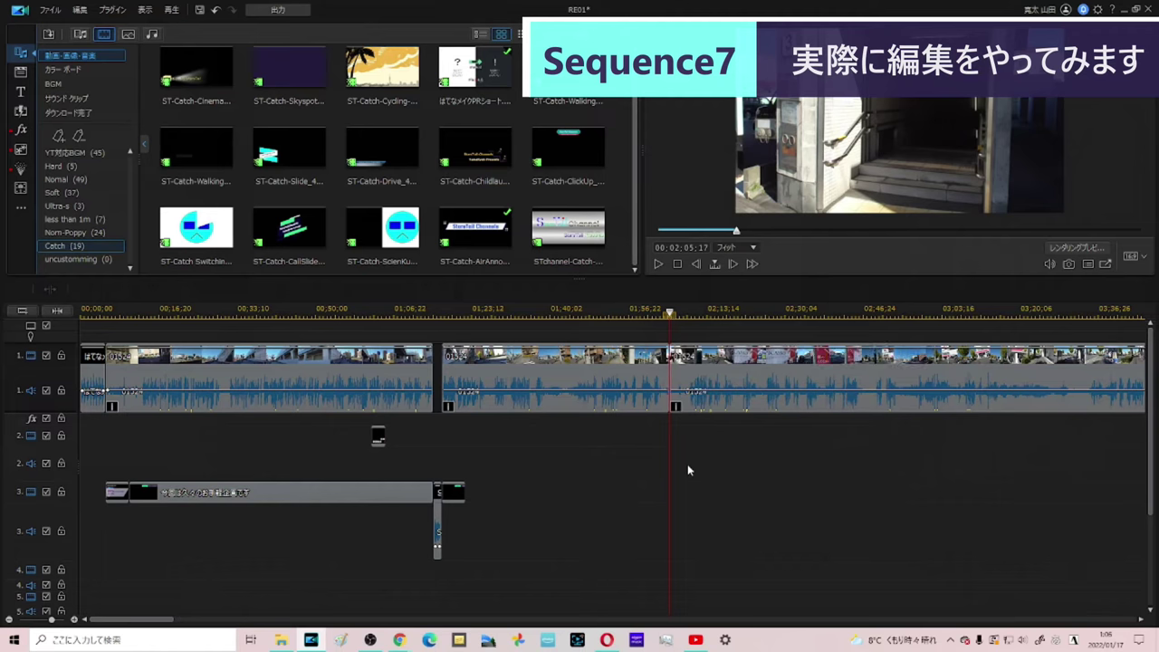
Step: Split the track 1 clip again at 00:02:09:16 and select the short segment between the two cuts
key("space")
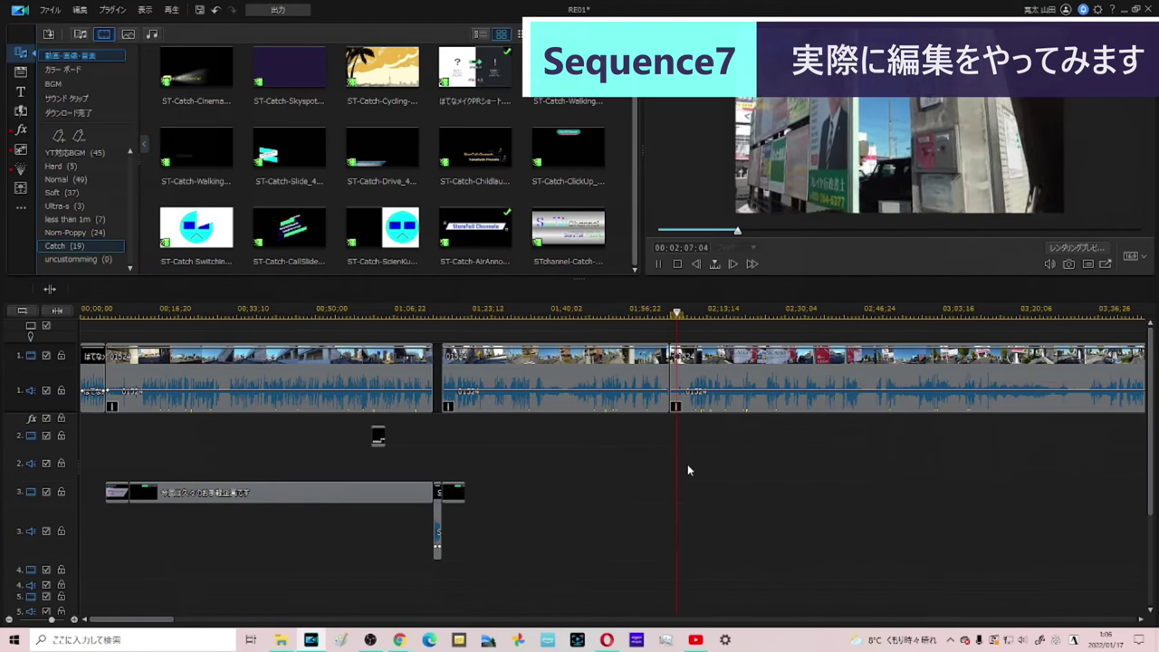
key("space")
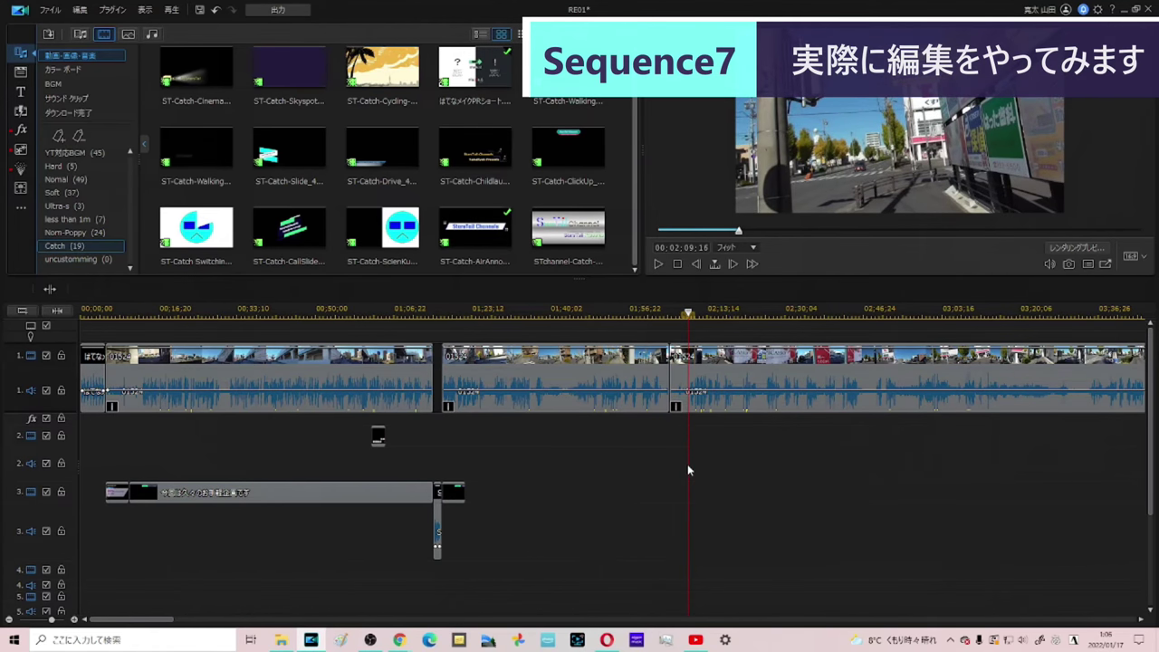
key("ctrl+t")
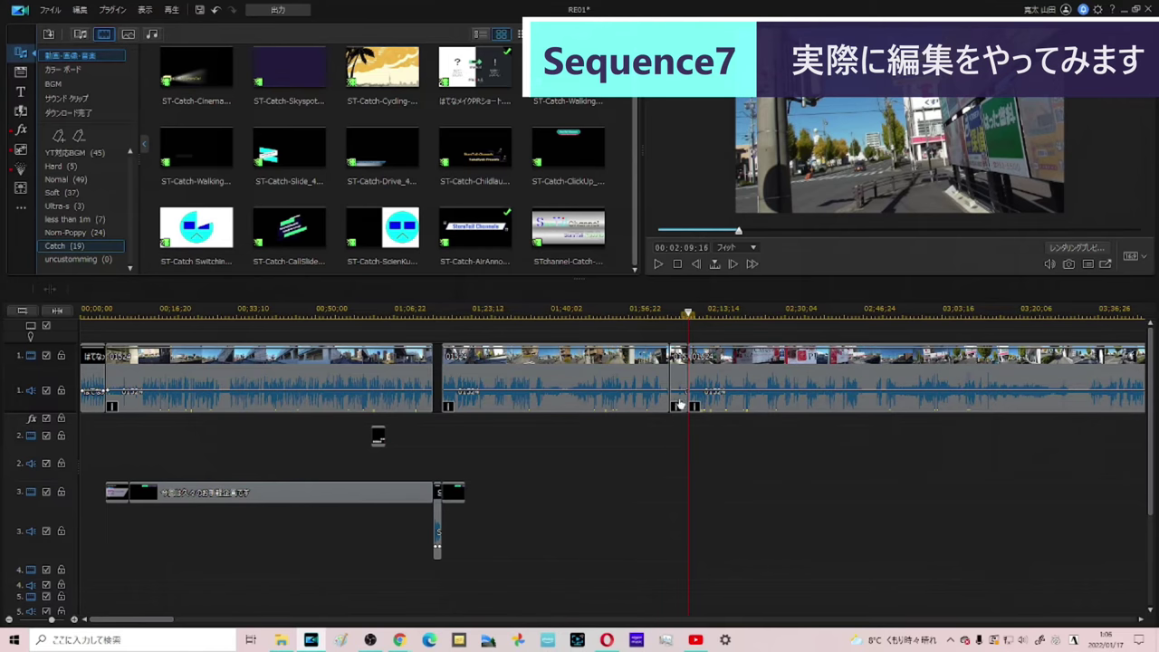
left_click(686, 362)
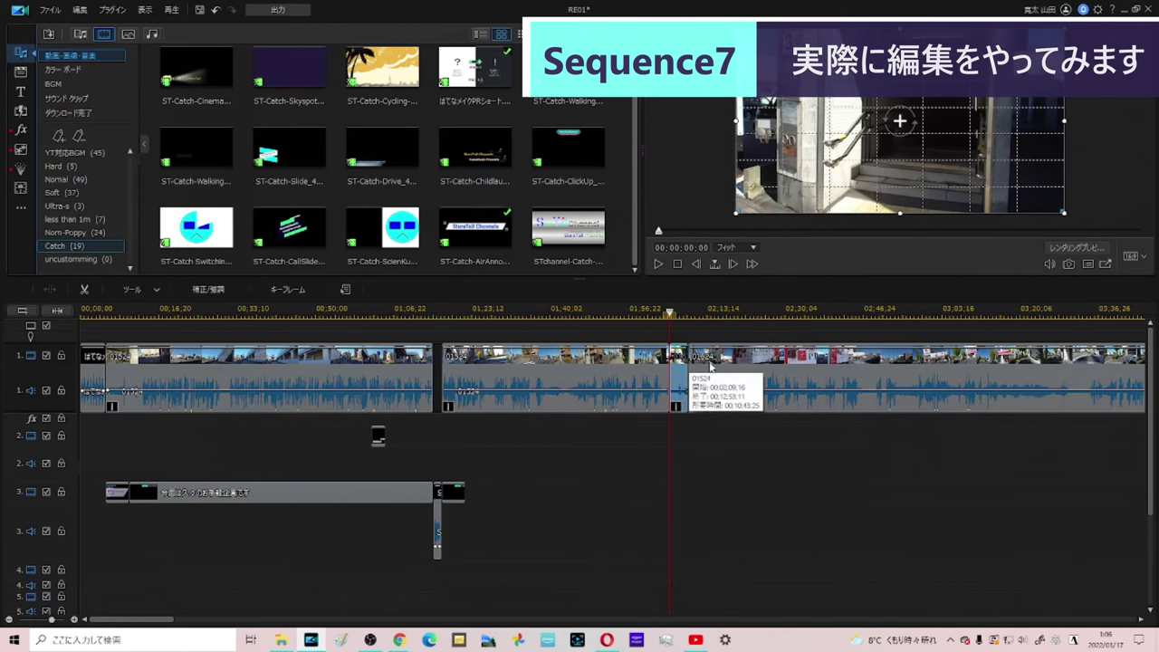
Step: Look through the effect library's お気に入り and スタイル effects, including モザイク and ぼかし
left_click(21, 131)
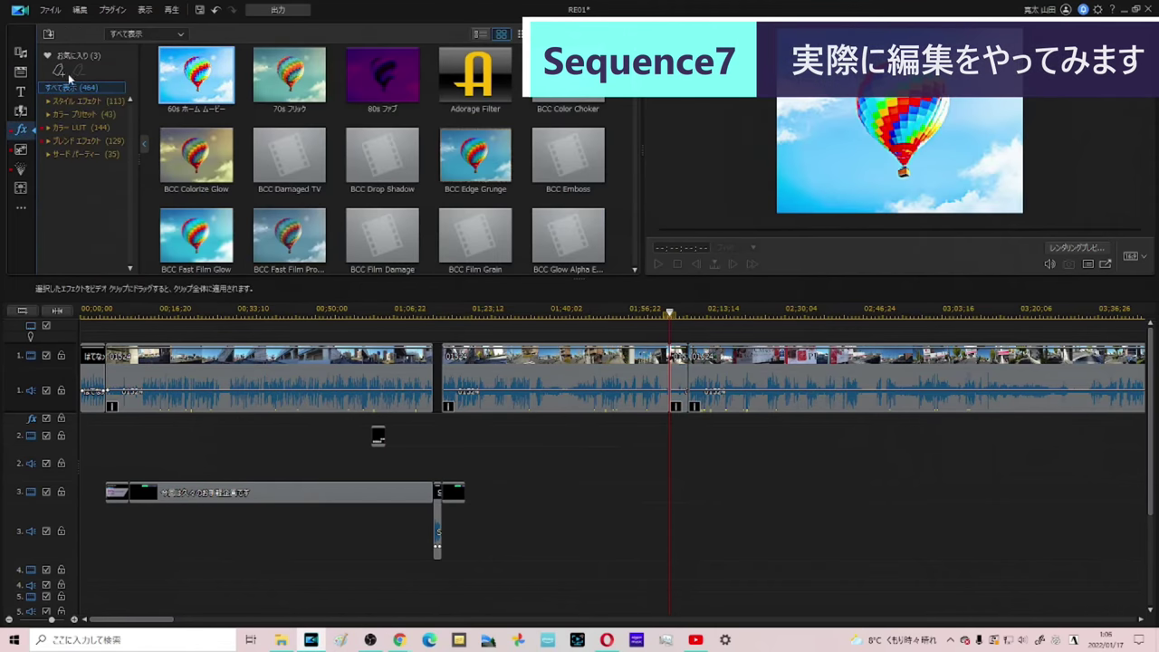
left_click(80, 54)
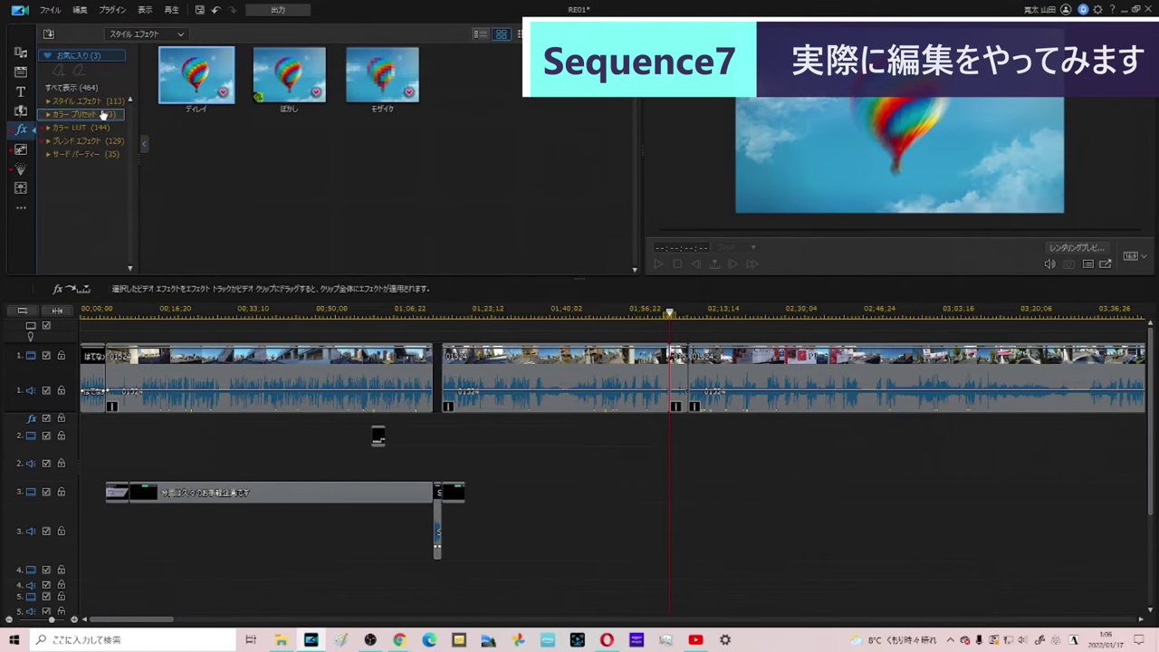
left_click(52, 105)
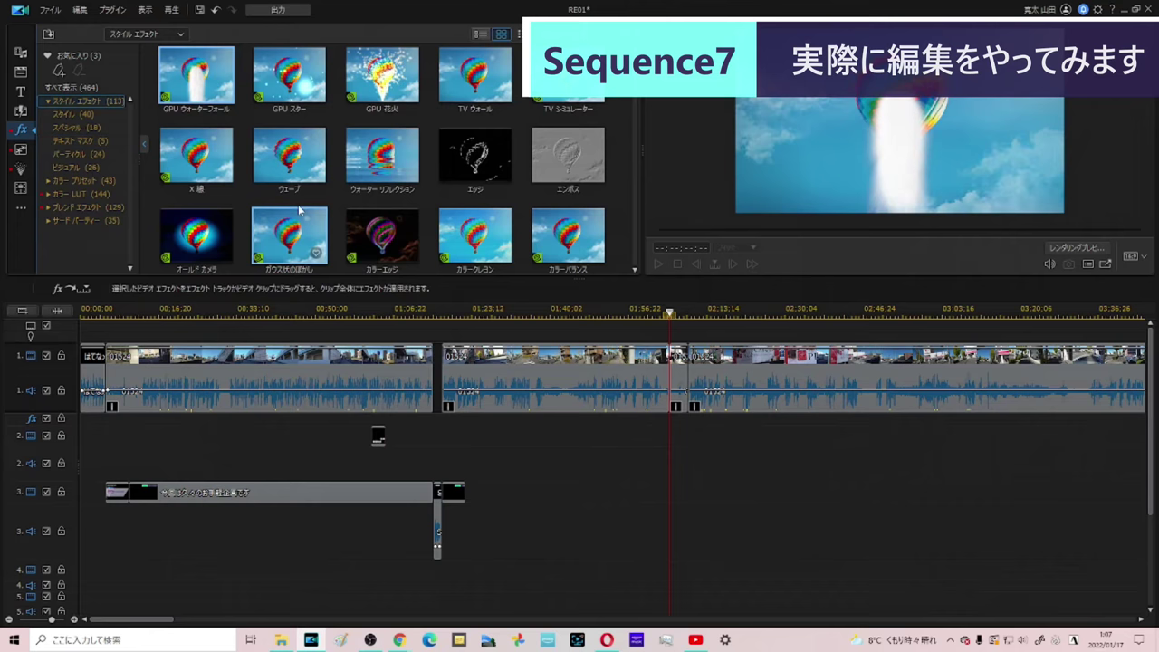
left_click(79, 114)
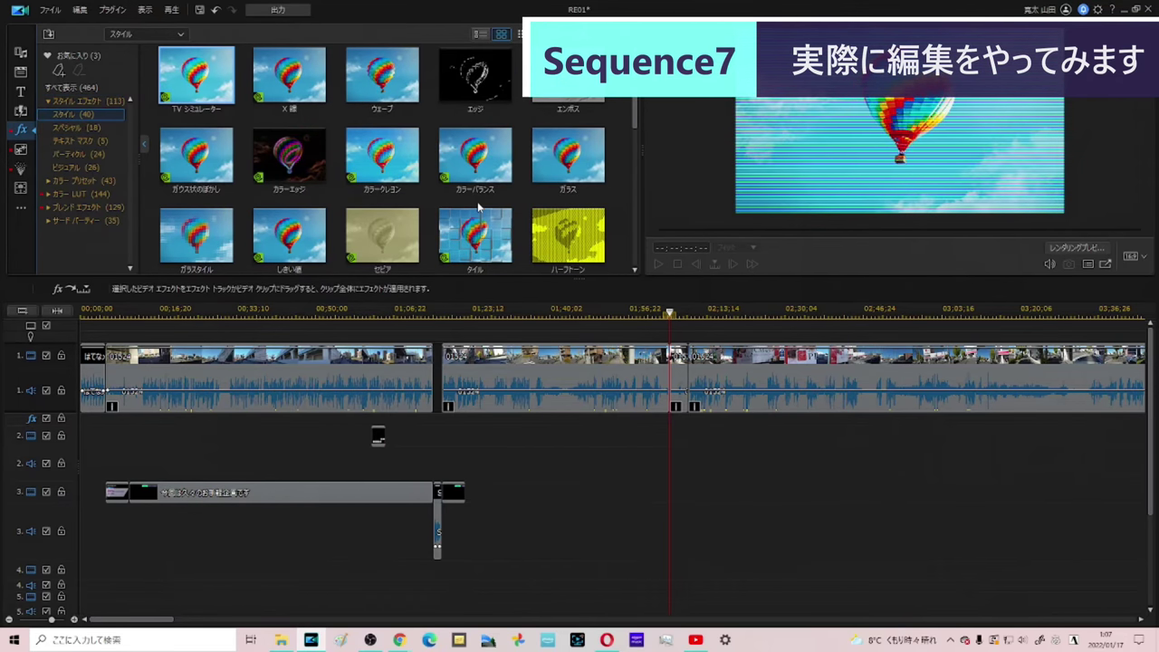
scroll(478, 209, "down", 2)
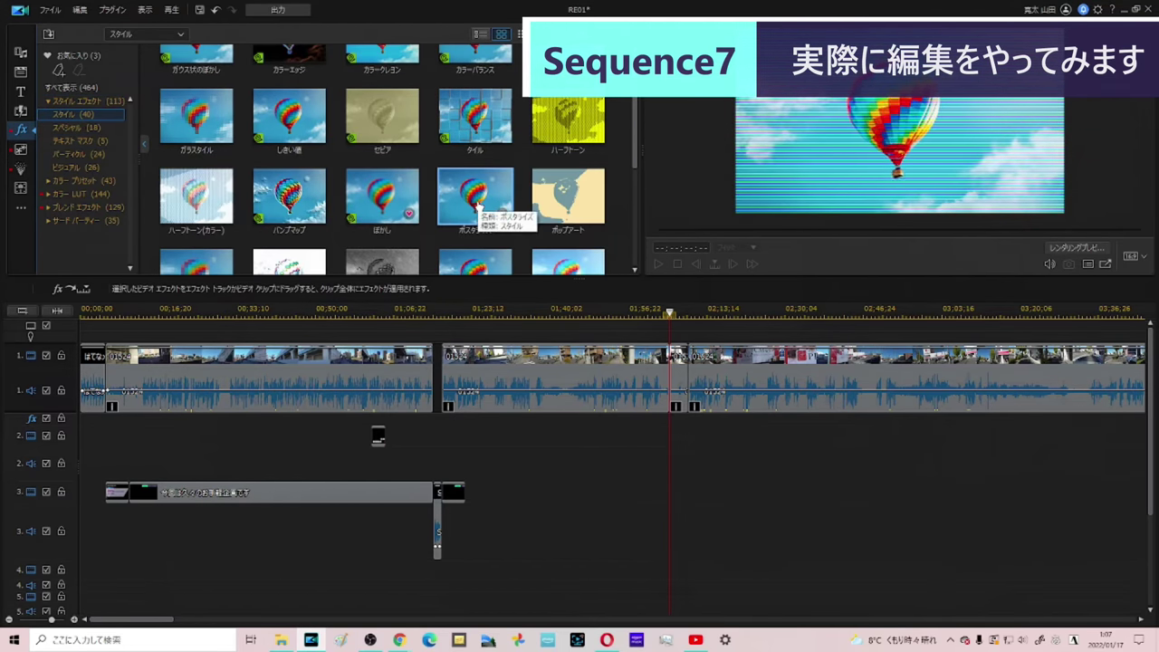
scroll(484, 190, "down", 2)
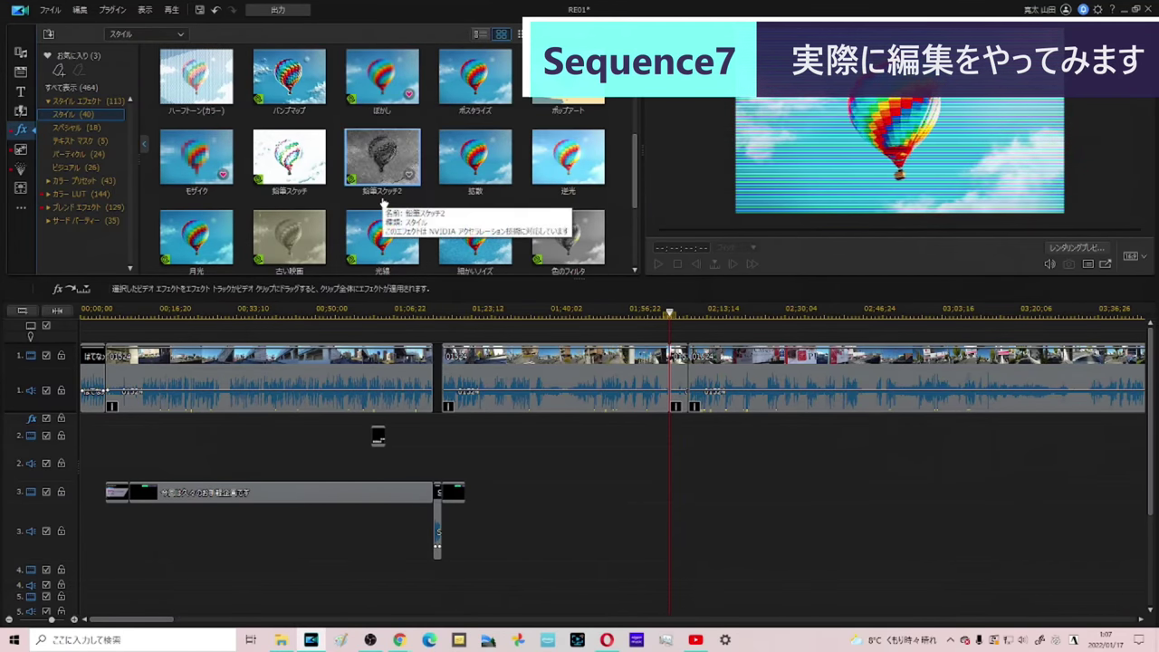
left_click(197, 163)
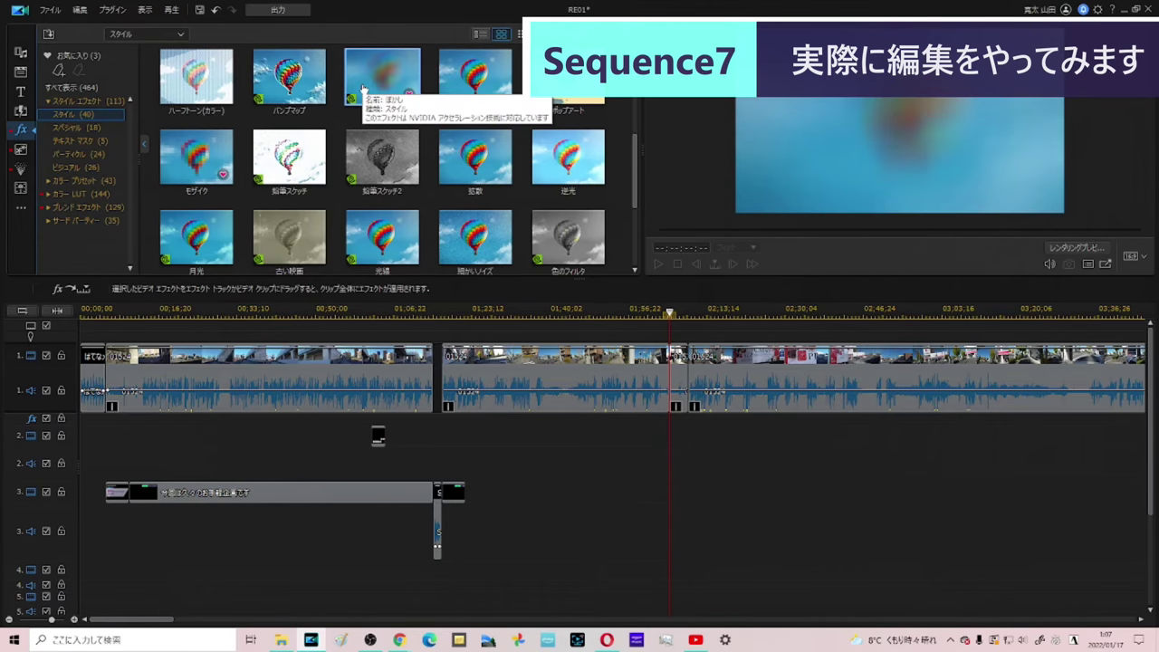
Step: Examine the favourite effects and the パーティクル category, and preview the 稲妻 effect
left_click(90, 58)
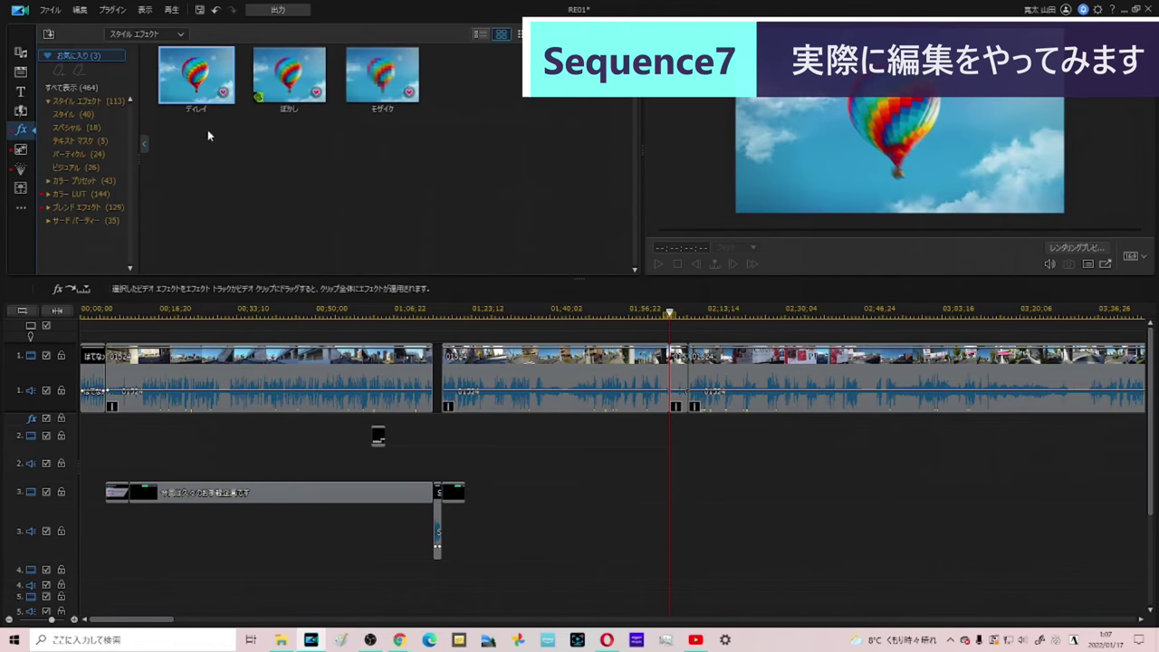
right_click(183, 87)
left_click(154, 152)
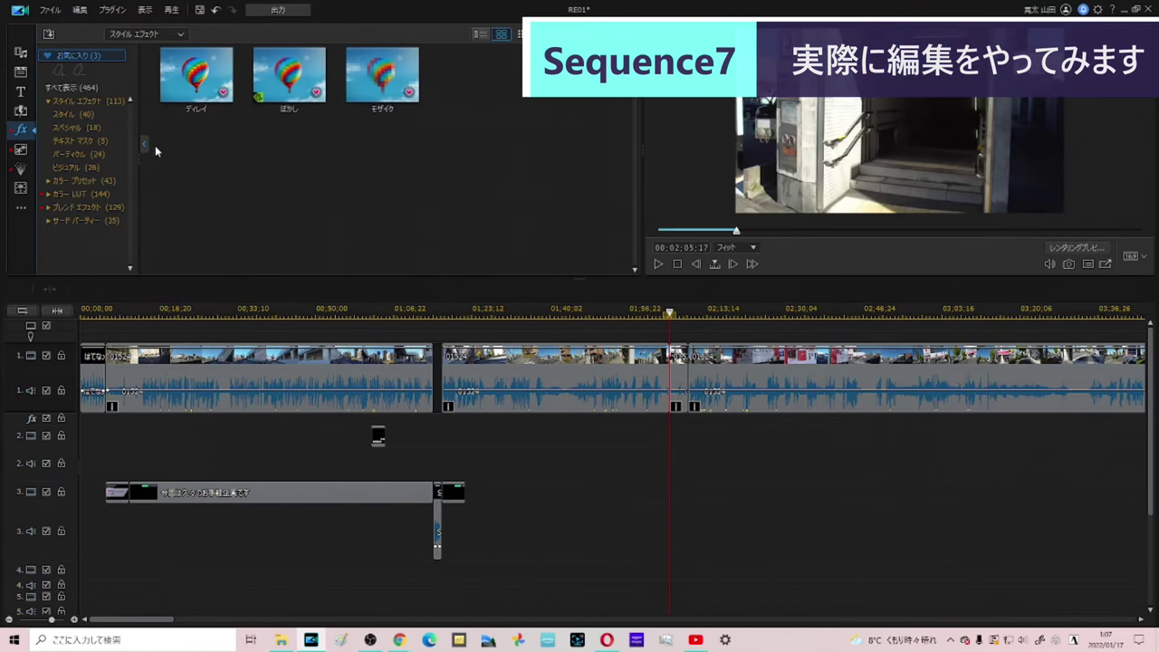
left_click(188, 91)
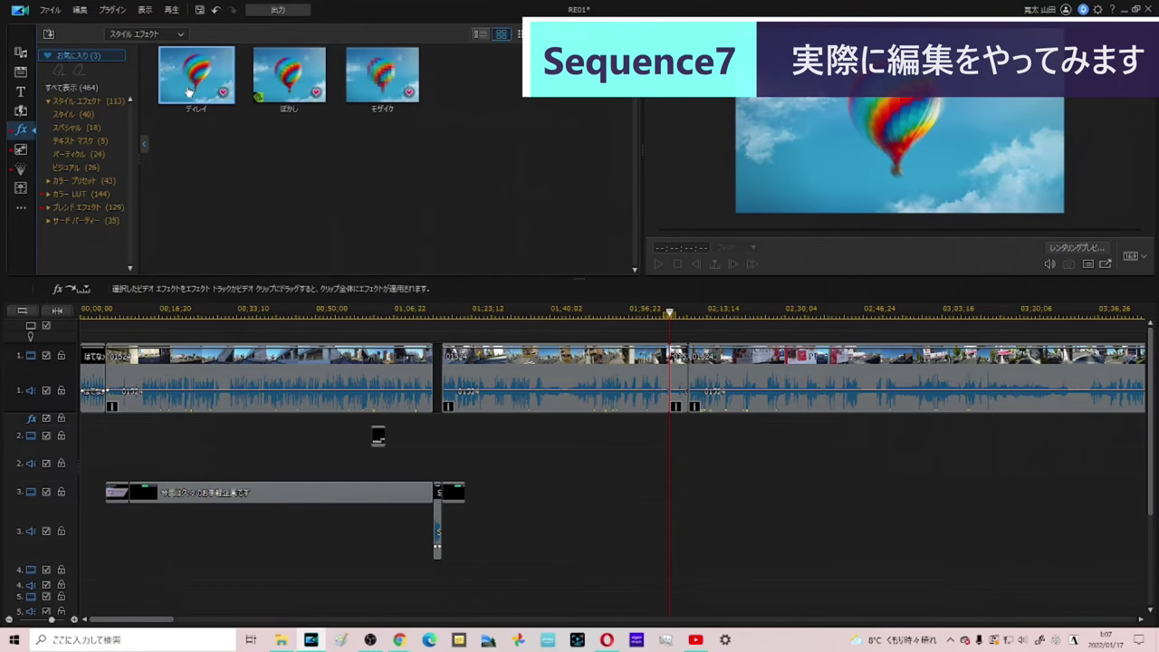
right_click(282, 76)
left_click(84, 168)
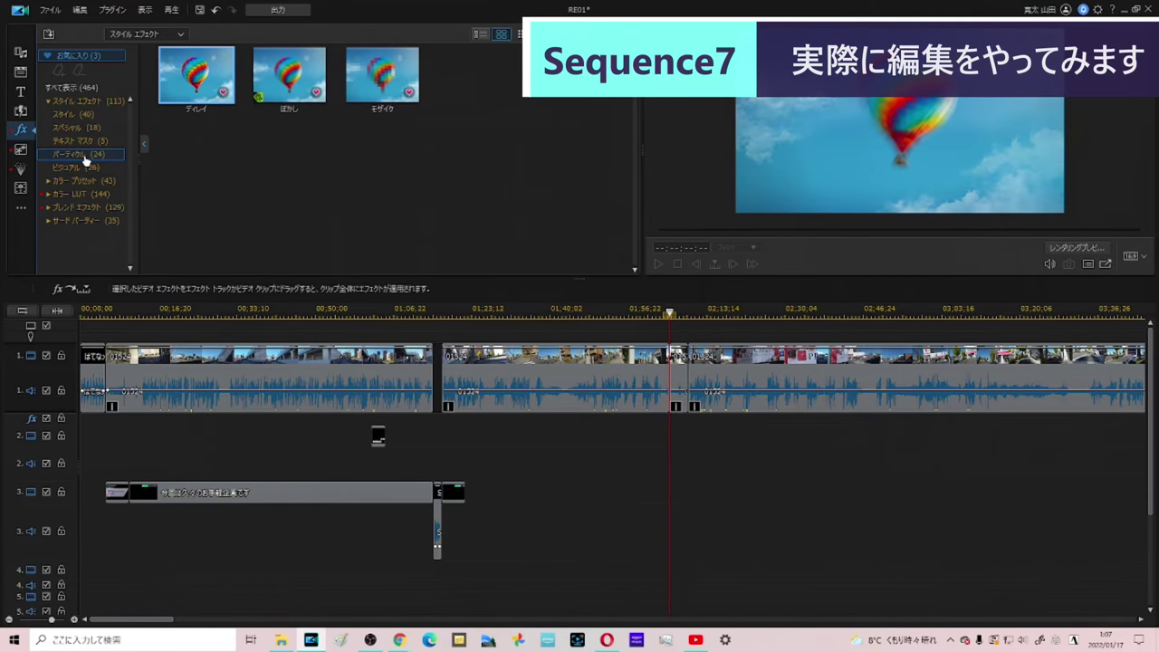
left_click(82, 156)
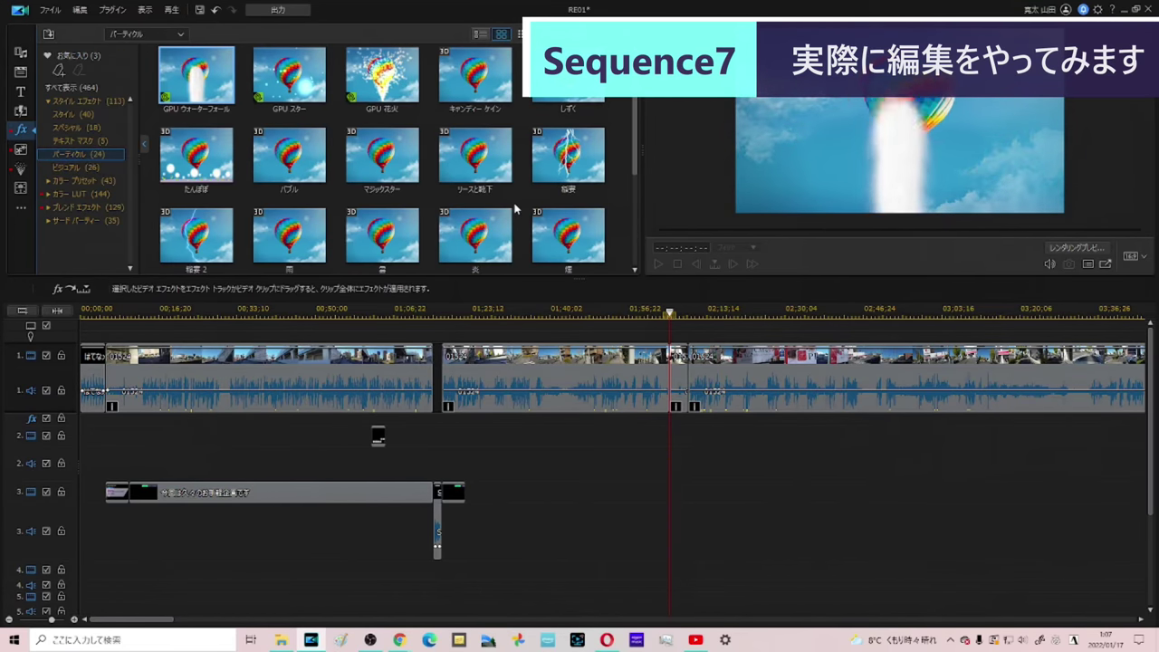
left_click(555, 172)
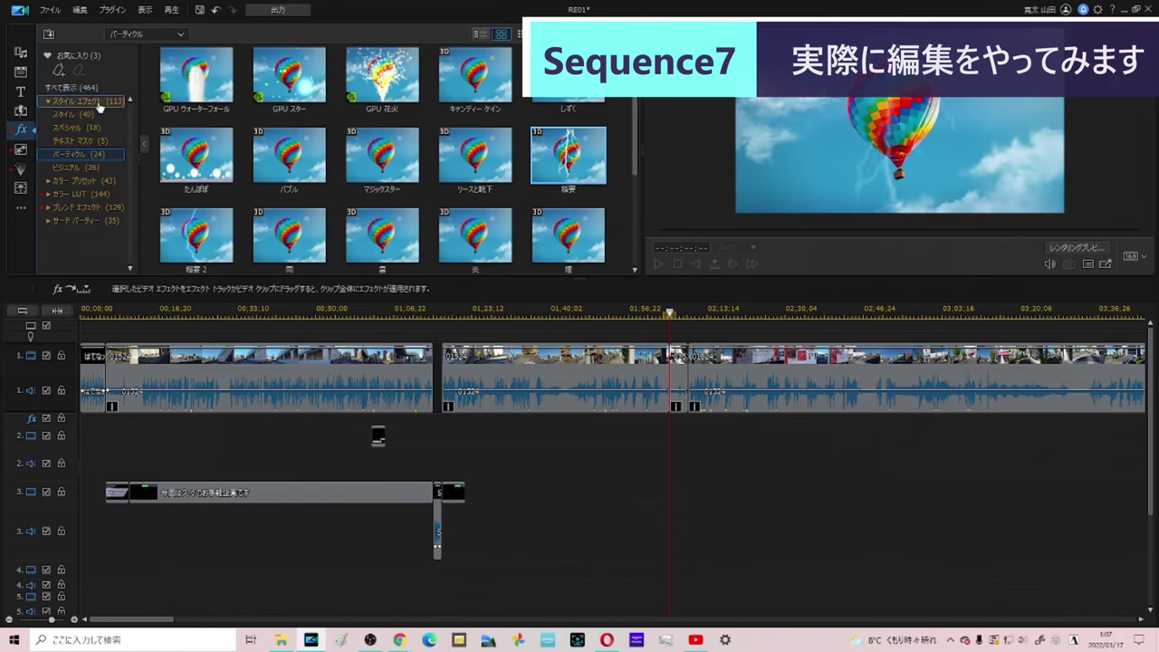
left_click(93, 118)
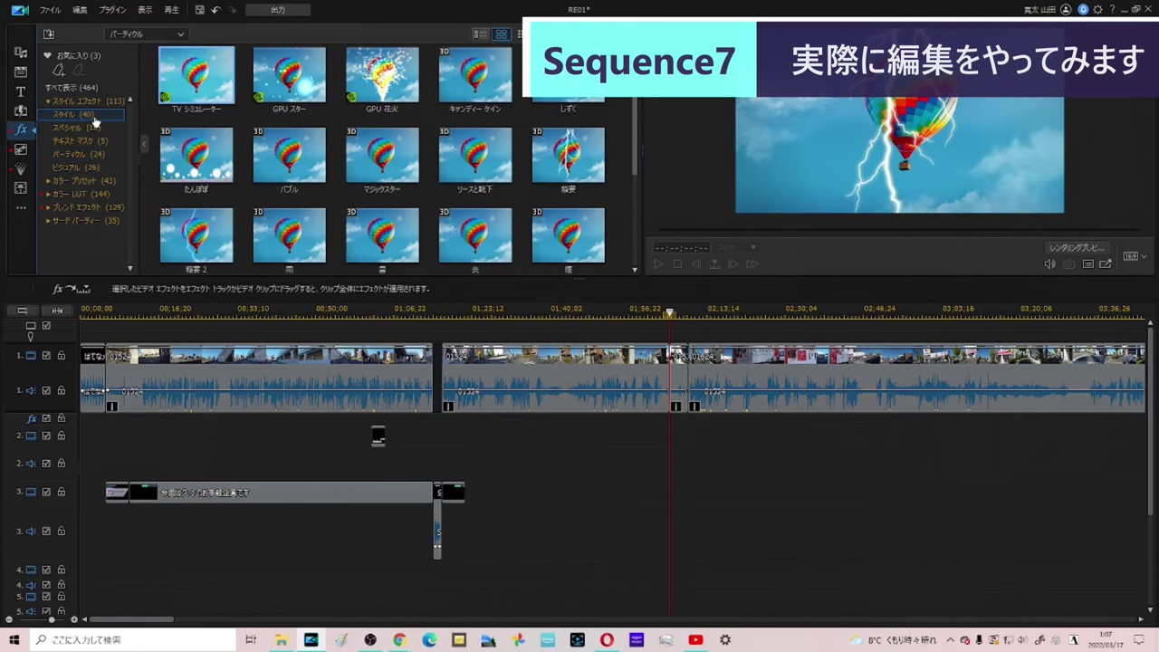
Step: Apply the favourite effect ぼかし to the short track 1 segment and play back the blurred part
left_click(91, 56)
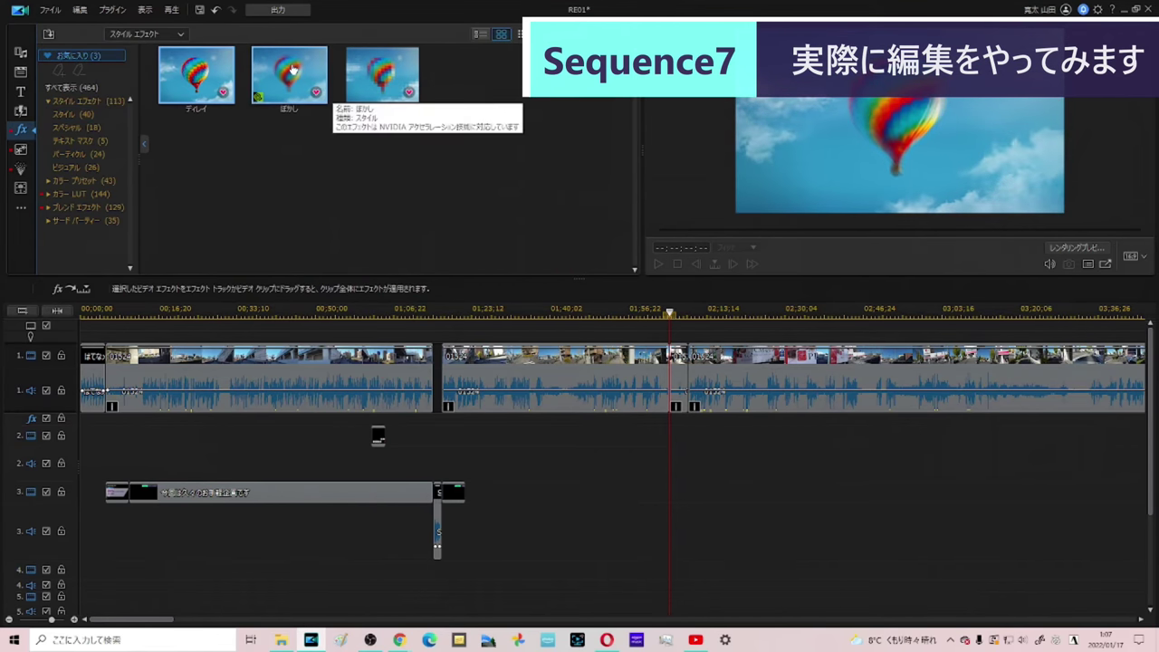
left_click_drag(303, 78, 674, 351)
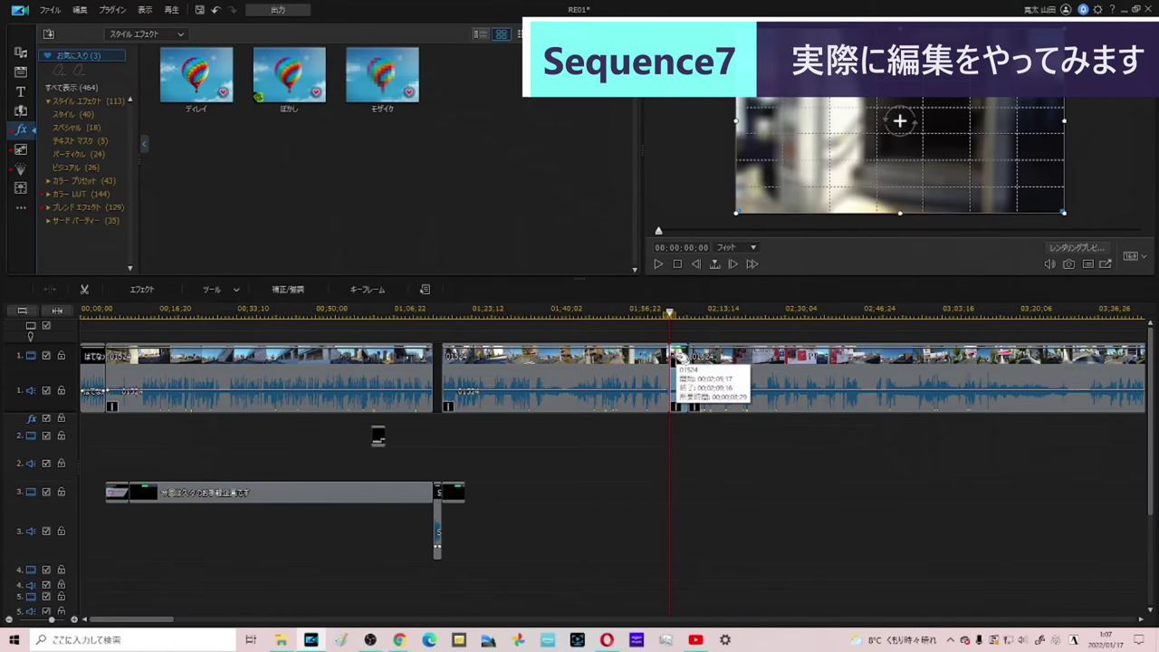
left_click(686, 384)
key("space")
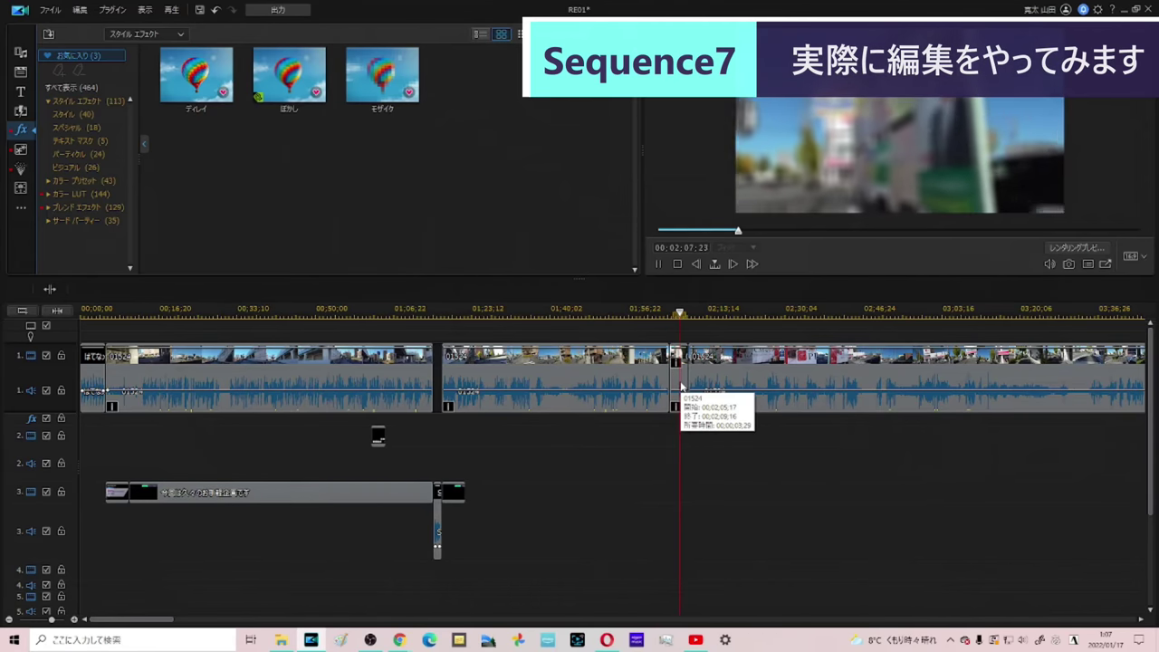
key("space")
Step: Open the short segment's ぼかし settings, restrict the box mask to roughly the right half of the frame, and play it back
left_click(682, 360)
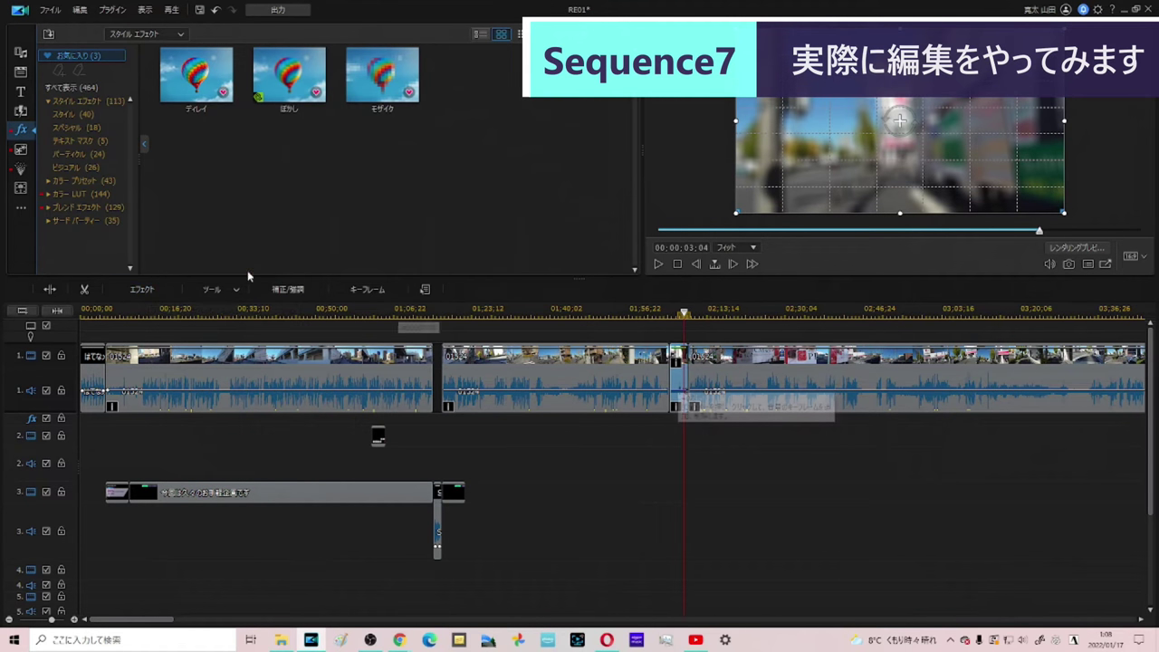
left_click(163, 294)
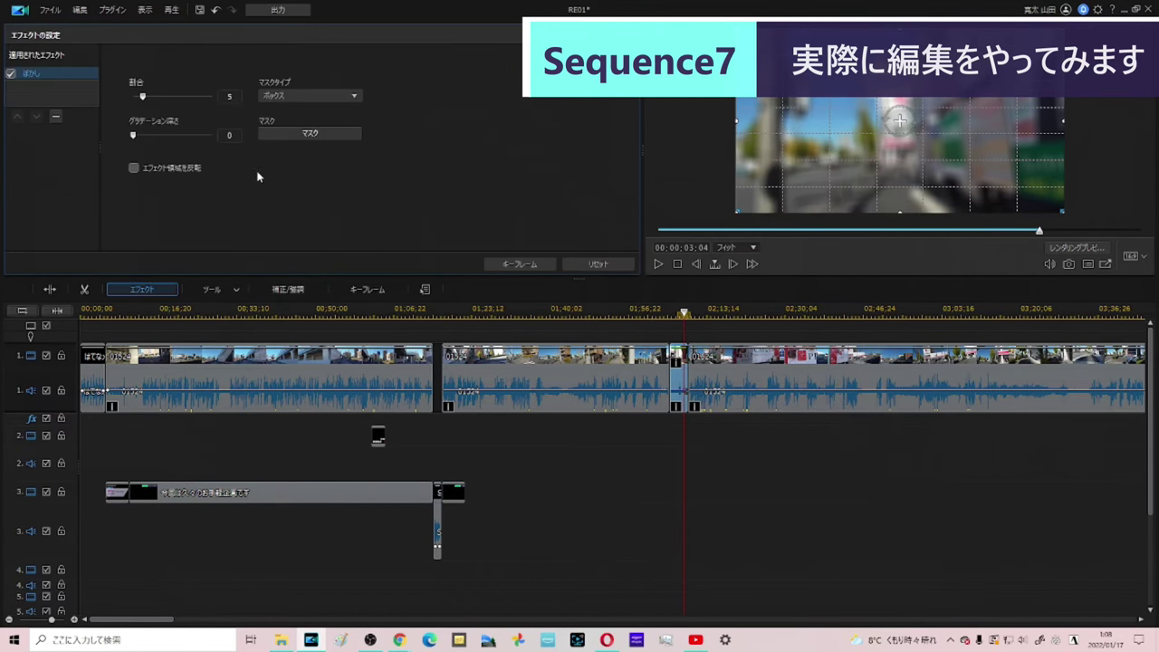
left_click(310, 133)
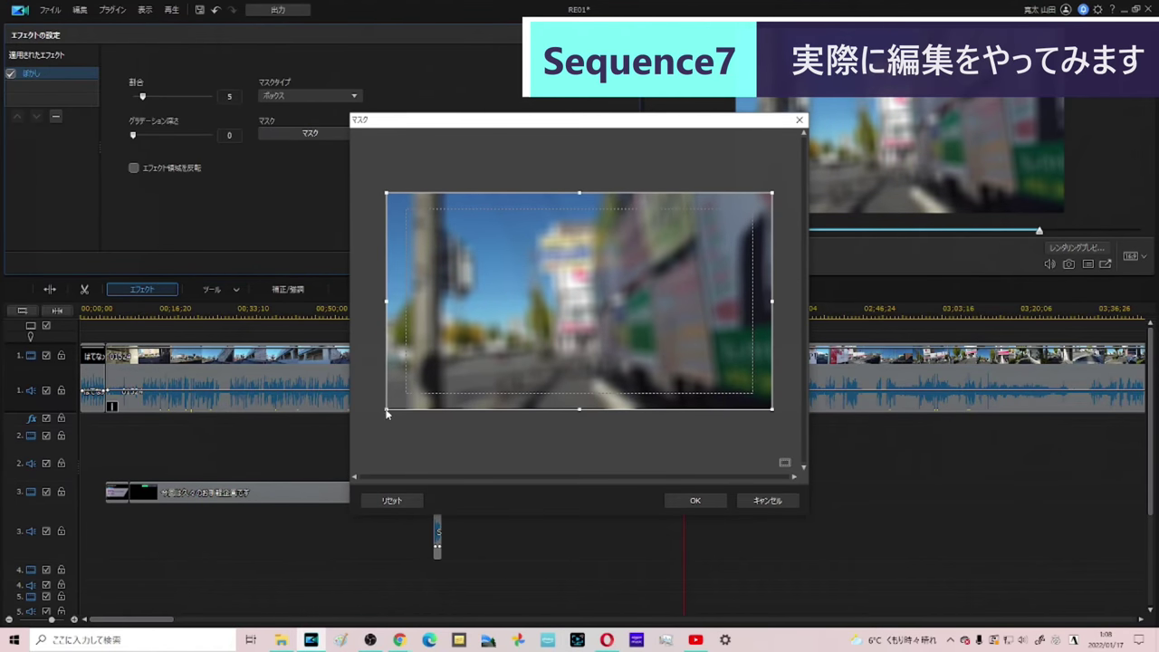
left_click_drag(387, 408, 598, 410)
left_click(692, 498)
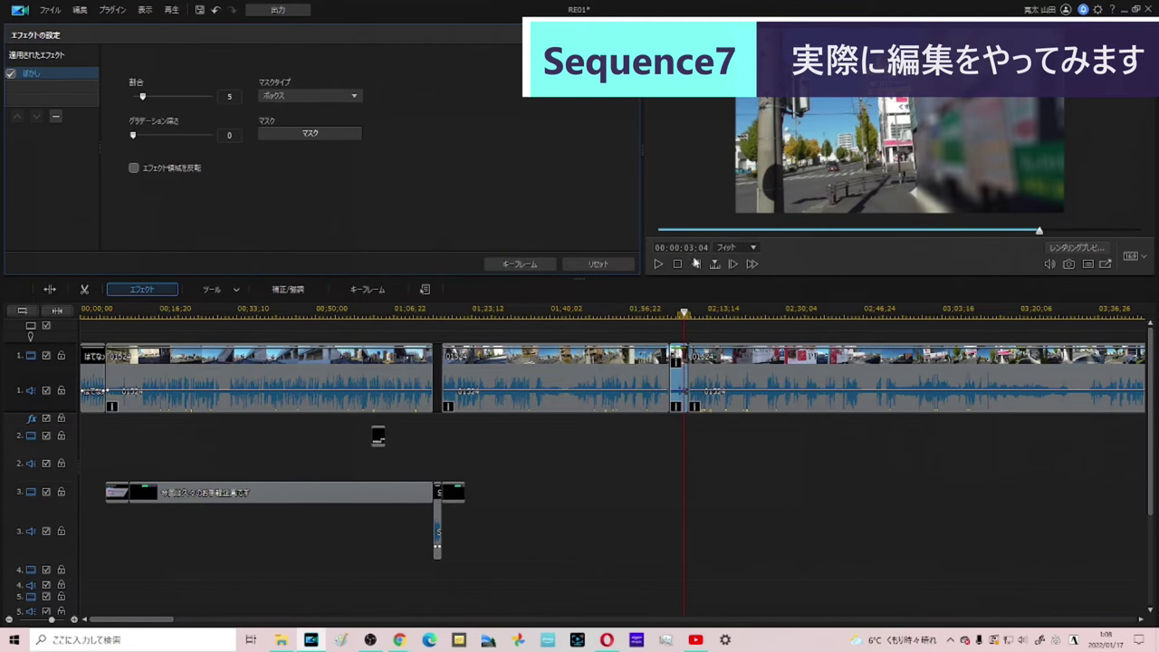
left_click(658, 264)
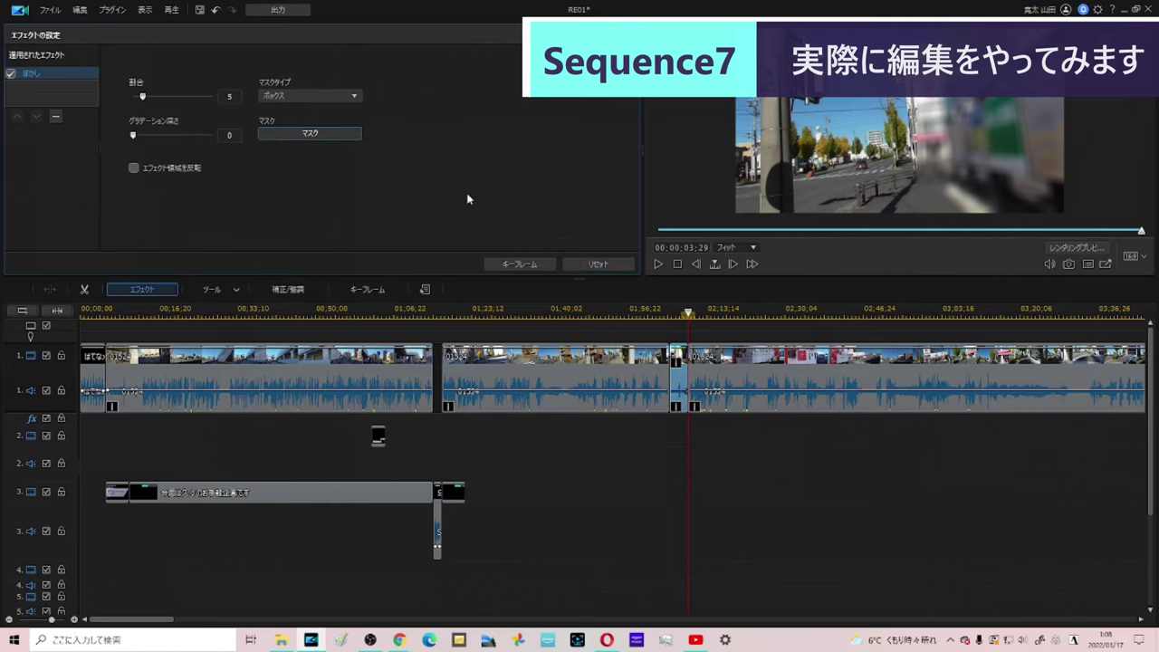
Step: Extend the ぼかし mask back across the full width of the frame
left_click(310, 133)
left_click_drag(598, 290, 391, 287)
left_click(689, 500)
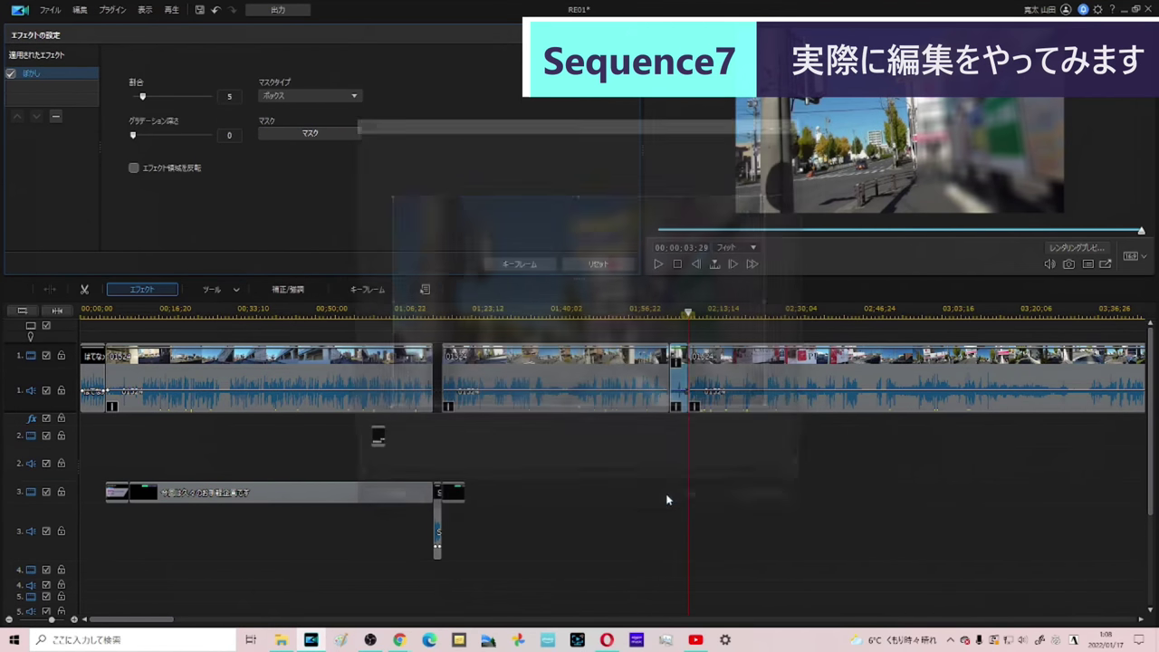
Step: Try the mask type 円 for the ぼかし effect, and return it to ボックス
left_click(277, 97)
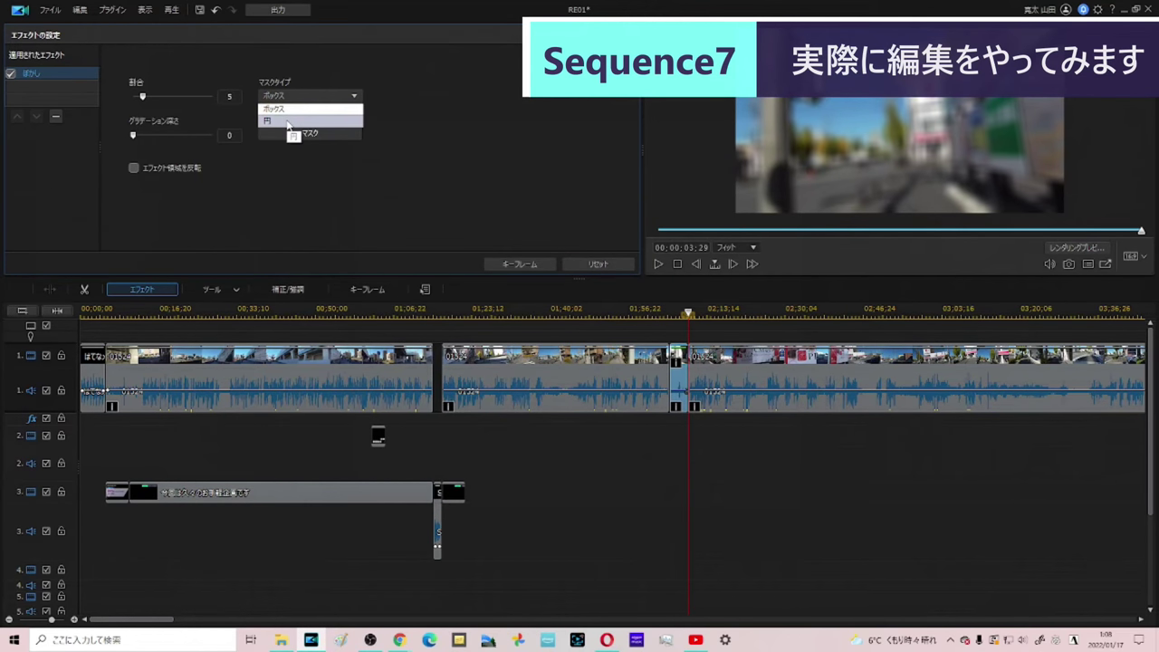
left_click(287, 122)
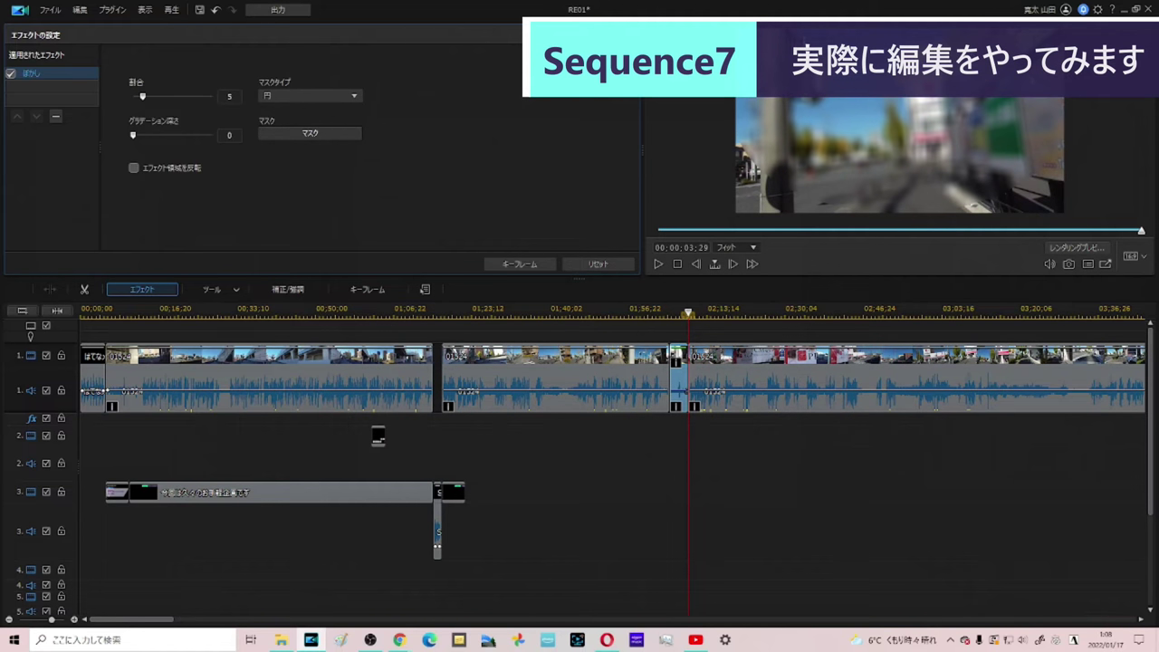
left_click(324, 96)
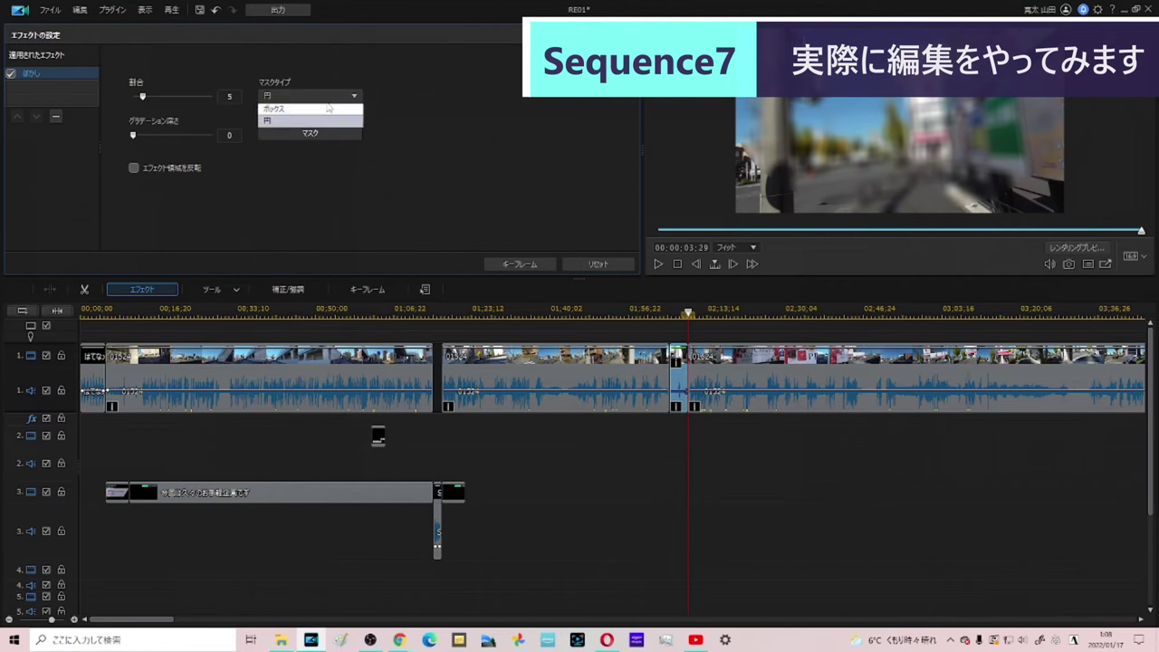
left_click(326, 108)
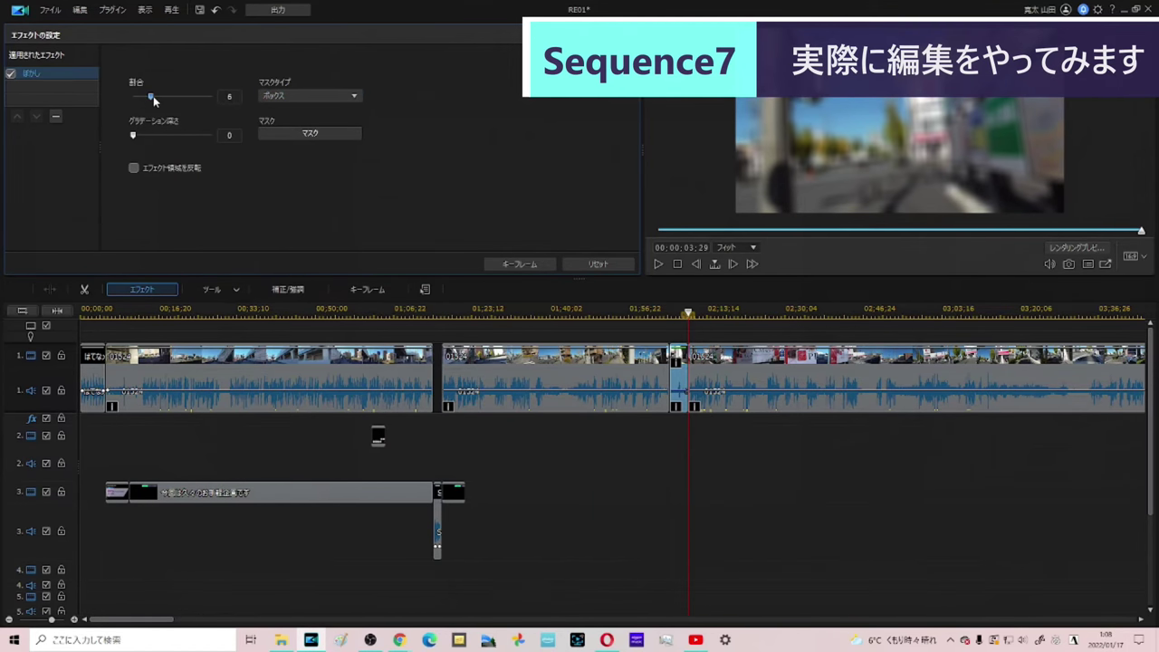
Step: Set the ぼかし effect's 割合 to 27 on the short segment
left_click_drag(185, 98, 188, 99)
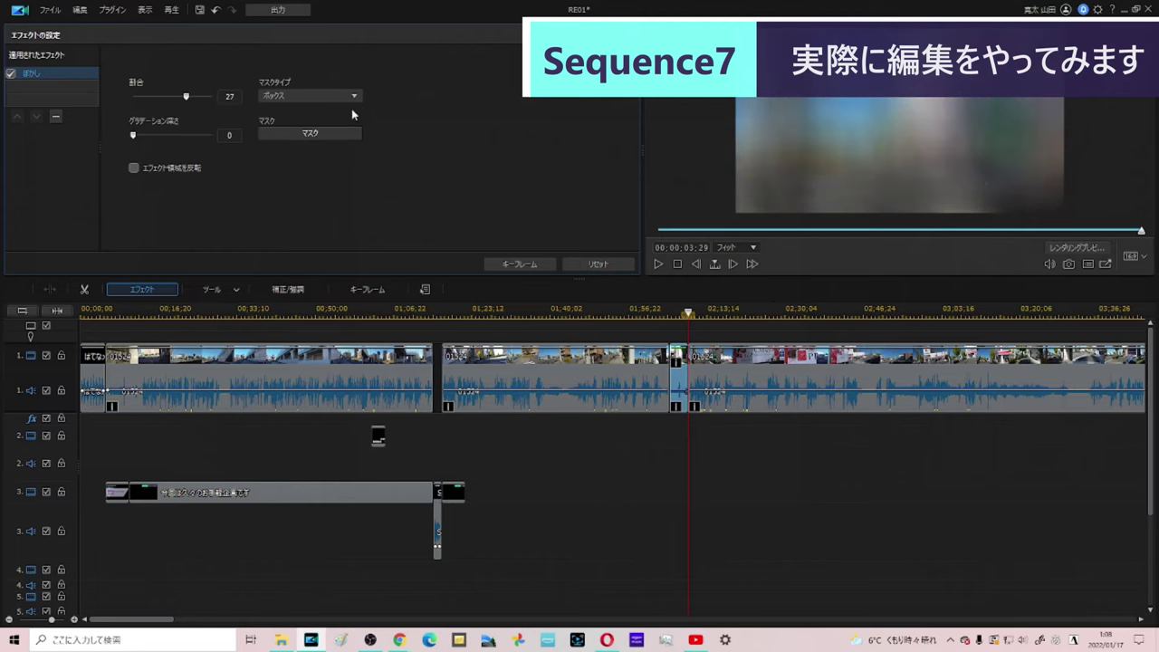
Step: Lower the ぼかし effect's 割合 to 4 on the short segment
left_click_drag(184, 97, 119, 94)
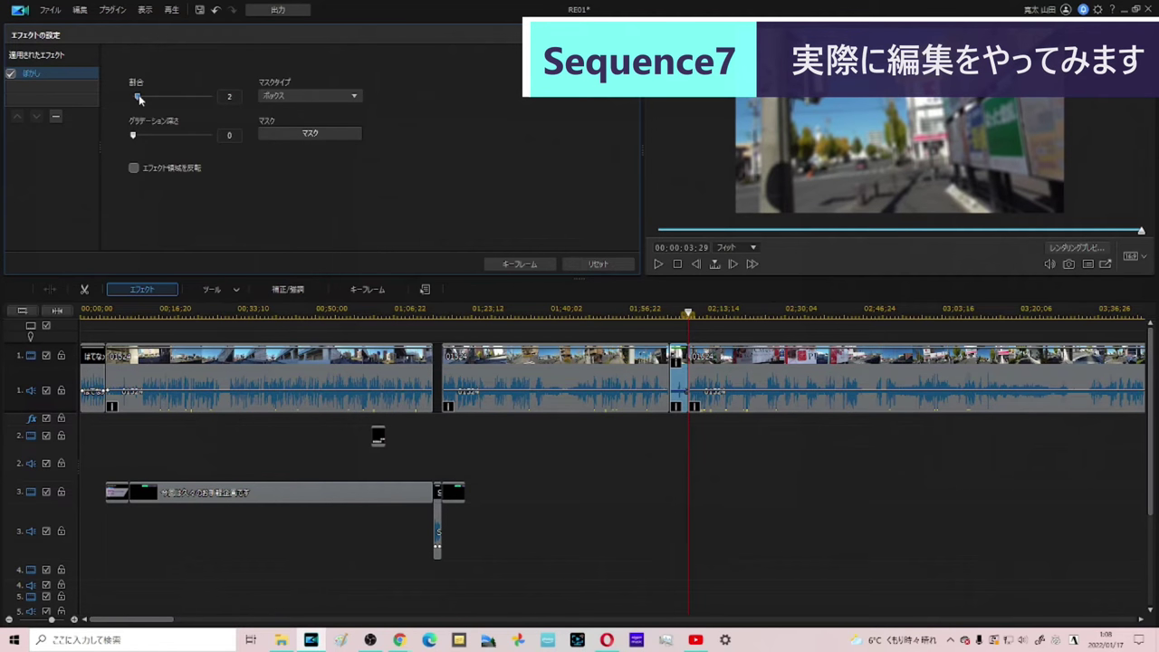
left_click_drag(144, 99, 141, 98)
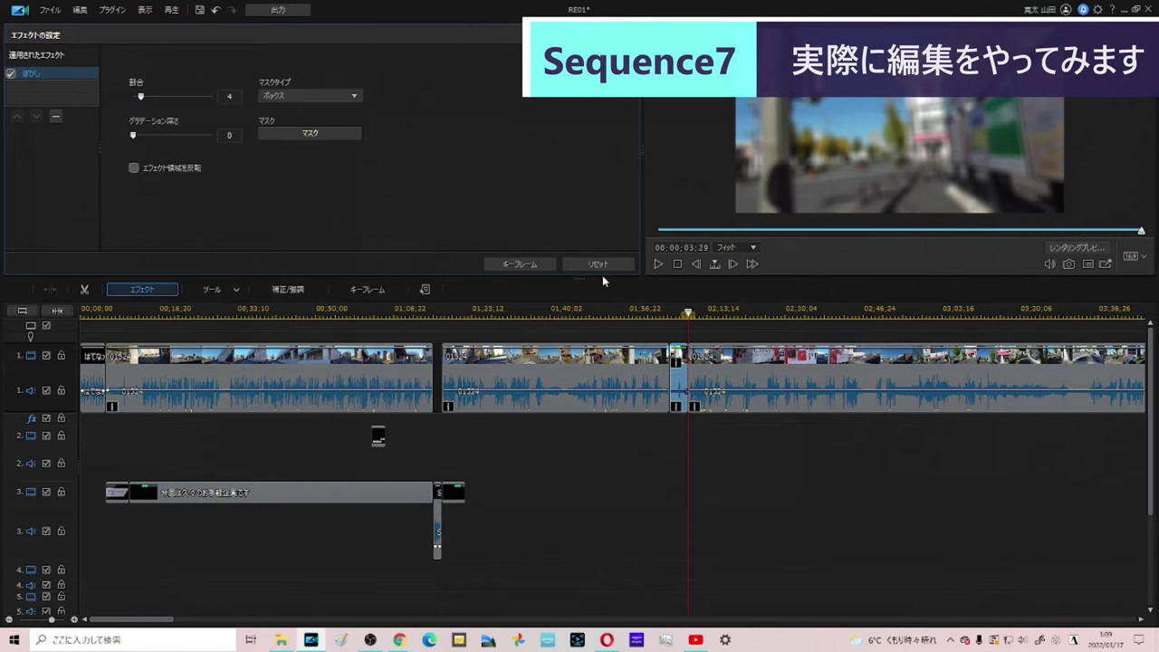
Step: Play the footage to the red 東へ500M billboard and save a snapshot of the frame at 00:02:36:08 in the siryou folder
left_click(742, 356)
key("space")
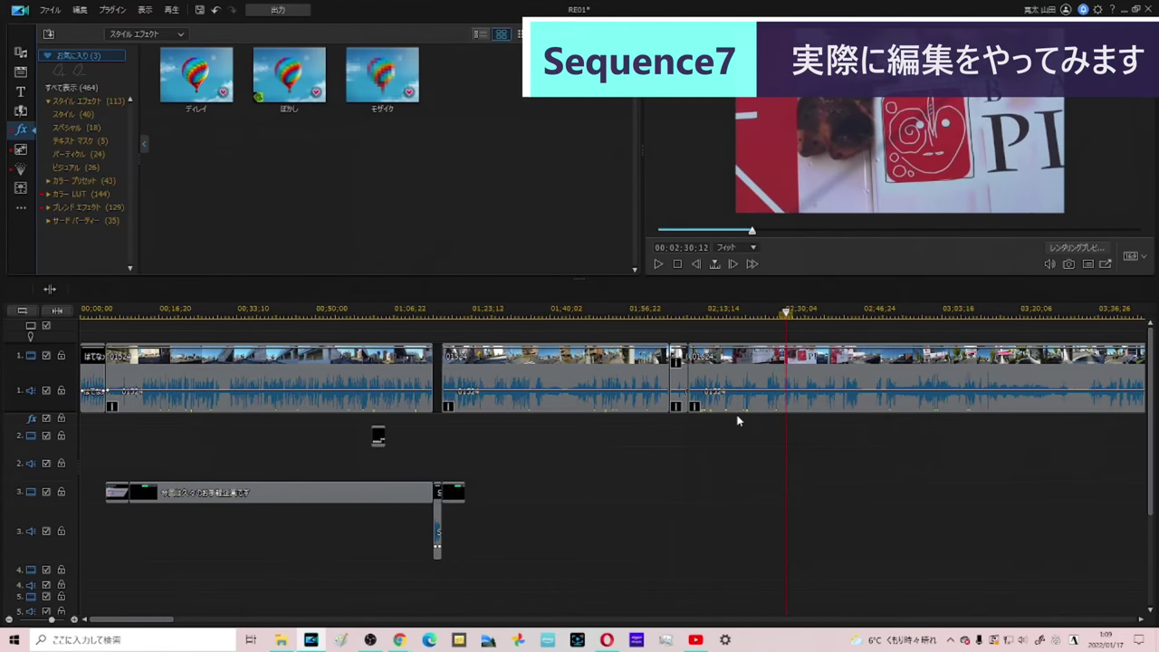
key("space")
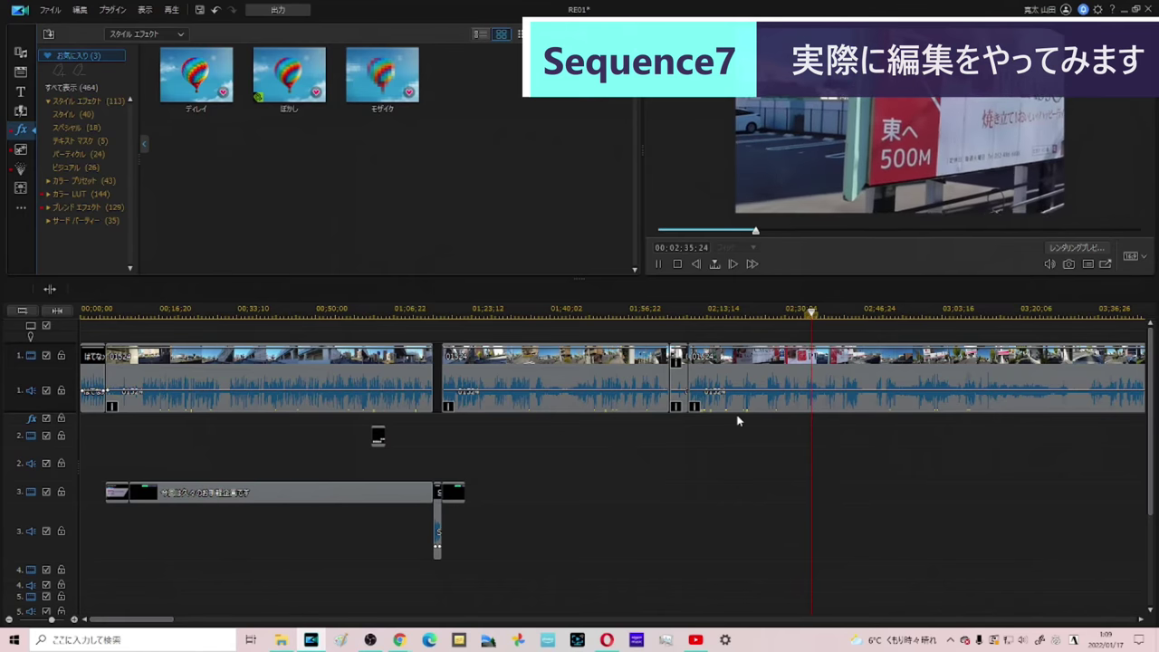
key("space")
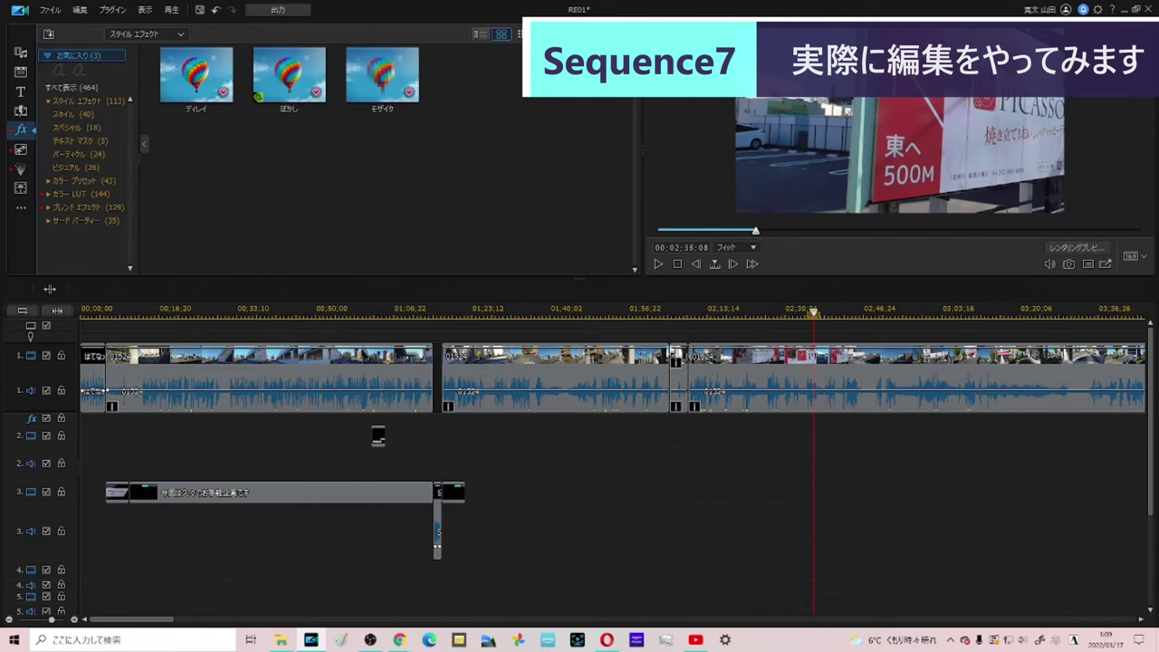
left_click(1066, 263)
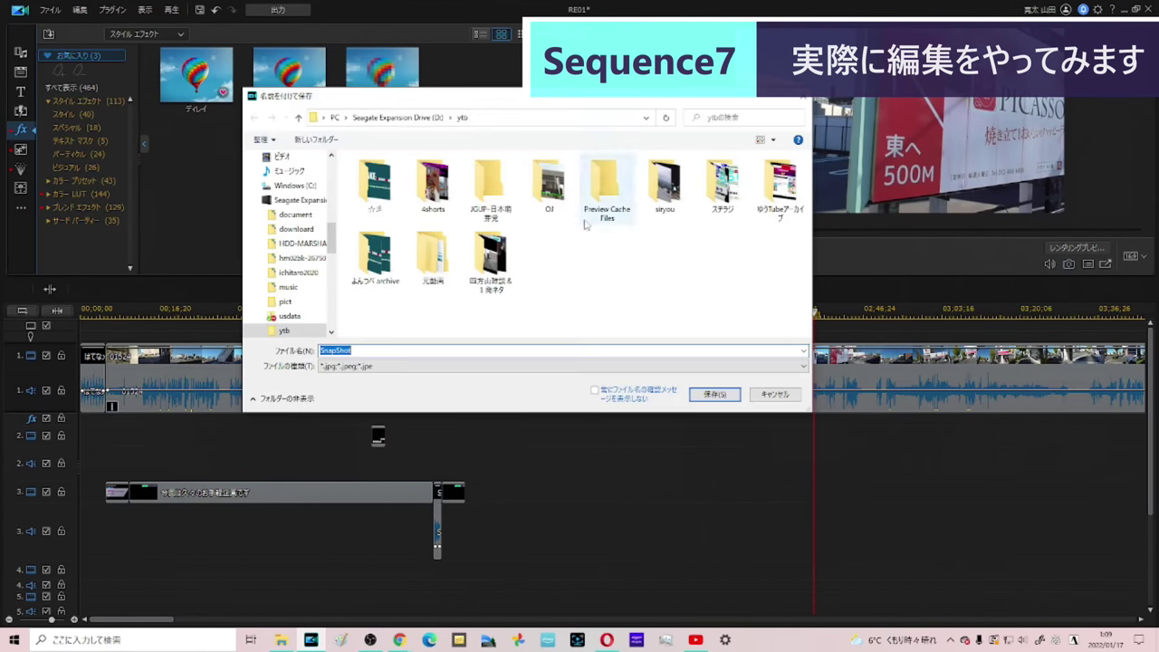
double_click(663, 184)
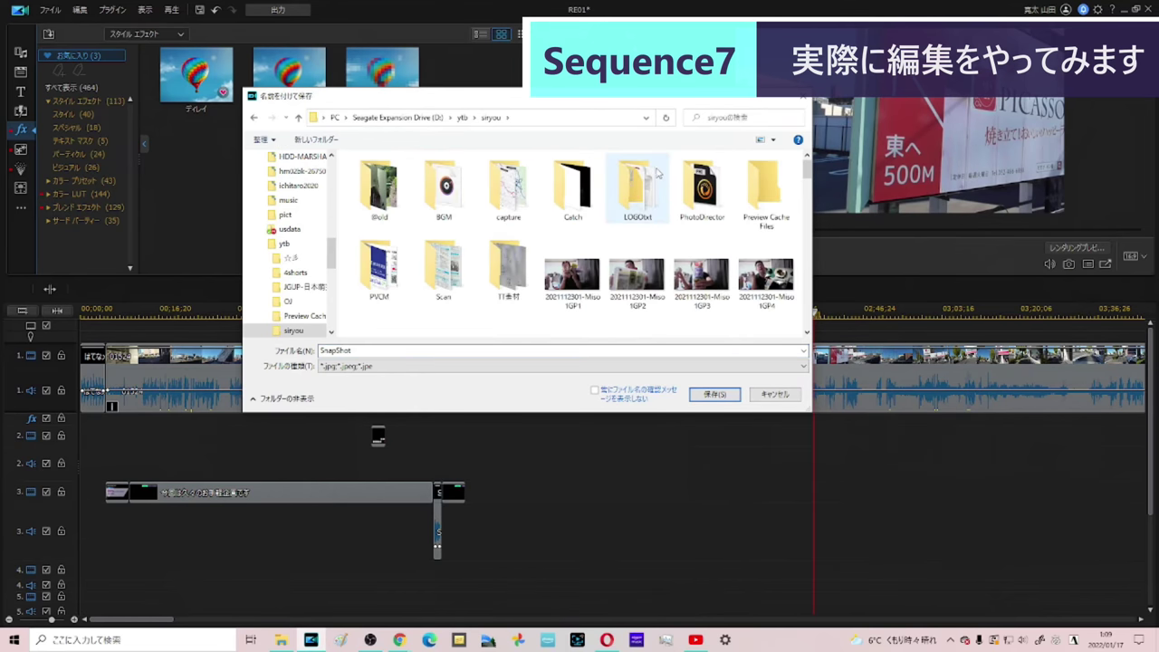
key("End")
left_click(498, 352)
key("Return")
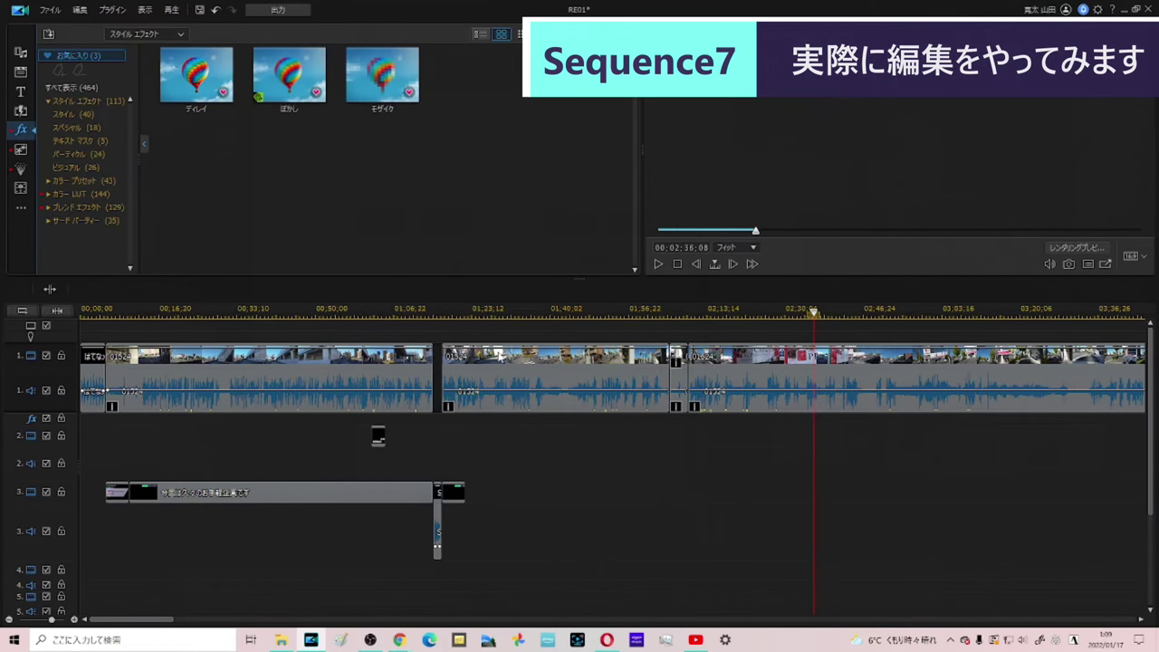
Step: Review the rest of the walk and split the last track 1 clip at 00:03:11:07
key("space")
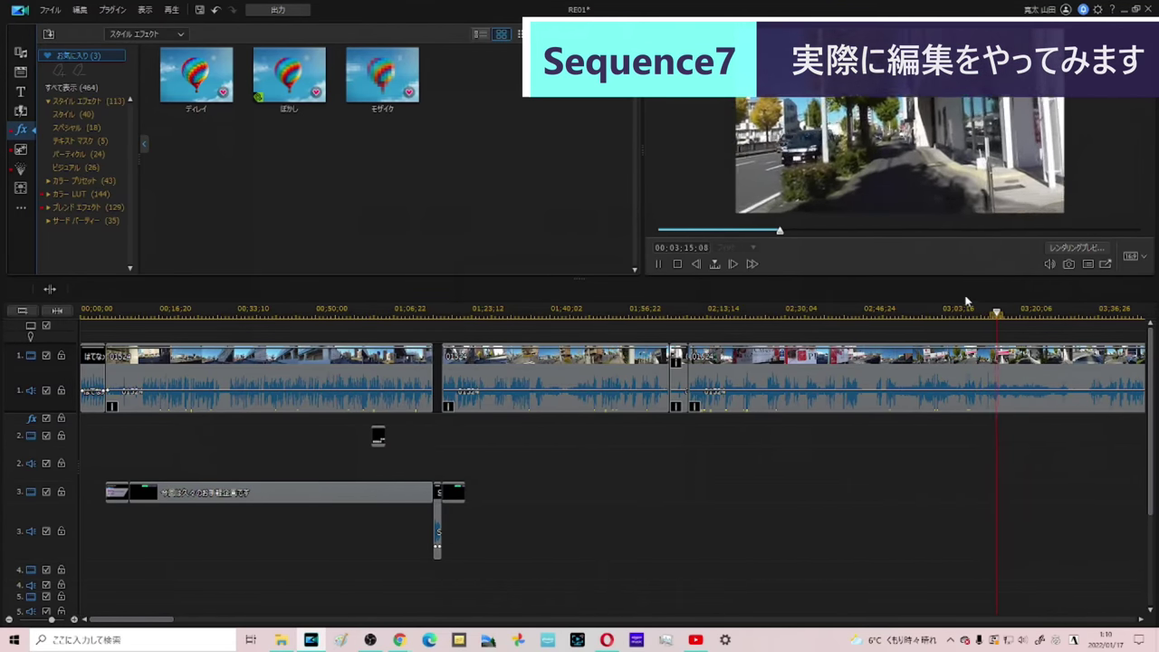
key("space")
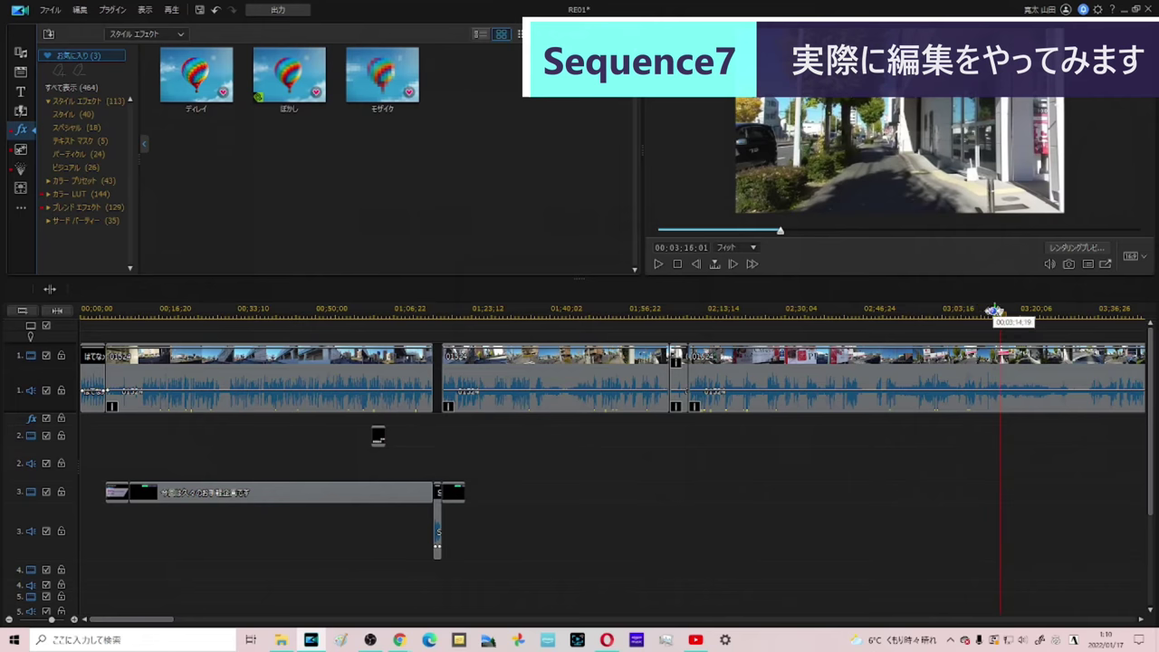
left_click(987, 308)
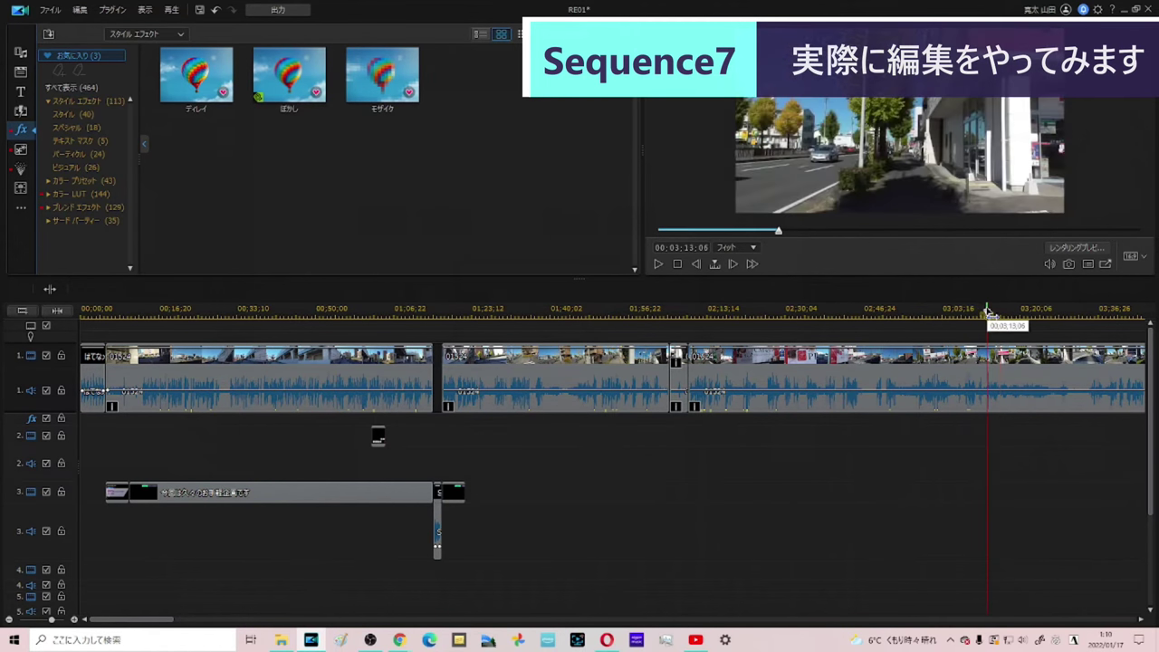
key("space")
left_click(977, 310)
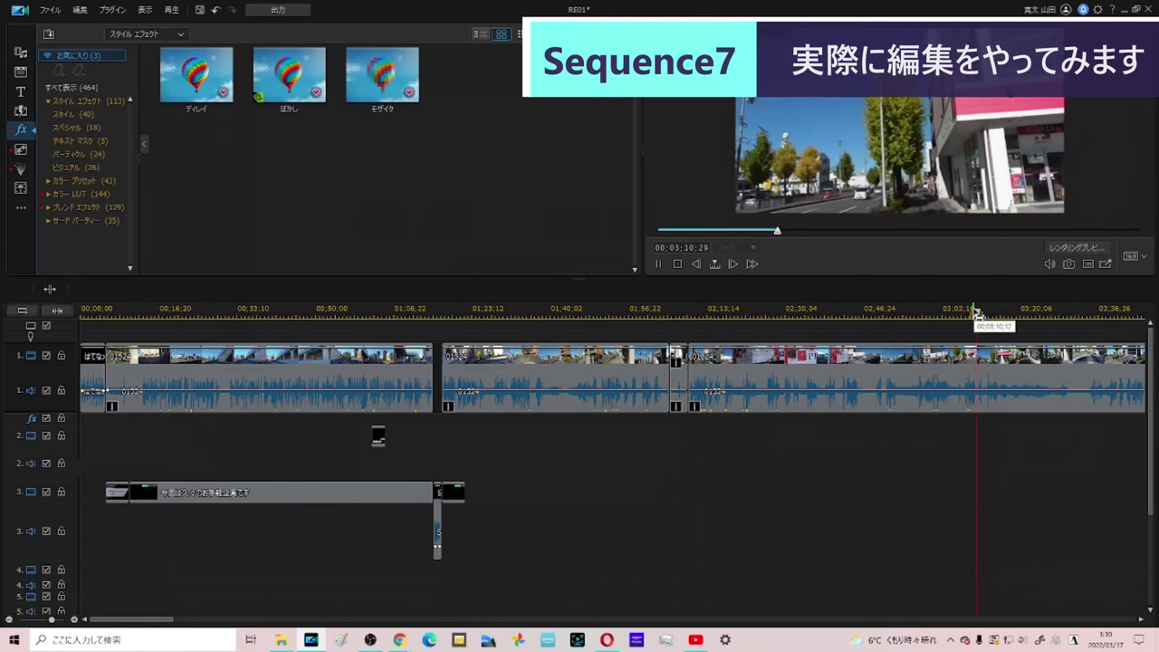
key("ctrl+t")
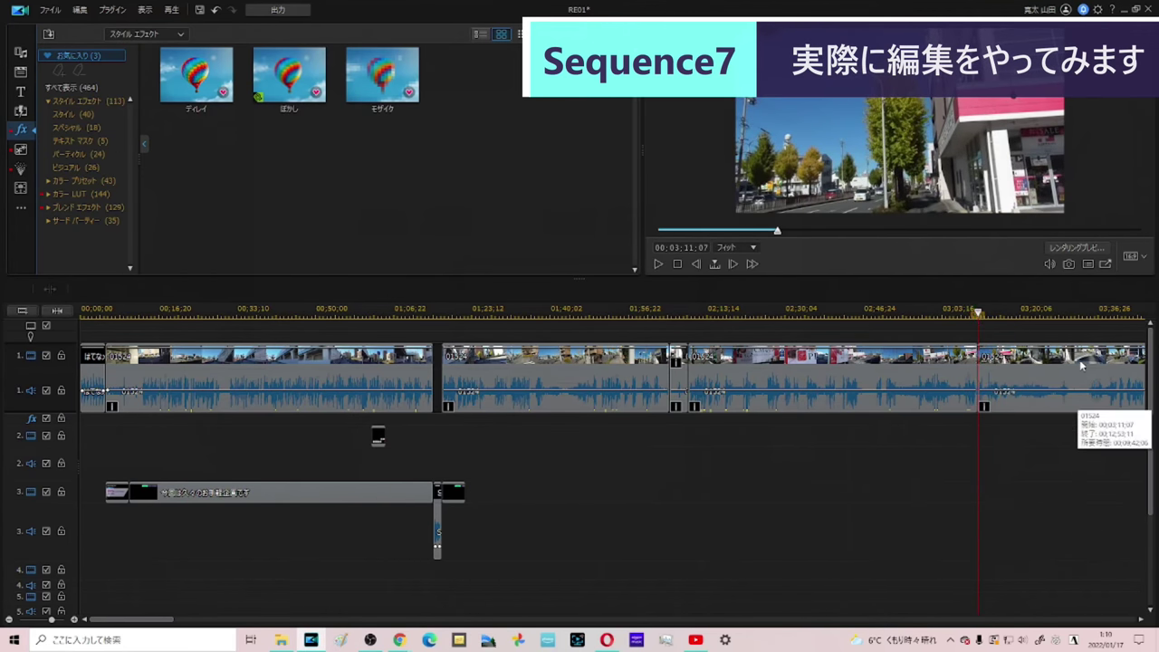
Step: Split the footage again at 00:03:34:09, and delete the section between the two cuts, closing the gap
left_click(1085, 310)
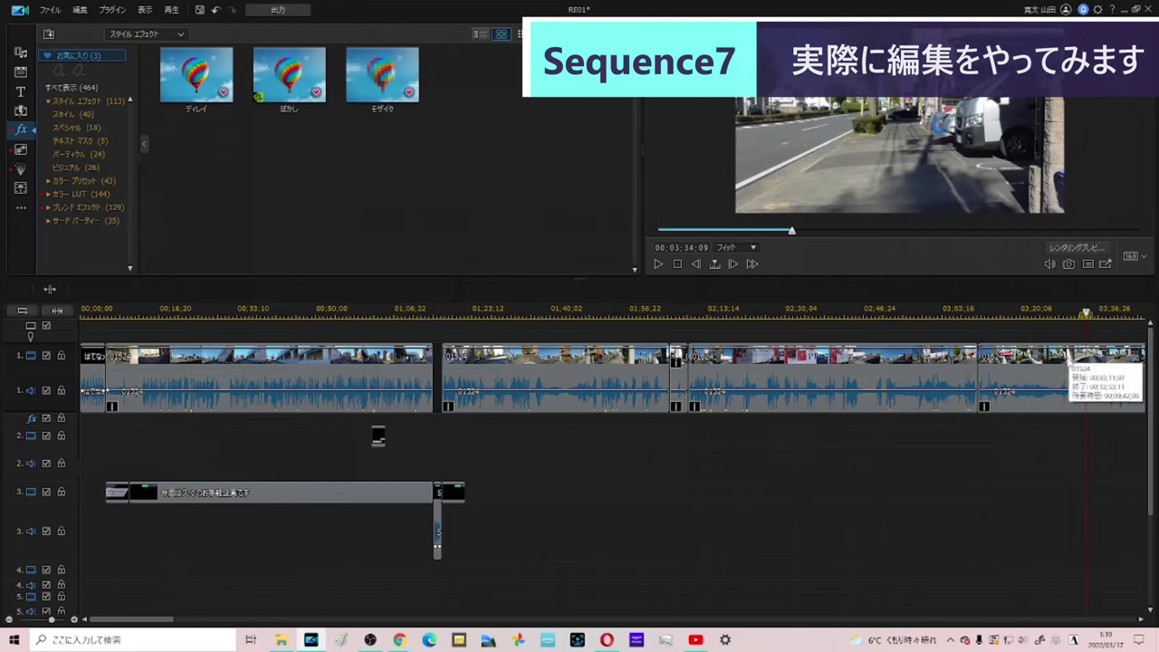
key("ctrl+t")
left_click(1057, 385)
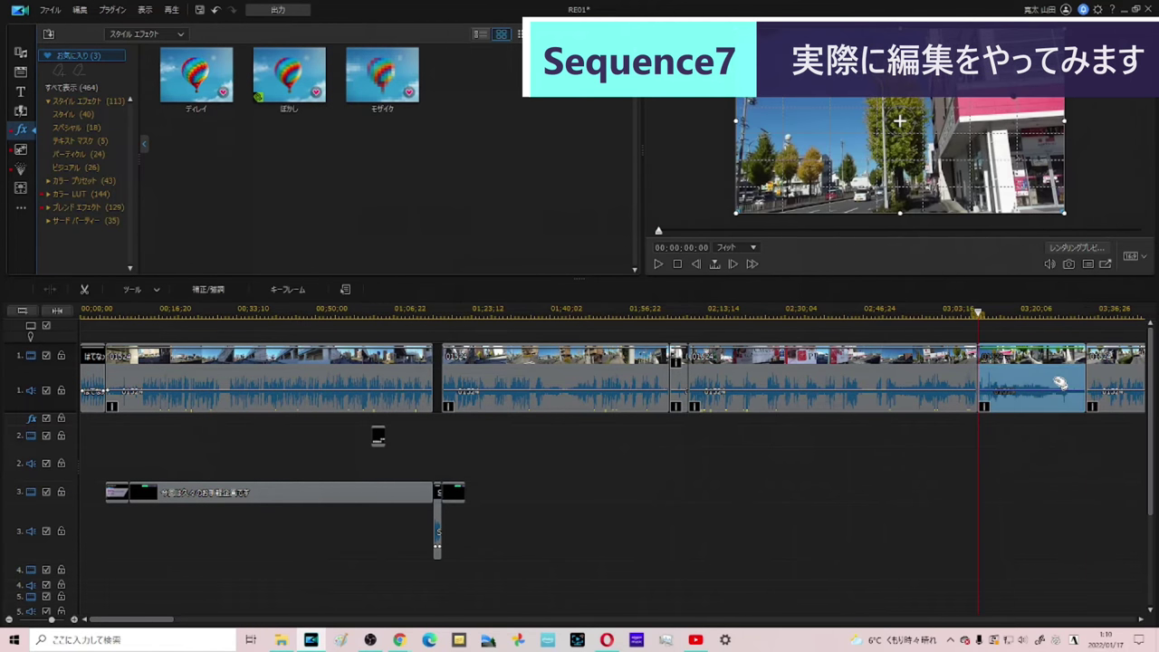
key("Delete")
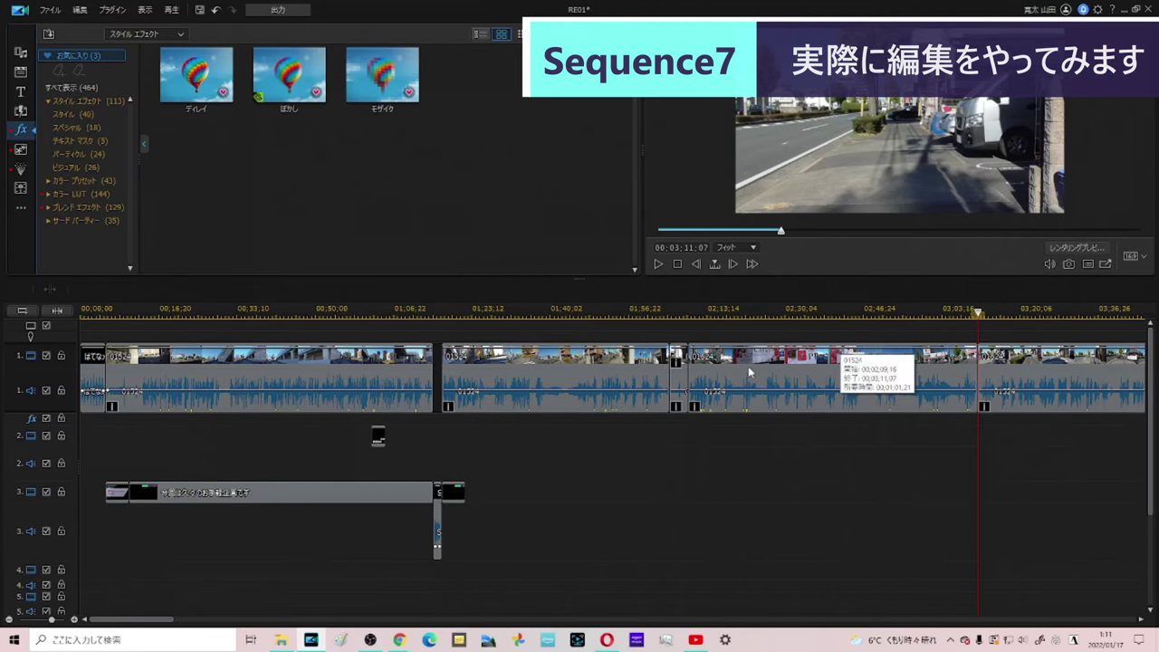
Step: Insert the ST-Catch-CallSlide clip from the Catch collection at the cut, shifting all clips, move it to track 3, and play it back
left_click(22, 54)
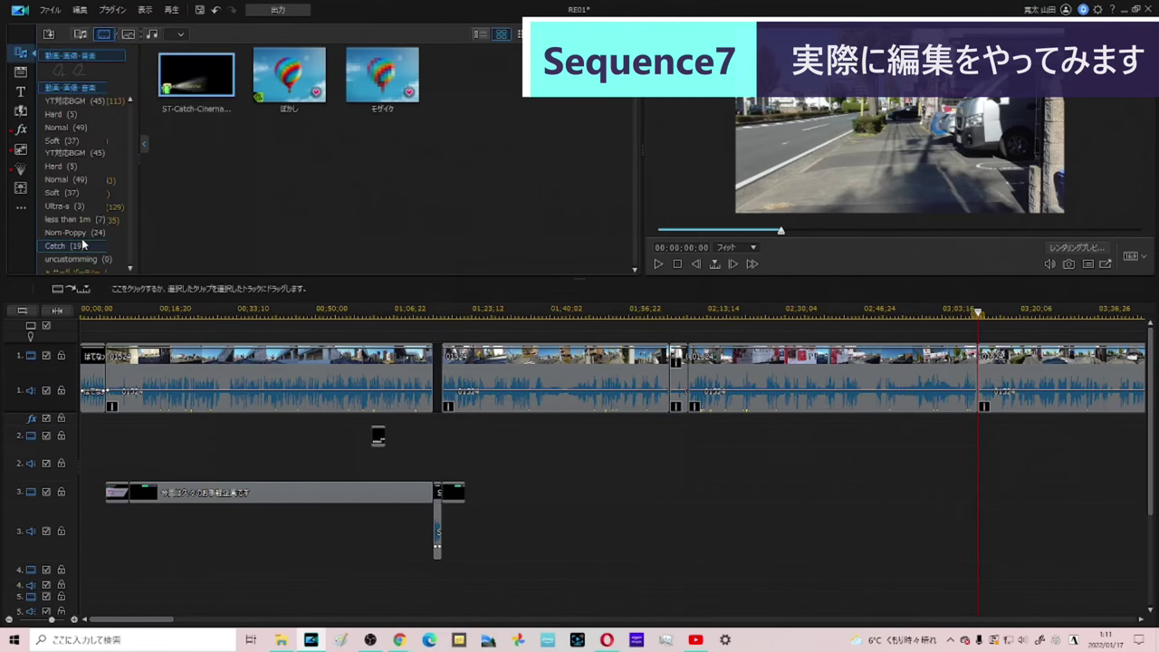
left_click_drag(289, 240, 978, 370)
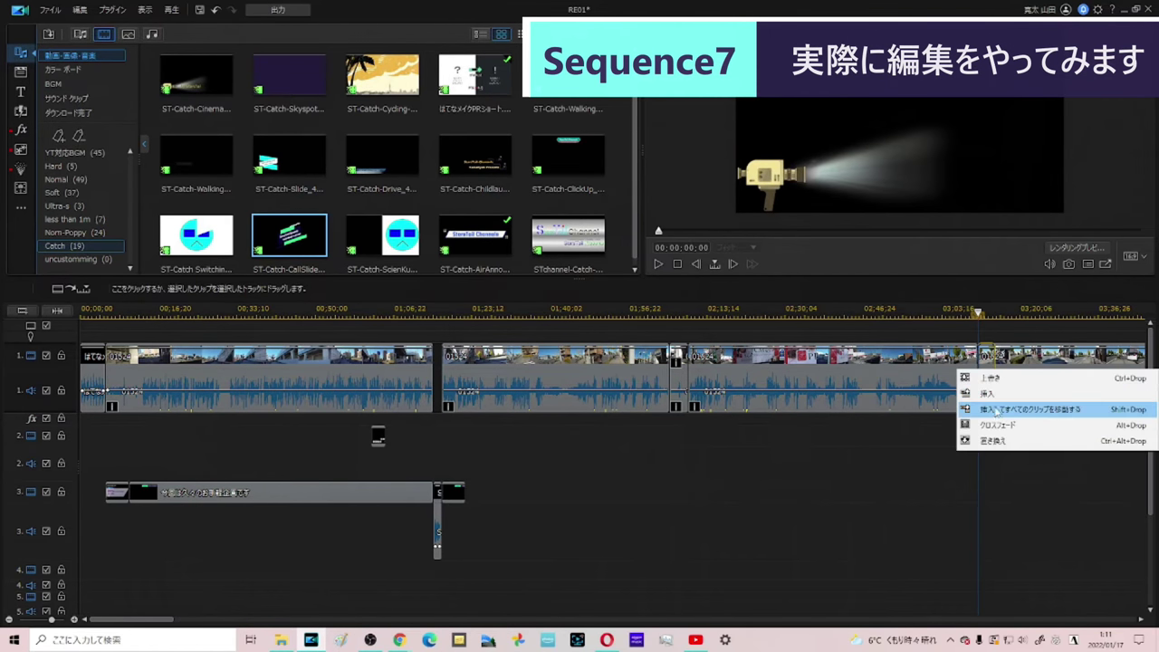
left_click(997, 410)
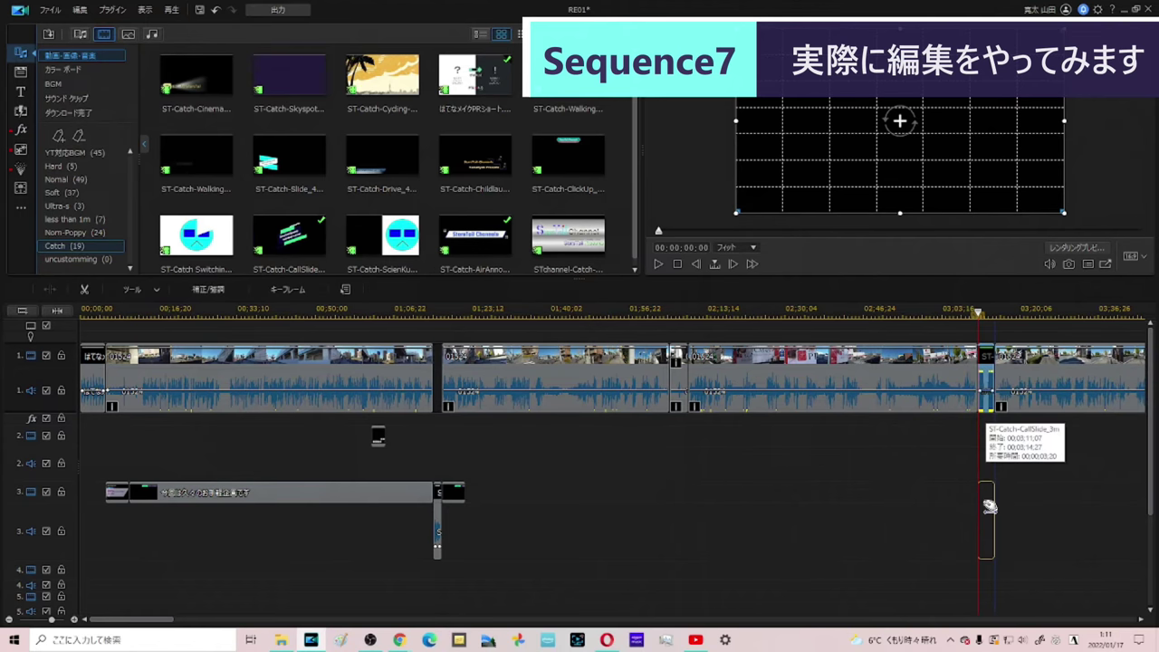
left_click_drag(986, 518, 987, 519)
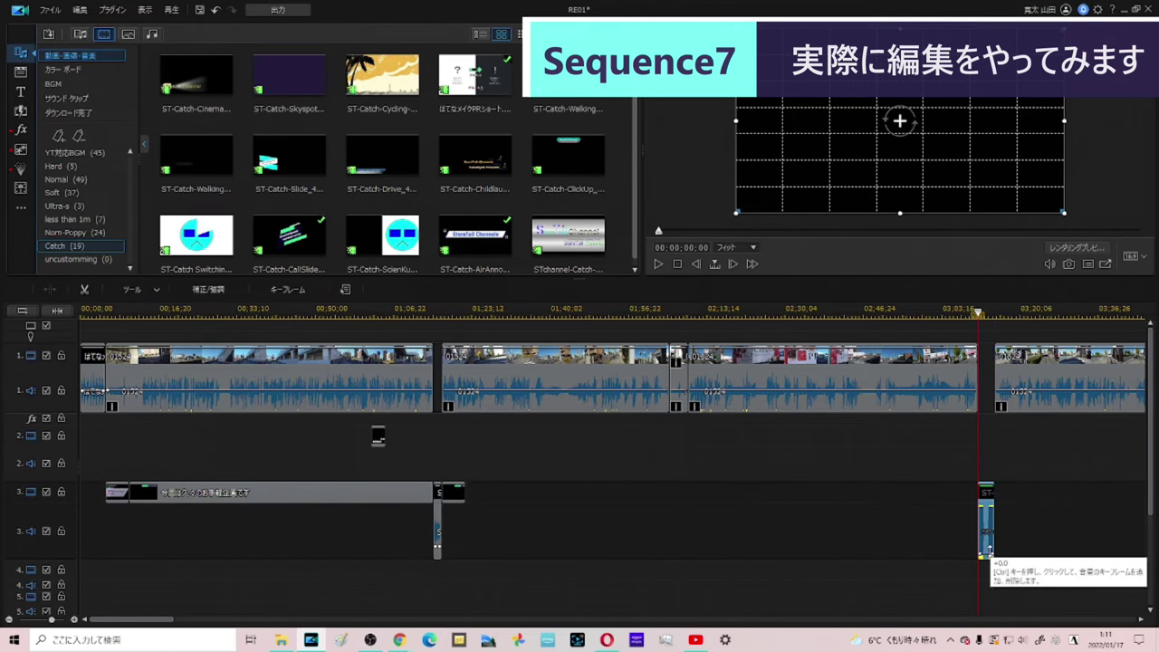
key("space")
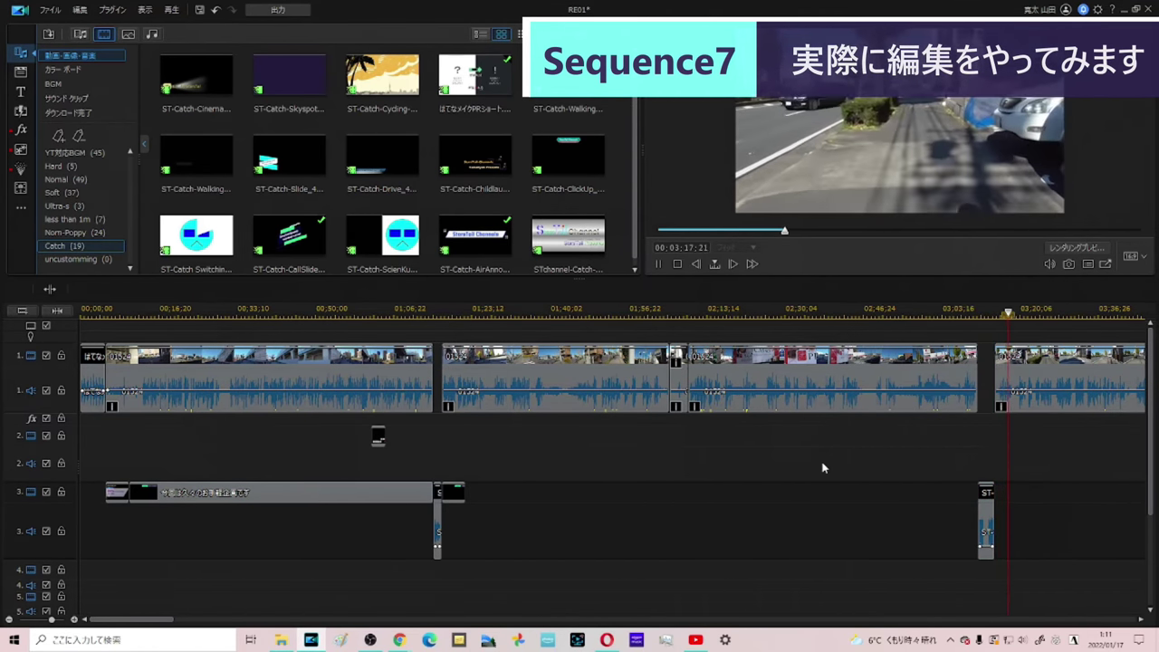
key("space")
Step: Extend the 岩塚駅までぶらり title on track 3 up to the start of the ST-Catch-CallSlide clip
left_click(461, 493)
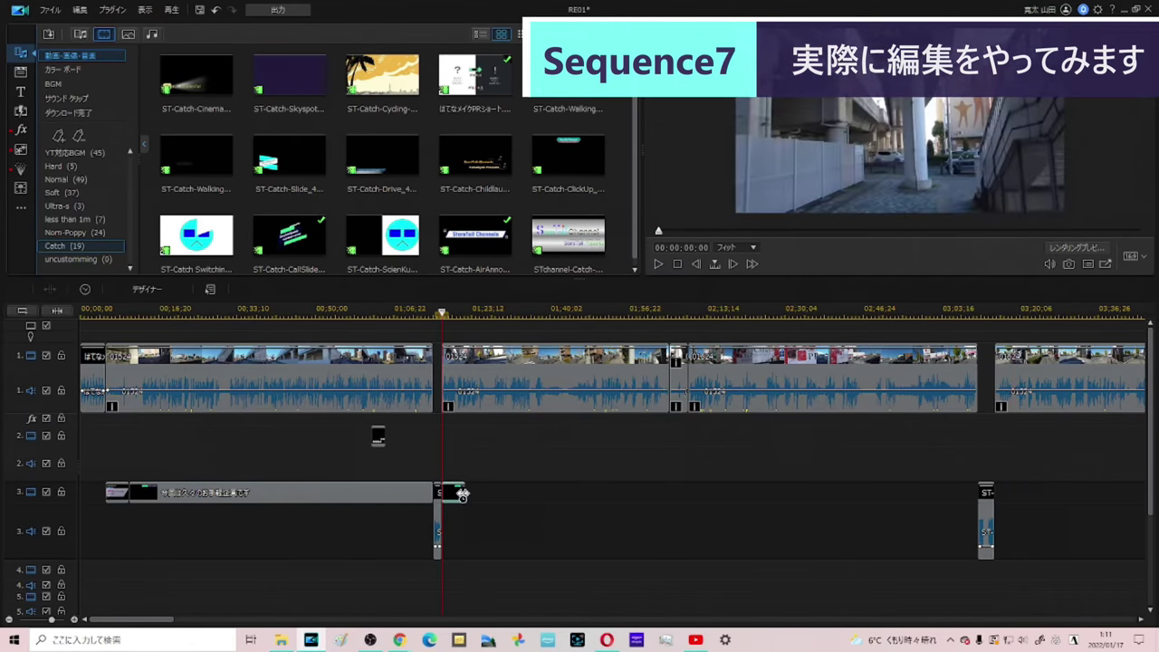
left_click_drag(467, 498, 978, 517)
Step: Place a copy of the 岩塚駅までぶらり title directly after the ST-Catch-CallSlide clip and open it in the title designer
left_click(1026, 479)
left_click(1014, 491)
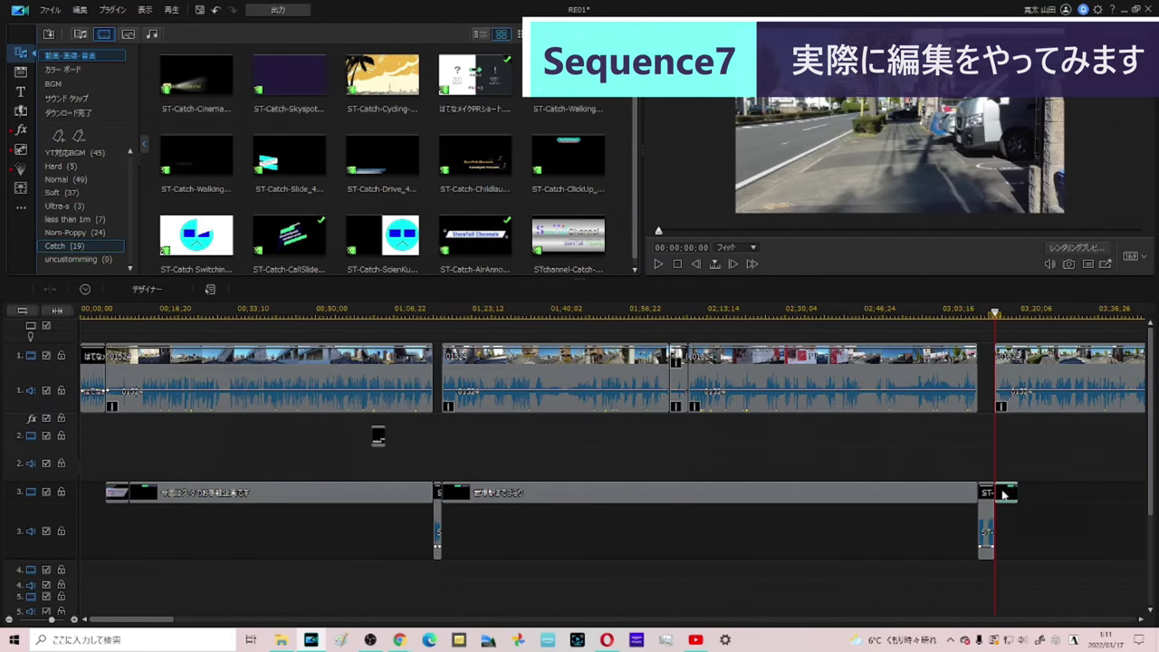
double_click(1007, 492)
Step: Switch to Google Maps in Chrome, examine the route between 近鉄八田駅 and 岩塚駅, and select the 豊国通 area
mouse_move(403, 639)
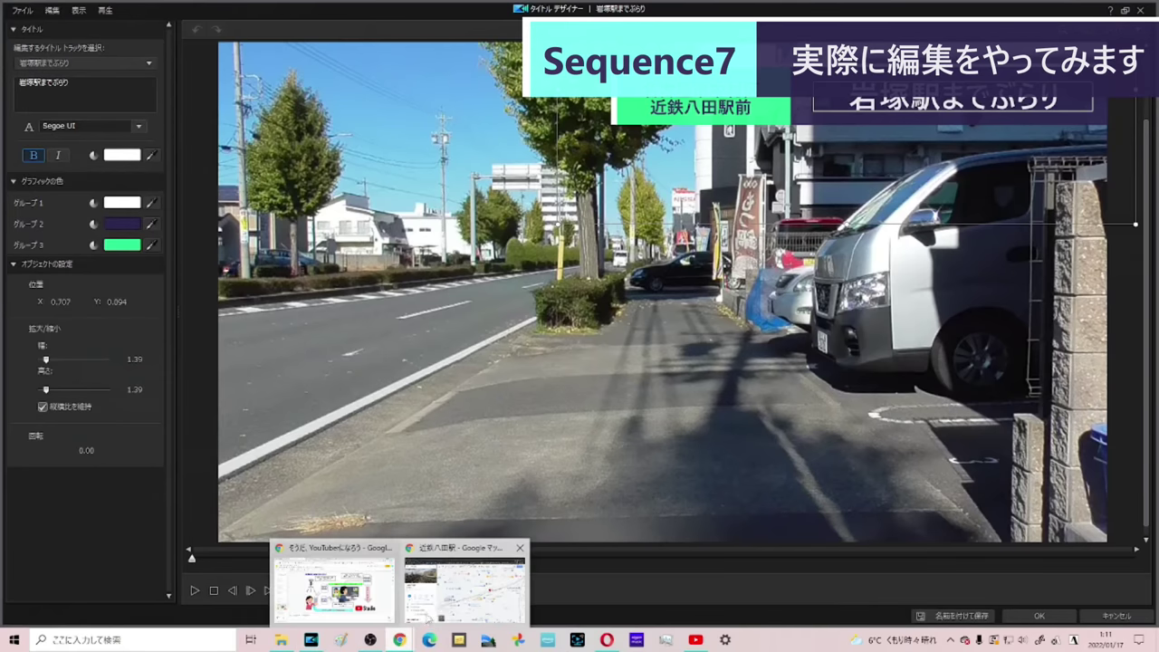
left_click(443, 604)
scroll(774, 303, "up", 3)
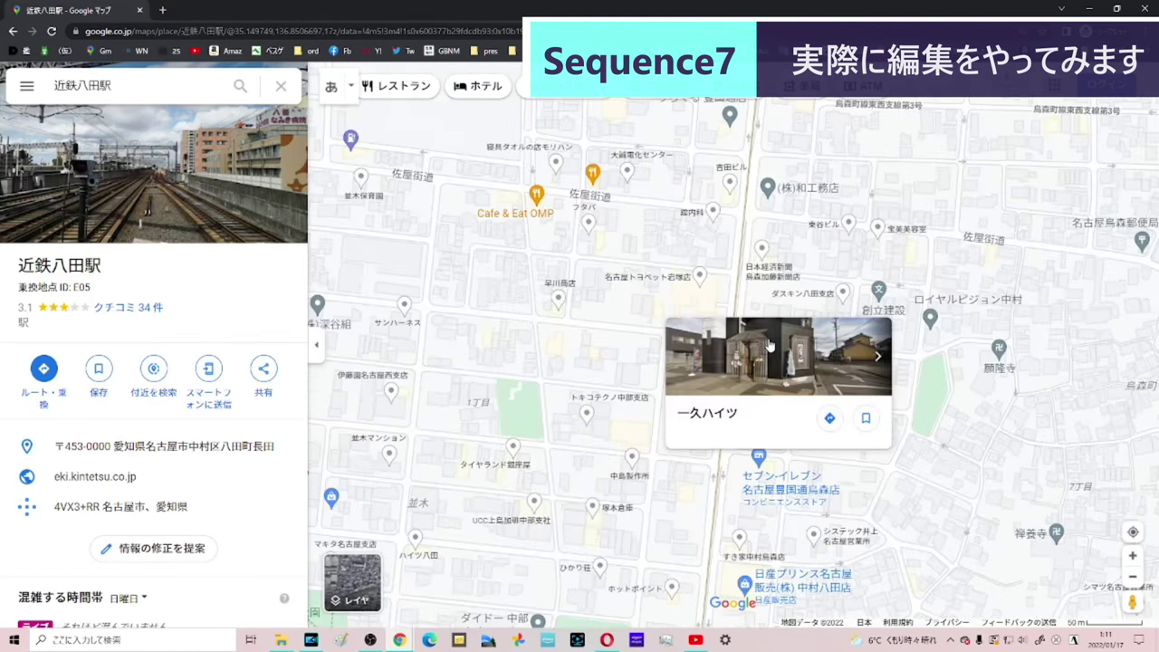
scroll(765, 416, "up", 2)
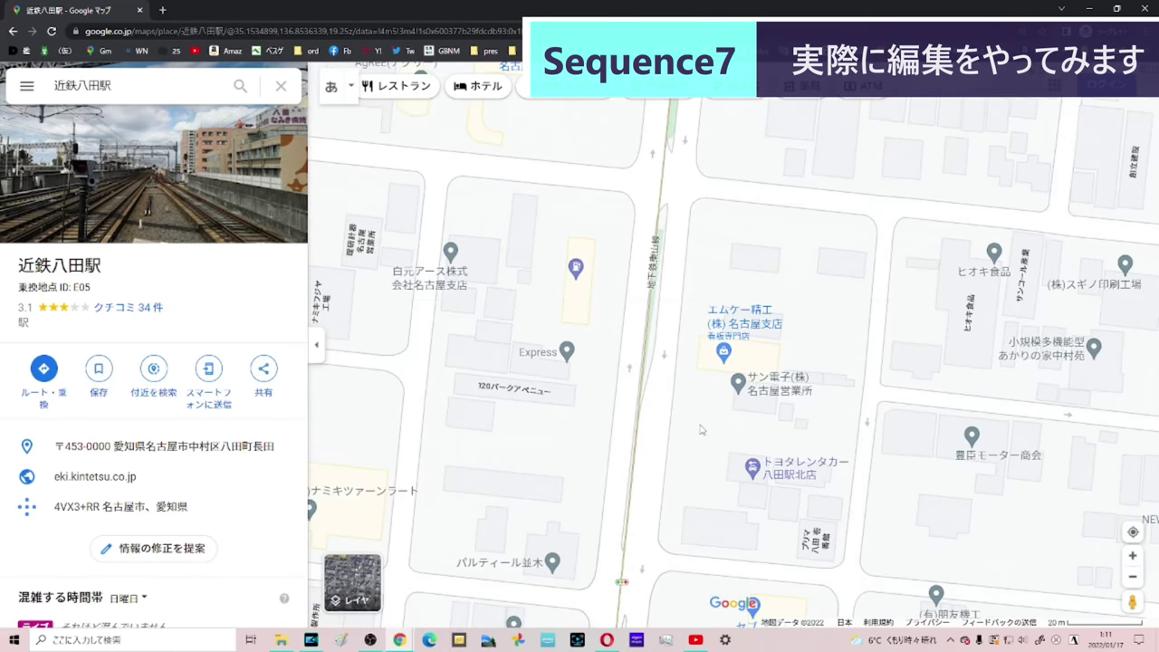
scroll(693, 421, "up", 10)
scroll(660, 438, "down", 5)
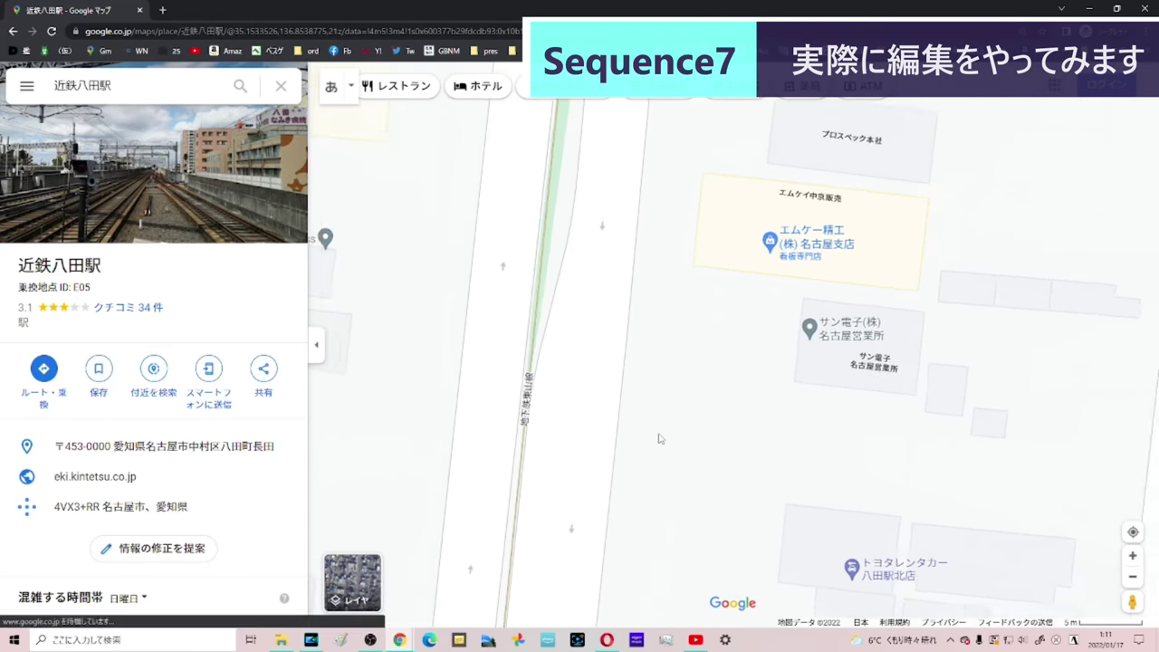
scroll(660, 439, "down", 6)
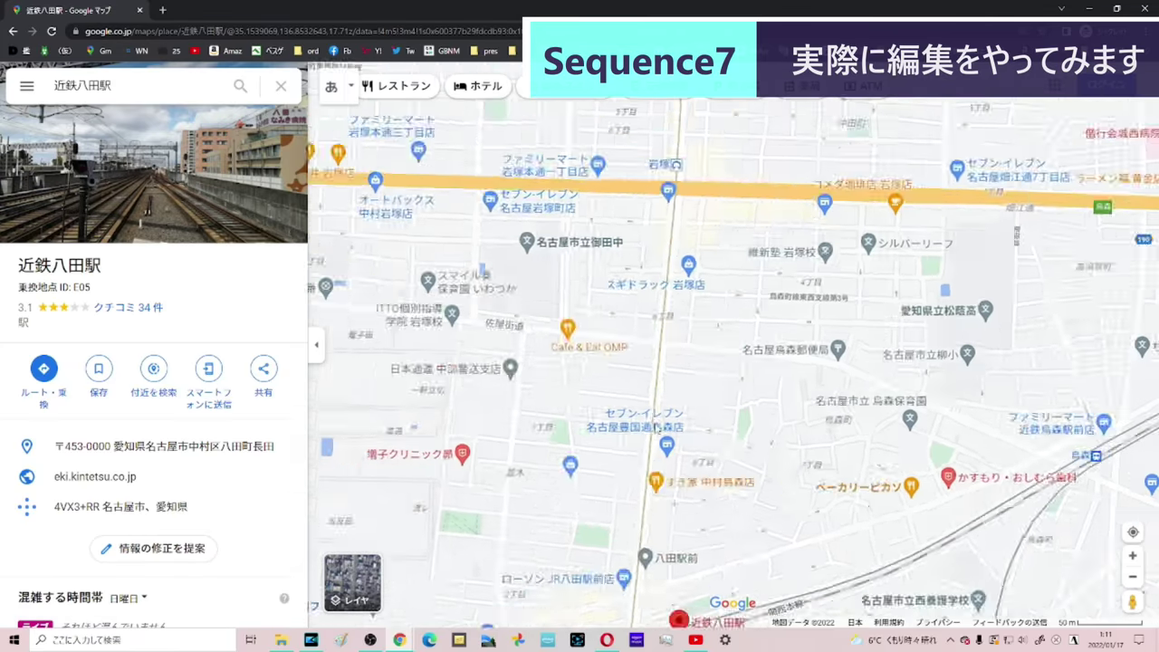
left_click_drag(671, 308, 693, 417)
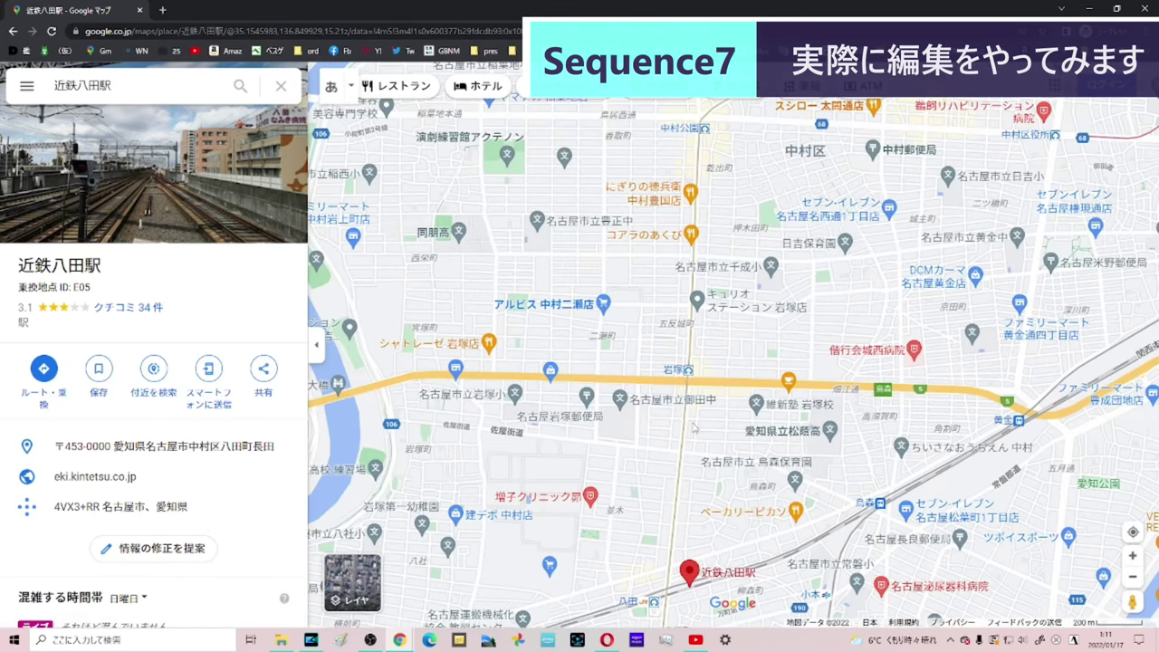
left_click_drag(713, 323, 705, 263)
left_click(734, 443)
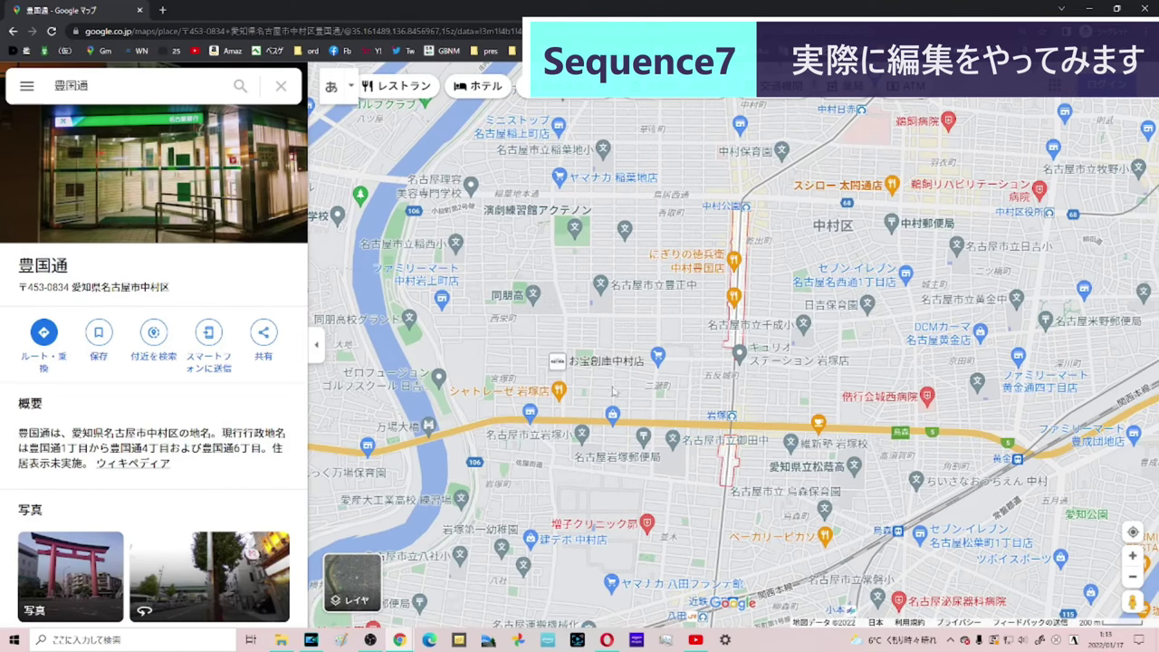
Step: Examine the streets along 豊国通 south of 岩塚駅 on the map, around 佐屋街道
mouse_move(370, 643)
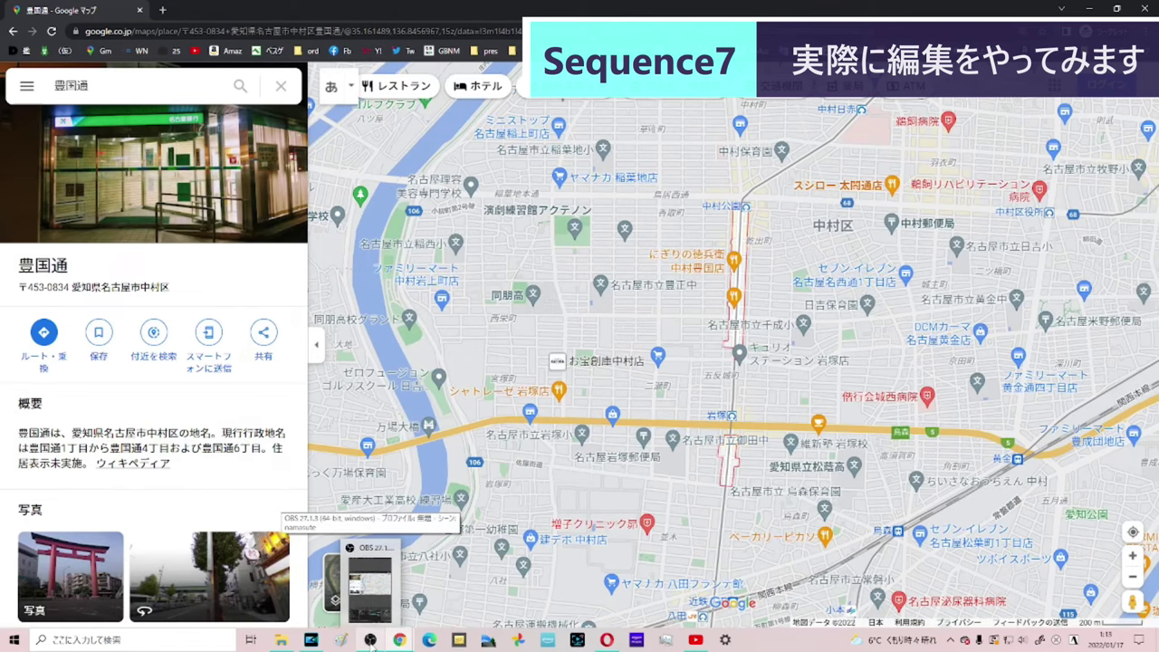
scroll(720, 478, "up", 2)
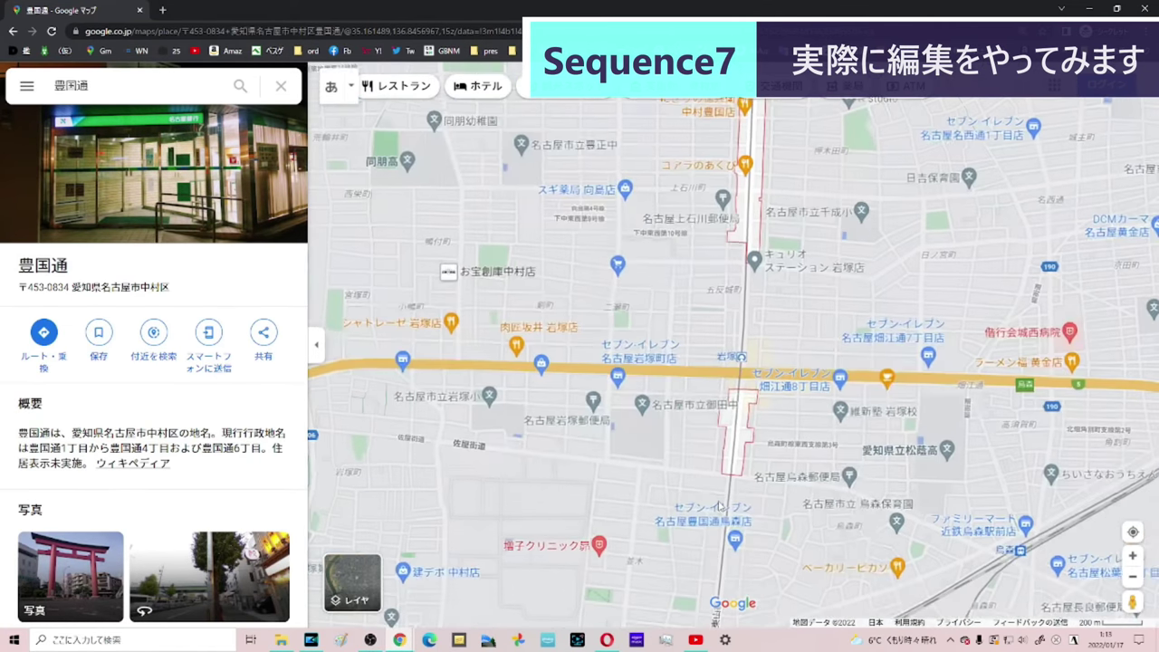
left_click_drag(756, 497, 758, 403)
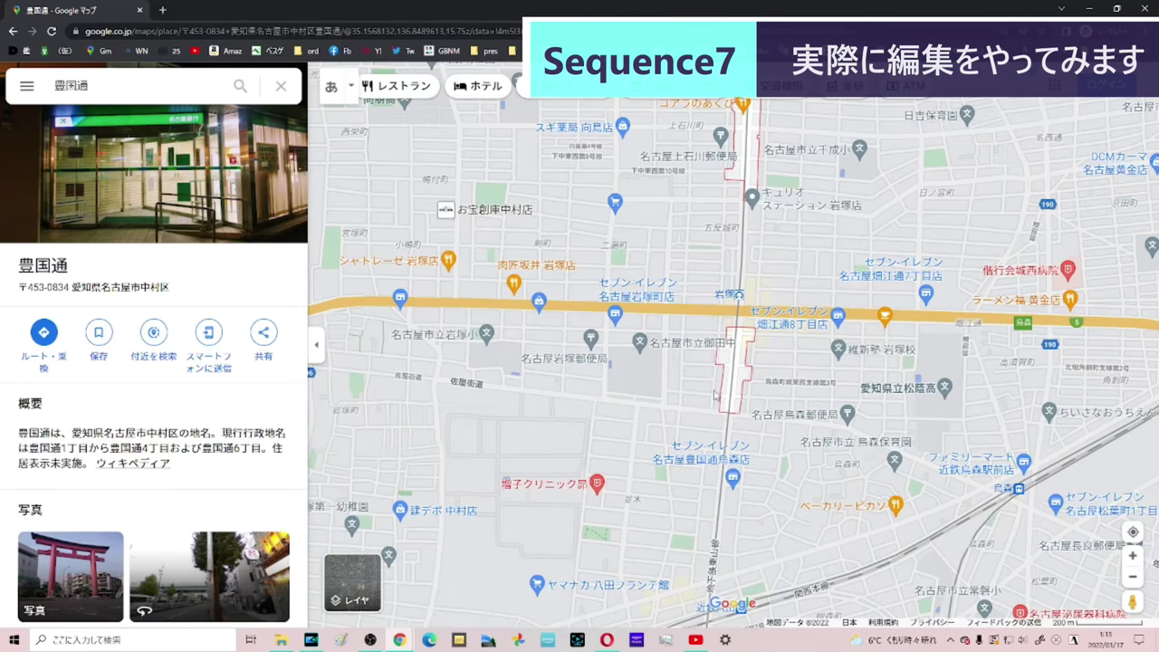
scroll(714, 396, "up", 3)
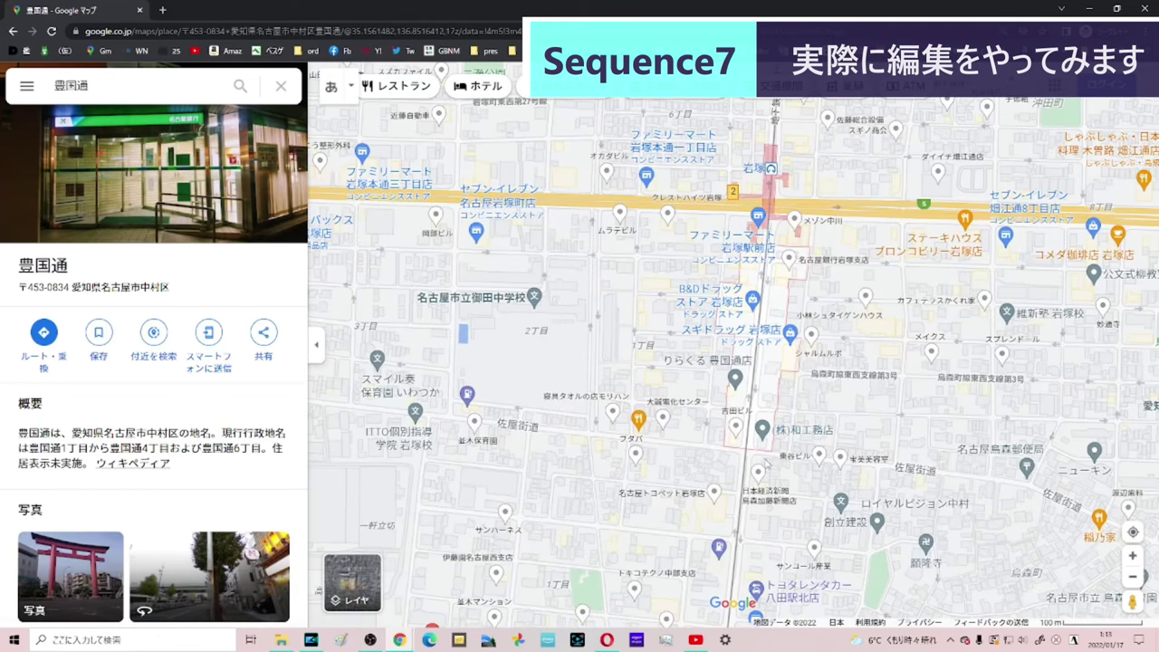
scroll(755, 390, "up", 2)
mouse_move(763, 348)
scroll(740, 411, "up", 3)
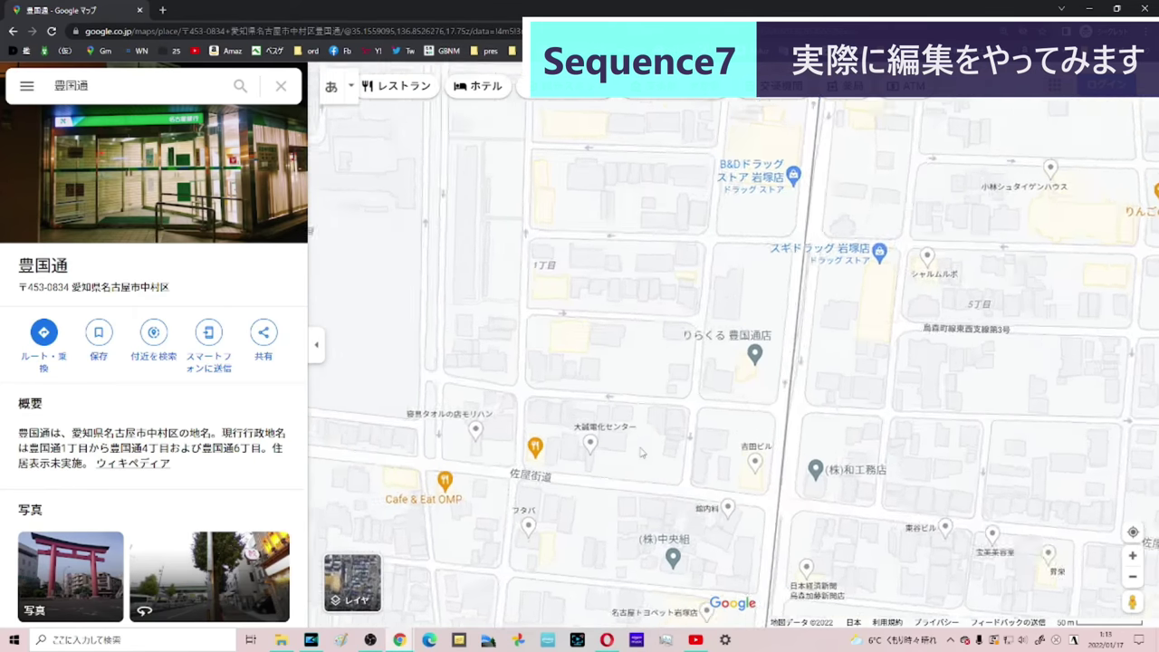
scroll(741, 410, "down", 3)
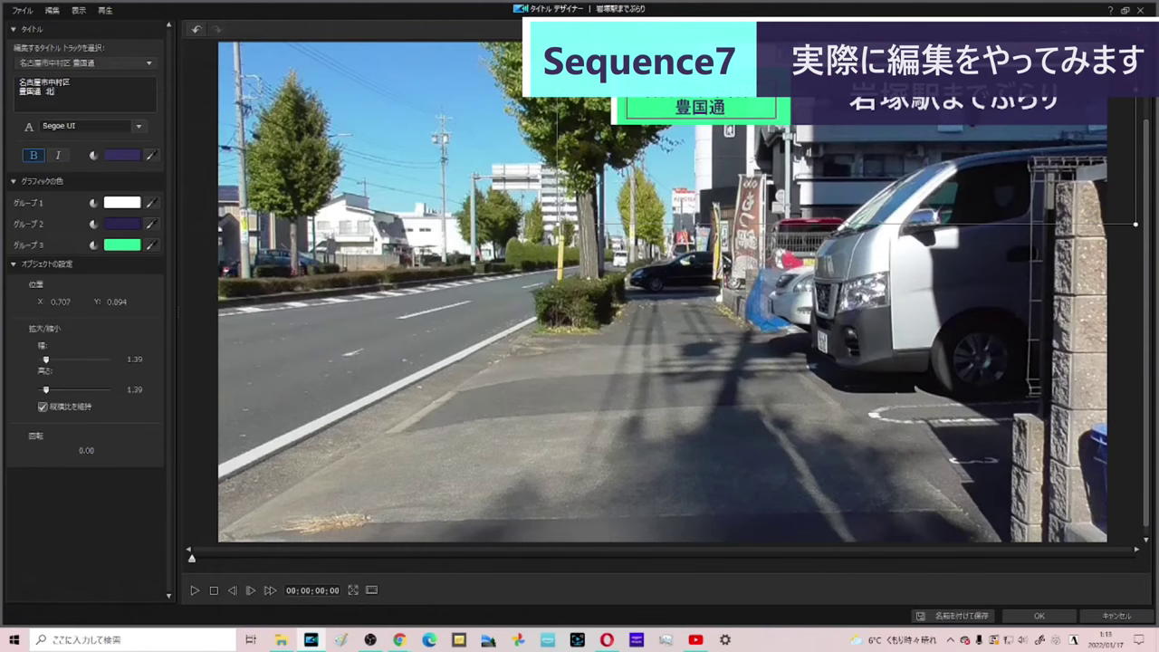
Step: Set the second line of the title's location caption to 豊国通 北進 and apply the title changes
key("BackSpace")
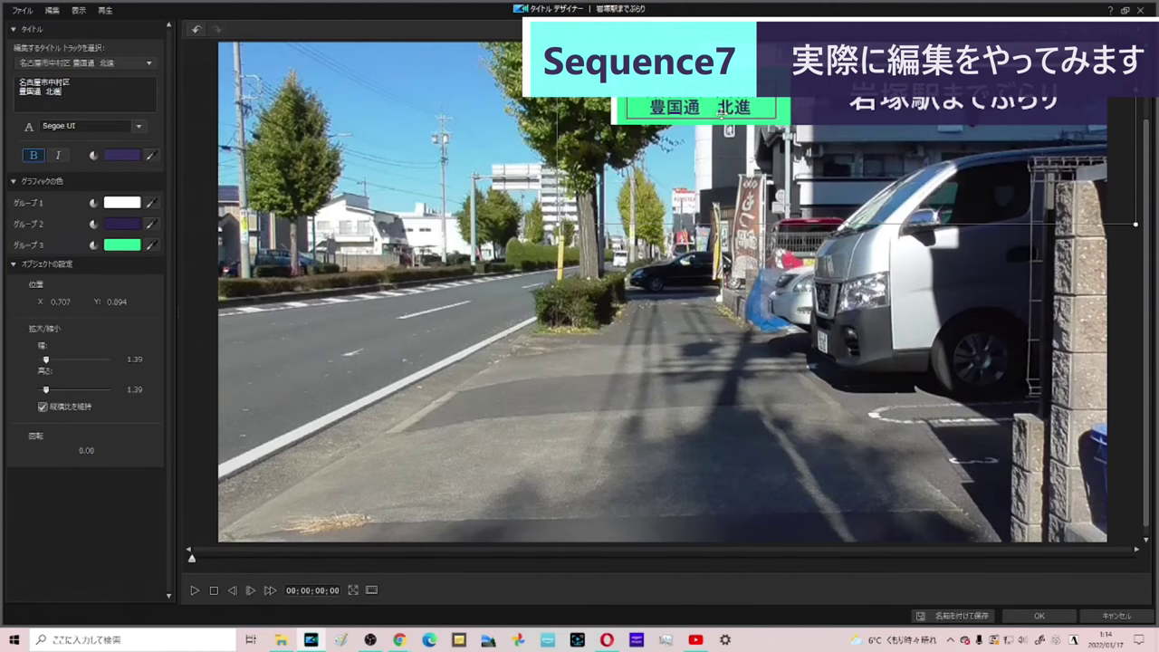
left_click(1014, 616)
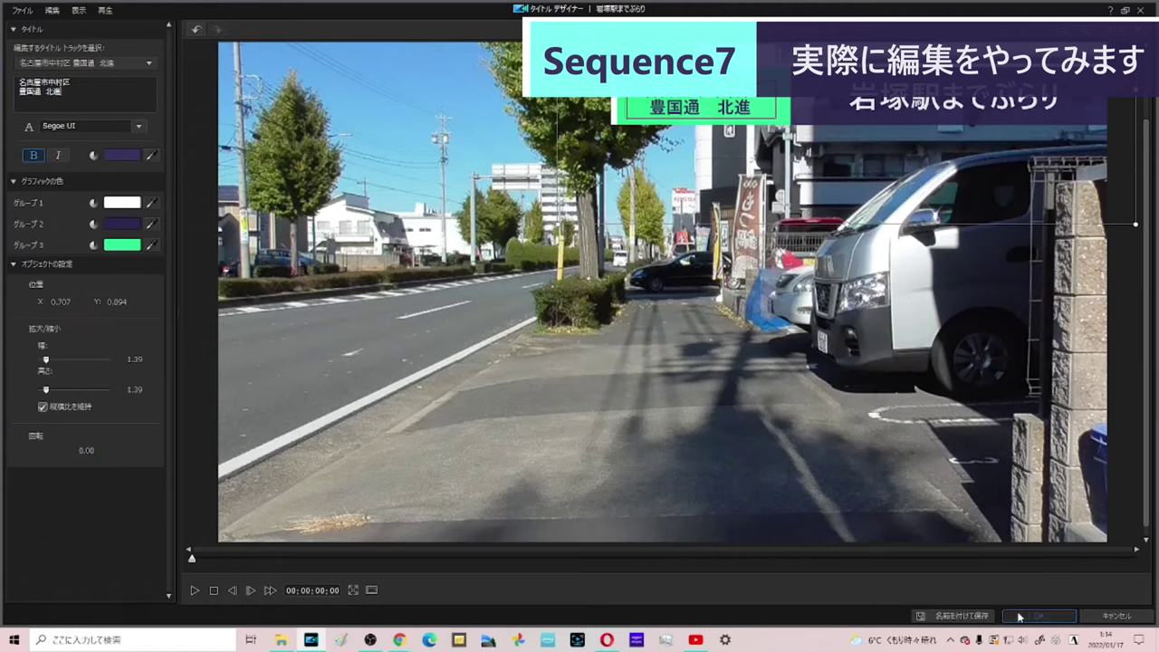
Step: Play back the footage after the ST-Catch-CallSlide clip and park the playhead at 00:03:46:00
key("space")
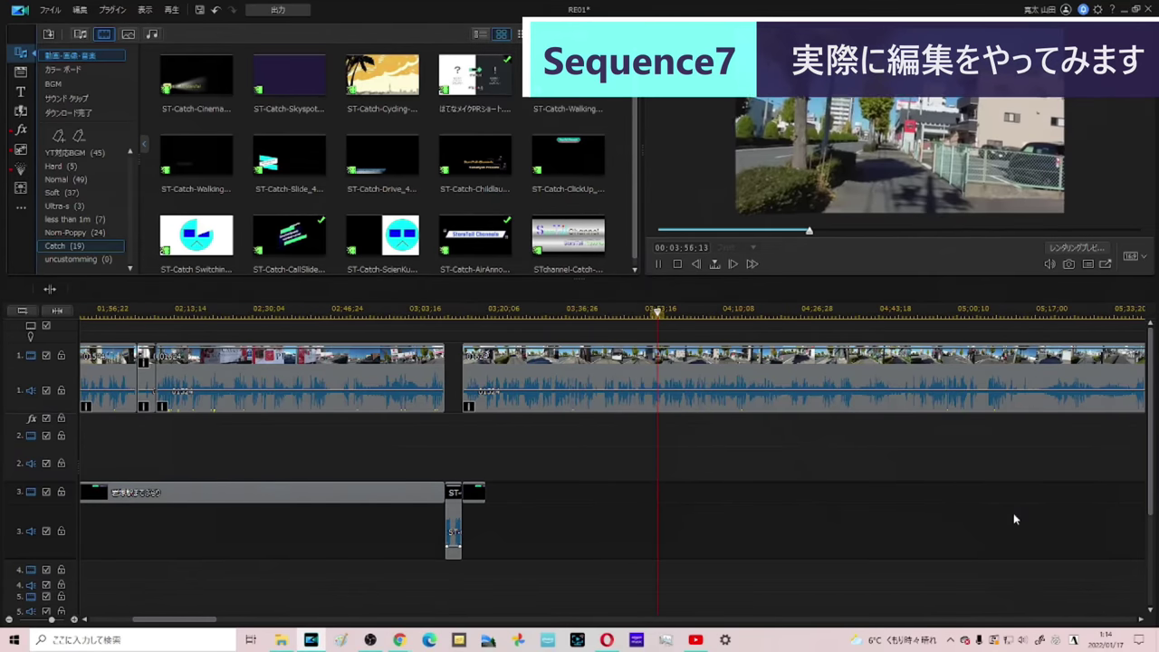
key("space")
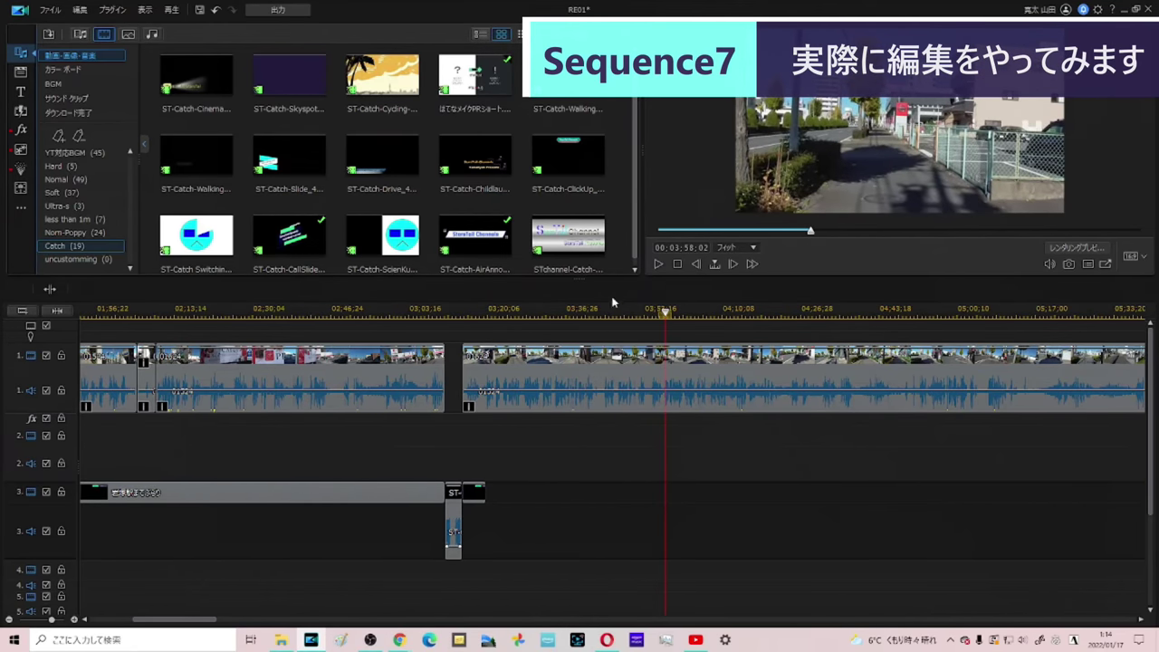
left_click(609, 309)
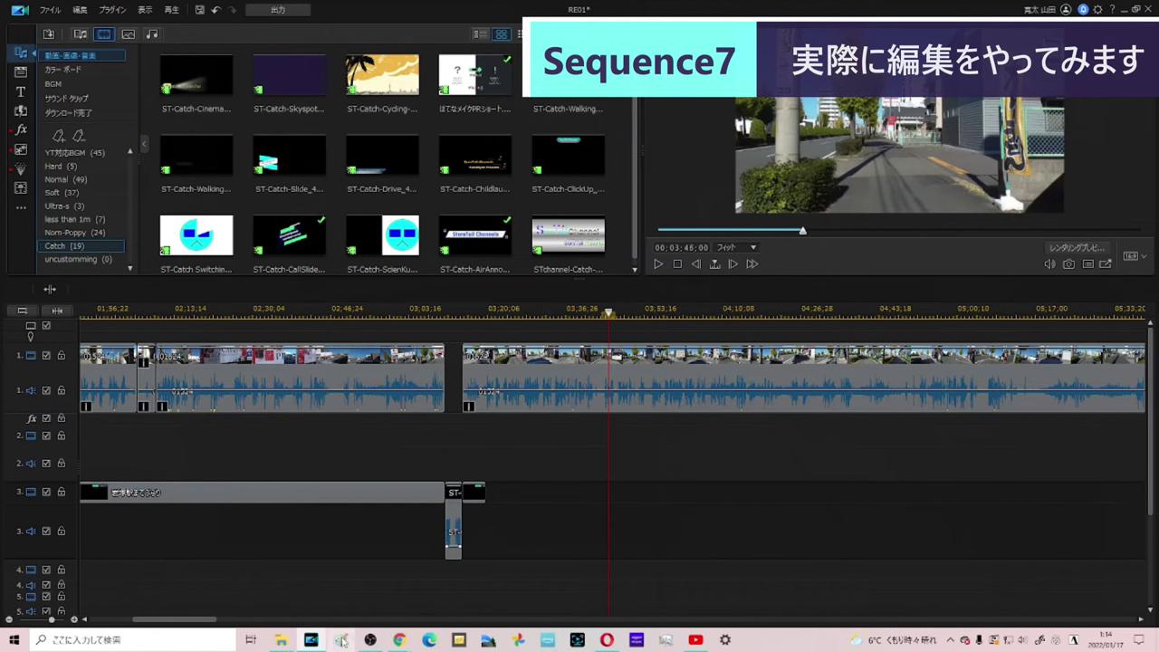
Step: Switch to the Chrome window with the slides and open the YouTube home page in the audio library tab
mouse_move(394, 644)
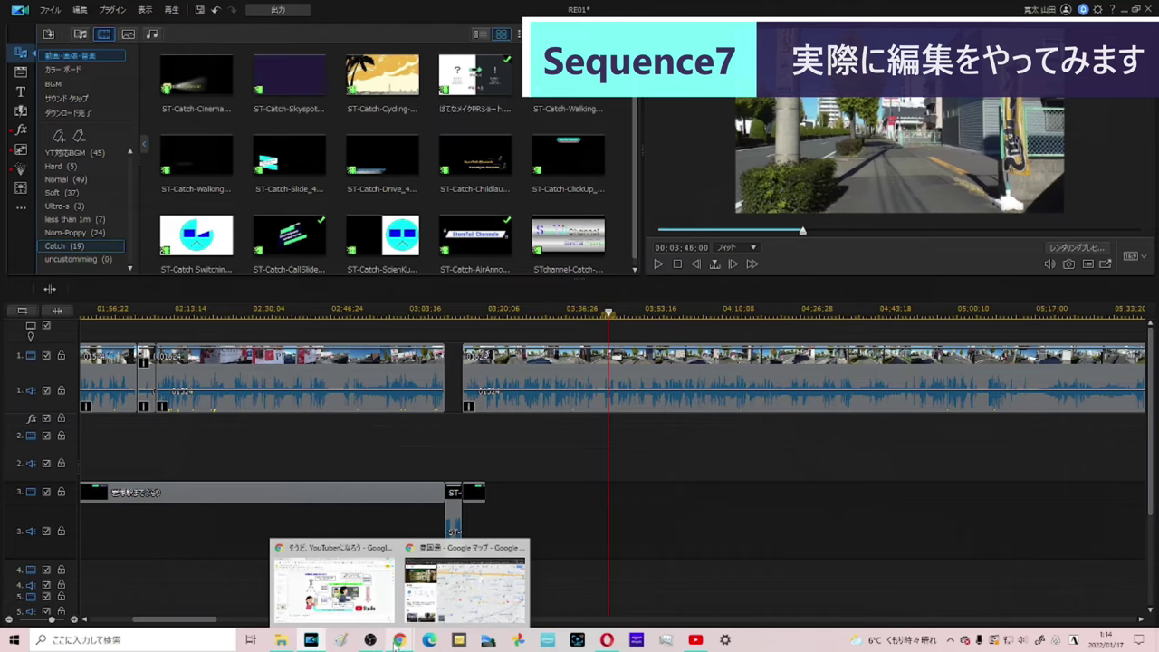
mouse_move(446, 599)
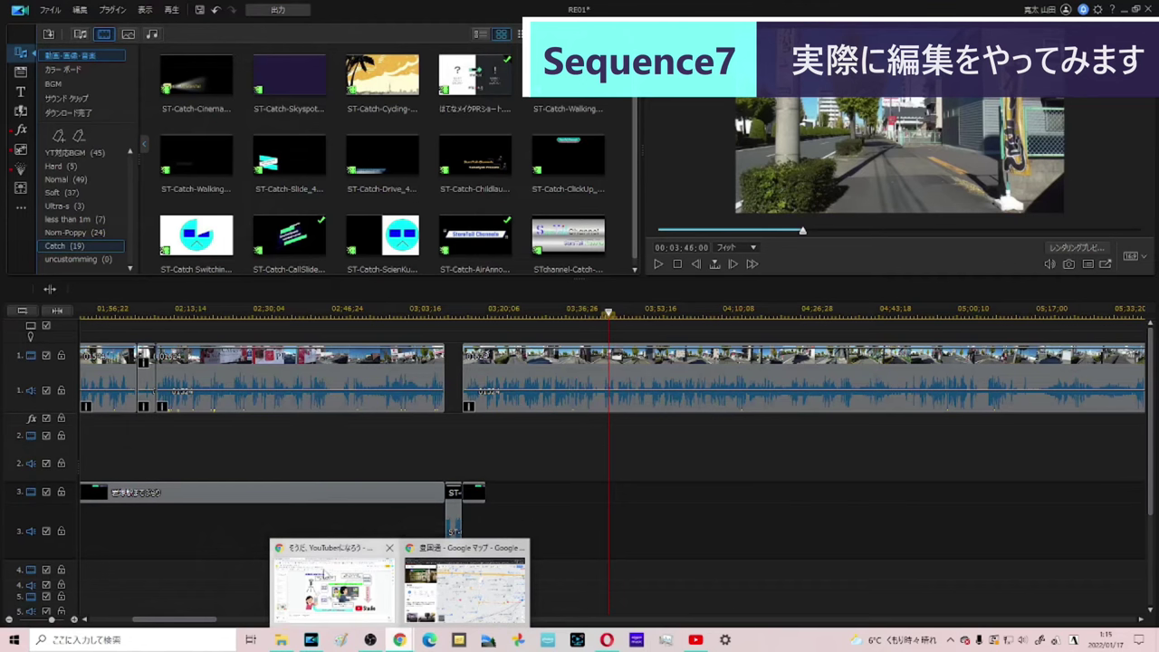
left_click(335, 588)
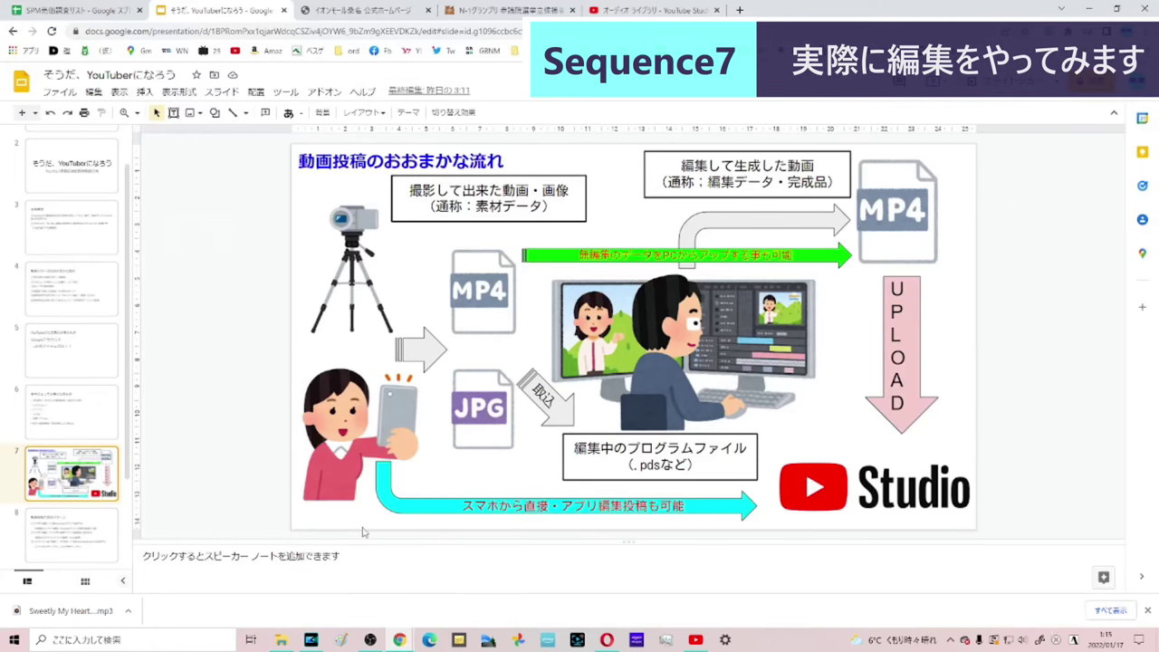
left_click(662, 9)
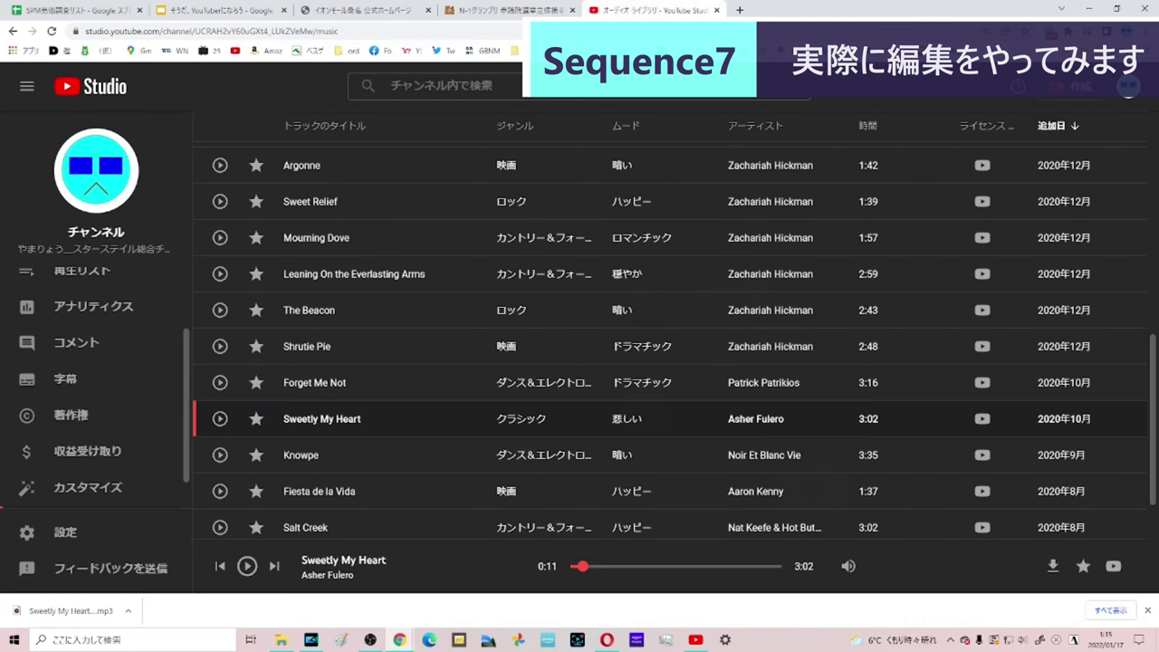
left_click(31, 51)
left_click(433, 306)
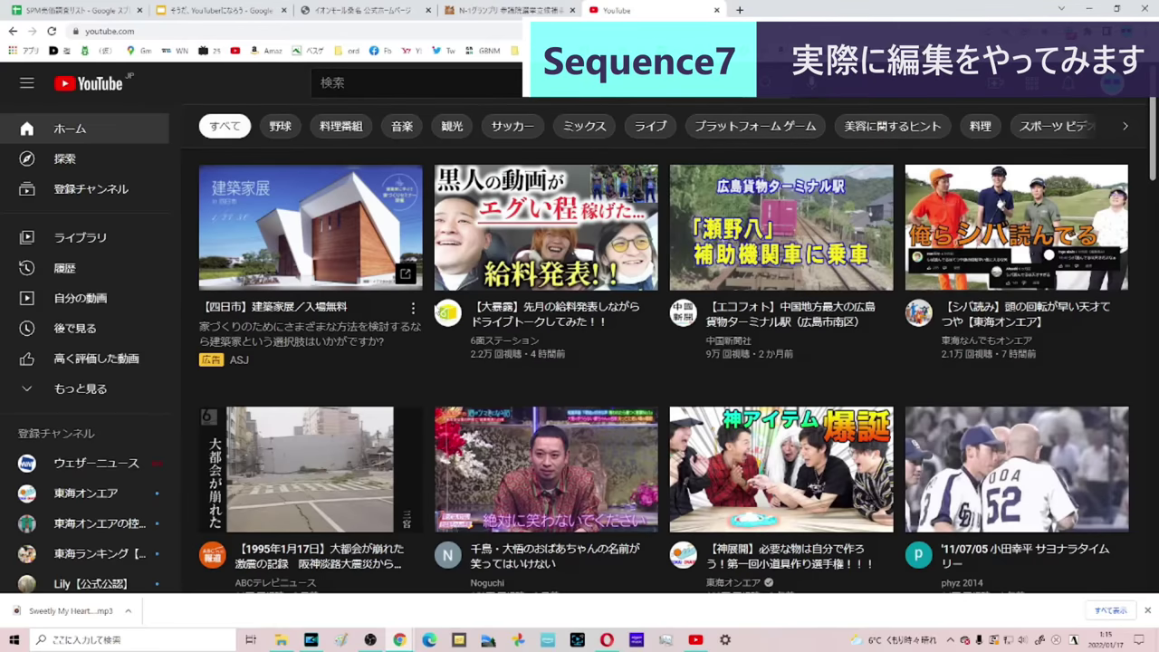
Step: Search YouTube for スターステイル 名古屋地下鉄 ターミナル
left_click(547, 83)
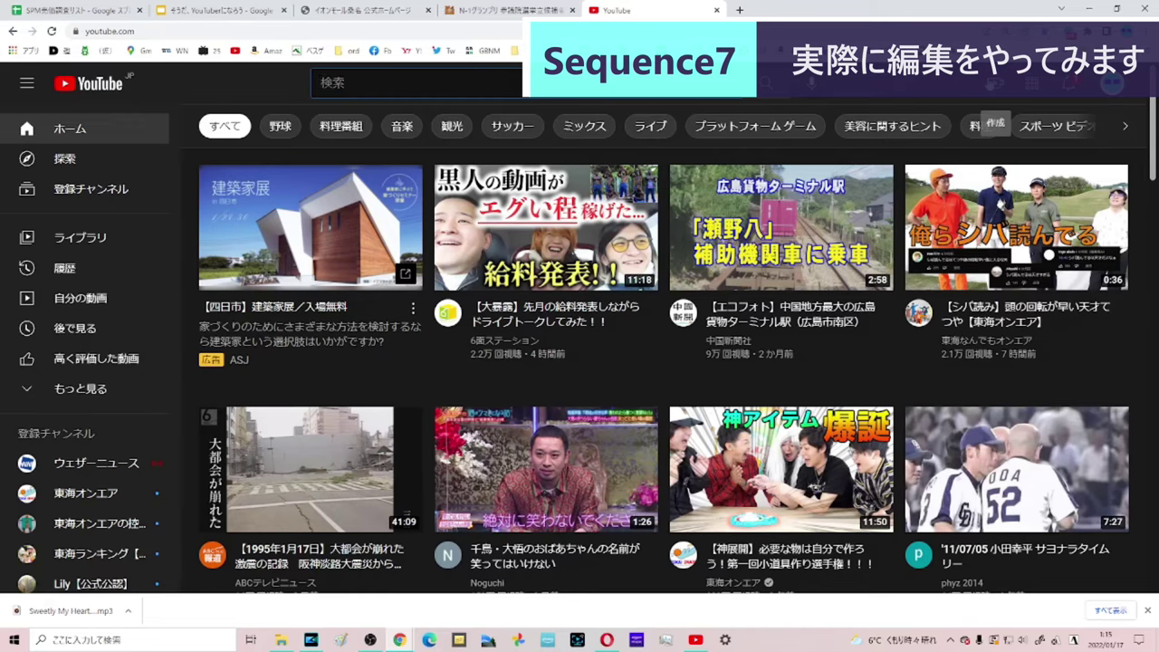
type("suta-sutei")
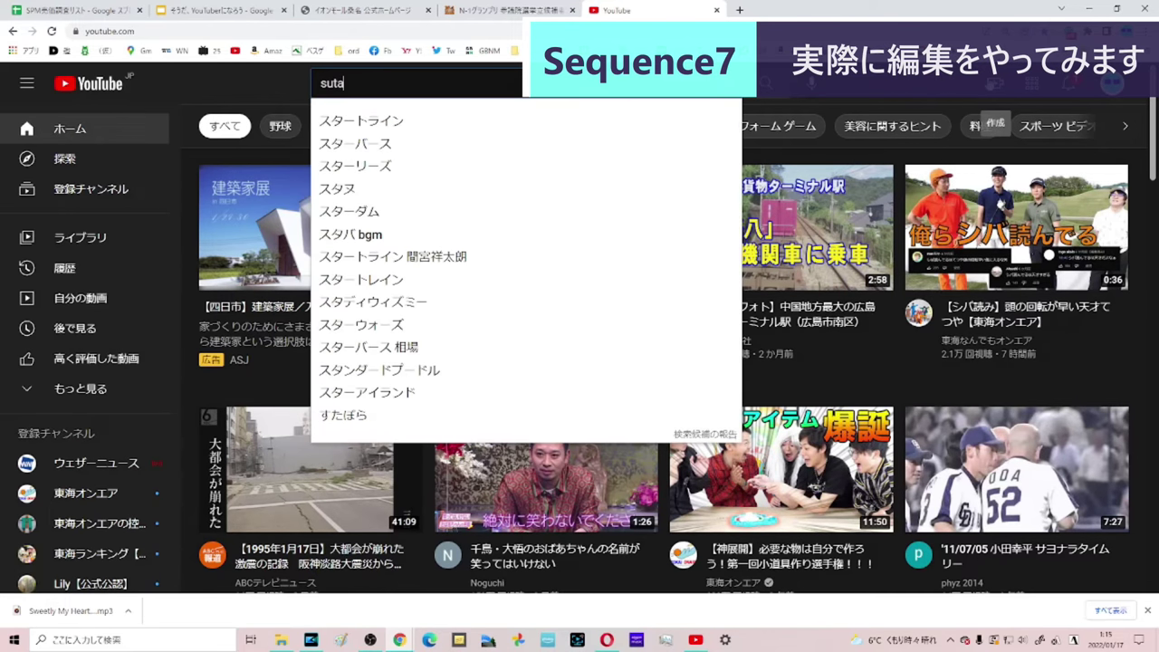
key("Escape")
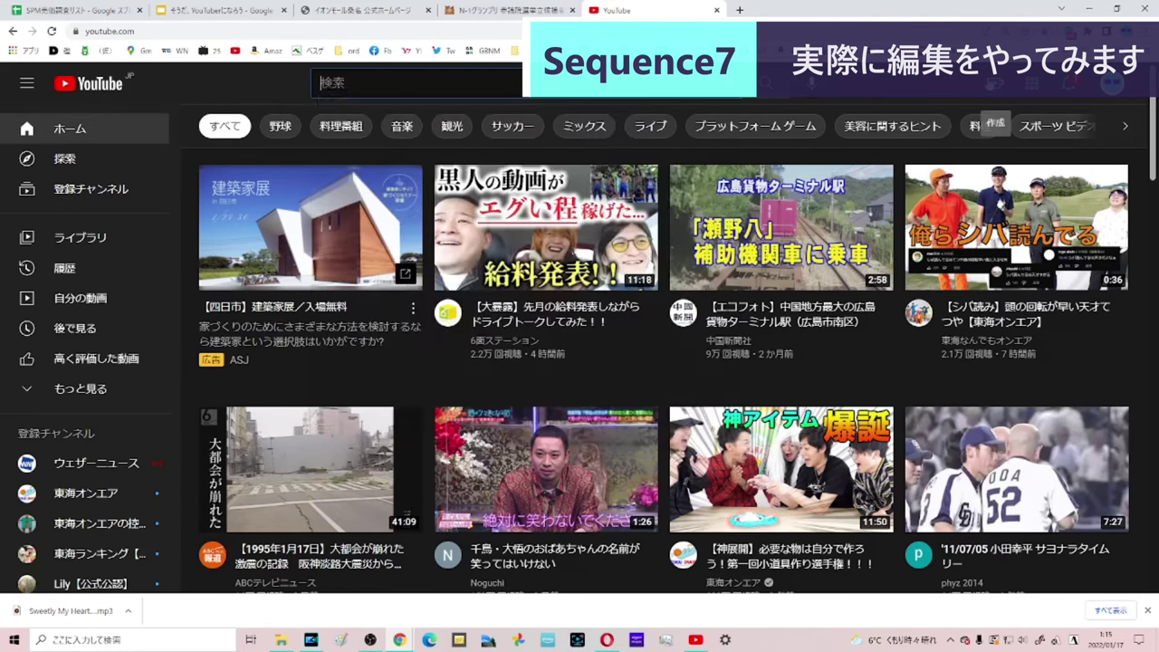
type("suta-suteiru")
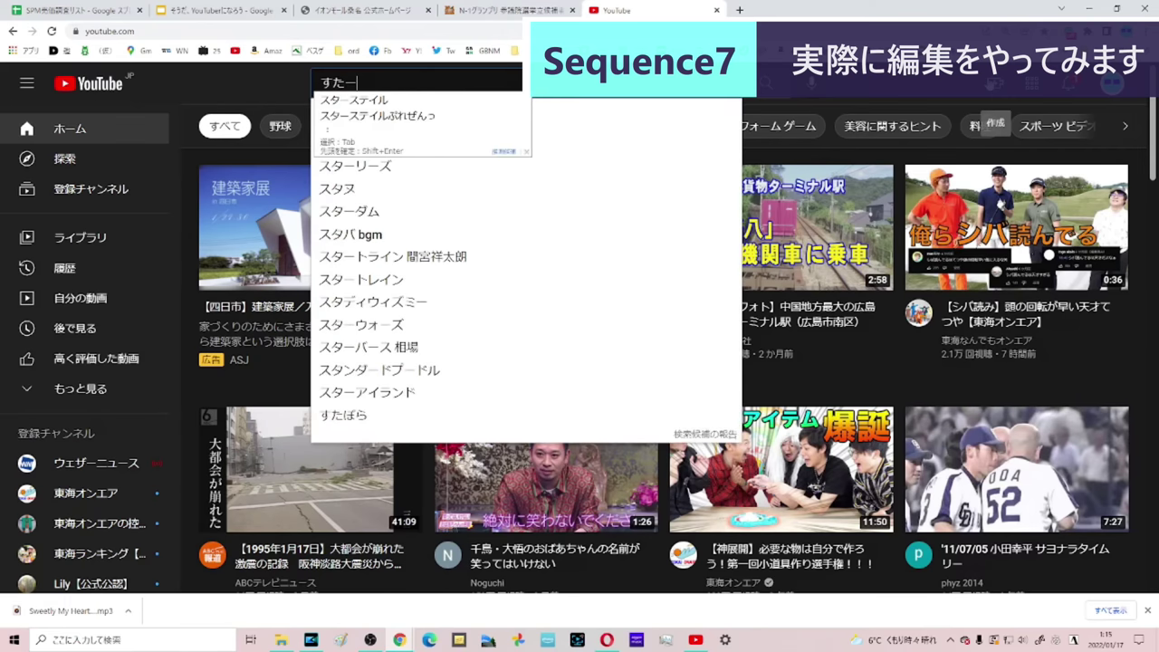
key("Tab")
key("Return")
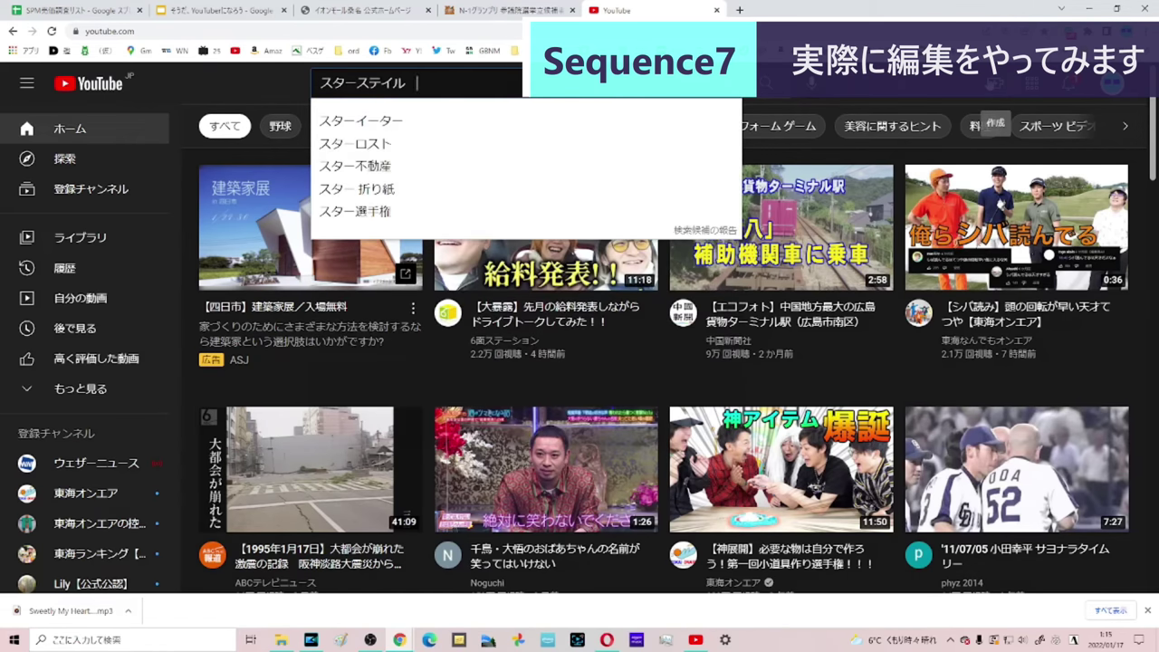
type("nagoya")
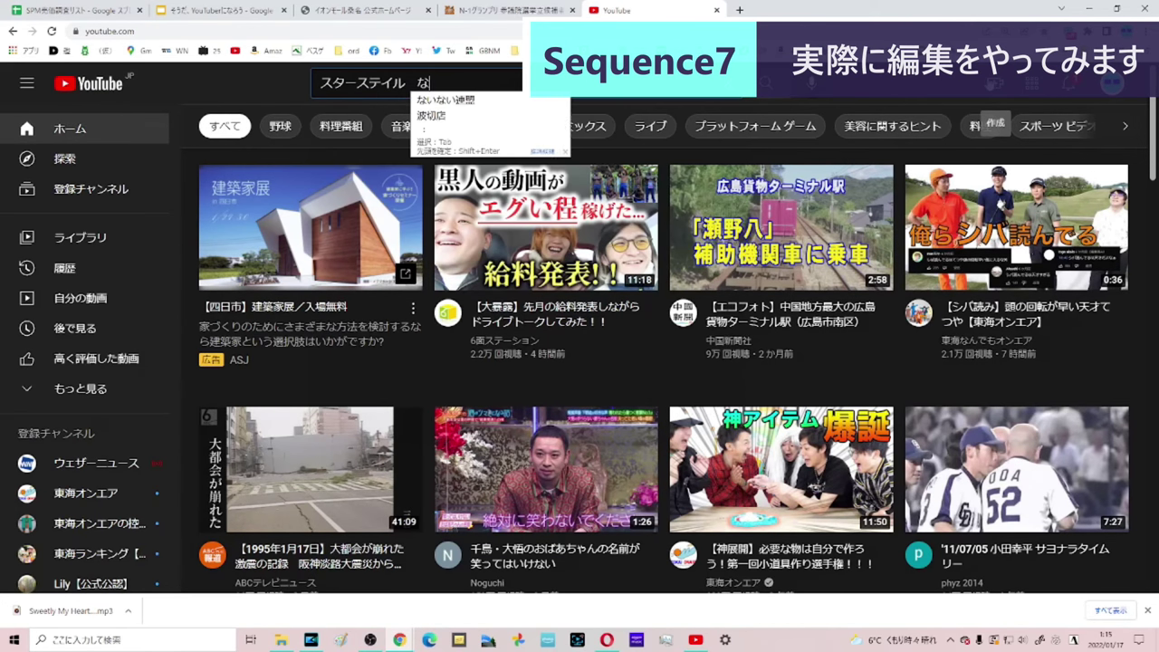
key("space")
type("chikatetsu")
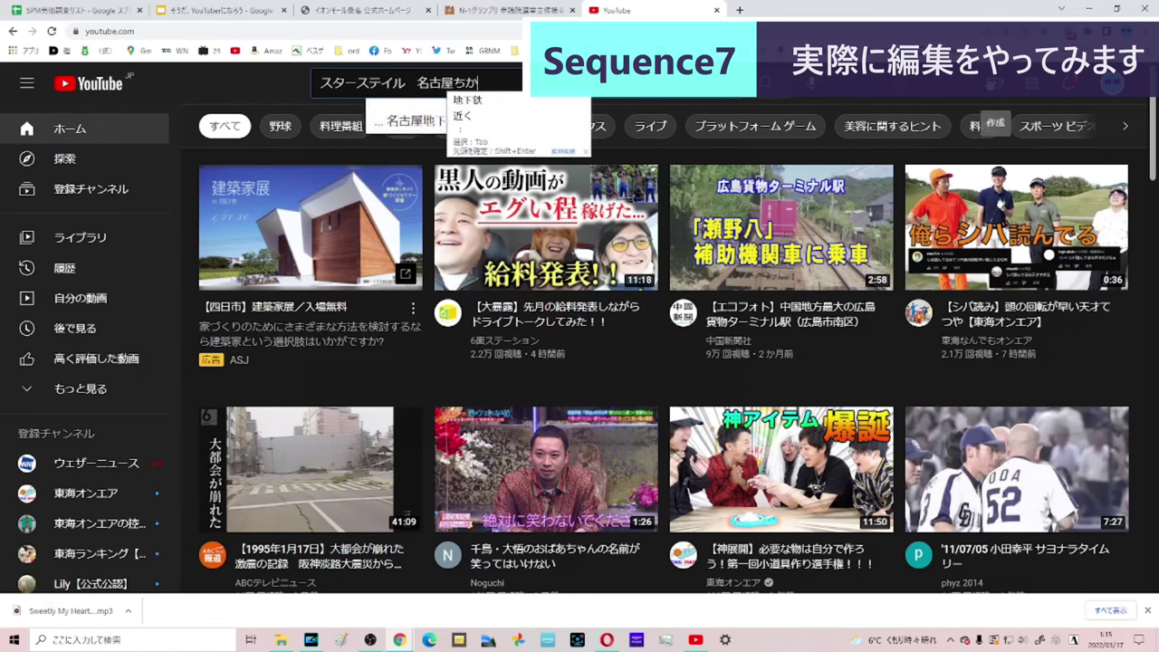
key("space")
key("Return")
type("ta-minaru")
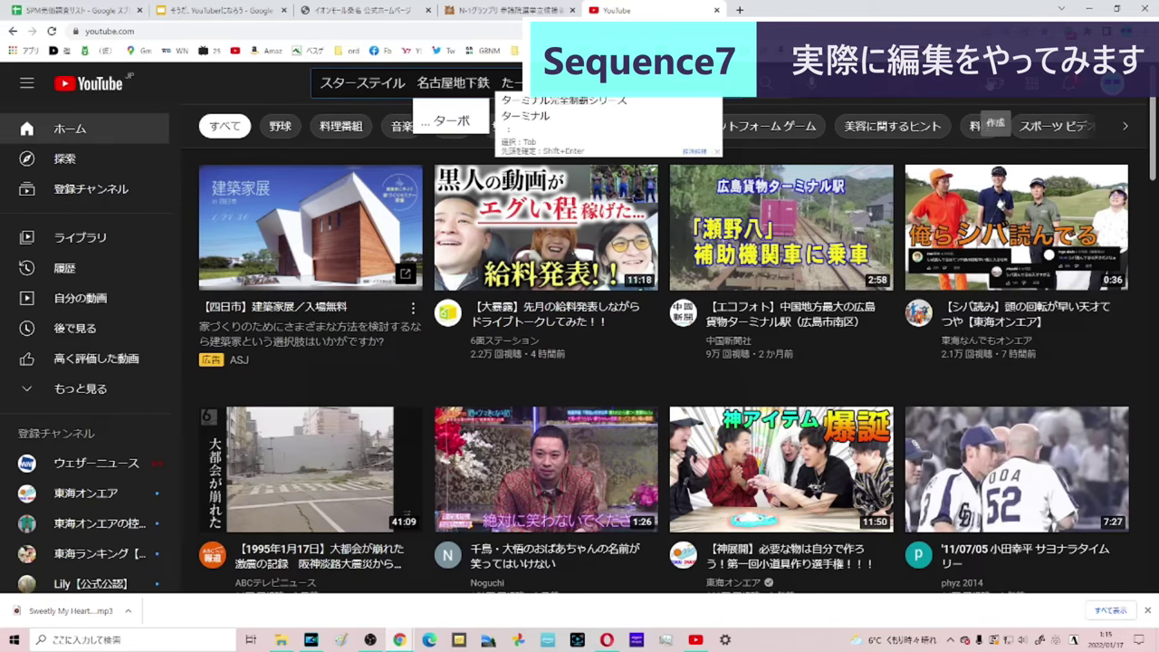
key("Return")
key("Return")
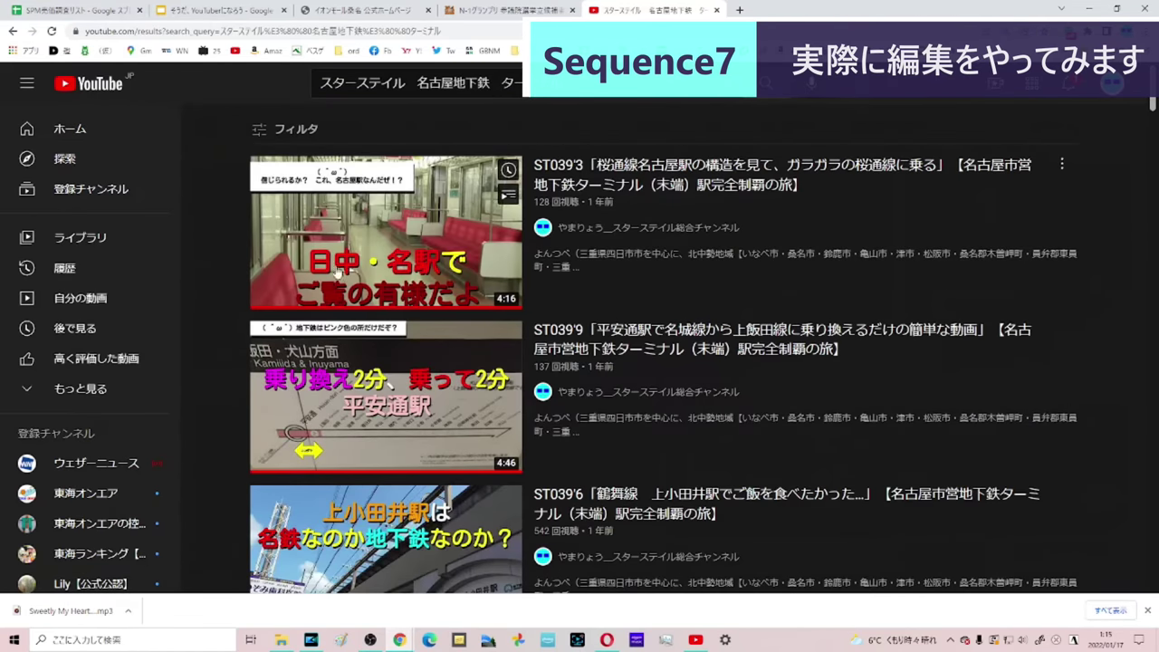
Step: Look through the search results for the subway terminal series videos and return to the first result
scroll(190, 308, "down", 5)
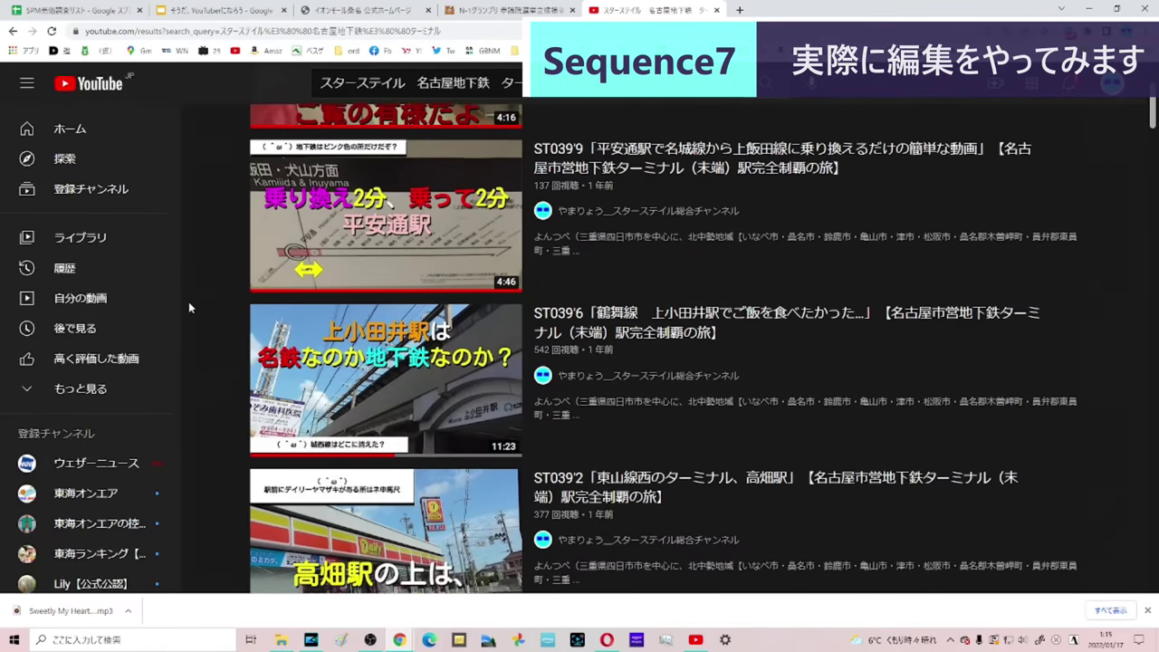
scroll(188, 306, "down", 4)
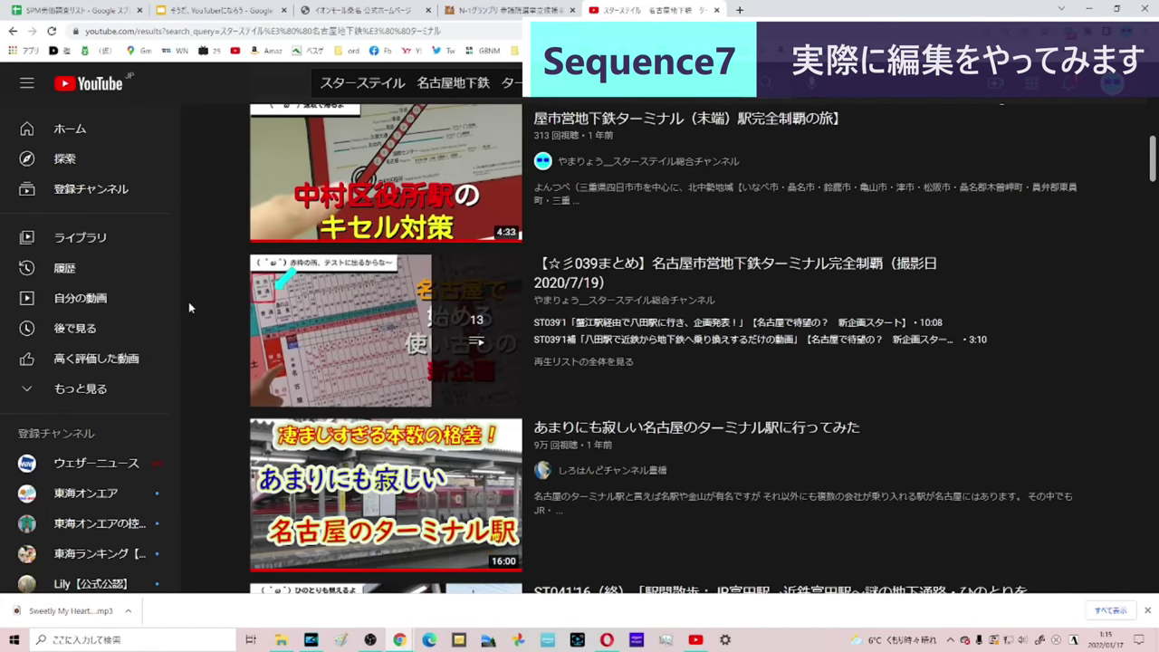
scroll(189, 308, "up", 4)
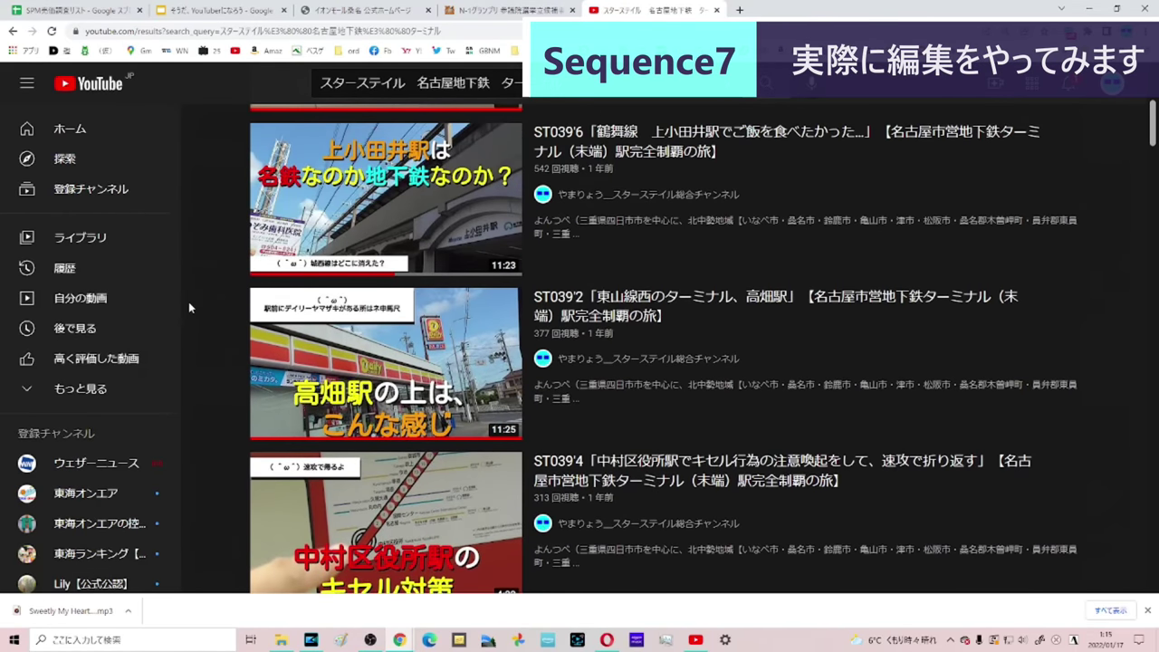
scroll(188, 308, "down", 1)
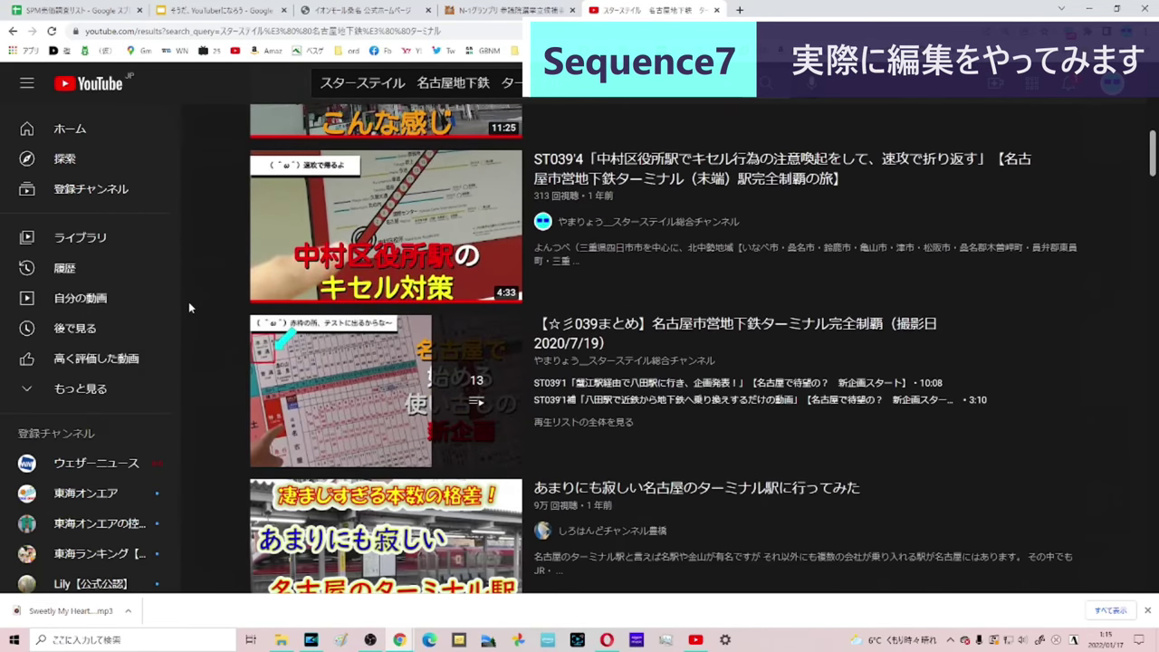
scroll(209, 366, "up", 5)
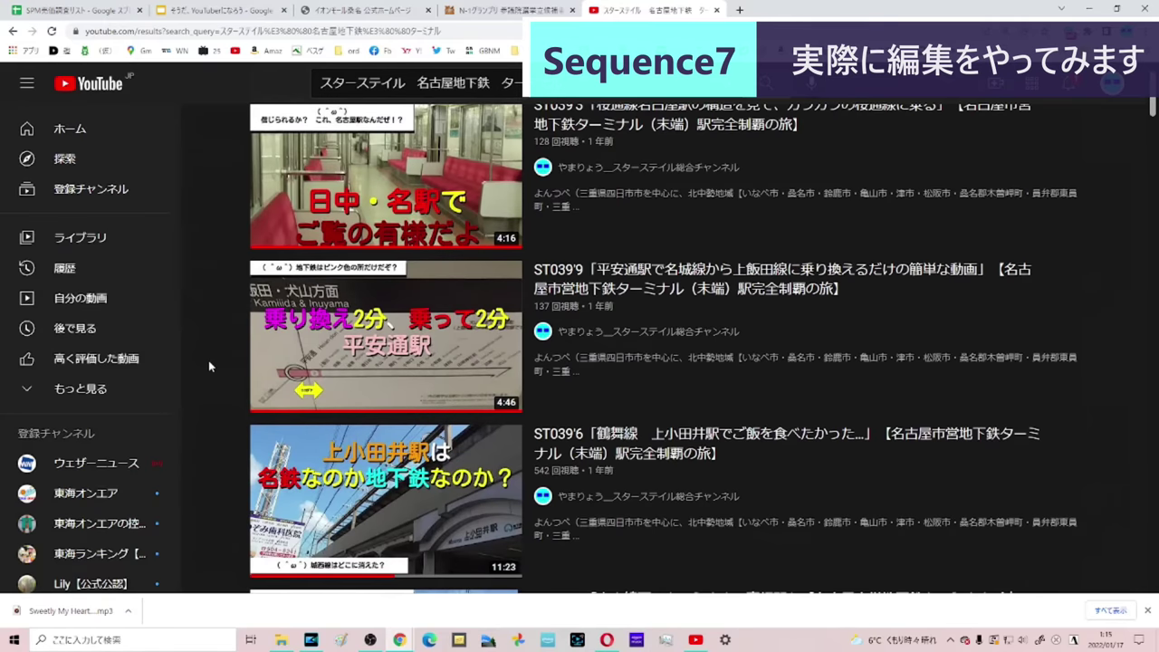
scroll(208, 366, "up", 1)
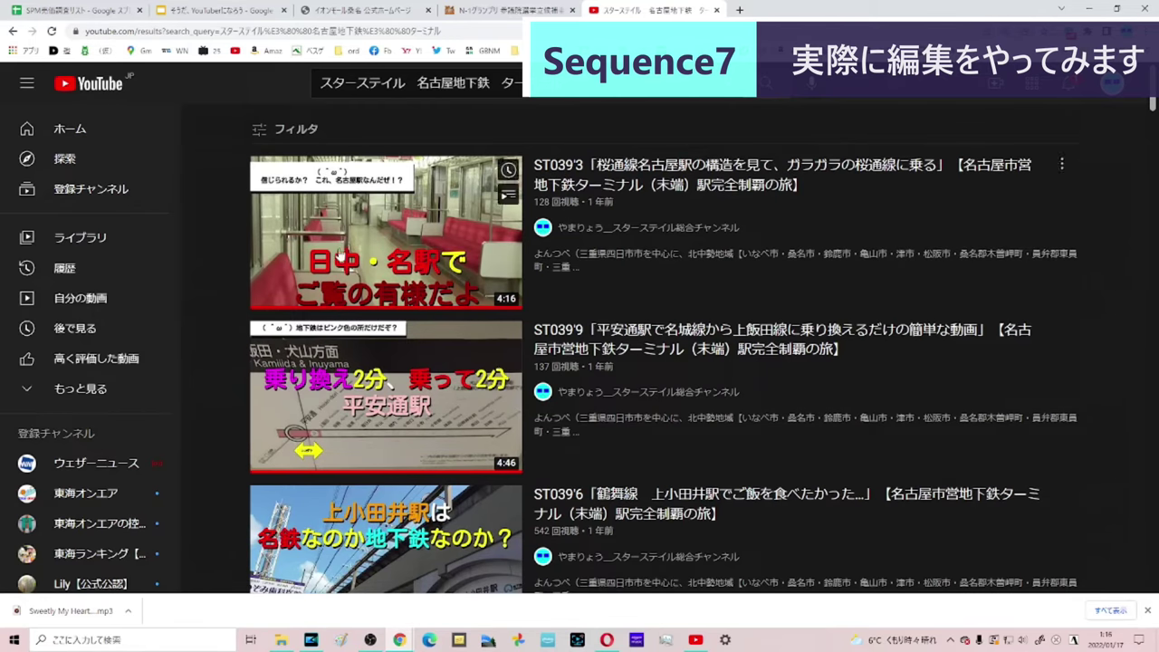
Step: Switch to Paint, paste the captured search results page, and select an area of about 1407 × 279 px around the first result, ST039'3
left_click(340, 640)
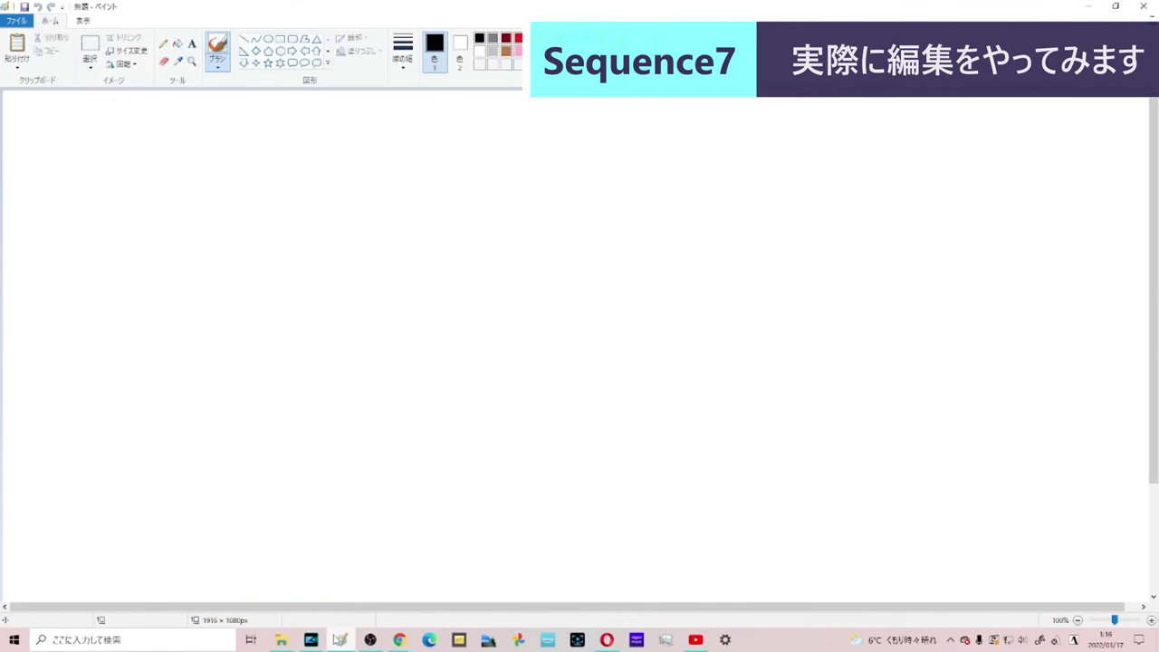
key("ctrl+v")
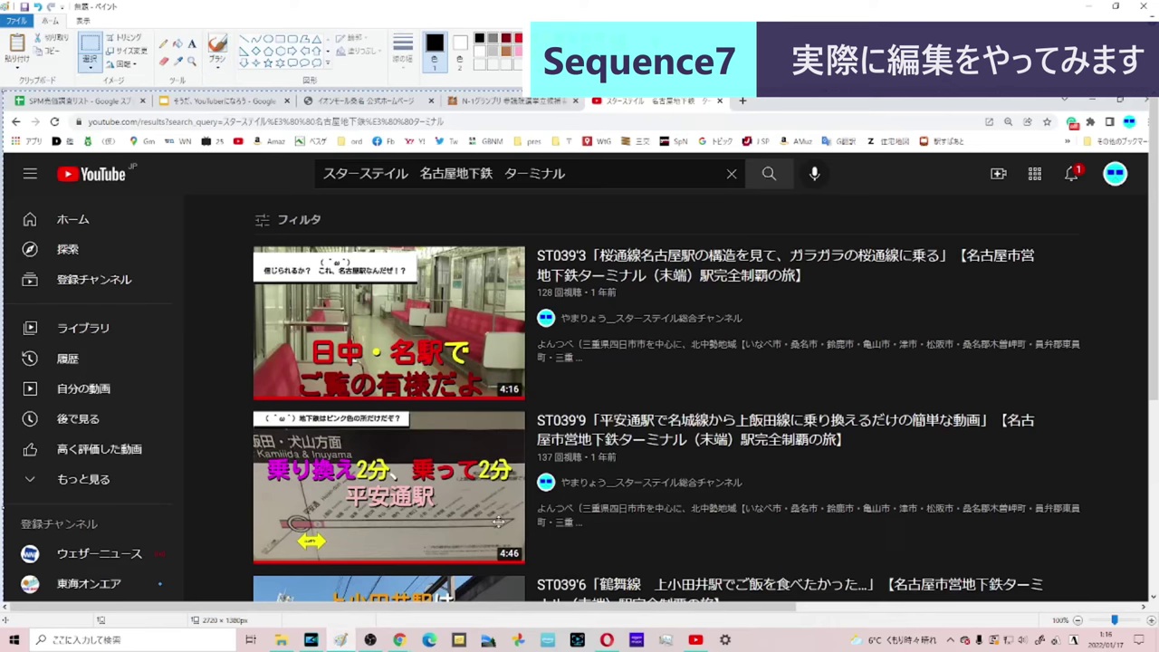
scroll(497, 525, "down", 1)
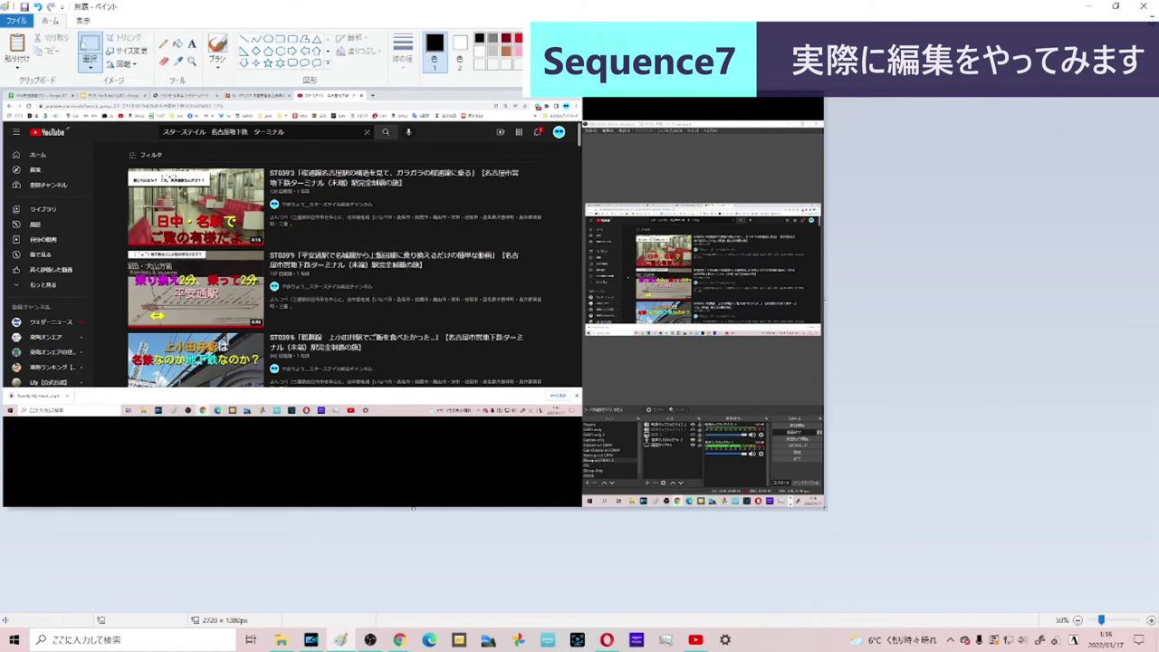
left_click(91, 70)
mouse_move(123, 165)
left_mouse_down()
mouse_move(208, 203)
mouse_move(549, 248)
left_mouse_up()
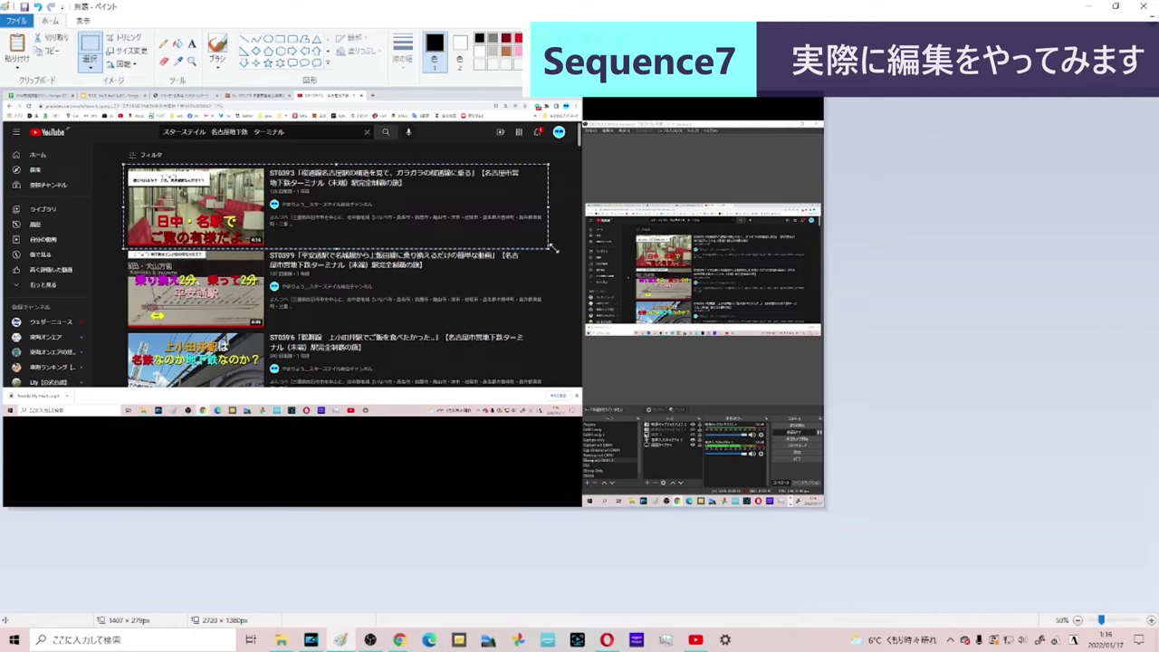
Step: Crop the image to the selected search result and save it as cpt-288 in the capture folder
key("ctrl+shift+x")
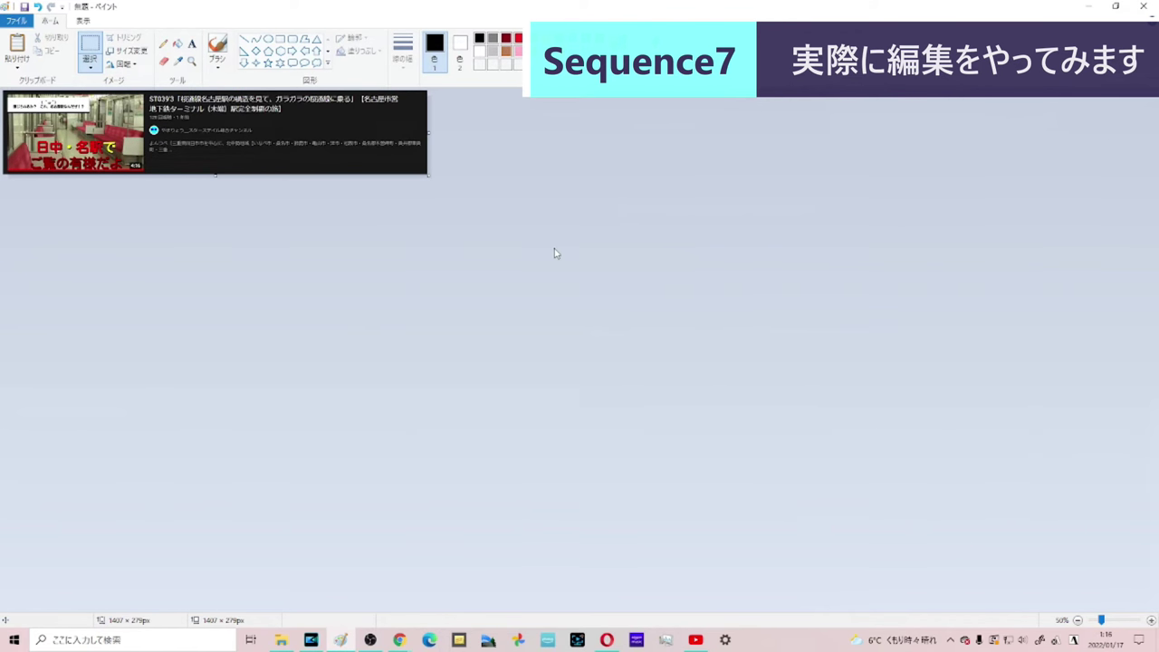
key("ctrl+s")
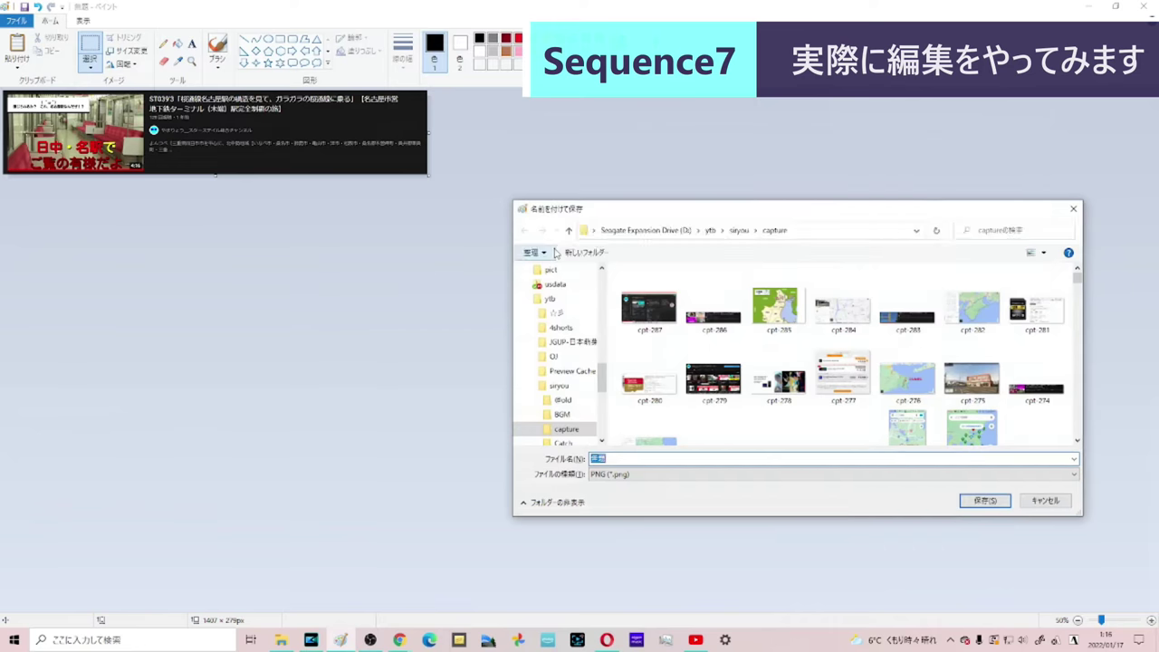
left_click(629, 305)
double_click(687, 459)
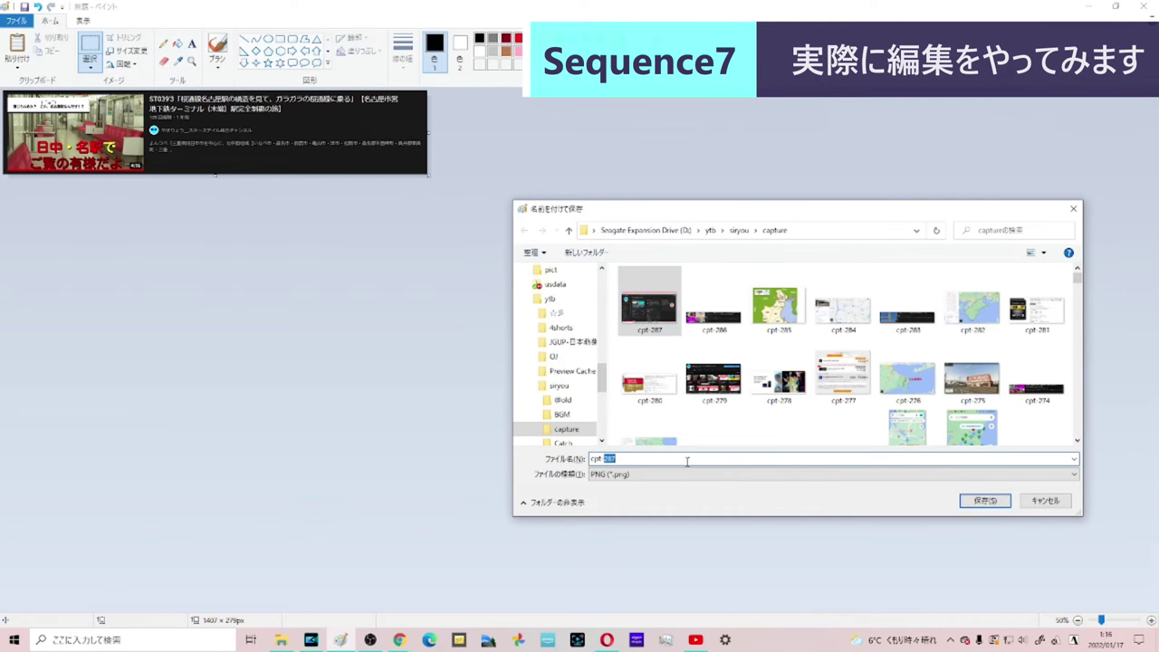
type("288")
key("Return")
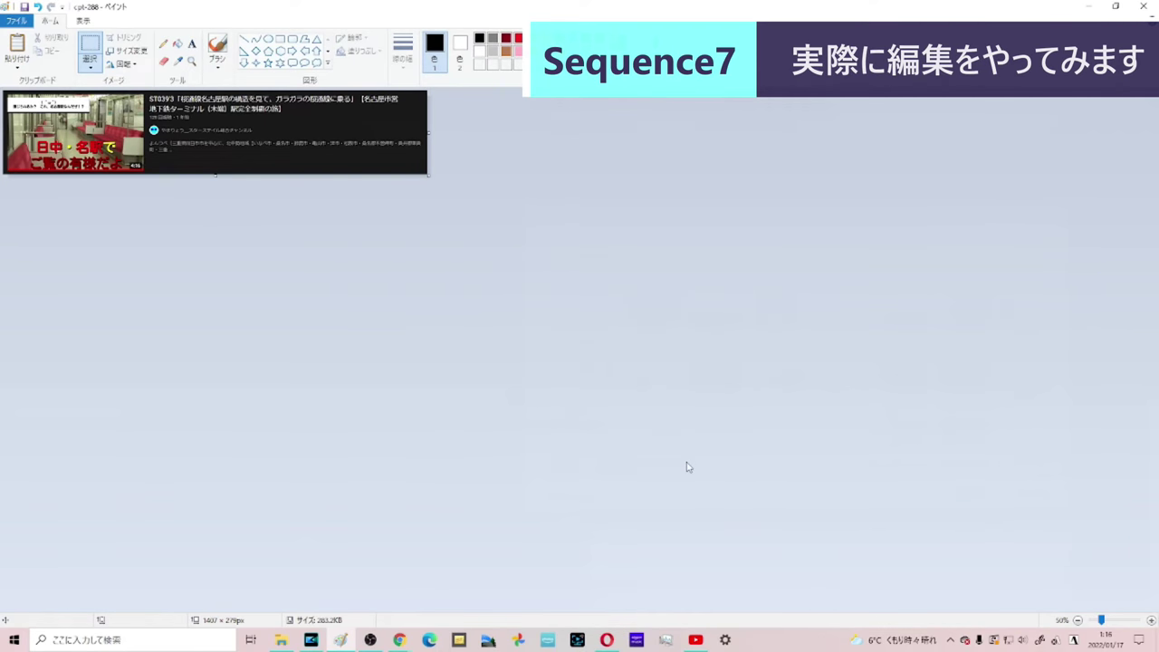
Step: Bring cpt-288 from the capture folder into PowerDirector on track 2 at the playhead and move the picture to the bottom of the frame
key("F12")
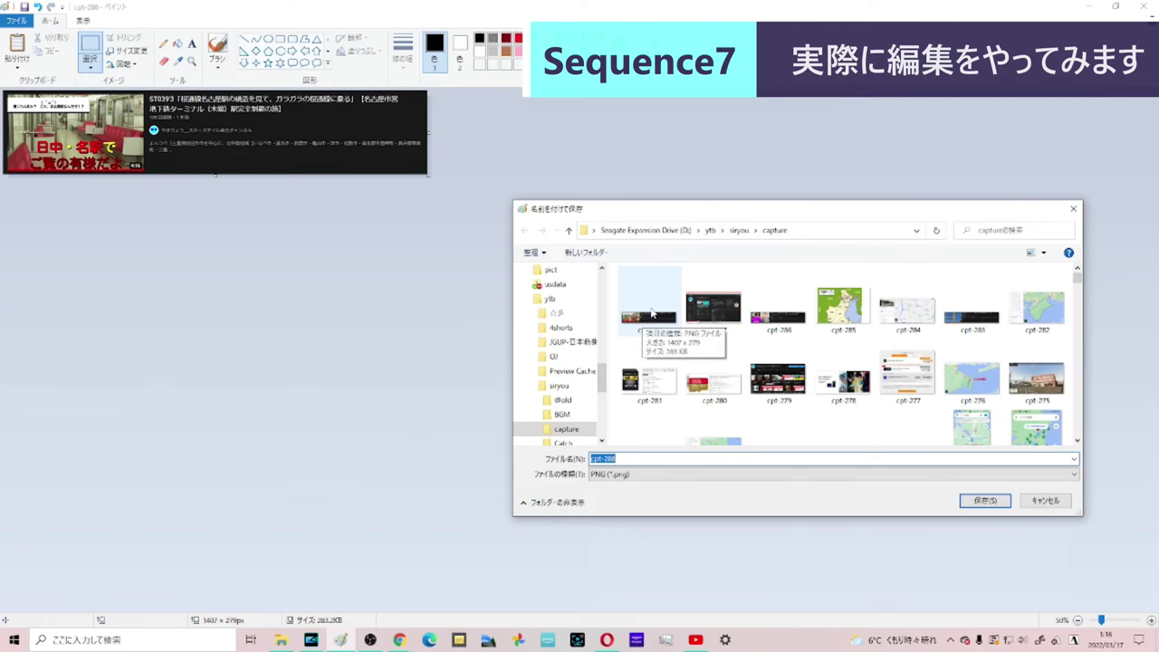
left_click(651, 314)
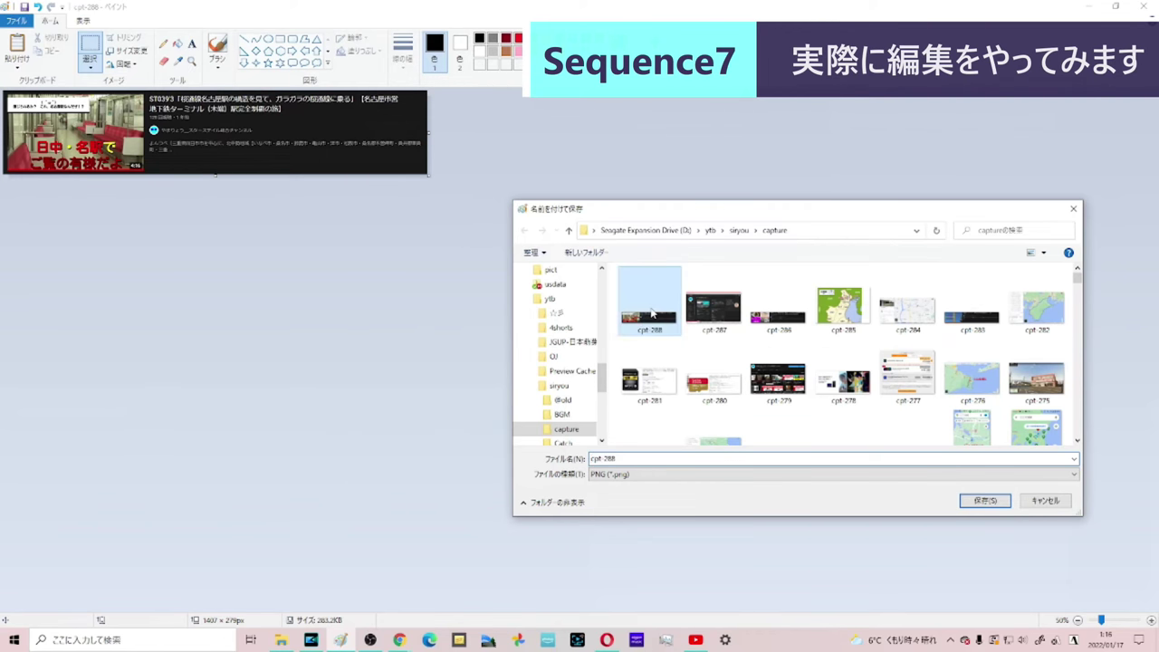
left_click(310, 639)
left_click_drag(582, 450, 615, 438)
left_click_drag(763, 114, 763, 174)
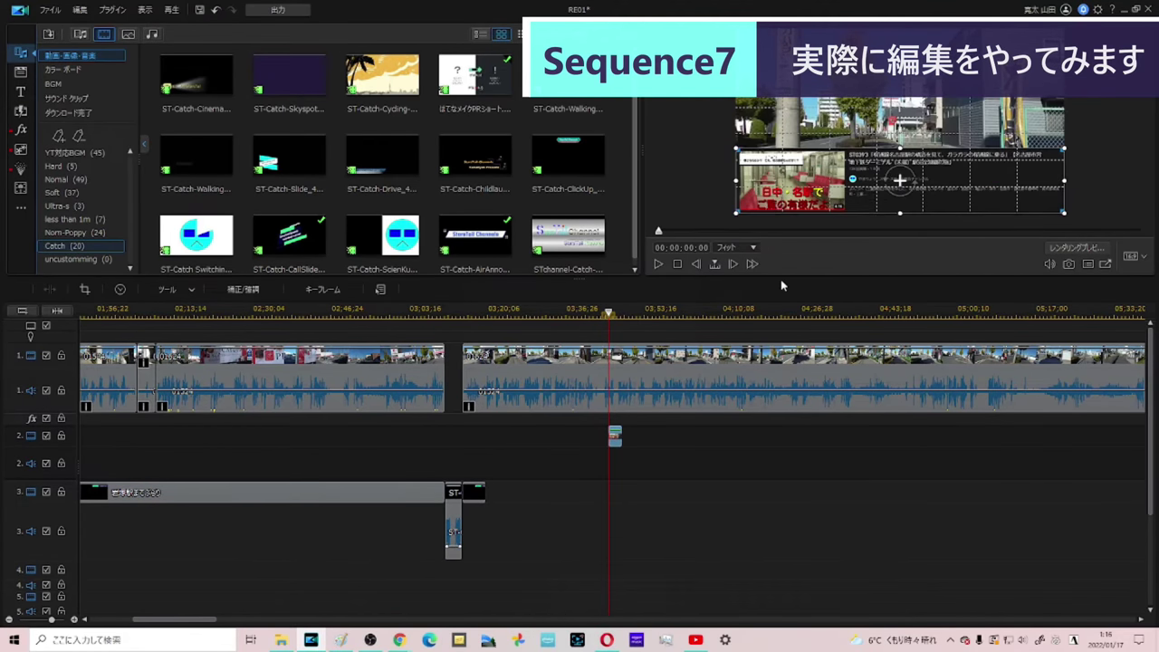
Step: Play the footage on from the inserted picture and add a subtitle entry at 00:04:17:09
key("space")
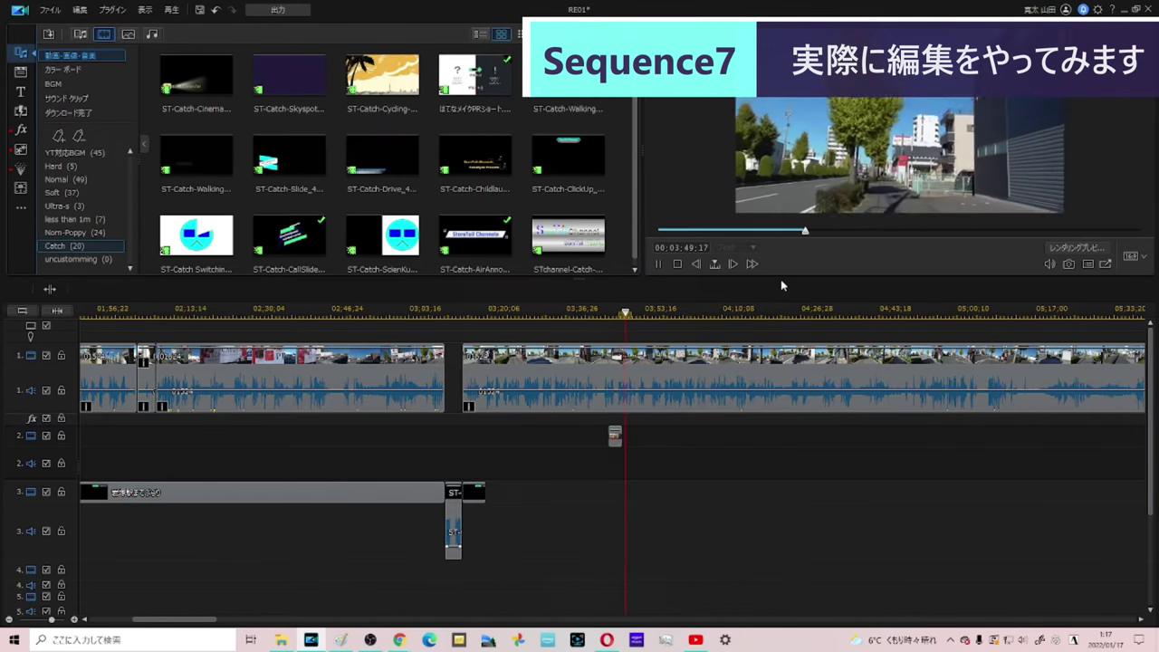
left_click(715, 428)
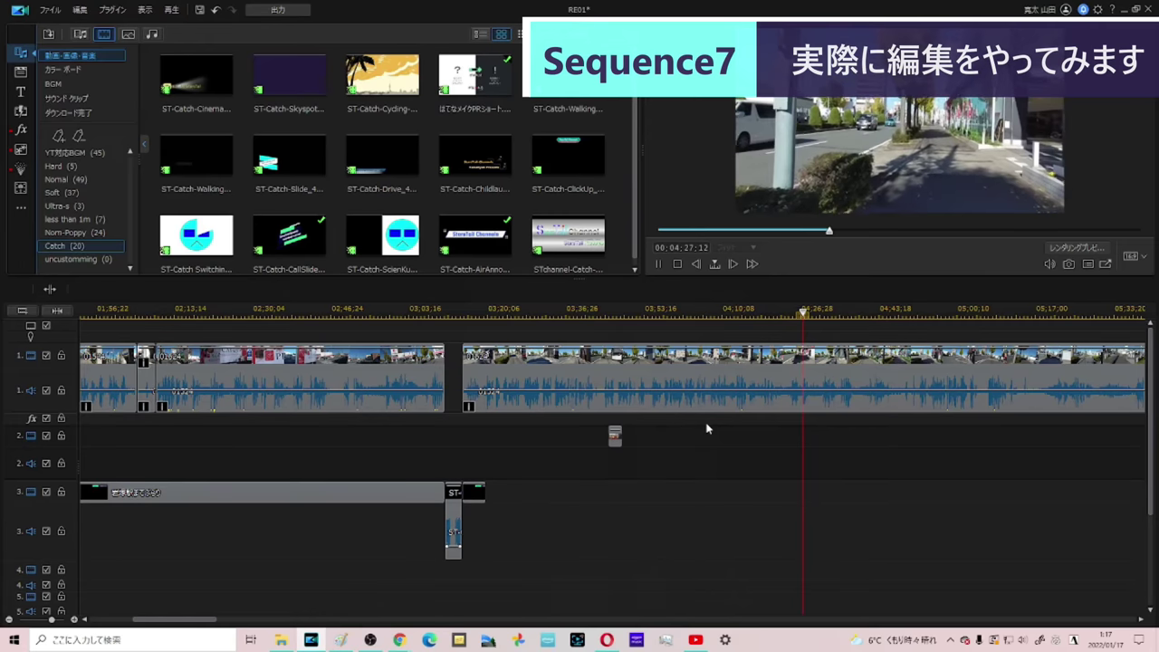
left_click(751, 312)
left_click_drag(752, 315, 756, 317)
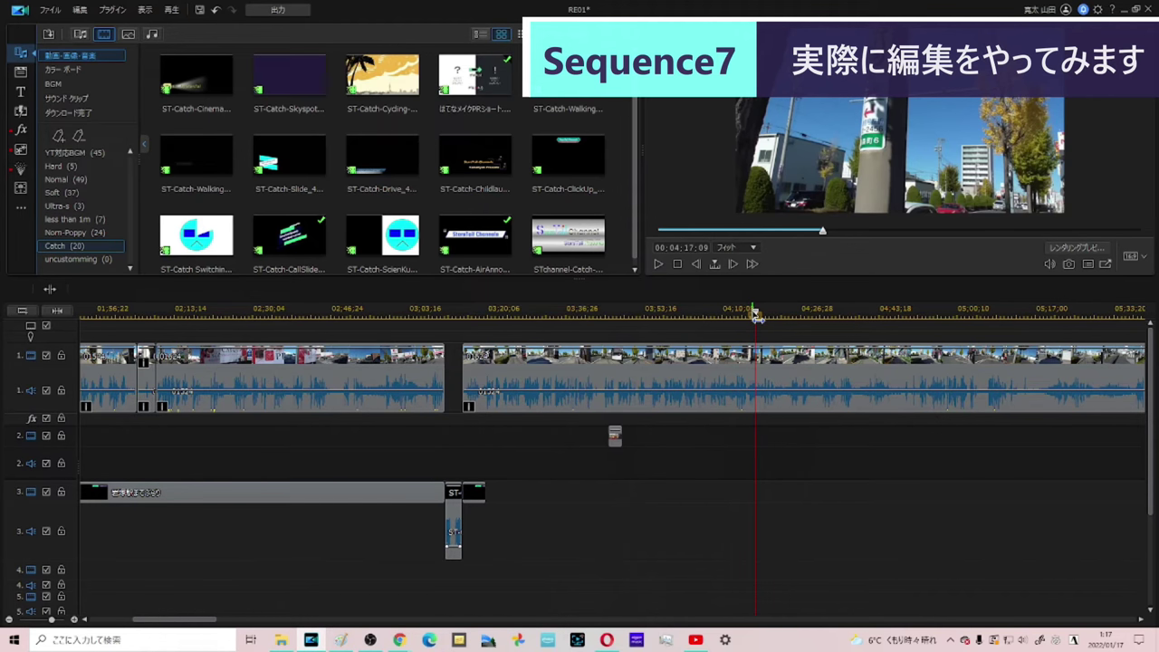
left_click(22, 208)
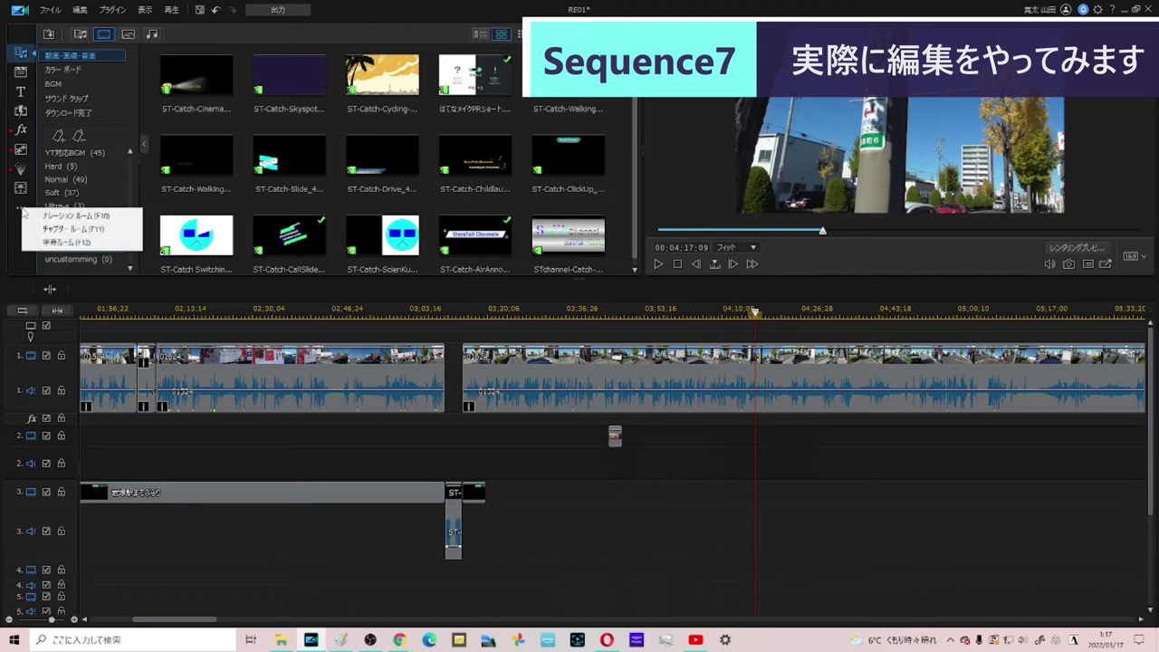
left_click(13, 211)
left_click(14, 211)
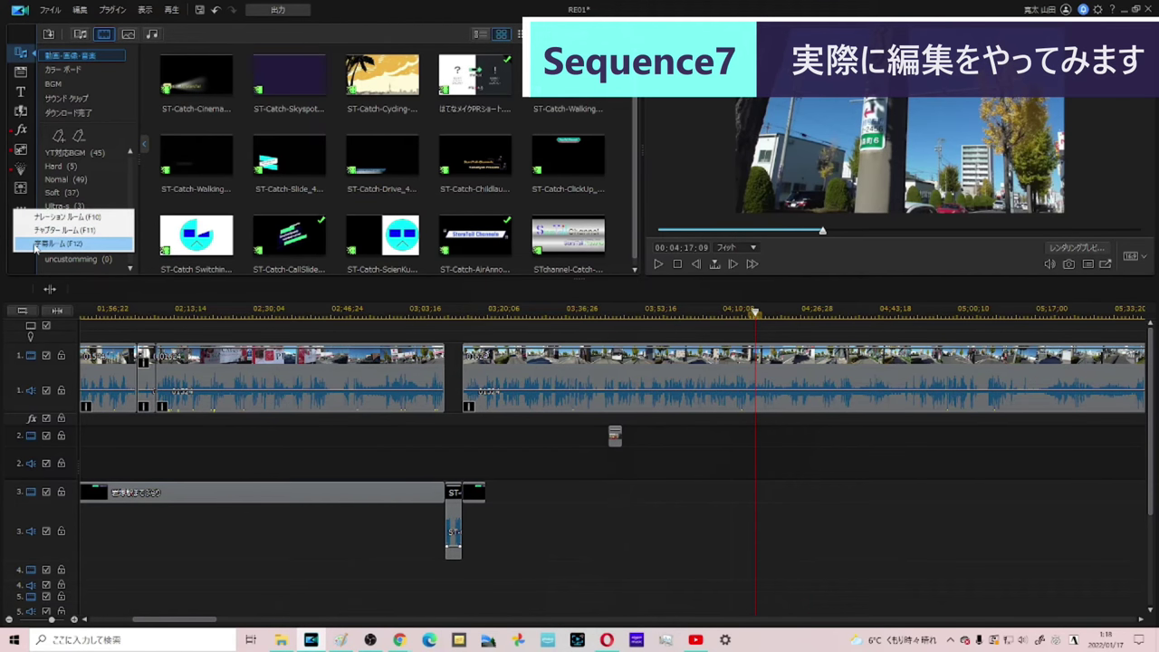
left_click(36, 244)
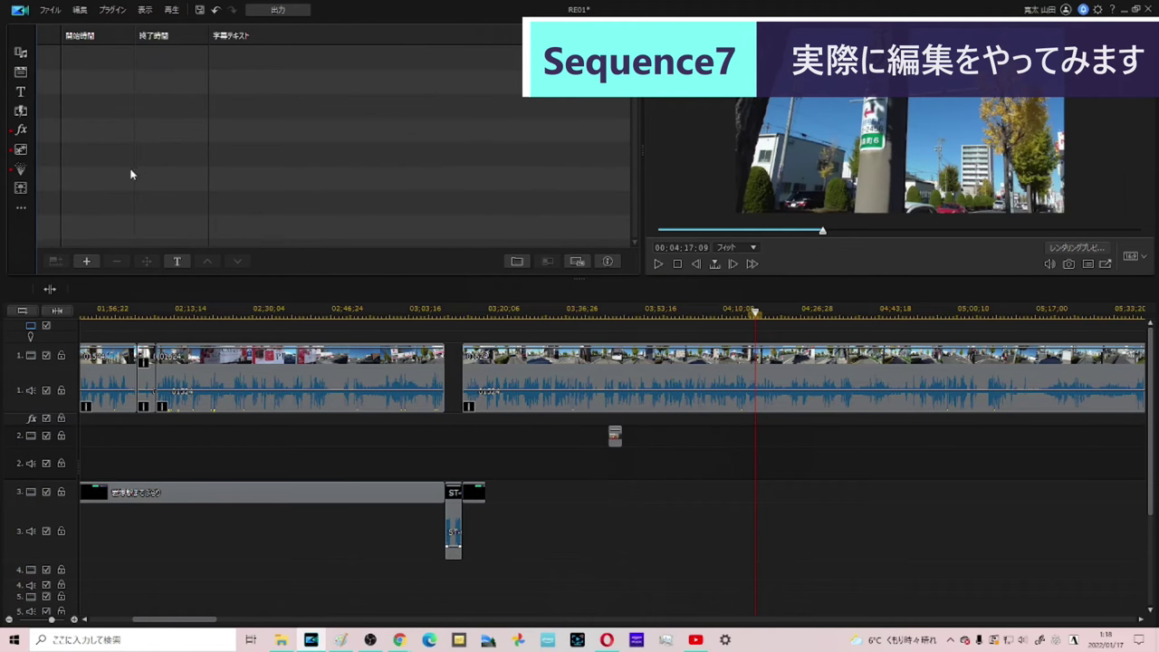
left_click(88, 262)
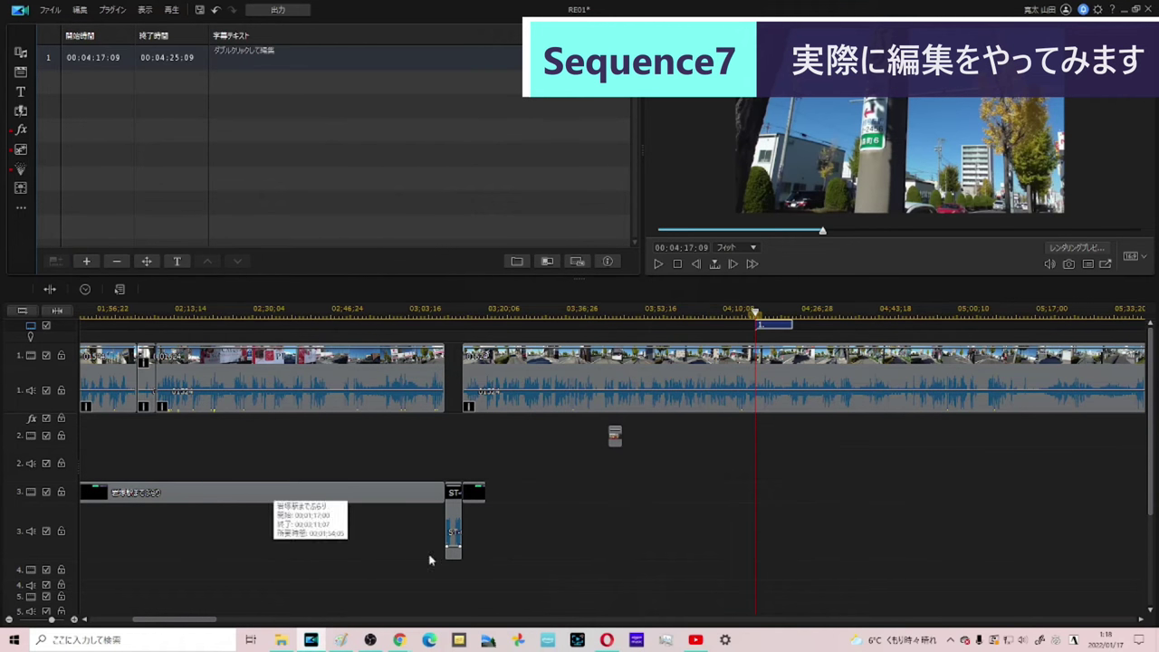
Step: Enter 烏森【かすもり】 as the text of the new subtitle
double_click(323, 57)
type("字幕")
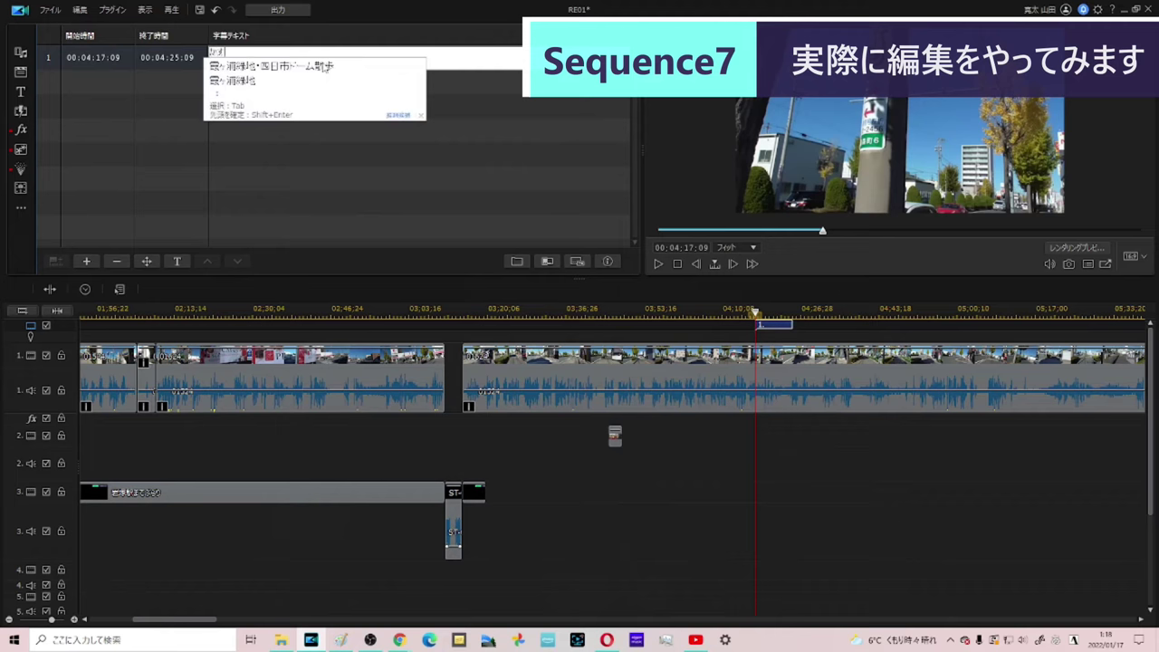
key("Return")
type("付「")
key("Return")
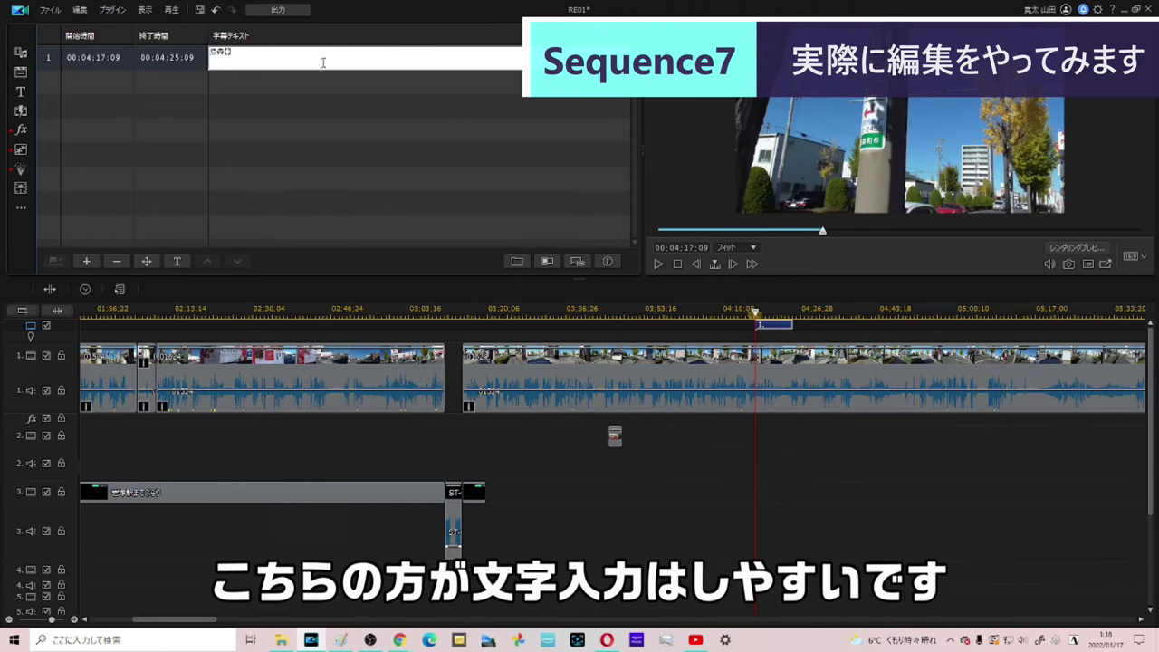
type("きテスト")
key("Return")
key("Return")
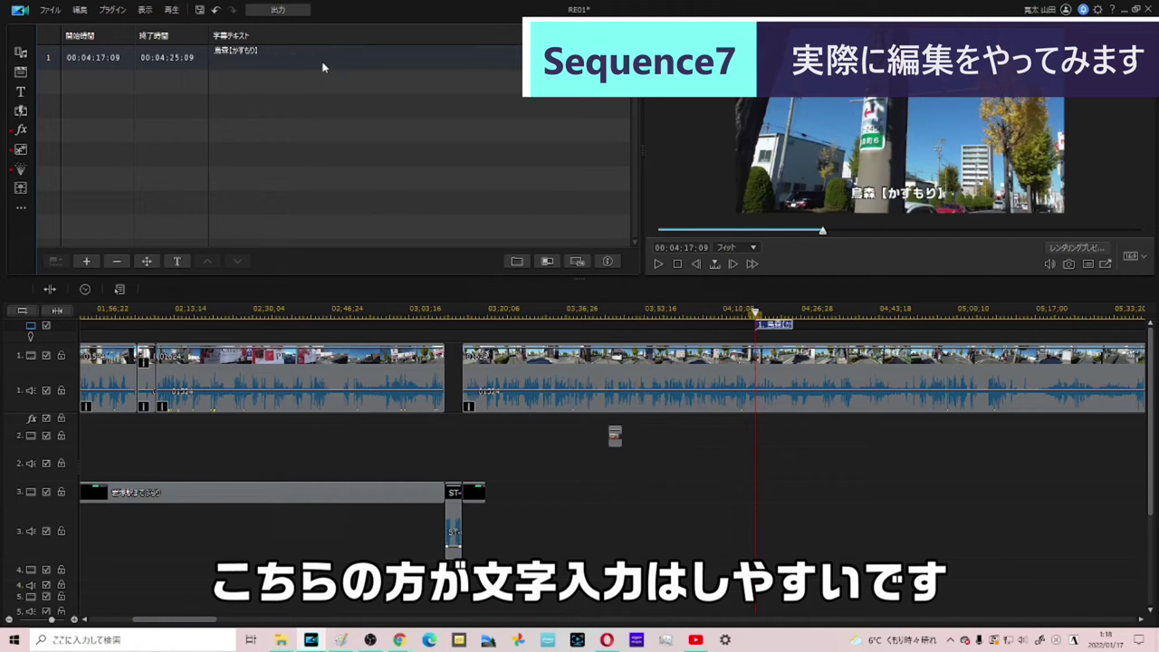
Step: Review the footage after the subtitle and split the track 1 clip at 00:04:38:05 and 00:05:08:21
key("space")
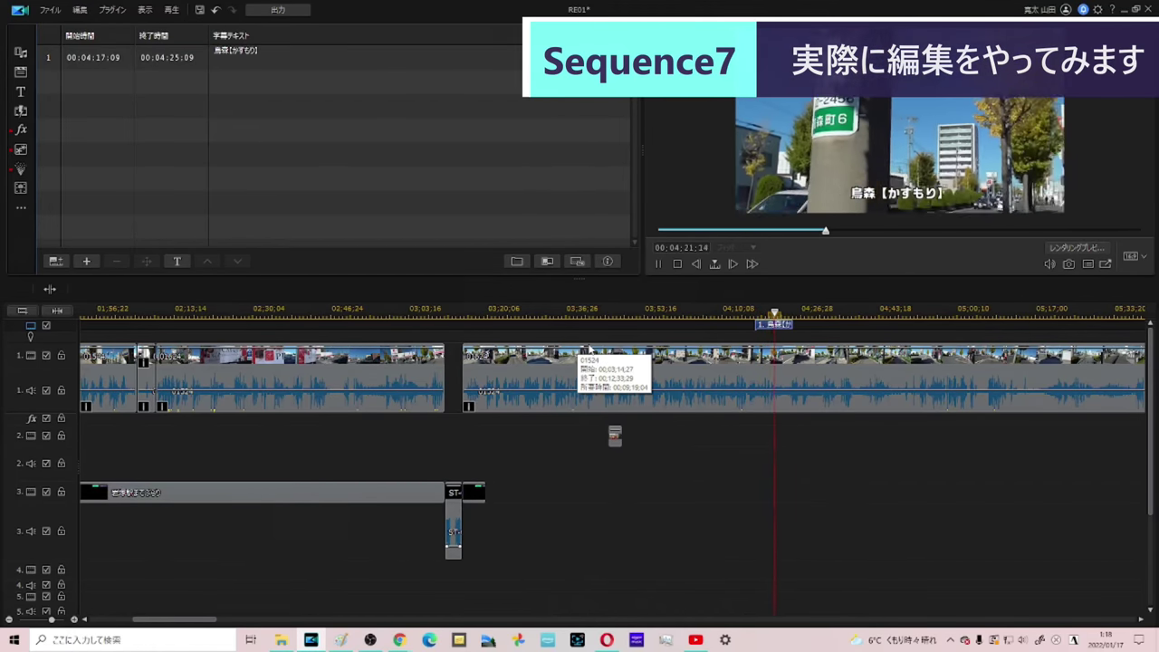
key("space")
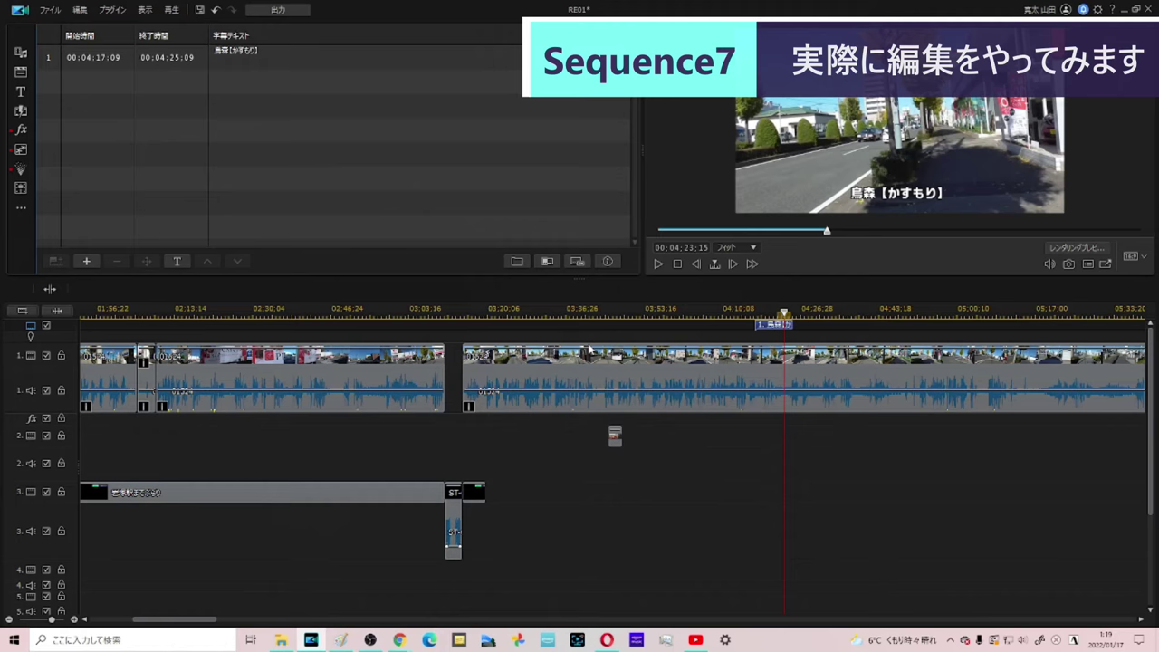
key("space")
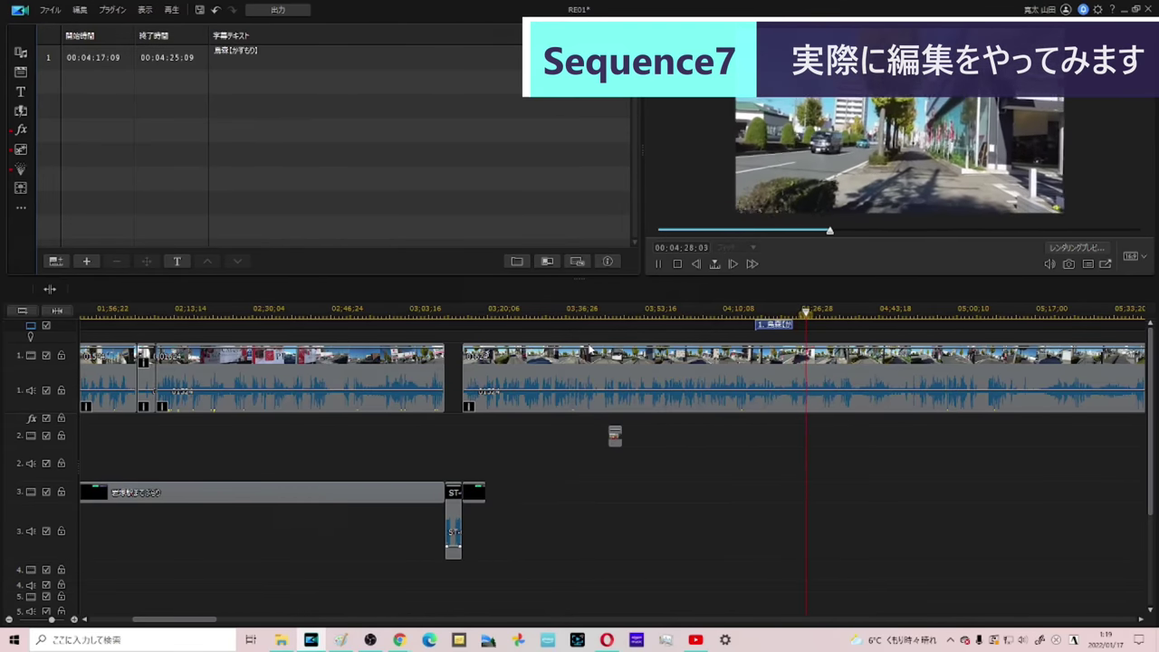
key("space")
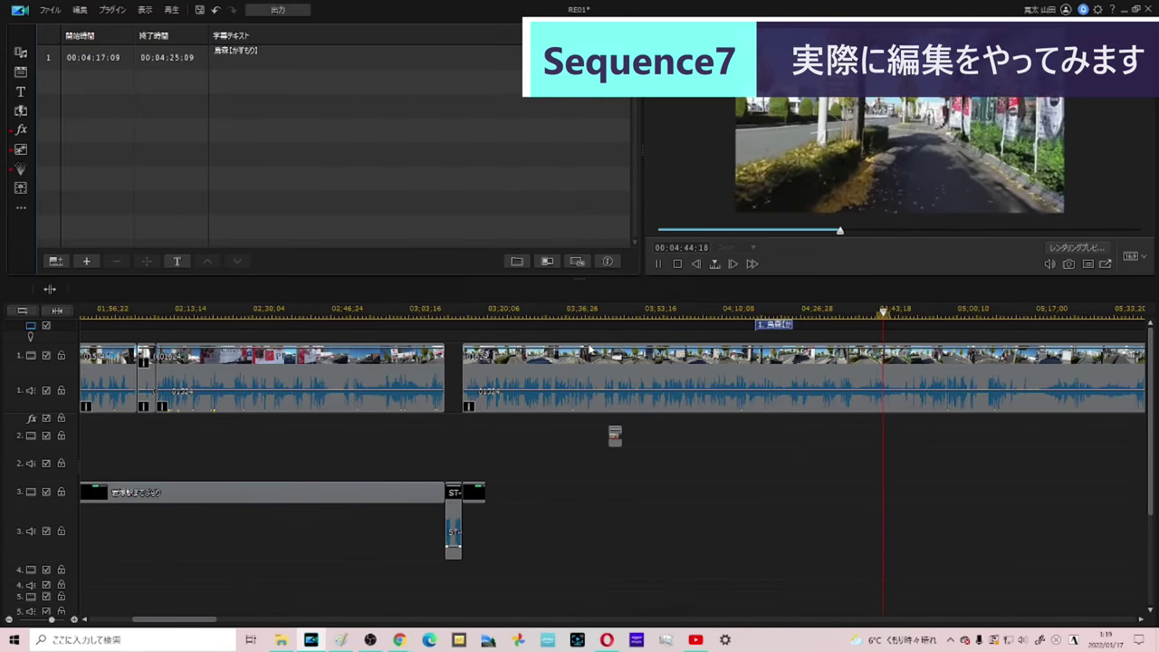
key("space")
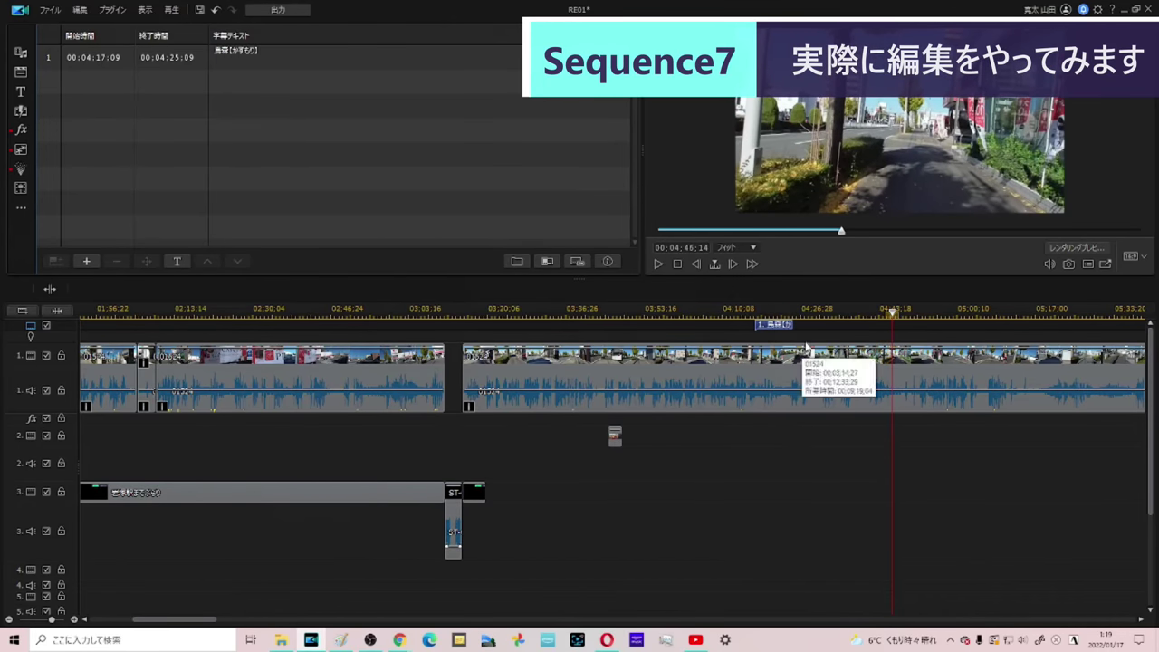
key("Left")
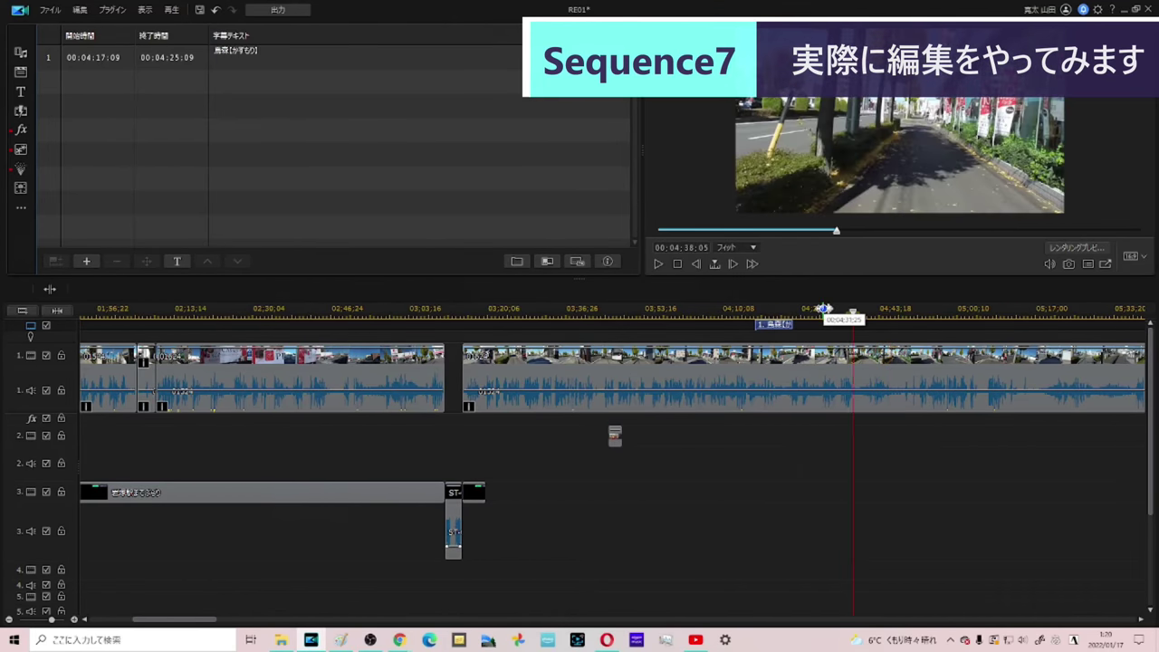
key("ctrl+t")
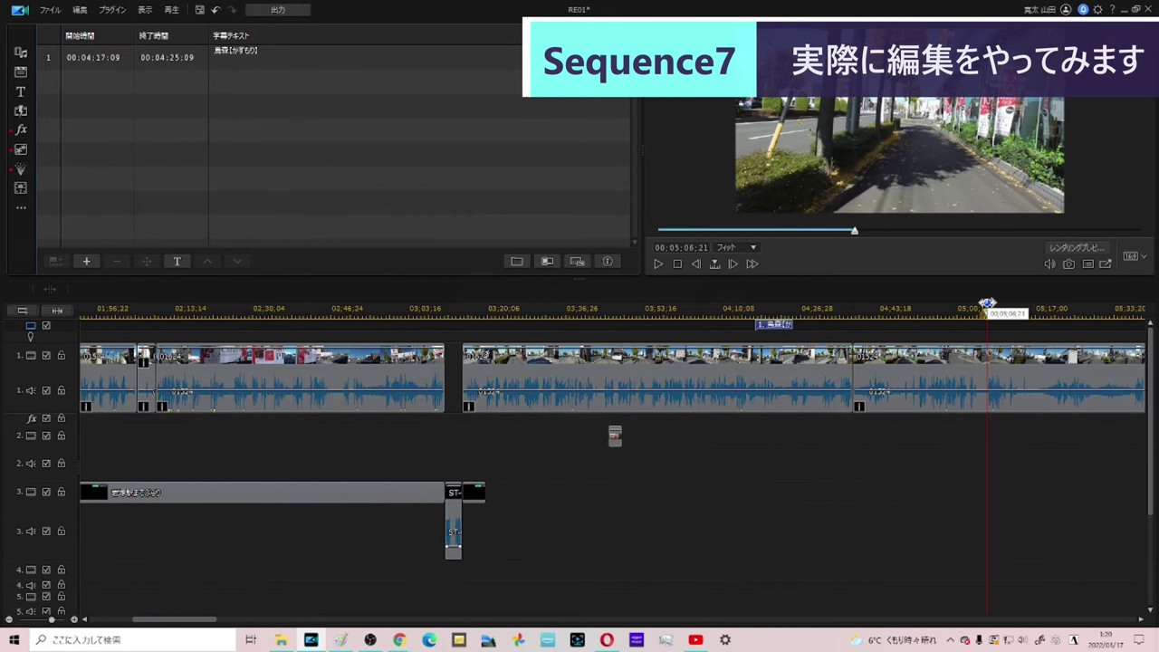
key("ctrl+t")
Step: Speed up the whole split-out middle segment on track 1 to 5 times its normal speed
left_click(968, 367)
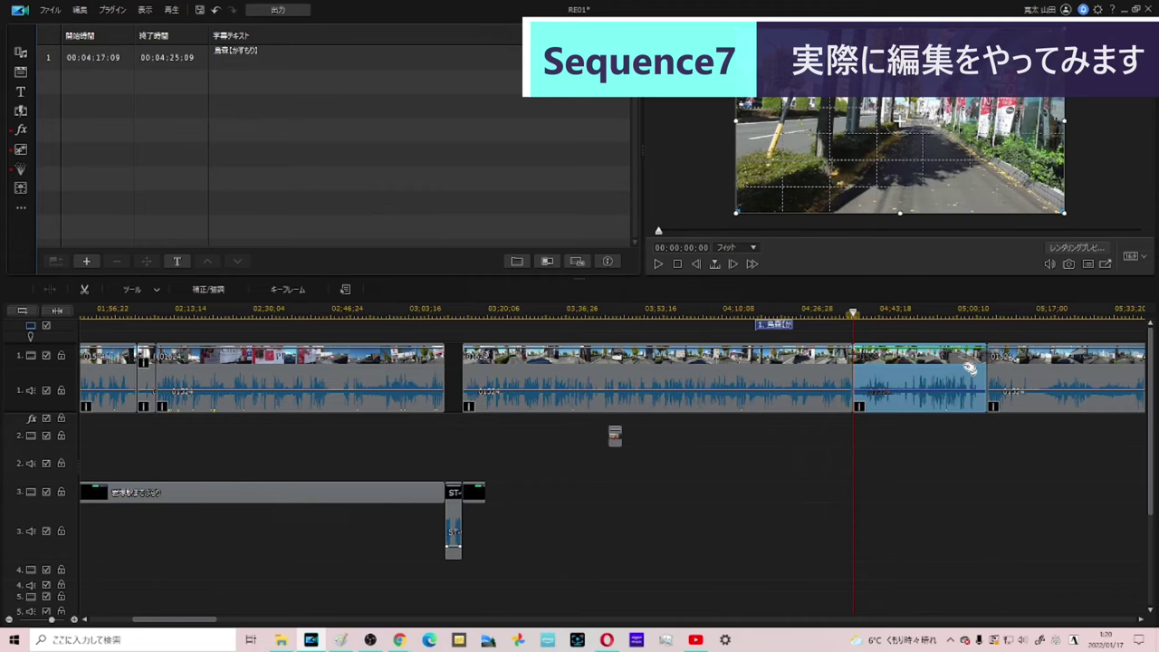
left_click(136, 290)
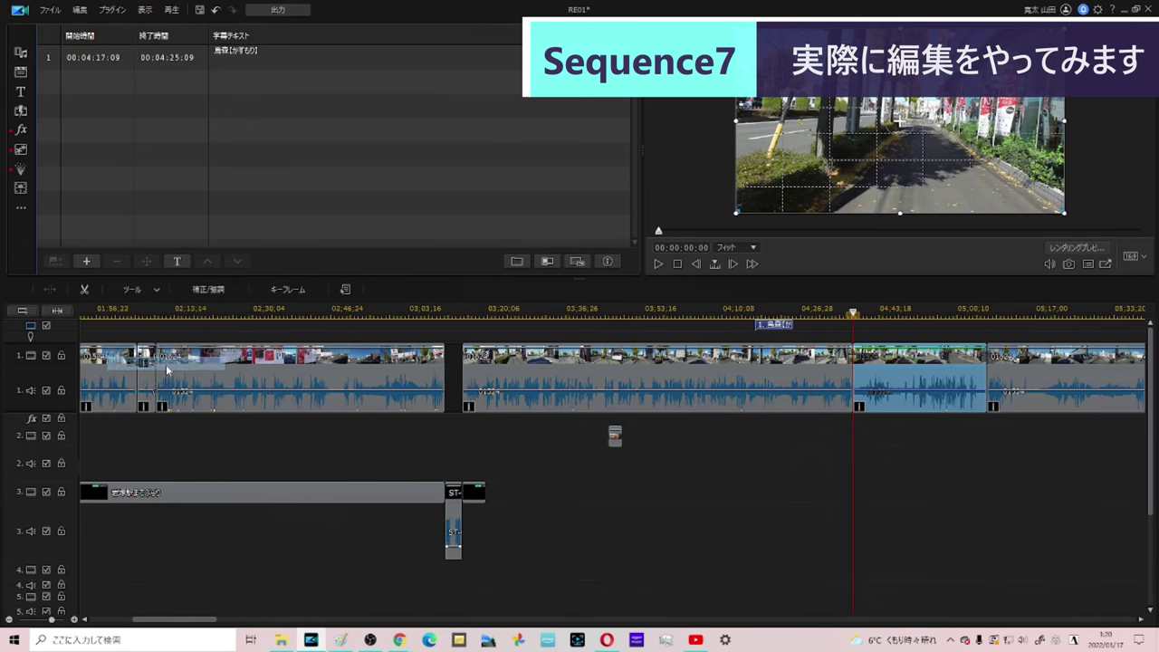
double_click(655, 370)
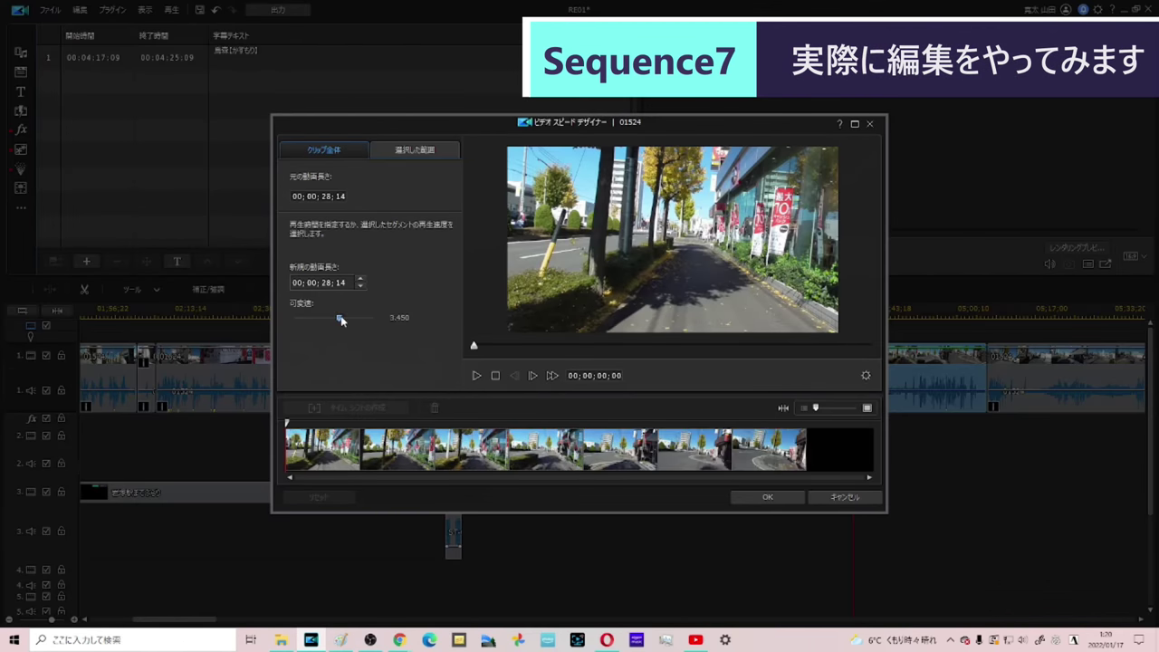
left_click_drag(334, 318, 344, 319)
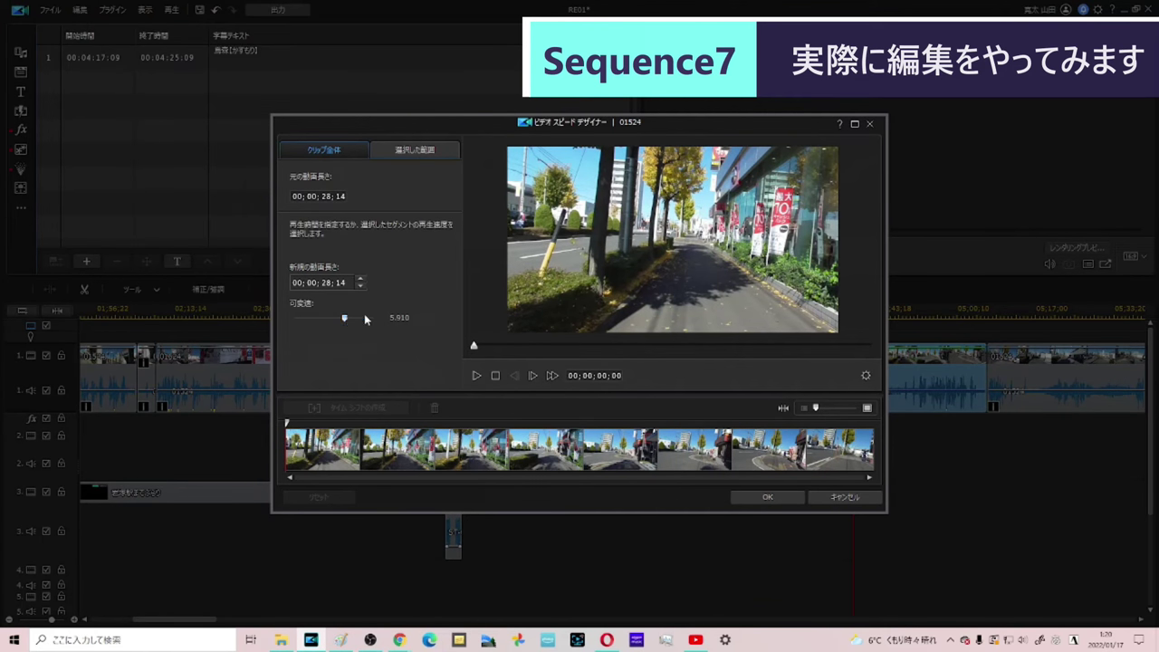
type("5")
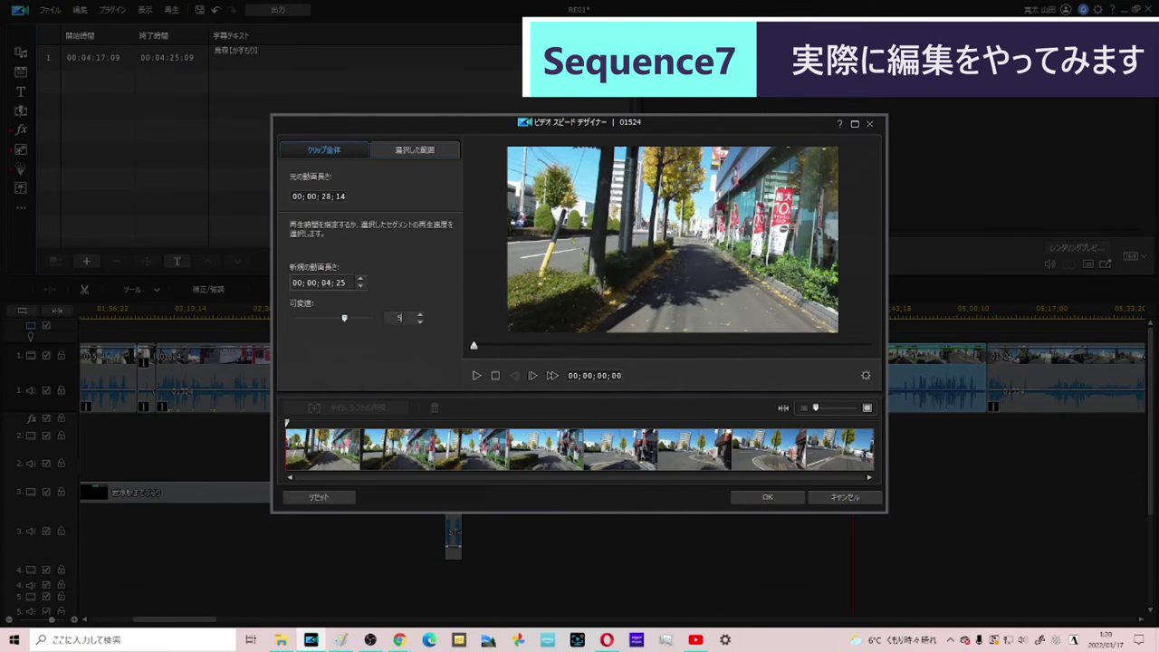
left_click(755, 490)
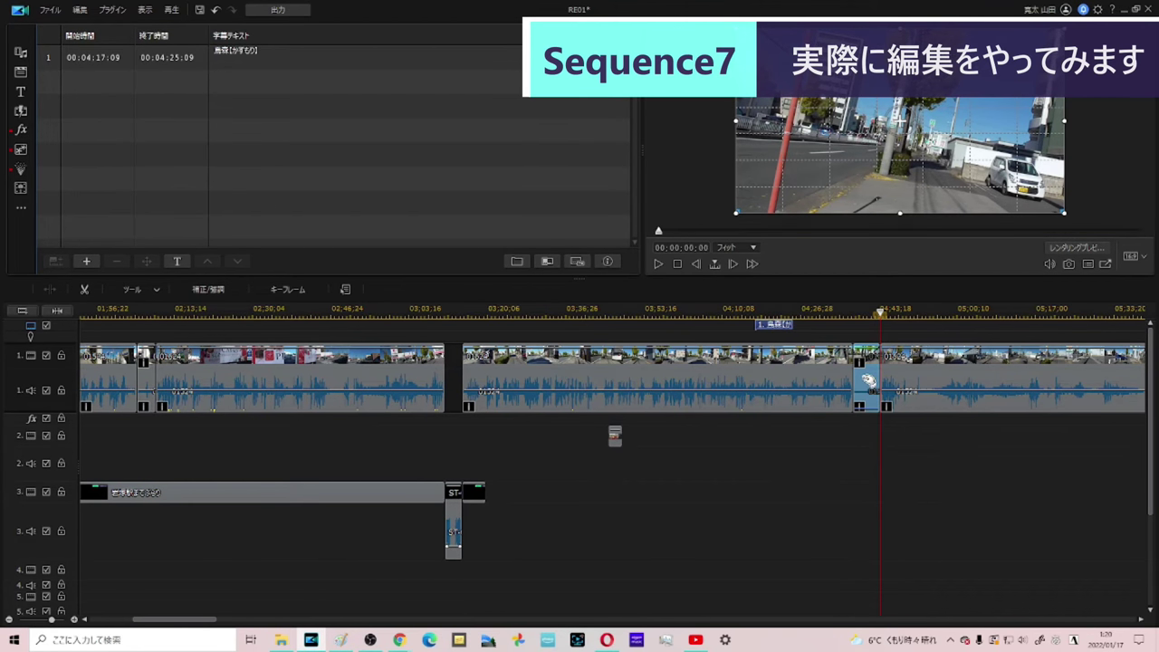
left_click(867, 380)
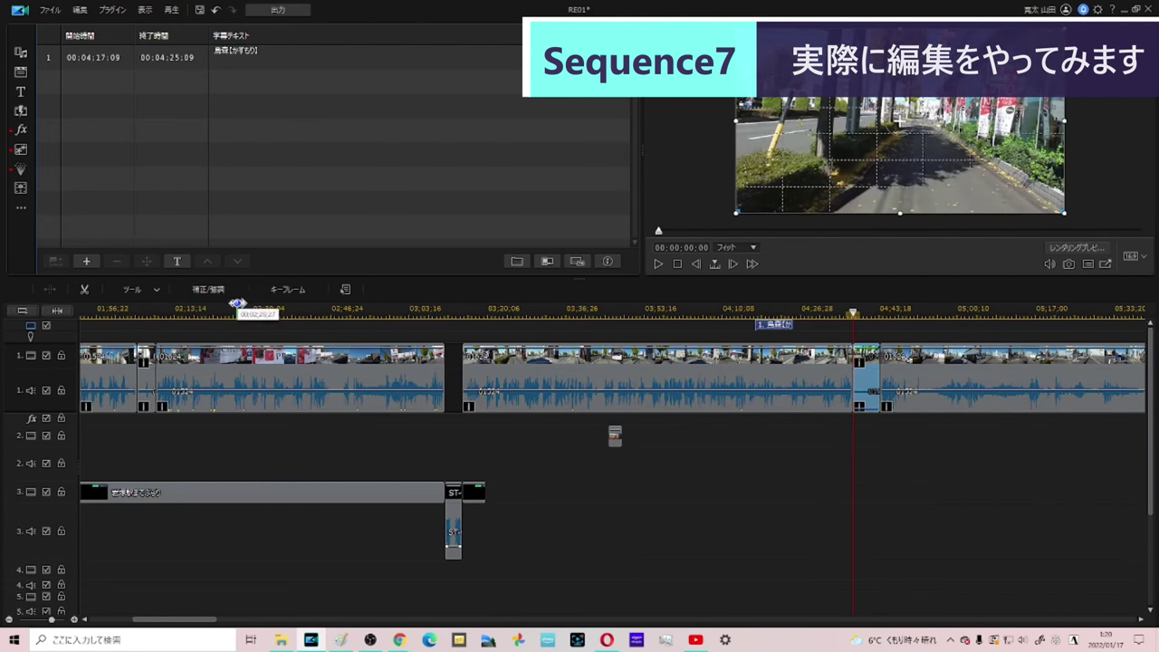
left_click(21, 92)
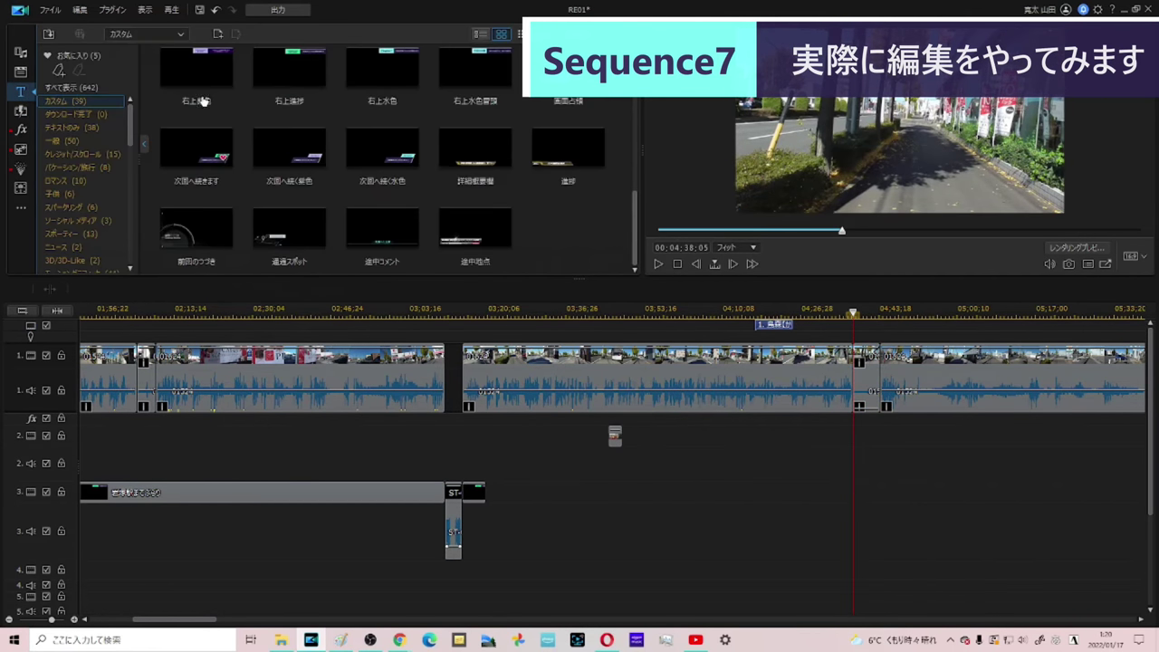
left_click(81, 102)
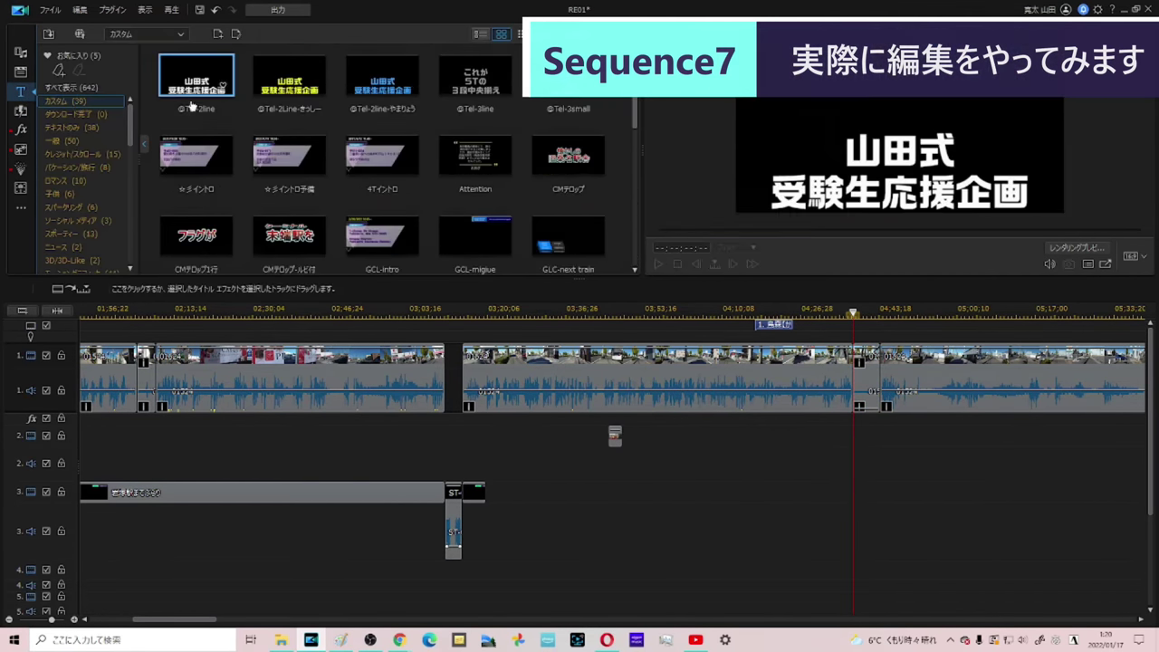
left_click_drag(856, 448, 876, 443)
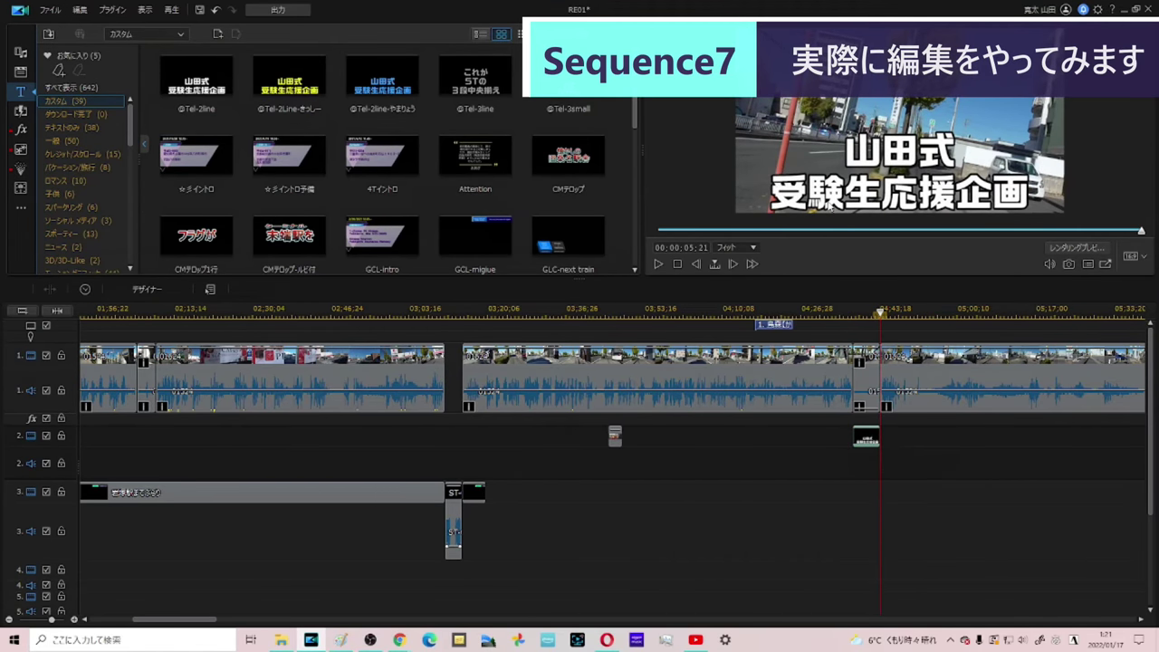
double_click(828, 205)
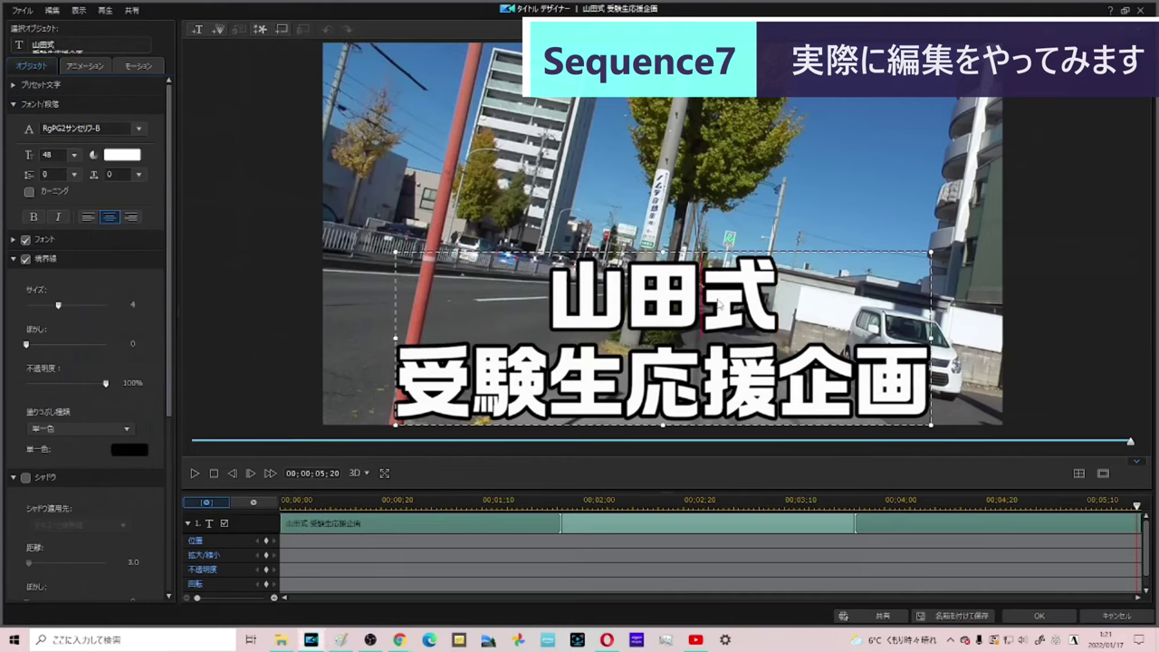
Step: Replace the title's text with the two lines 只今 and 通話中… and apply the change to the timeline
key("ctrl+a")
type("只今")
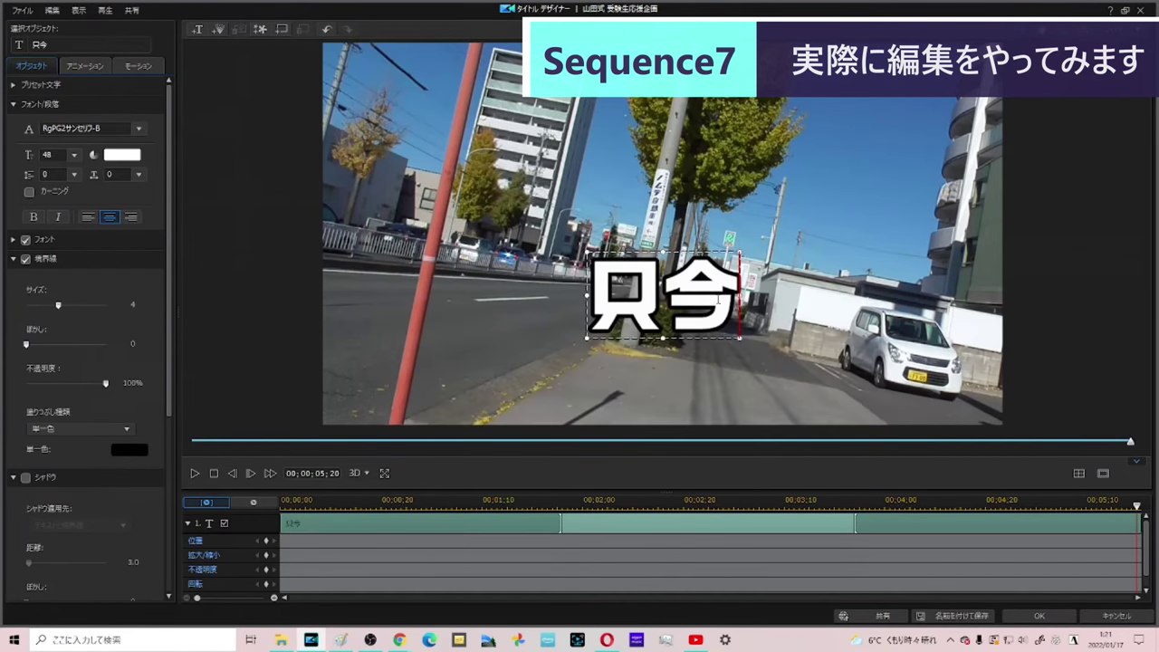
key("Return")
type("つうhわちゅう…")
key("Return")
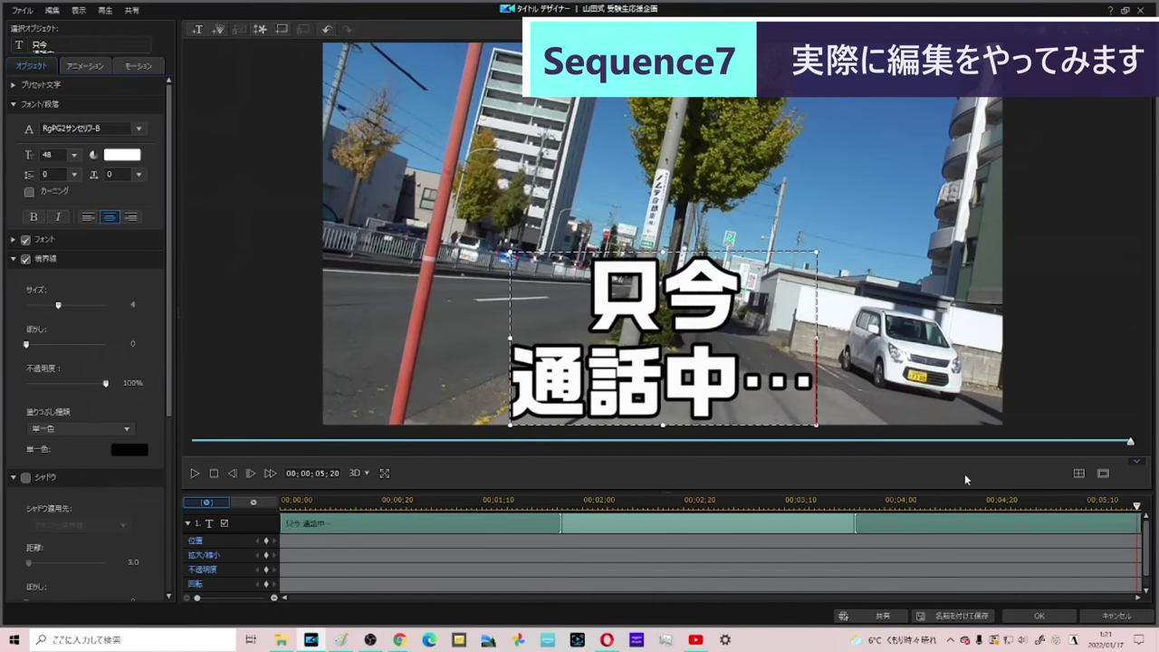
left_click(1039, 615)
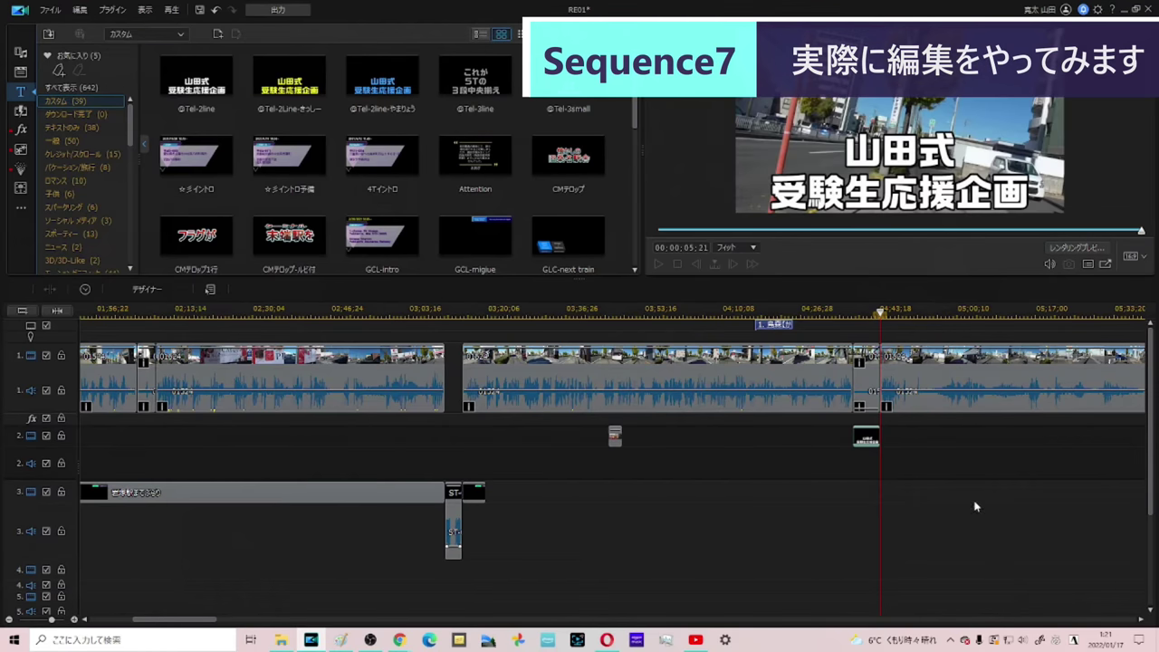
Step: Review the footage after the sped-up segment and split the track 1 clip at 00:04:50:10 and 00:05:09:10
key("space")
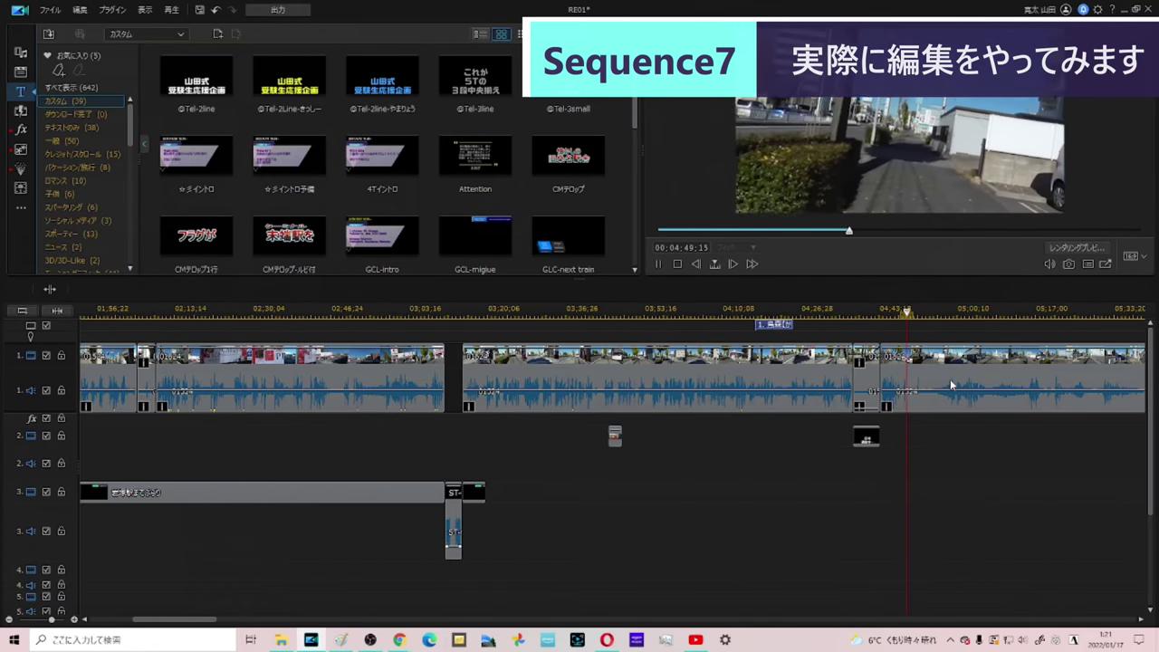
key("space")
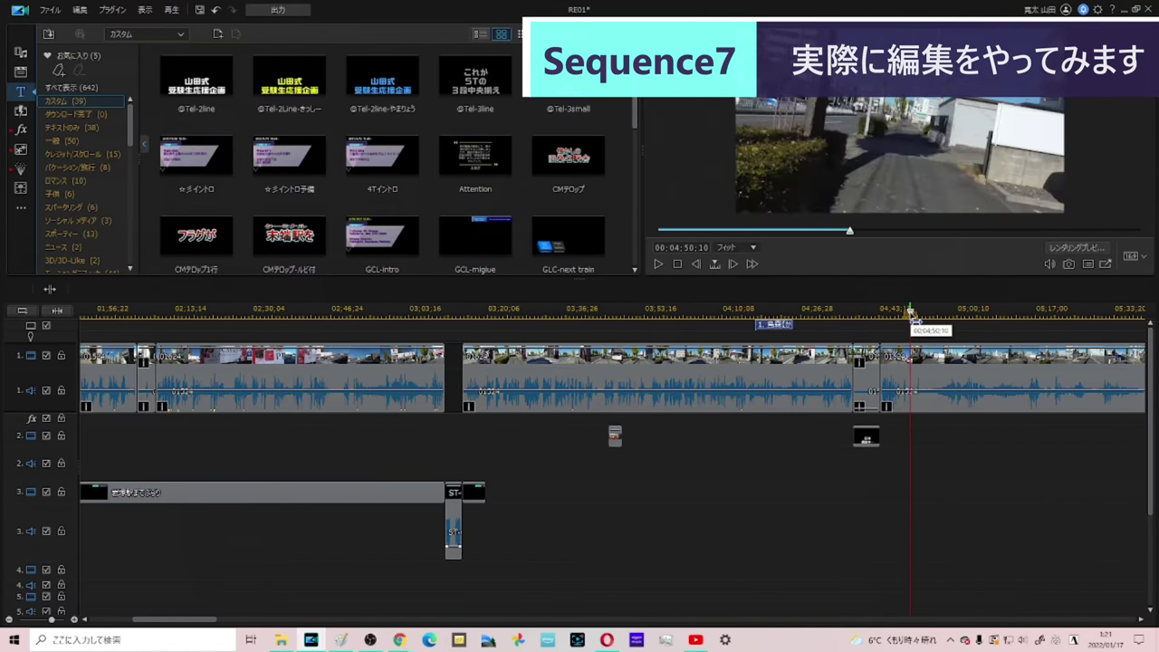
key("ctrl+t")
left_click(970, 311)
key("space")
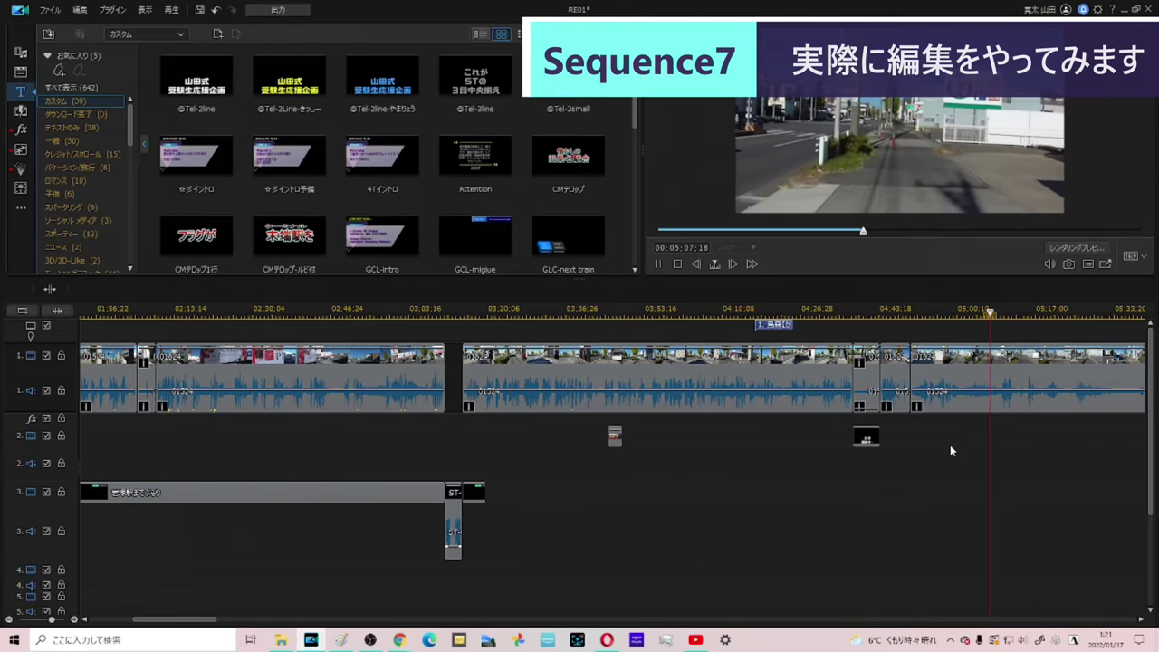
key("space")
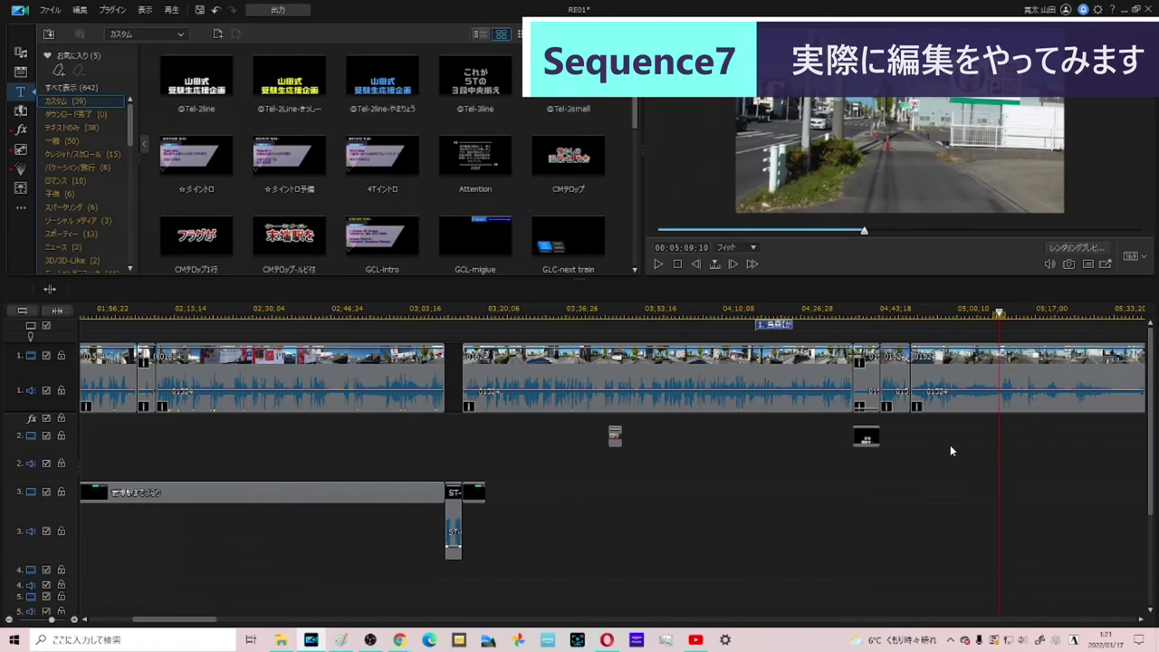
key("ctrl+t")
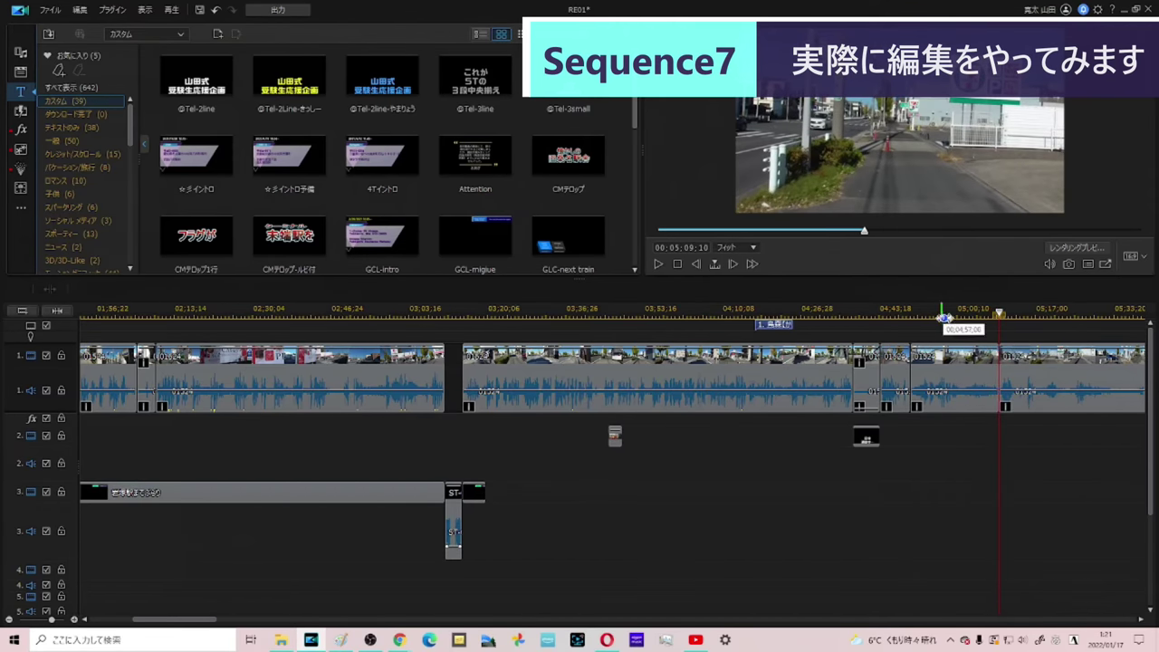
Step: Split the track 1 clip at 00:04:59:05 and remove the part from there to 00:05:09:10, closing the gap
left_click(958, 313)
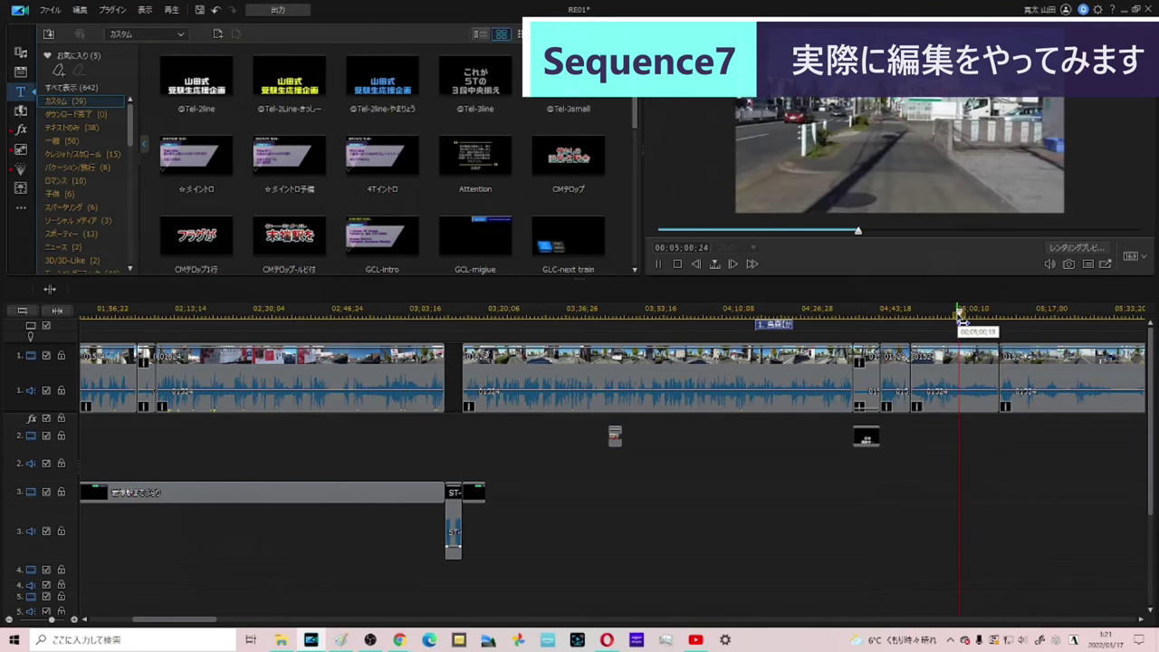
left_click(945, 313)
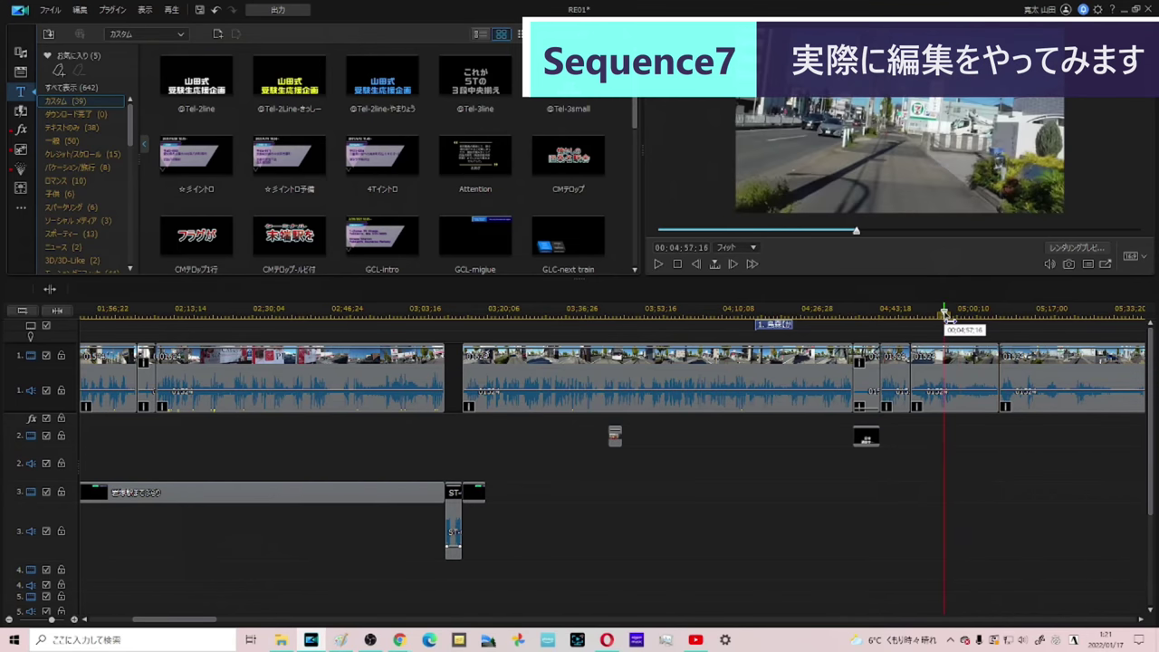
key("space")
left_click(977, 380)
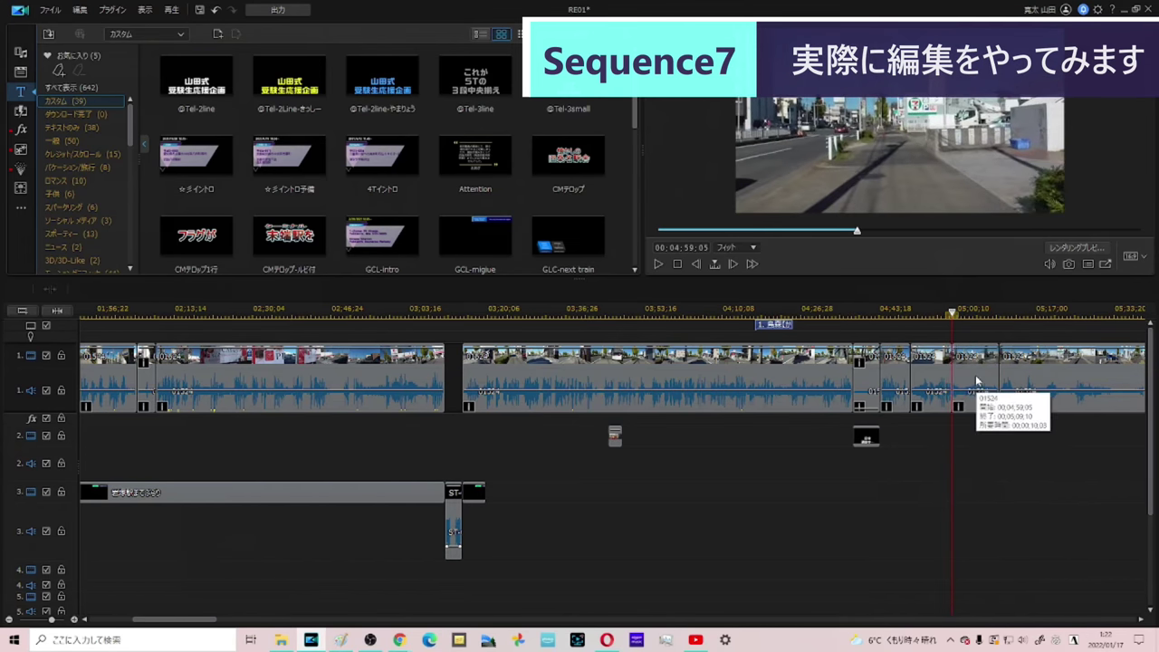
Step: Play on from the new cut and split the track 1 clip at 00:05:03:08
key("space")
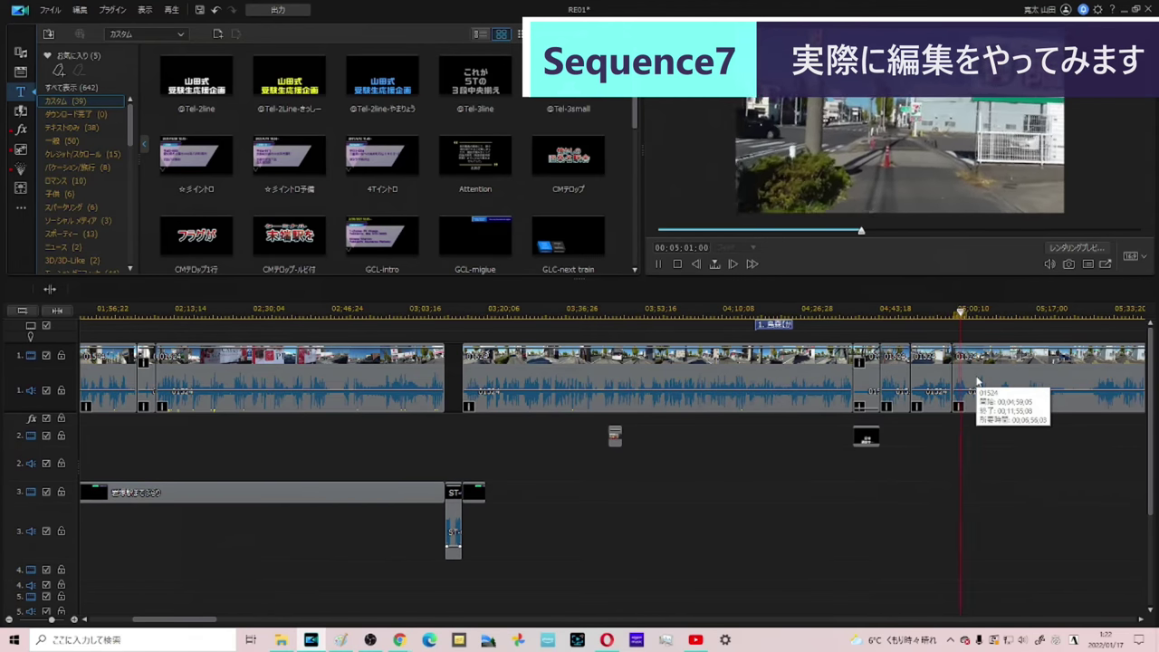
key("space")
key("ctrl+t")
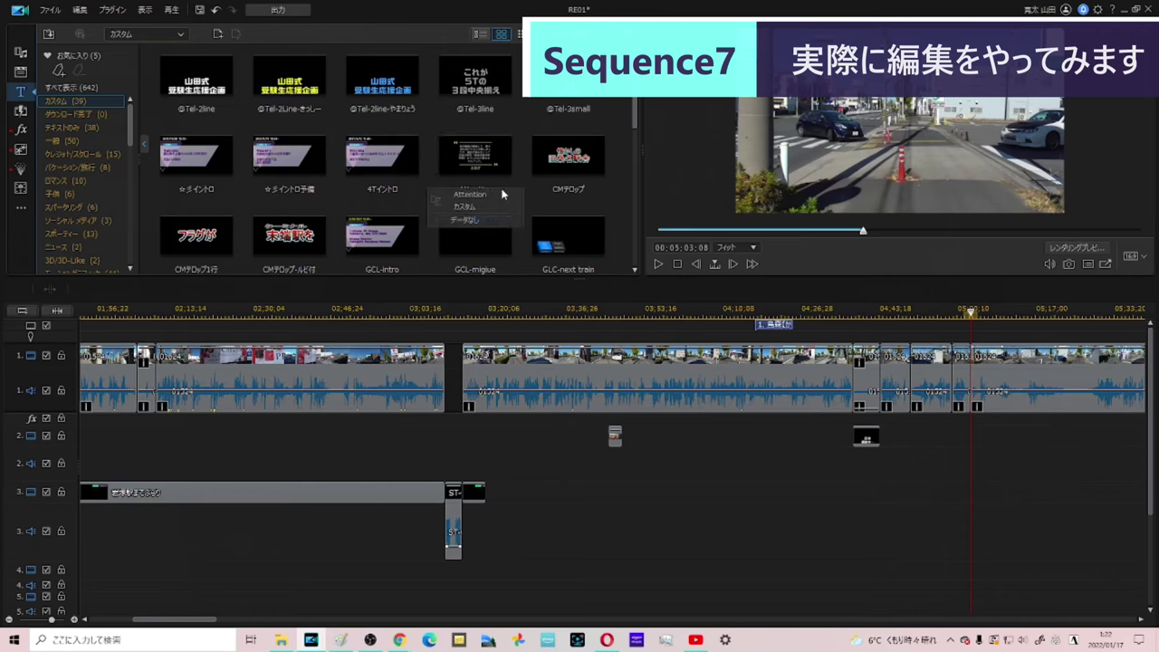
Step: Insert the ST-Catch-Walking clip at 00:05:03:08, shifting all clips, and move it down to track 3
scroll(500, 186, "down", 6)
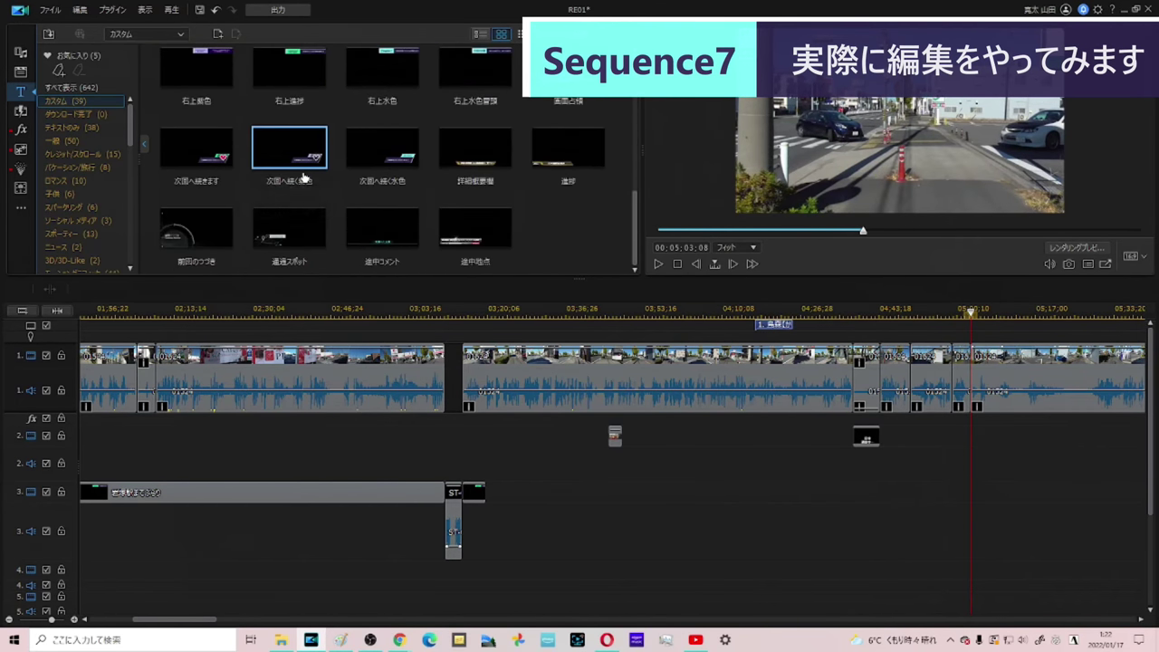
left_click(20, 52)
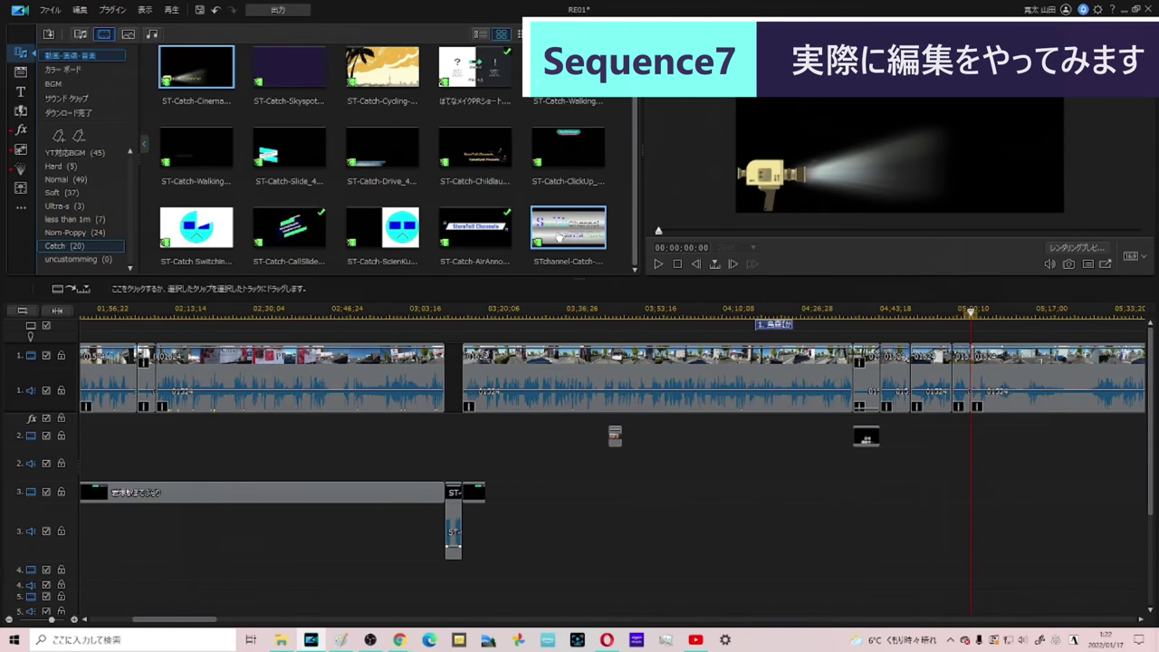
scroll(522, 236, "up", 1)
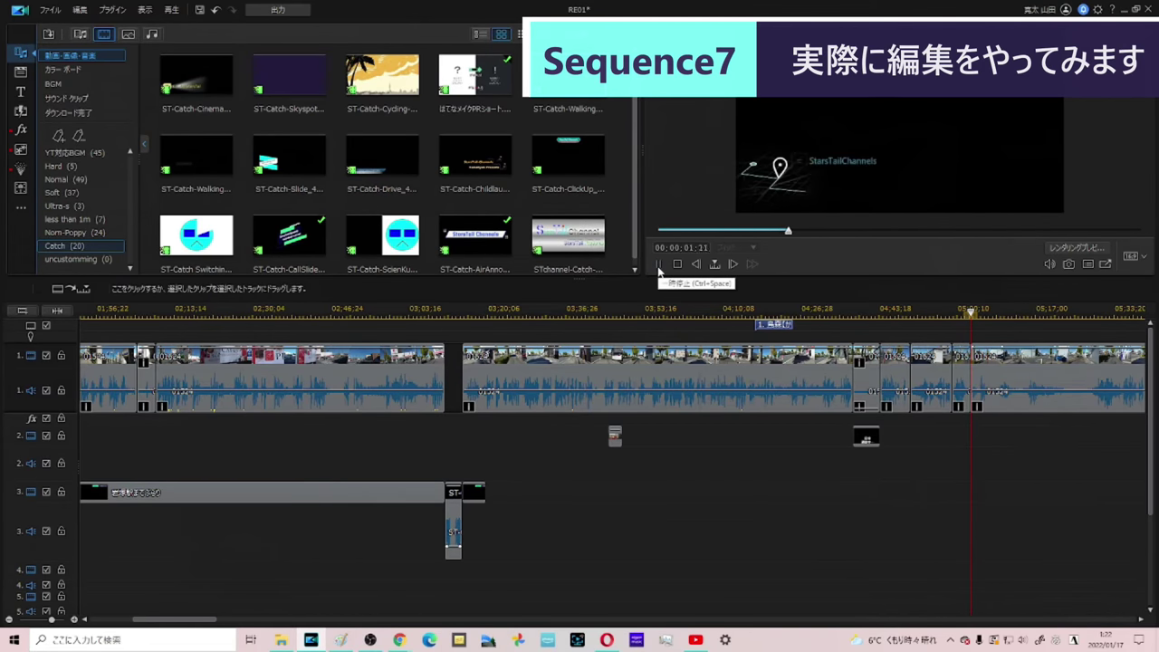
left_click_drag(567, 118, 971, 388)
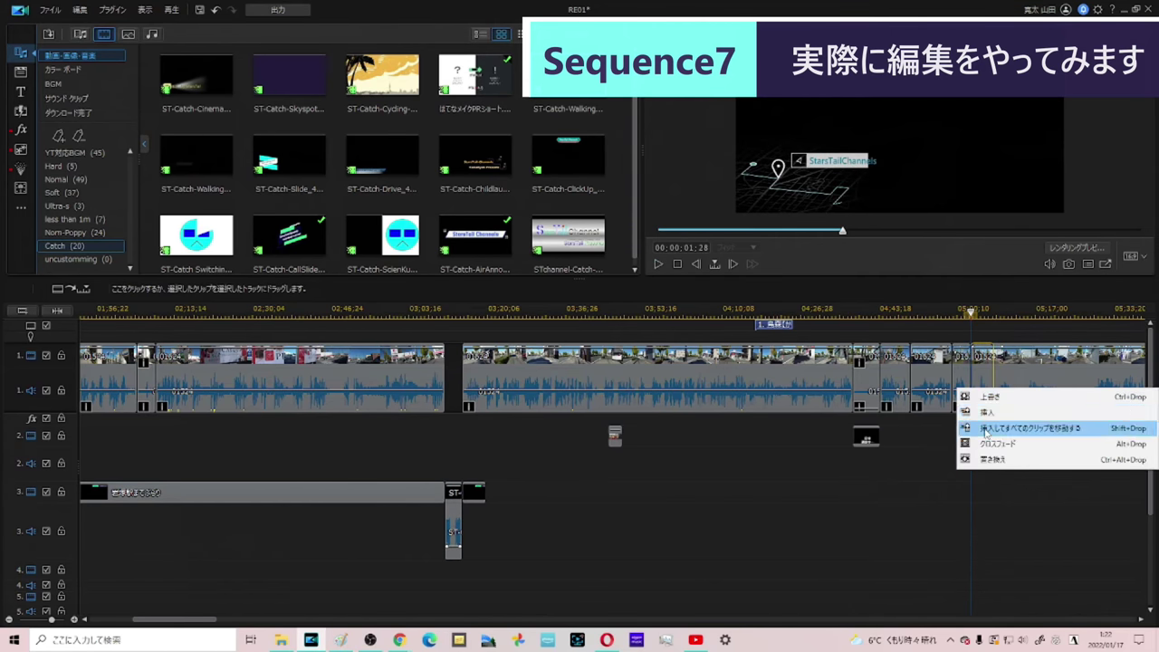
left_click(978, 423)
left_click_drag(667, 368, 659, 511)
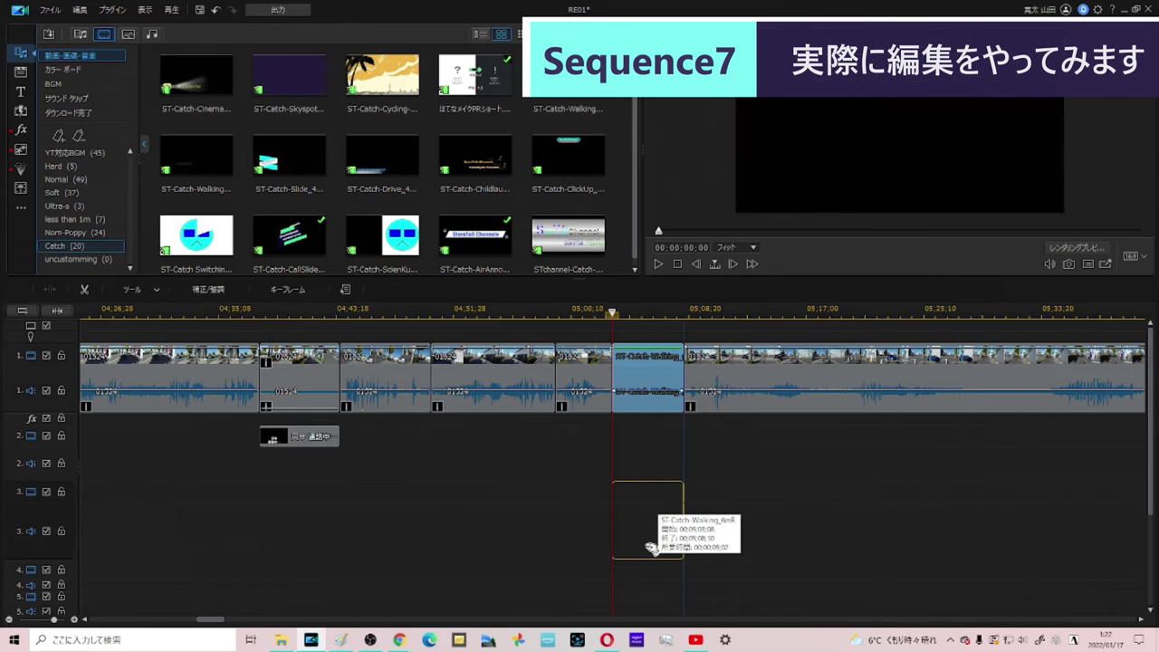
left_click_drag(649, 550, 648, 550)
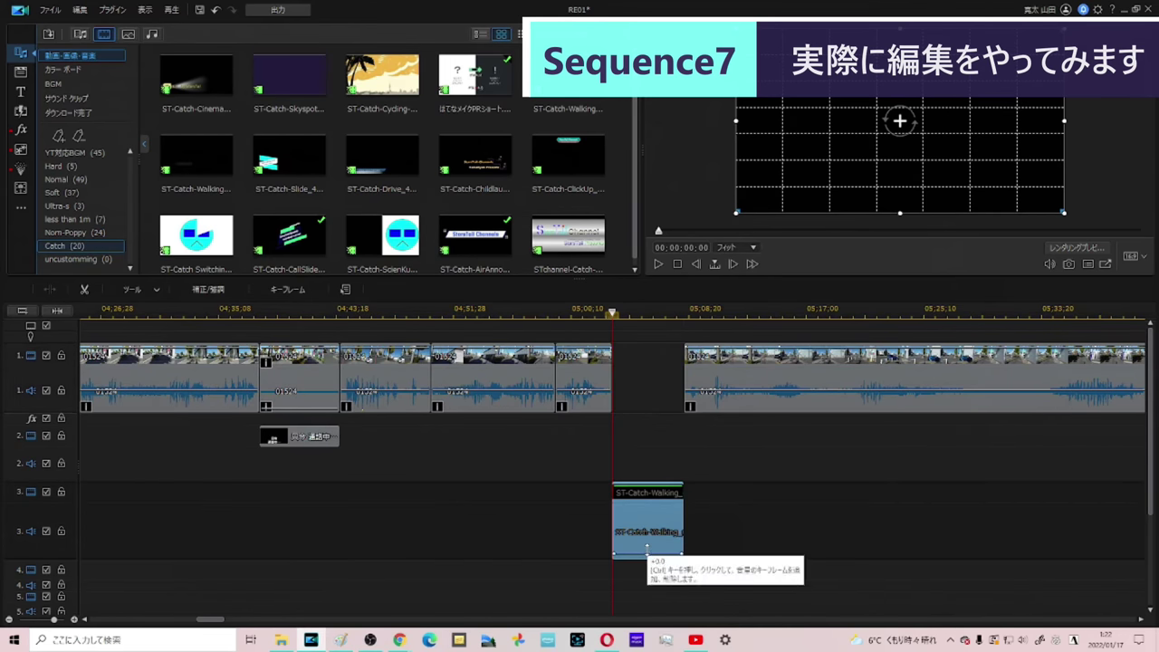
Step: Split the track 1 clip after the catch at about 00:05:48 and delete the part before the split, closing the gap
left_click(781, 382)
scroll(851, 391, "down", 3)
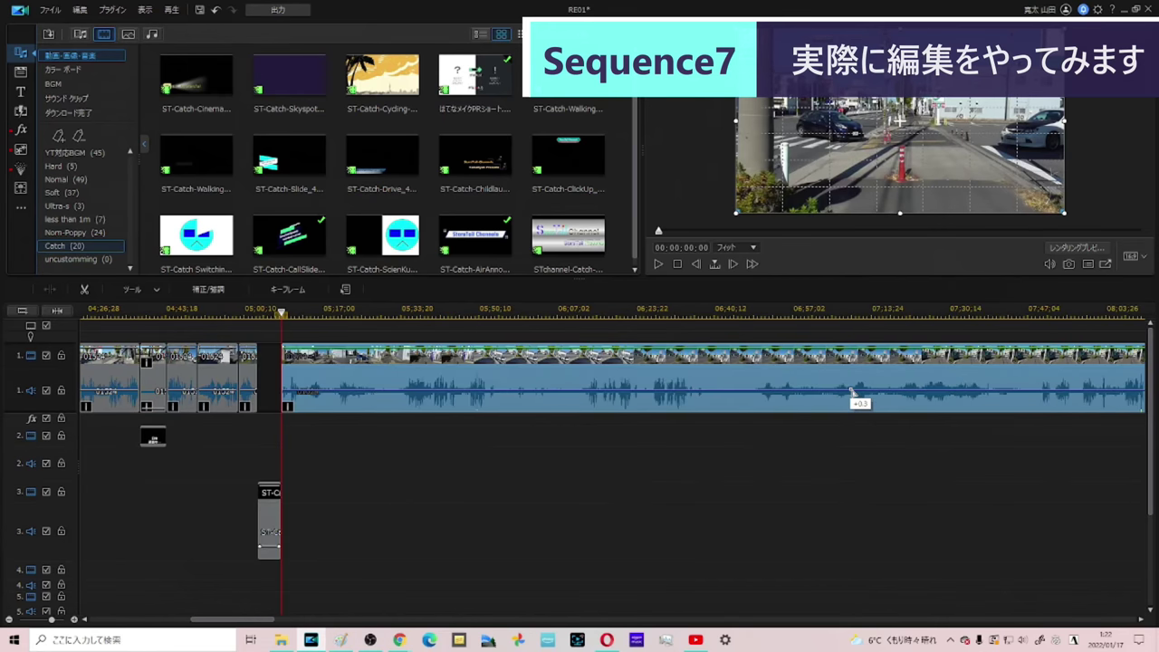
left_click(471, 317)
key("space")
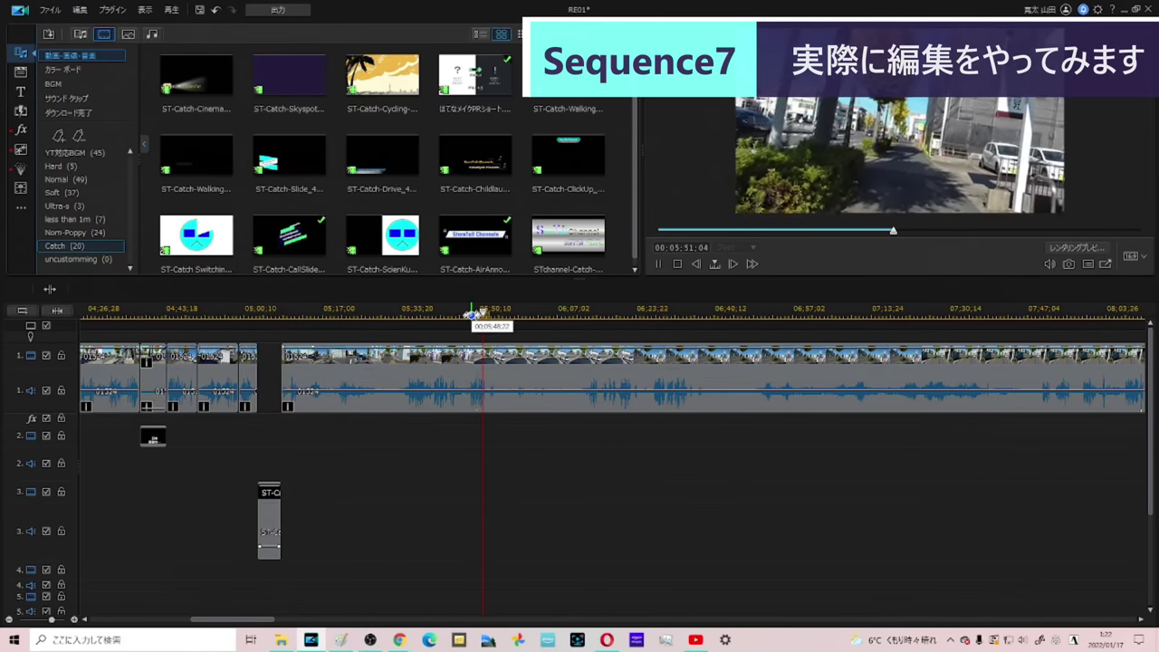
key("space")
left_click(468, 315)
key("ctrl+t")
left_click(446, 374)
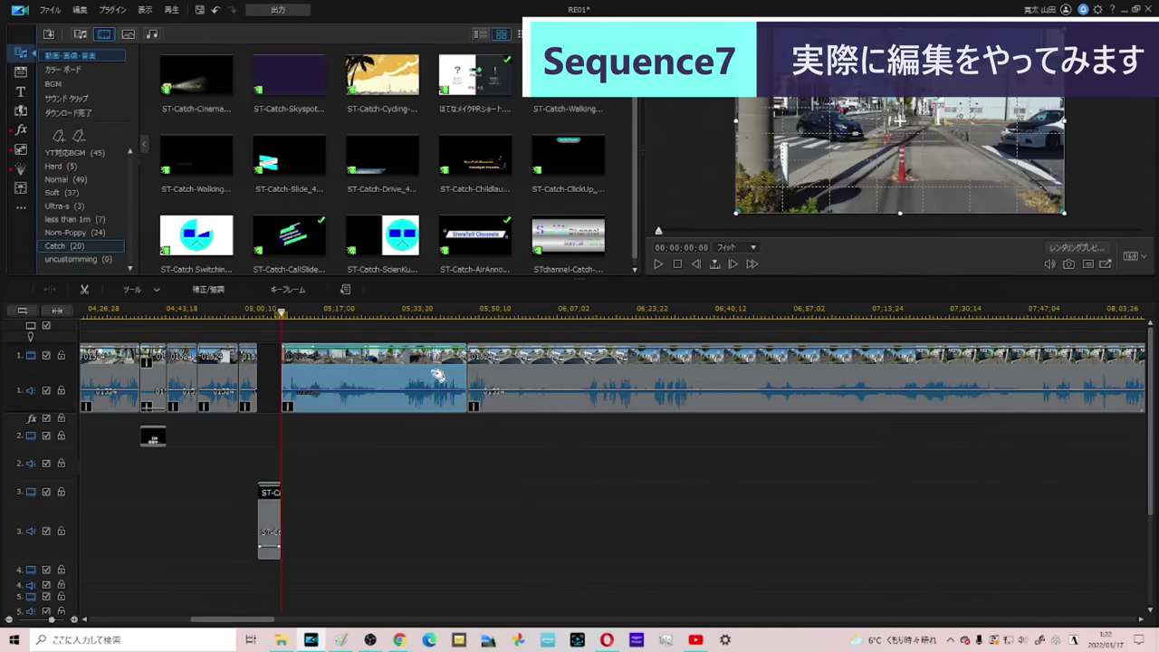
key("Delete")
Step: Split the track 1 clip at 00:05:12:21 and 00:05:33:14 and remove the segment between the cuts, closing the gap
key("space")
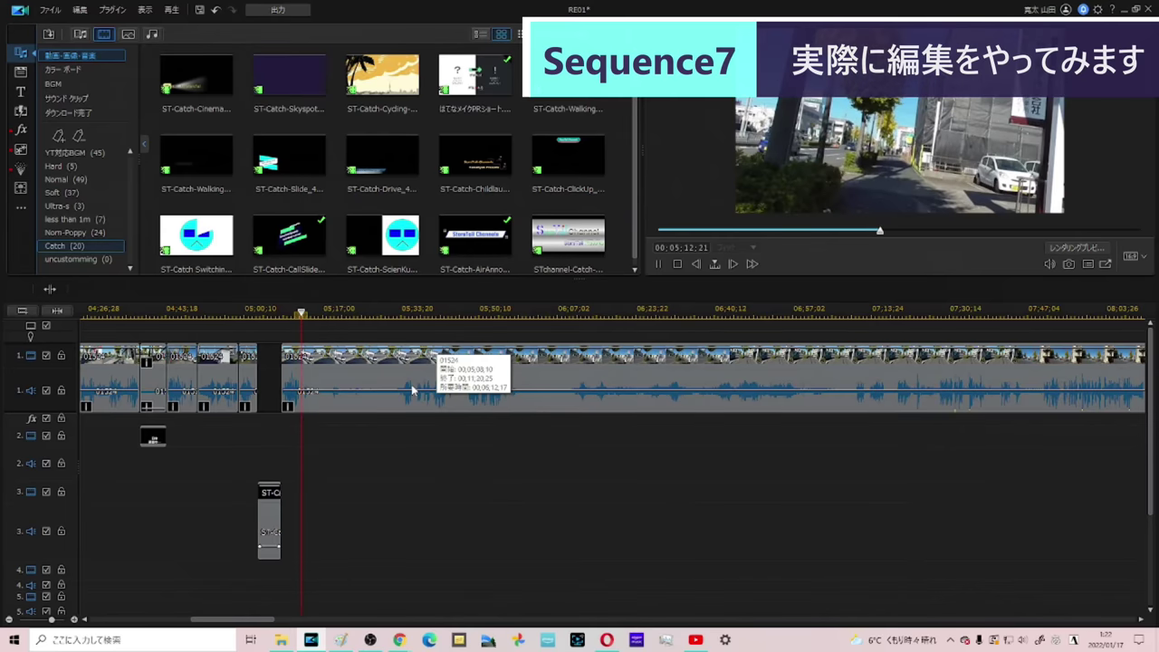
left_click(395, 312)
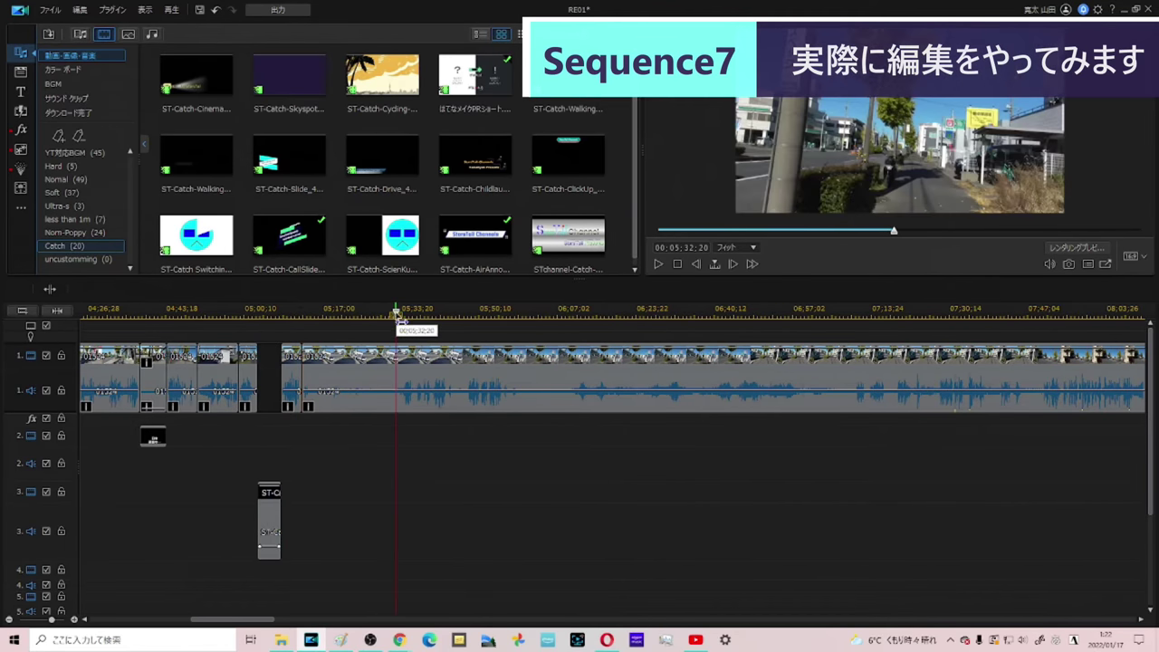
key("space")
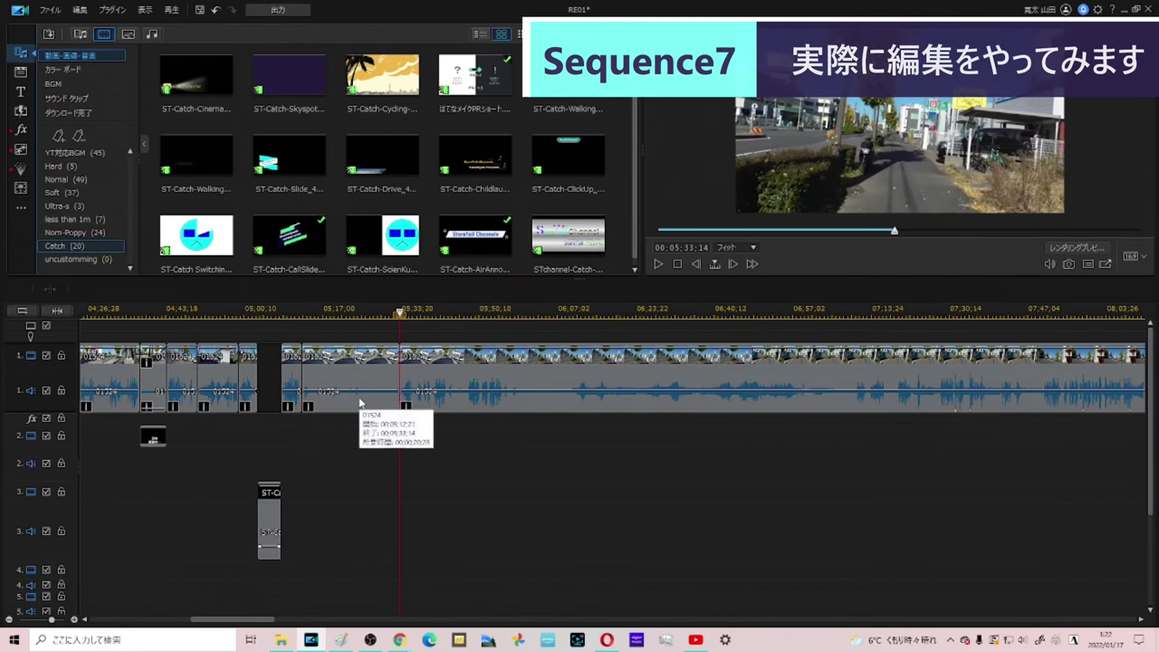
left_click(362, 399)
Step: Review the footage up to 00:05:32:01, switch to the YouTube search results in Chrome, and open ST039'1 from the 【☆彡039まとめ】 playlist
key("space")
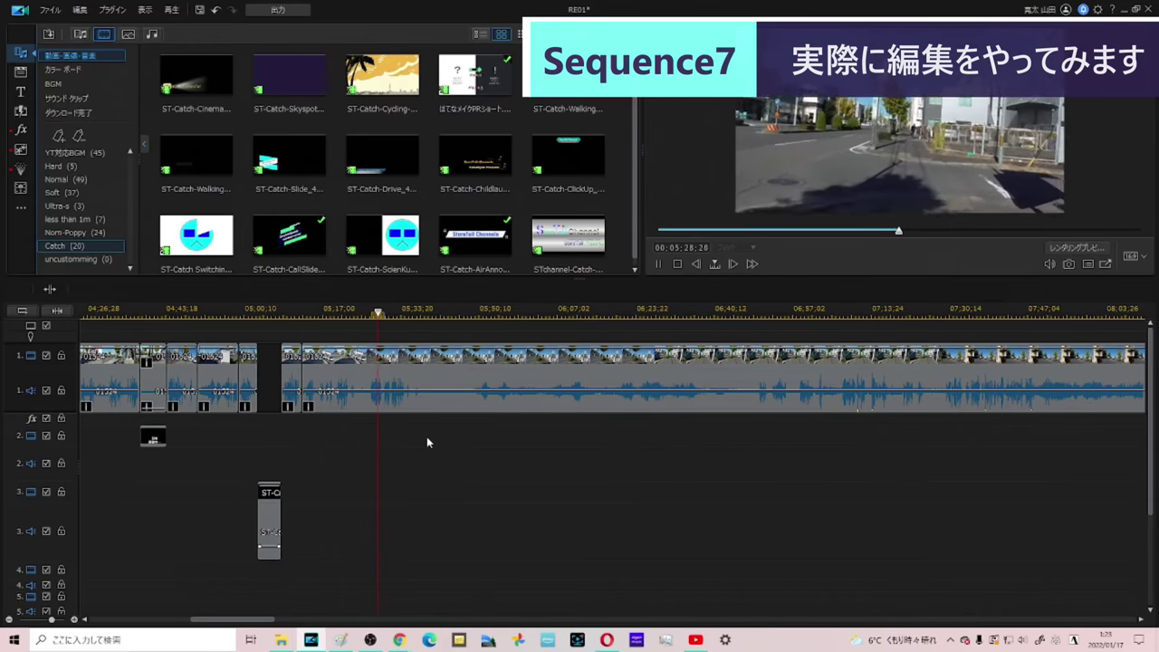
key("space")
mouse_move(392, 647)
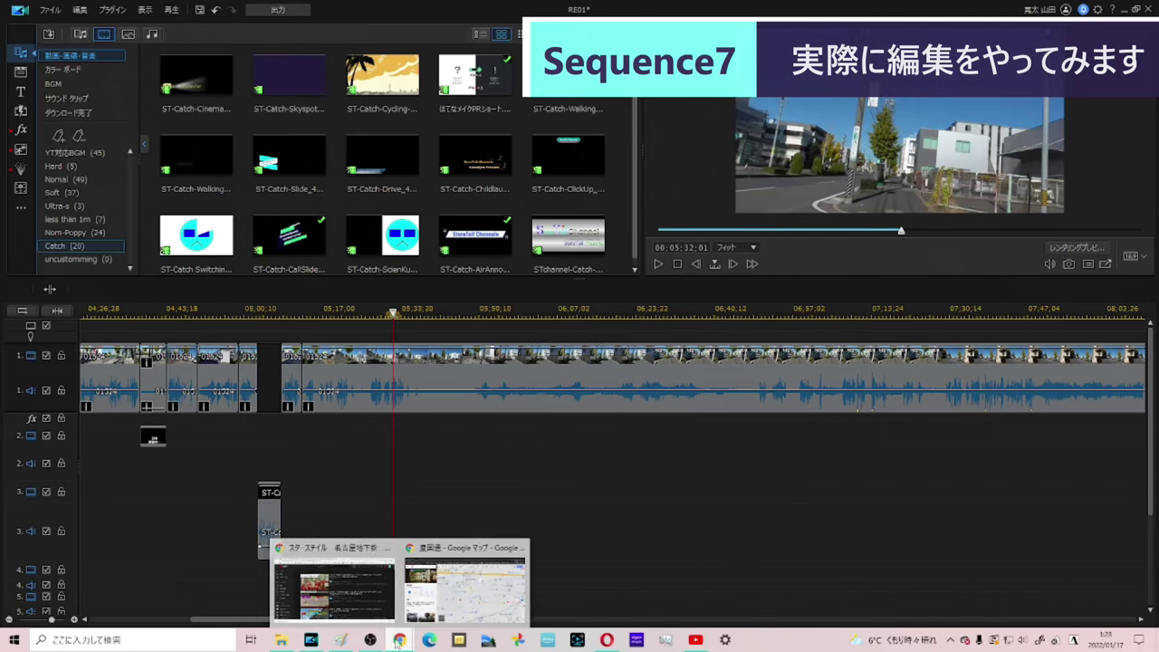
left_click(376, 596)
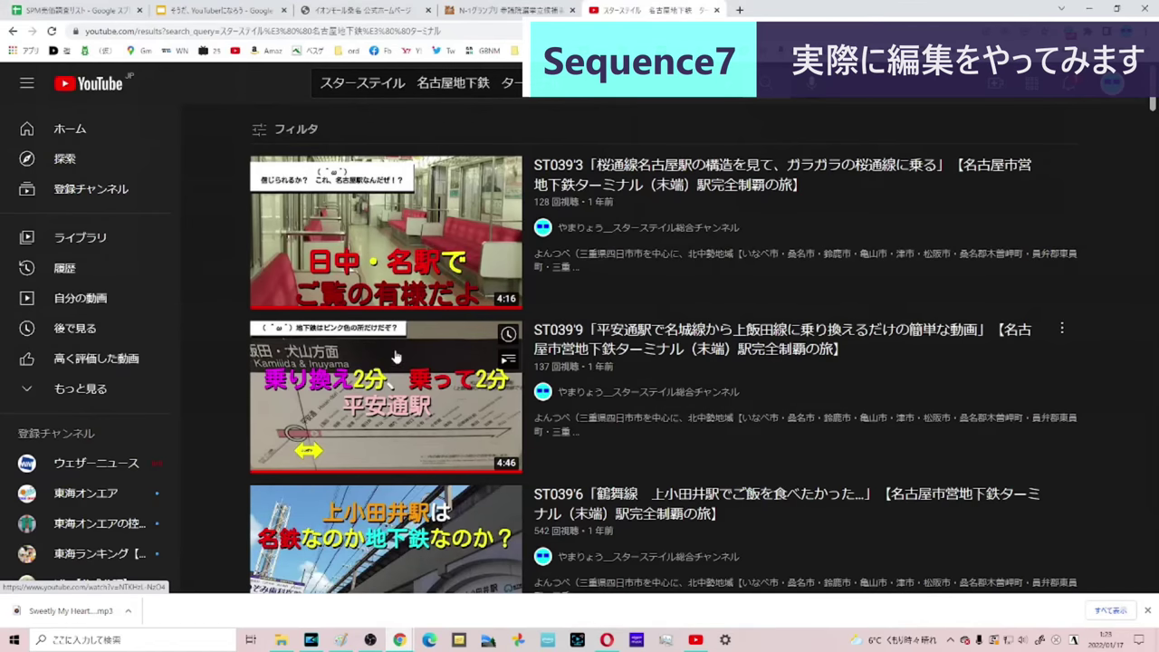
scroll(394, 356, "down", 6)
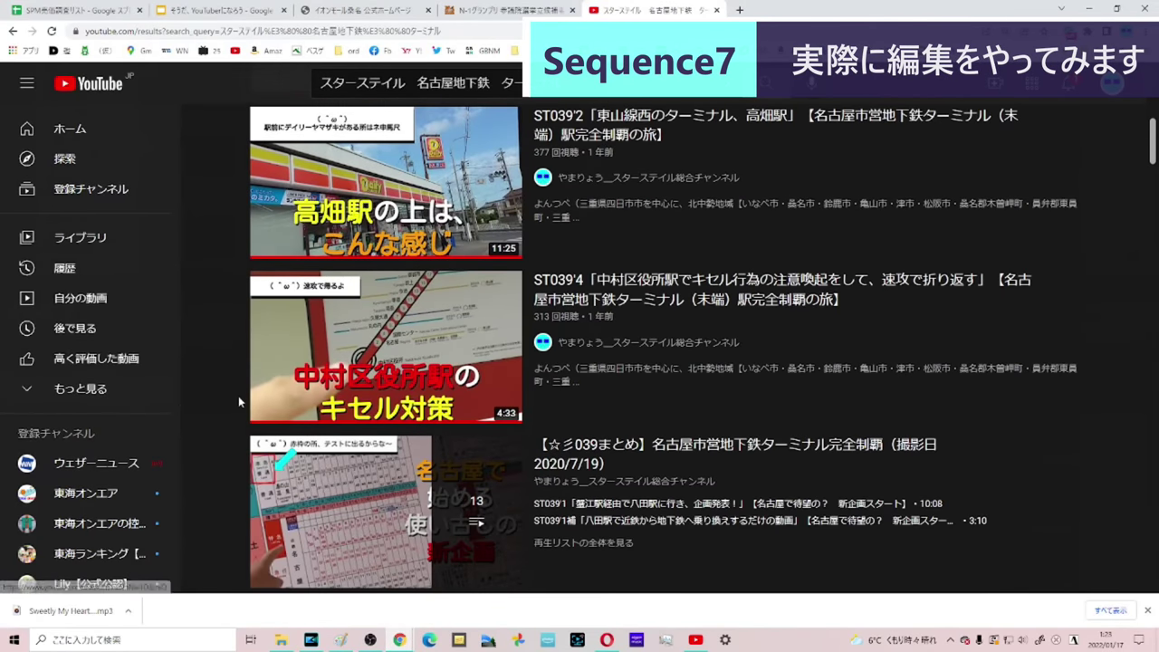
scroll(362, 396, "down", 1)
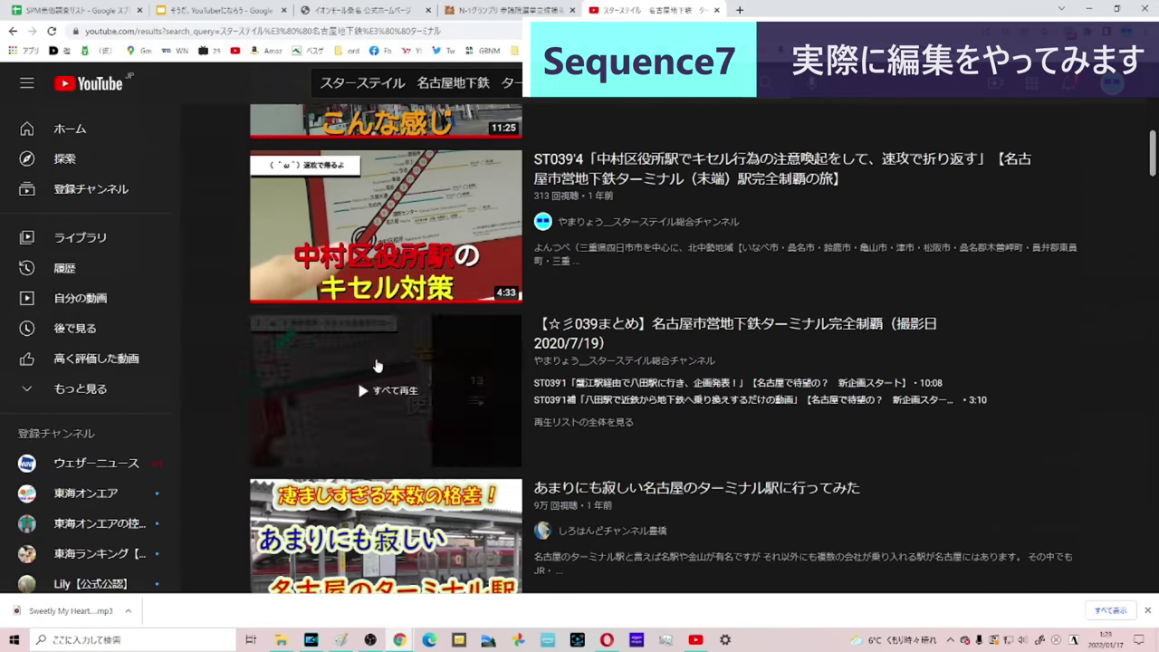
left_click(590, 335, "ctrl+shift")
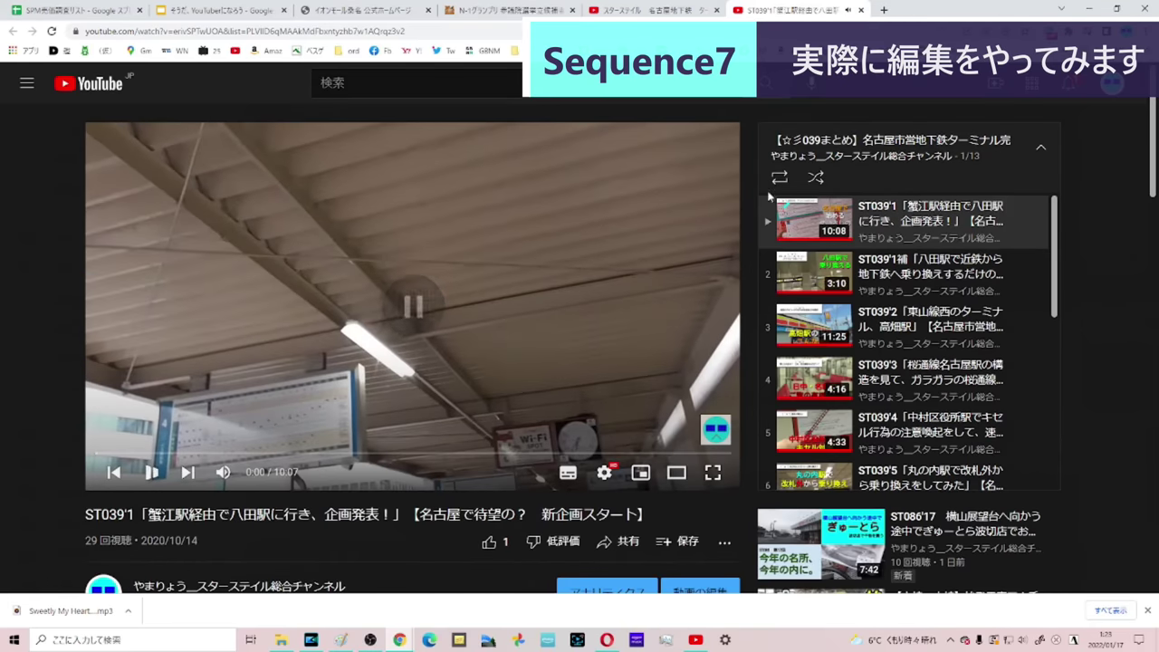
Step: Collapse the playlist beside the ST039'1 video and look over the video's full watch page
left_click(1039, 148)
left_click(920, 159)
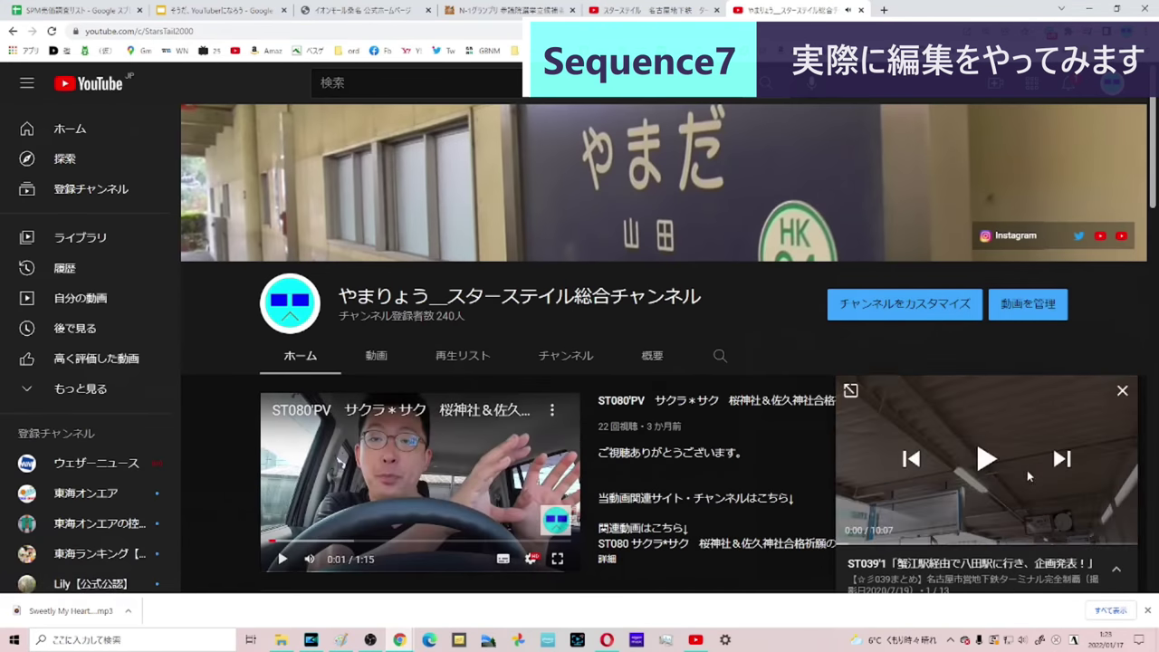
scroll(1025, 469, "down", 2)
left_click(1085, 566)
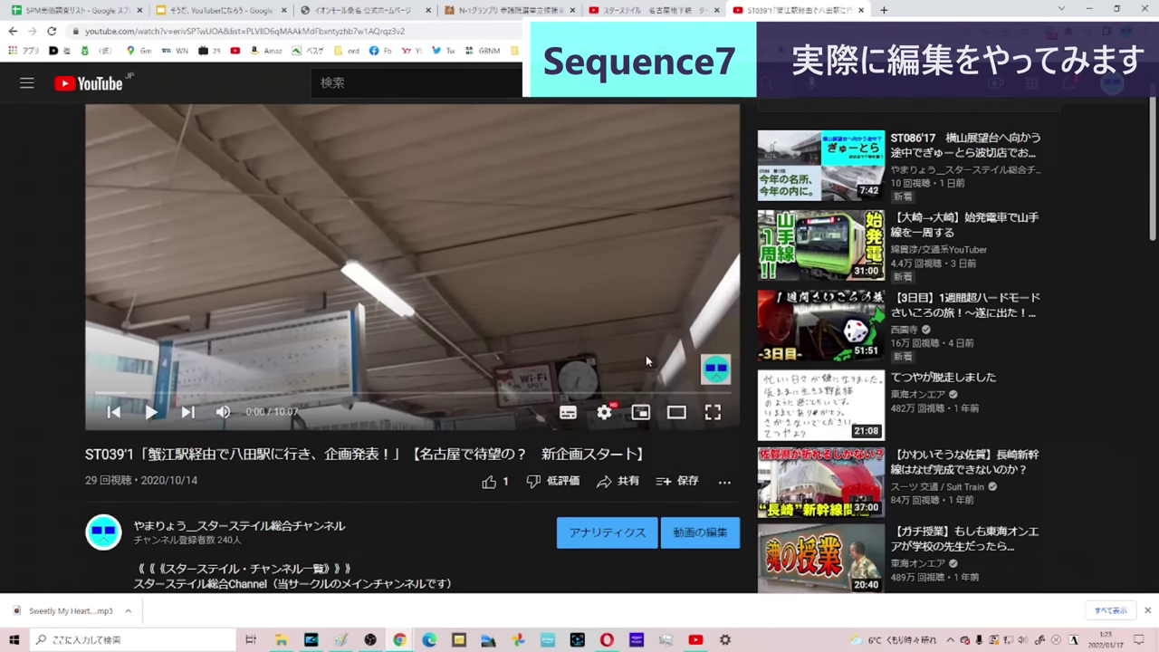
scroll(552, 317, "down", 3)
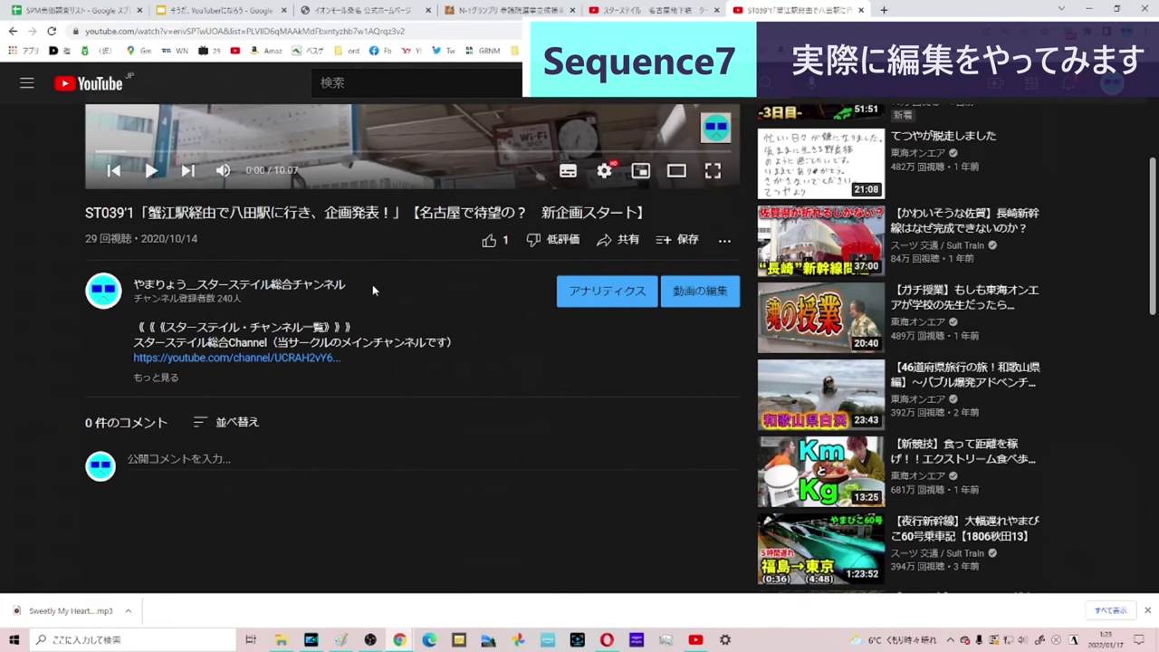
scroll(354, 285, "up", 3)
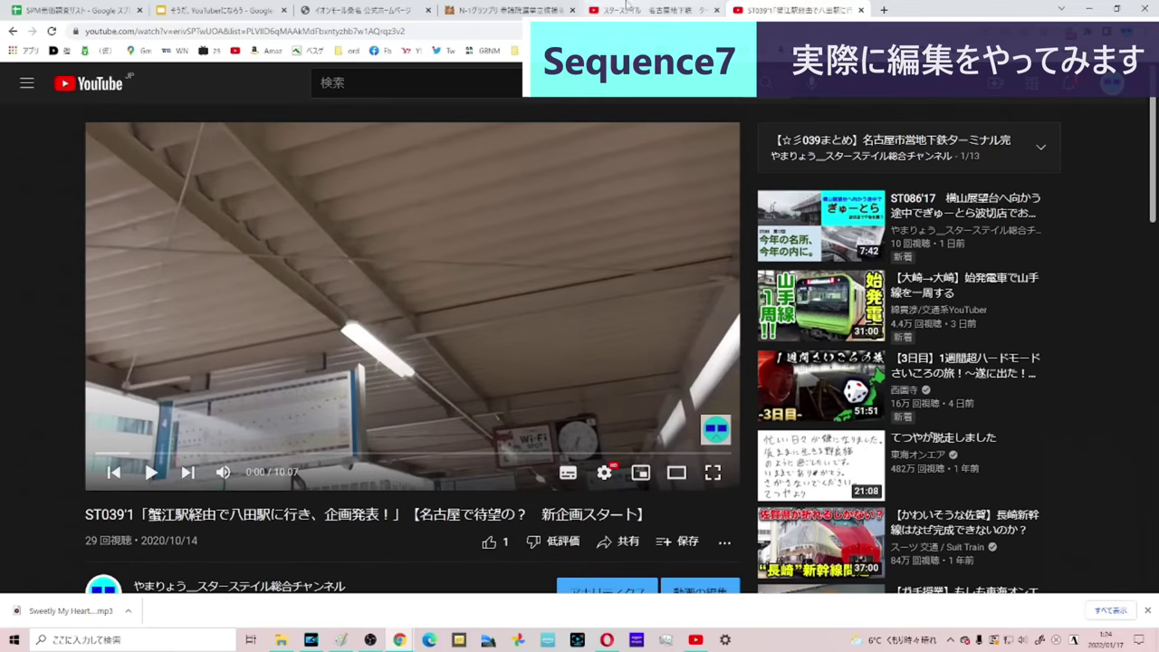
Step: Search YouTube for 今年の名所、今年の内に and look through the results for the ST086 series' first video
left_click(650, 10)
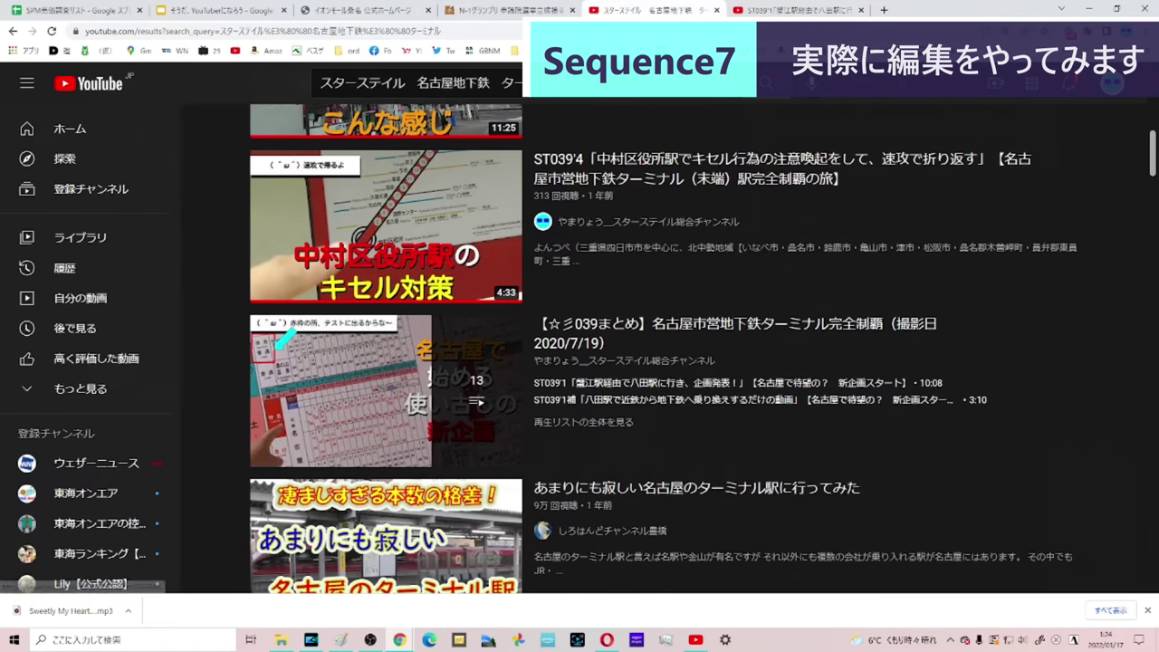
left_click(403, 82)
key("ctrl+a")
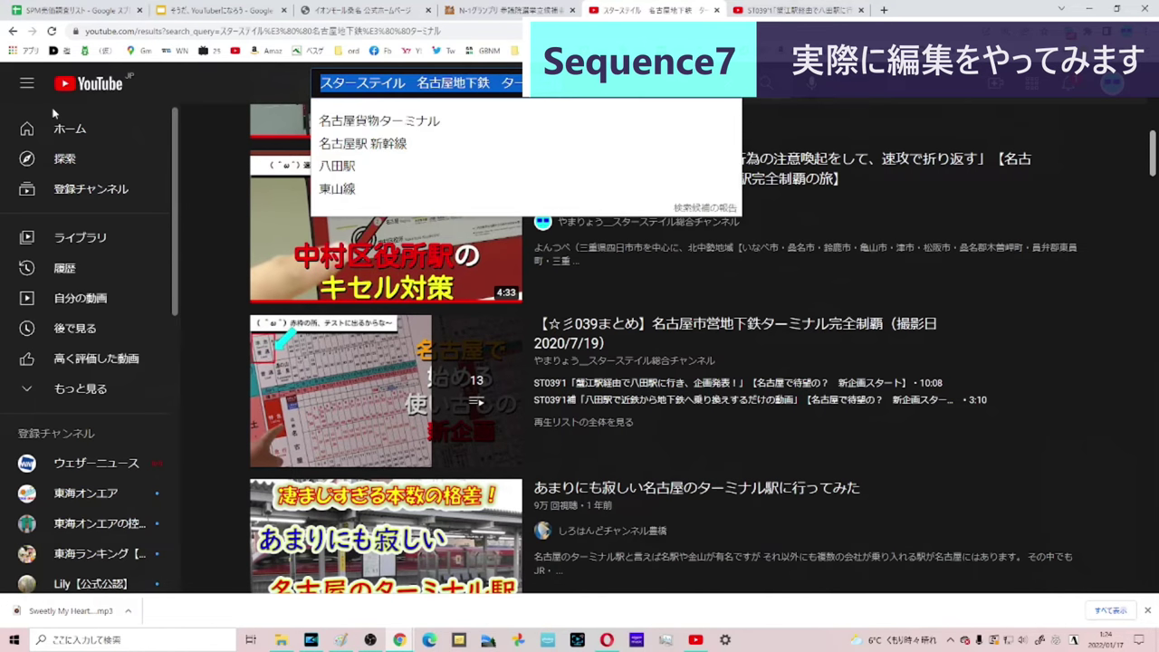
type("ことしのめい")
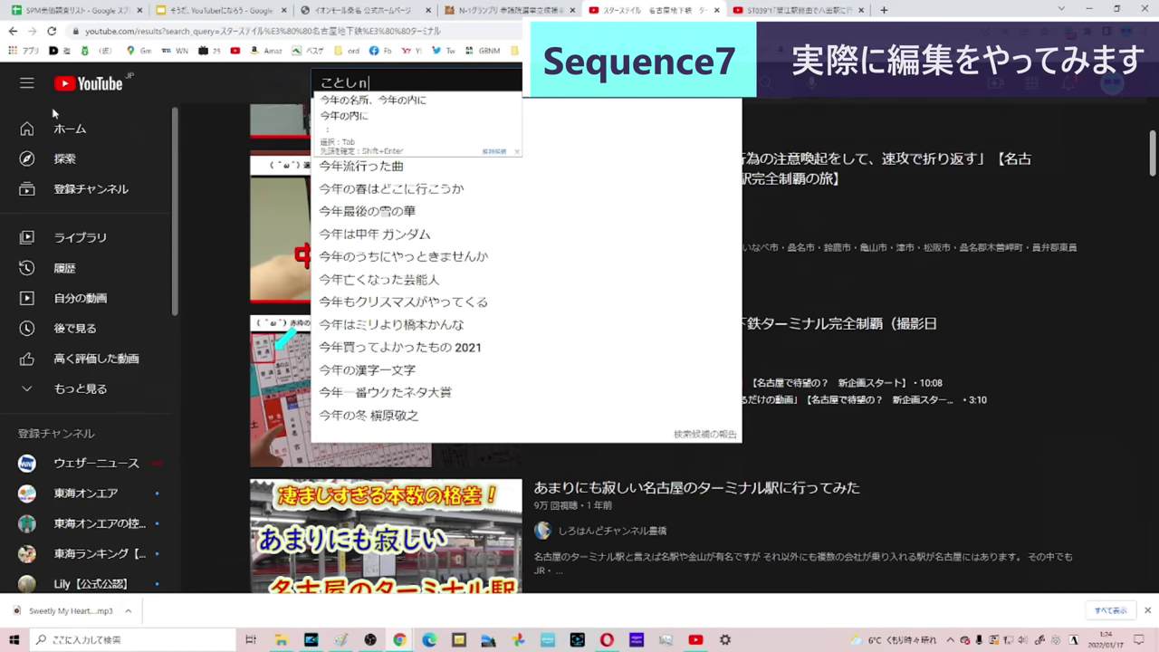
key("Tab")
key("Return")
type("、ことしの")
key("Tab")
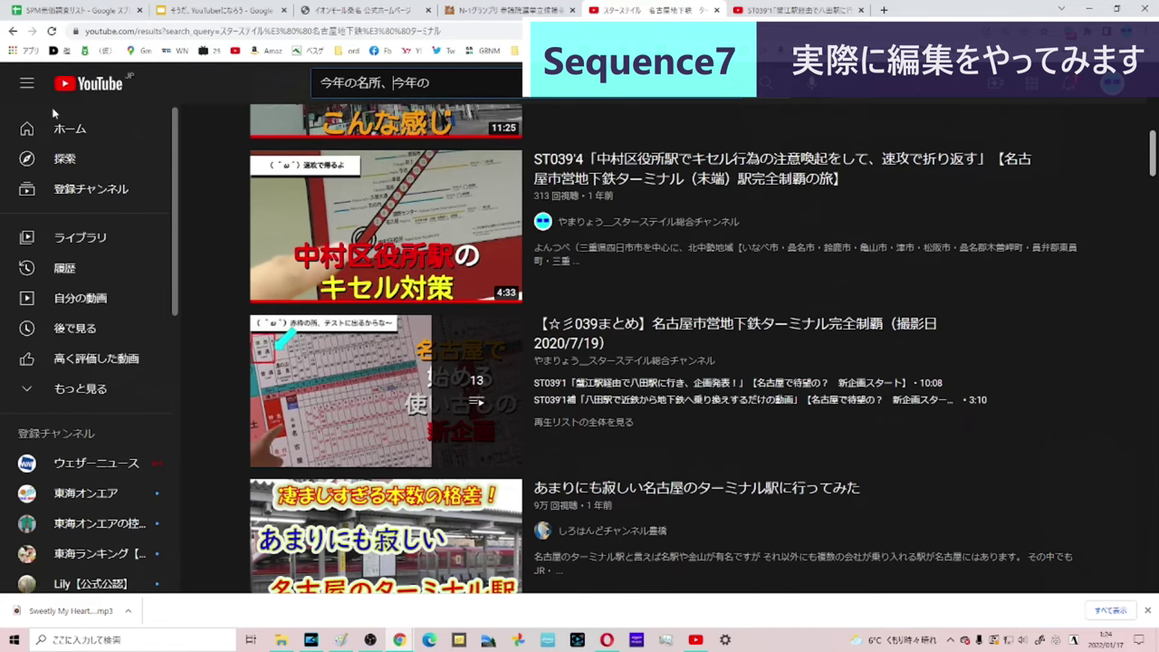
key("Return")
key("Return")
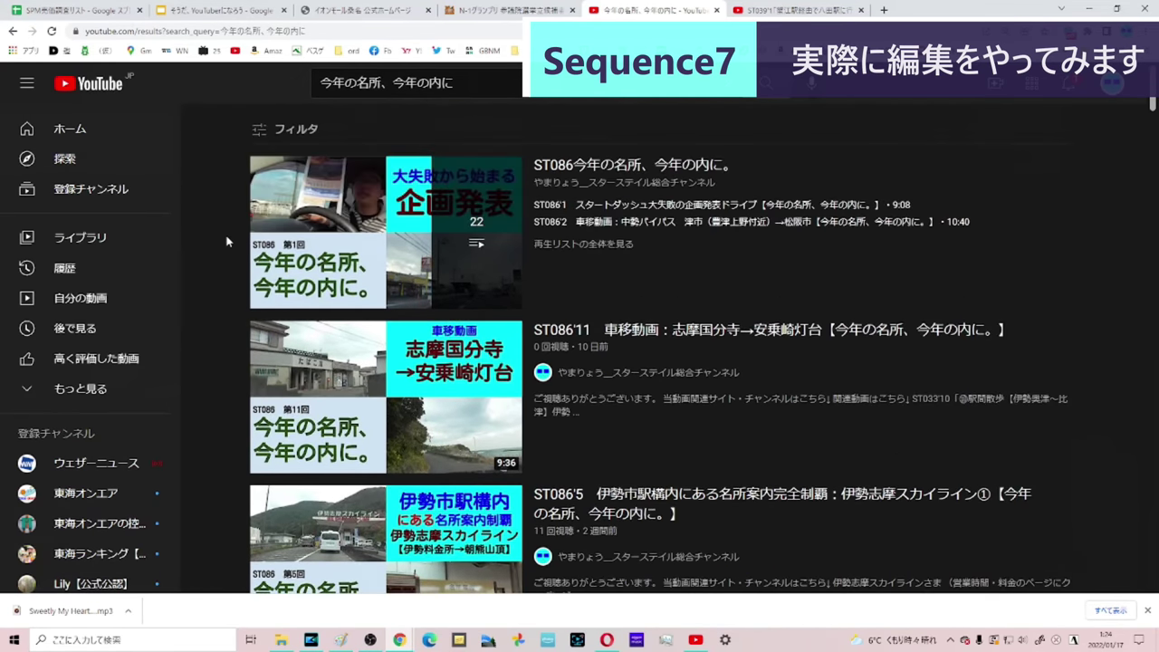
scroll(228, 241, "down", 2)
scroll(228, 241, "down", 6)
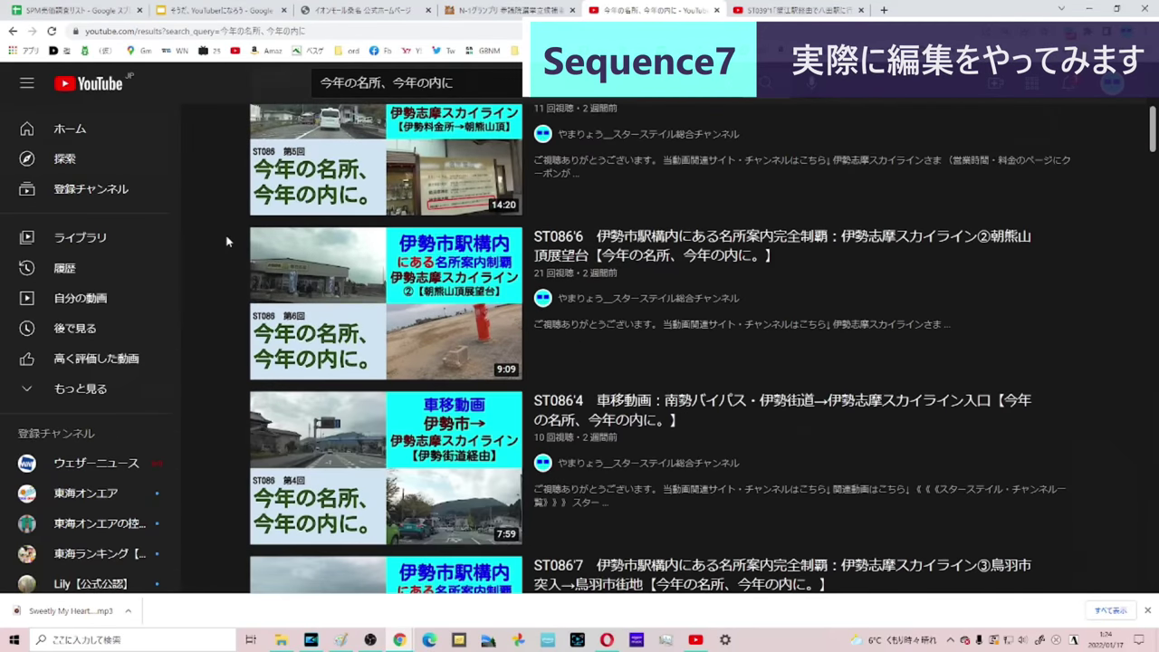
scroll(228, 241, "down", 11)
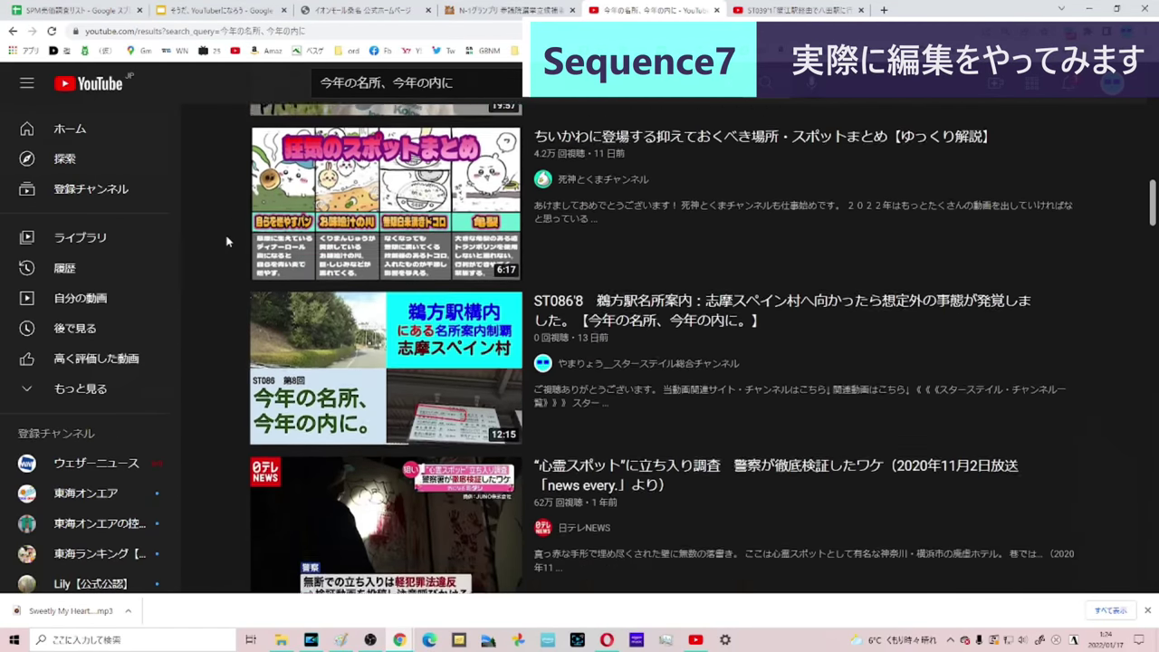
scroll(227, 241, "down", 8)
scroll(228, 241, "up", 8)
Step: Add 086'1 to the 今年の名所、今年の内に search and browse the refined results
left_click(483, 82)
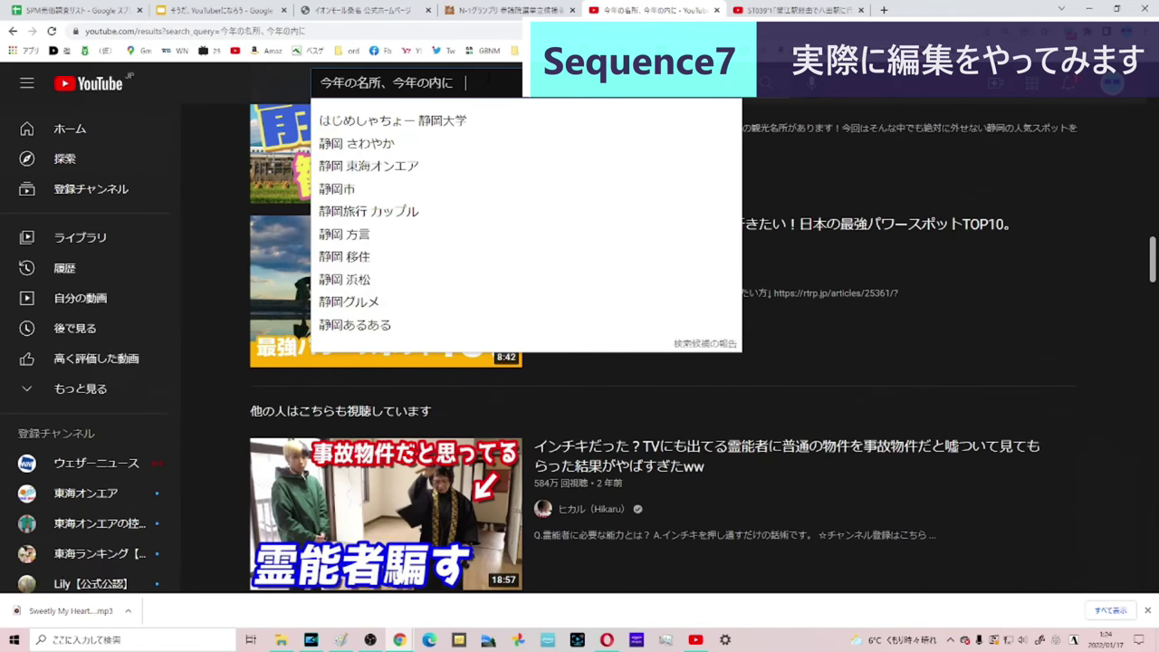
key("Escape")
type("086'1")
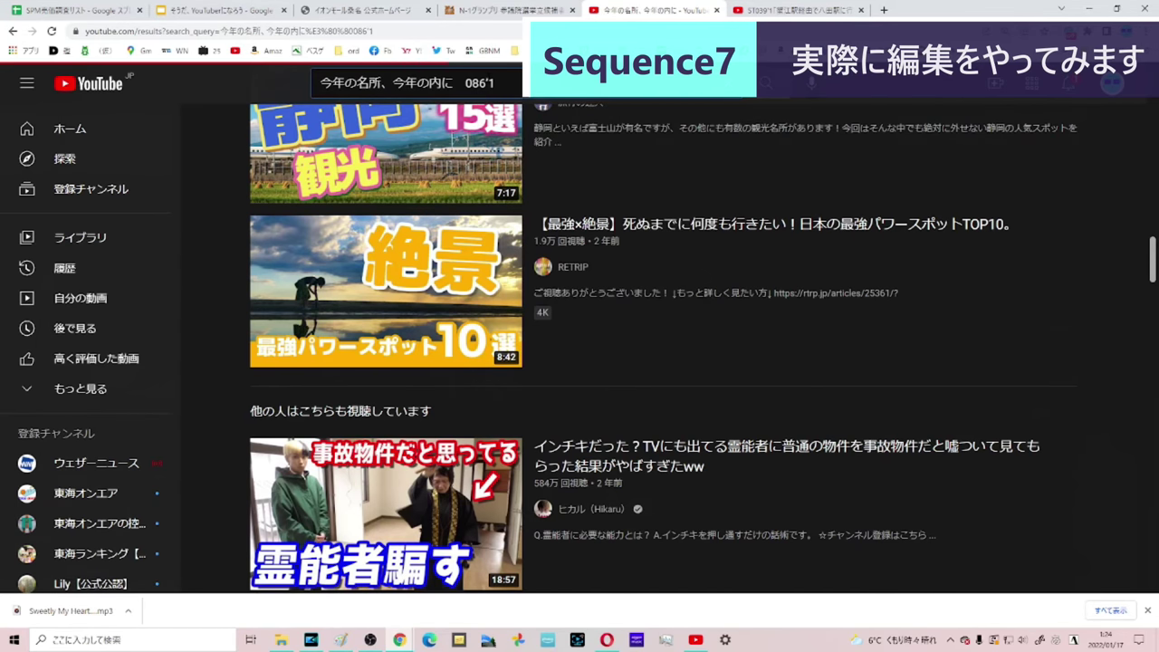
key("Return")
scroll(441, 226, "down", 10)
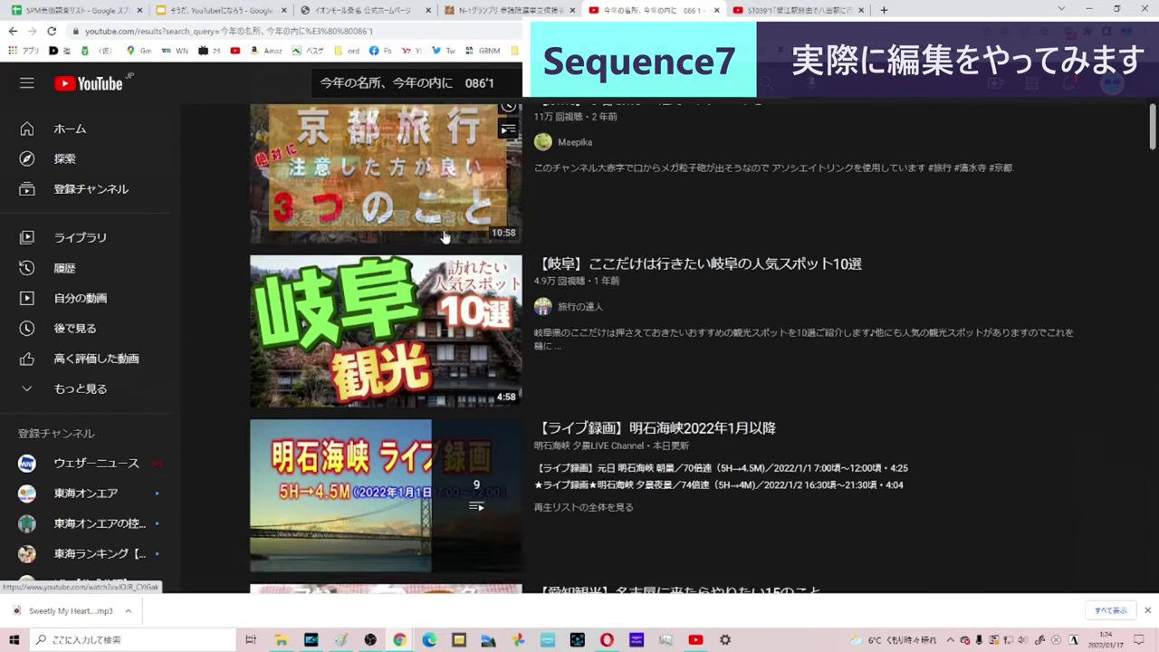
scroll(443, 236, "down", 6)
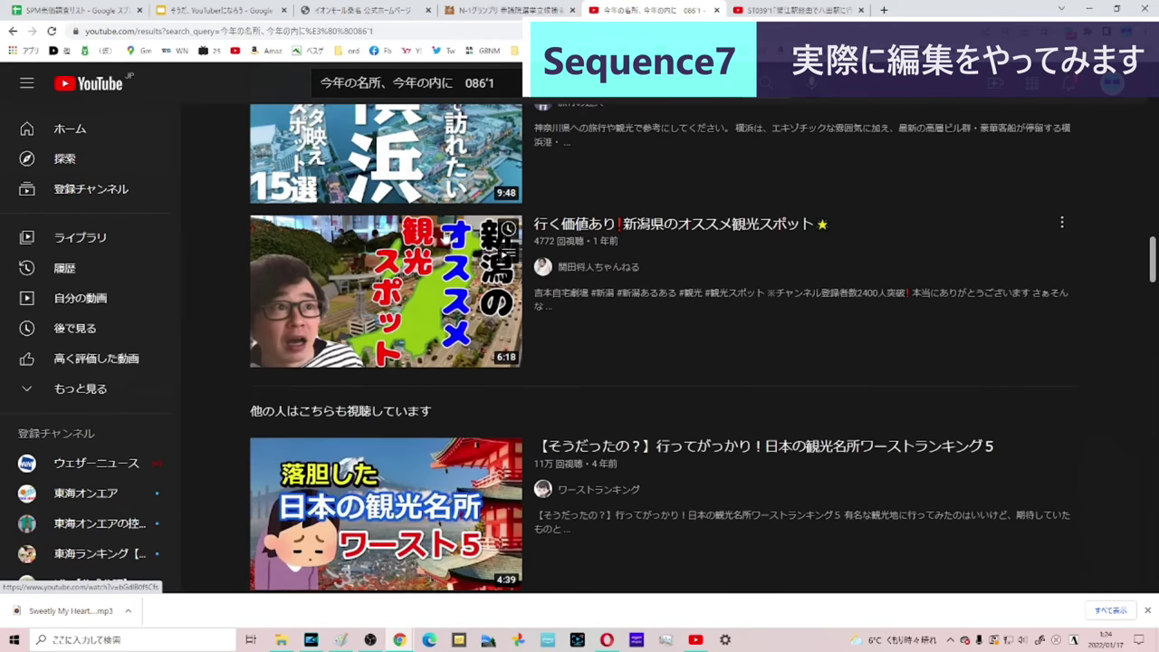
scroll(443, 237, "up", 4)
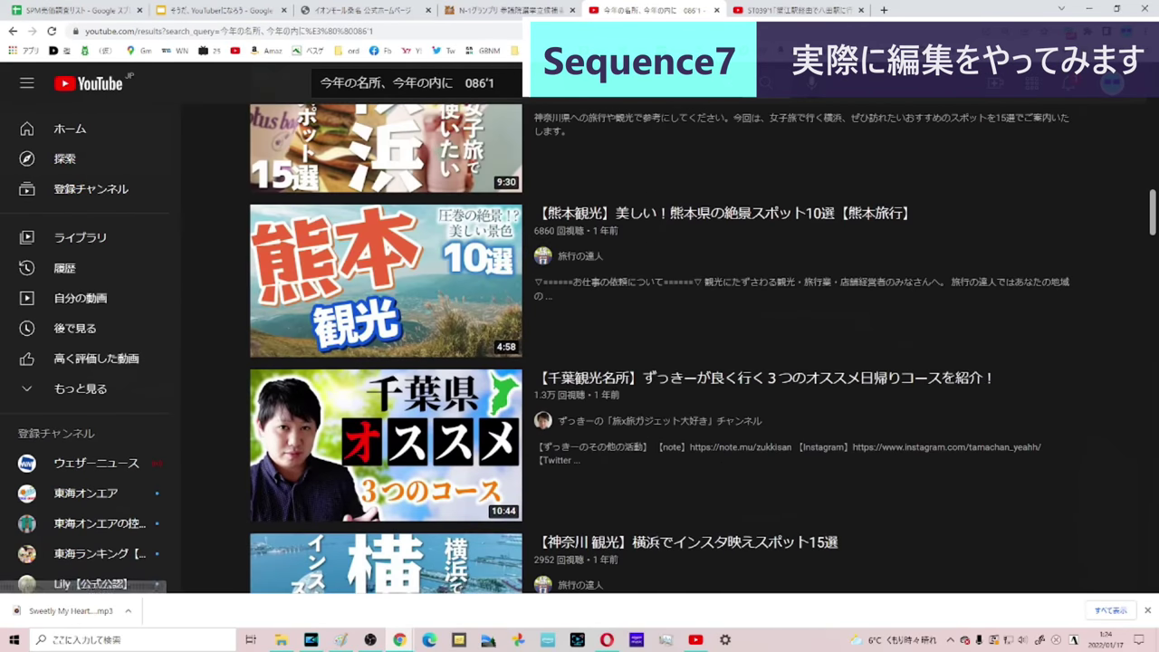
Step: Replace the search with ST086'1 and open the スタートダッシュ大失敗の企画発表ドライブ video in a separate tab
left_click_drag(452, 82, 154, 87)
key("BackSpace")
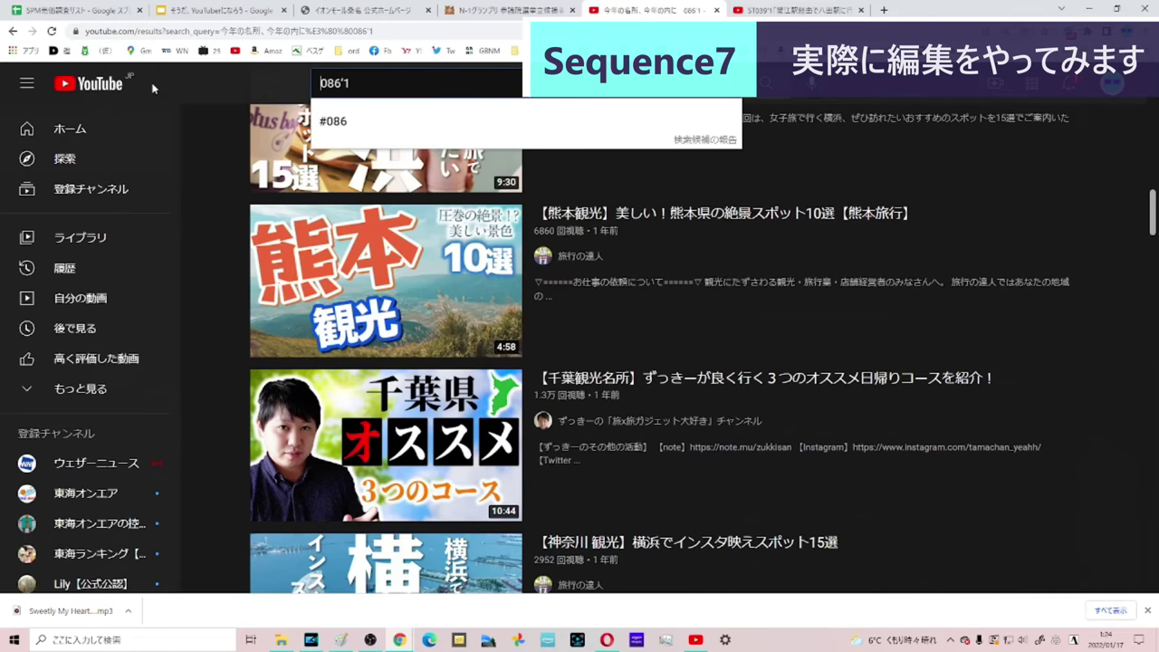
type("S")
type("T")
key("Return")
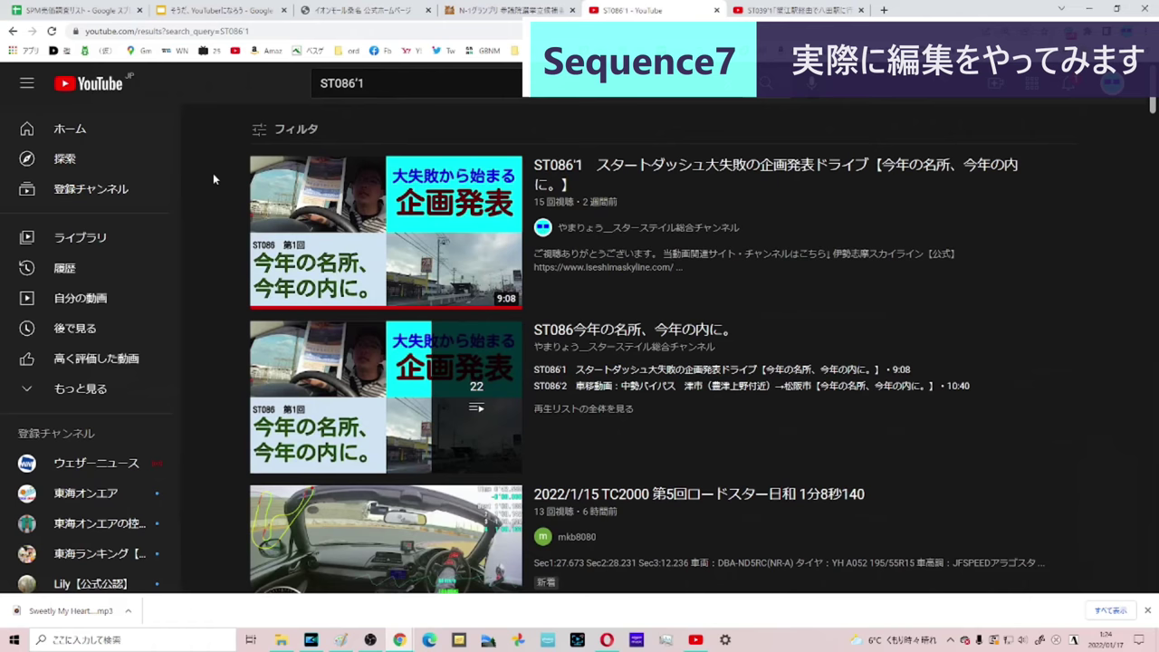
middle_click(380, 231)
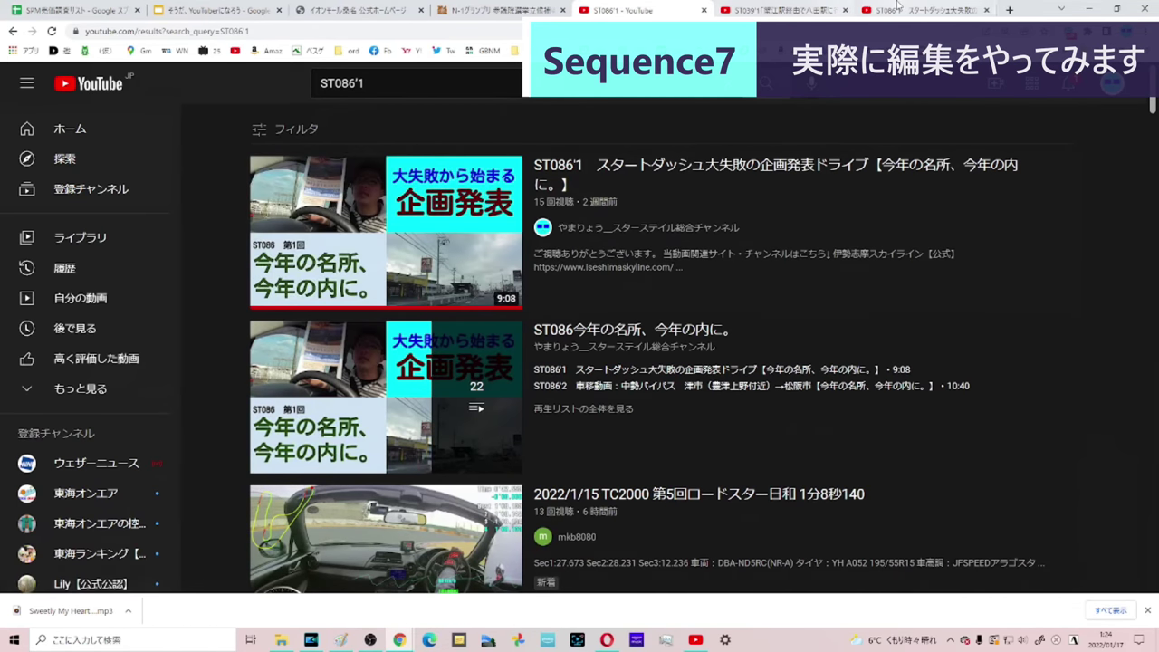
left_click(897, 7)
left_click(535, 233)
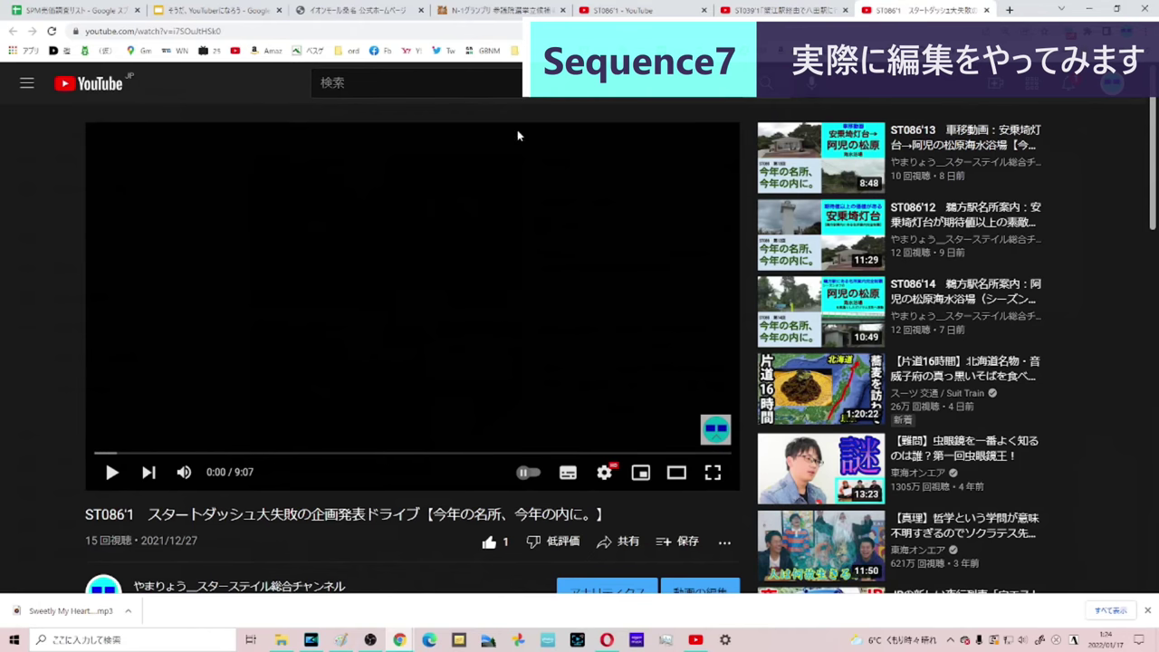
Step: Capture the ST086'1 search results, paste them into a new Paint image and crop it to the first video's entry, about 1292 × 270 px
left_click(615, 8)
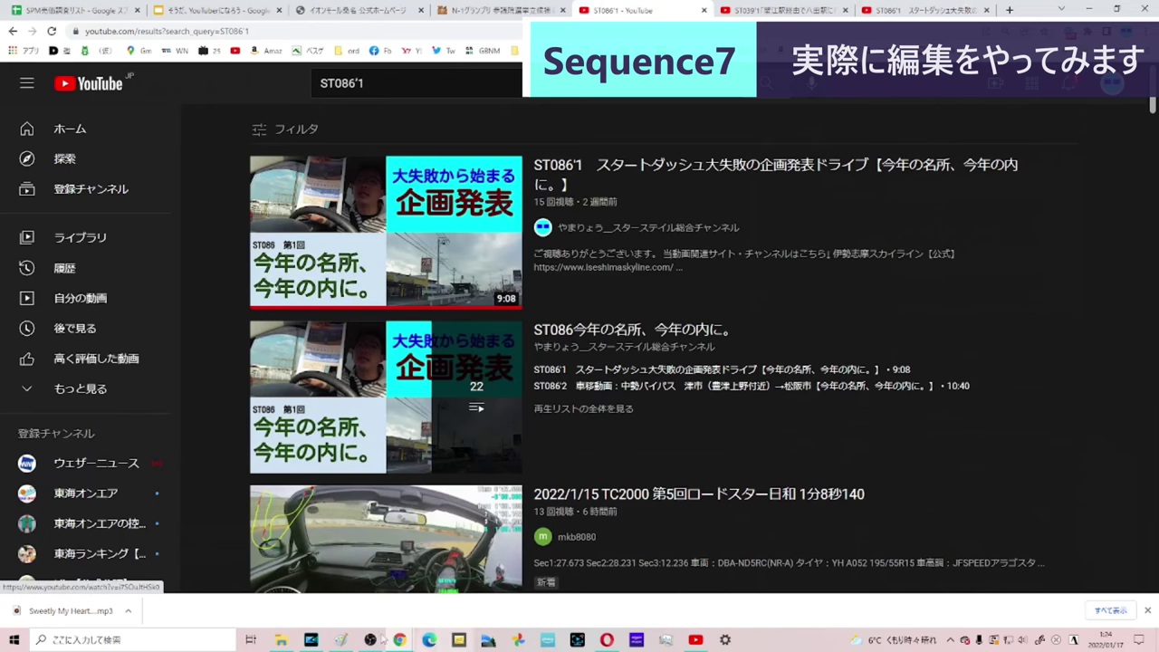
left_click(339, 641)
key("Escape")
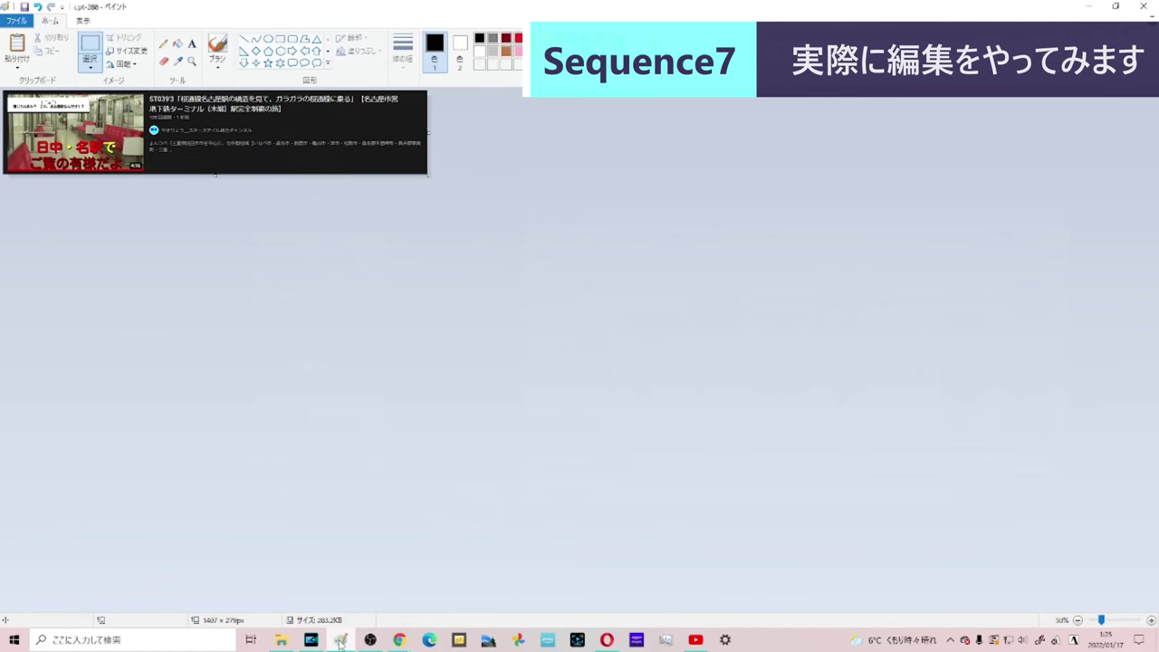
key("ctrl+n")
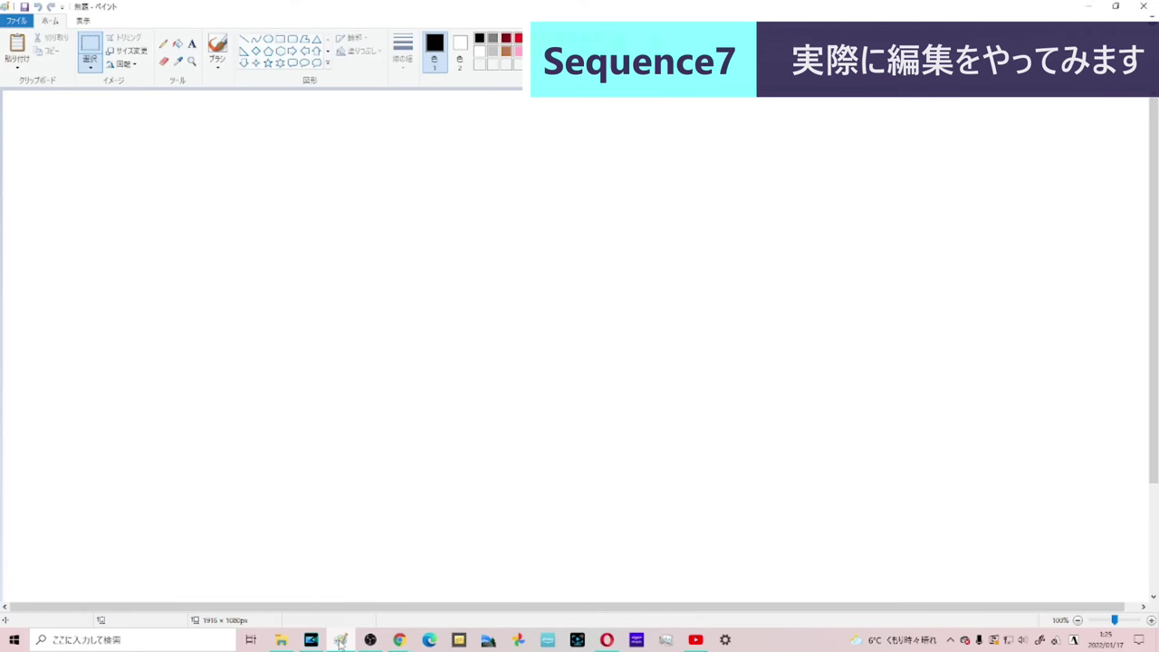
key("ctrl+v")
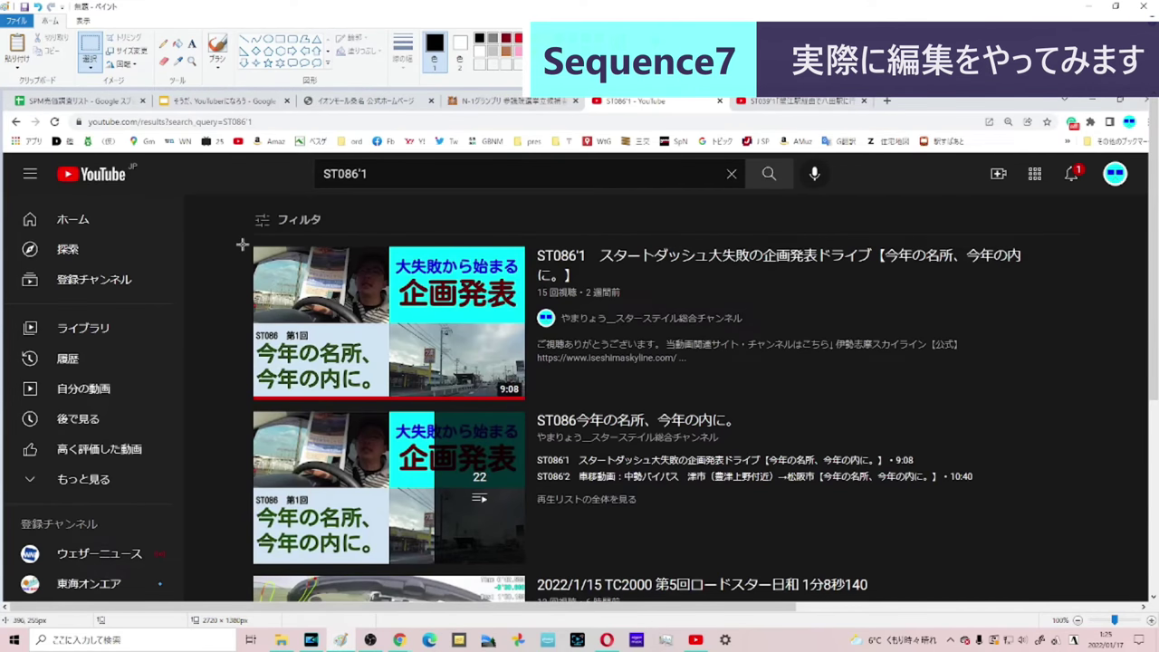
mouse_move(249, 243)
left_mouse_down()
mouse_move(902, 327)
mouse_move(1027, 405)
left_mouse_up()
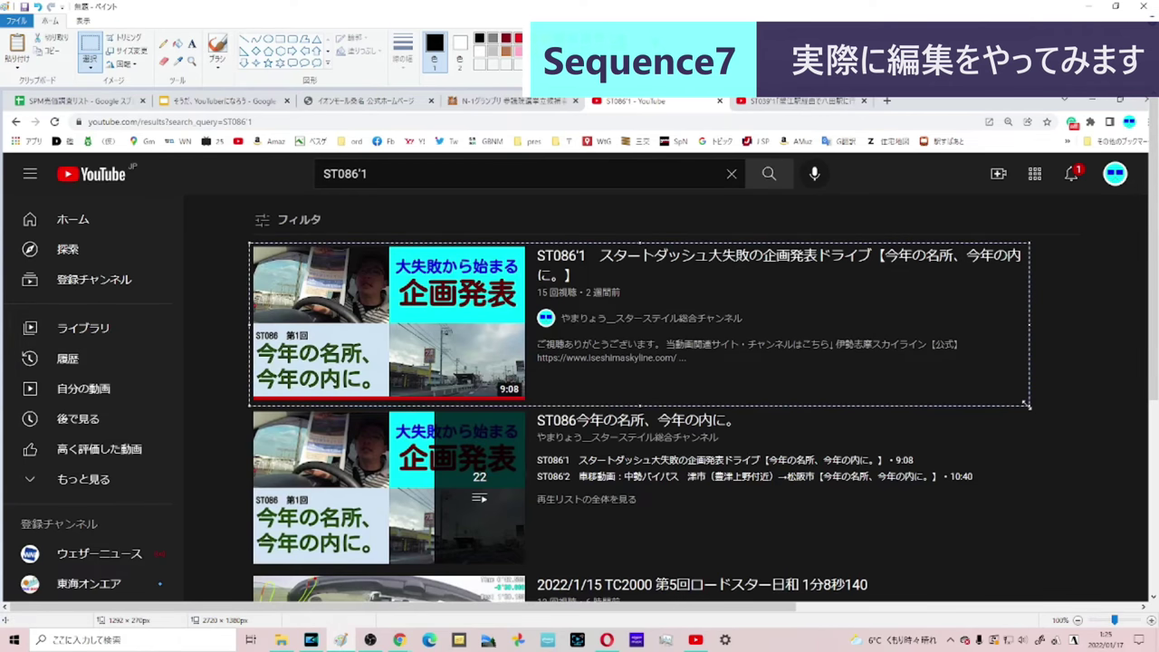
key("ctrl+shift+x")
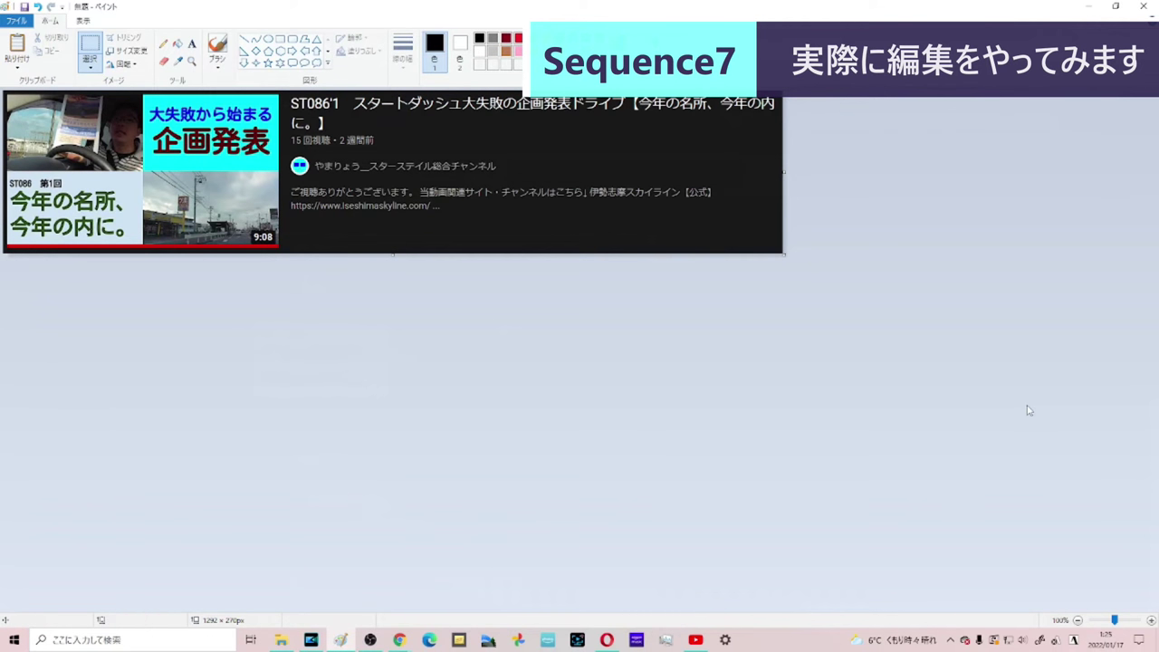
Step: Save the cropped image as a PNG named cpt-289 in the capture folder
key("ctrl+s")
left_click(649, 299)
left_click_drag(702, 441, 695, 459)
left_click(695, 459)
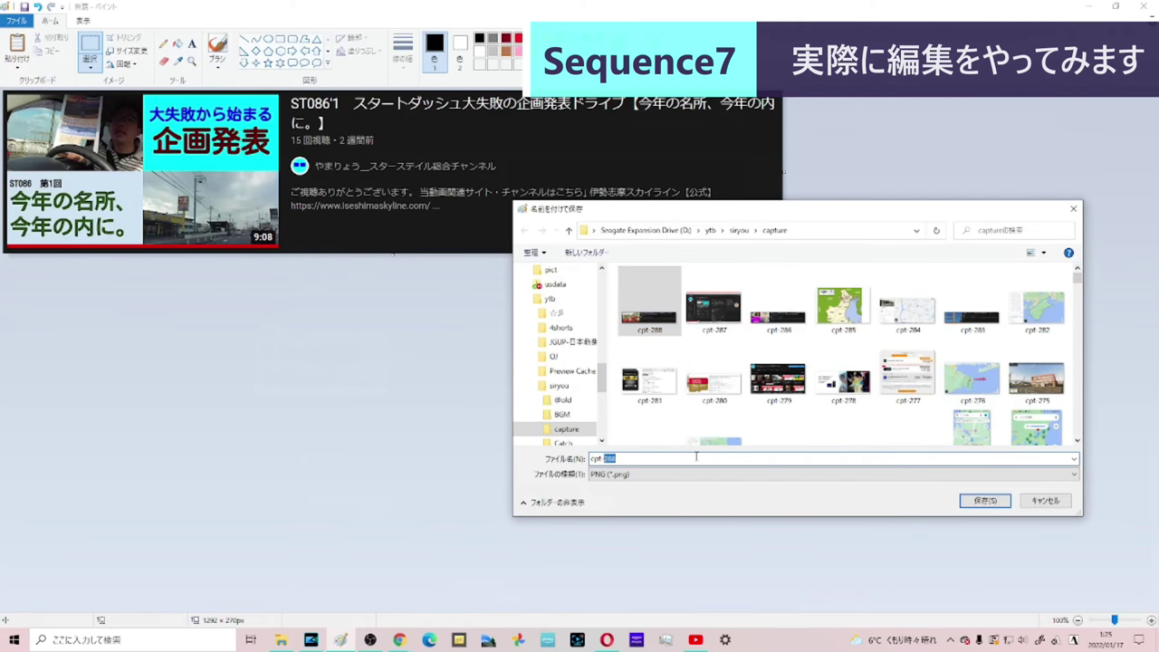
type("289")
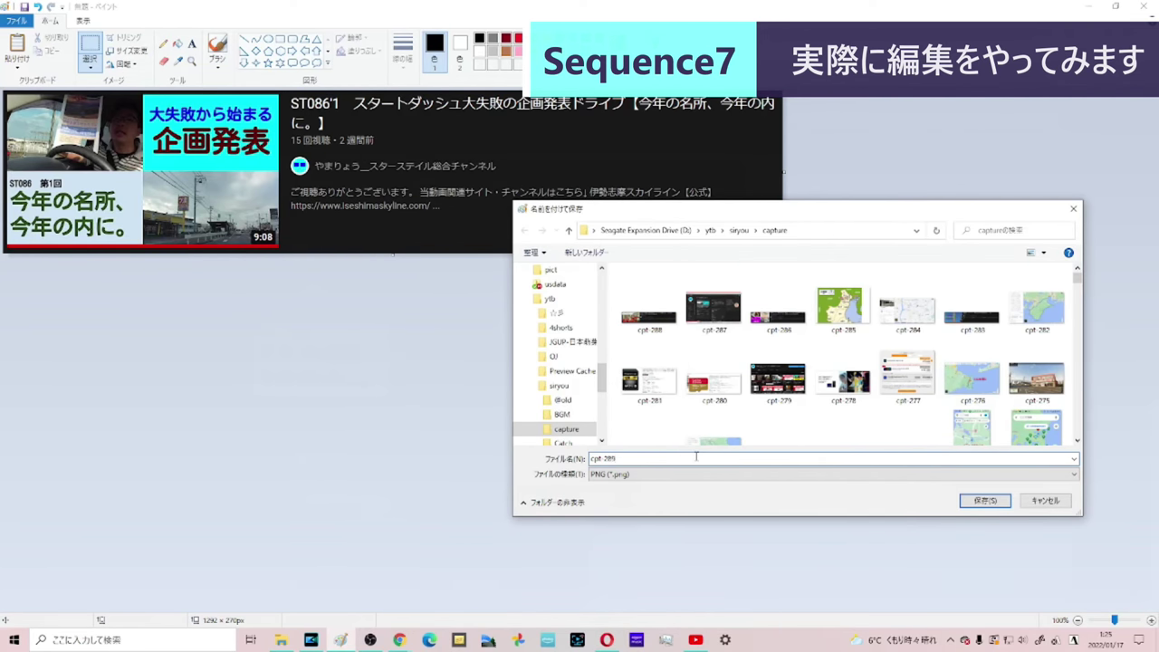
key("Return")
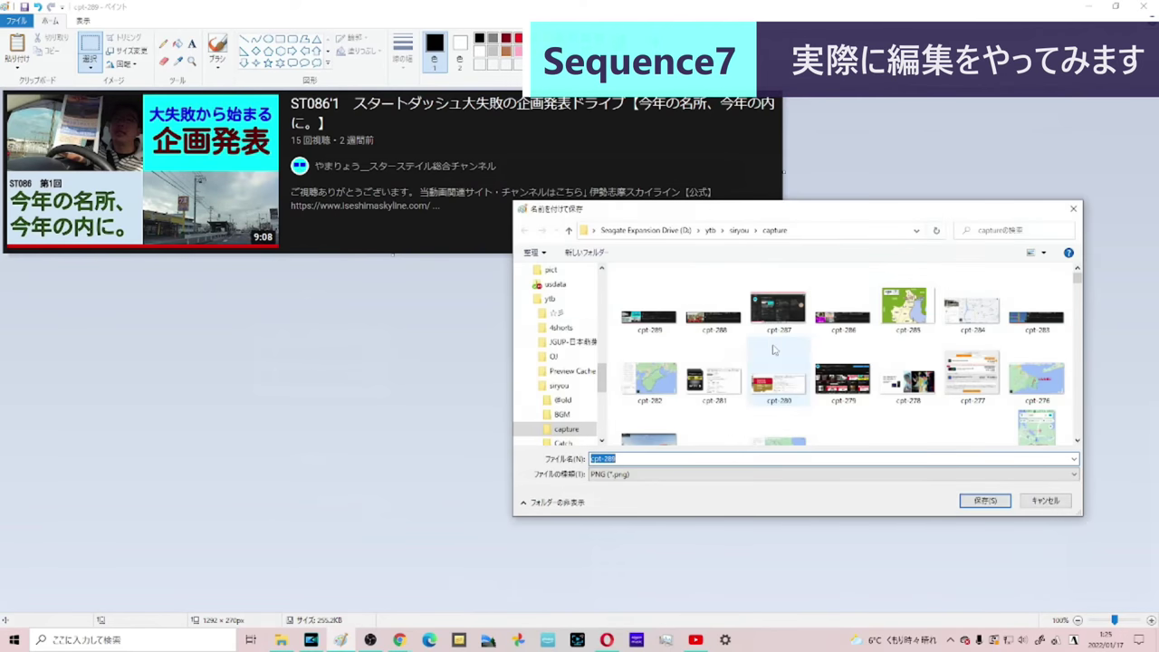
Step: Place cpt-289 on track 2 of the PowerDirector timeline at about 00:05:32 and move it to the lower edge of the frame
left_click_drag(649, 299, 394, 441)
key("space")
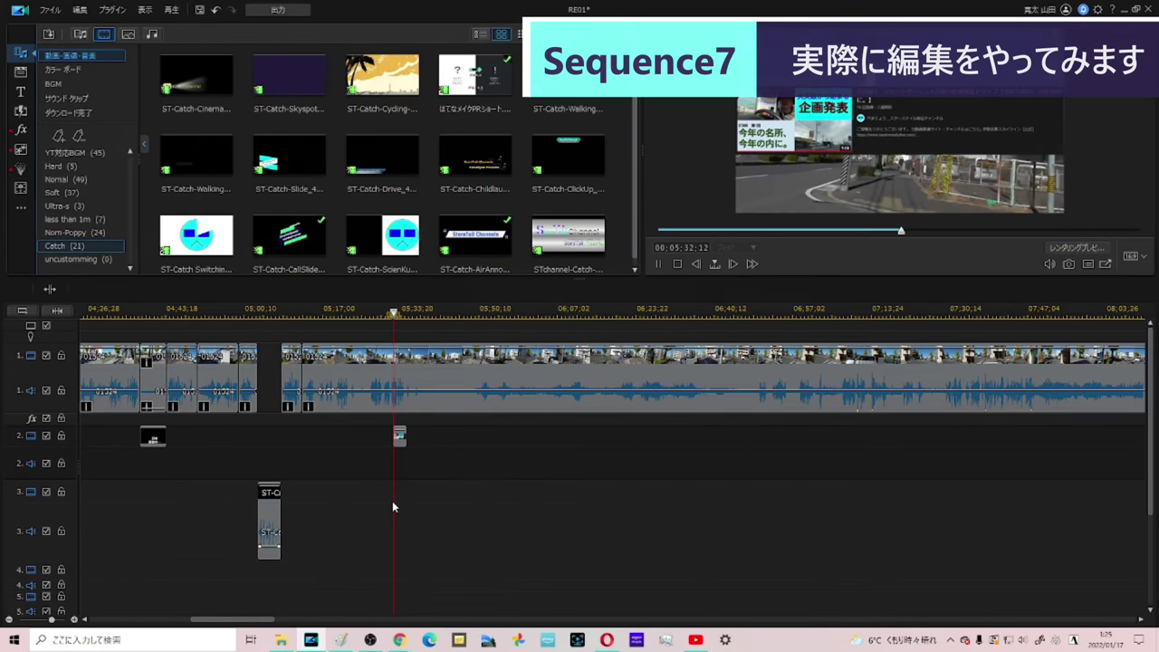
left_click(399, 435)
left_click_drag(772, 166, 781, 192)
key("space")
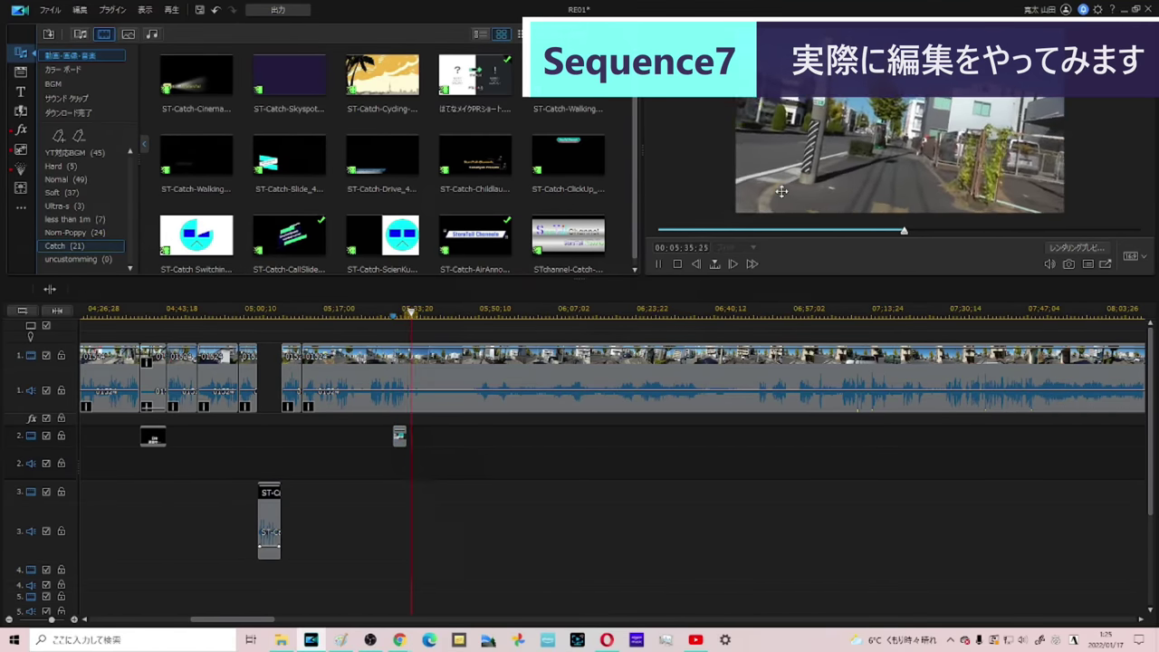
Step: Play back the footage around the cpt-289 screenshot to check how its end fits the narration
key("space")
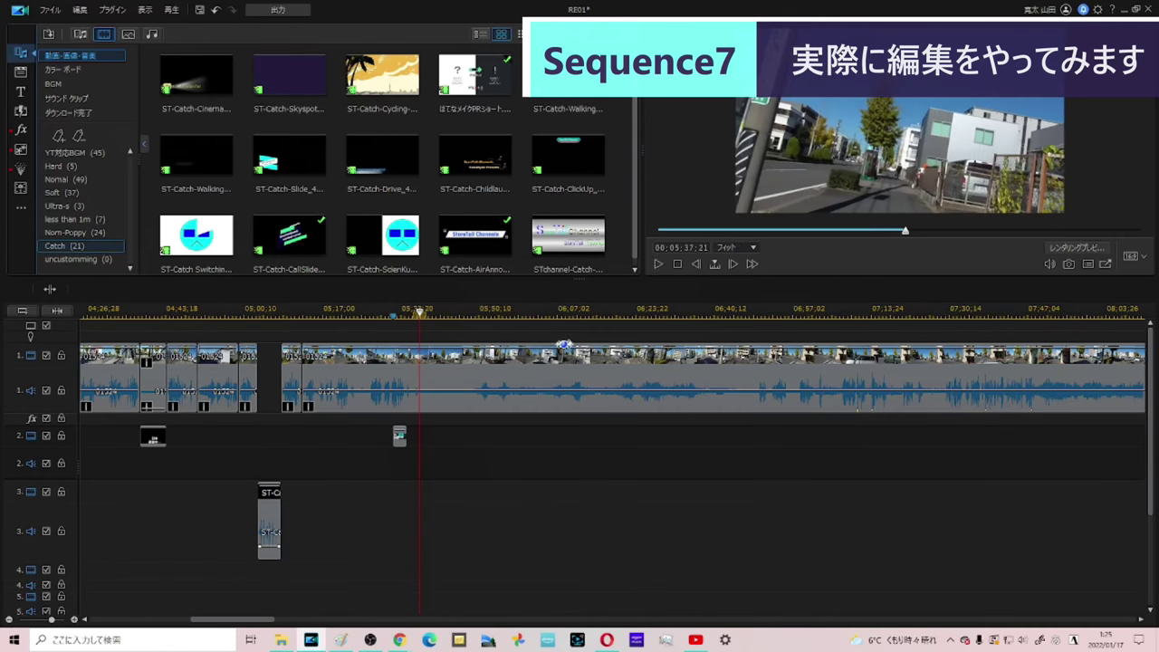
left_click(401, 437)
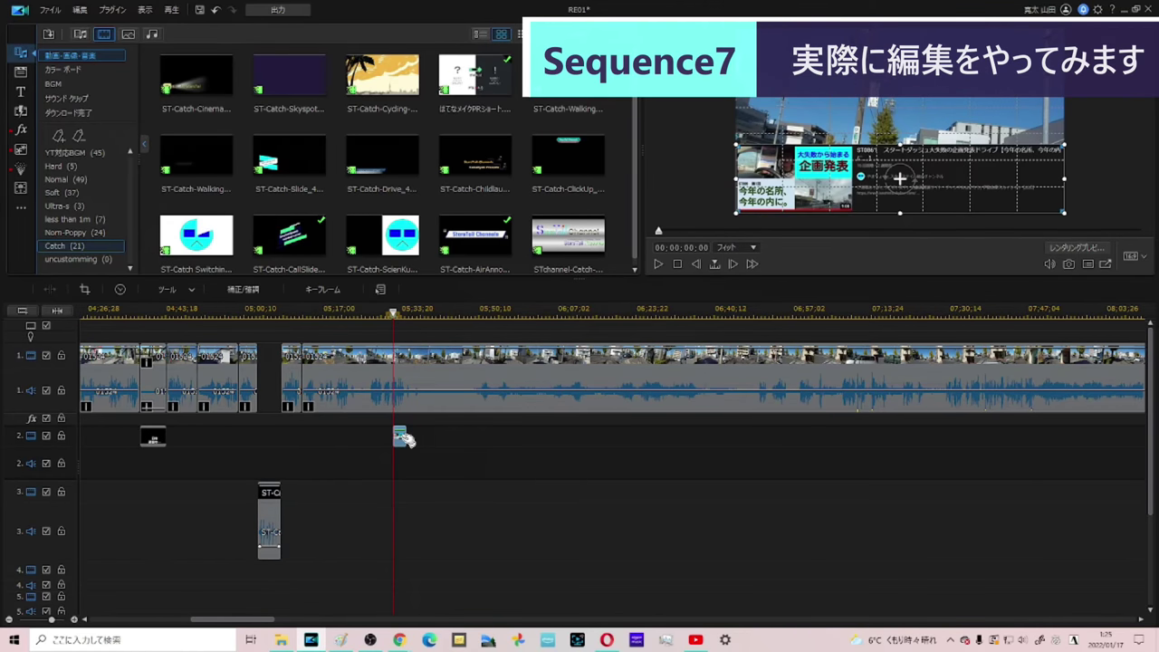
key("space")
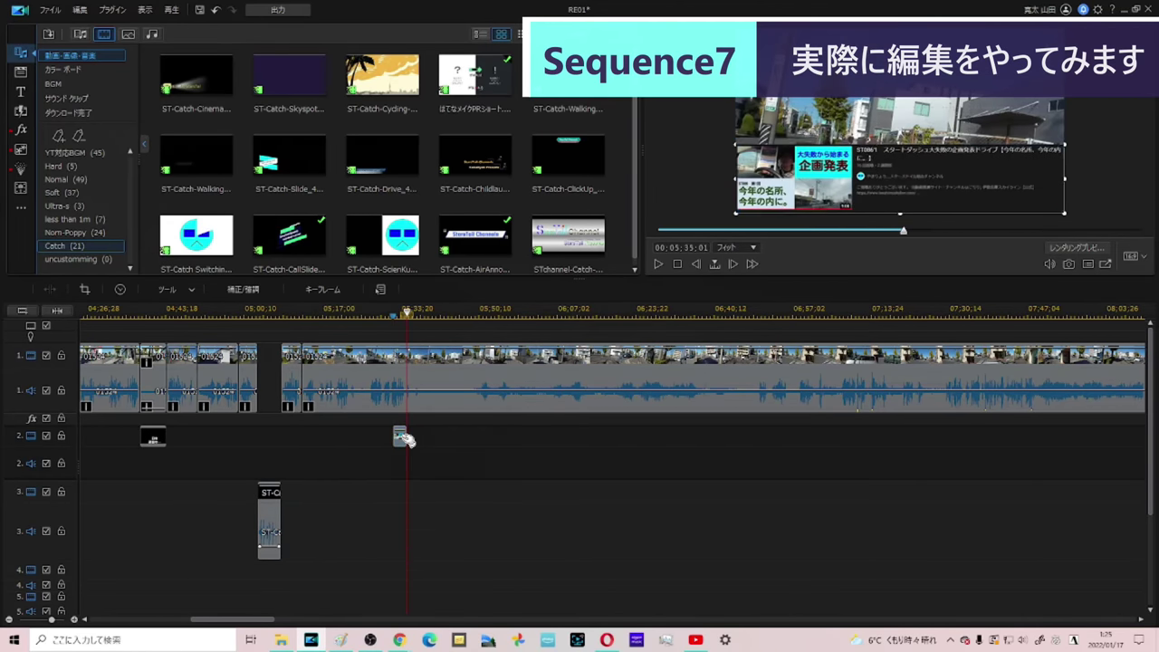
left_click(436, 426)
key("space")
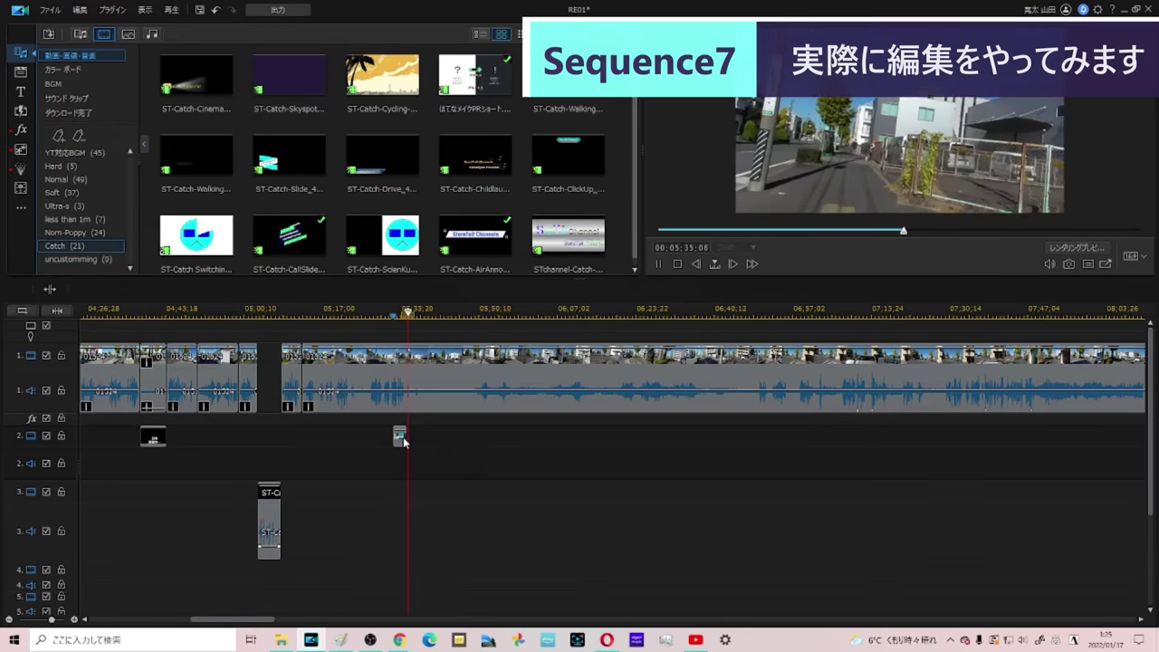
Step: Split the long track 1 clip at about 00:05:36, just after the end of the cpt-289 screenshot
left_click(446, 381)
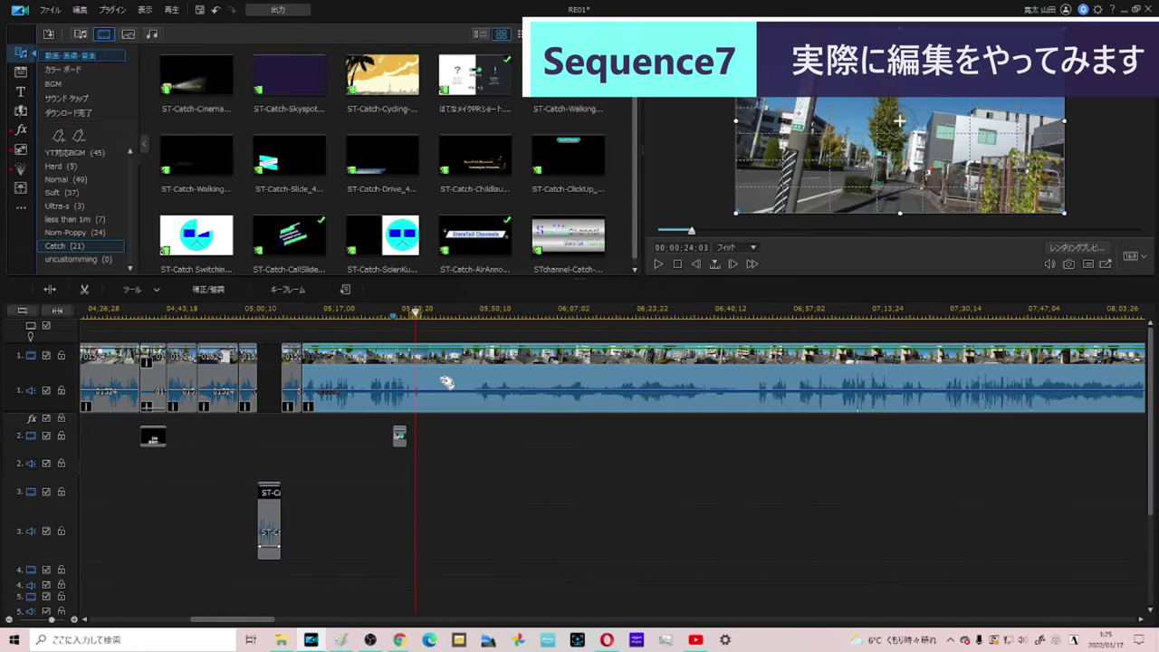
left_click(414, 314)
left_click(470, 380)
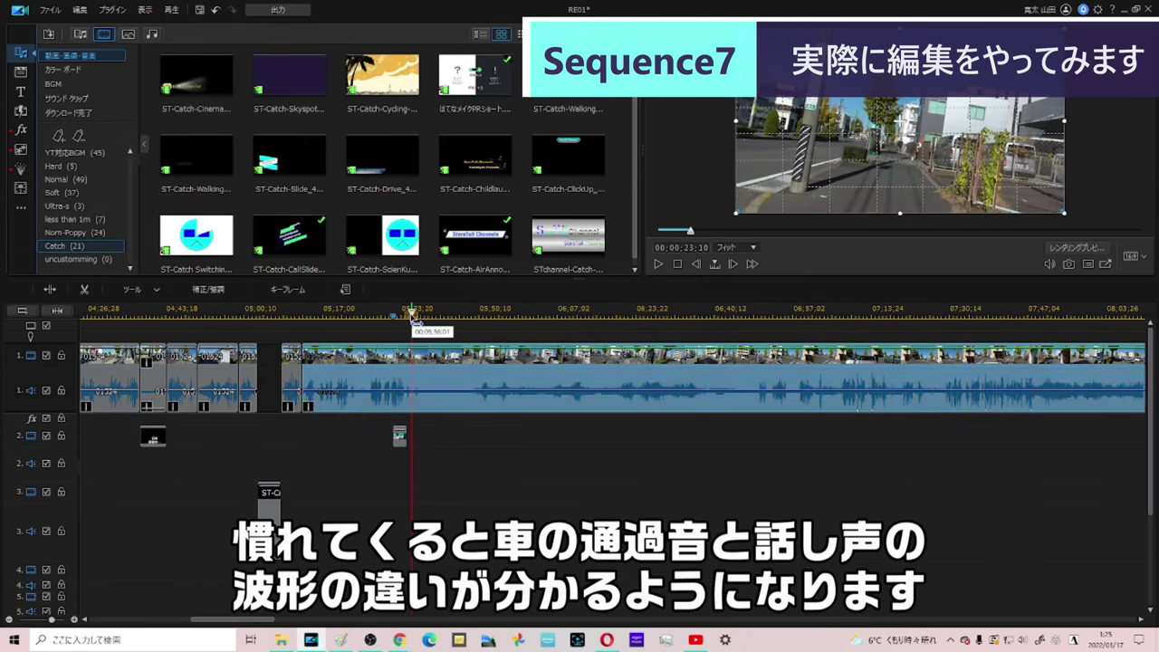
key("ctrl+t")
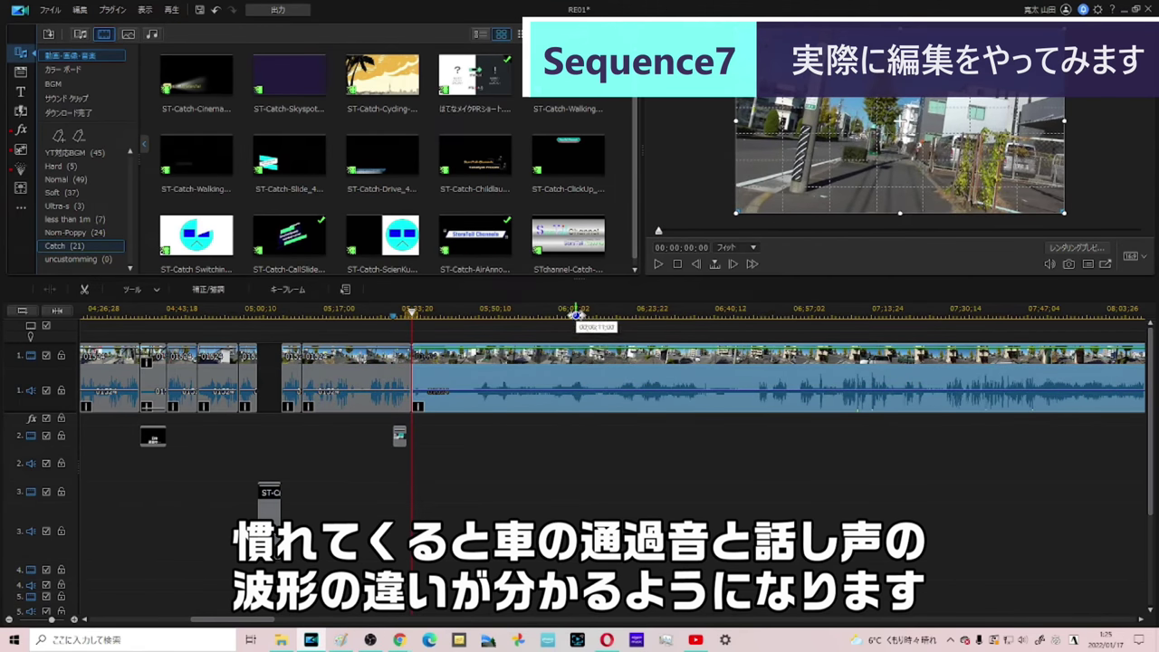
Step: Split the track 1 clip at about 00:06:49 and remove the section between 00:05:36 and that cut
left_click(575, 317)
key("space")
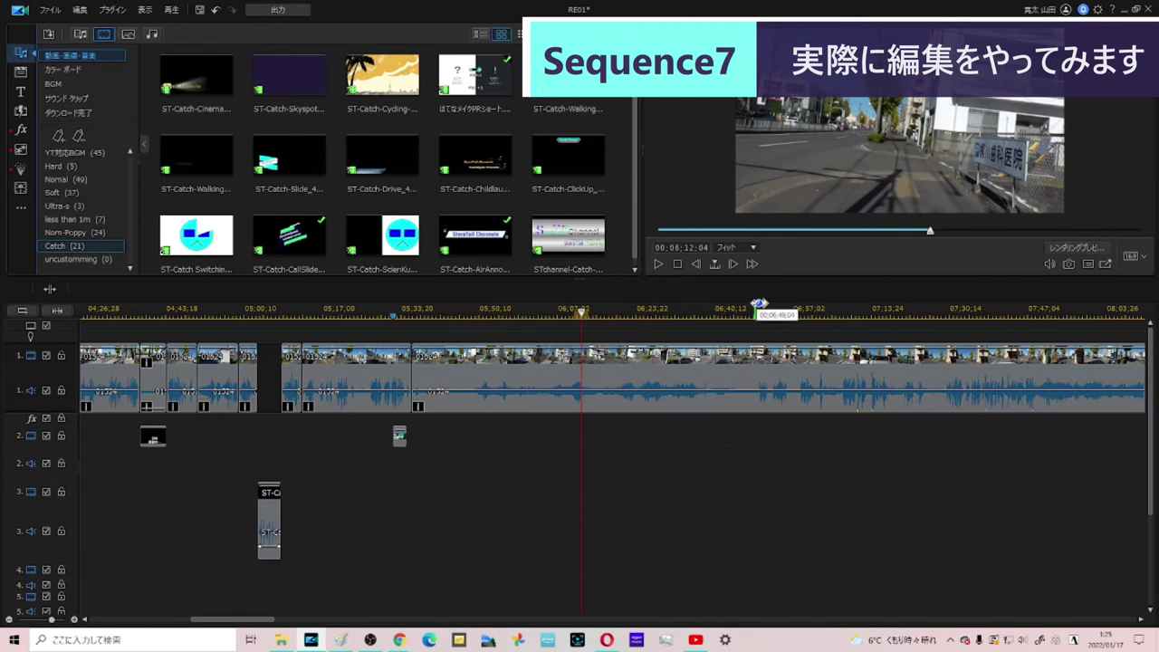
left_click(759, 314)
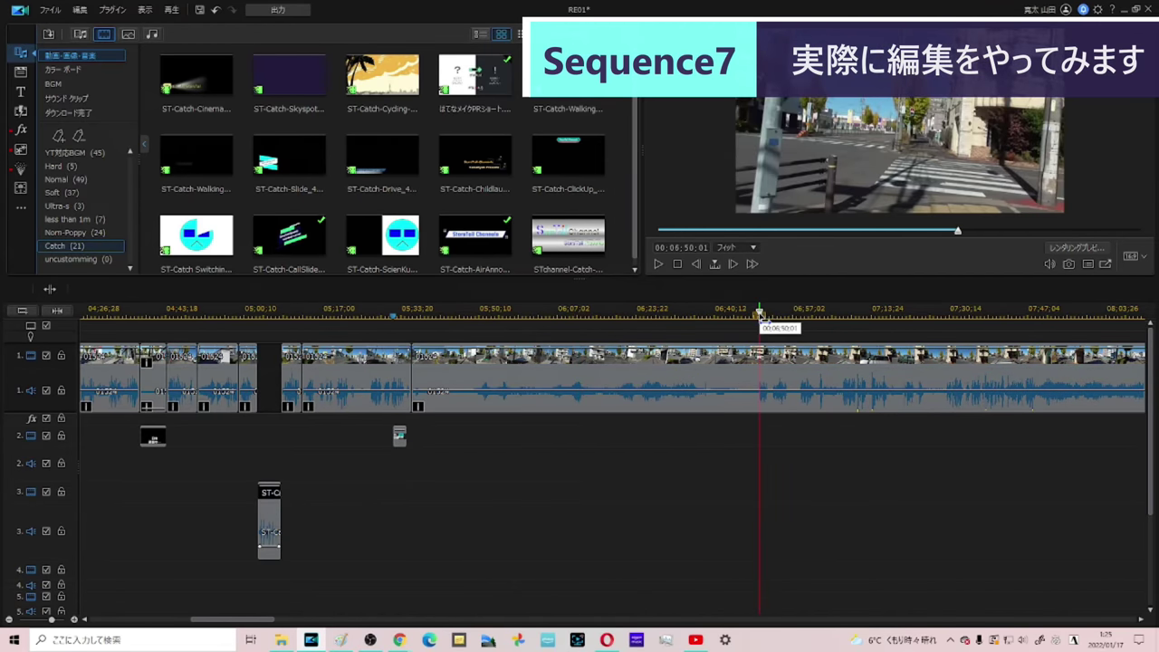
left_click(691, 384)
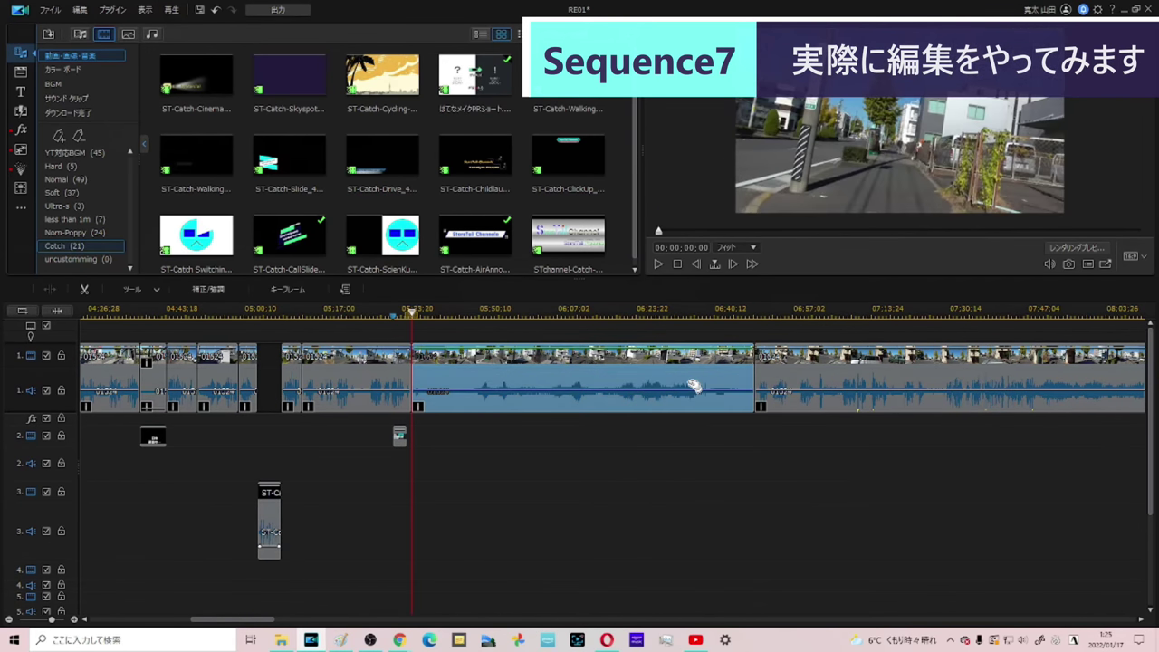
Step: Play the footage up to the end of the narration and split the track 1 clip at 00:06:27:19
key("space")
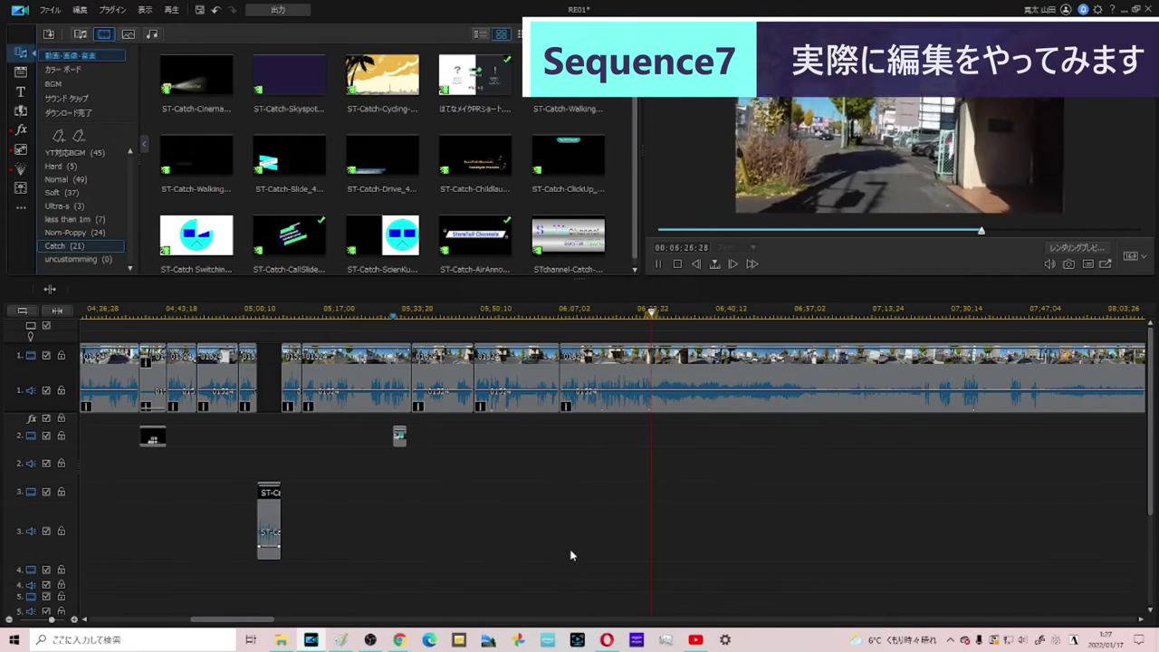
key("space")
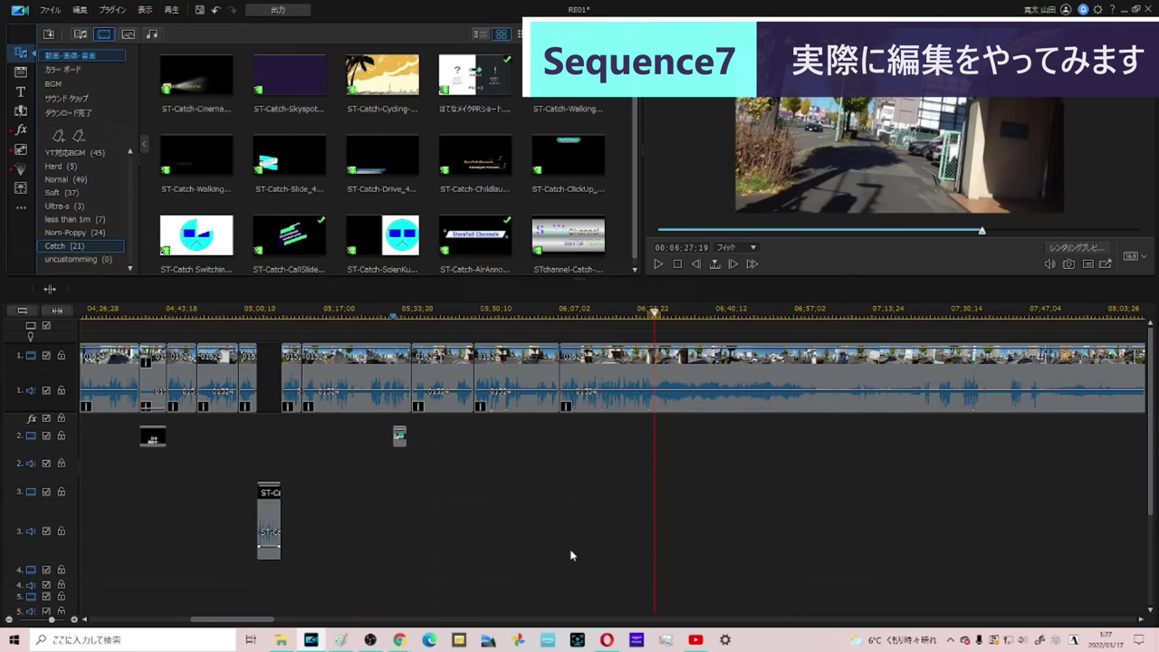
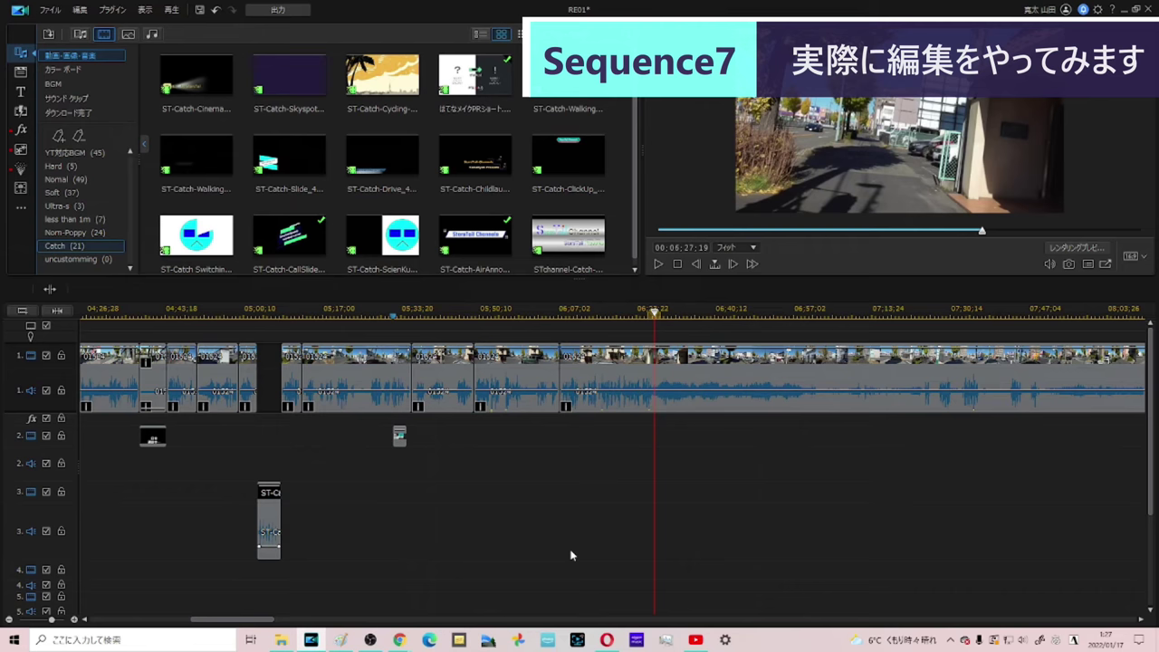
key("ctrl+t")
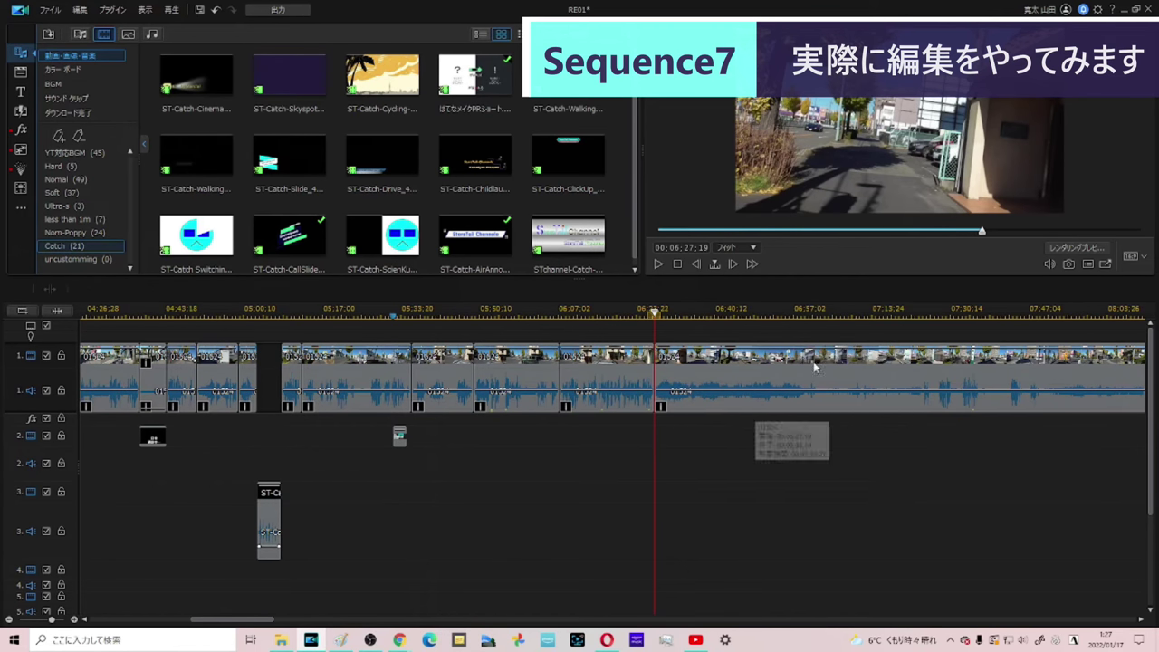
Step: Find where speech resumes, split track 1 at about 00:07:24 and remove the section from 00:06:27:19 to there
left_click(920, 313)
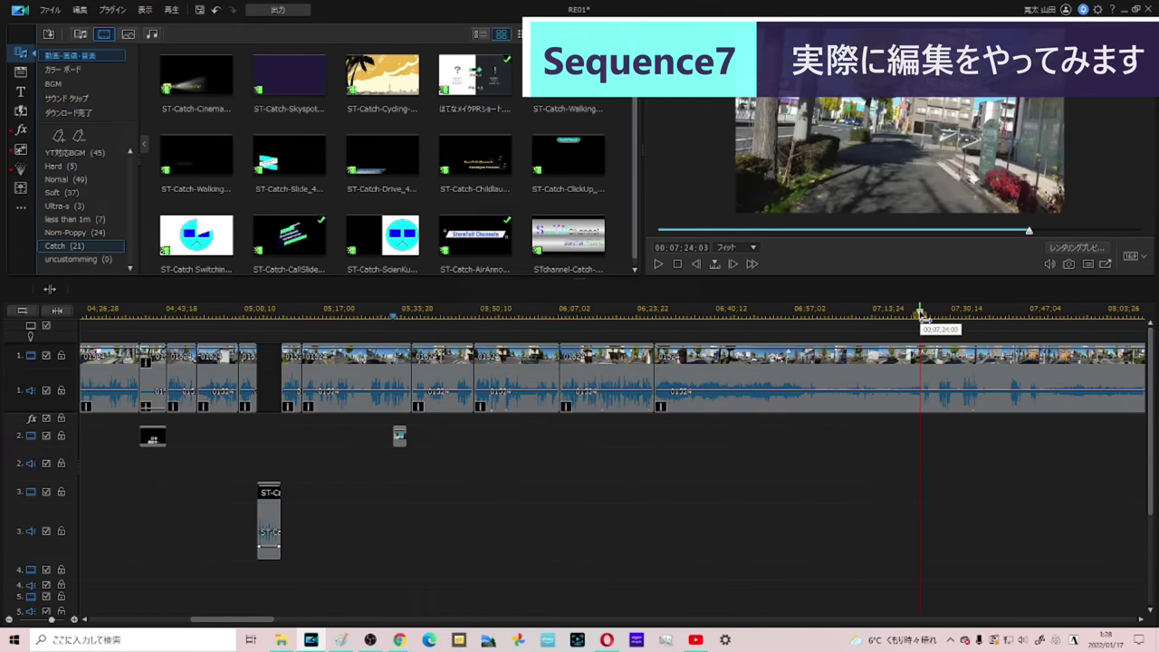
key("space")
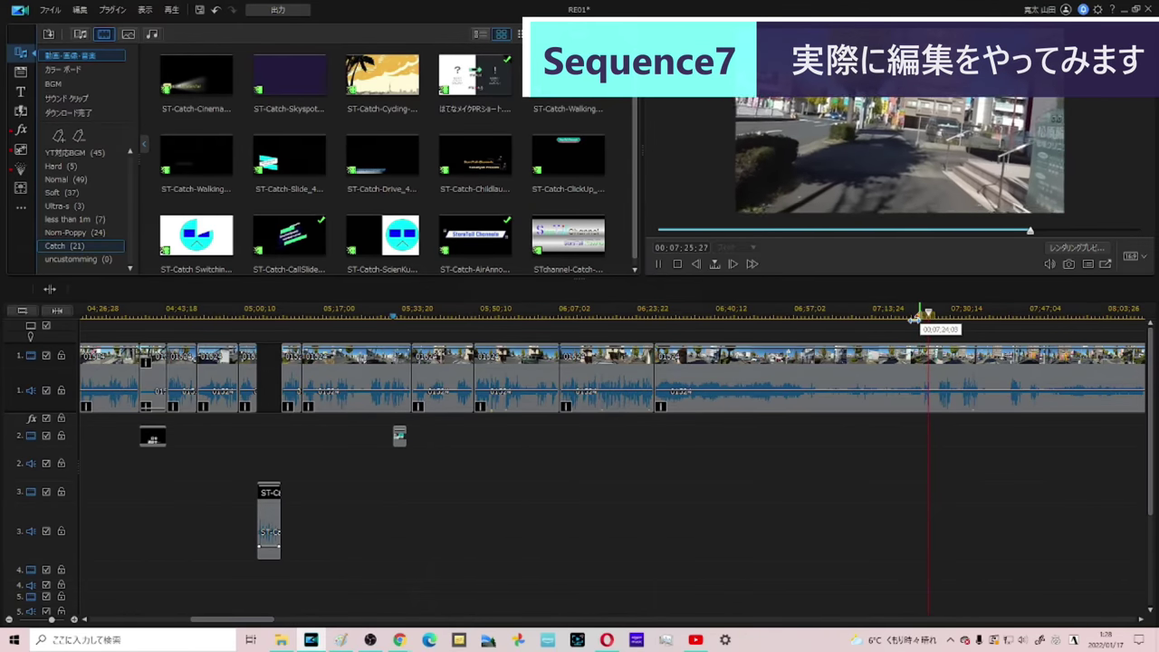
key("space")
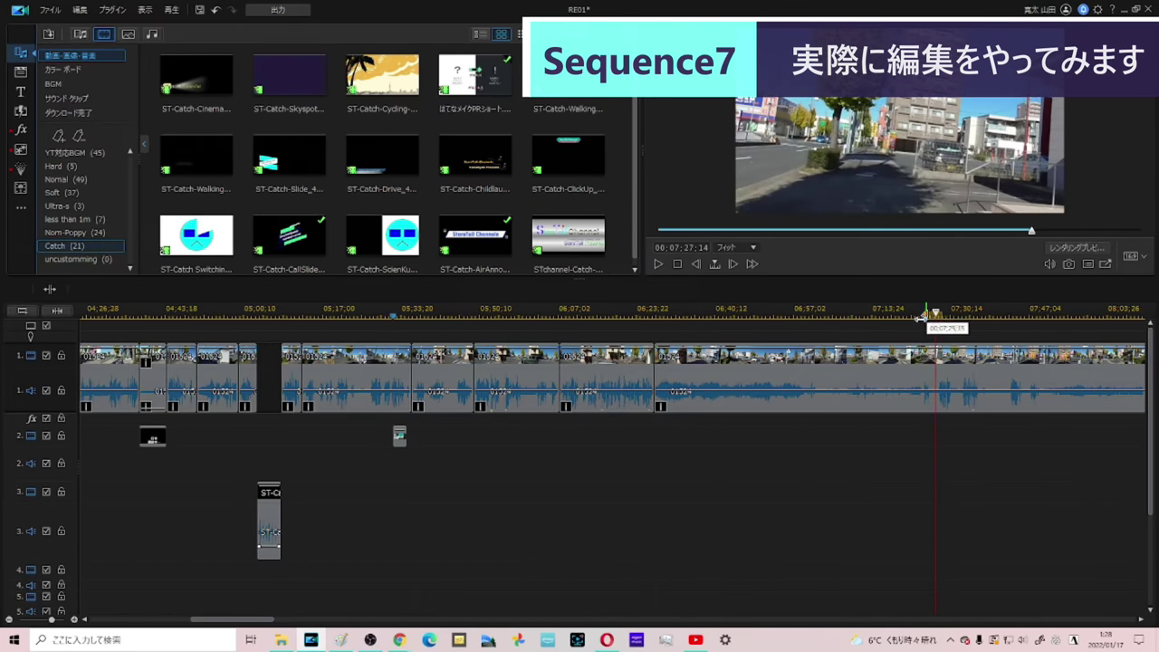
left_click(919, 314)
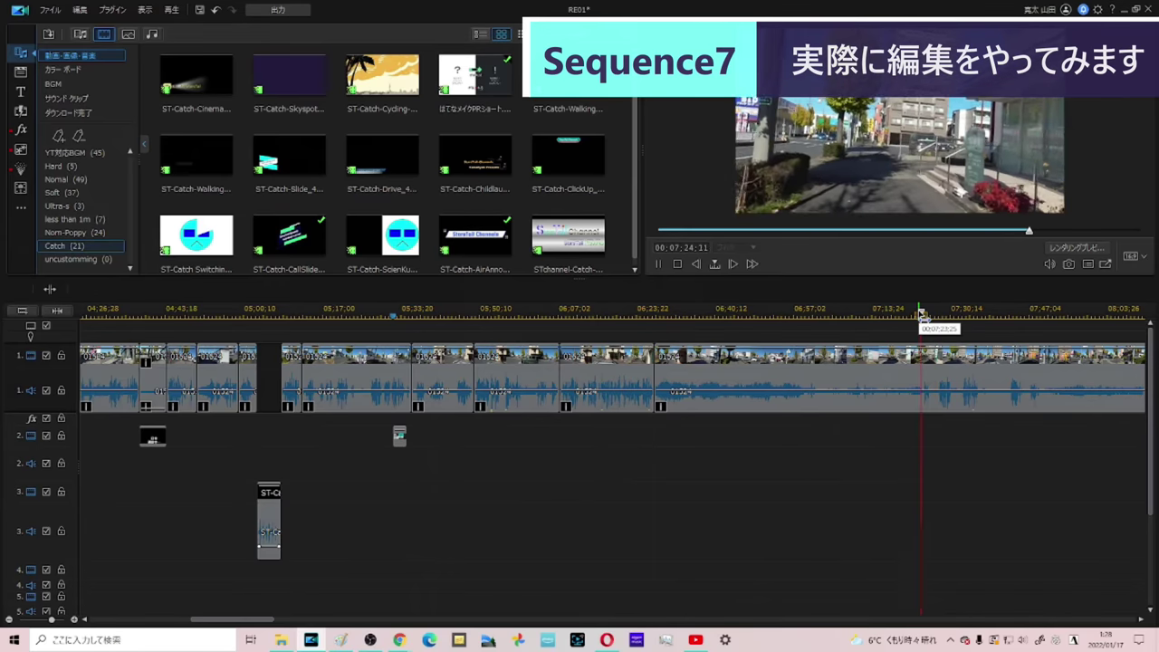
key("ctrl+t")
left_click(896, 364)
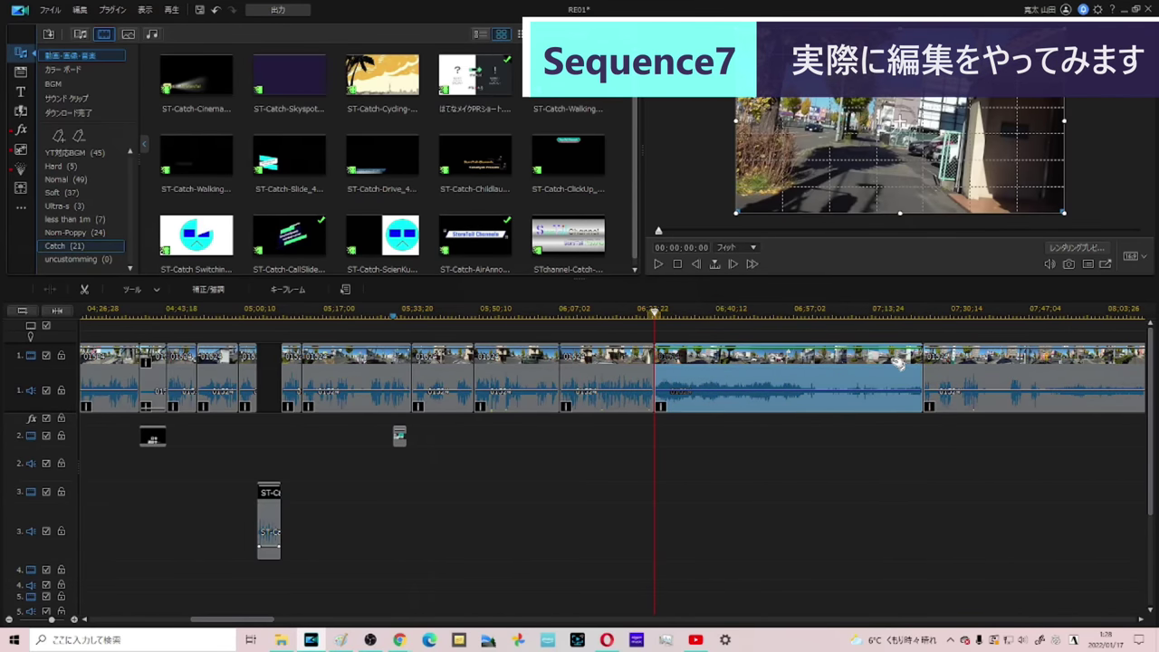
key("ctrl+z")
Step: Split the track 1 clip at 00:06:40:29 and about 00:06:44:20, and delete the short section between the cuts
key("space")
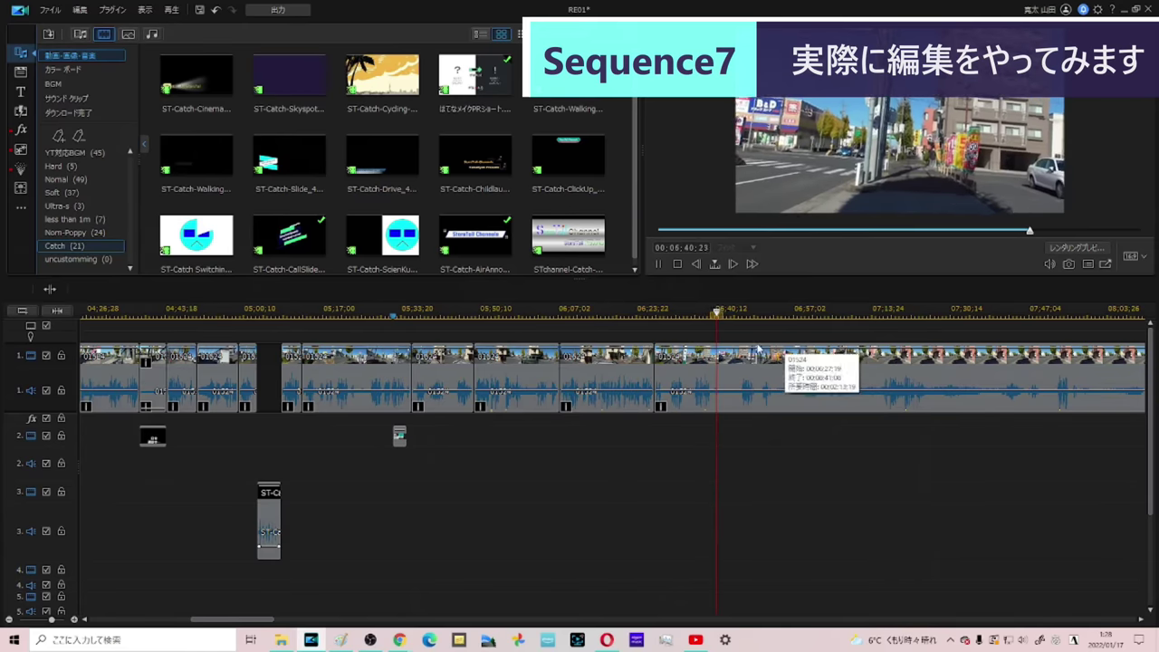
key("space")
key("ctrl+t")
left_click(735, 309)
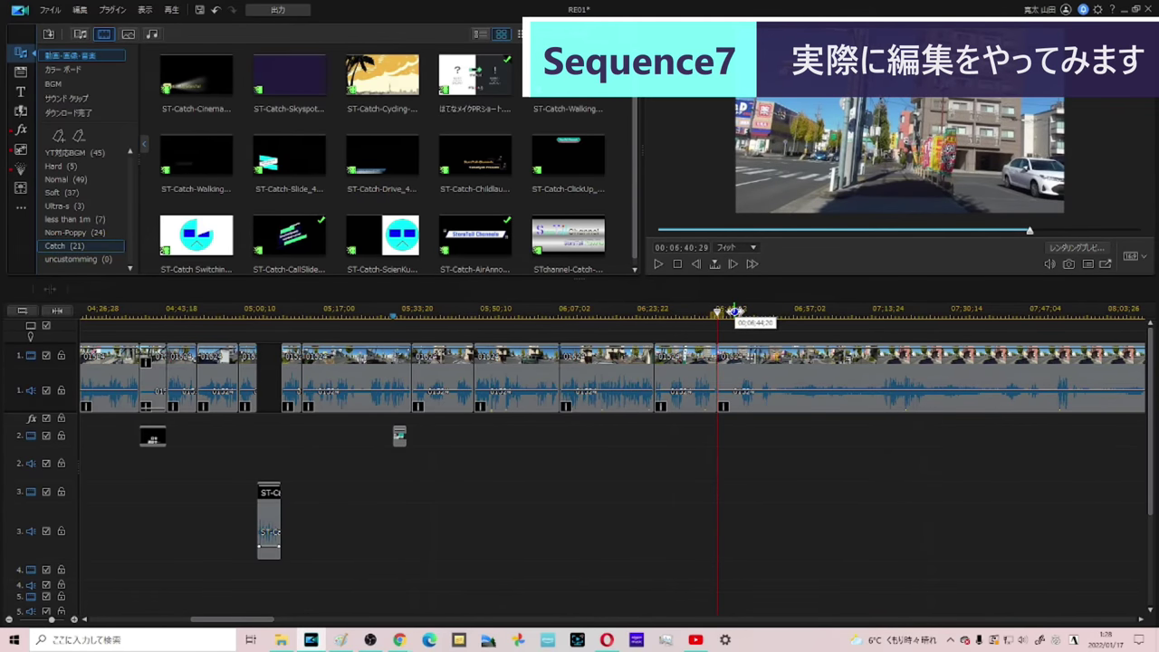
key("ctrl+t")
left_click(725, 368)
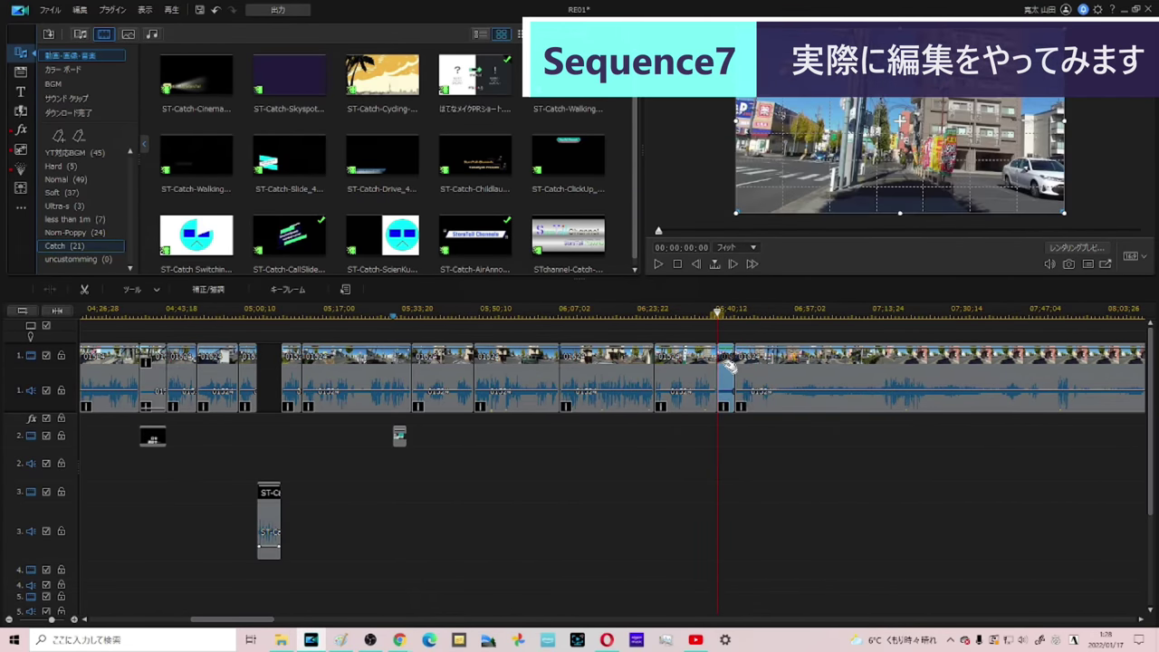
key("Delete")
key("space")
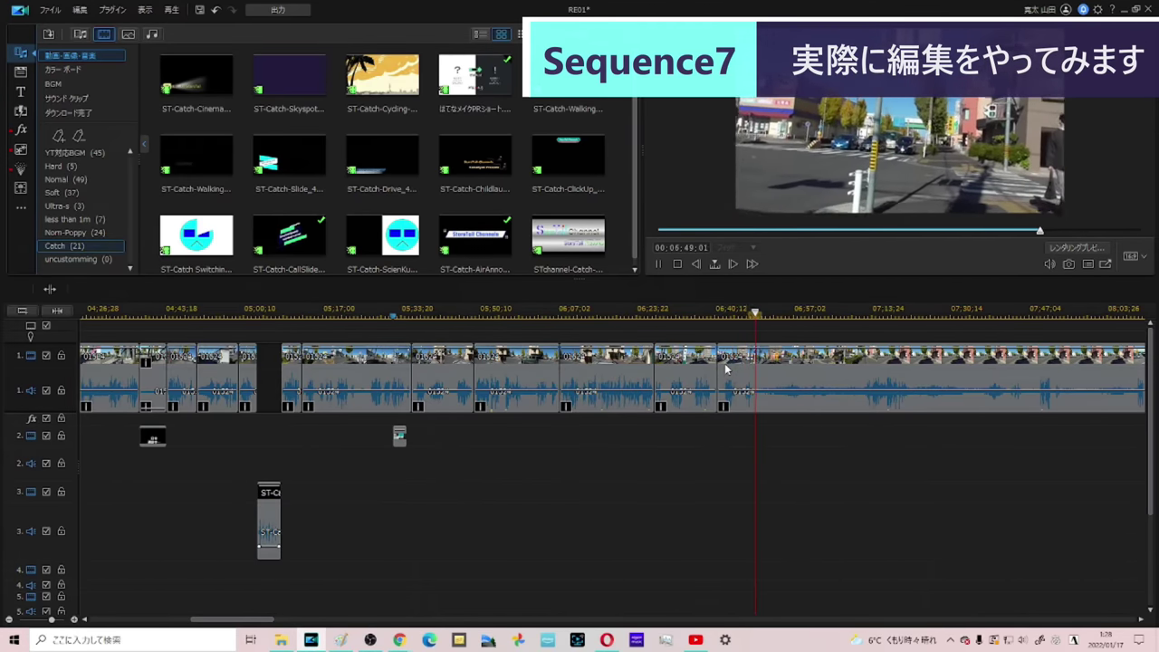
key("space")
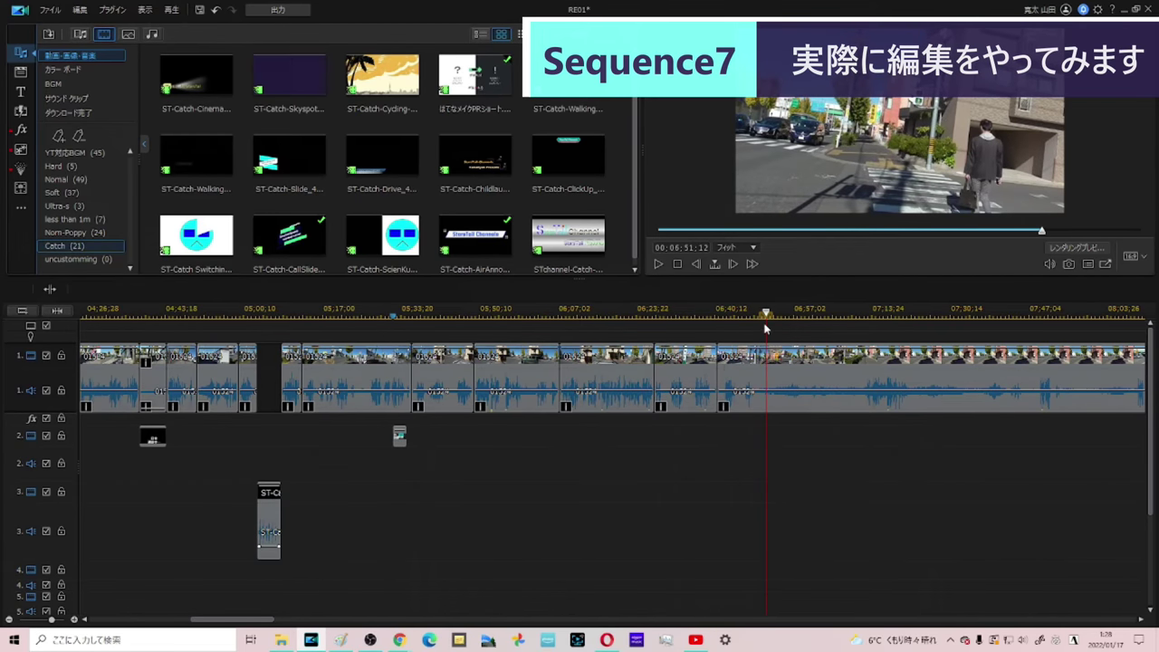
left_click_drag(749, 314, 753, 316)
left_click(1068, 264)
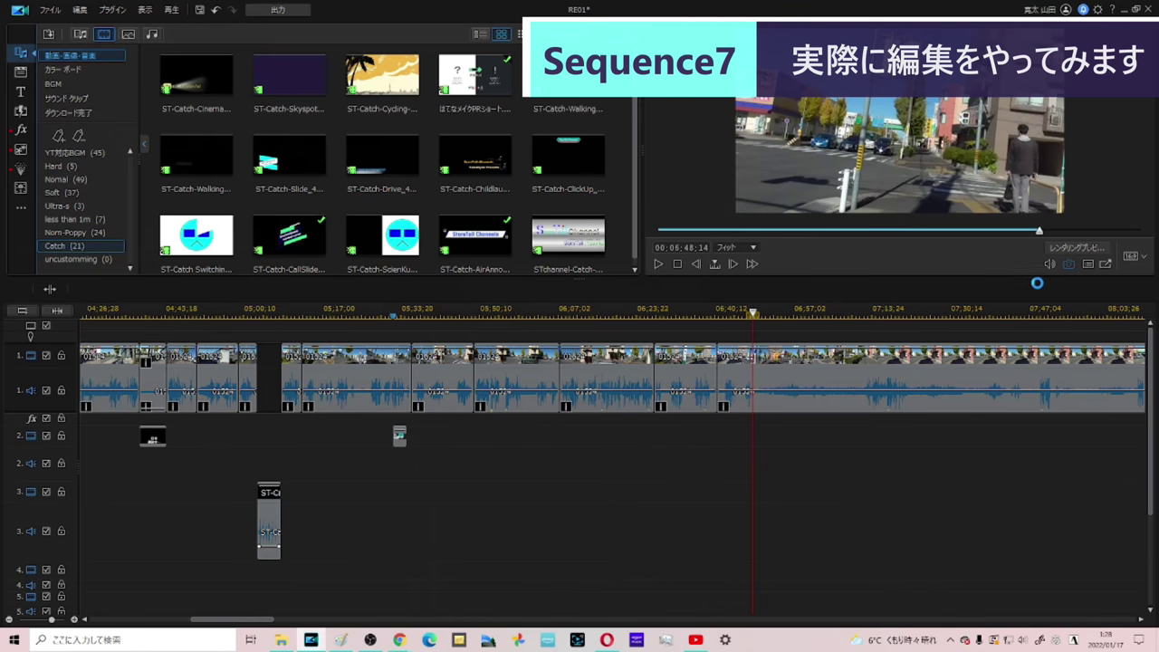
left_click(659, 190)
double_click(659, 190)
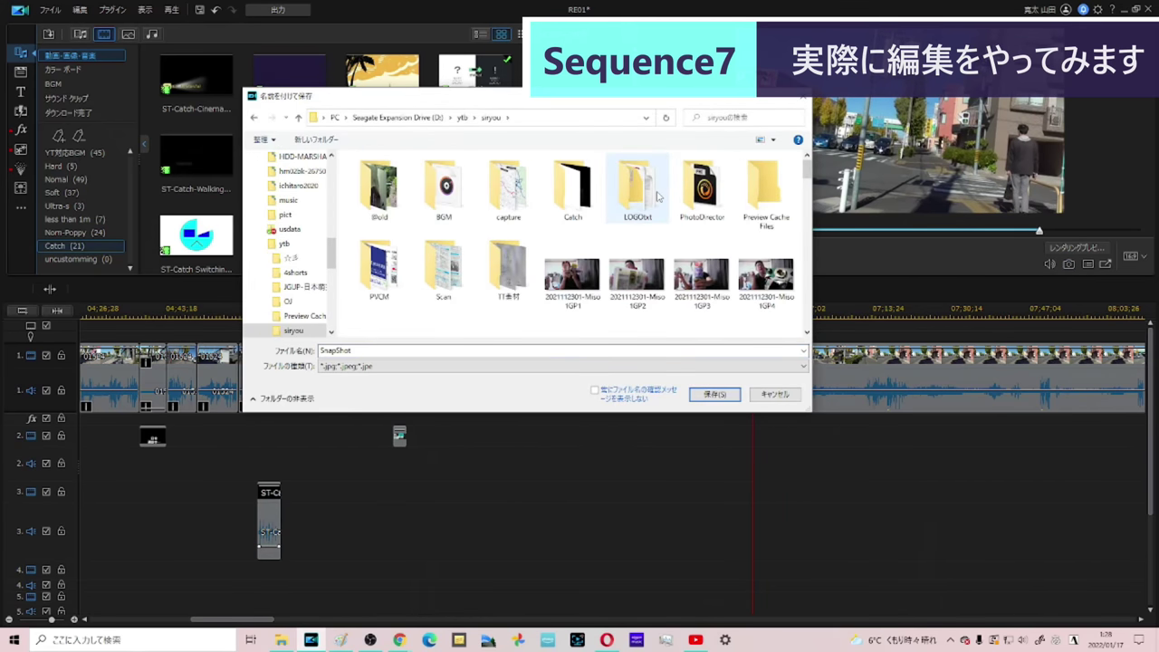
scroll(659, 193, "down", 10)
left_click(573, 299)
left_click(497, 355)
key("Return")
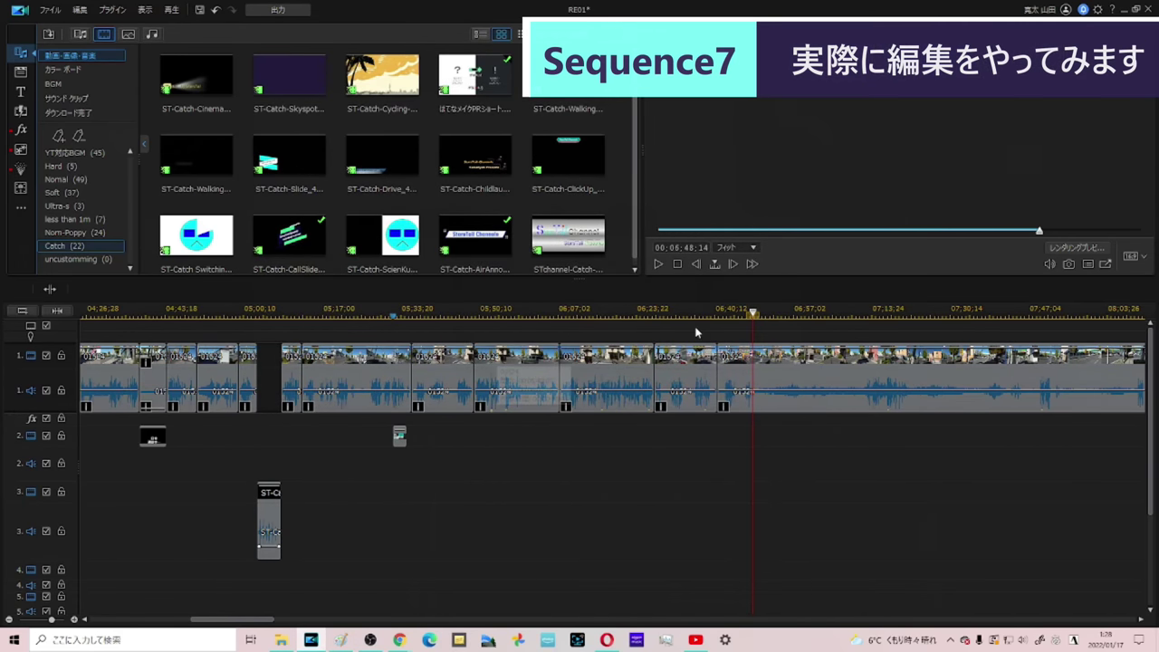
Step: Split the track 1 clip at 00:06:48:14 and about 00:07:11, and remove the section between the cuts
key("ctrl+t")
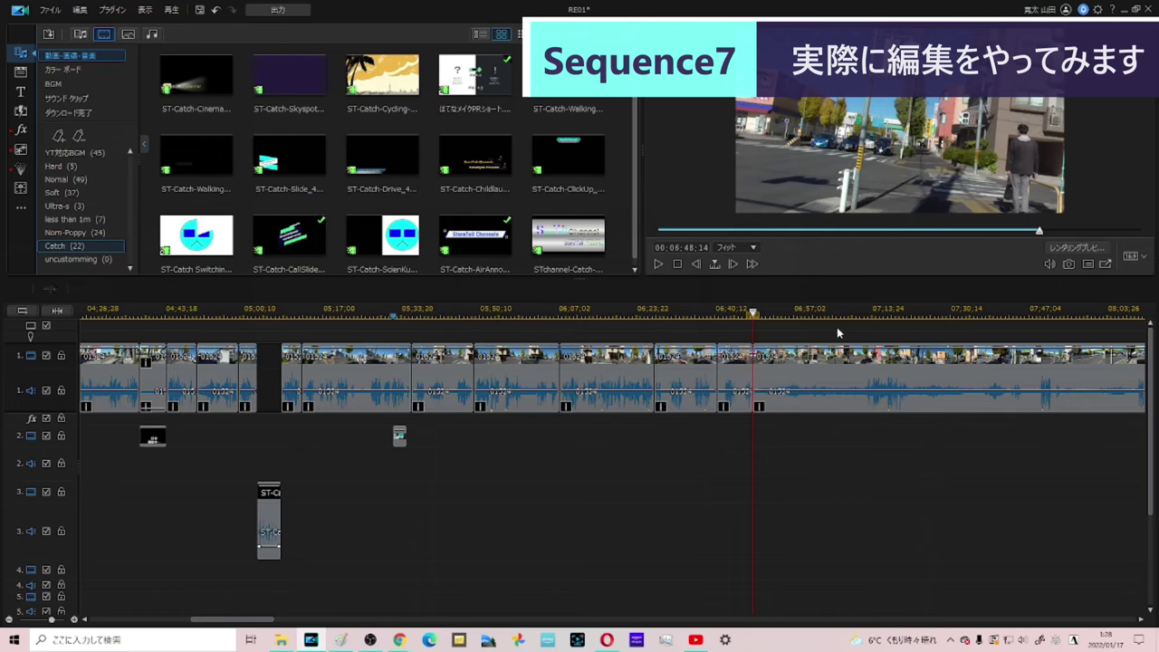
left_click(850, 365)
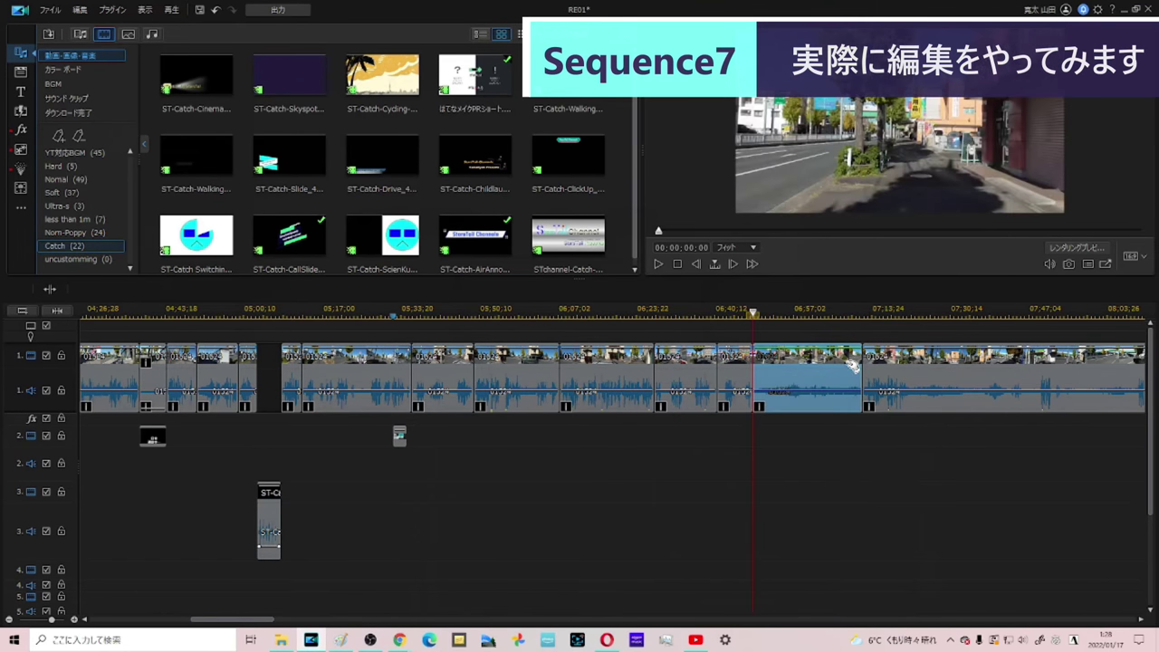
key("space")
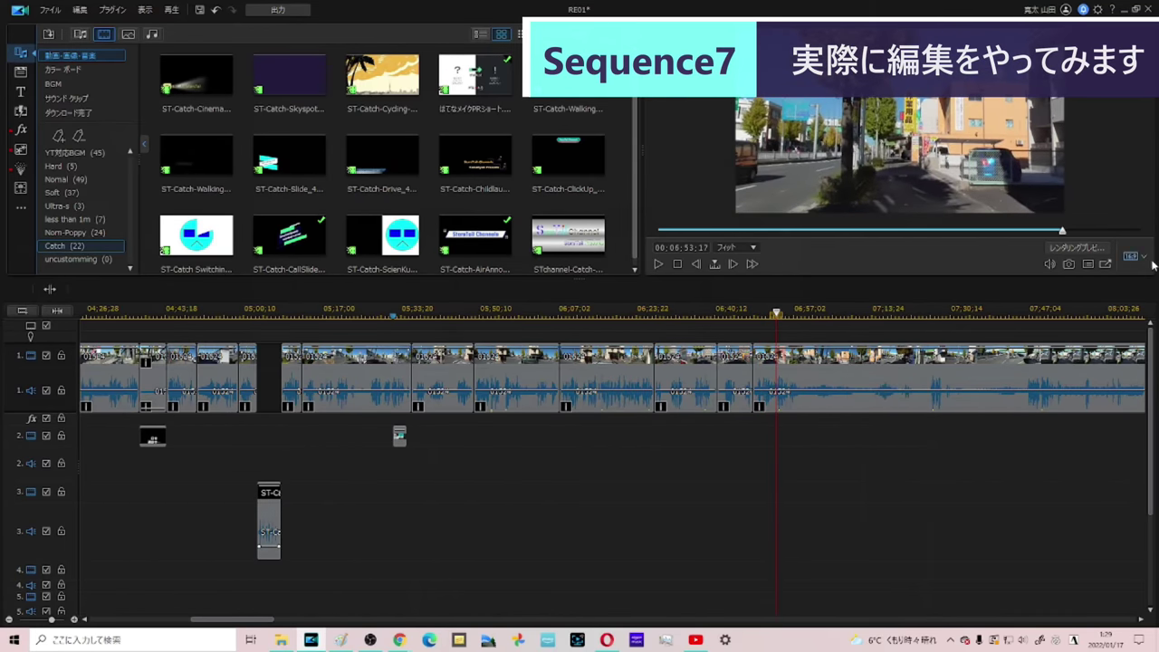
left_click(1069, 265)
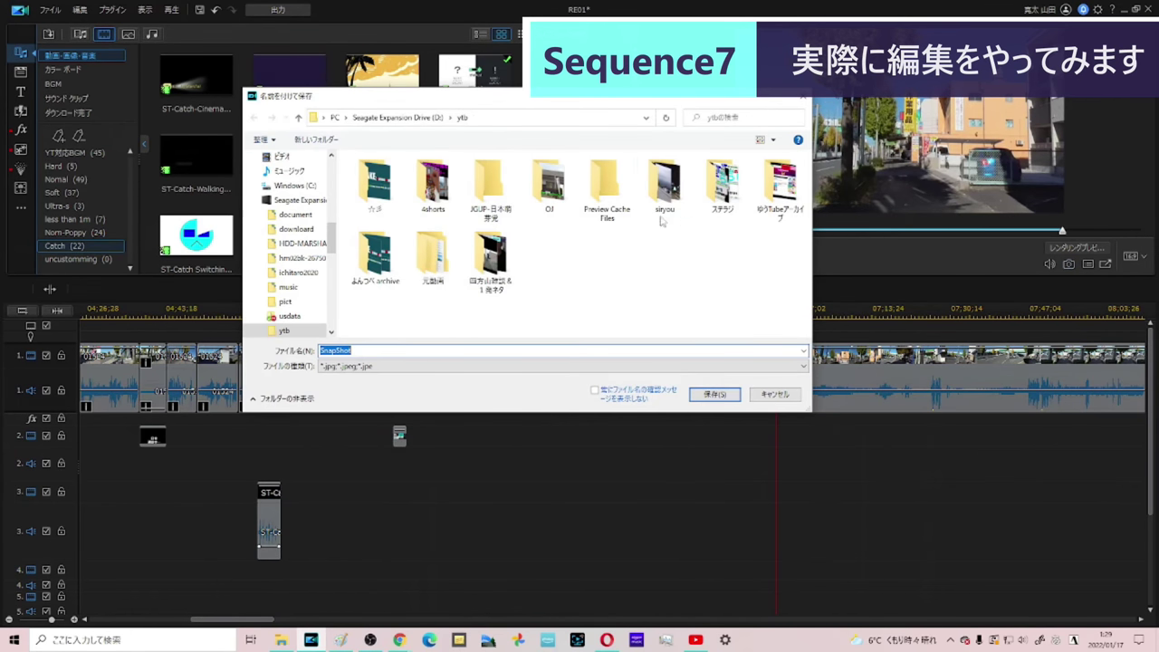
double_click(662, 181)
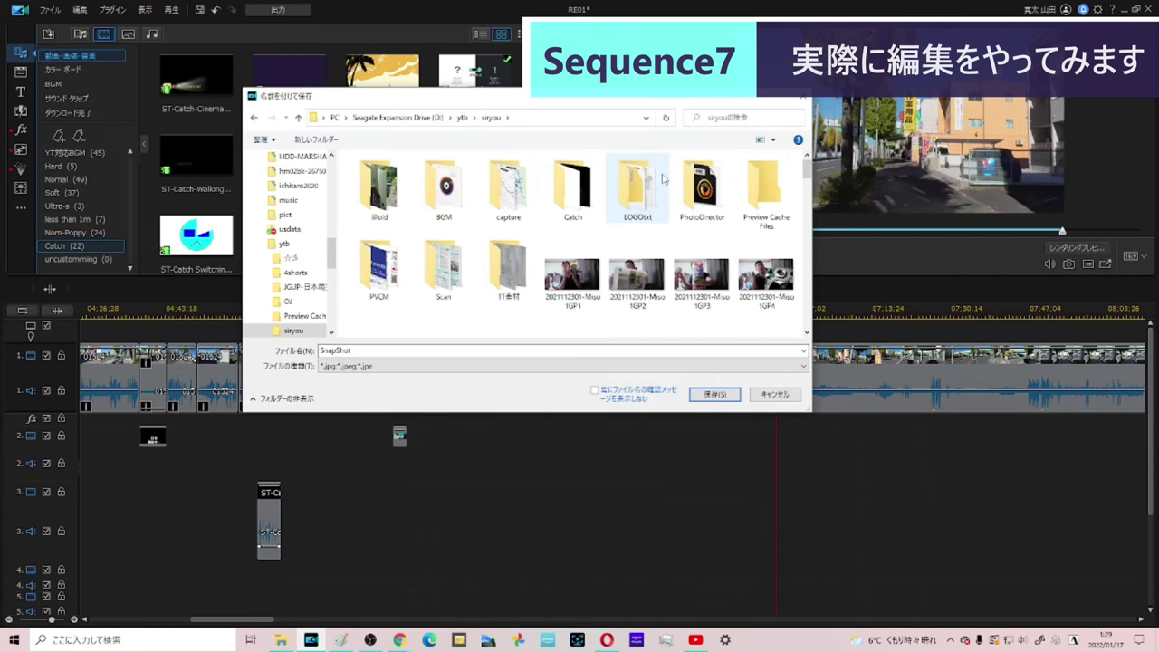
scroll(662, 179, "down", 5)
left_click(638, 294)
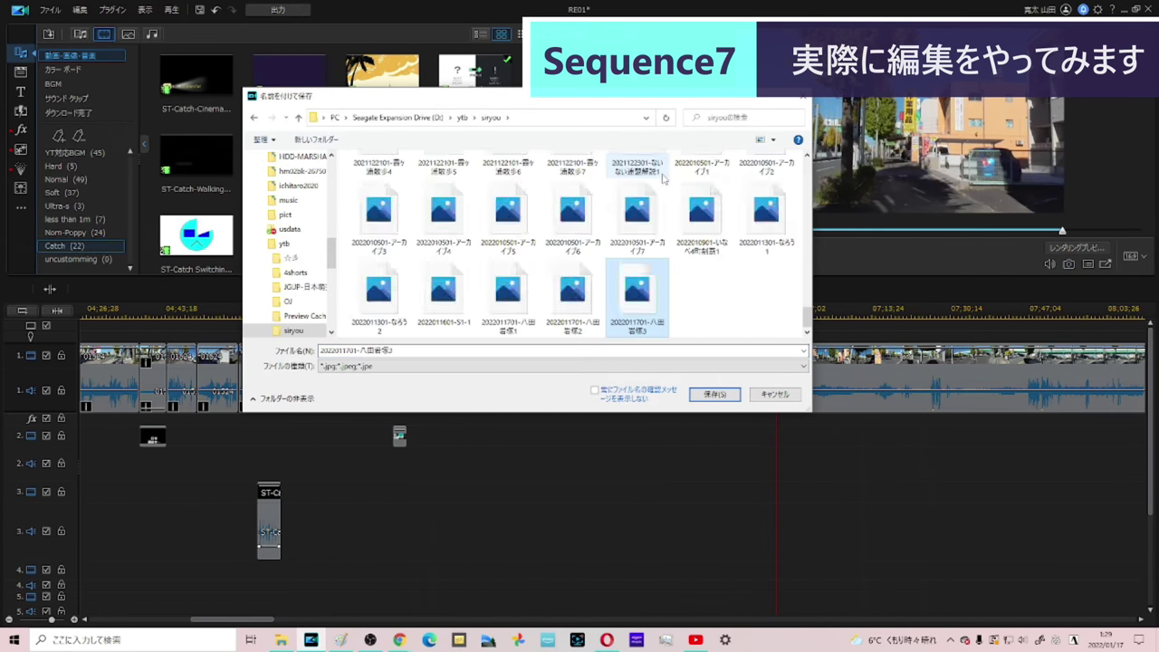
double_click(664, 350)
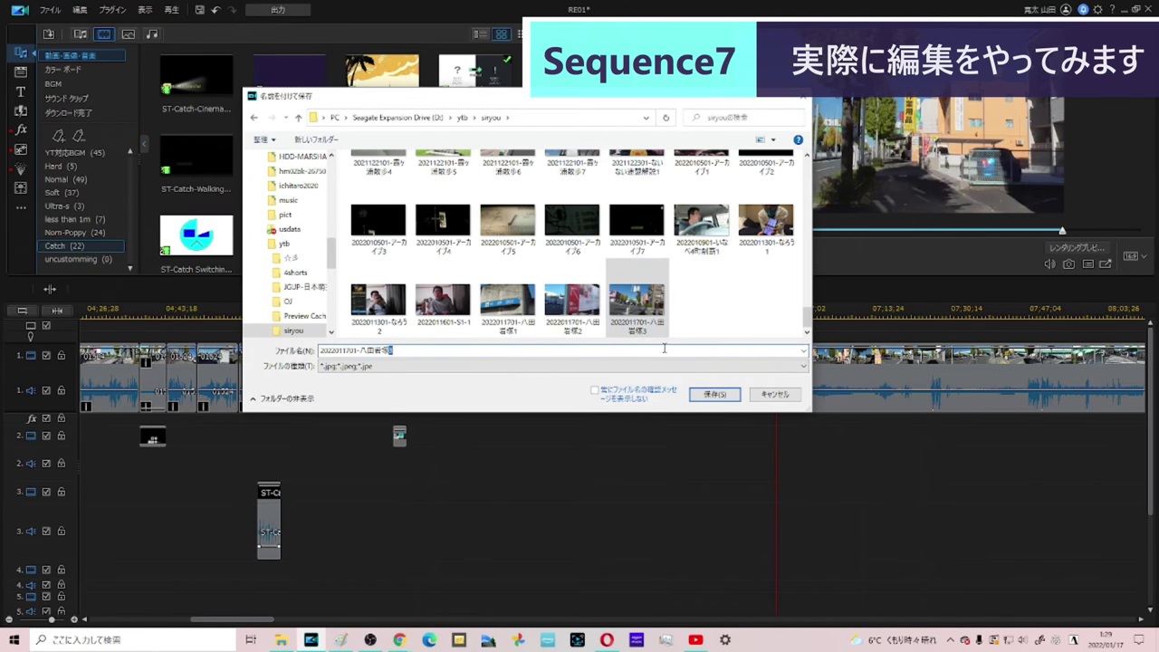
key("Return")
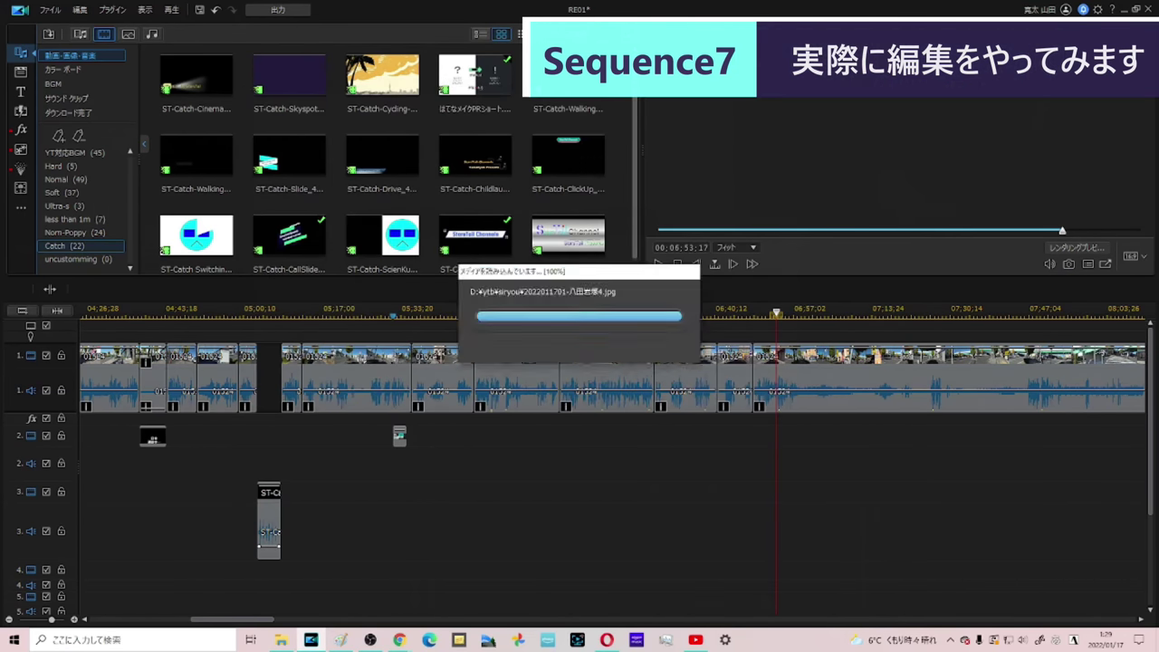
Step: Split the track 1 clip at 00:06:58:20 and about 00:07:25:15, delete the section between, and play back from the join
key("space")
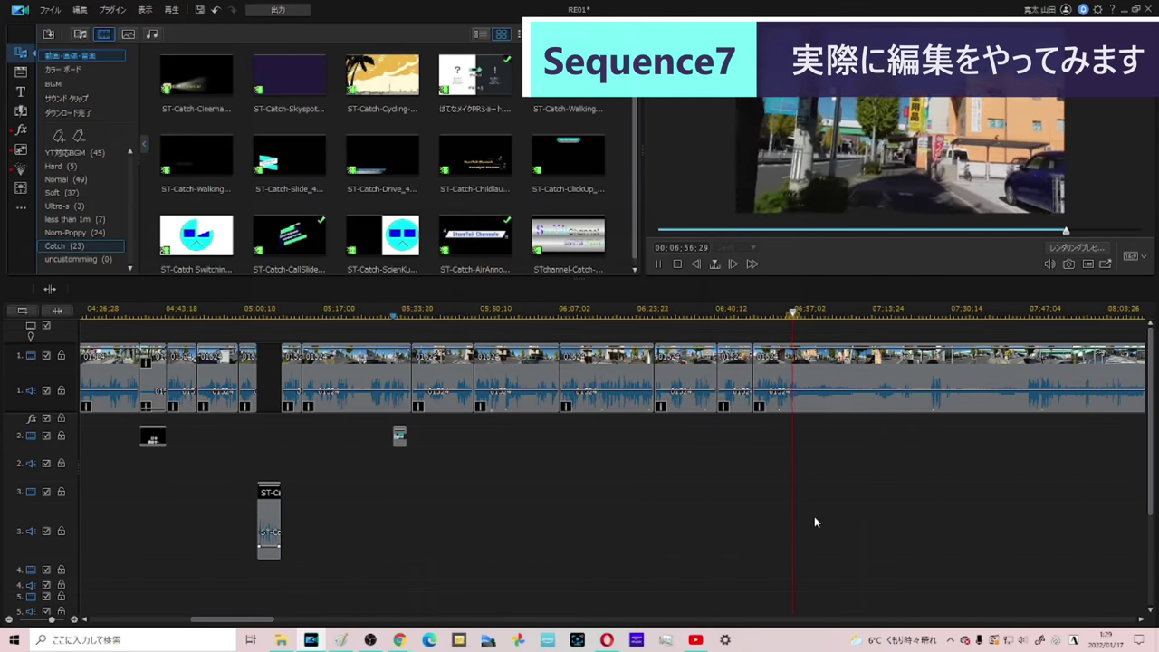
key("space")
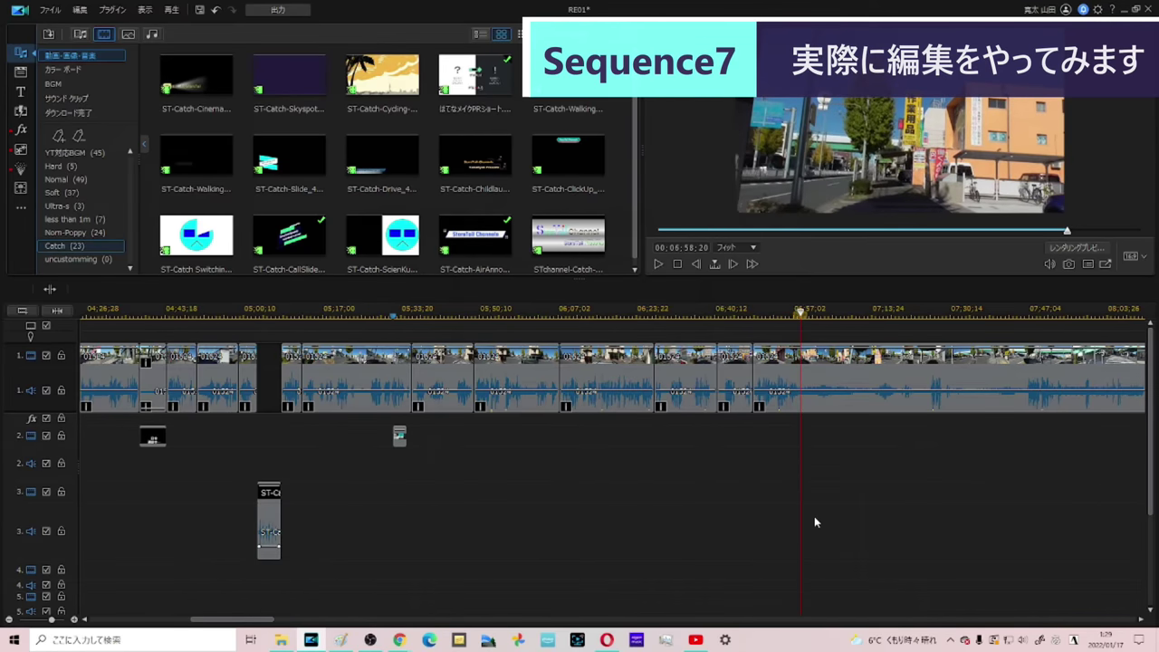
key("ctrl+t")
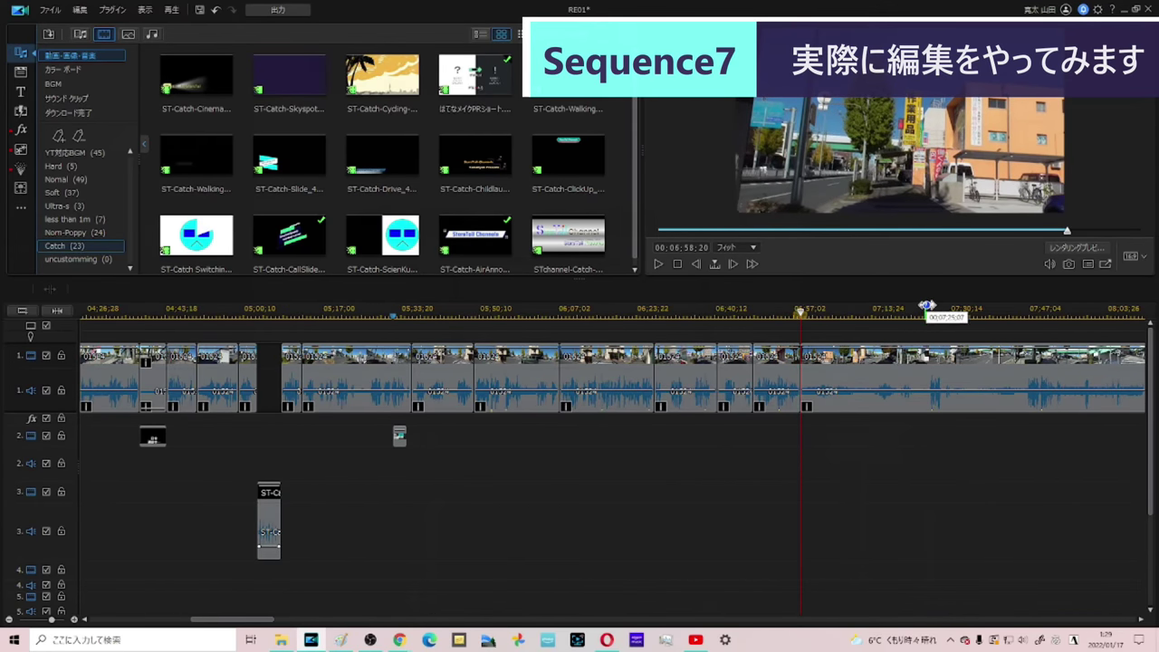
left_click(925, 309)
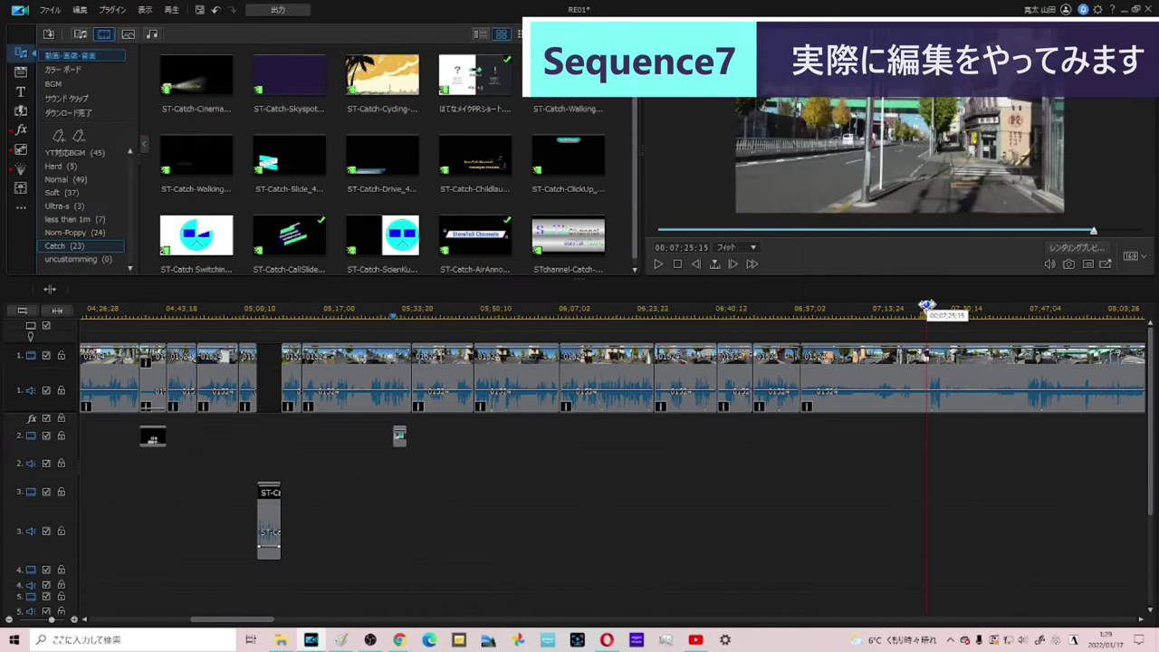
left_click(901, 366)
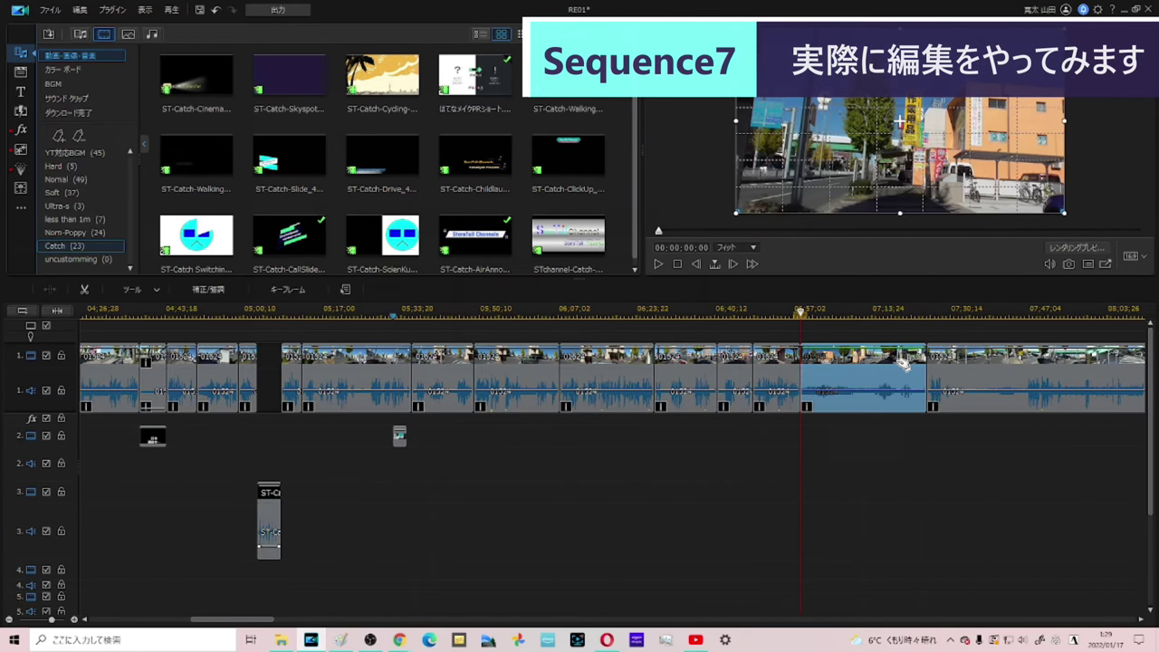
key("Delete")
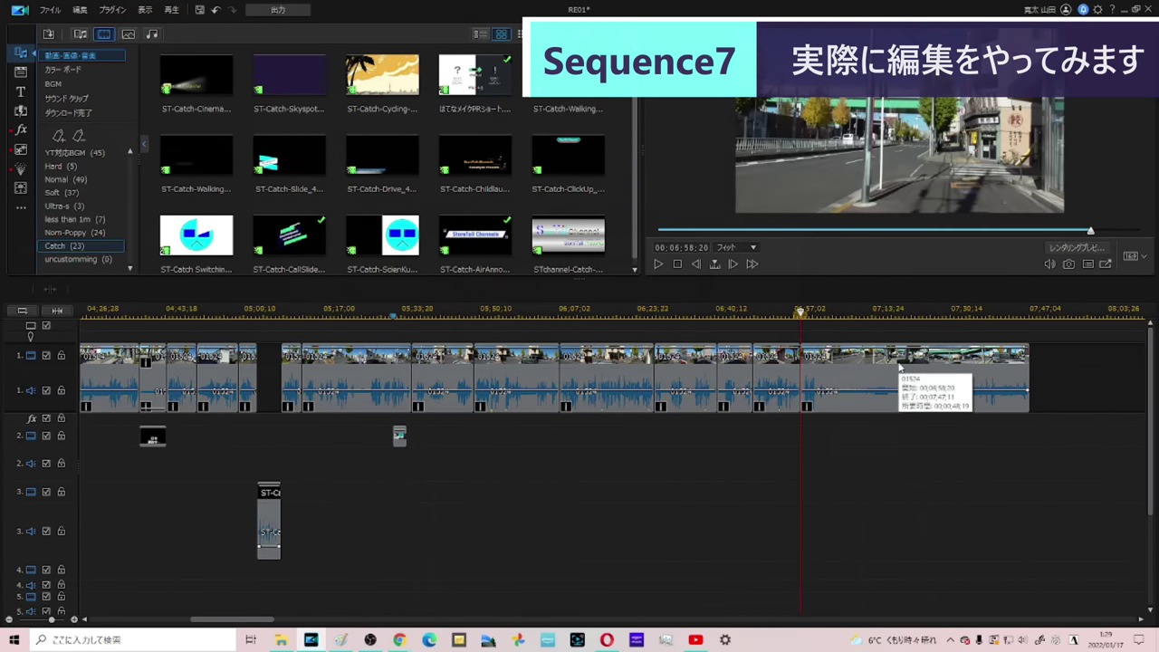
key("space")
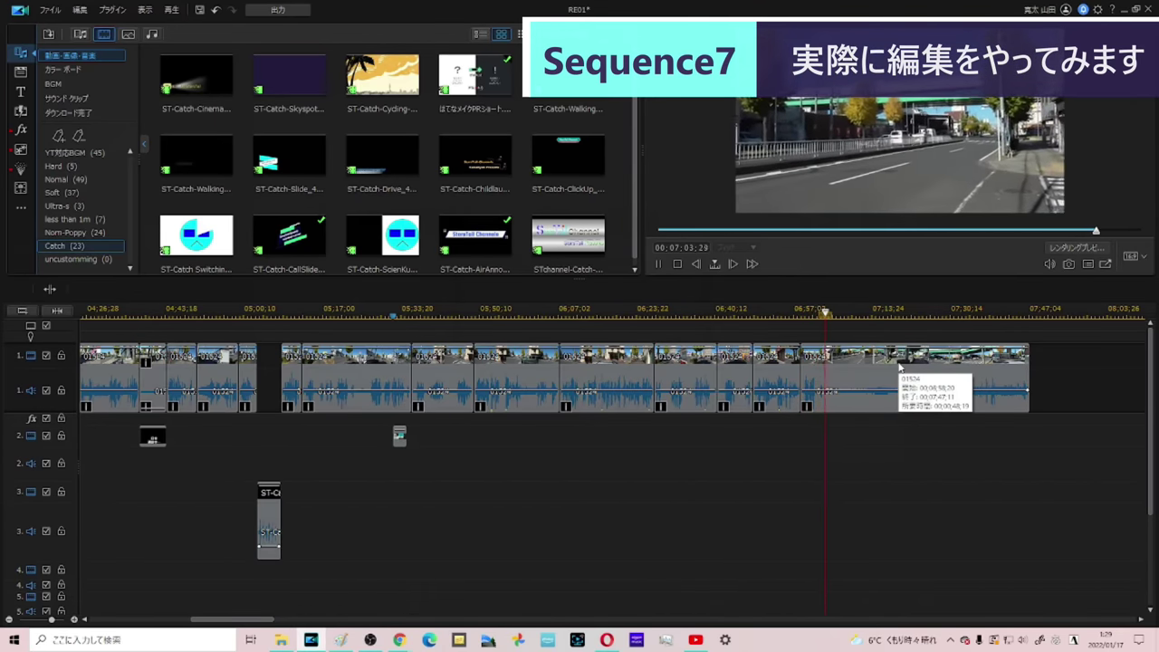
Step: Split the track 1 clip at 00:07:05:13 and 00:07:19:18, and delete the section between the cuts with the gap closed
key("space")
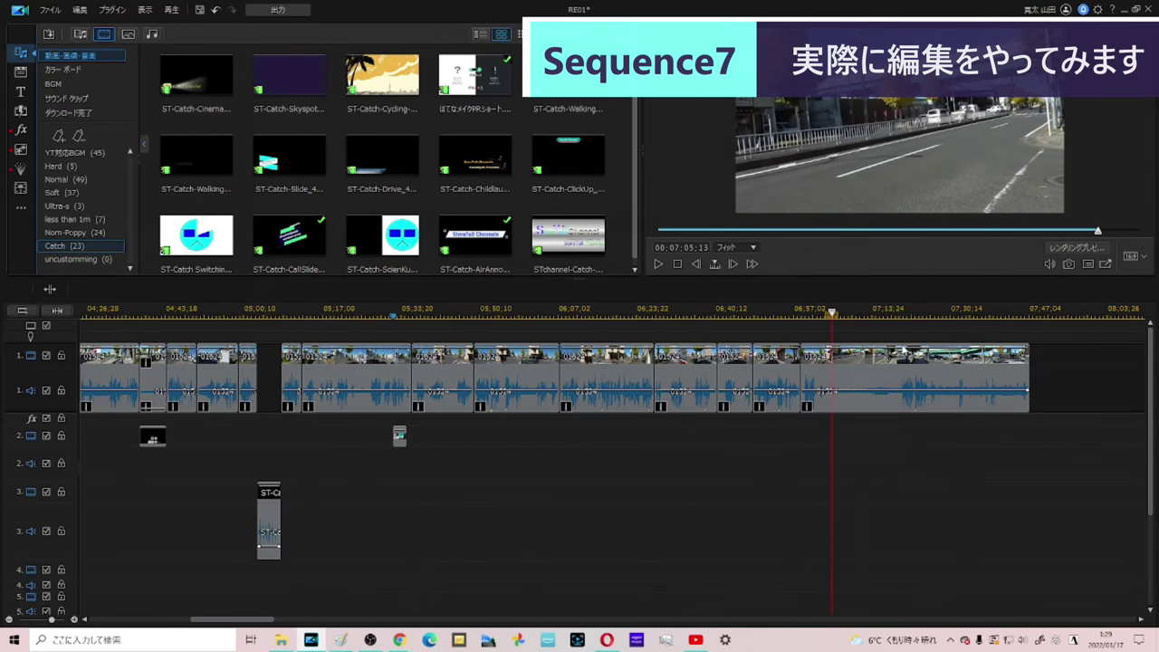
key("ctrl+t")
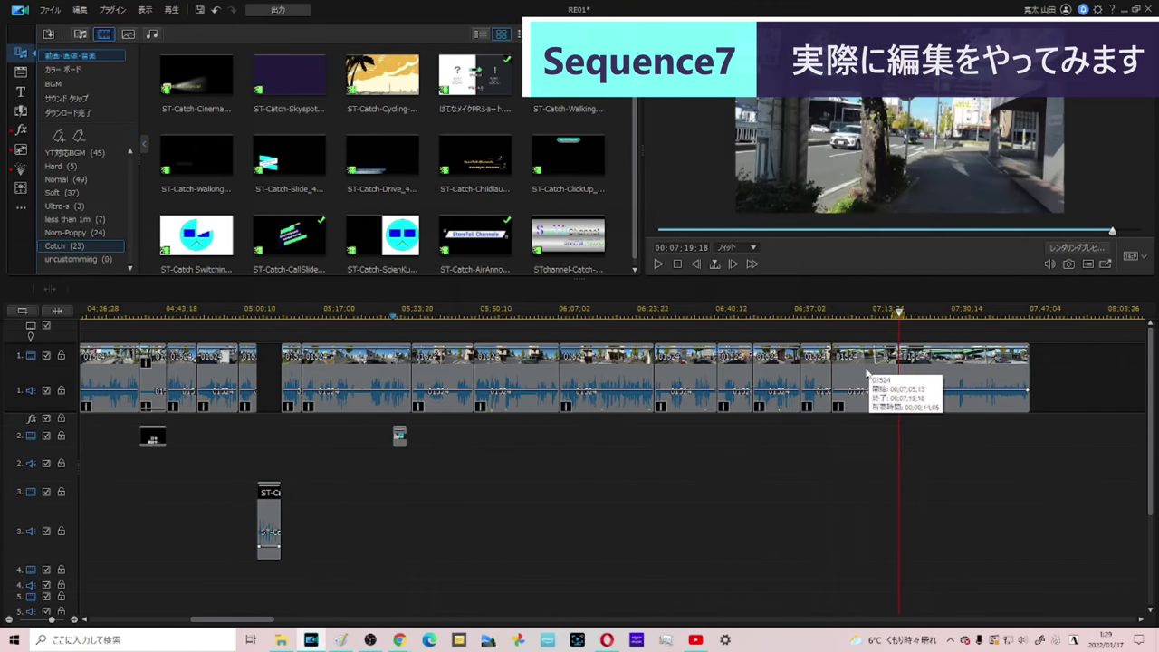
left_click(869, 371)
key("Delete")
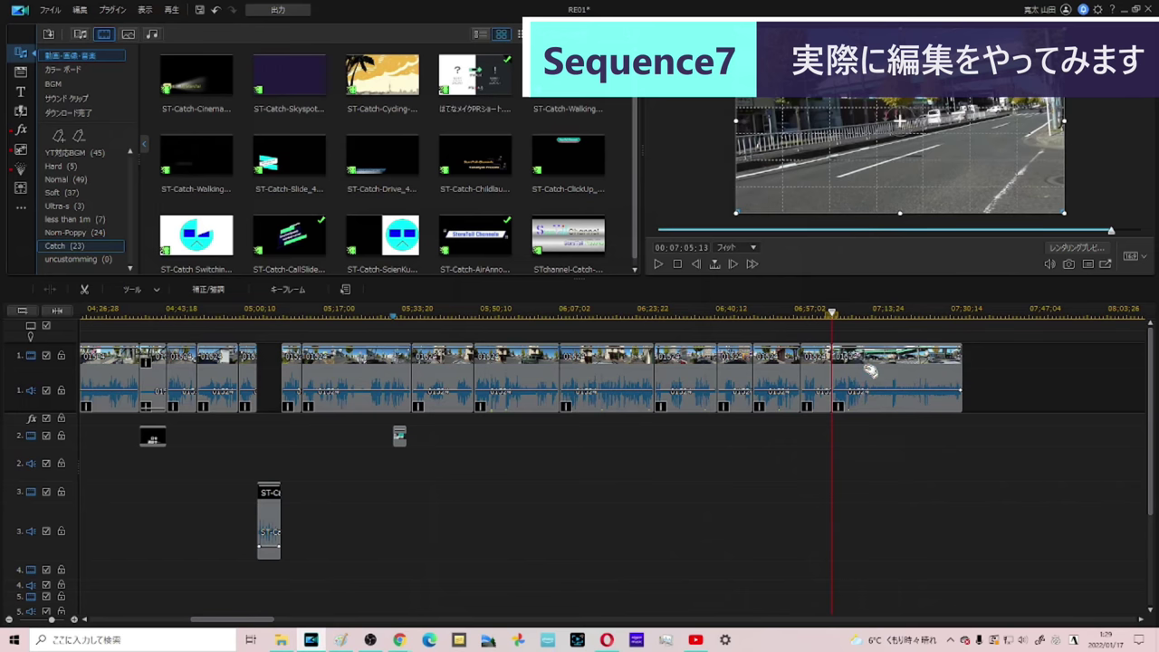
Step: Insert the ST-Catch Switching clip at 00:07:05:13, shifting all clips along, and move it down from track 1 to track 3
left_click(231, 233)
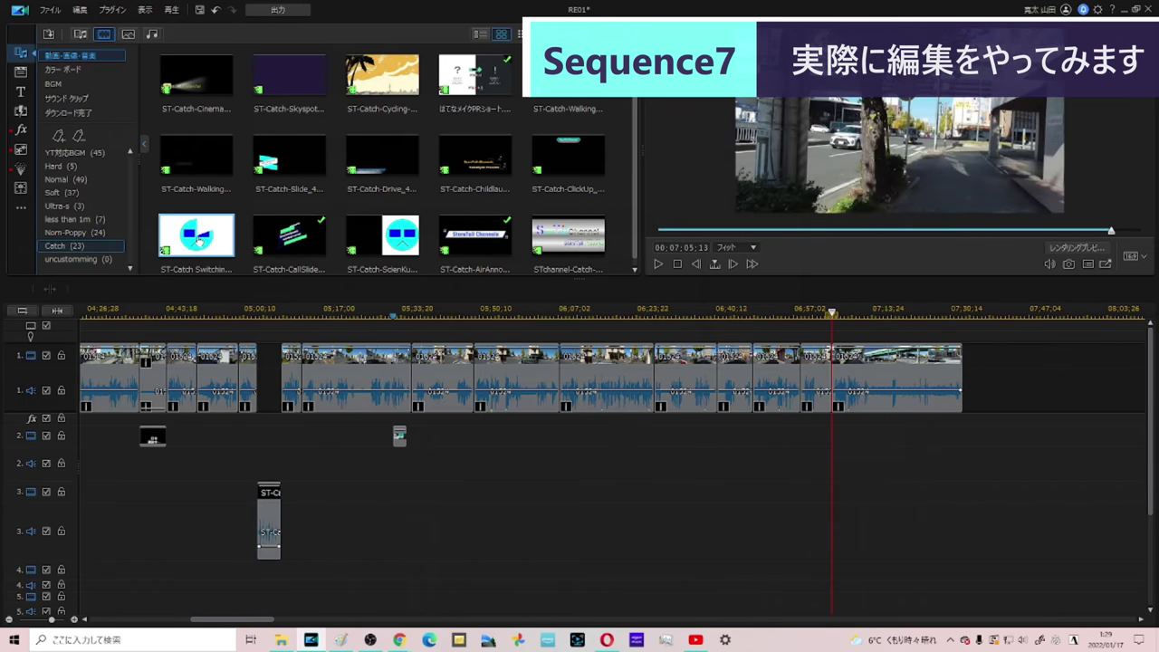
left_click_drag(834, 362, 835, 366)
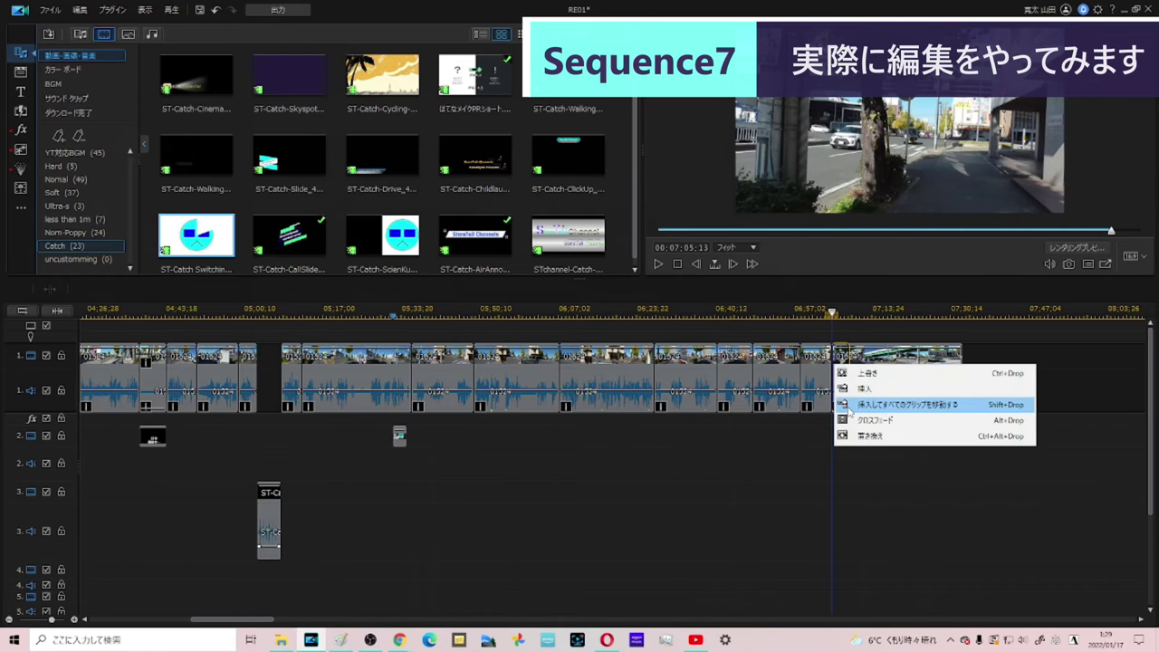
left_click(896, 405)
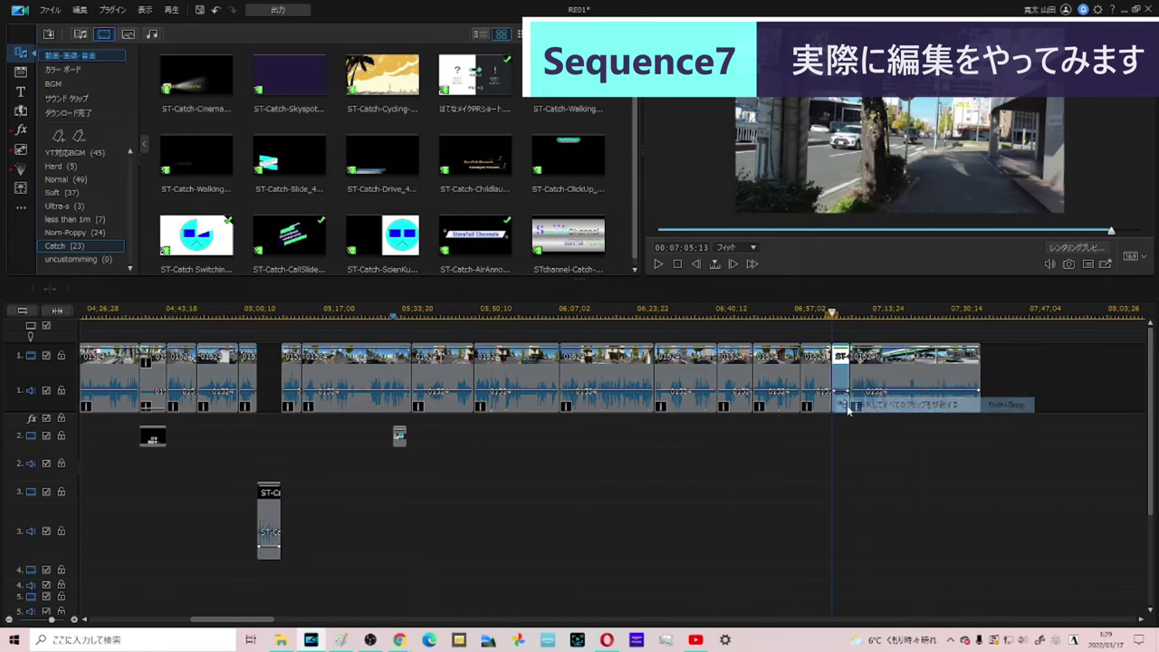
left_click_drag(841, 380, 847, 493)
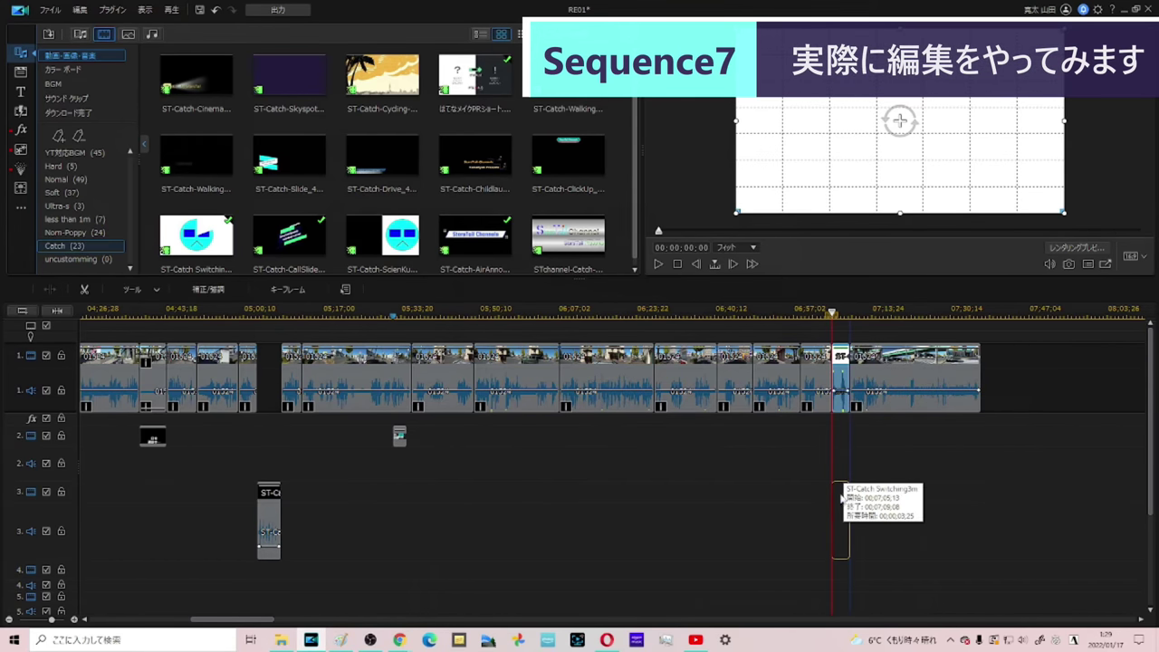
left_click_drag(839, 551, 839, 554)
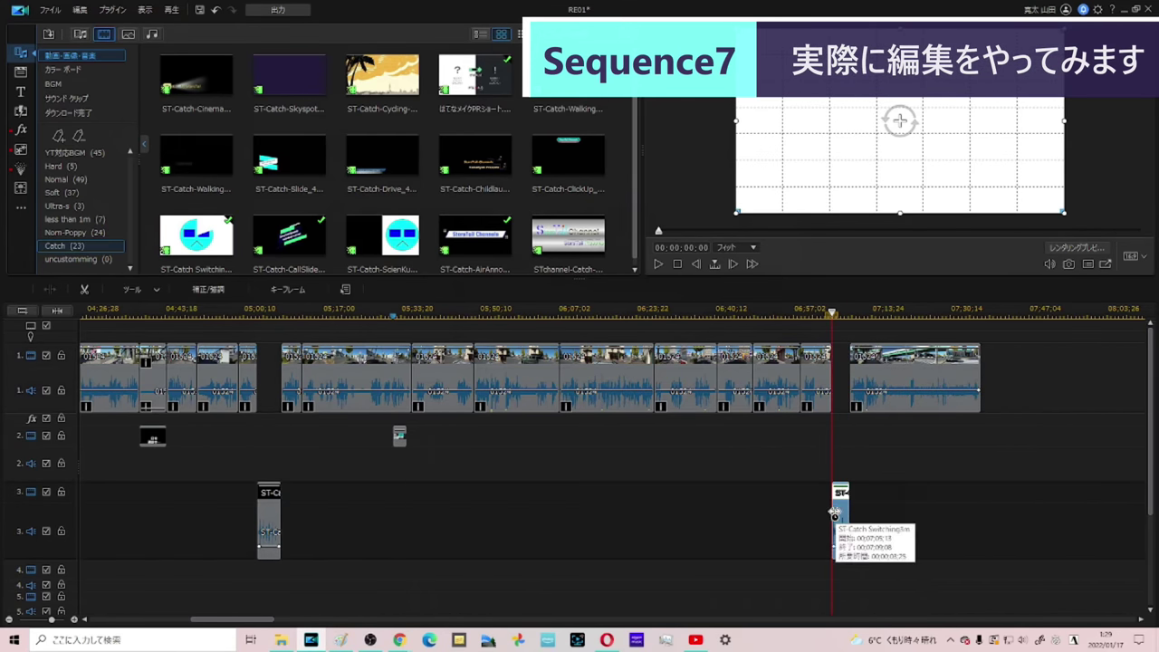
key("space")
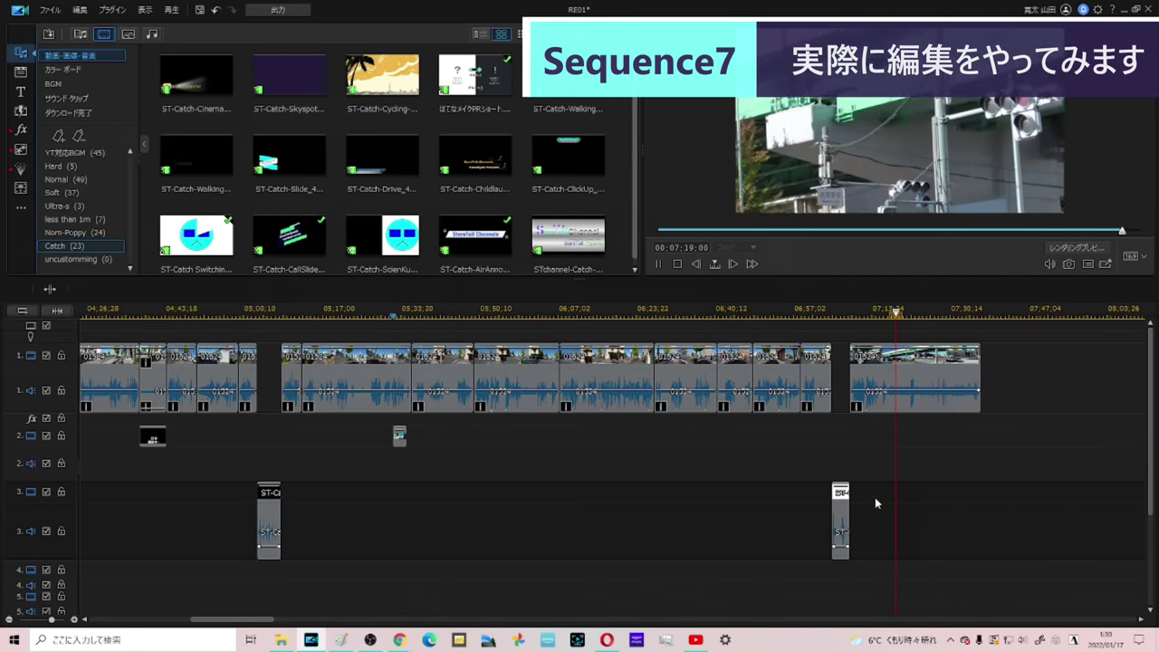
key("space")
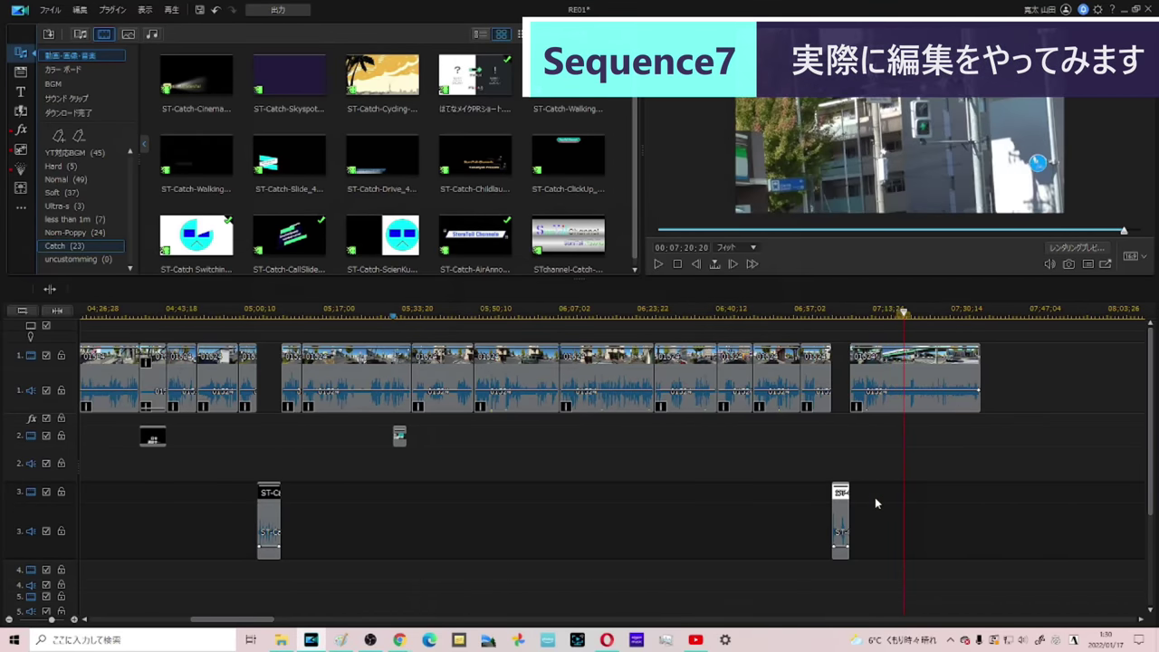
left_click(1068, 263)
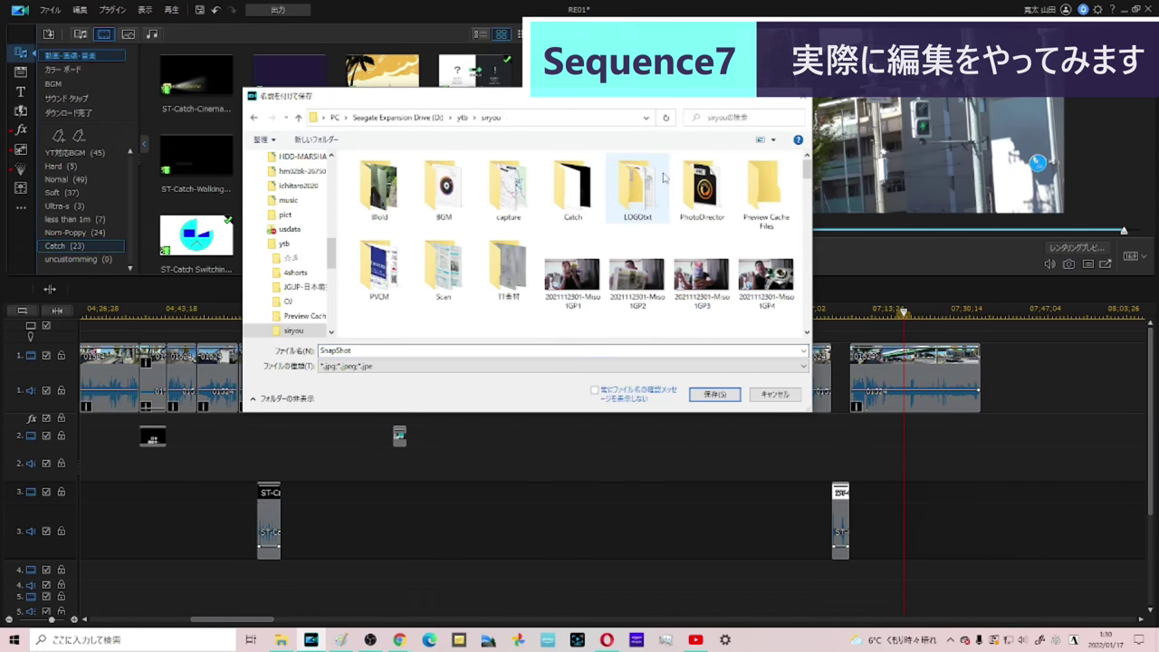
scroll(663, 226, "down", 10)
left_click(701, 298)
left_click(691, 351)
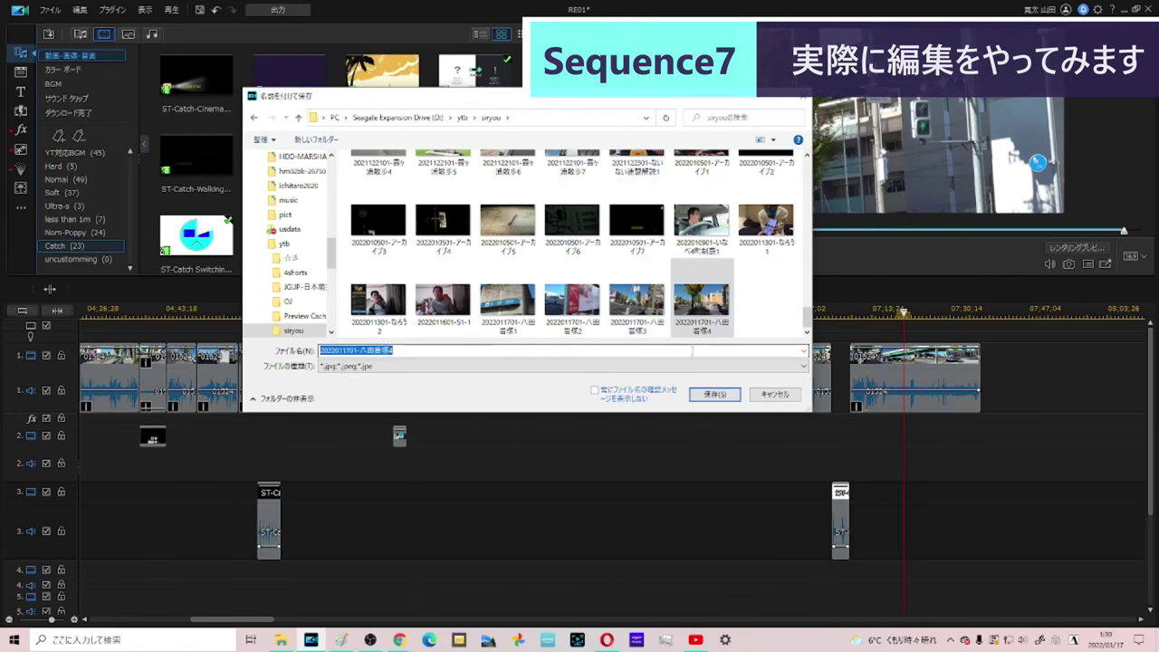
key("Return")
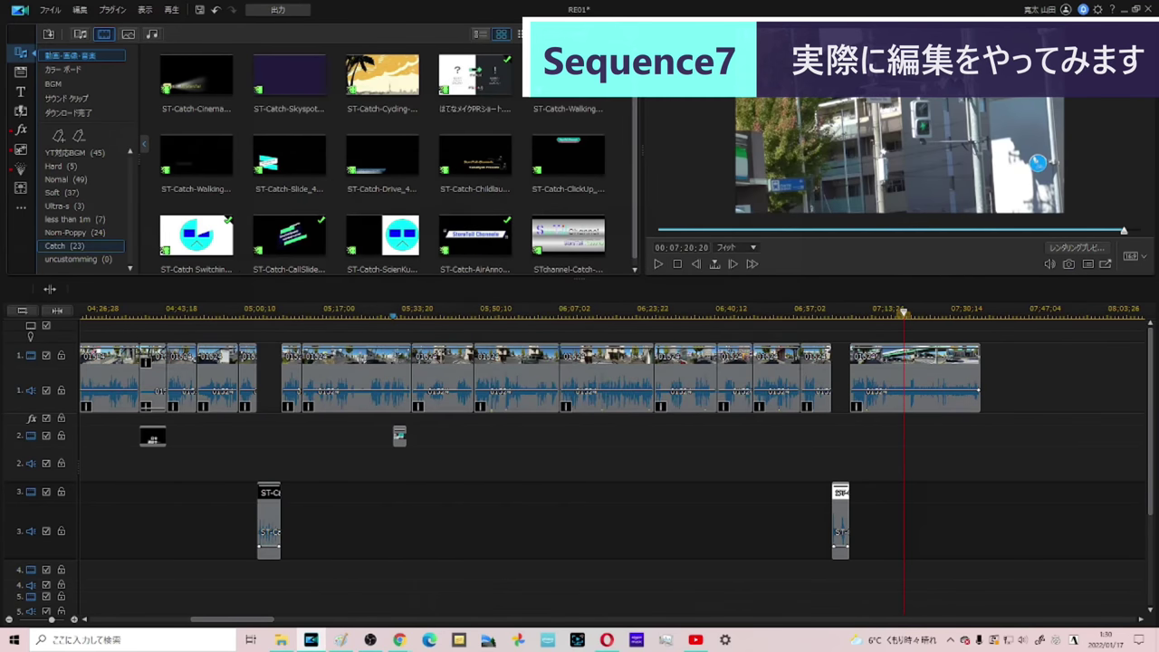
Step: Place the newly saved traffic-light snapshot on track 2 at 00:07:20:20 and play back over it
left_click(128, 34)
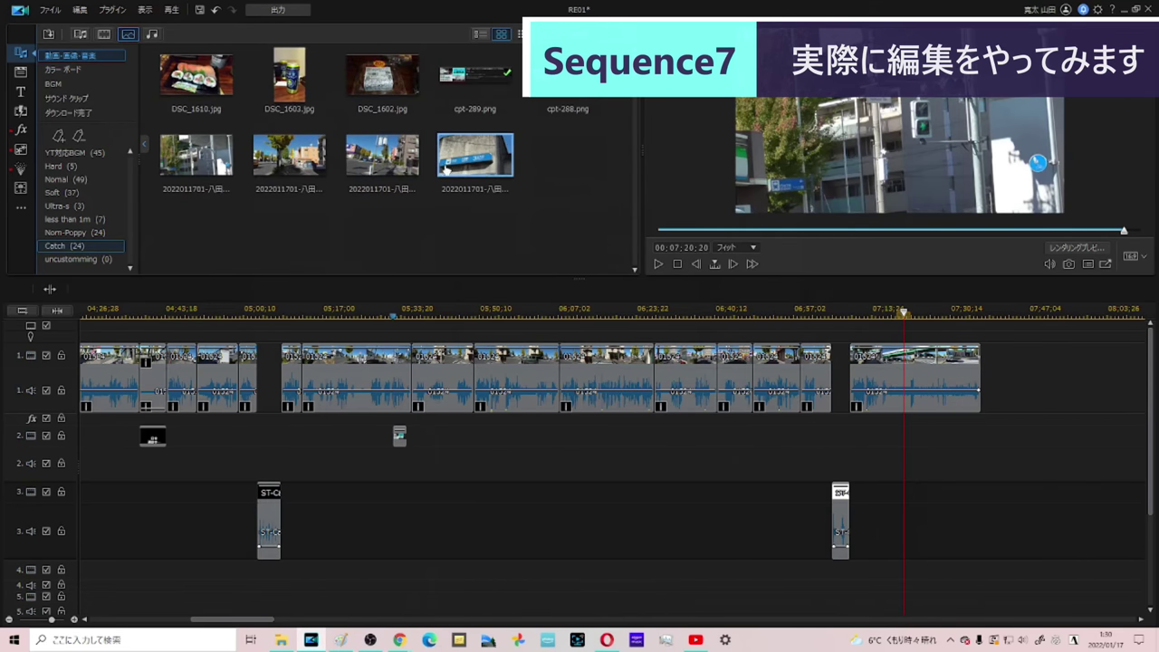
left_click_drag(195, 160, 905, 441)
left_click(890, 308)
key("space")
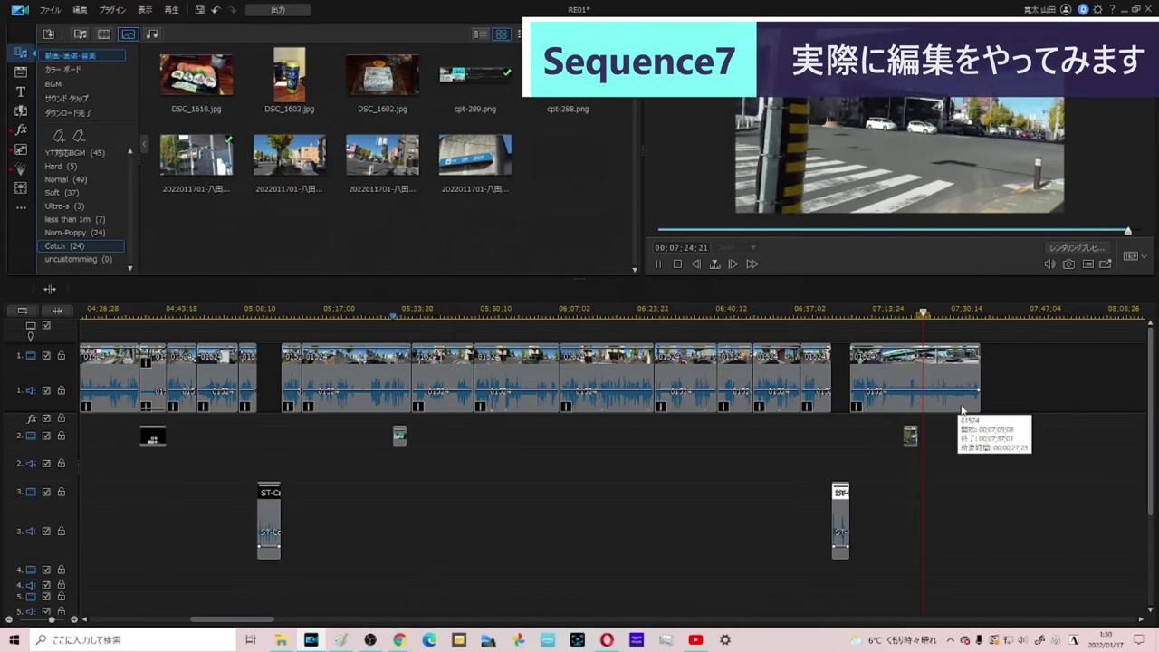
Step: Split the track 1 clip at 00:07:23:25 and apply the ぼかし effect to the part after the cut
left_click(919, 312)
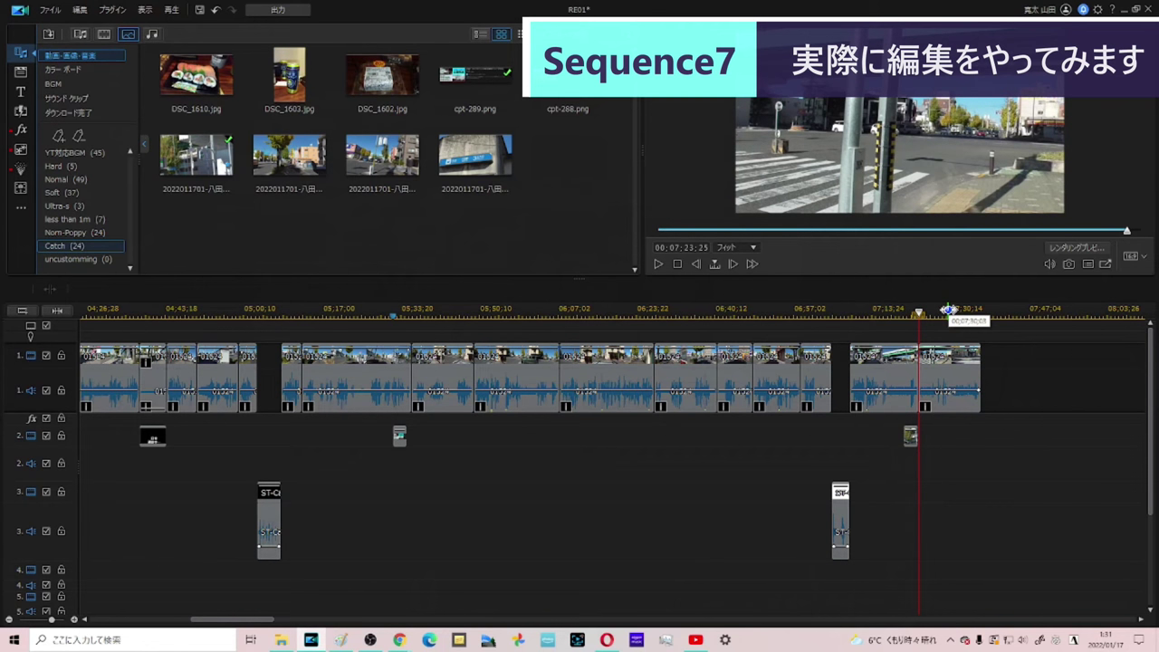
left_click(21, 131)
left_click(290, 74)
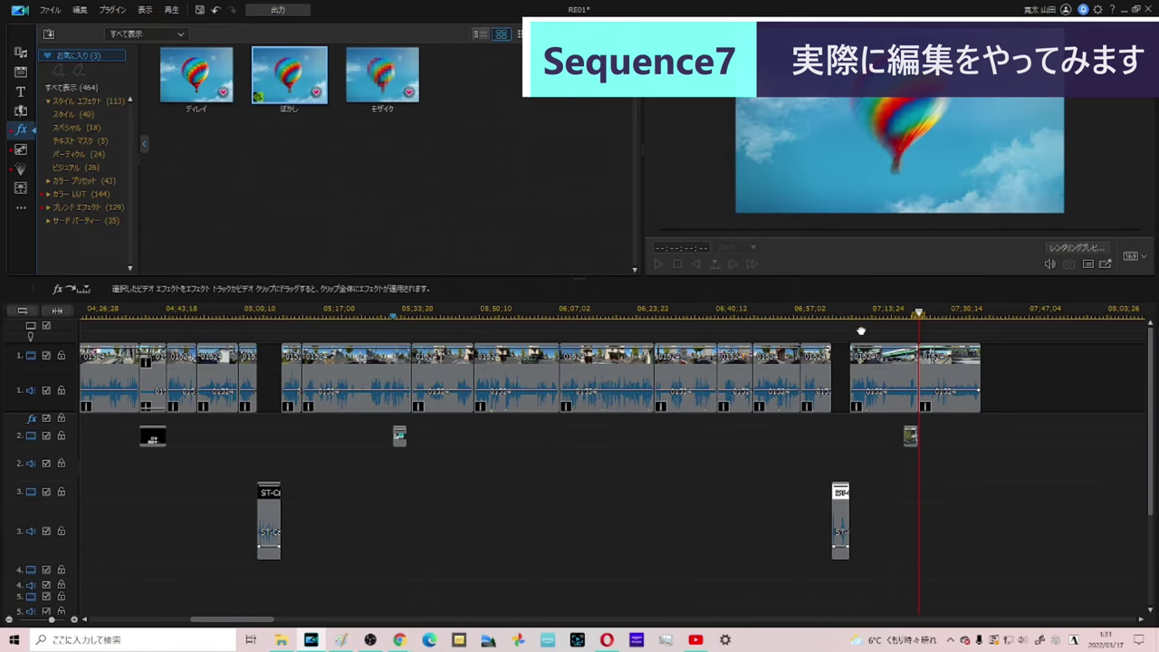
left_click(949, 356)
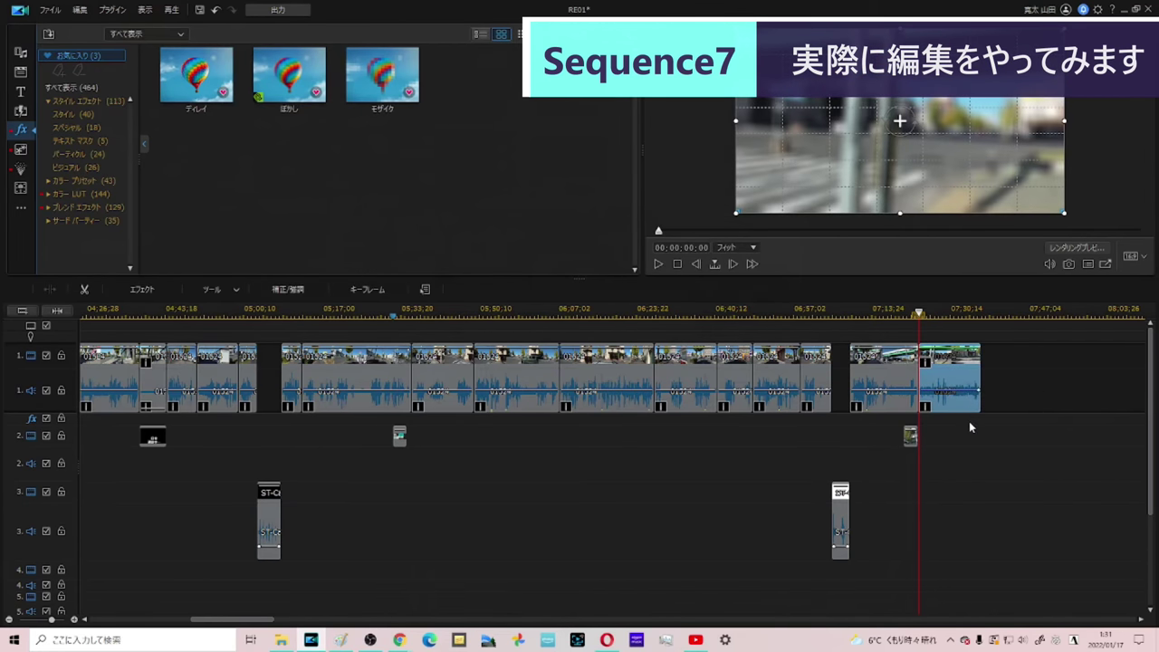
Step: Play the blurred clip, split it at 00:07:30:19, and delete the remainder after the cut
key("space")
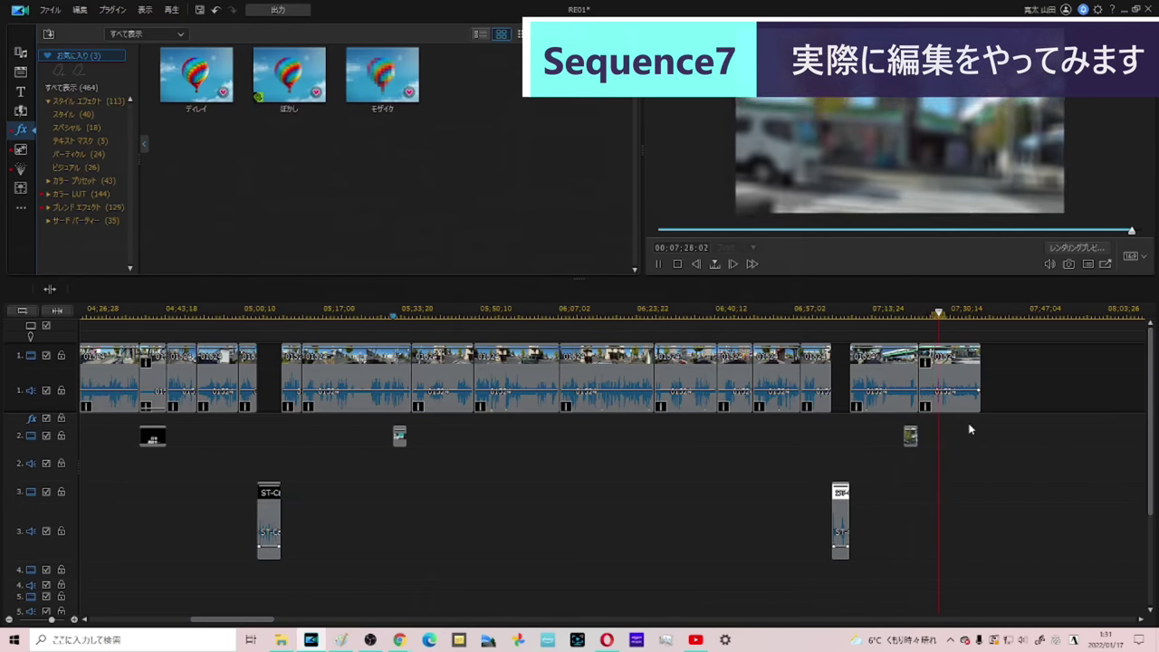
key("ctrl+t")
left_click(973, 371)
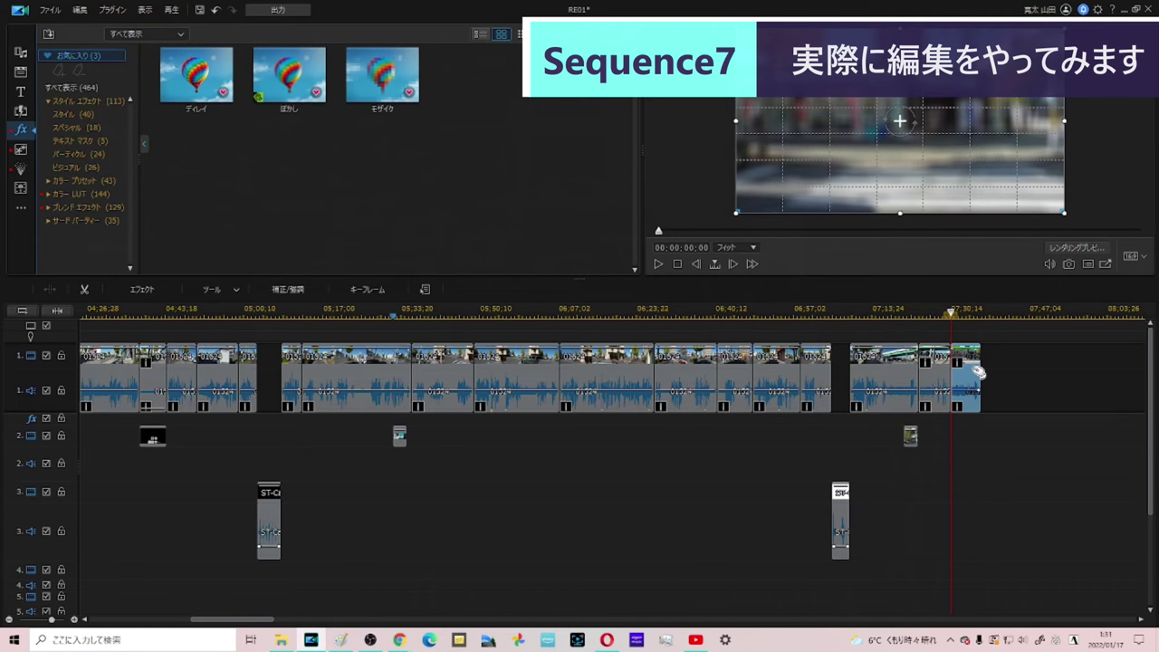
key("Delete")
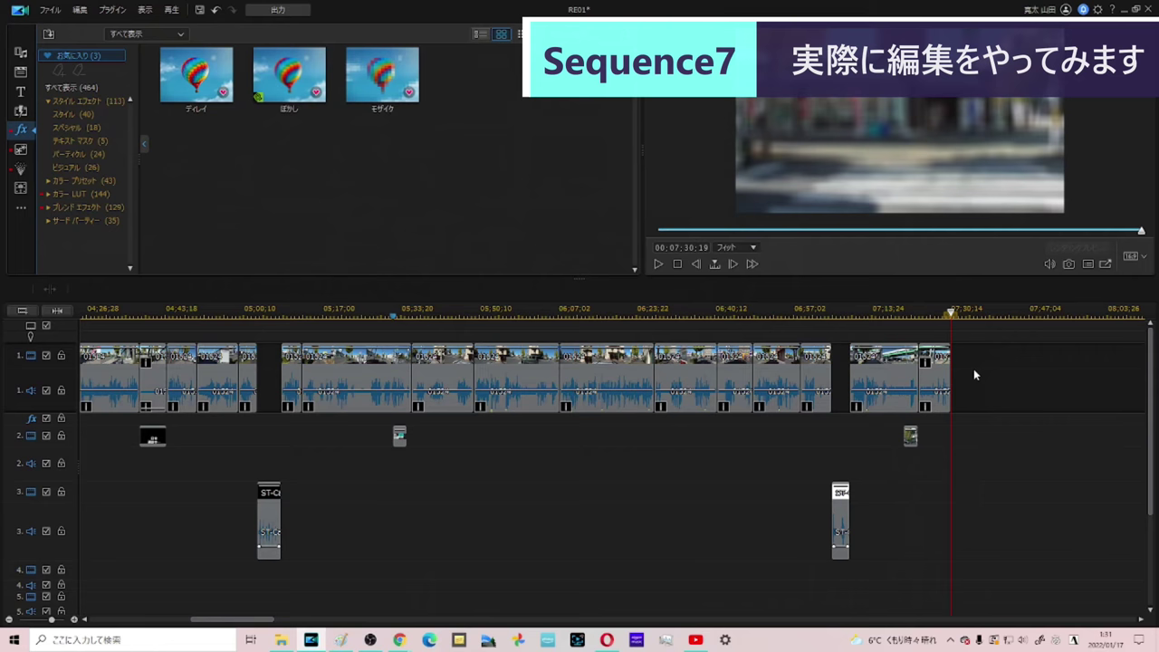
Step: Return to the start of the timeline and save the project
left_click(432, 317)
key("Home")
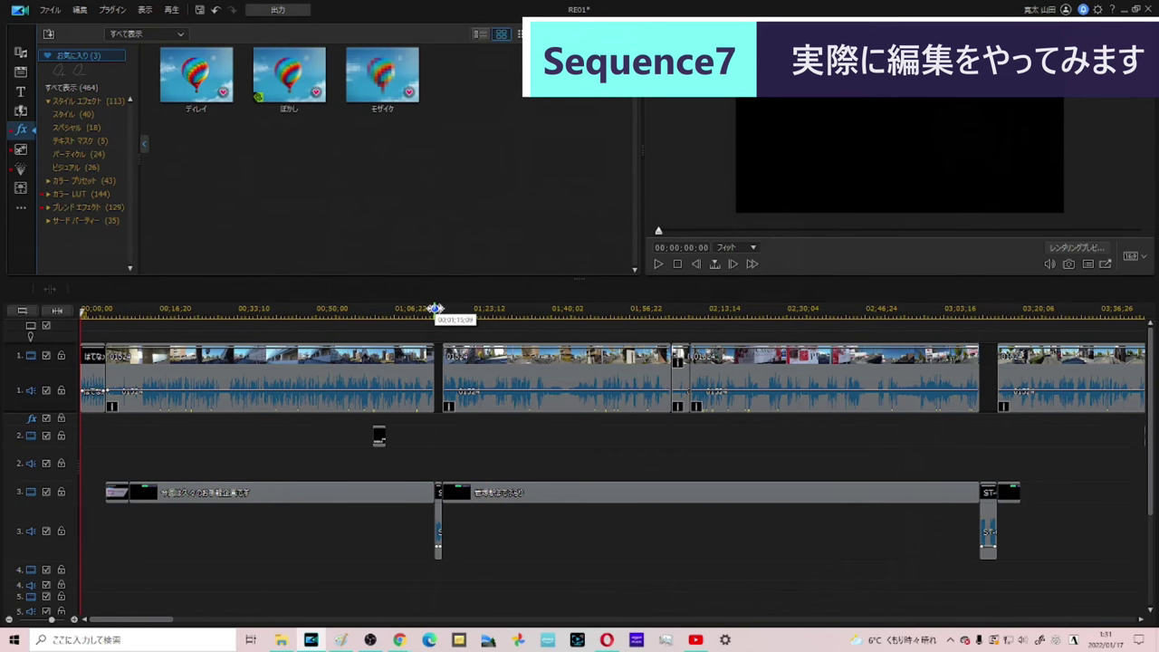
key("ctrl+s")
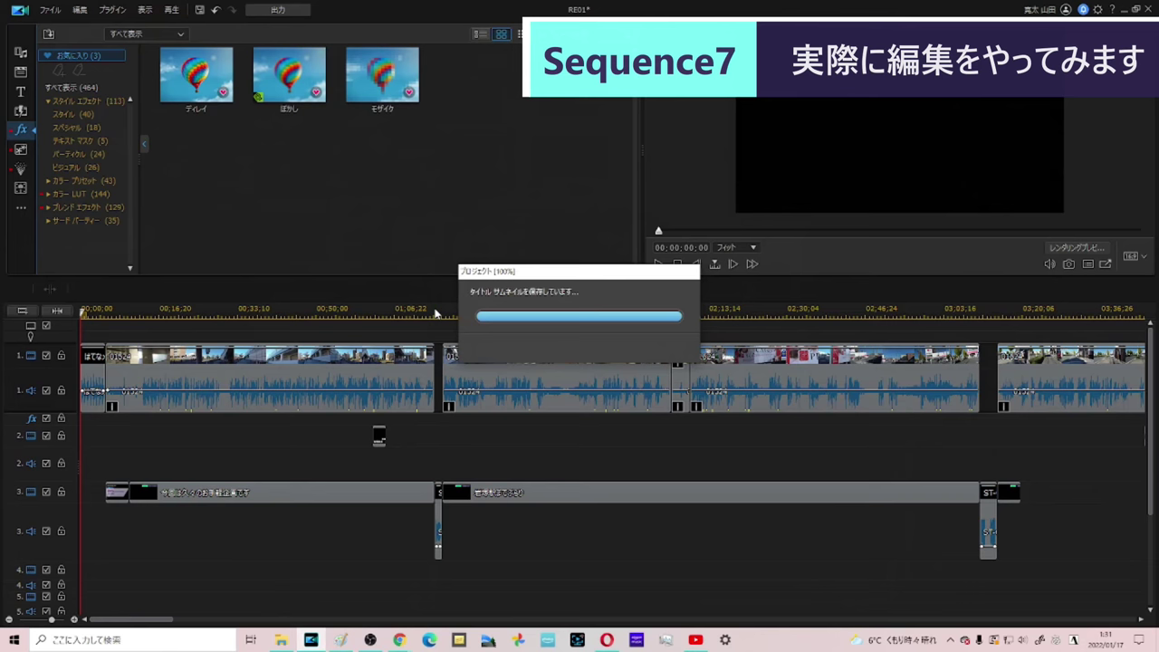
Step: Extend the short 岩塚駅までぶらり title on track 3 from its start at 00:03:14:27 up to the next catch clip
scroll(999, 498, "right", 2)
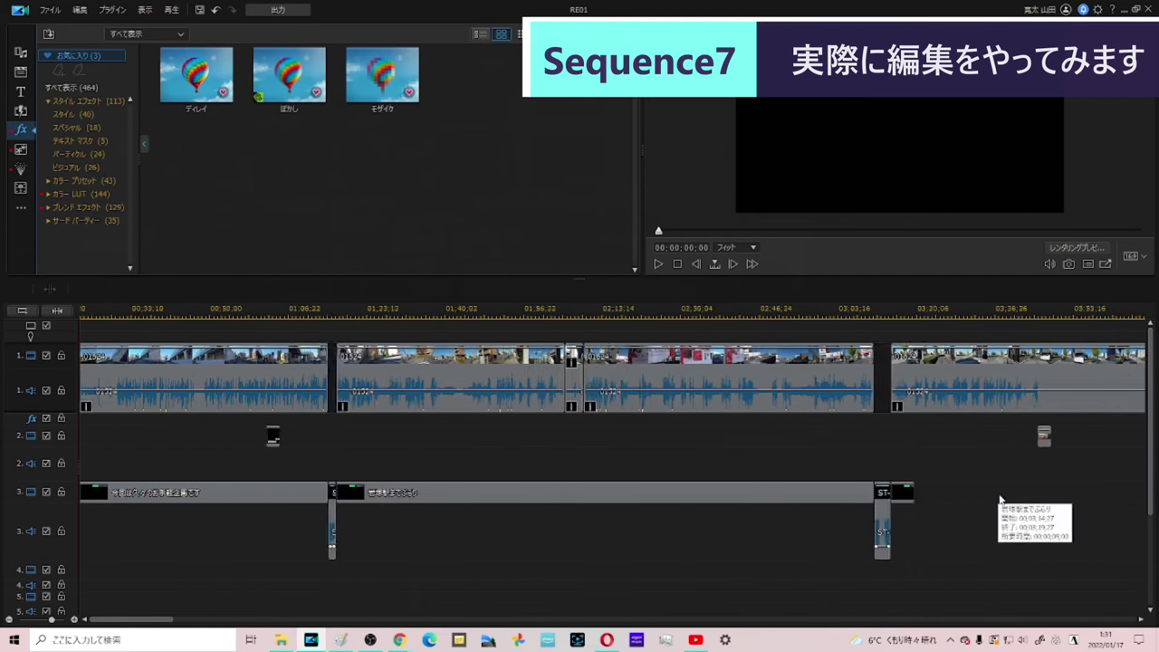
scroll(1000, 498, "right", 8)
left_click(483, 491)
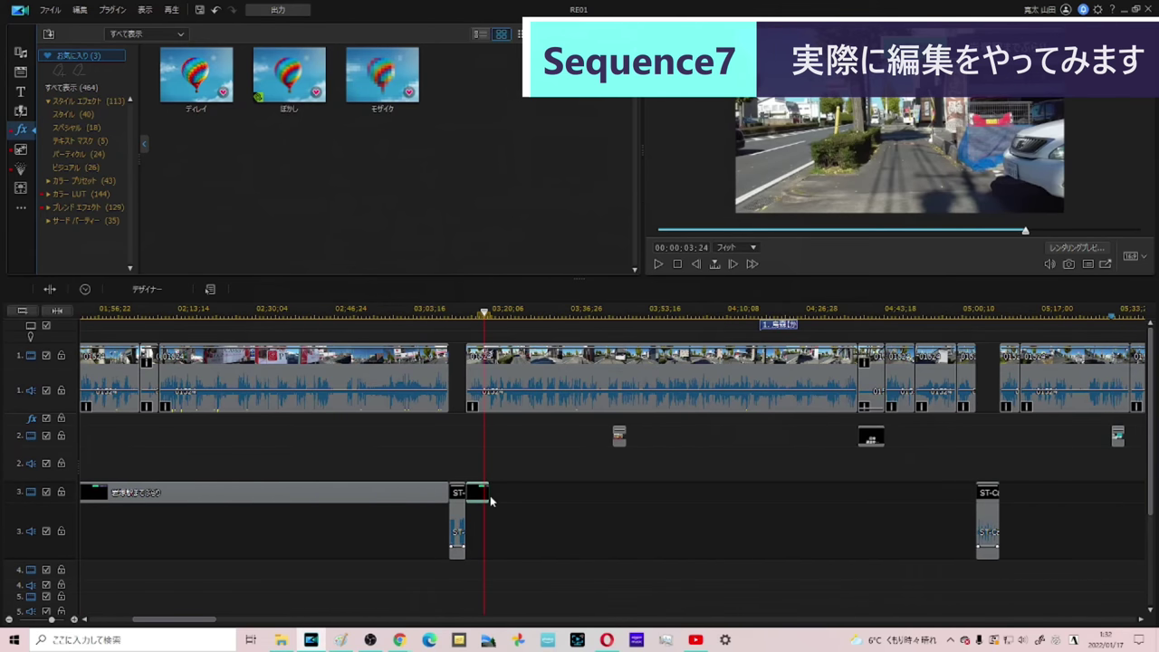
left_click_drag(490, 495, 974, 517)
Step: Add copies of the 岩塚駅までぶらり title on track 3 from 00:05:08:10 to the Switching catch, and from 00:07:09:08 to 00:07:30:19
scroll(964, 512, "right", 10)
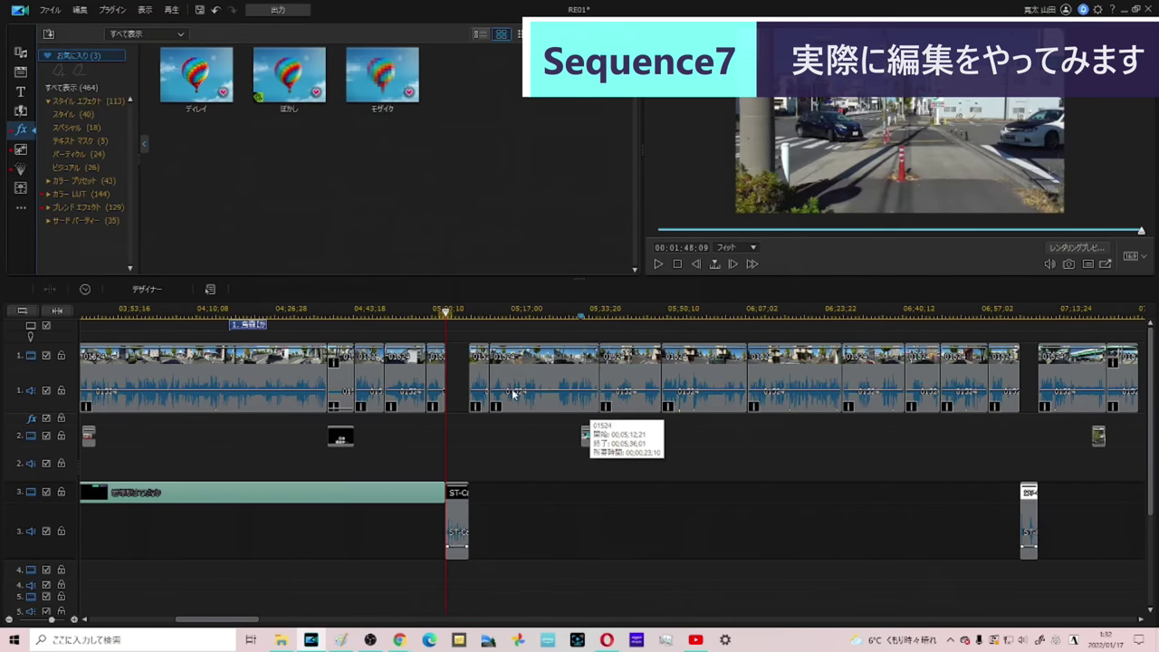
left_click(483, 500)
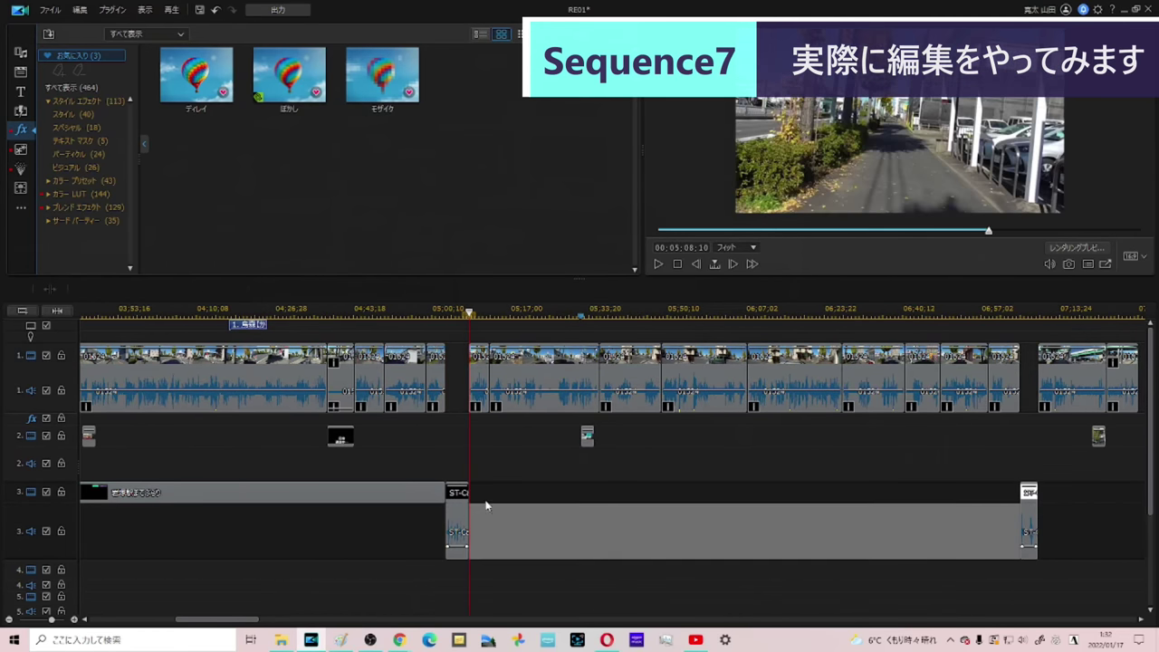
left_click_drag(499, 491, 1021, 525)
scroll(905, 488, "down", 5)
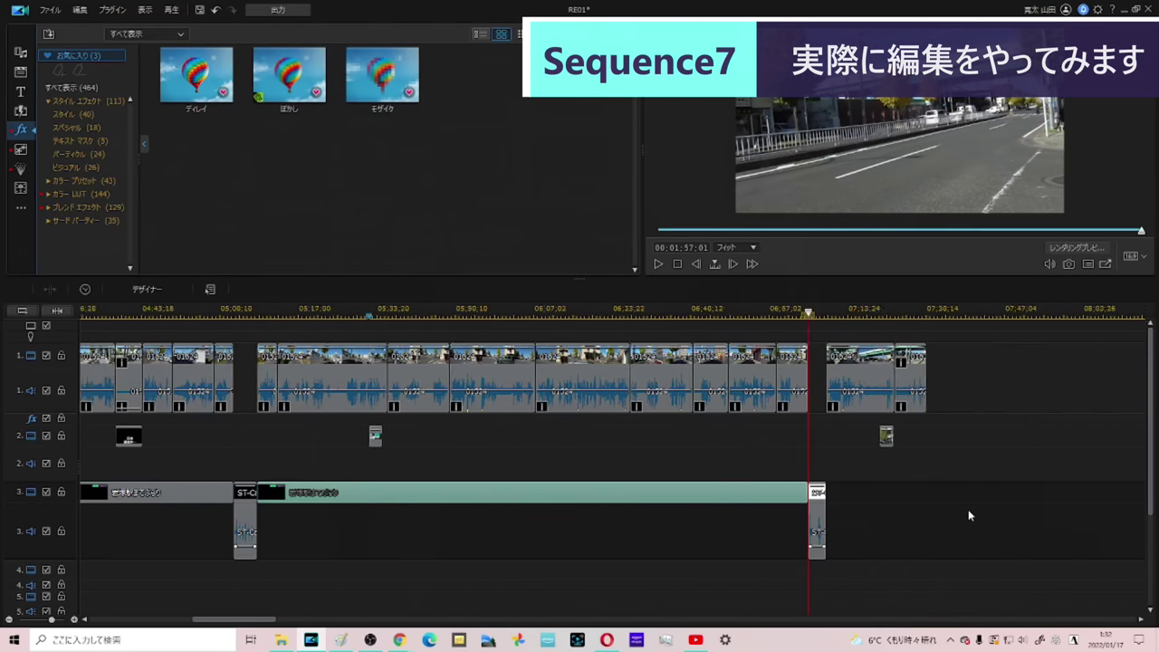
left_click(636, 487)
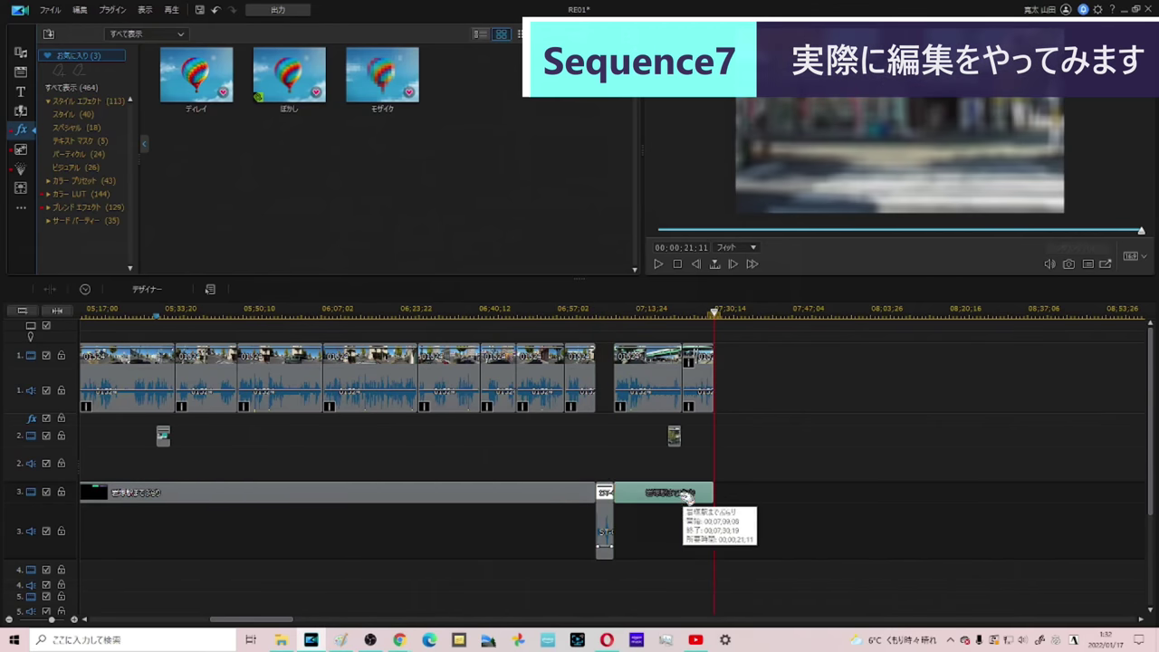
Step: Change the last track 3 title's texts to 地下鉄 岩塚駅 and 何事も無く到着しました, and save the changes
double_click(679, 492)
left_click(729, 112)
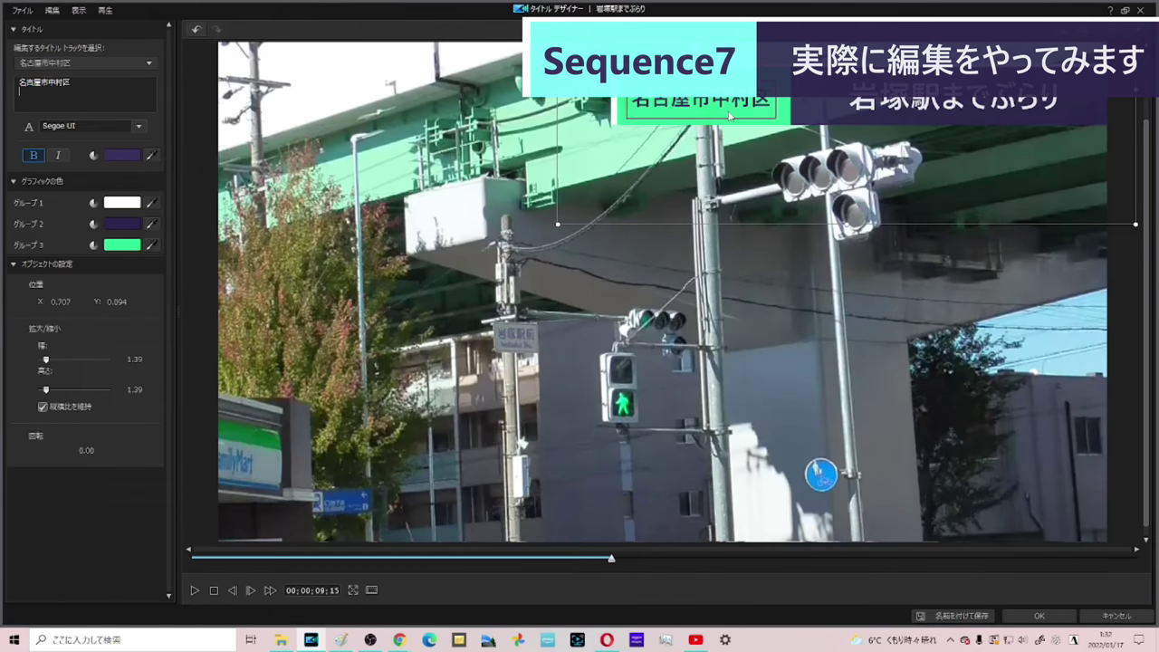
type("地下鉄 何事も無く到着しました")
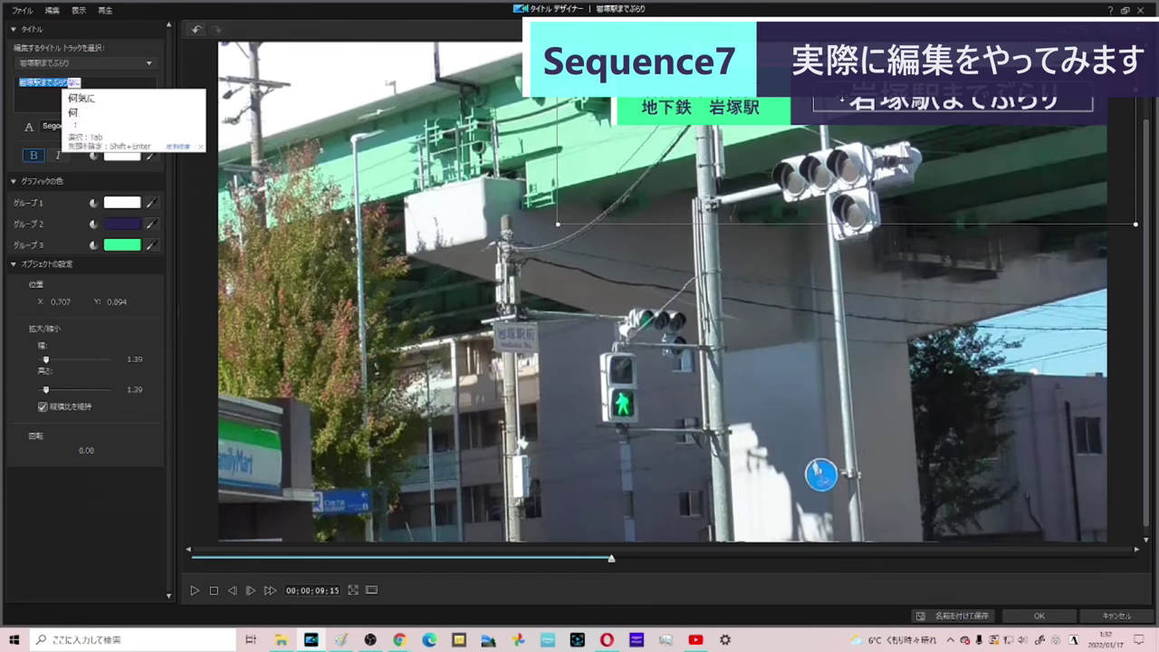
left_click(1039, 615)
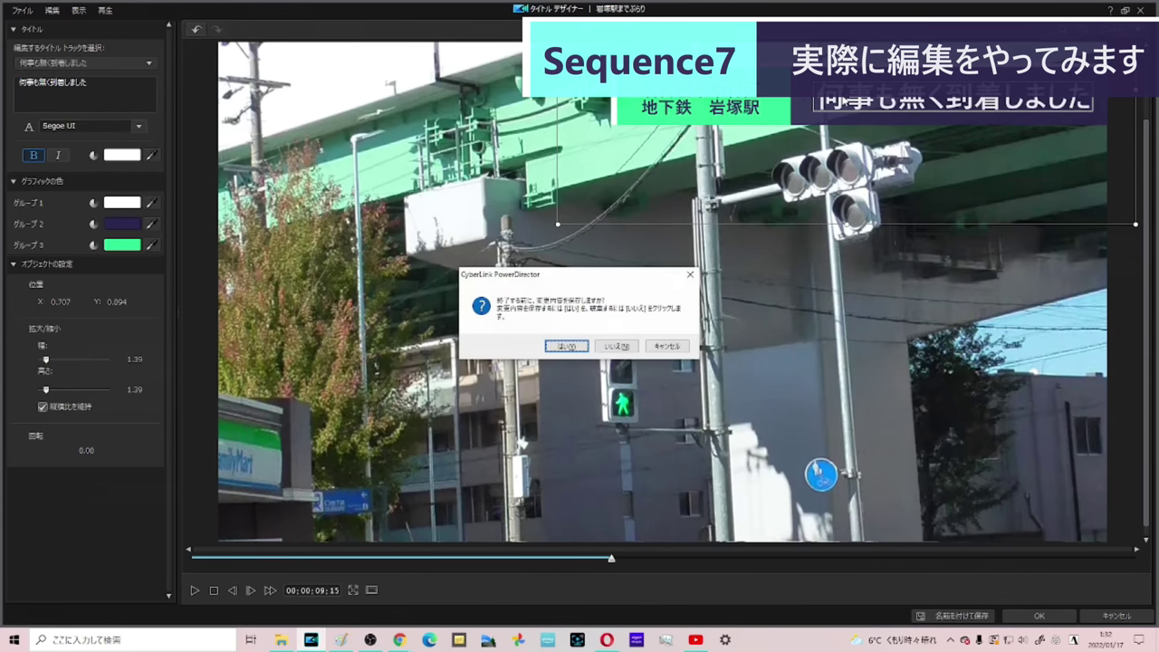
left_click(530, 416)
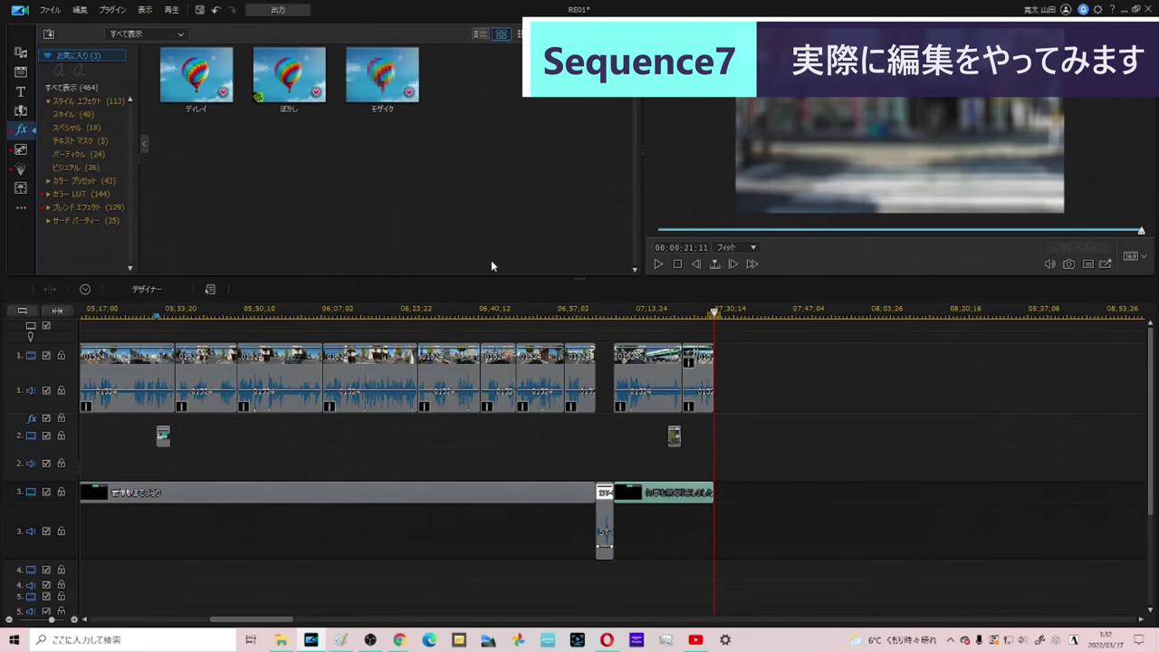
Step: Add the custom シリーズ終了 title to track 2 over the blurred ending, finishing at 00:07:30:19
left_click(19, 92)
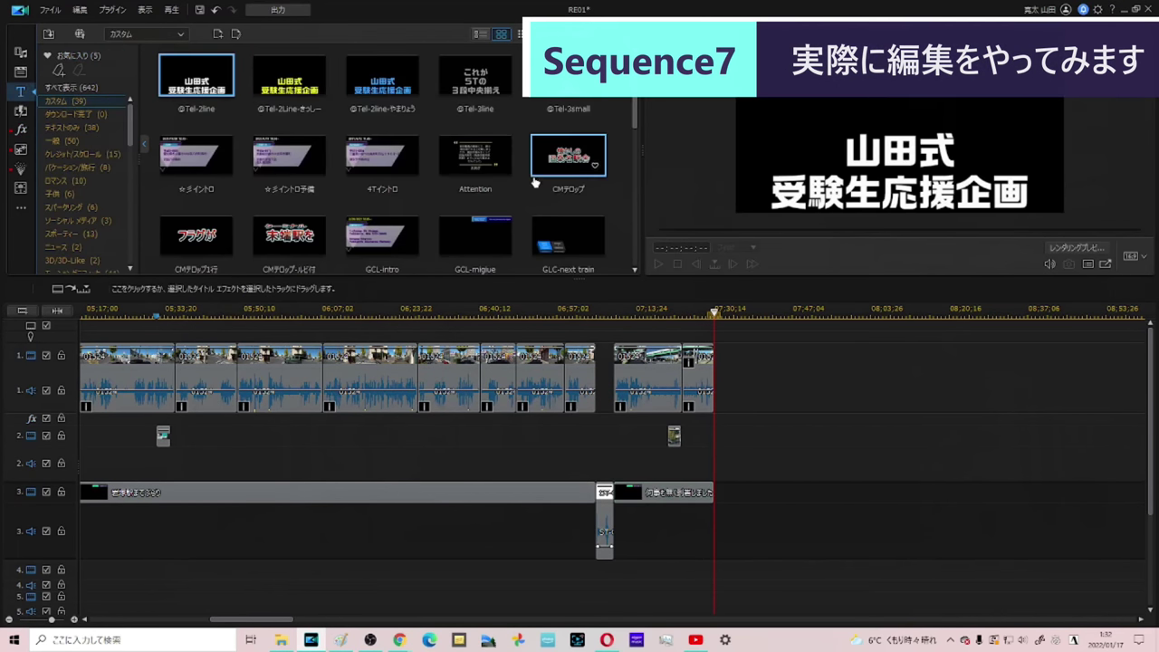
scroll(526, 187, "down", 5)
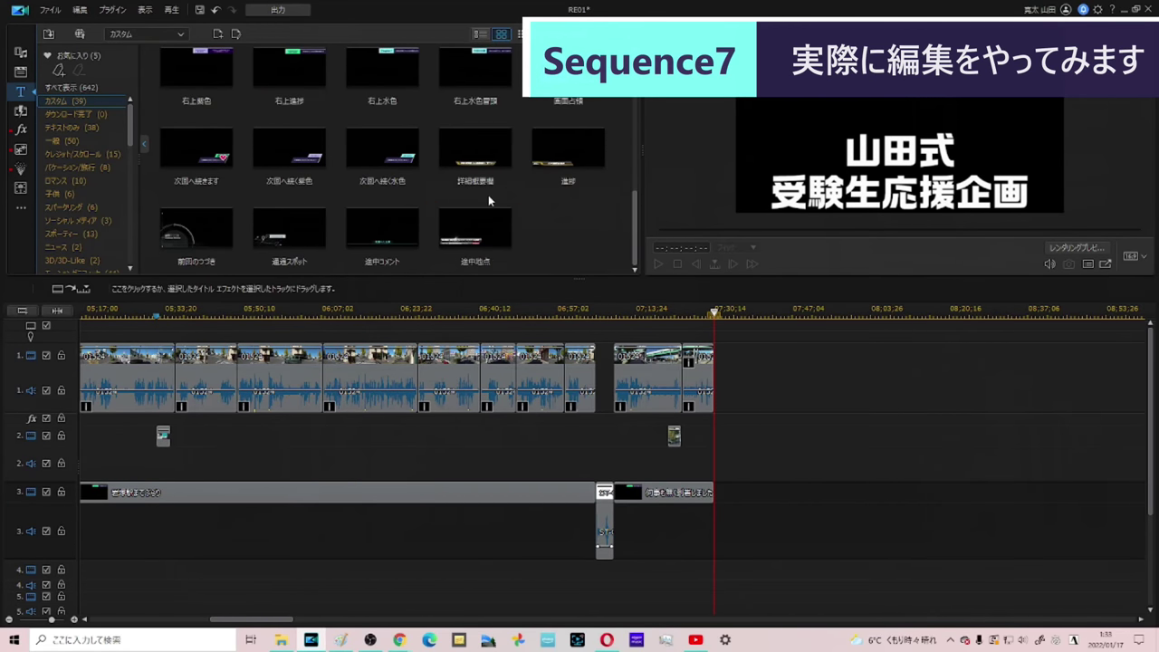
left_click_drag(624, 453, 226, 187)
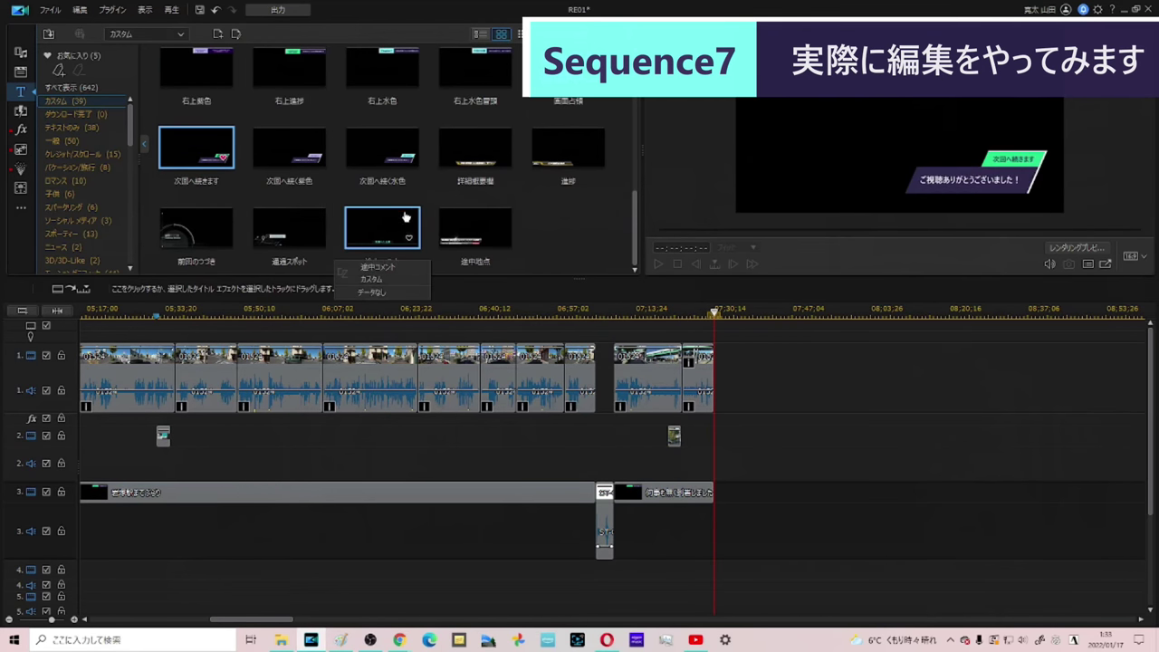
scroll(391, 224, "up", 3)
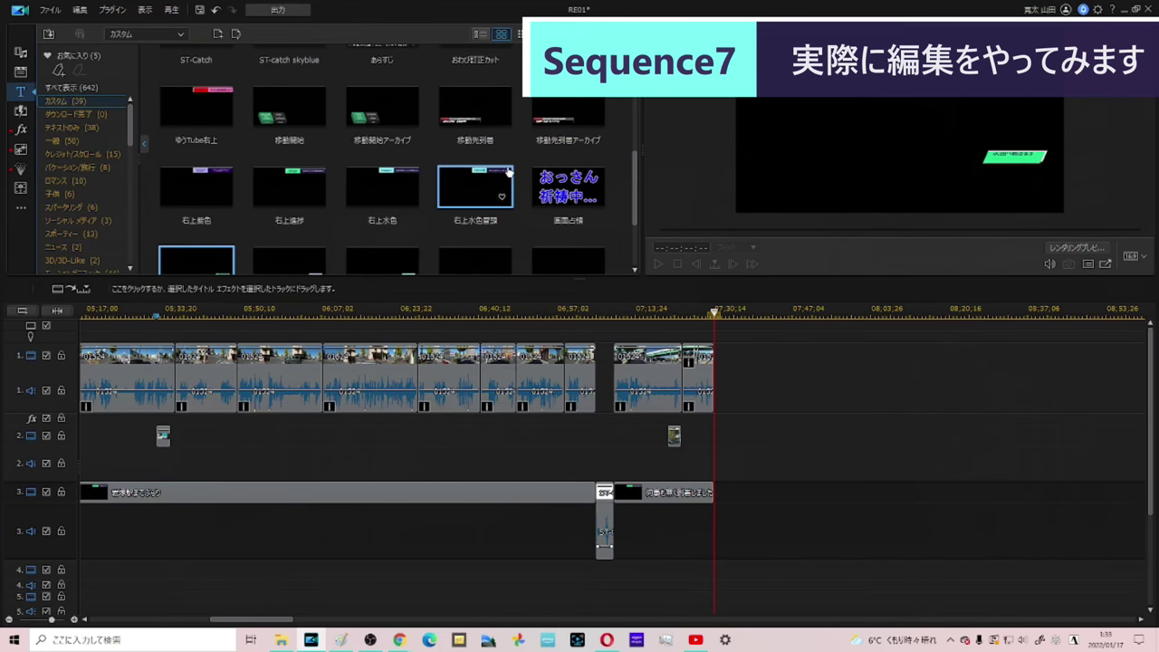
scroll(475, 190, "up", 3)
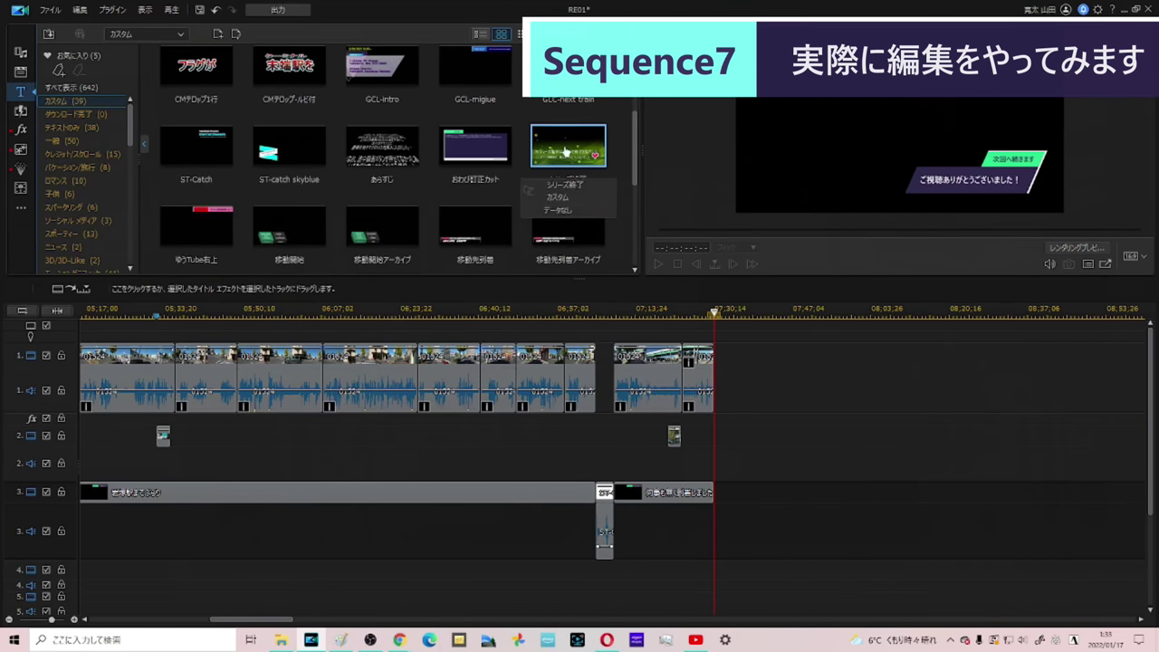
left_click_drag(603, 261, 695, 453)
key("space")
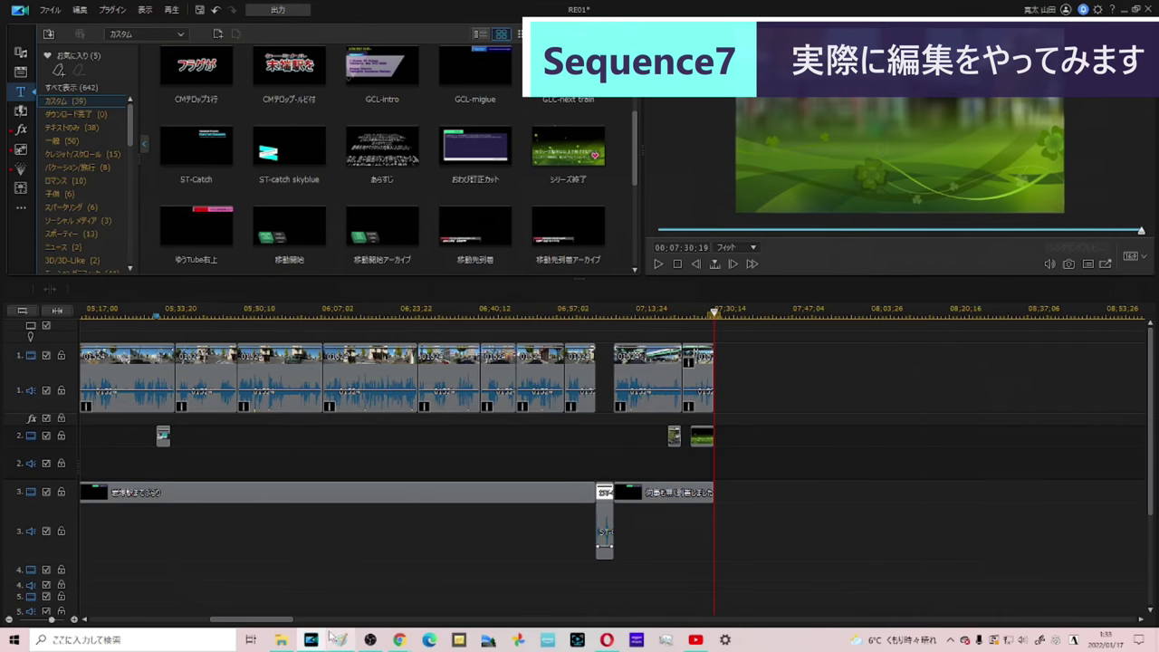
Step: Show the music files tagged Normal in the media library, sort them by name, and return to the start of the timeline
mouse_move(337, 631)
left_click_drag(251, 621, 42, 617)
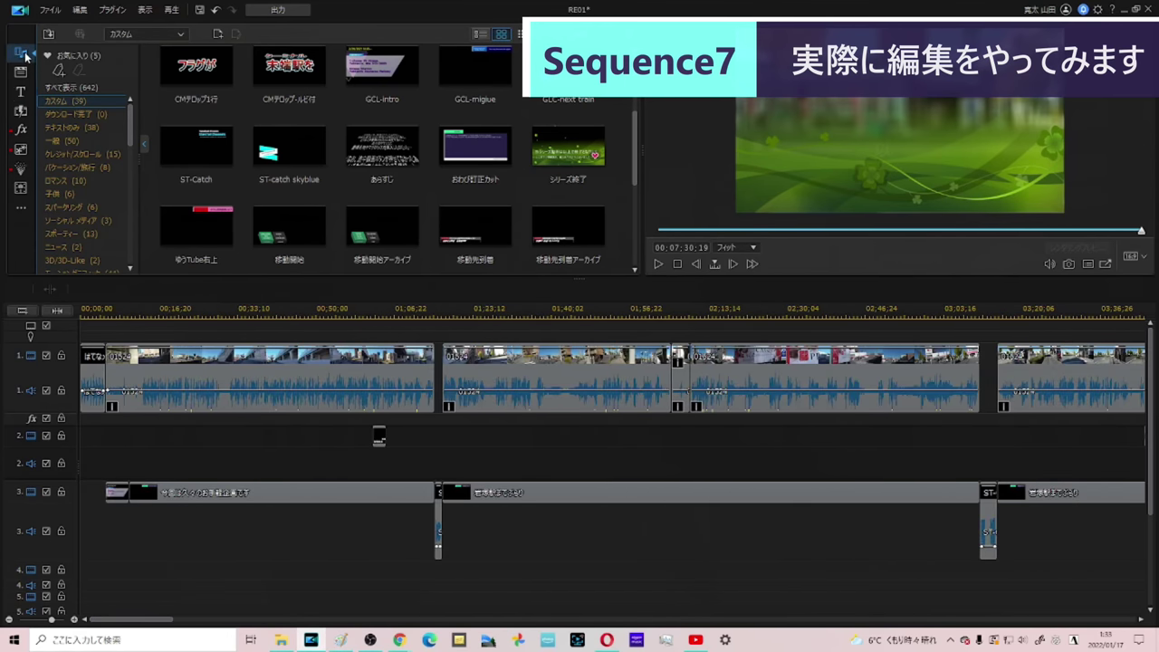
left_click(22, 54)
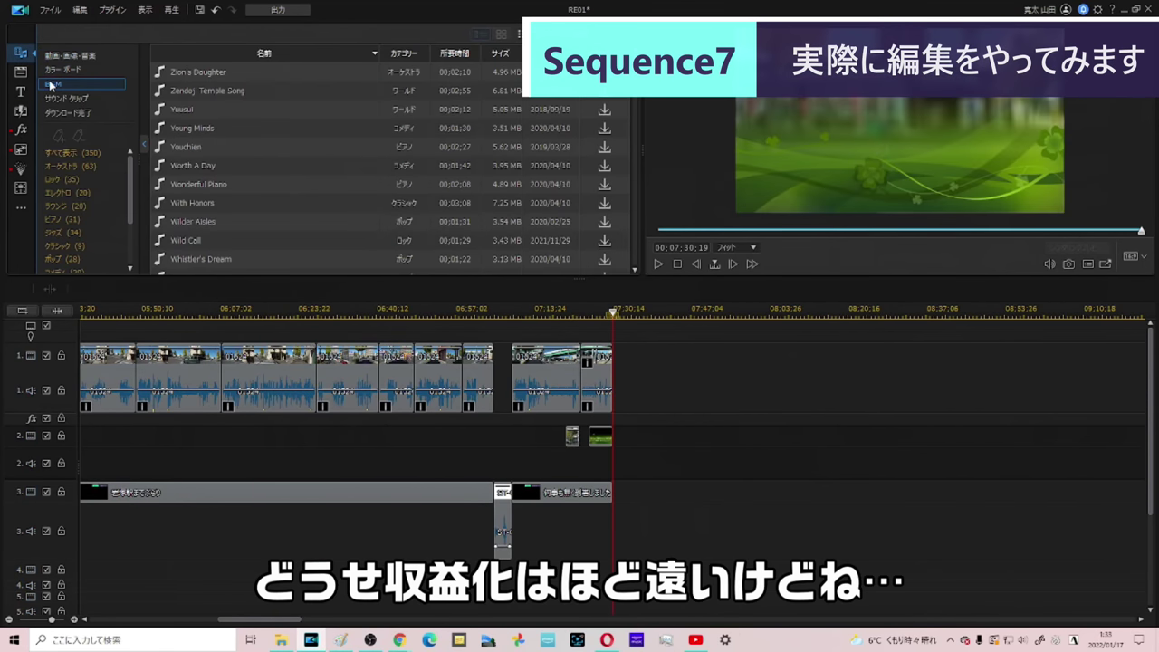
left_click(58, 55)
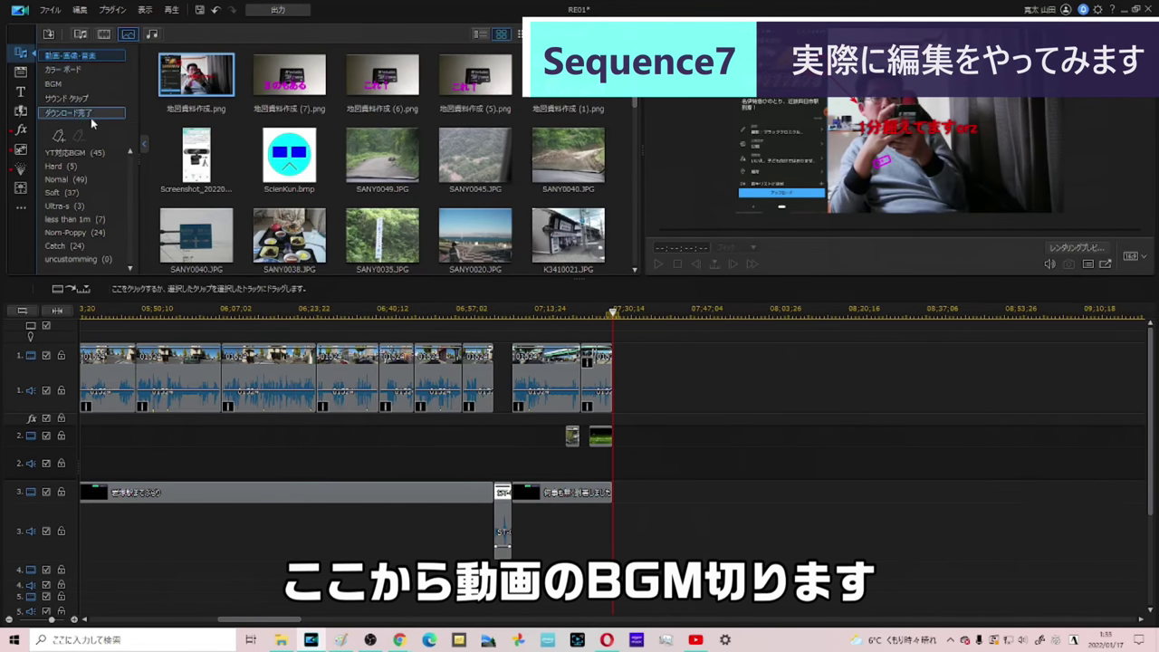
left_click(101, 197)
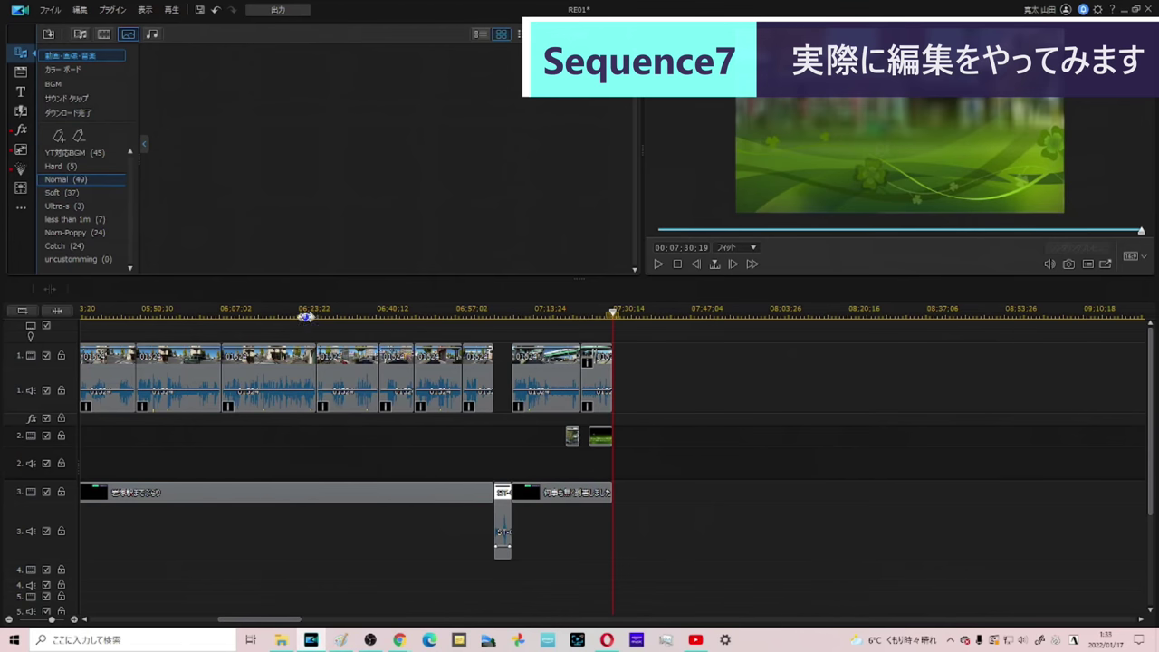
key("Home")
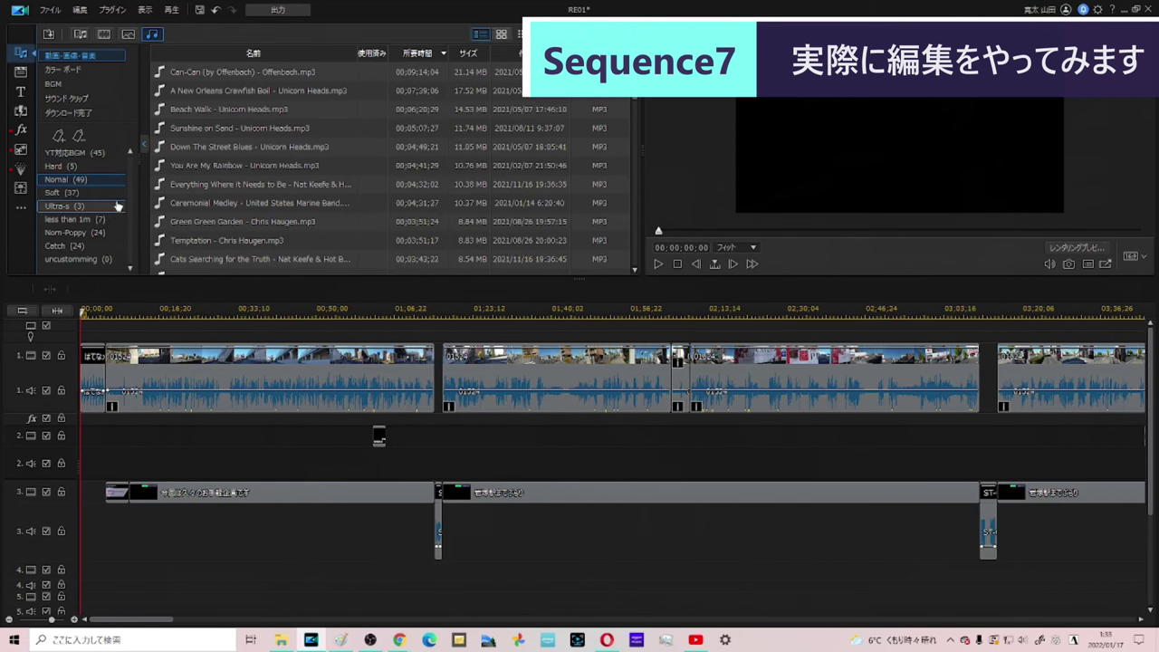
scroll(253, 195, "down", 5)
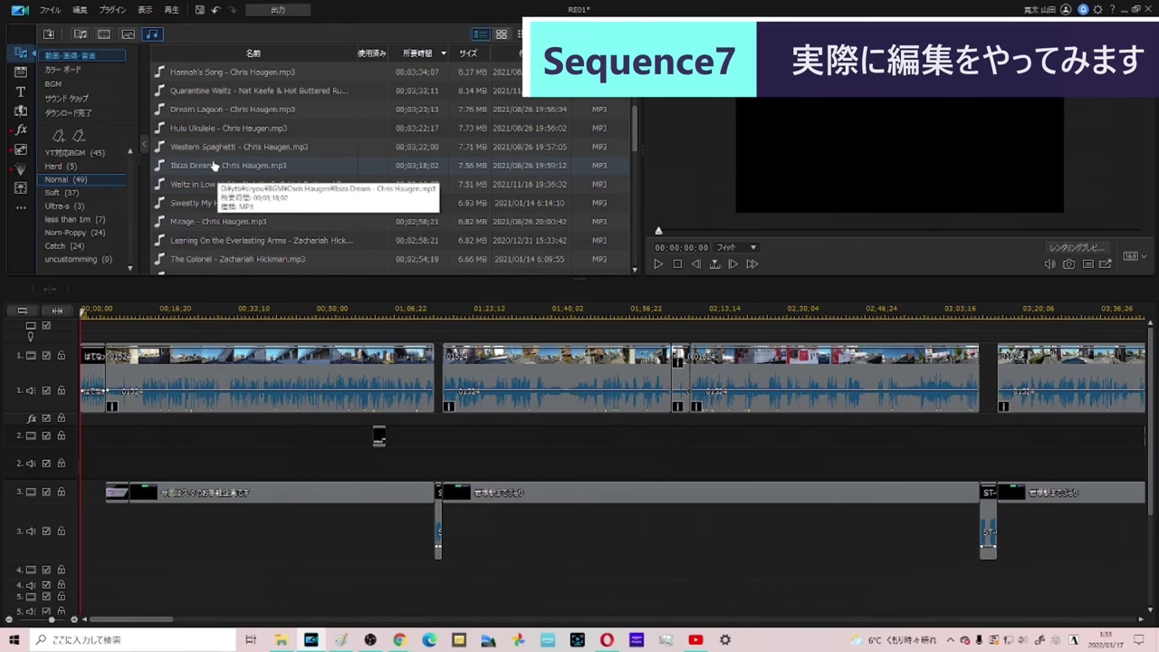
left_click(271, 52)
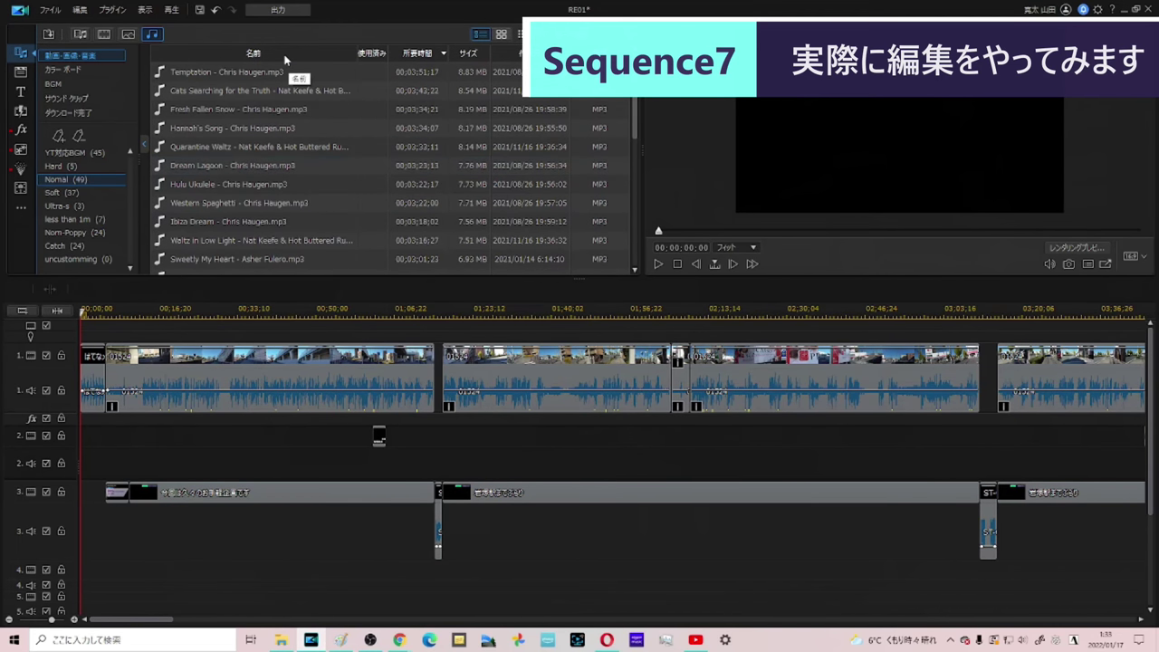
Step: Place Leaning On the Everlasting Arms on audio track 3 from 00:00:05:12 up to the first catch clip at 00:01:15:08
scroll(260, 127, "down", 4)
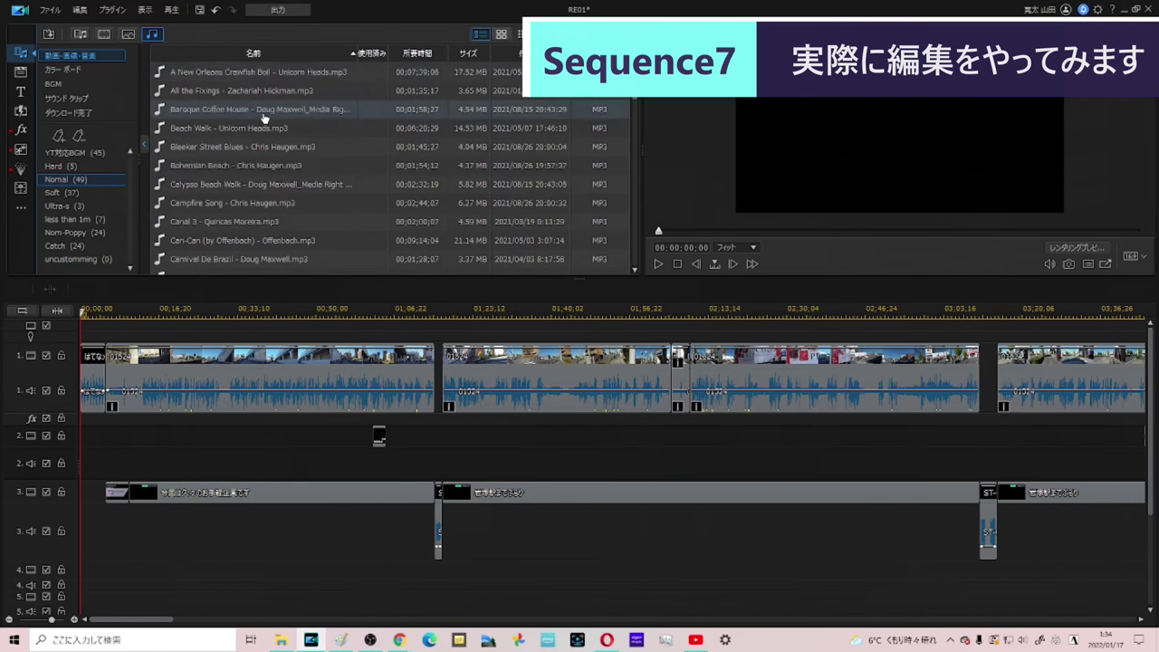
scroll(261, 120, "down", 3)
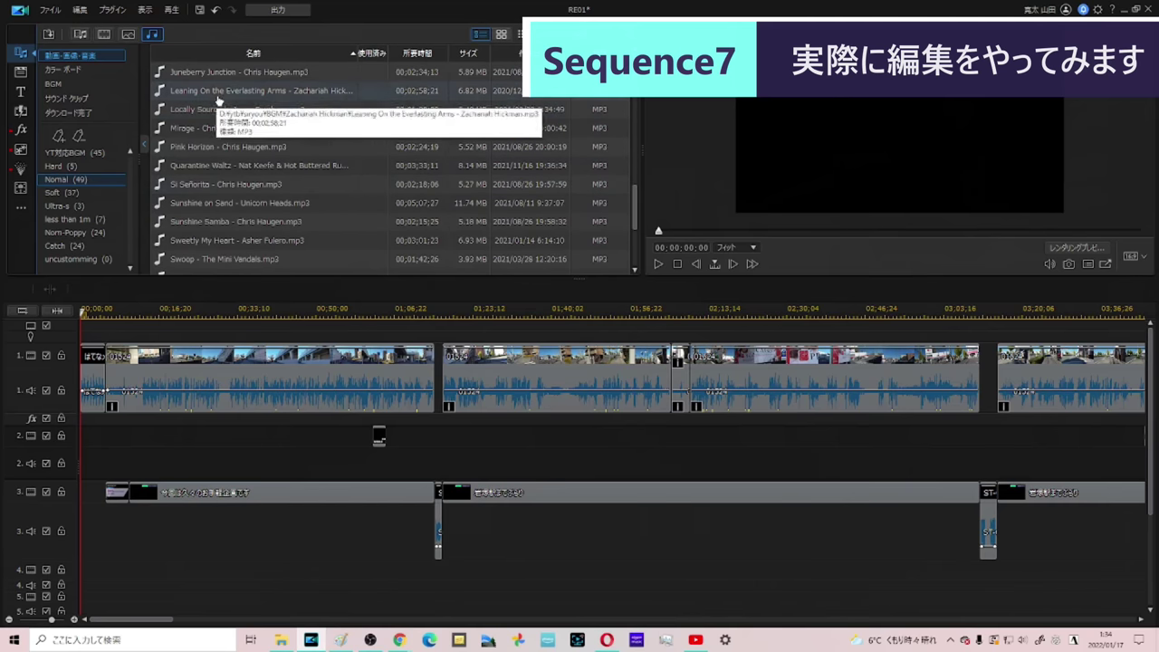
left_click_drag(217, 97, 107, 524)
left_click(136, 546)
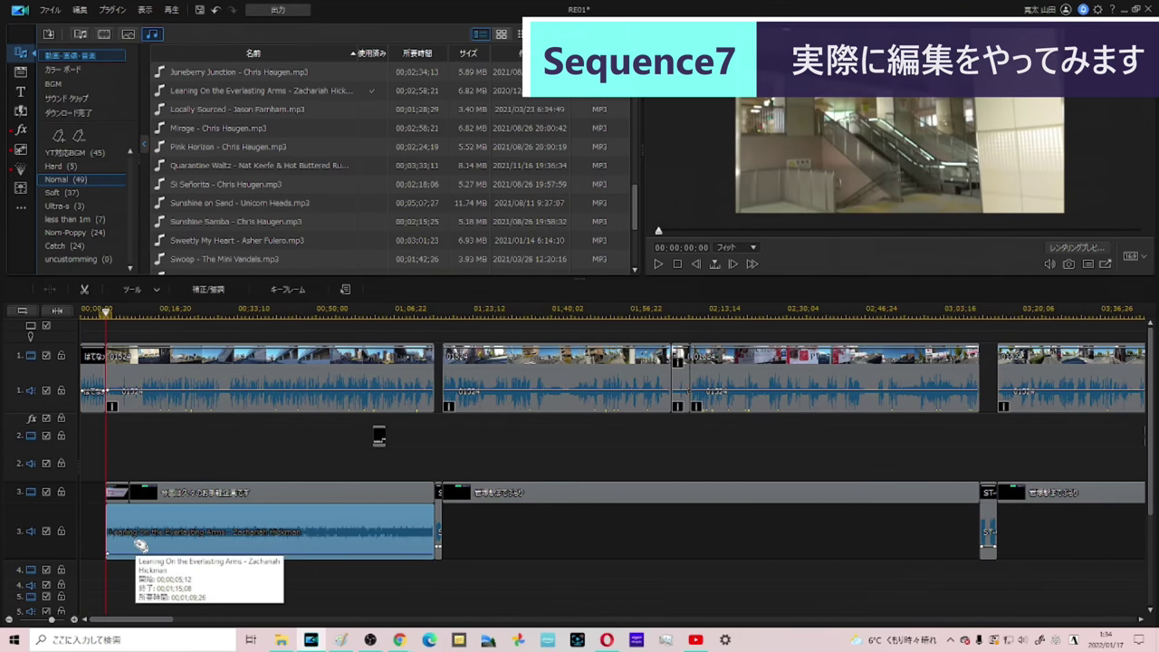
Step: Play back the opening section to check how the background music on audio track 3 sounds with the video
key("space")
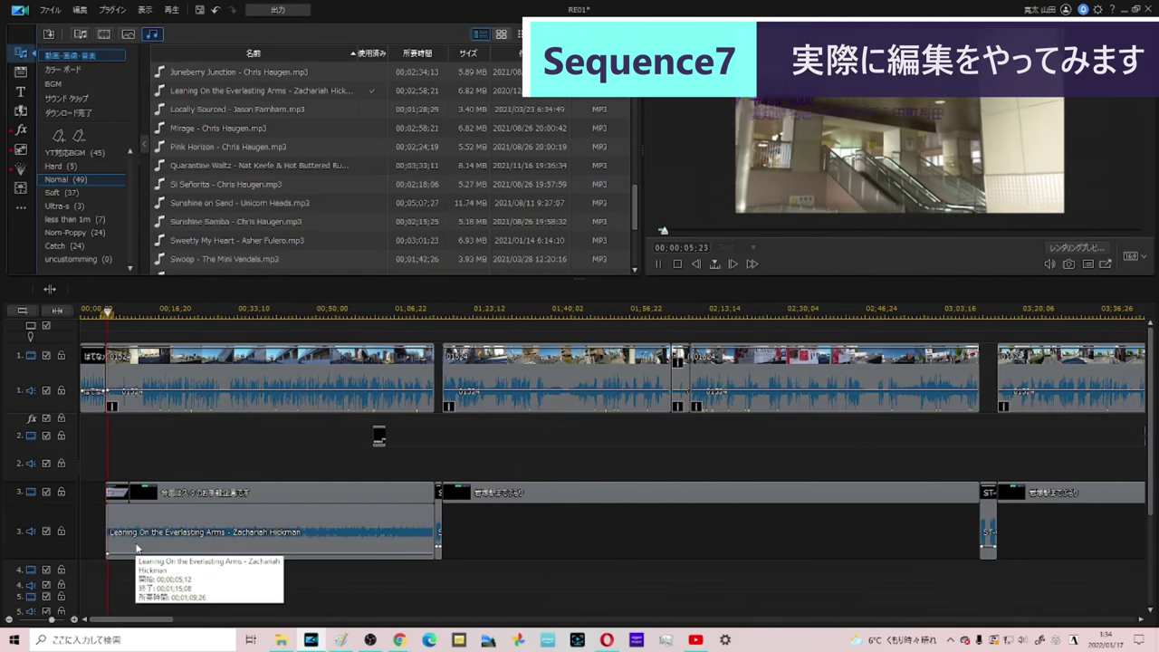
key("space")
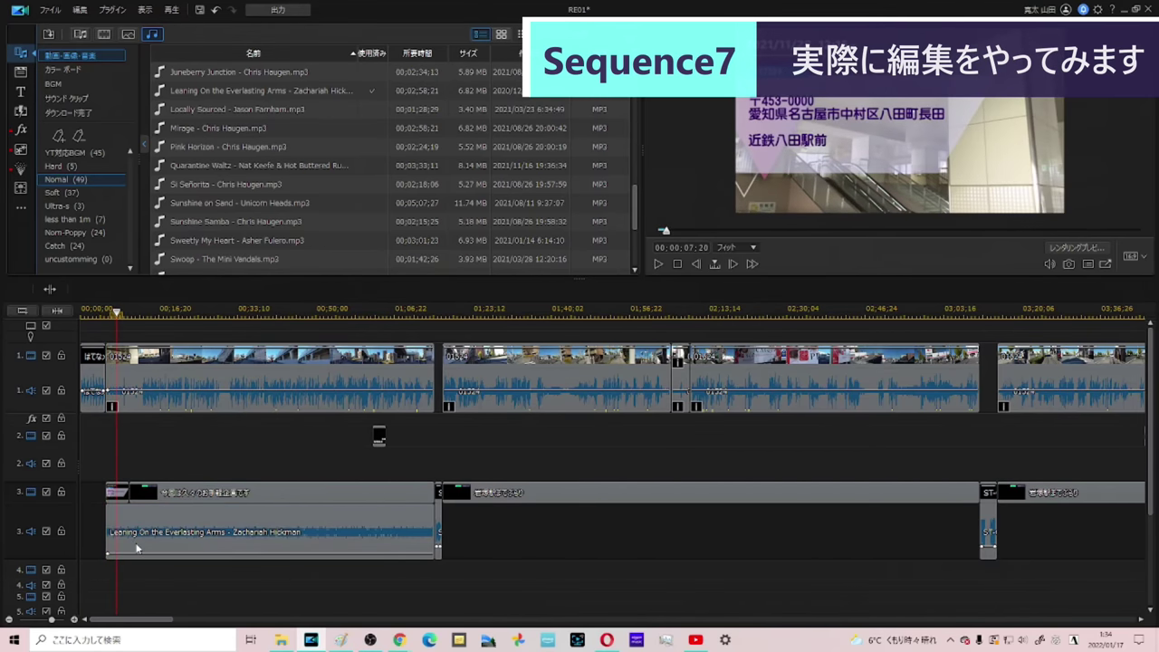
left_click(437, 592)
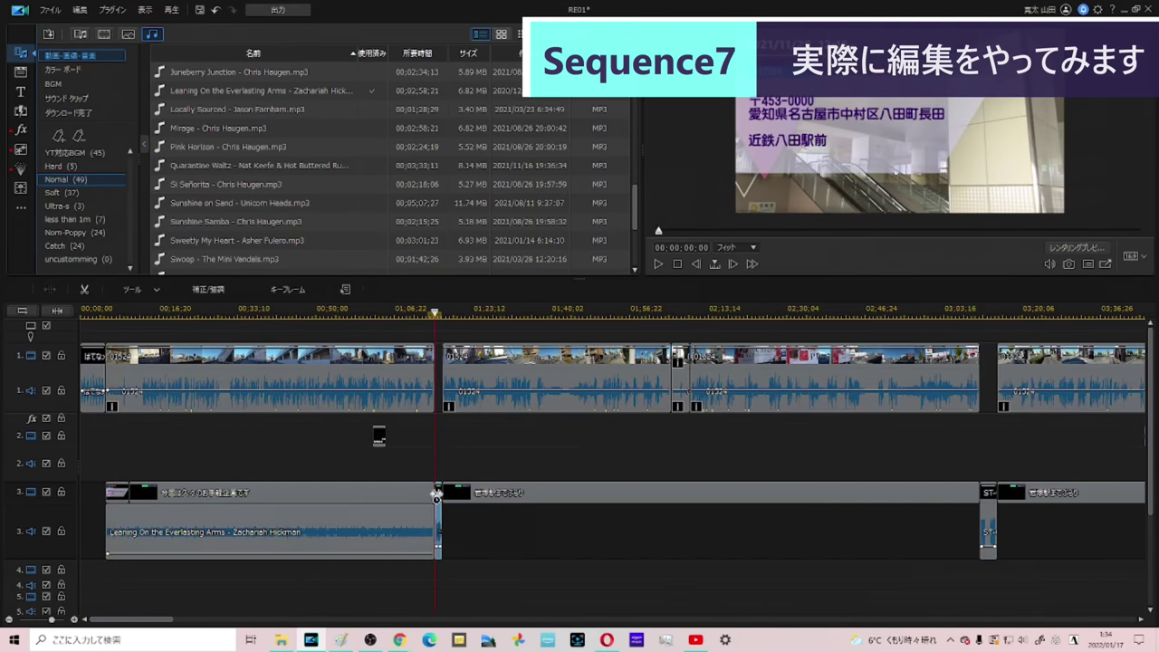
key("space")
left_click(393, 525)
key("space")
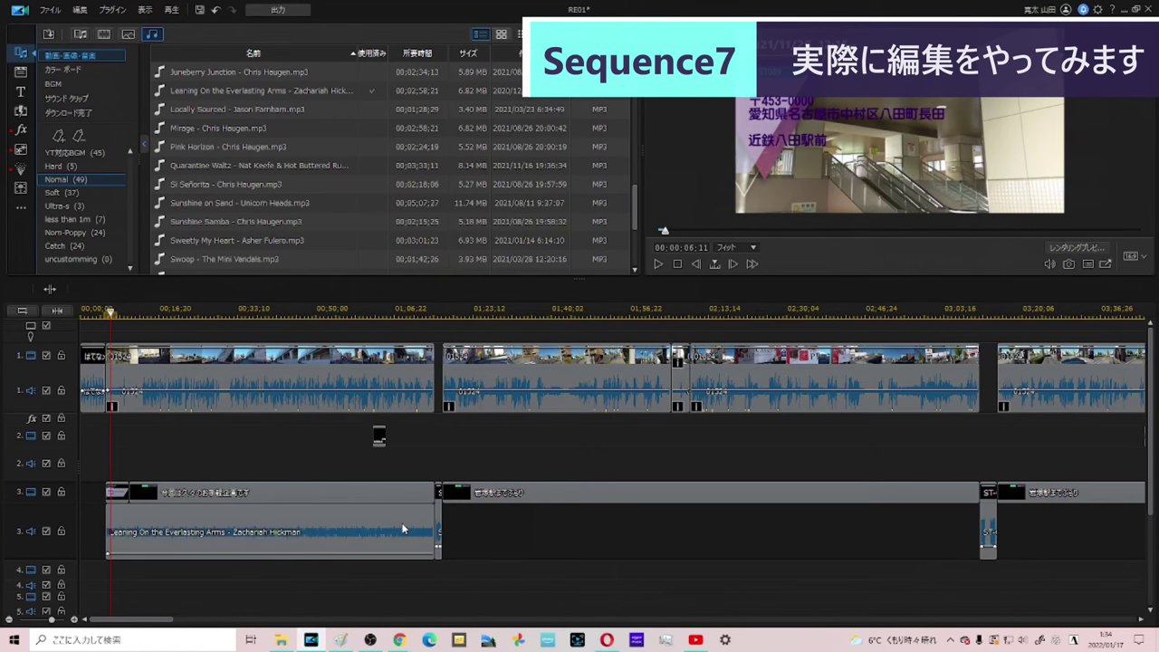
key("space")
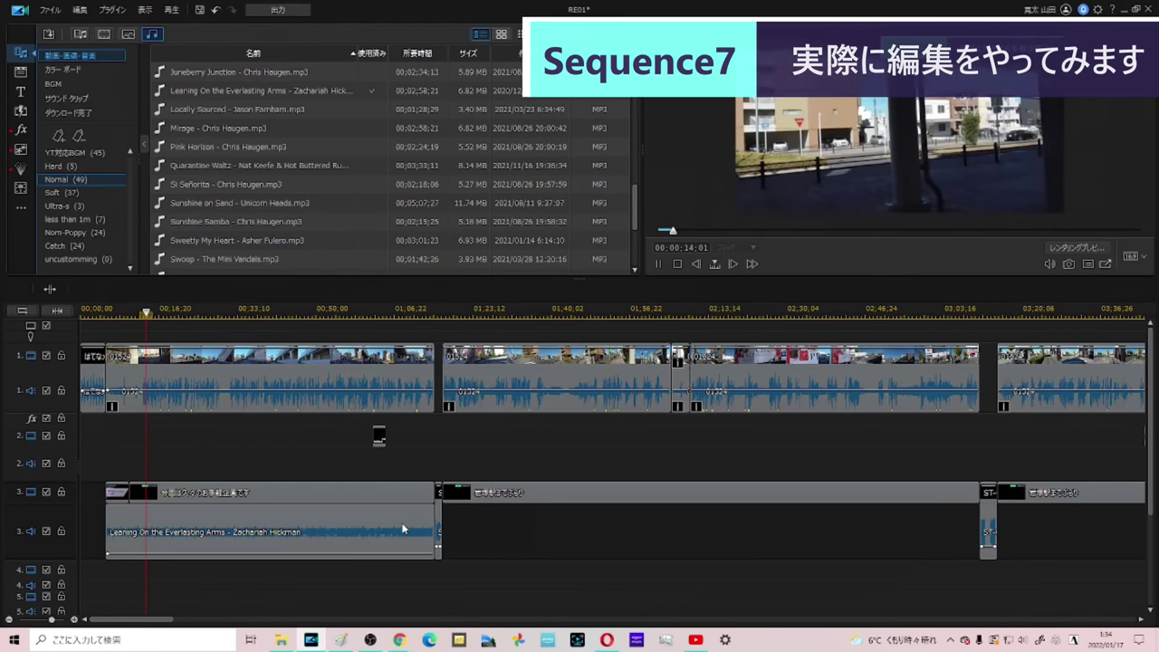
key("space")
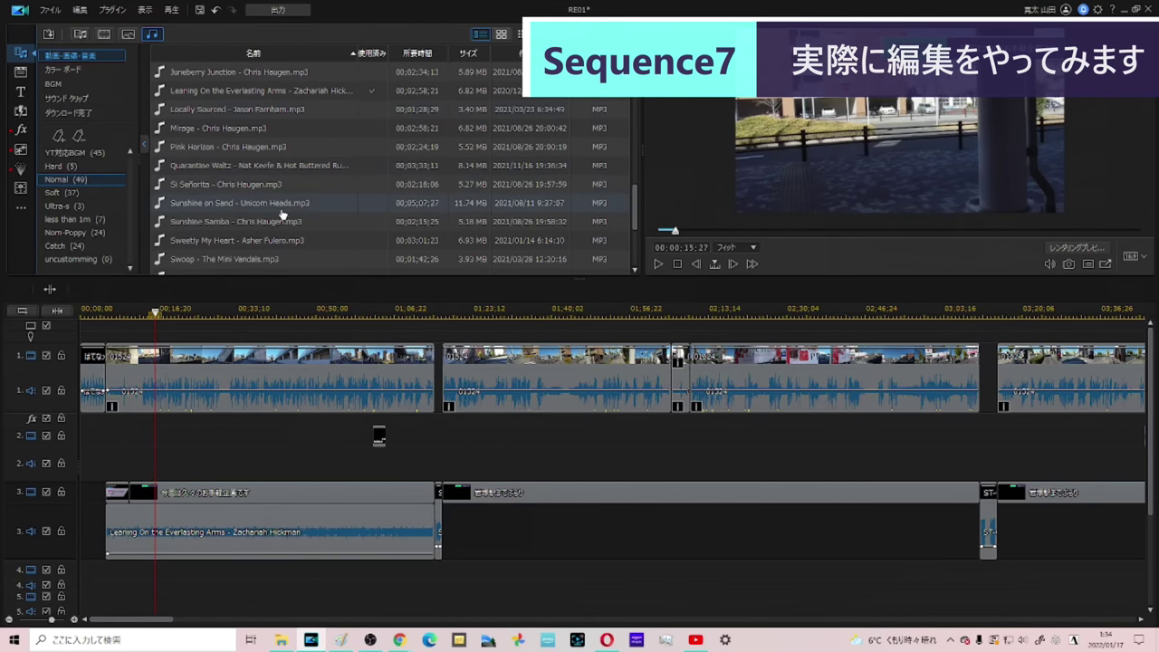
Step: Preview music candidates and place Way Out West on audio track 3, filling the gap between the first and second catch clips
scroll(272, 213, "down", 2)
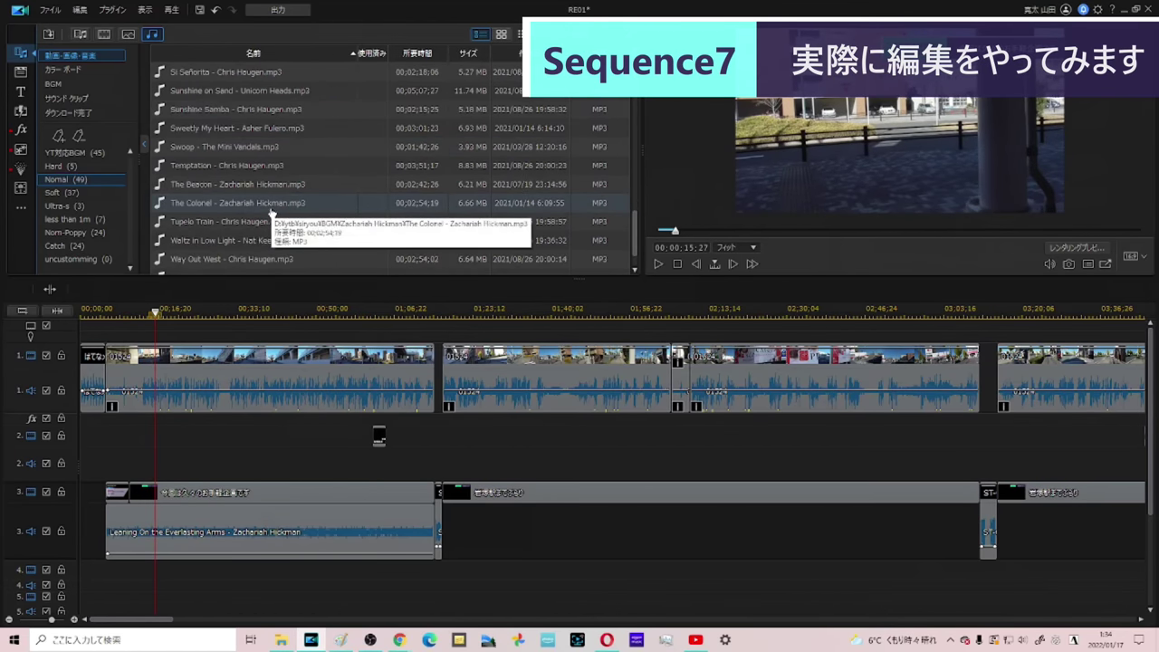
left_click(261, 241)
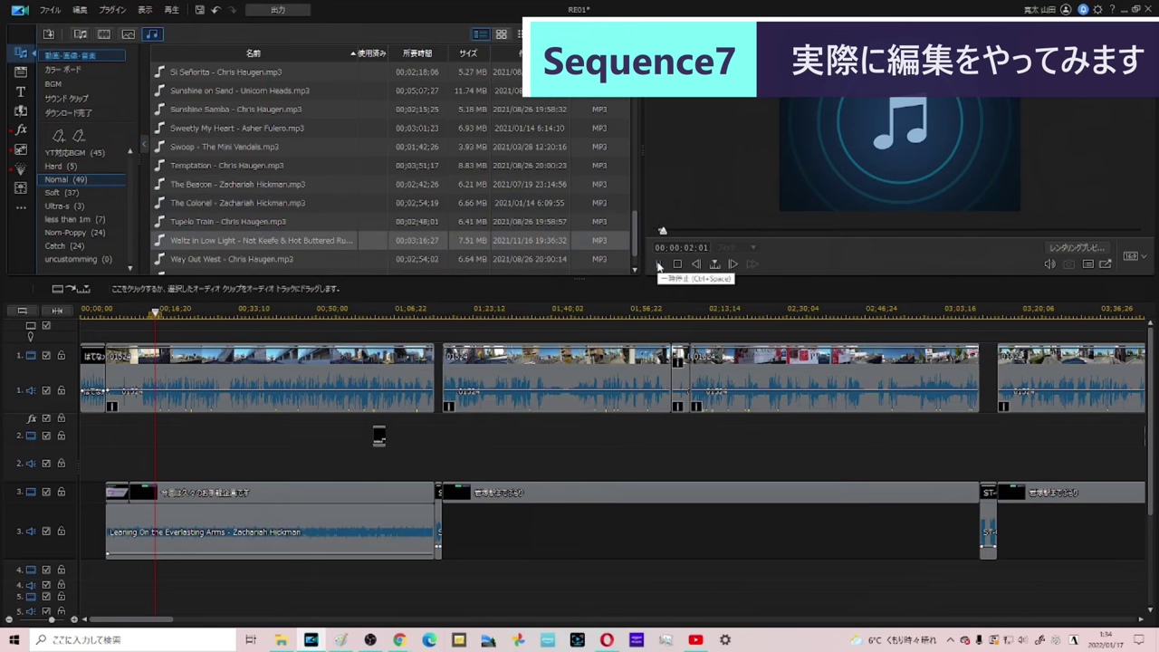
left_click(537, 261)
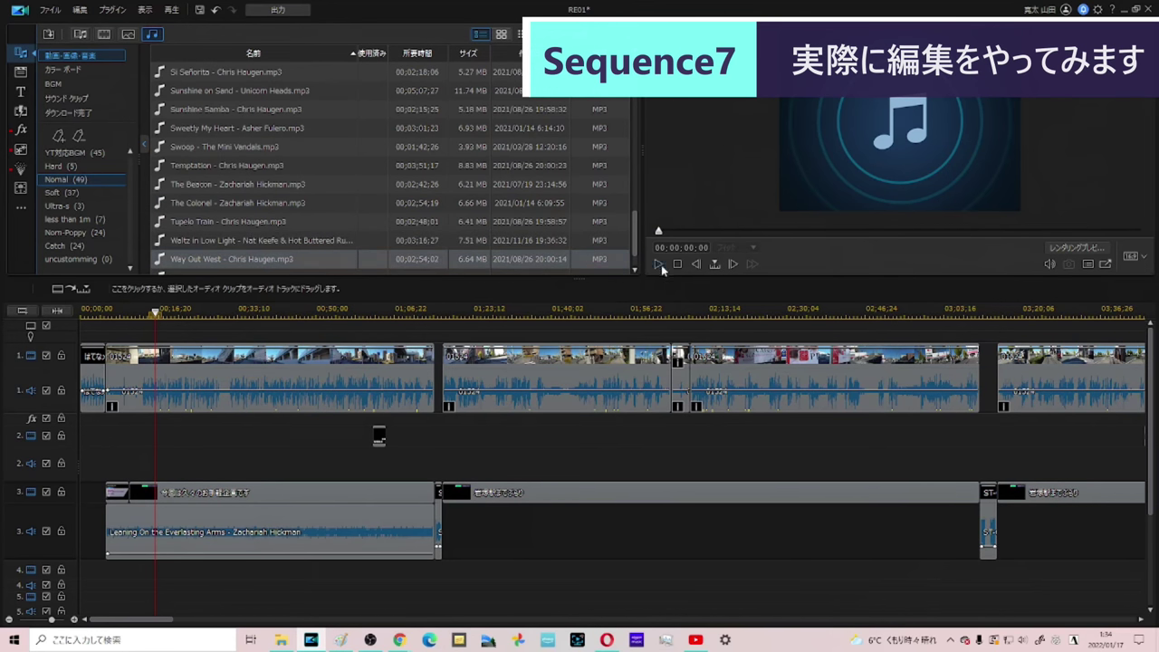
left_click_drag(287, 268, 441, 523)
left_click(462, 528)
left_click(507, 507)
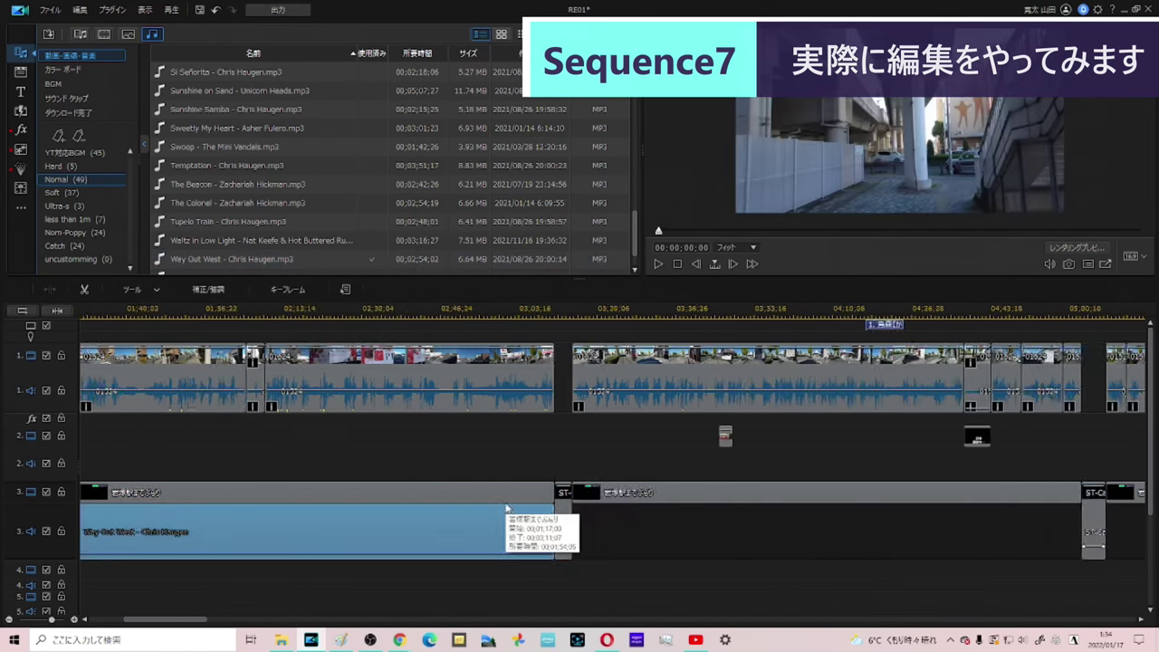
Step: Preview Future King of Heaven and place it on audio track 3, filling the gap between the second and third catch clips
scroll(303, 150, "down", 2)
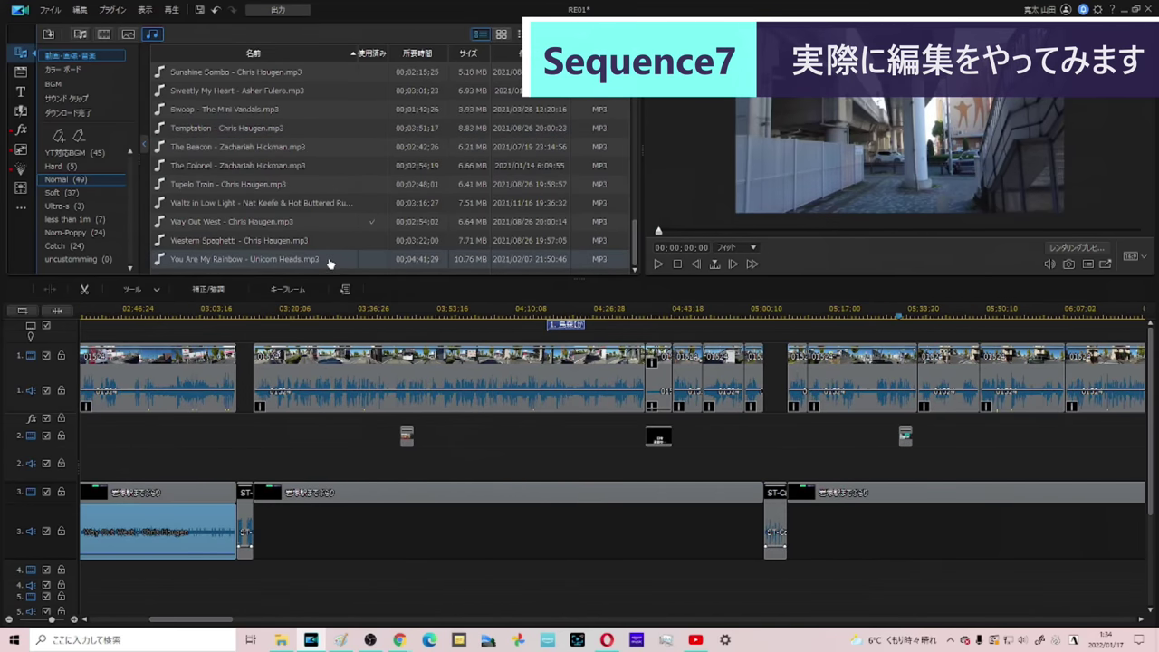
left_click_drag(304, 246, 336, 201)
scroll(340, 172, "up", 8)
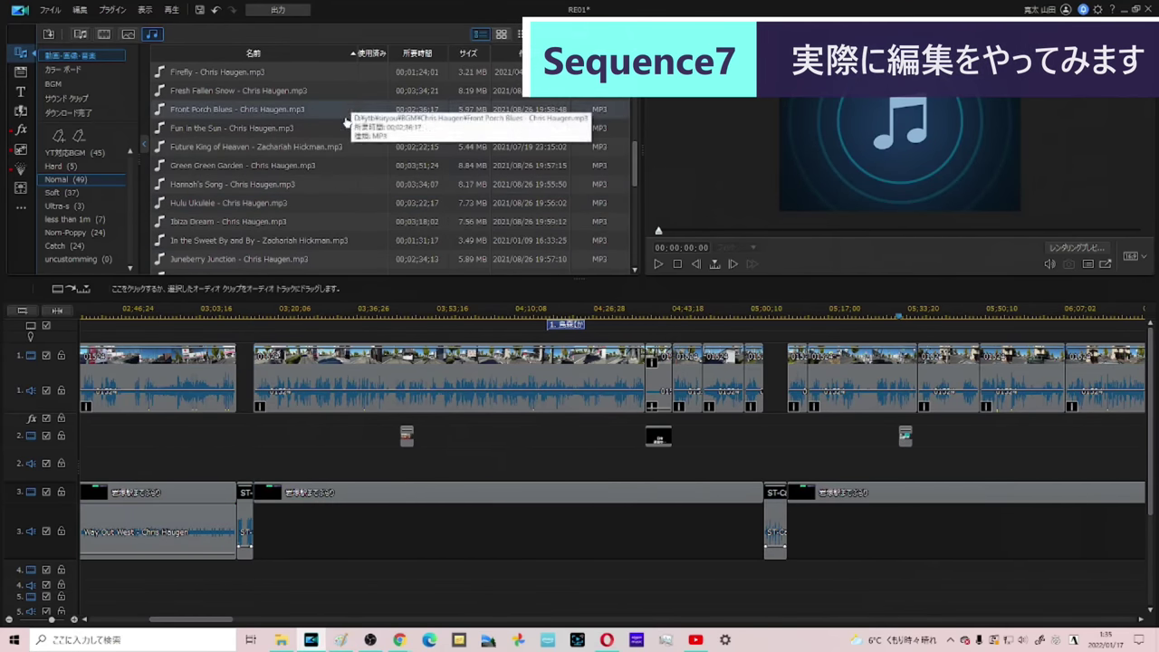
left_click(328, 152)
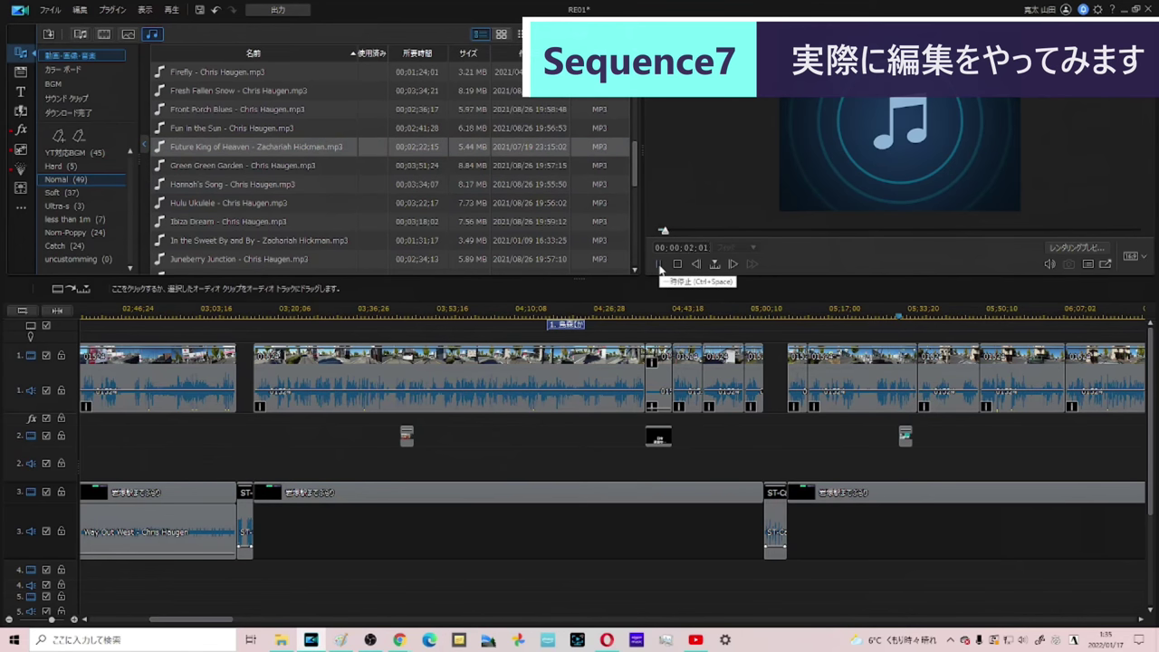
left_click(659, 265)
left_click_drag(323, 147, 251, 518)
left_click(294, 543)
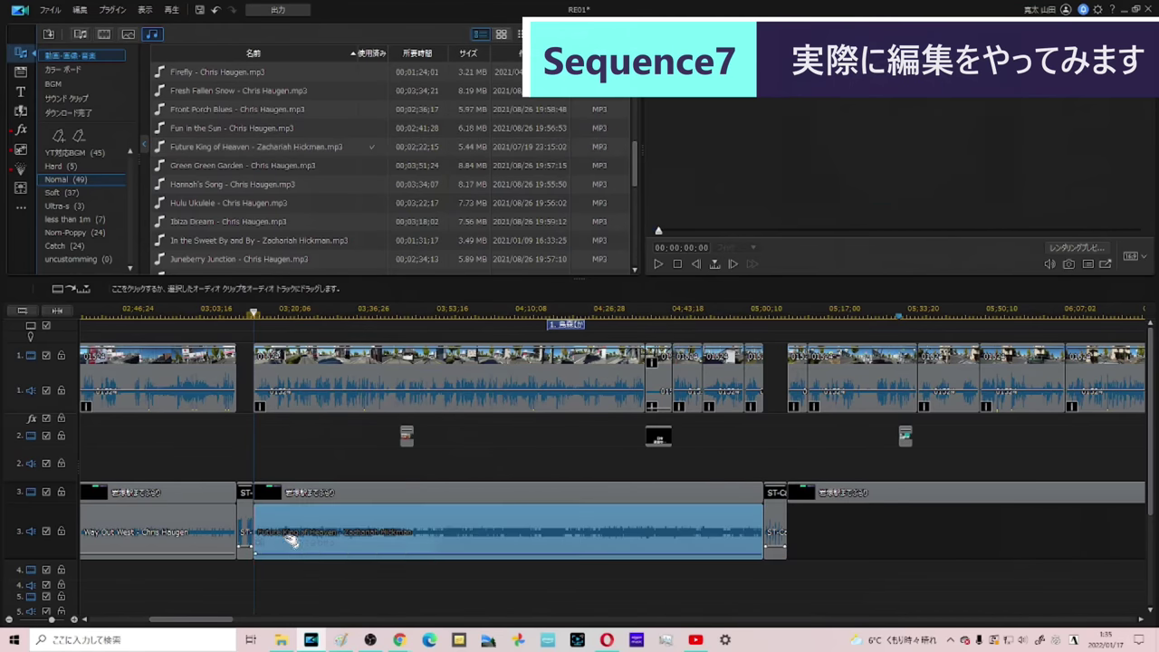
Step: Preview music candidates and place Pink Horizon on audio track 3, filling the gap between the third and fourth catch clips
scroll(399, 507, "down", 10)
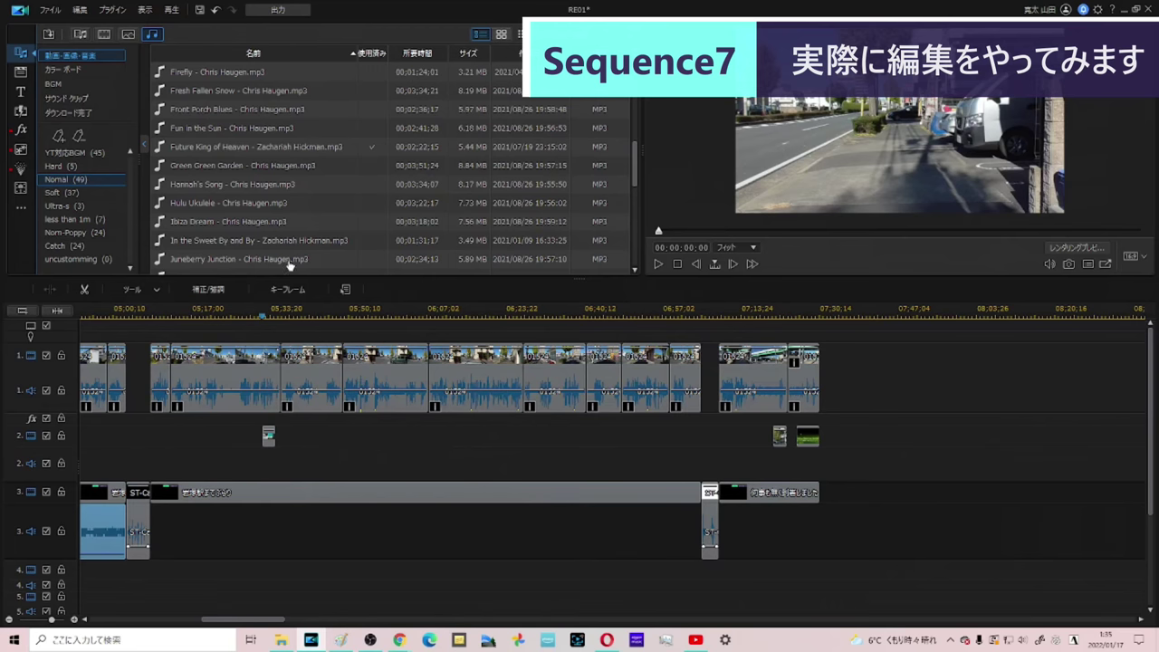
left_click_drag(270, 203, 260, 225)
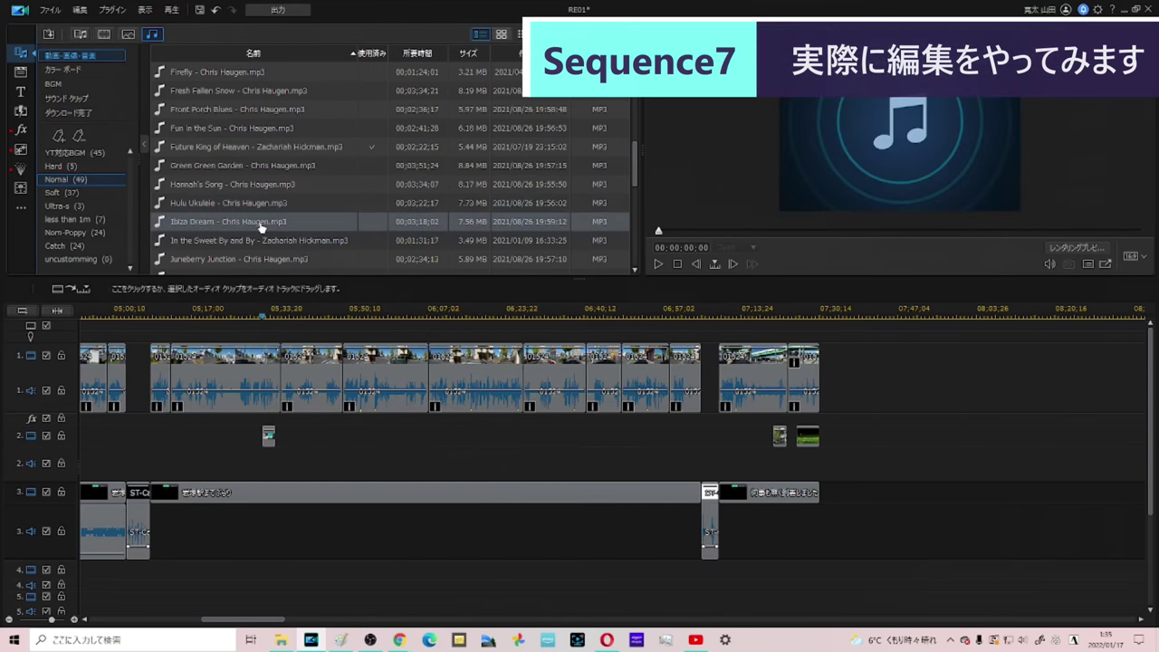
left_click(259, 242)
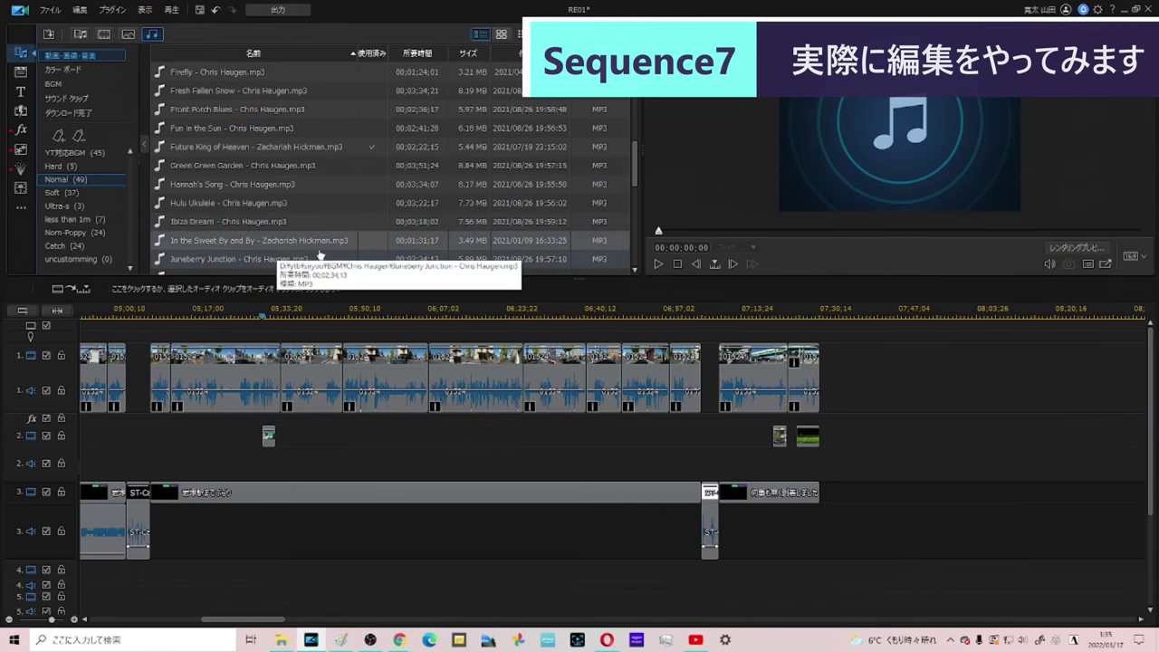
scroll(317, 250, "down", 2)
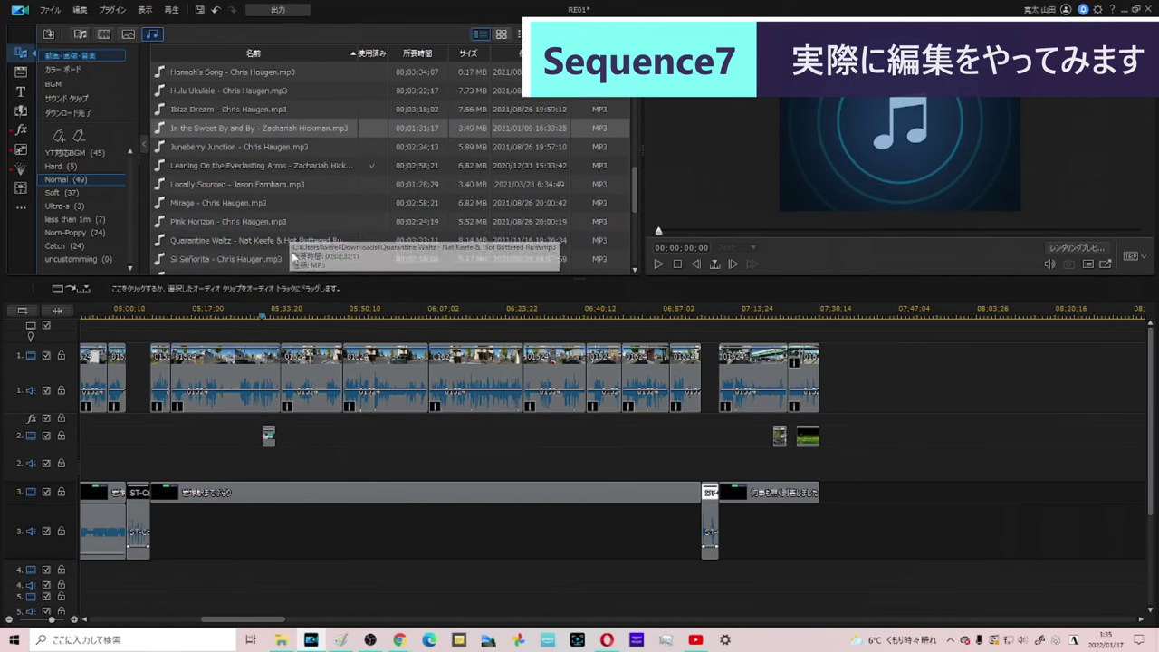
left_click(282, 226)
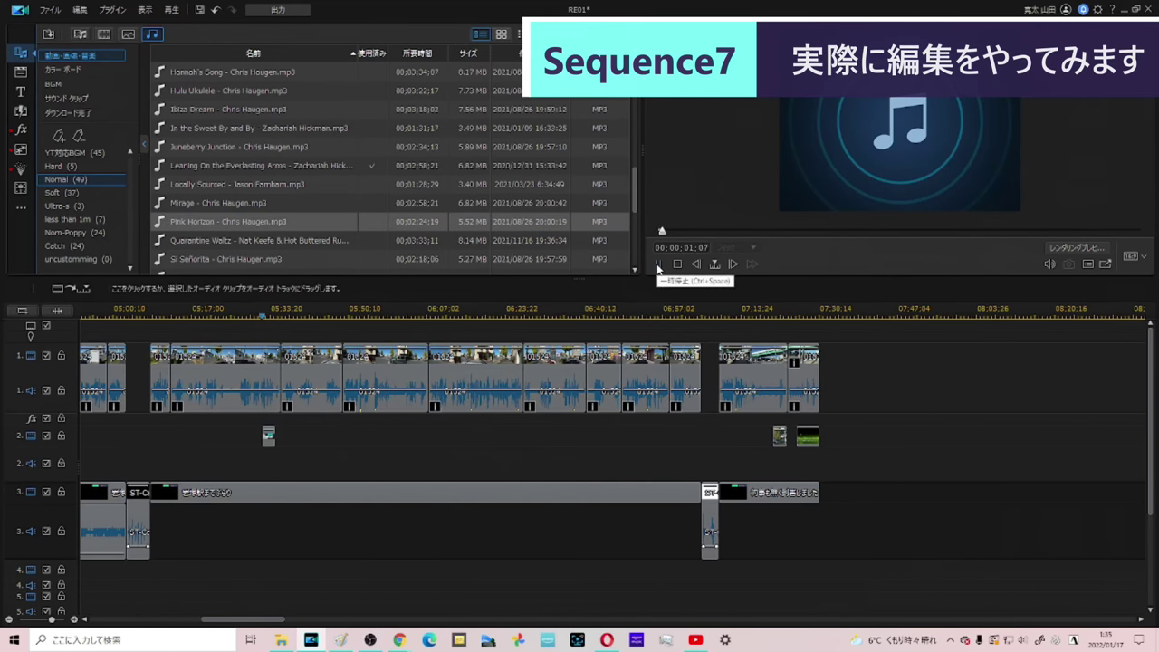
left_click_drag(388, 223, 270, 505)
left_click_drag(166, 516, 150, 521)
left_click(174, 544)
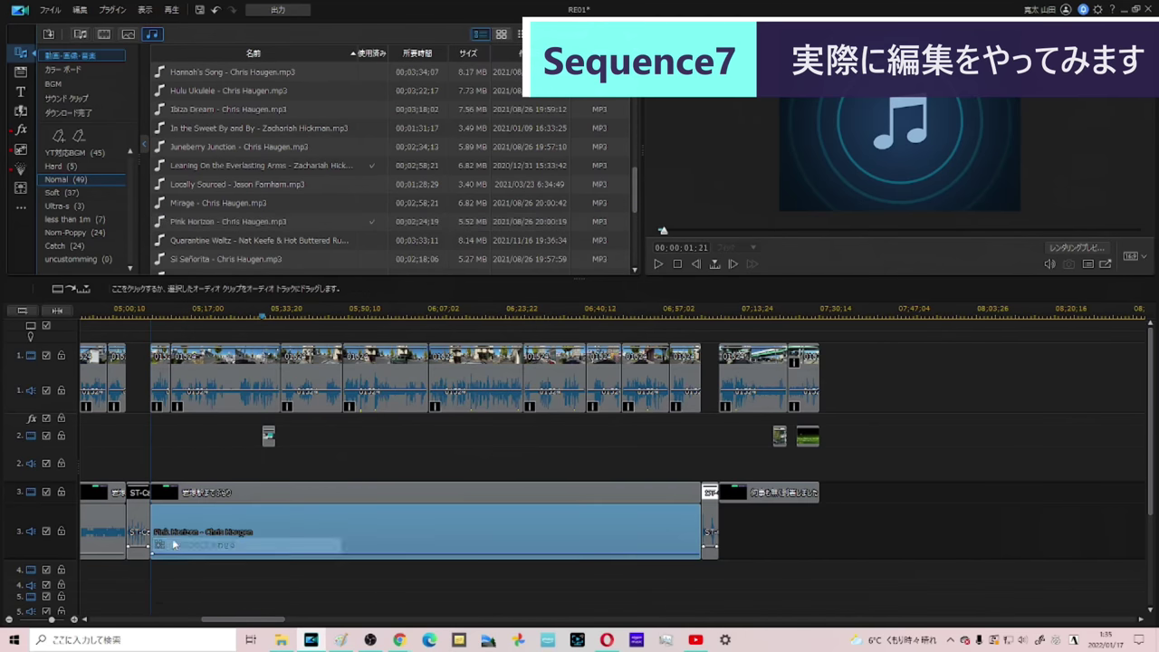
Step: Place All the Fixings on audio track 3, filling the final section from the fourth catch clip to the video's end
scroll(357, 227, "up", 10)
left_click_drag(285, 91, 399, 525)
scroll(718, 539, "down", 5)
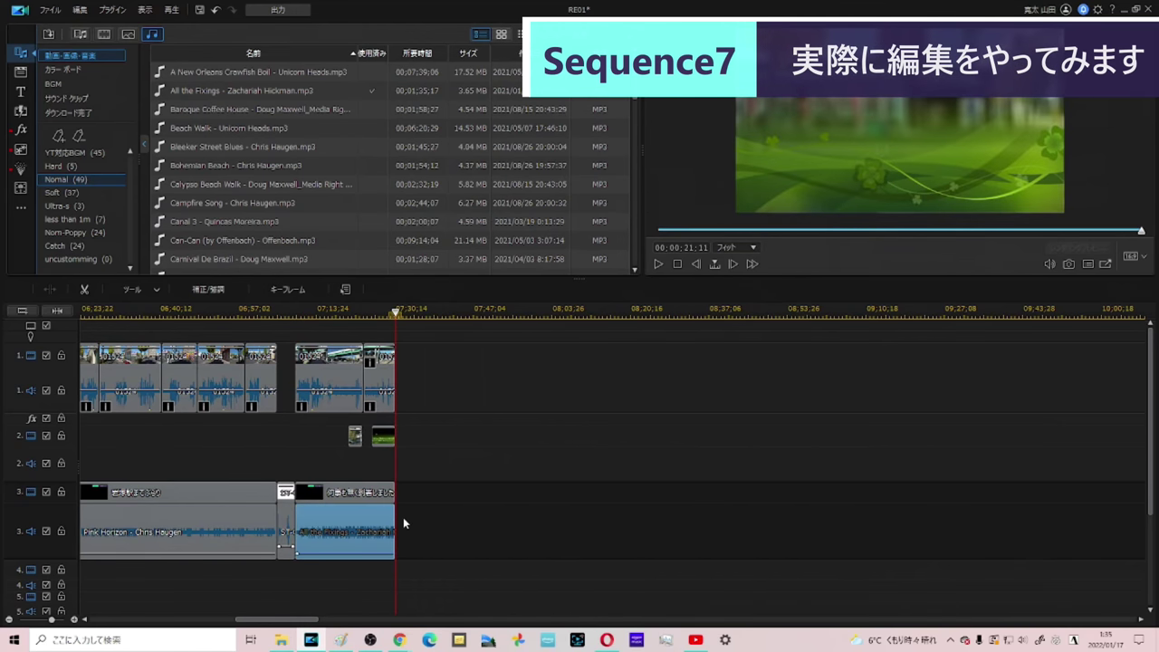
Step: Play back part of the final section and lower the All the Fixings clip's volume to about -2.7 dB
left_click(323, 312)
key("space")
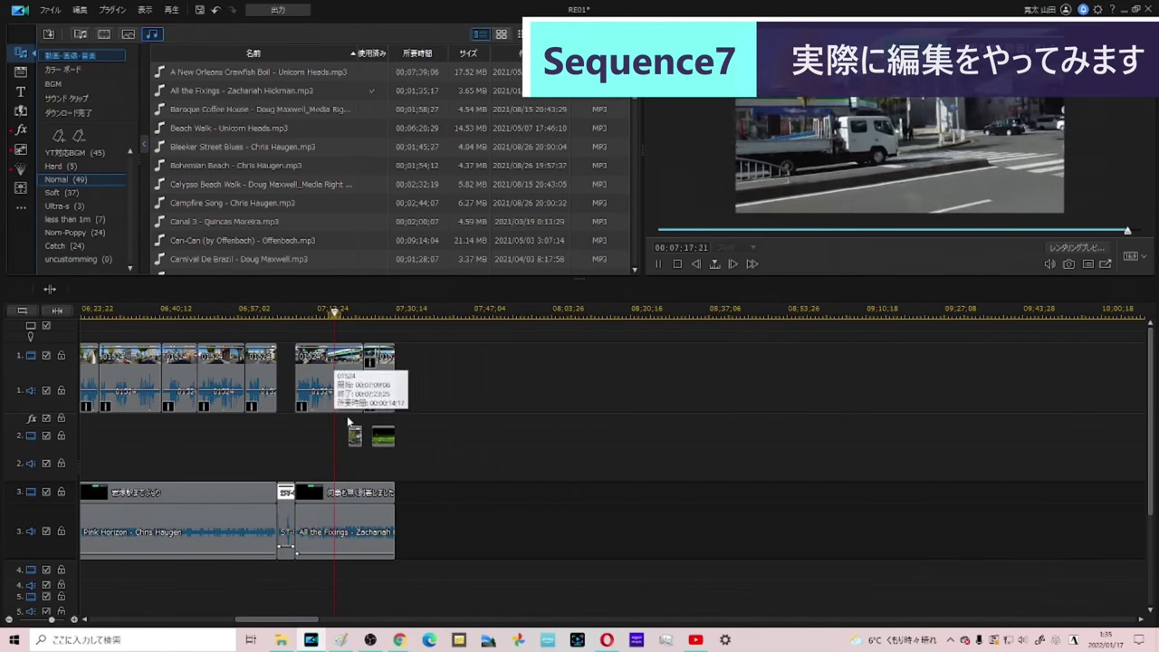
key("space")
left_click(359, 553)
left_click_drag(355, 553, 356, 552)
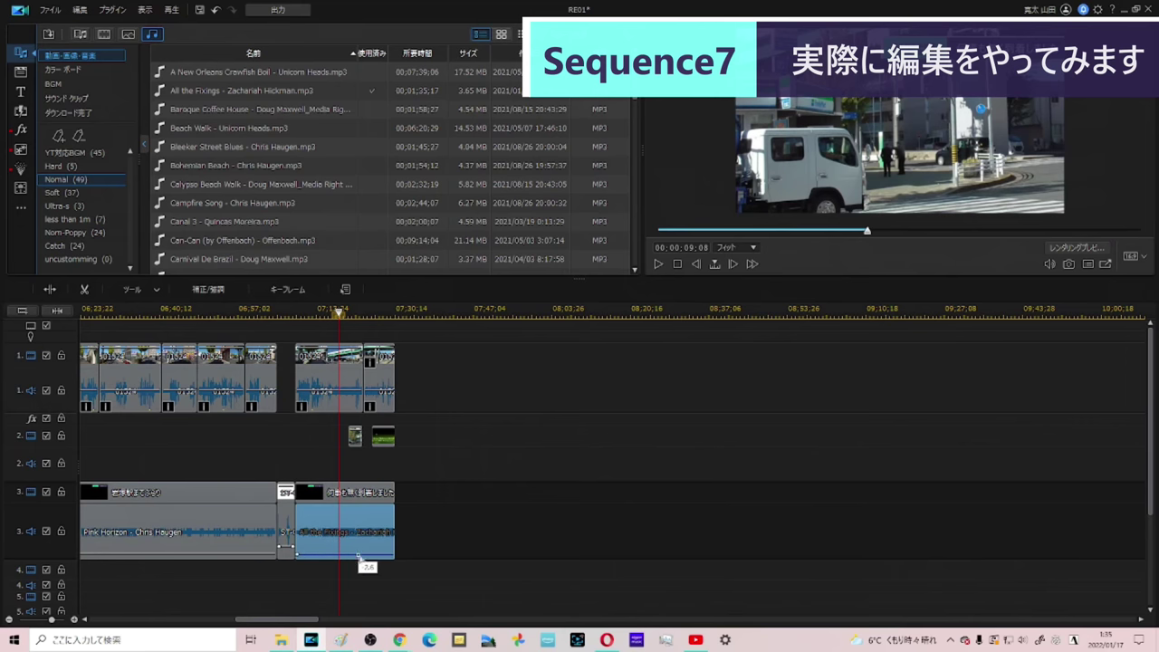
left_click(360, 567)
Step: Play back the blurred ending and closing title to check how the closing music sounds
key("space")
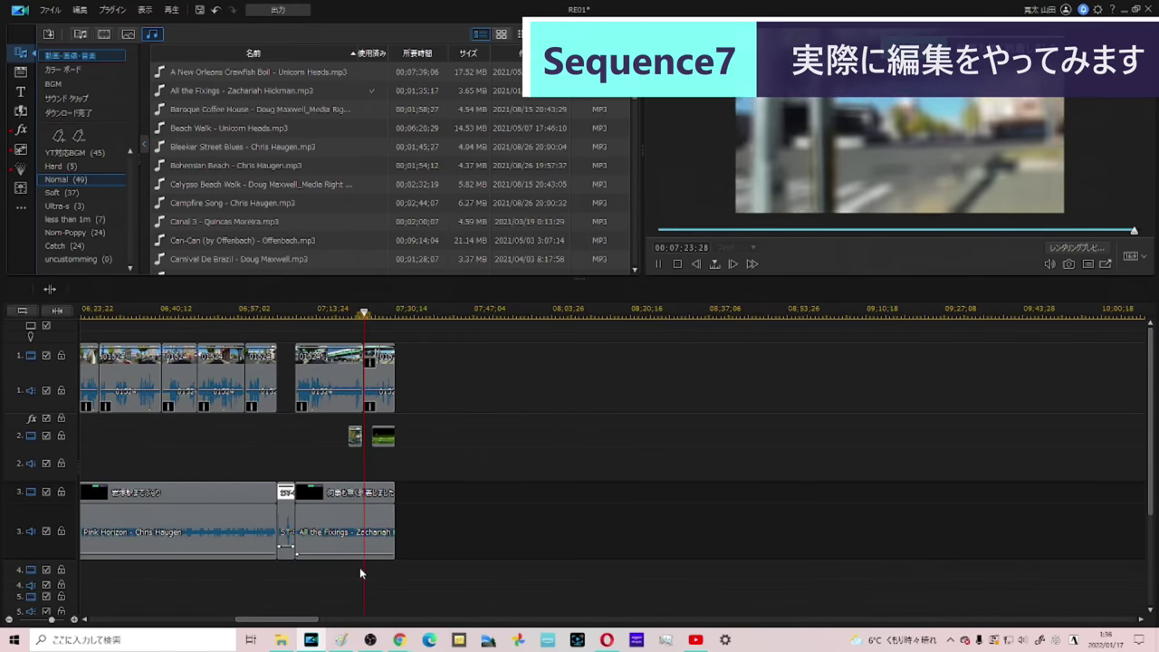
key("space")
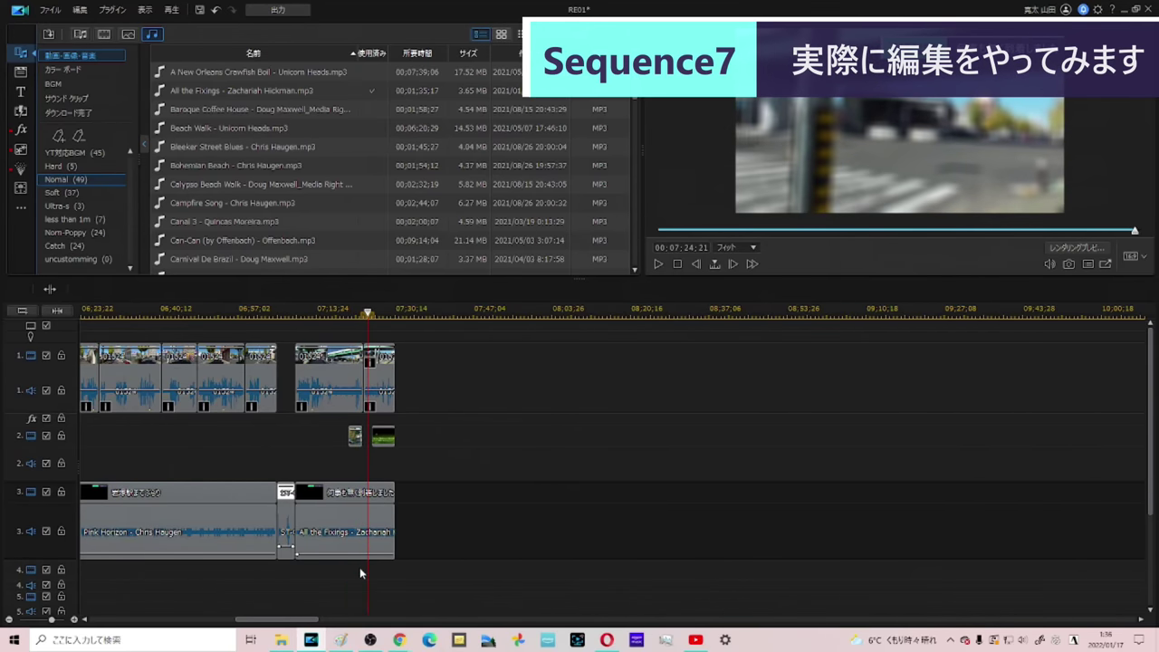
left_click(391, 378)
left_click(385, 312)
key("space")
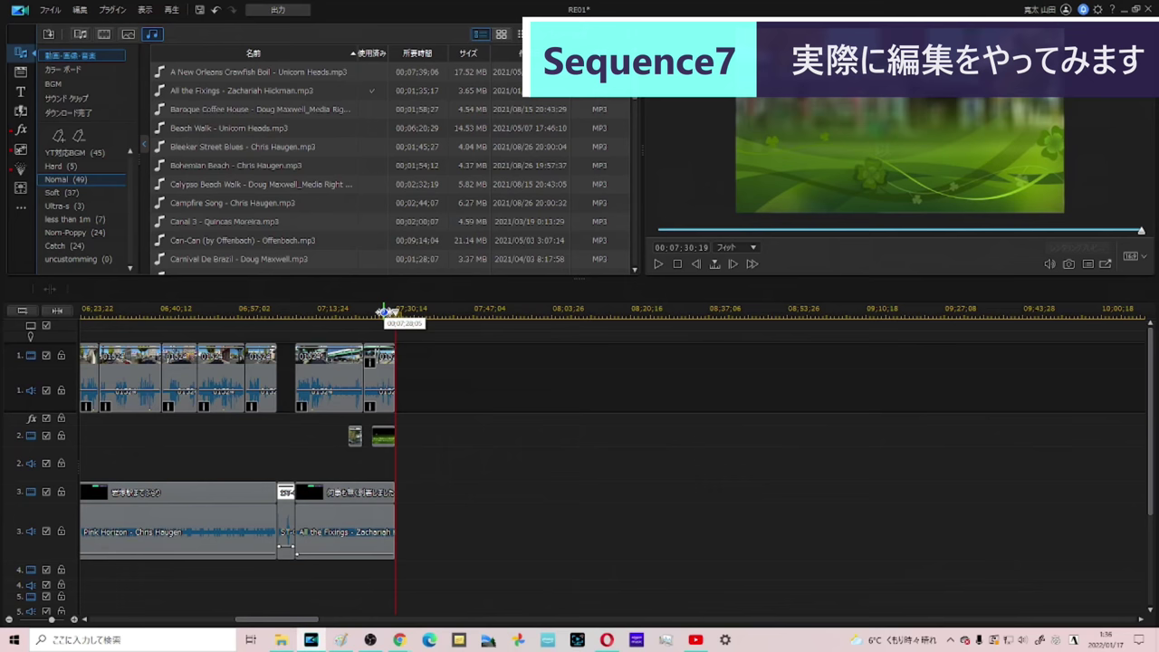
Step: Open the audio mixer and examine the levels at the start and end of the opening music clip and the whole timeline
left_click(21, 194)
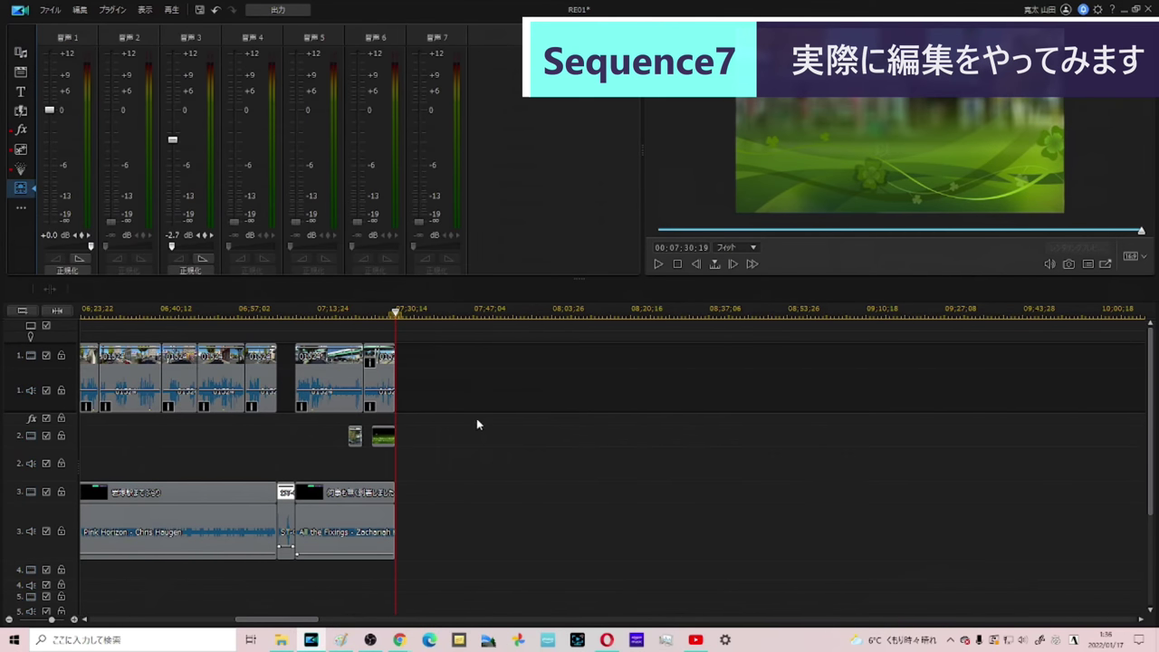
key("Home")
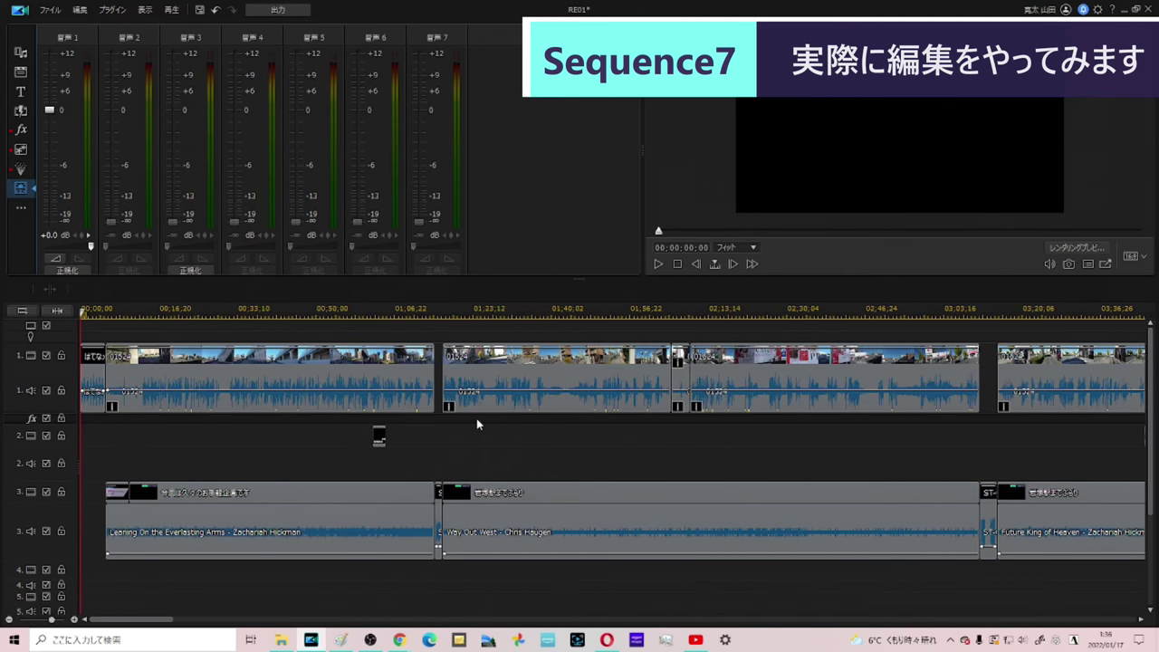
left_click(218, 364)
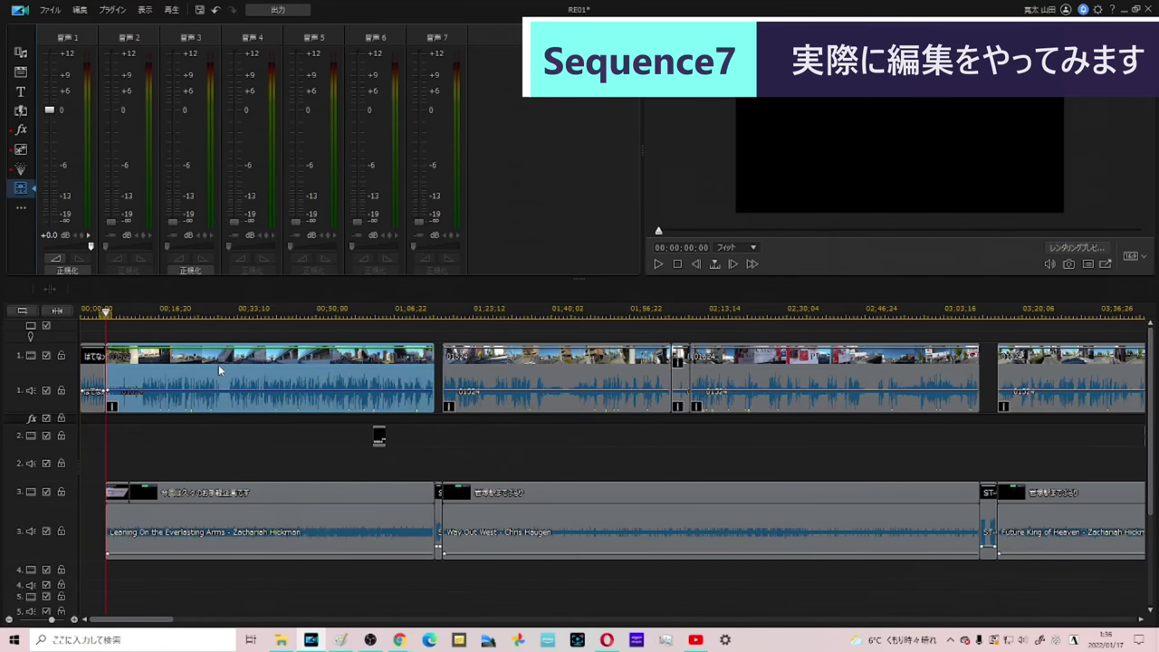
left_click(320, 532)
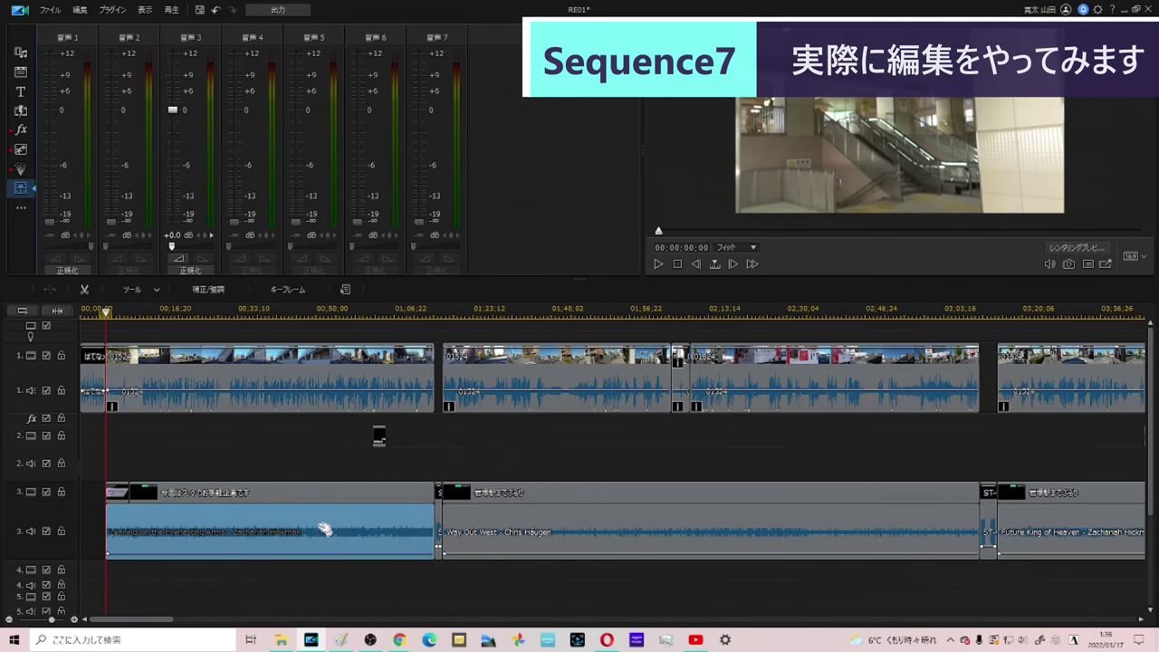
key("End")
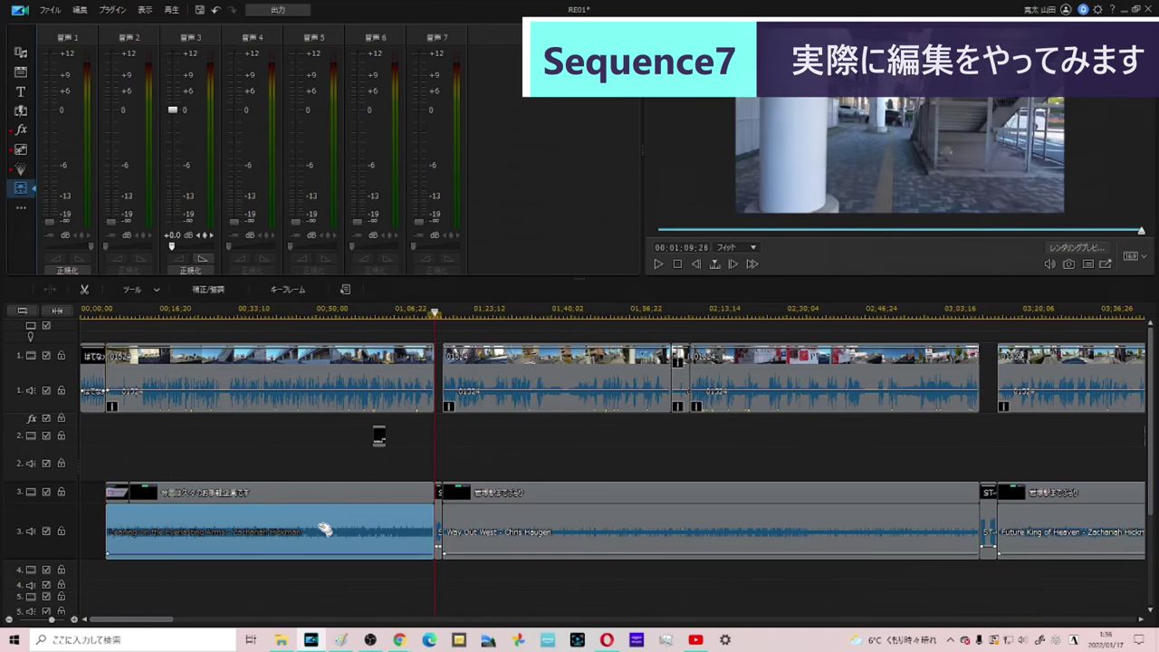
key("Home")
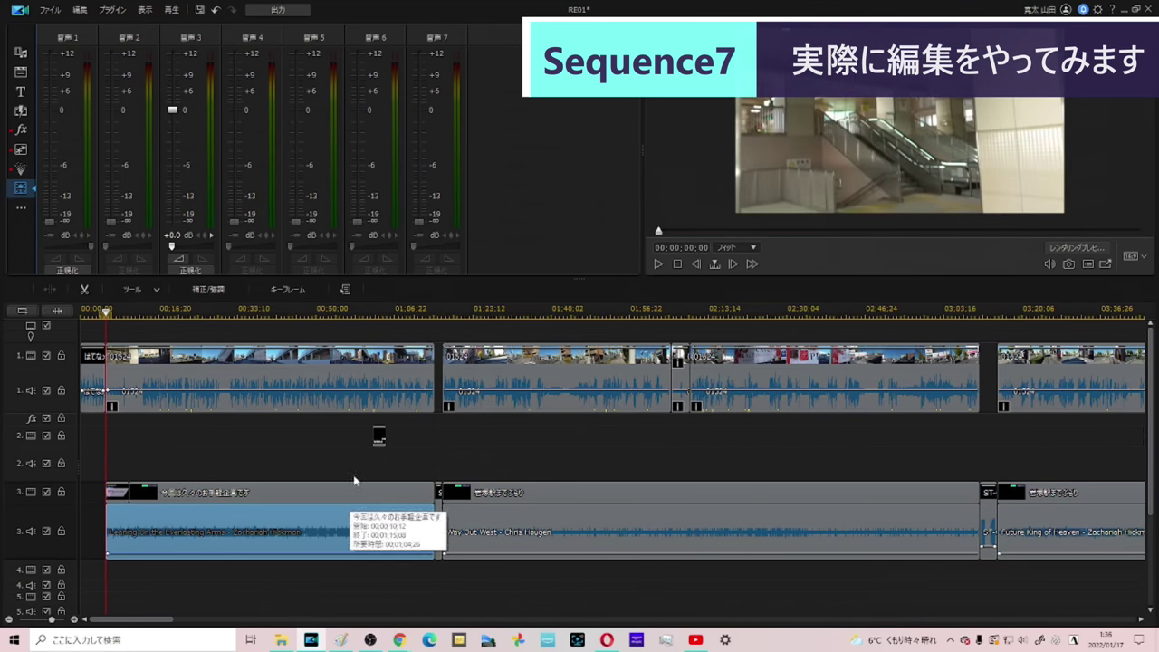
left_click(372, 444)
key("End")
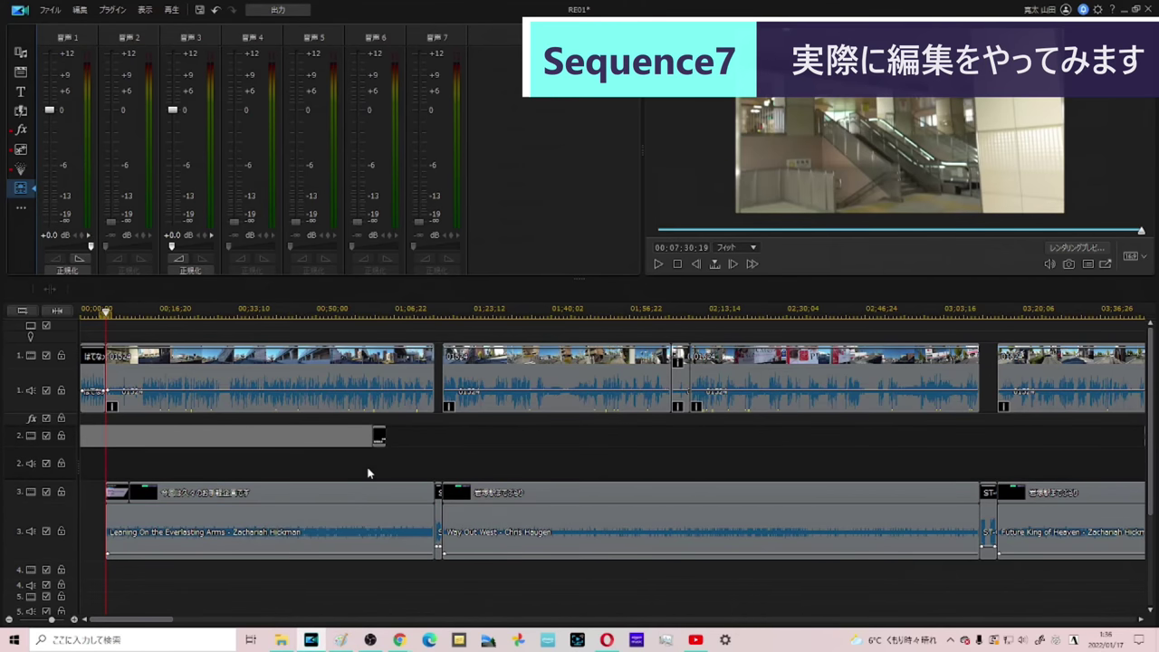
key("Home")
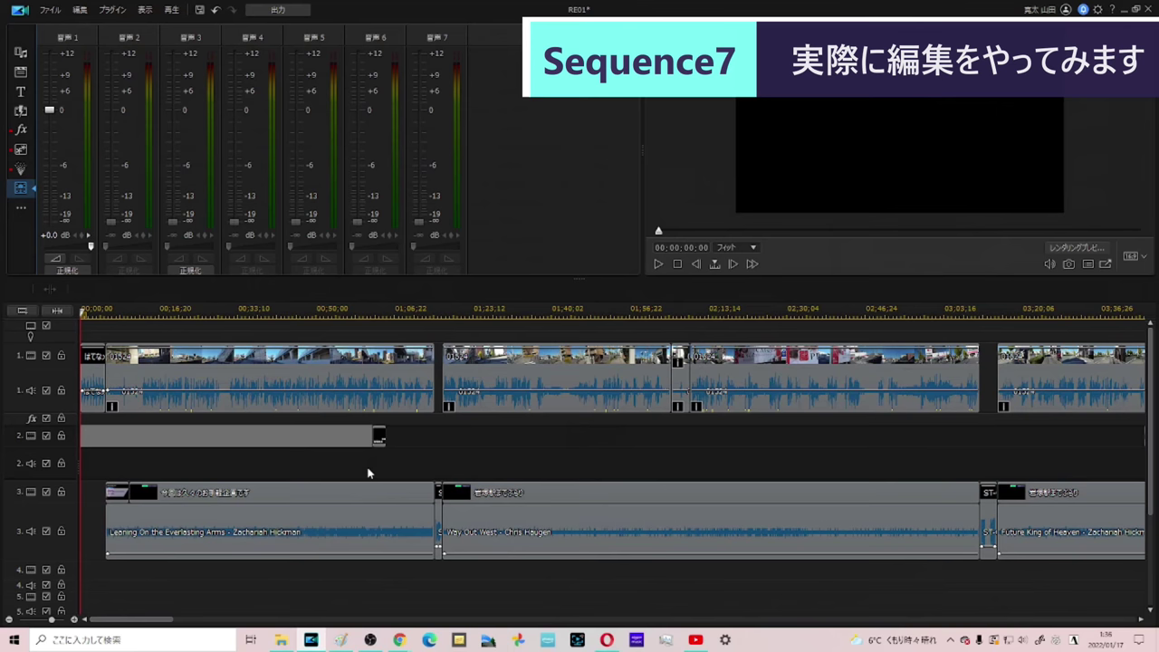
Step: Try raising the overall volume of audio track 3 at 00:00:56:00, play it back, and bring the track volume down again
left_click(364, 520)
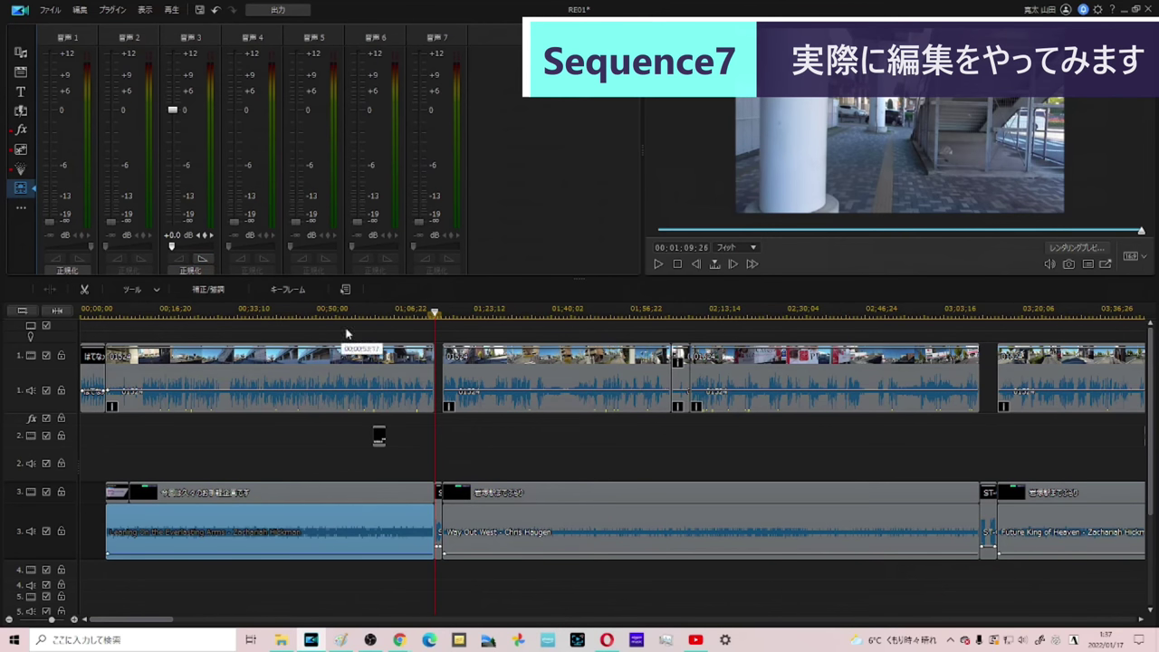
left_click(344, 317)
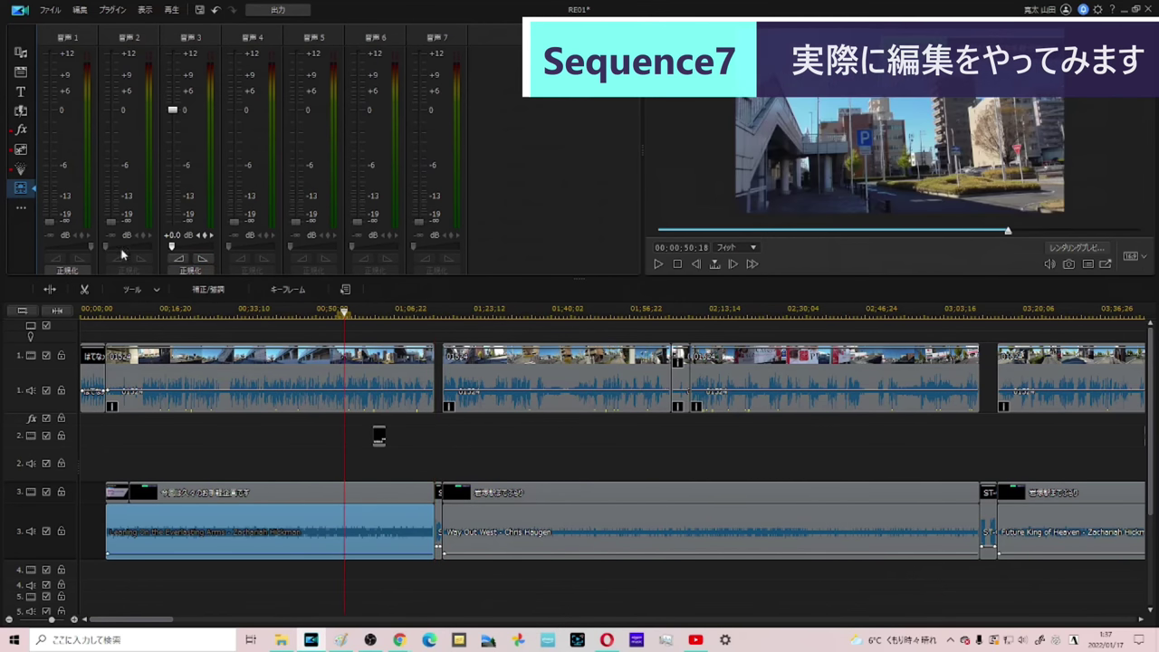
left_click(302, 450)
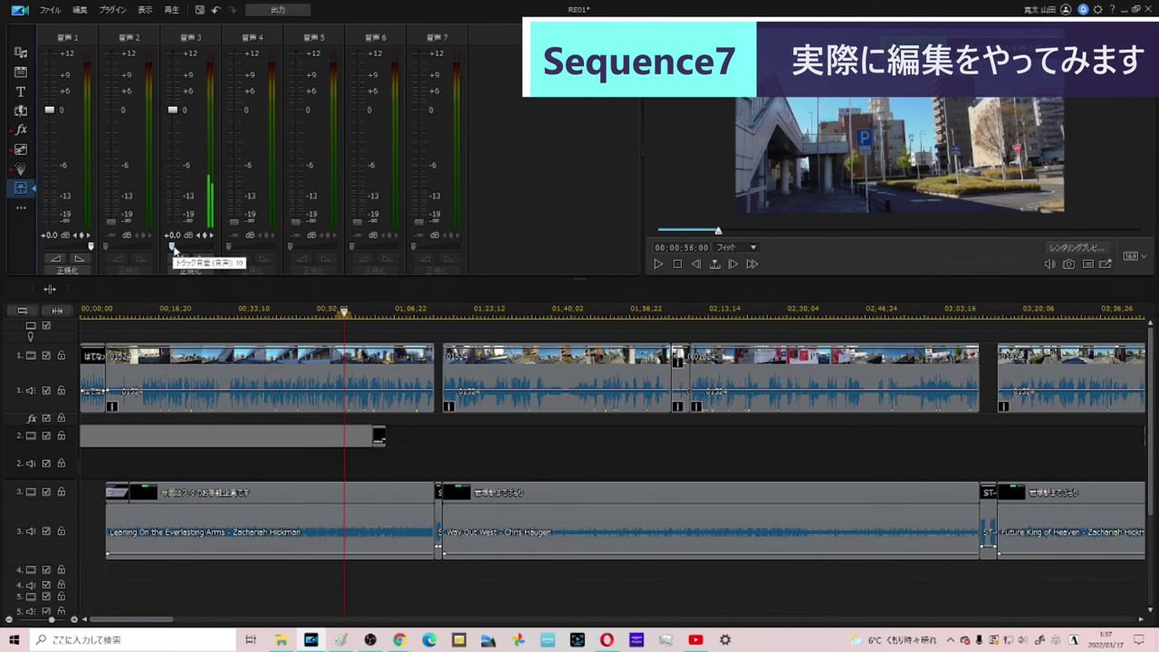
left_click_drag(173, 246, 201, 247)
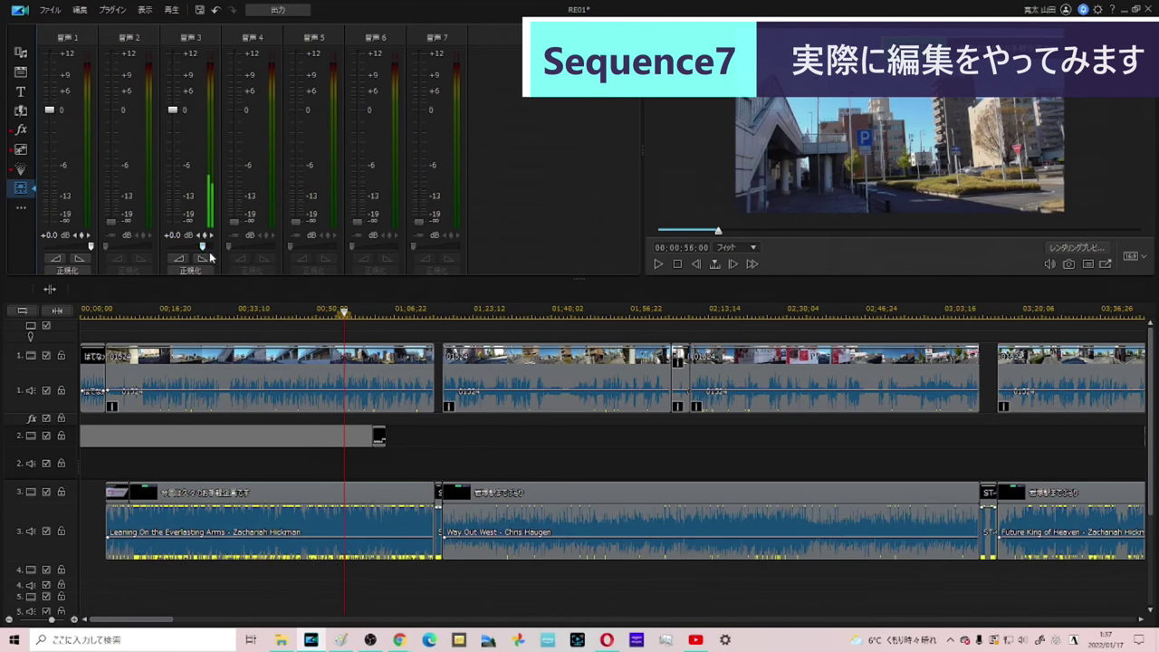
left_click(659, 264)
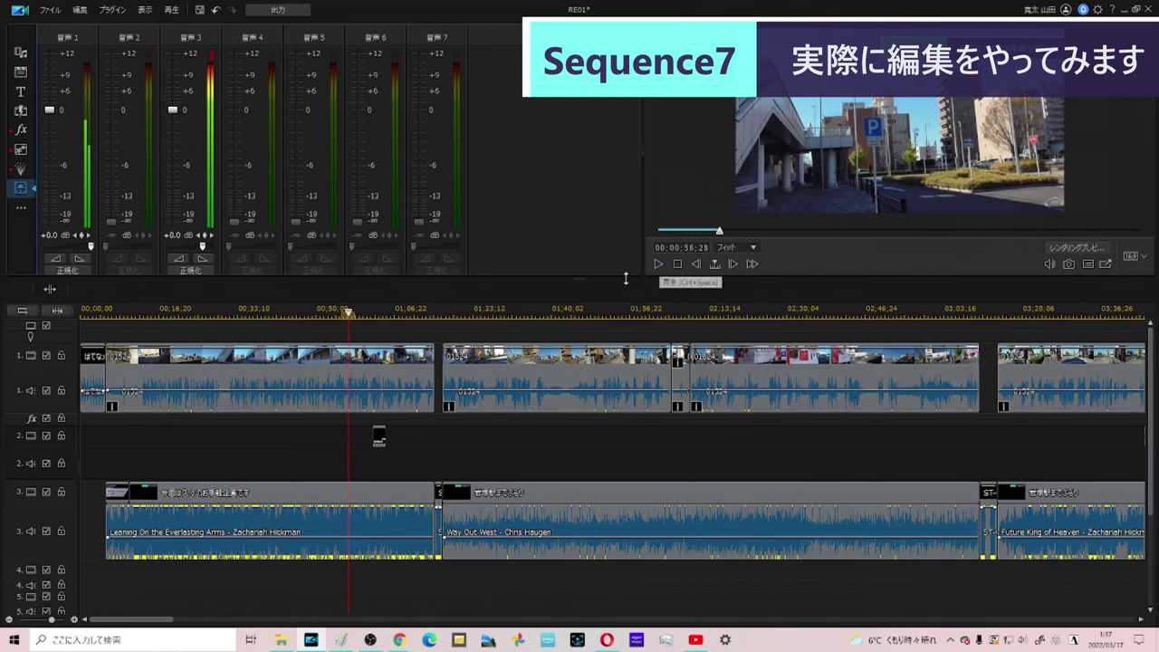
left_click_drag(202, 250, 169, 250)
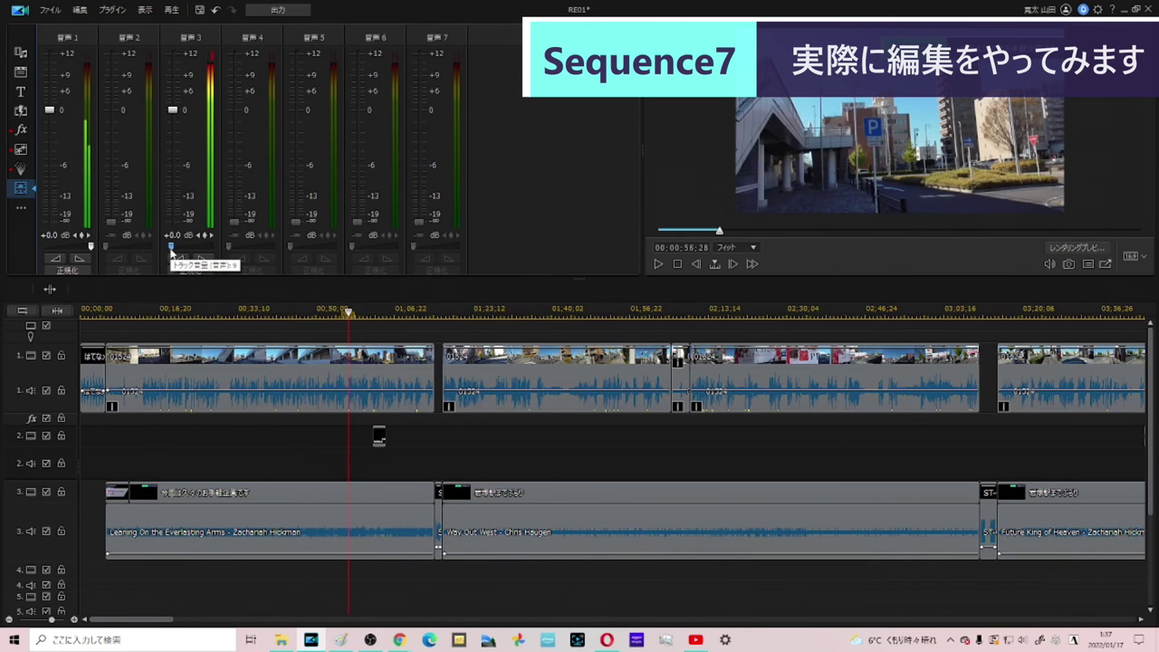
left_click(173, 248)
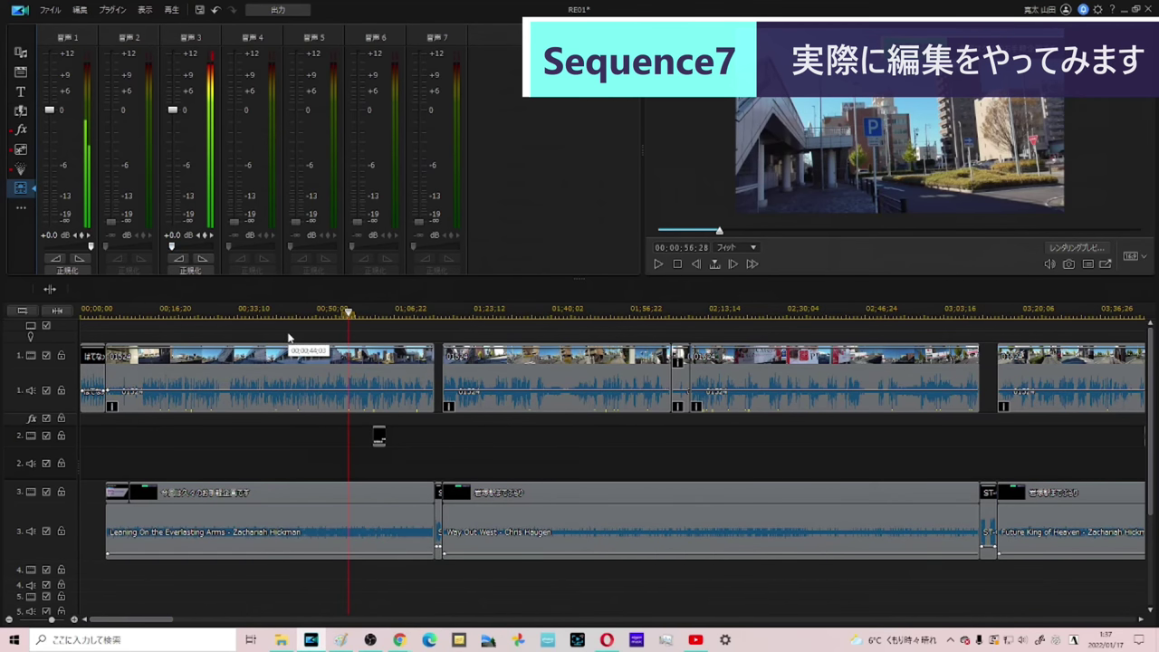
Step: Play back the opening section in short stretches to check the balance between the video sound and the background music
key("space")
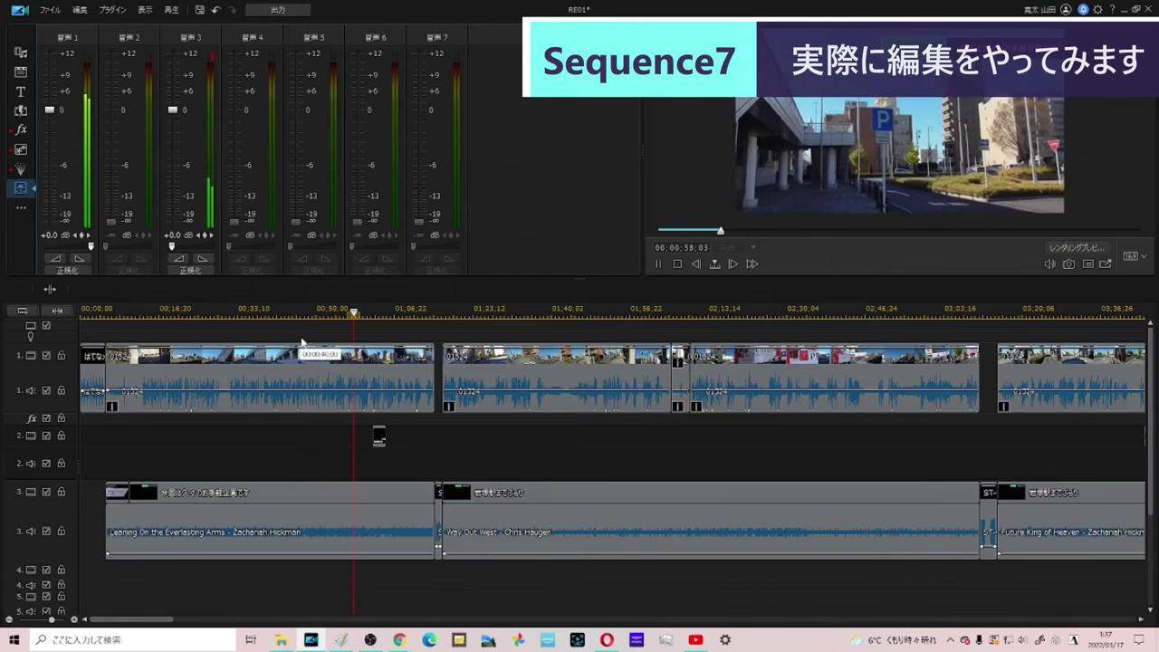
key("space")
scroll(496, 507, "down", 3)
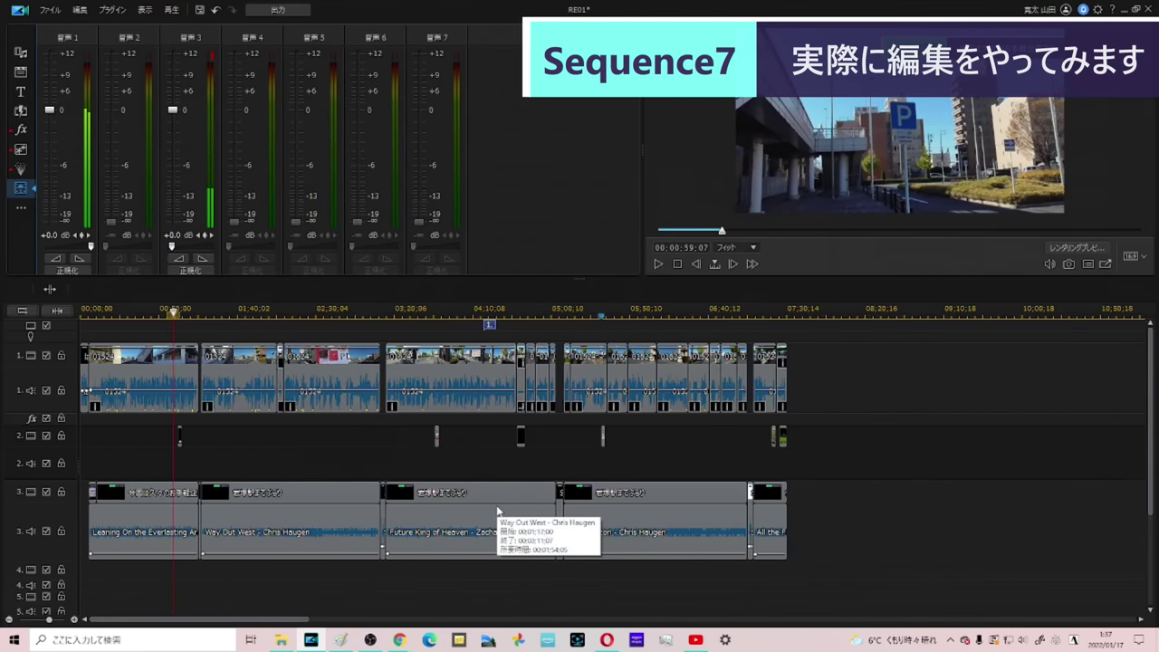
key("space")
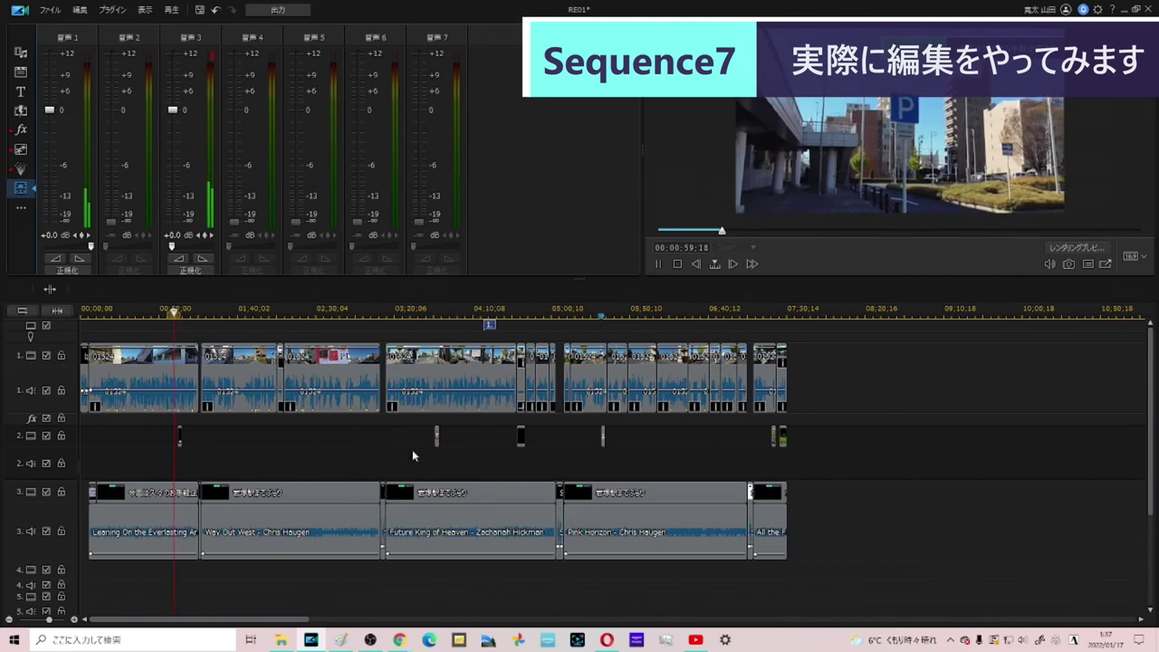
key("space")
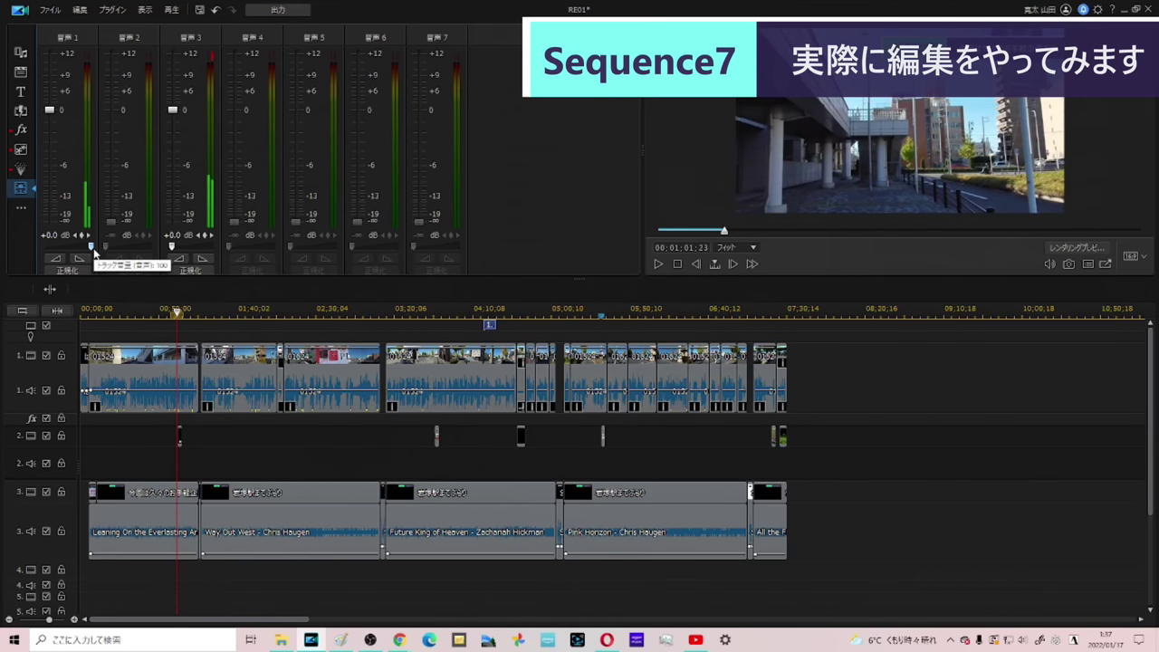
key("space")
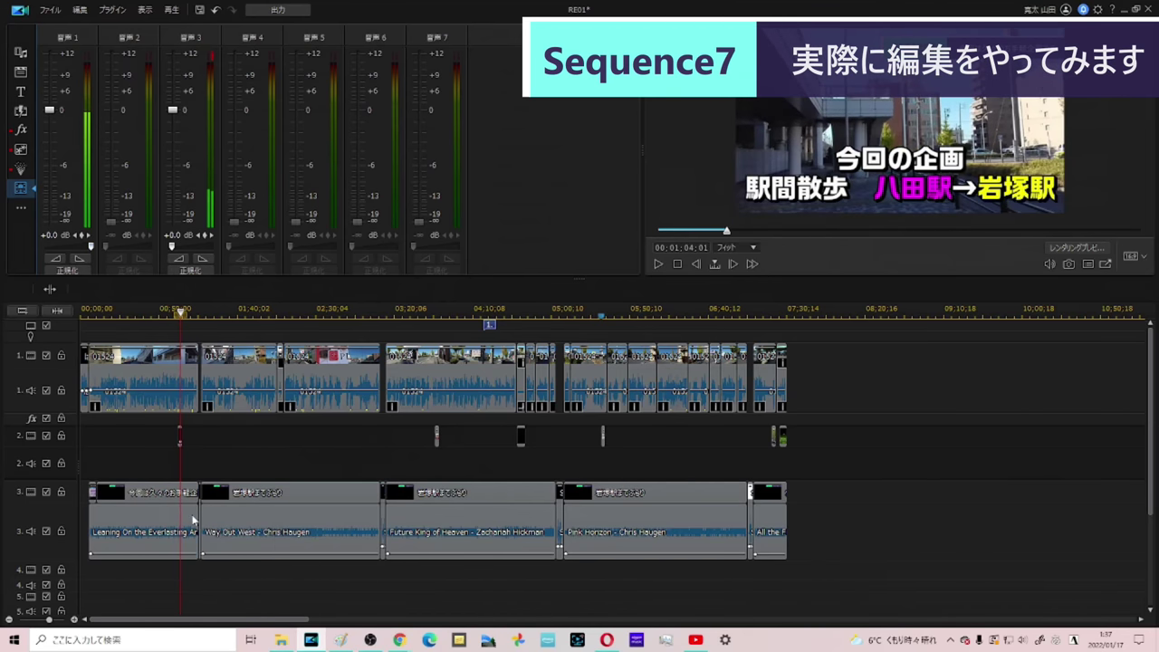
Step: Add a fade-out to the end of Leaning On the Everlasting Arms and play back the passage through the first catch clip
left_click(194, 519)
key("End")
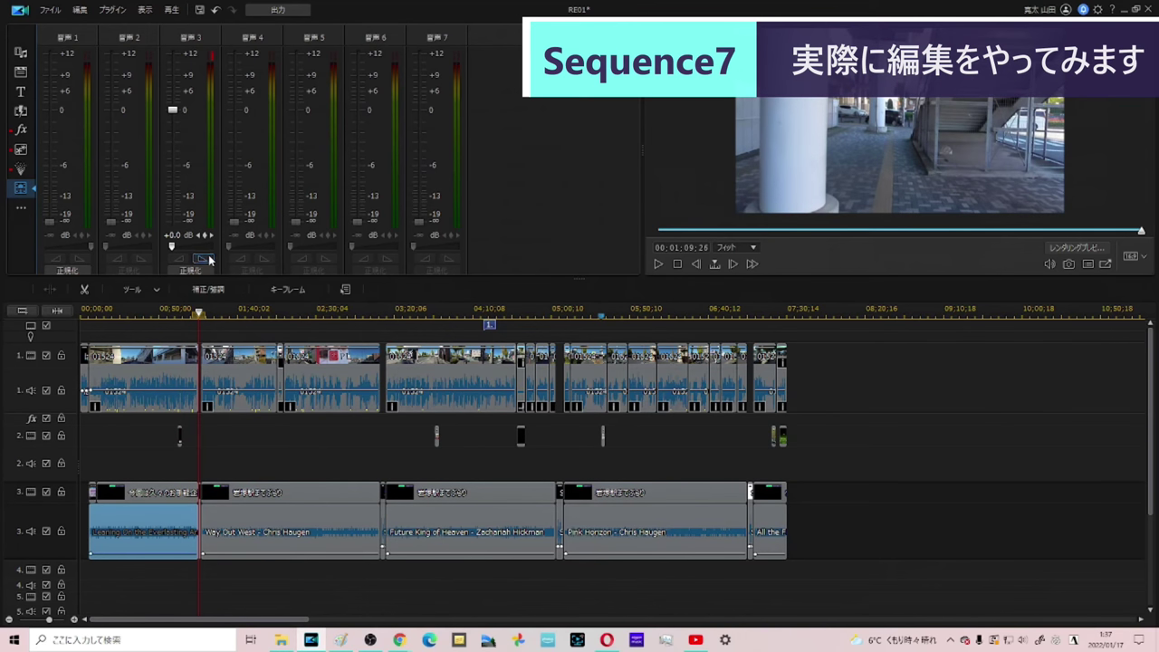
left_click(209, 260)
scroll(205, 492, "up", 5)
scroll(763, 445, "down", 3)
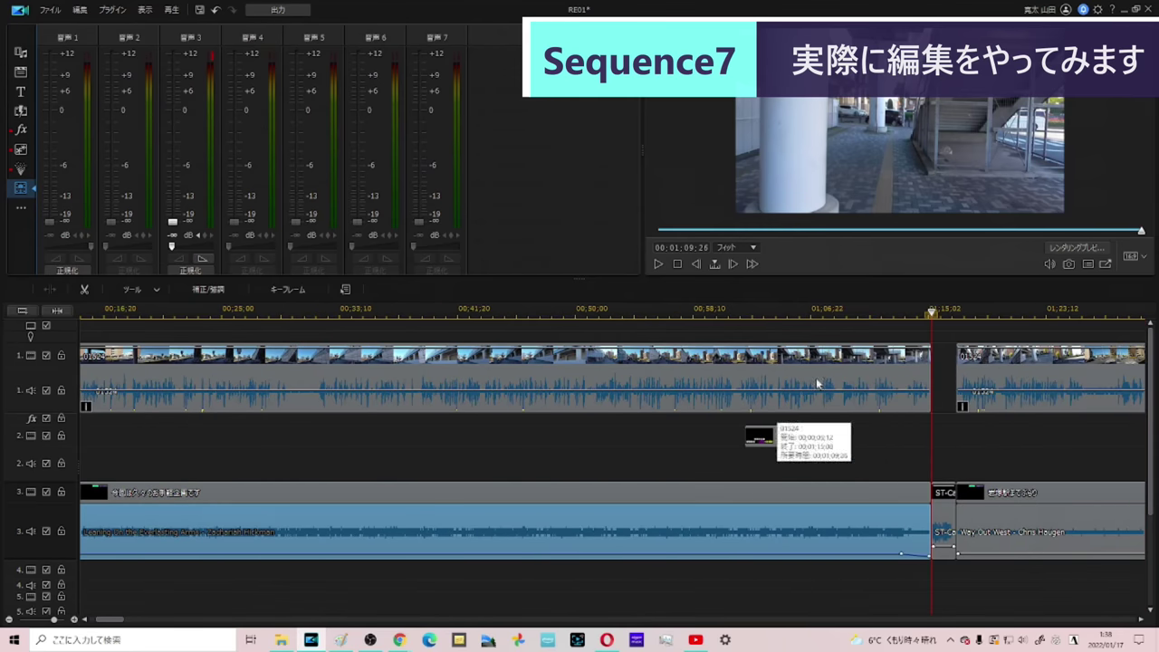
left_click(885, 312)
key("space")
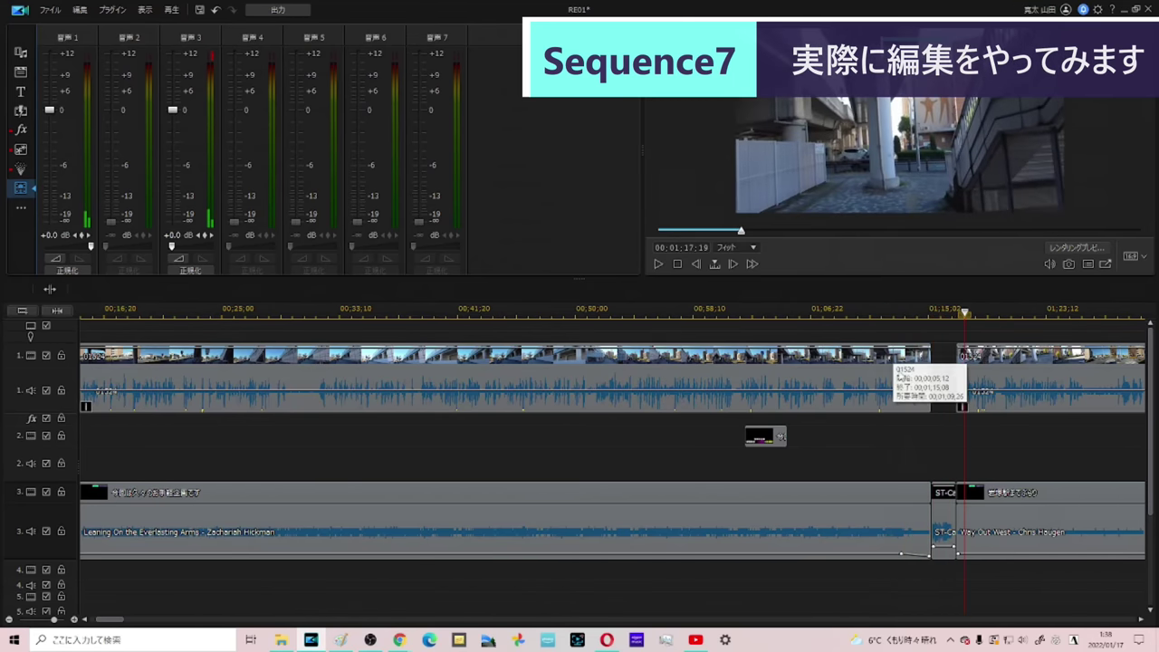
Step: Add a fade-out to the video sound just before the first catch clip and play back the passage into the second section
left_click(898, 369)
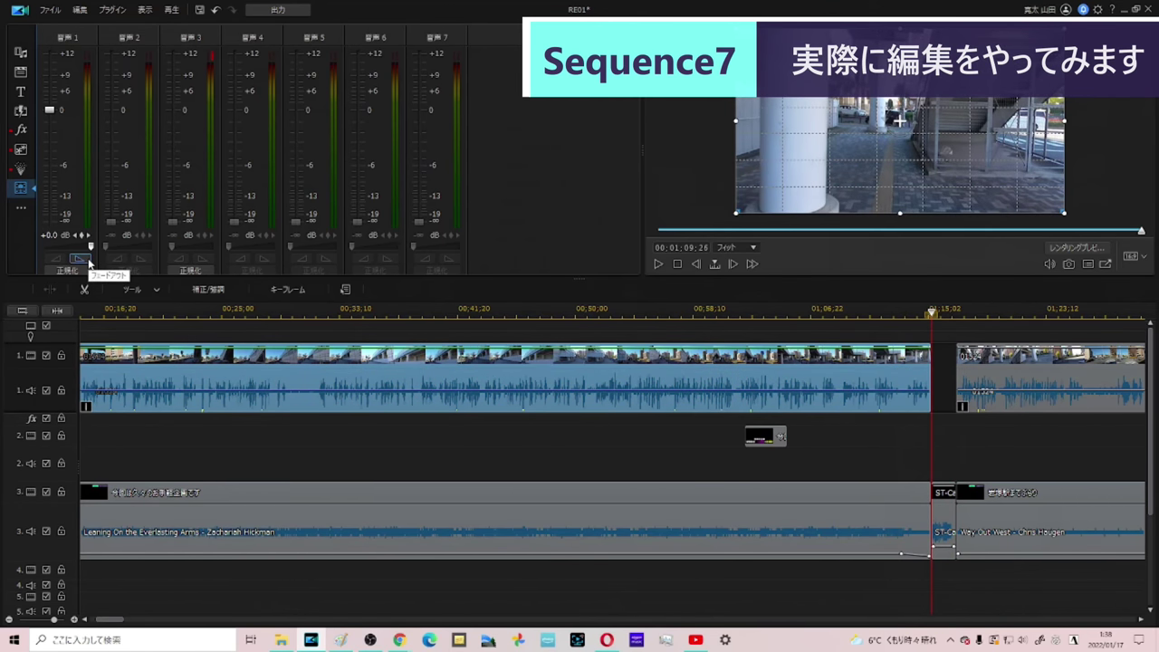
left_click(81, 259)
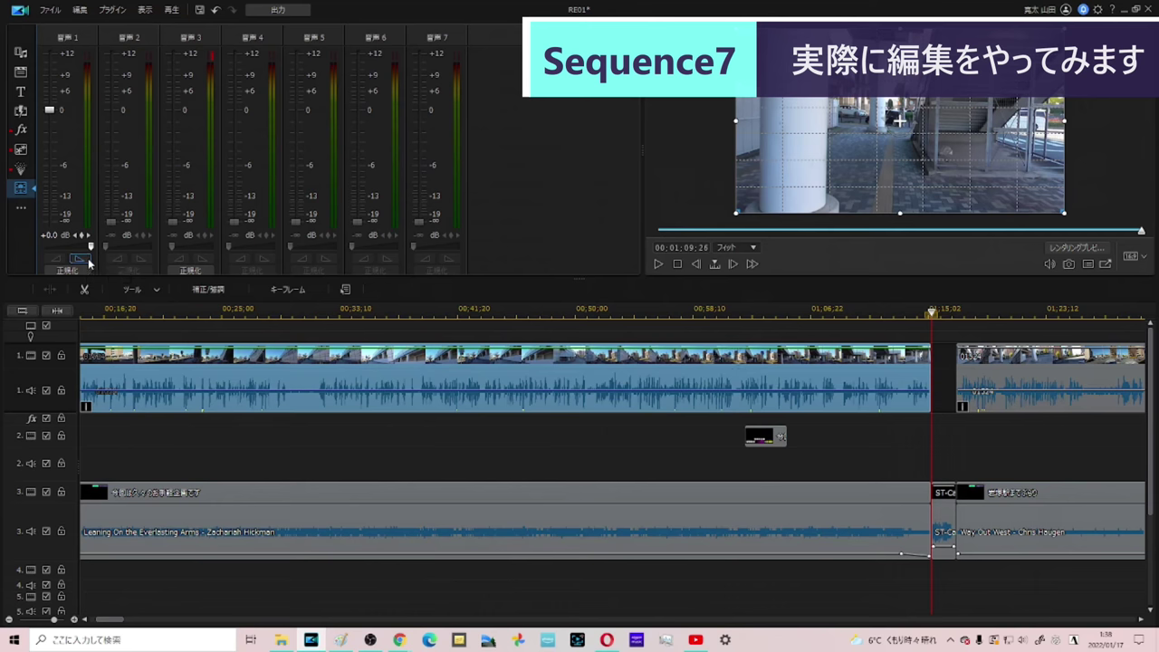
left_click(886, 306)
key("space")
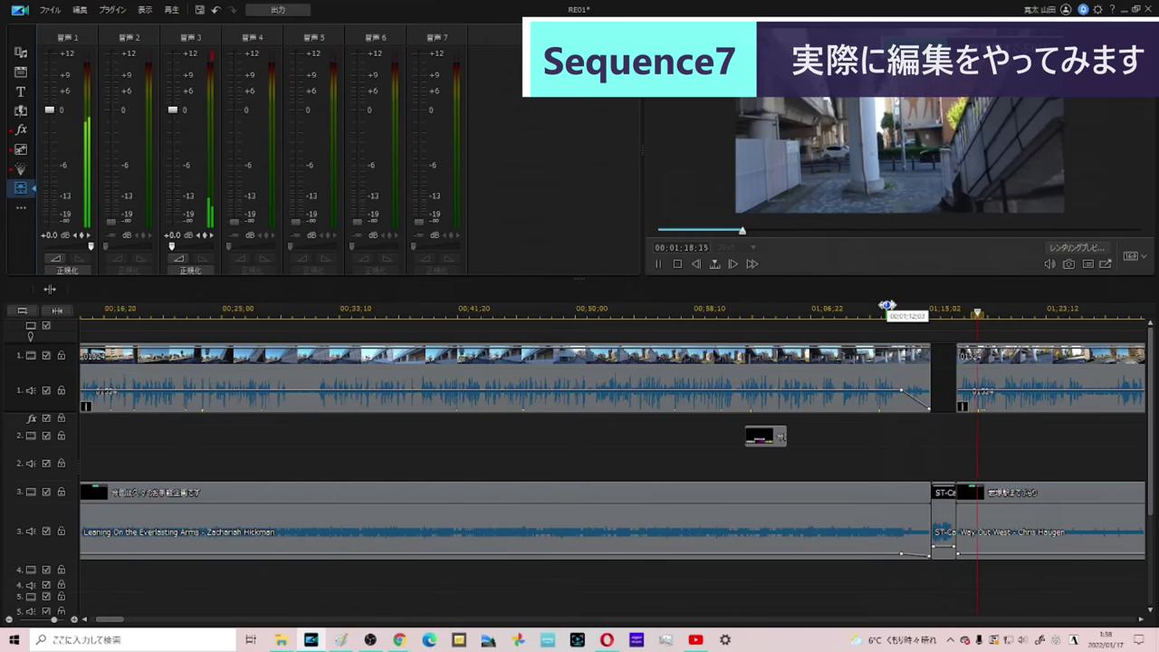
key("space")
Step: Add a fade-in to the sound of the video clip that follows the second catch clip and play back its start
scroll(1004, 541, "right", 10)
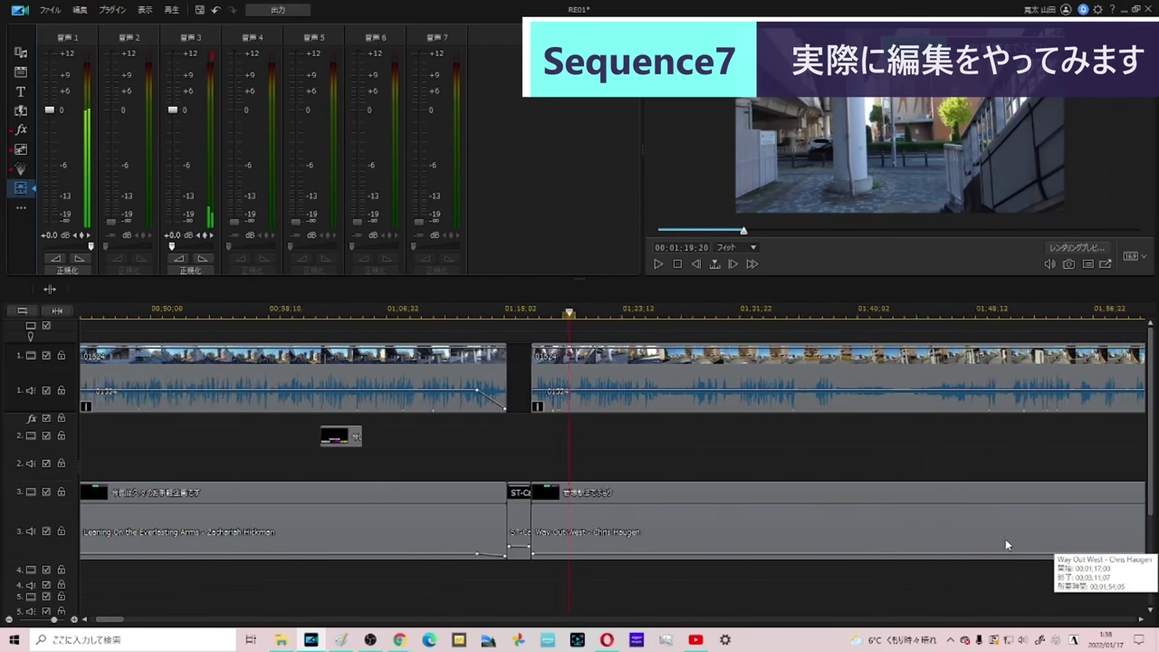
scroll(998, 539, "right", 5)
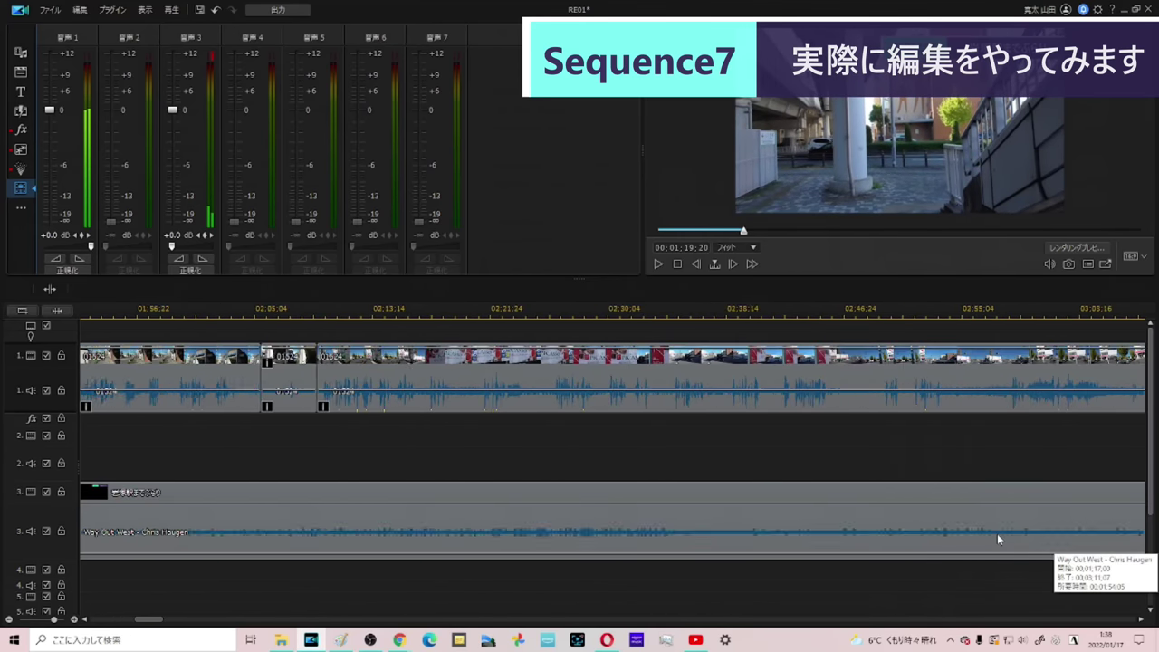
left_click(970, 407)
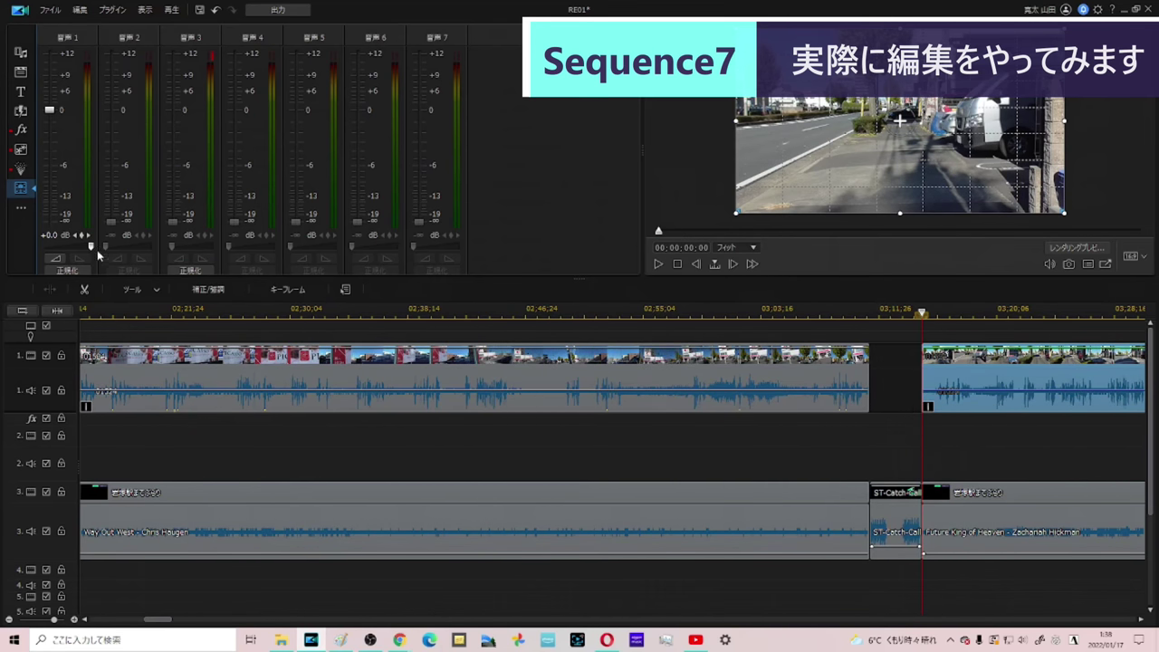
left_click(52, 261)
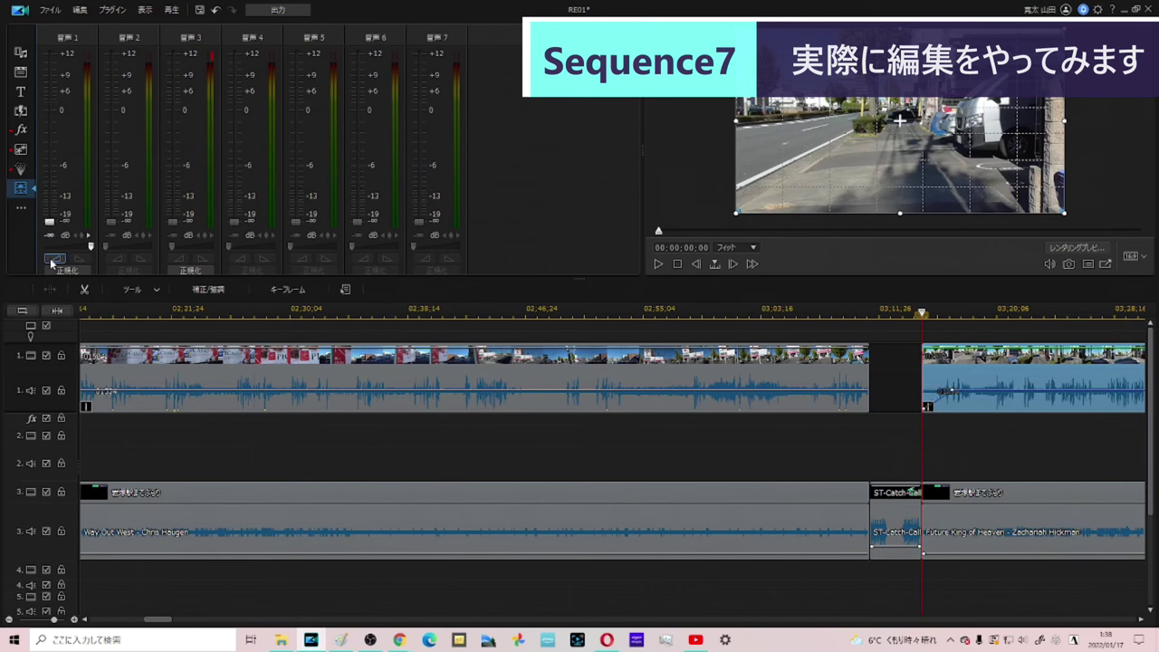
key("space")
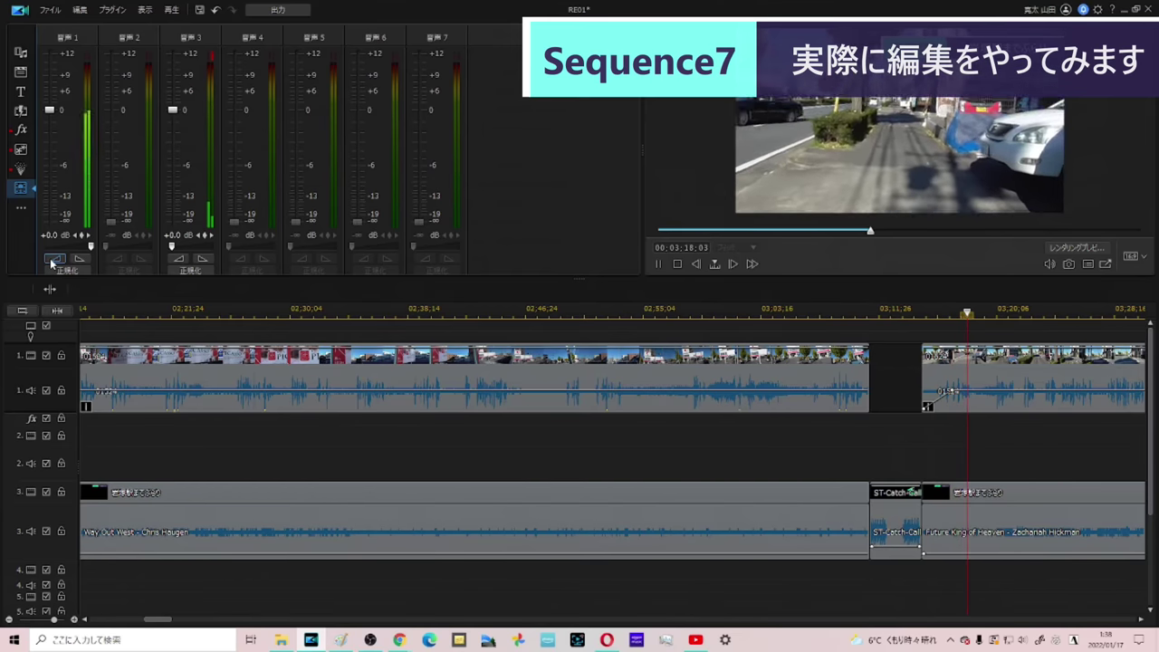
key("space")
Step: Add fade-outs to the ends of the Way Out West and Future King of Heaven music clips
scroll(172, 543, "left", 10)
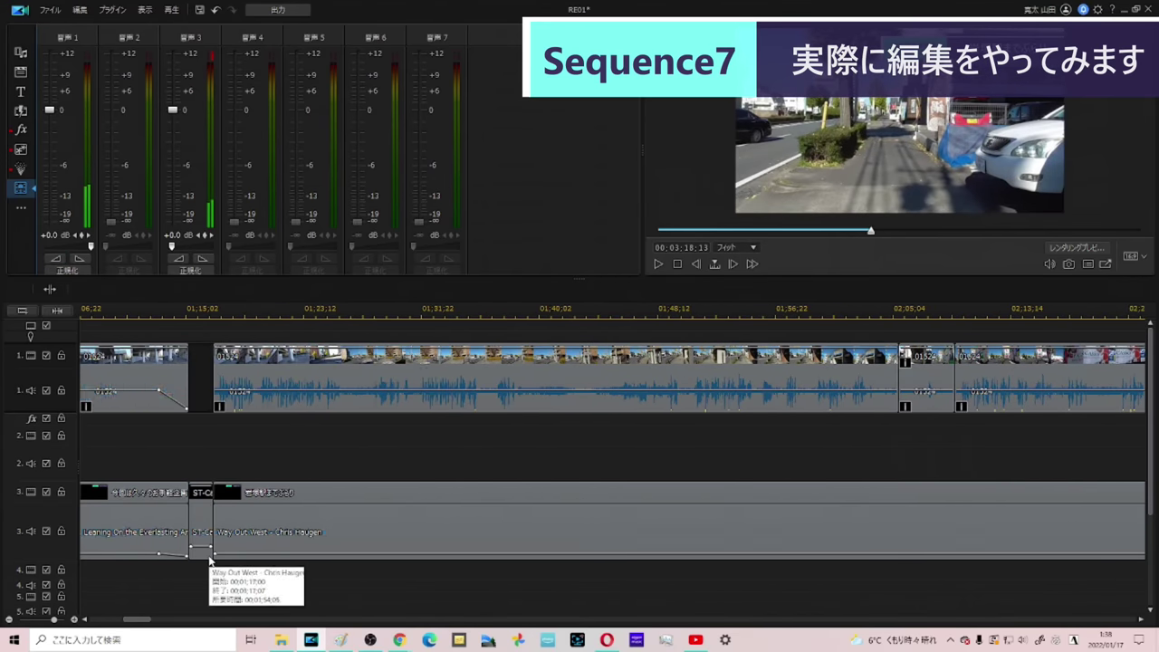
left_click(181, 534)
left_click(297, 532)
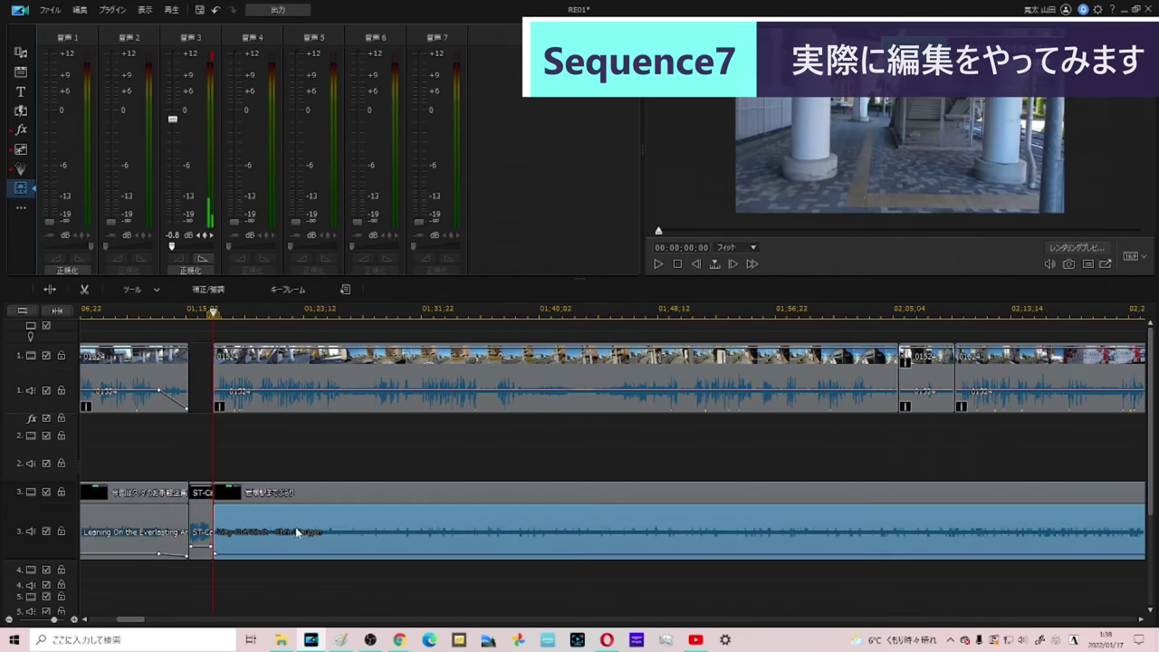
scroll(299, 532, "down", 2)
key("End")
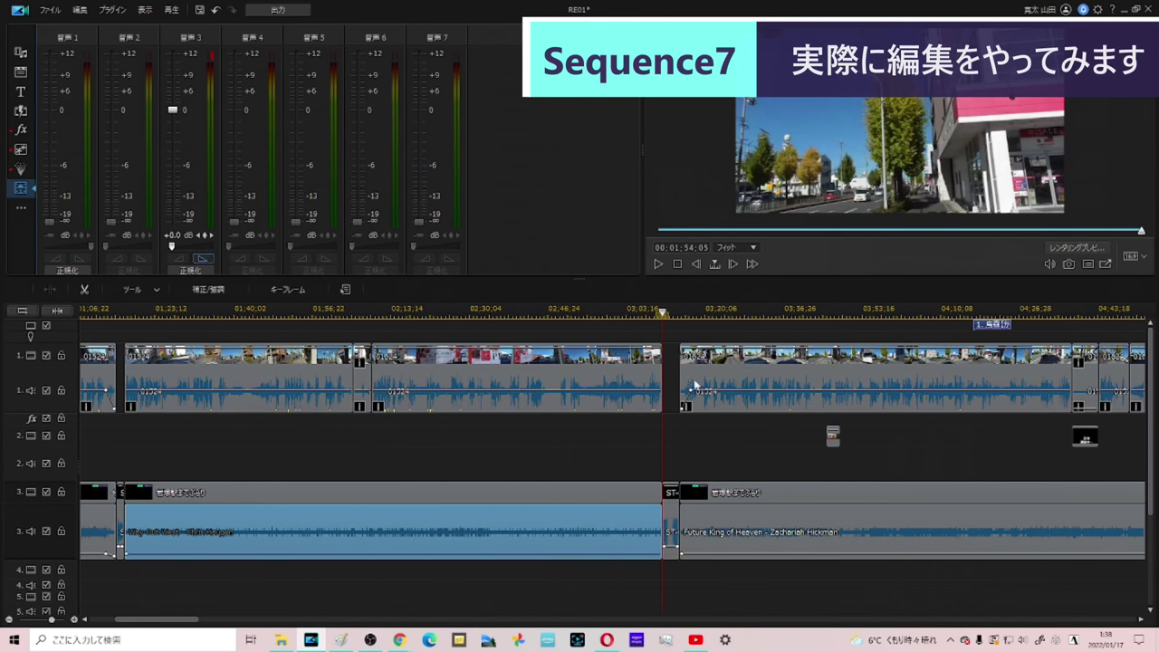
left_click(834, 519)
key("End")
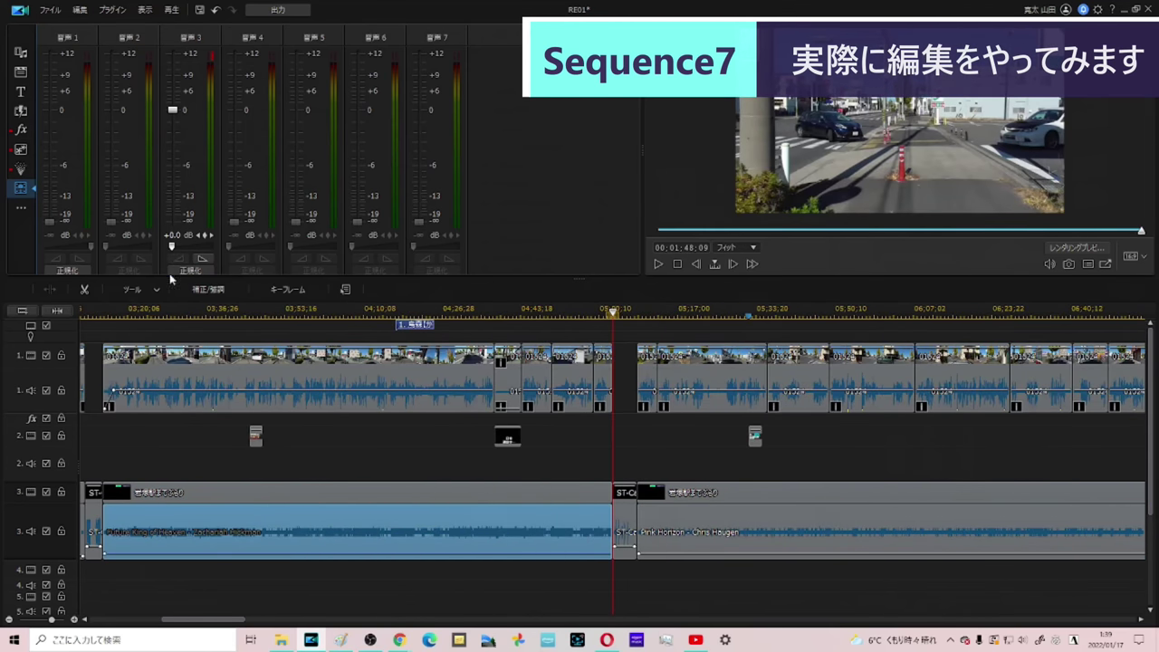
Step: Add audio fade-outs to the video clips that end just before the third and the second catch clips
left_click(601, 371)
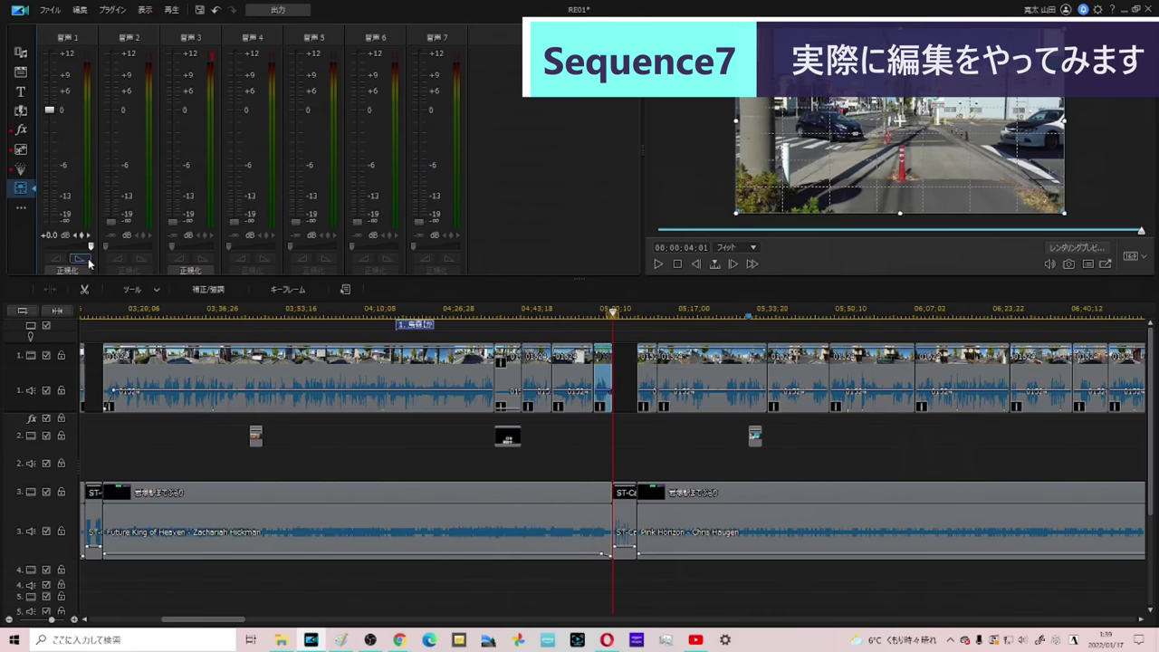
scroll(241, 475, "up", 3)
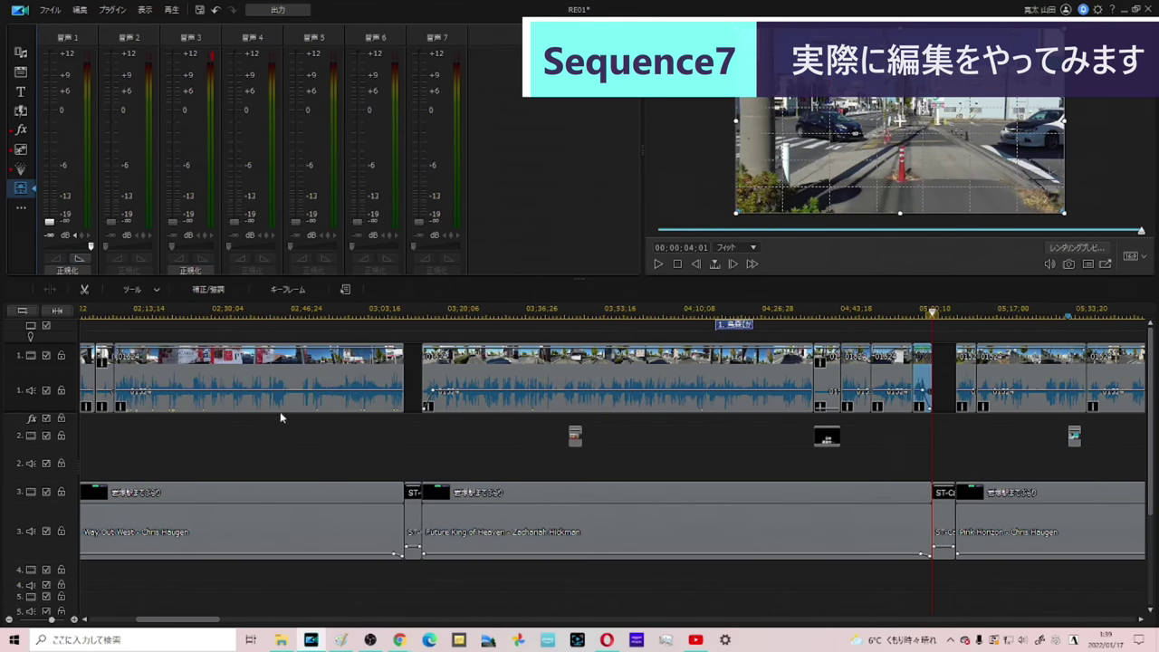
left_click(344, 382)
key("End")
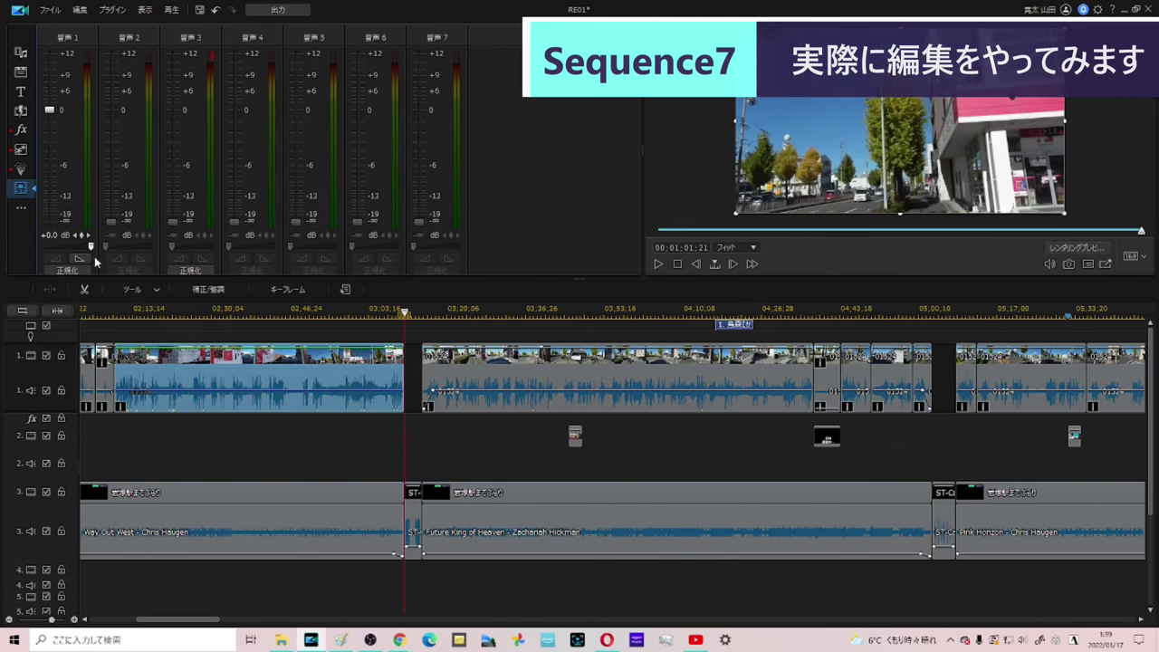
Step: Add an audio fade-in to the first video clip after the third catch clip and play back its start
scroll(846, 512, "down", 3)
left_click(841, 531)
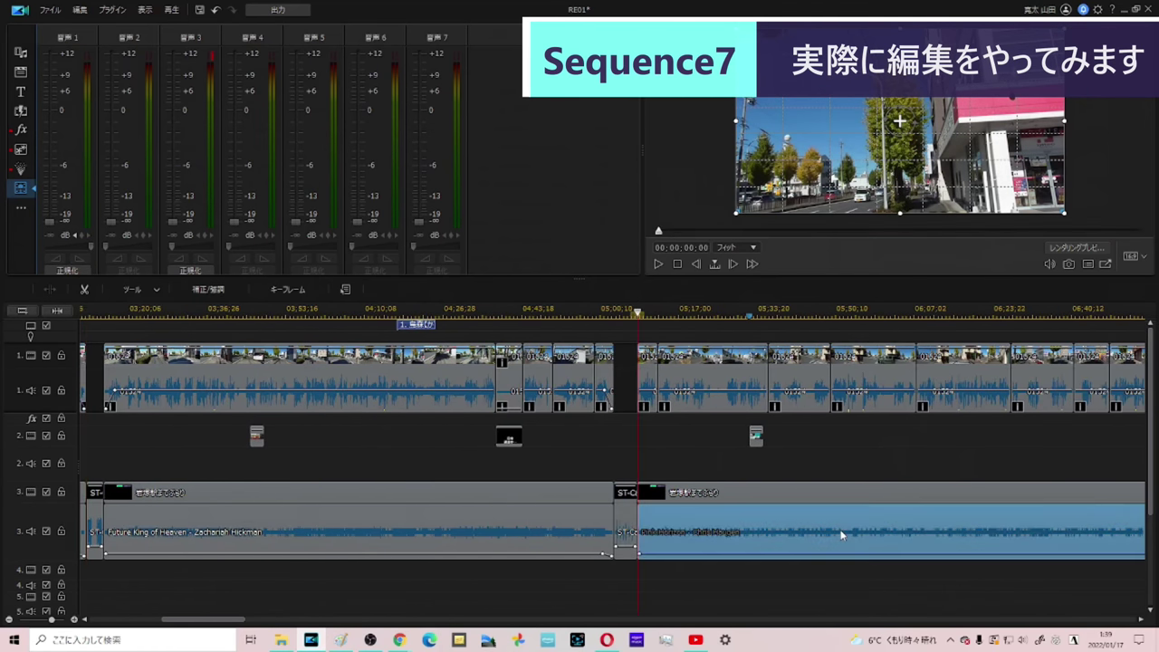
left_click(643, 371)
left_click(62, 259)
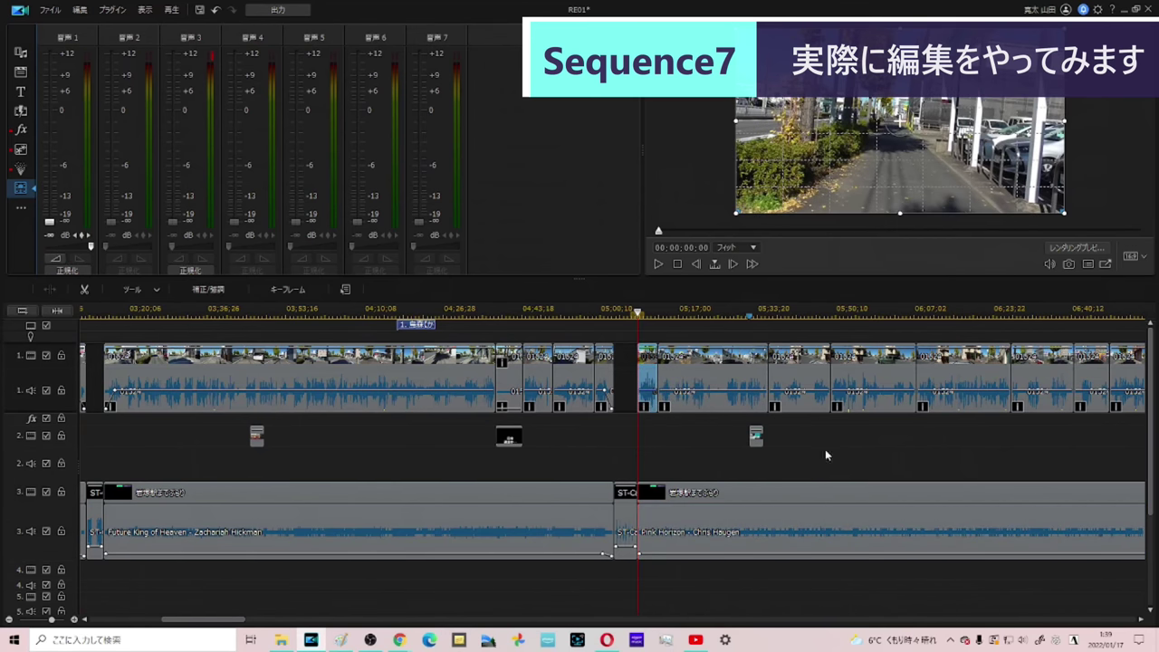
key("space")
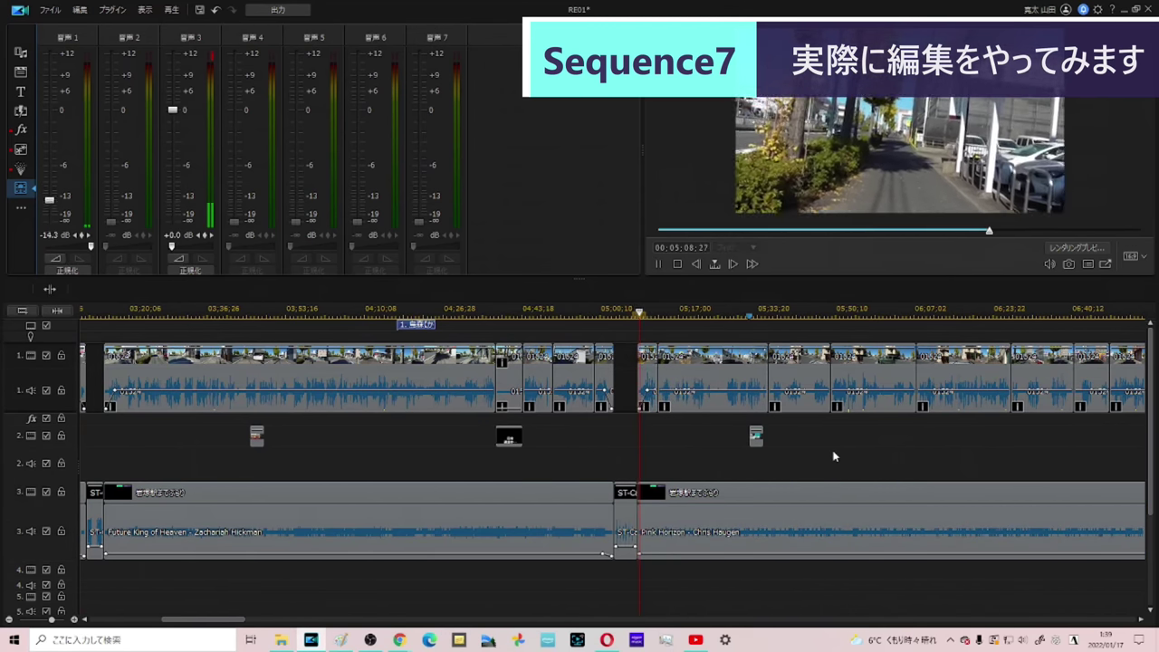
Step: Add fade-outs to the end of Pink Horizon and to the sound of the video clip above its end
left_click(854, 531)
key("Page_Down")
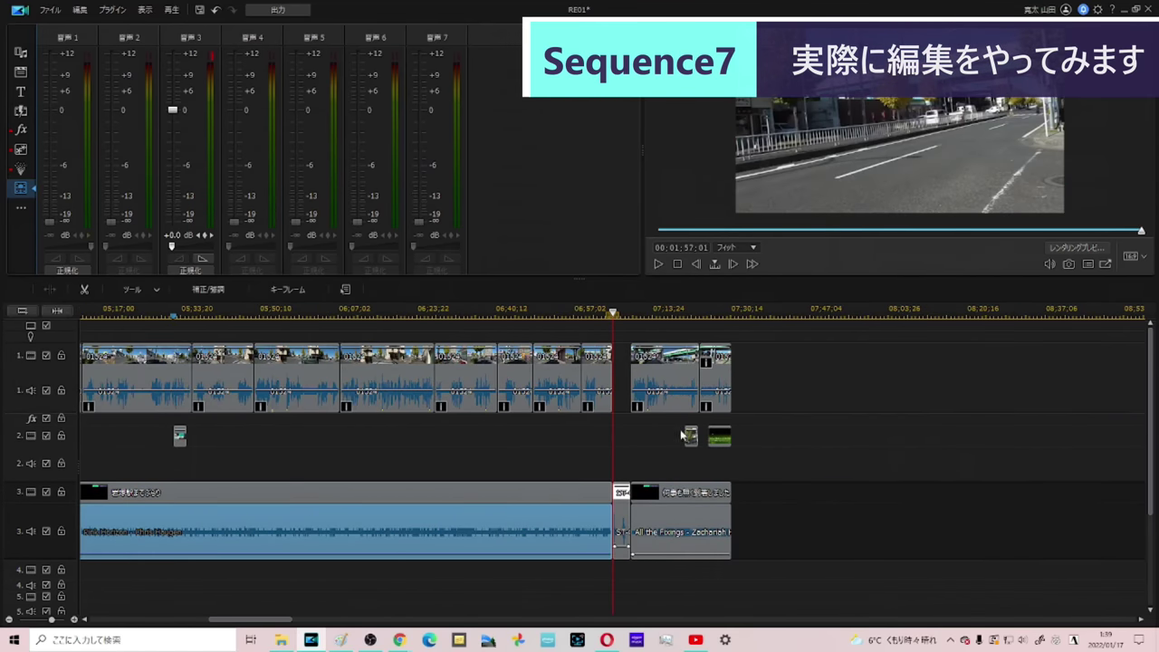
left_click(201, 258)
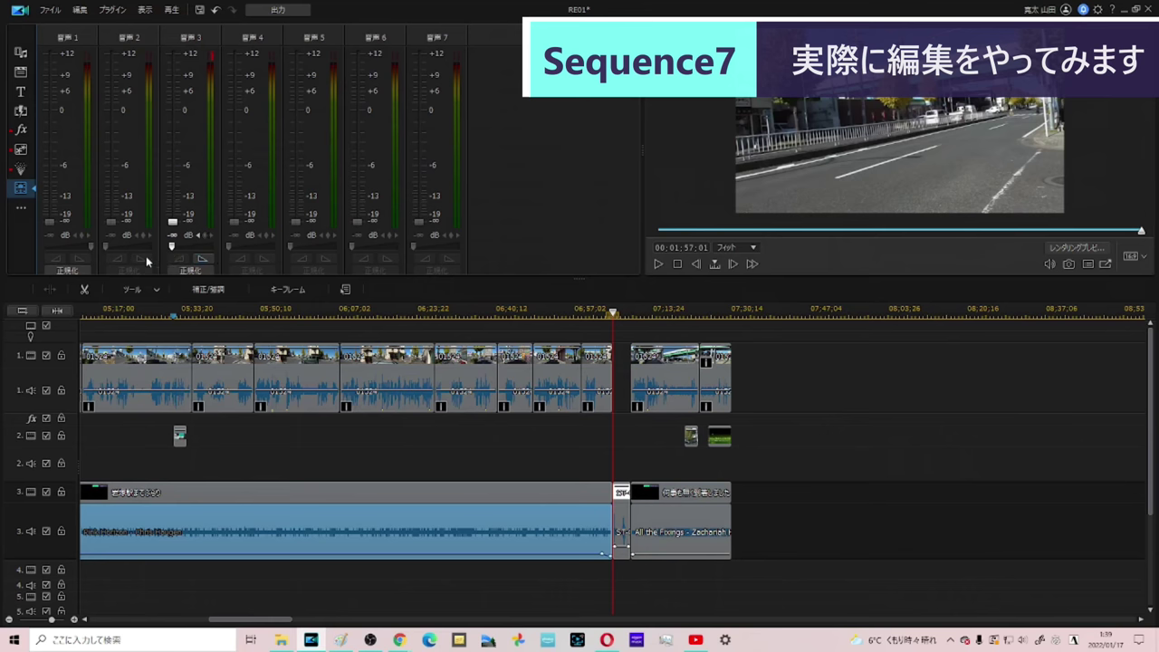
left_click(595, 382)
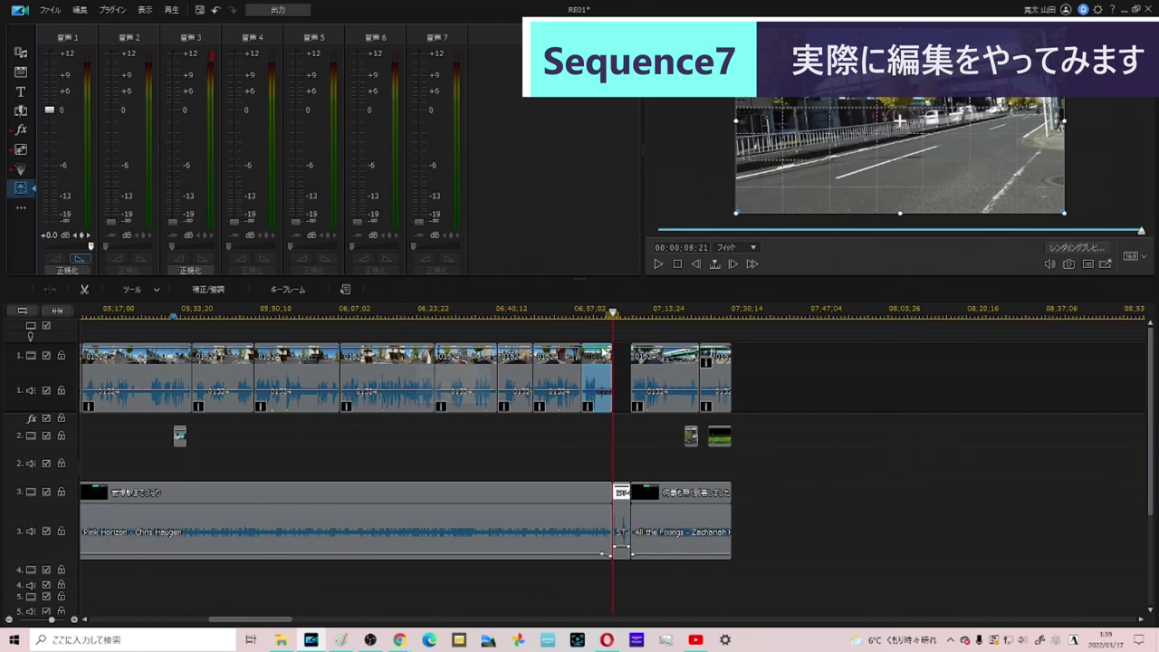
Step: Add fade-outs to the ends of All the Fixings and the last video clip's sound, and play back the closing titles
left_click(719, 523)
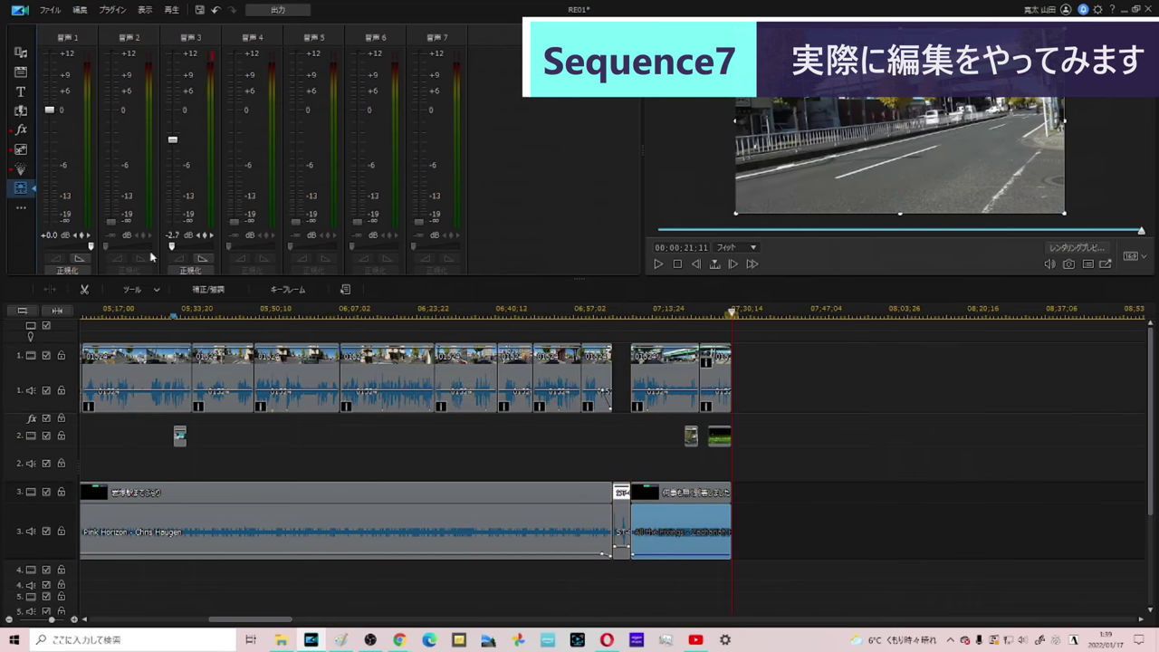
left_click(80, 260)
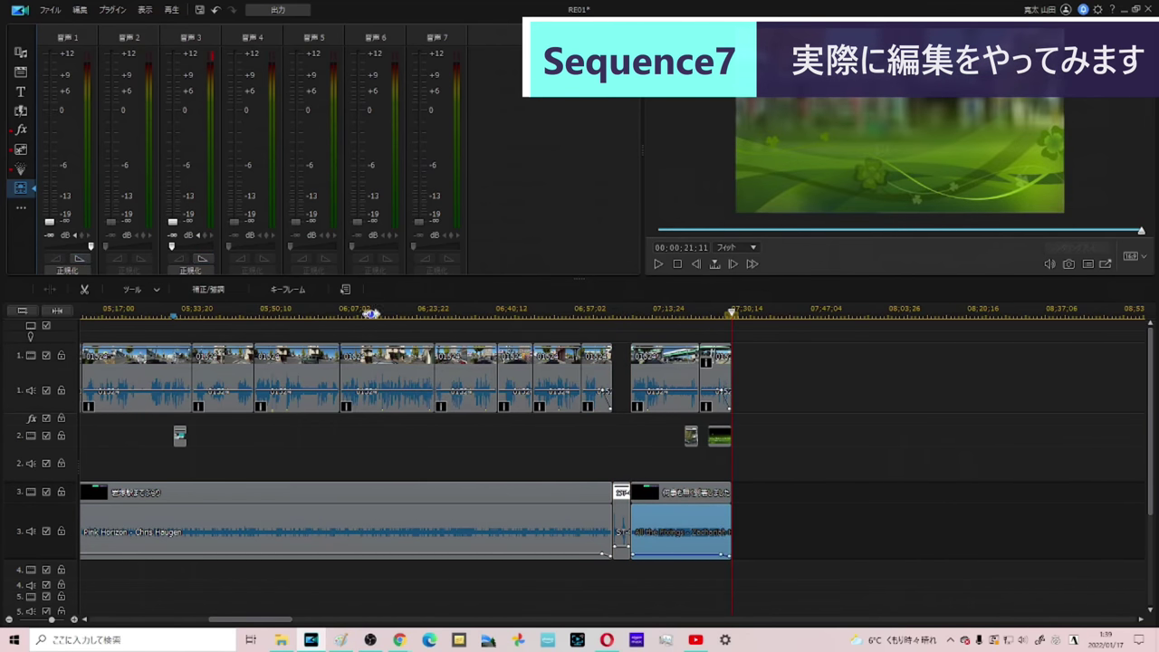
left_click(708, 312)
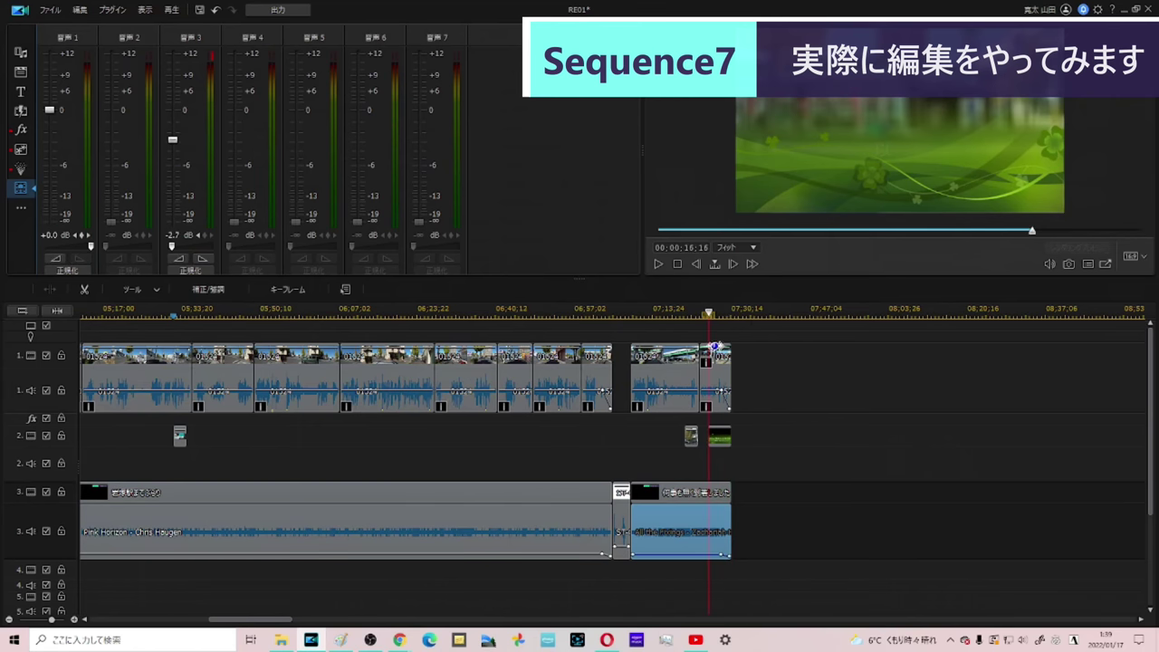
key("space")
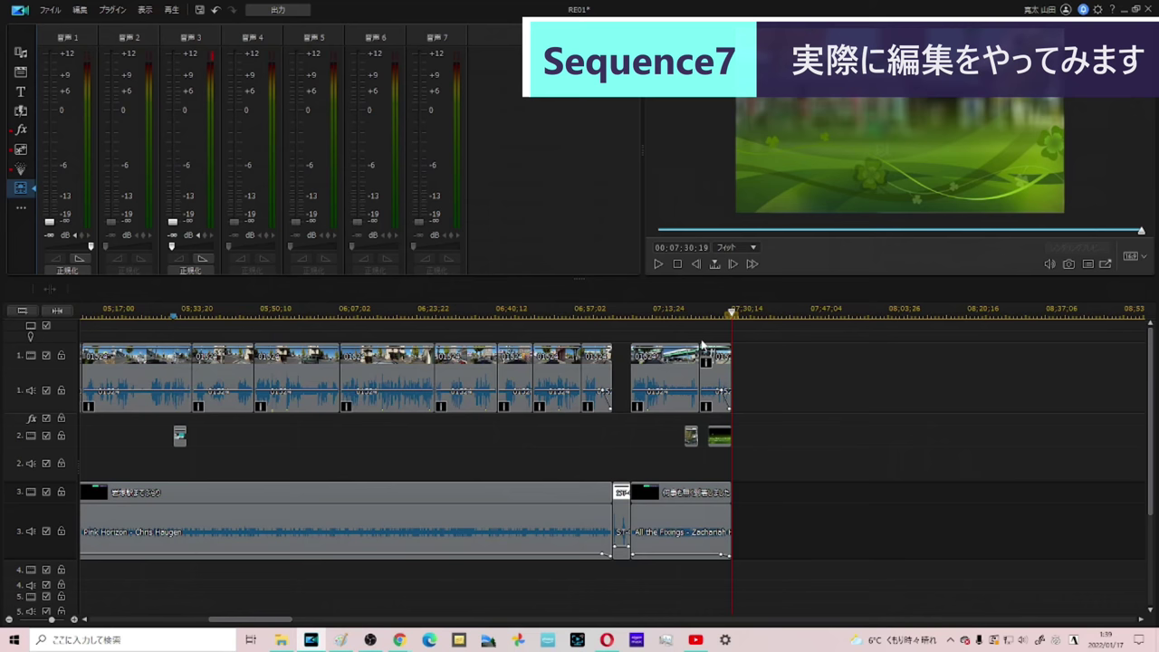
Step: Save the project and choose MP4 as the file extension for its H.264 AVC file output
key("ctrl+s")
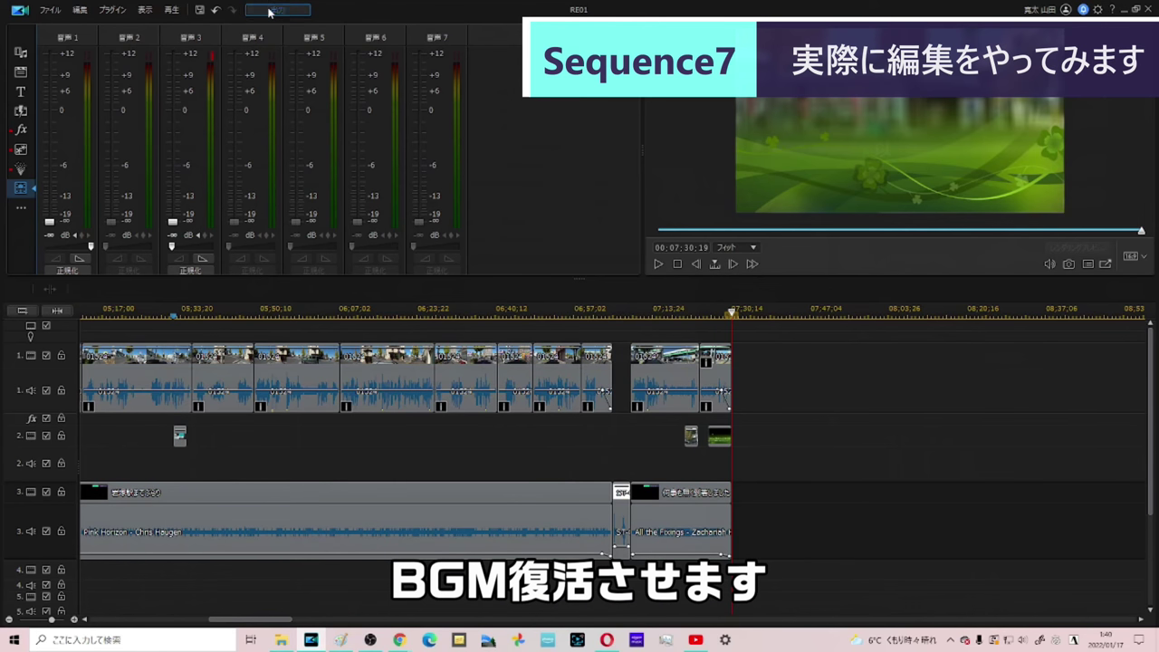
left_click(269, 11)
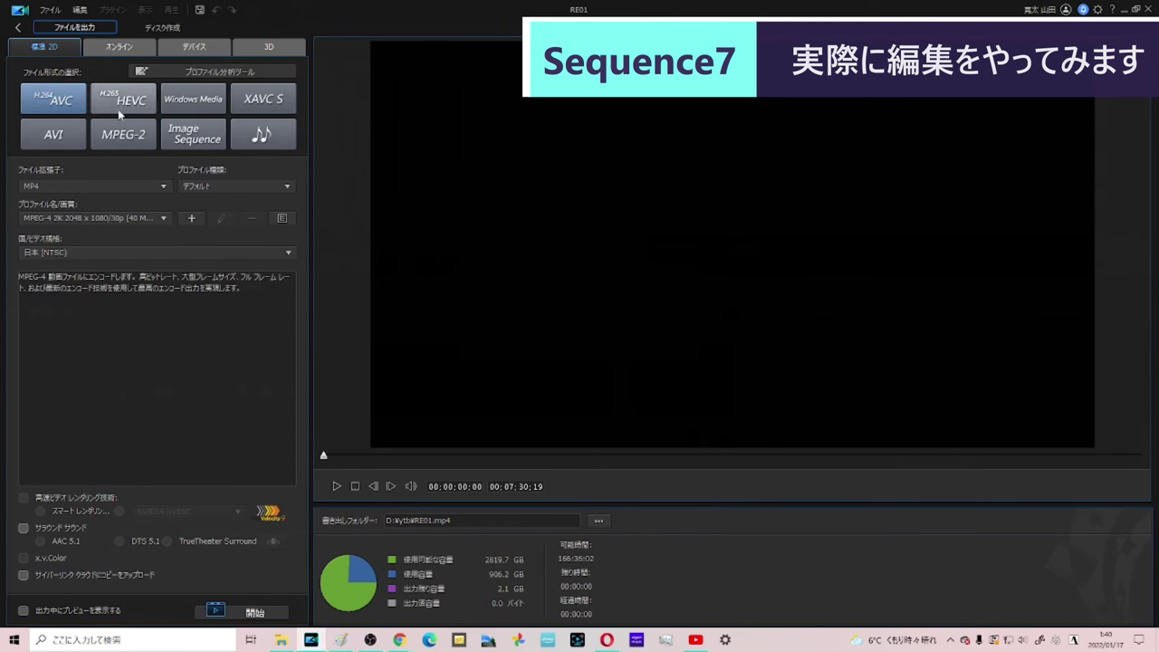
left_click(111, 186)
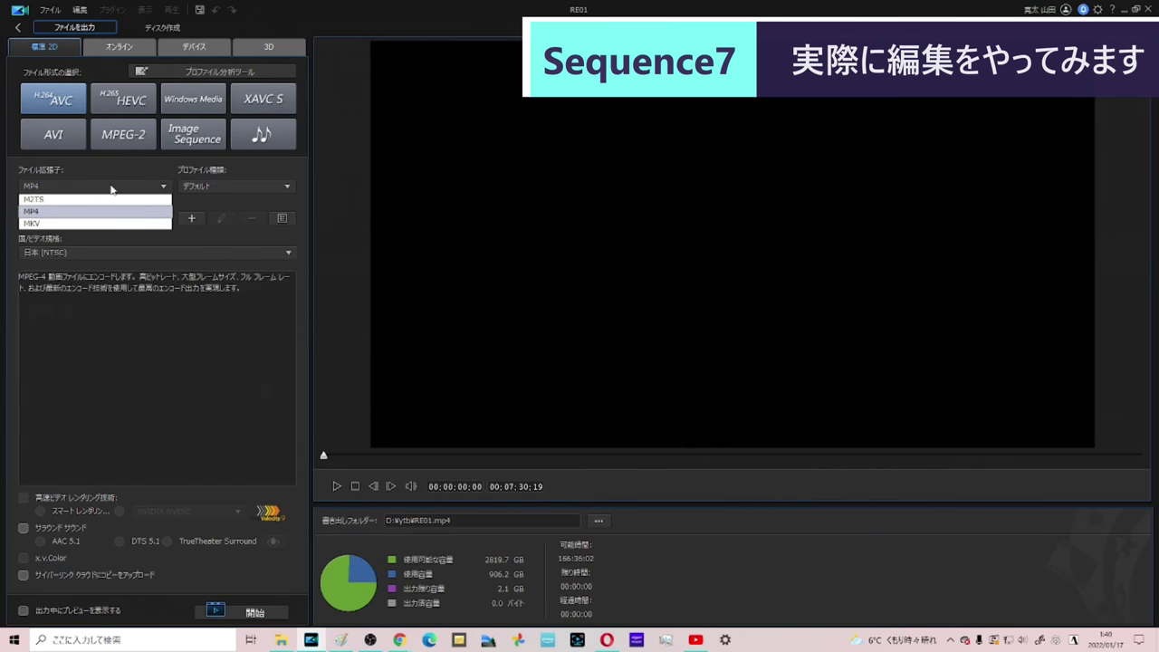
left_click(74, 214)
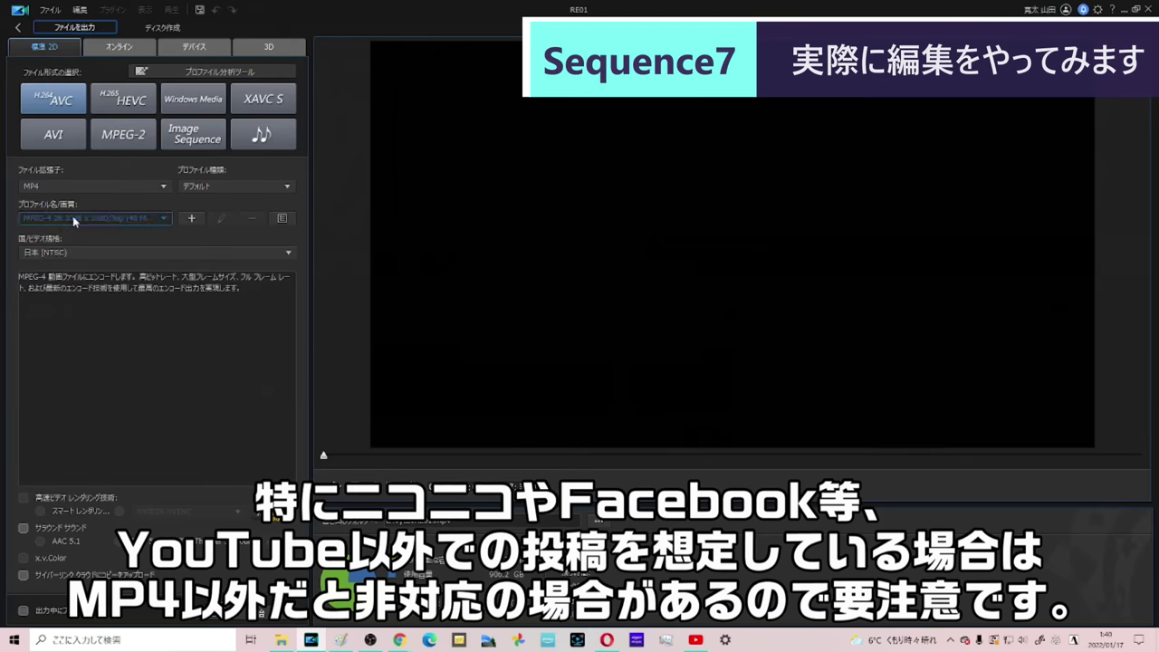
left_click(75, 219)
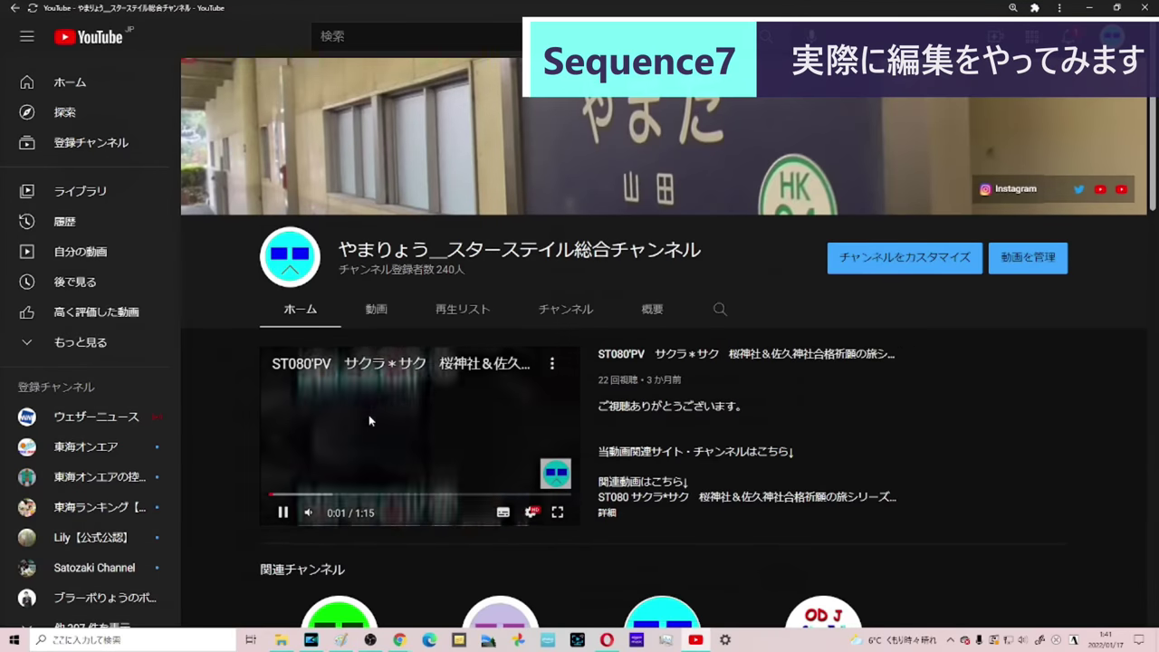
Step: On the YouTube channel page, show the ST080'PV video full screen, pause it and set its quality to 360p
left_click(531, 512)
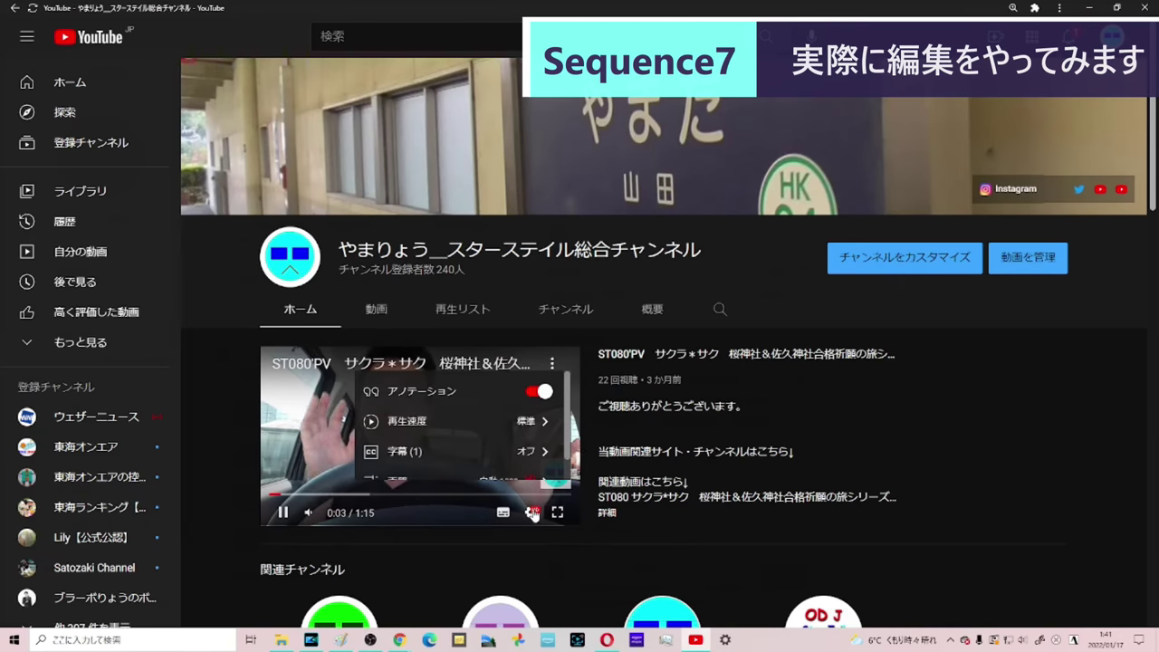
left_click(557, 513)
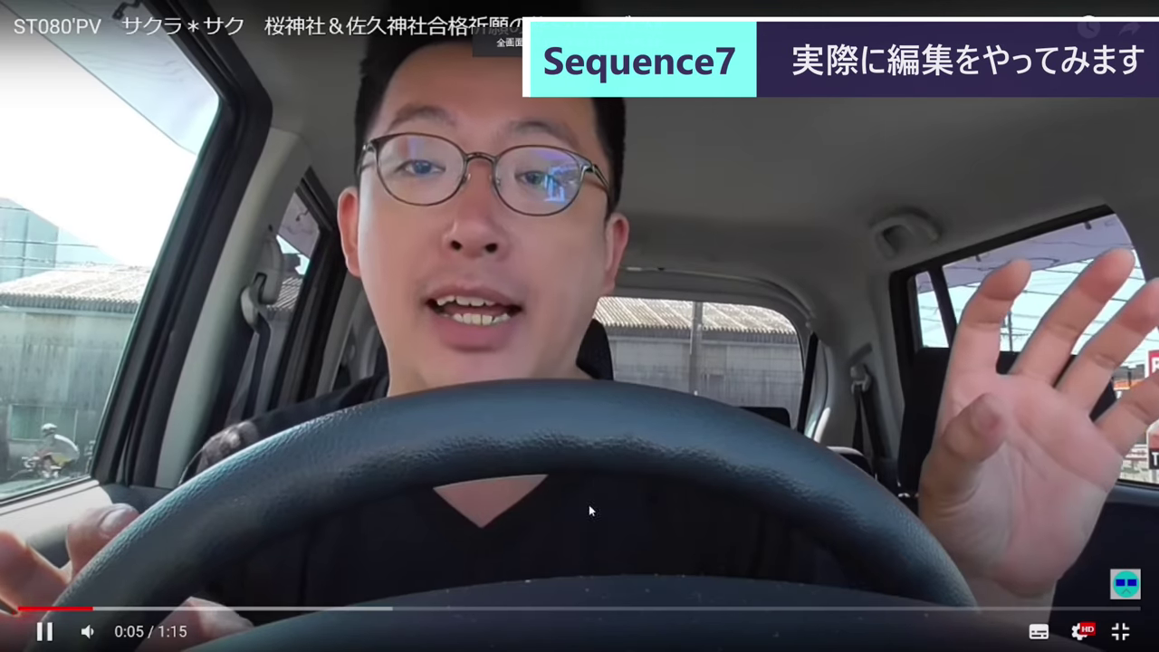
left_click(563, 510)
left_click(1079, 631)
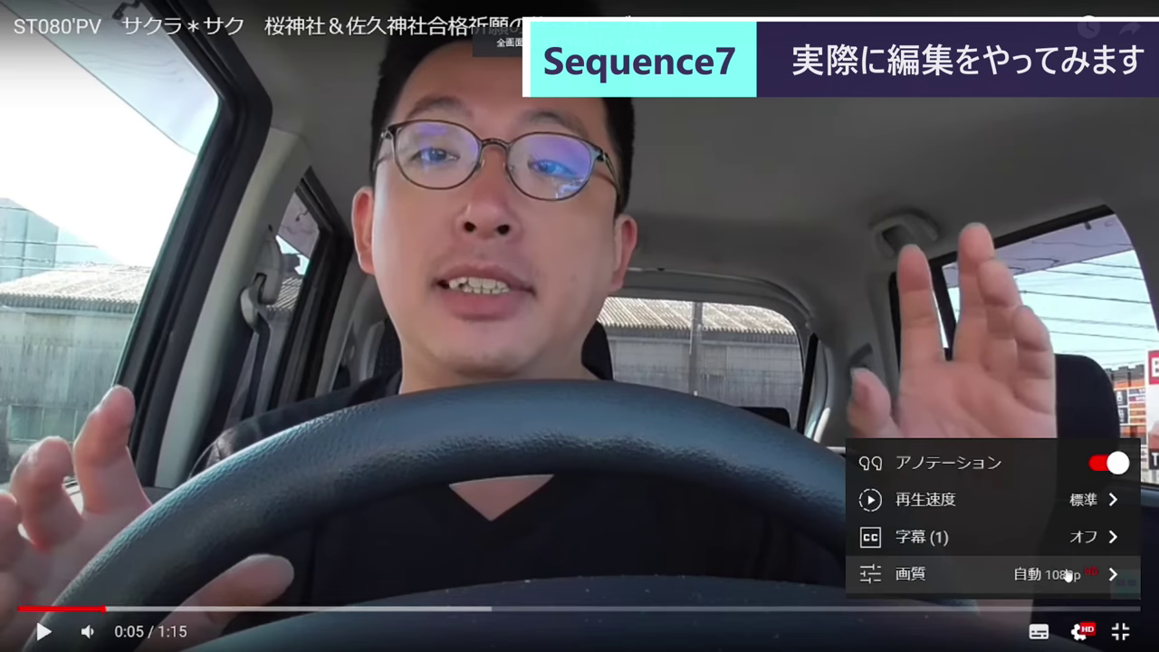
left_click(1066, 584)
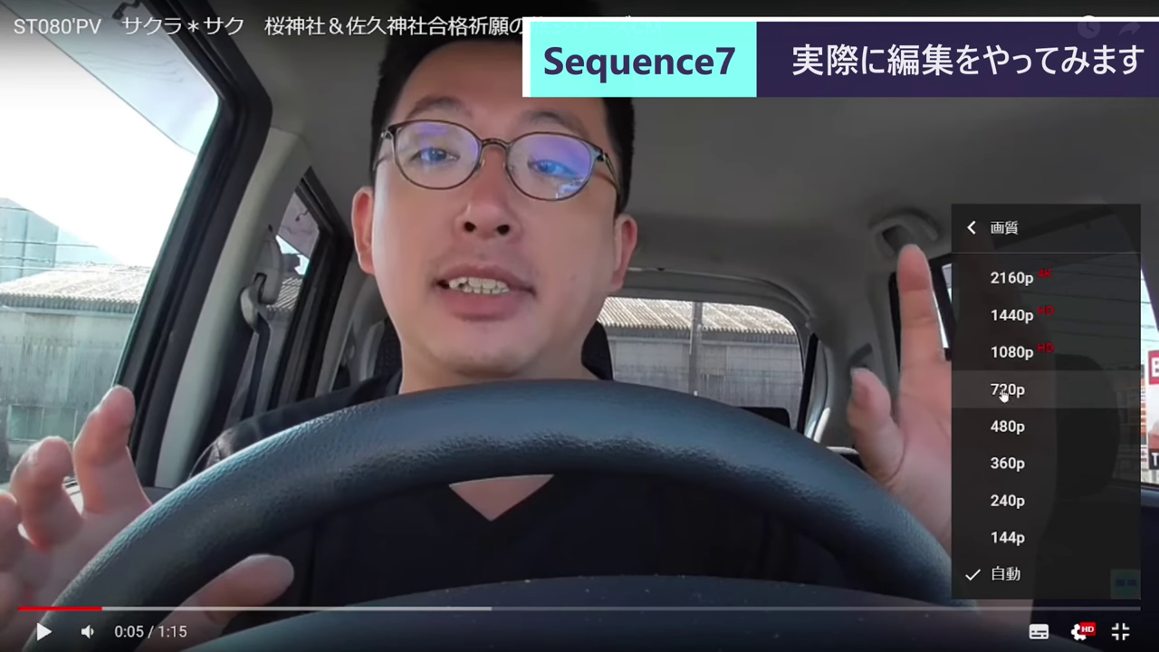
left_click(1016, 464)
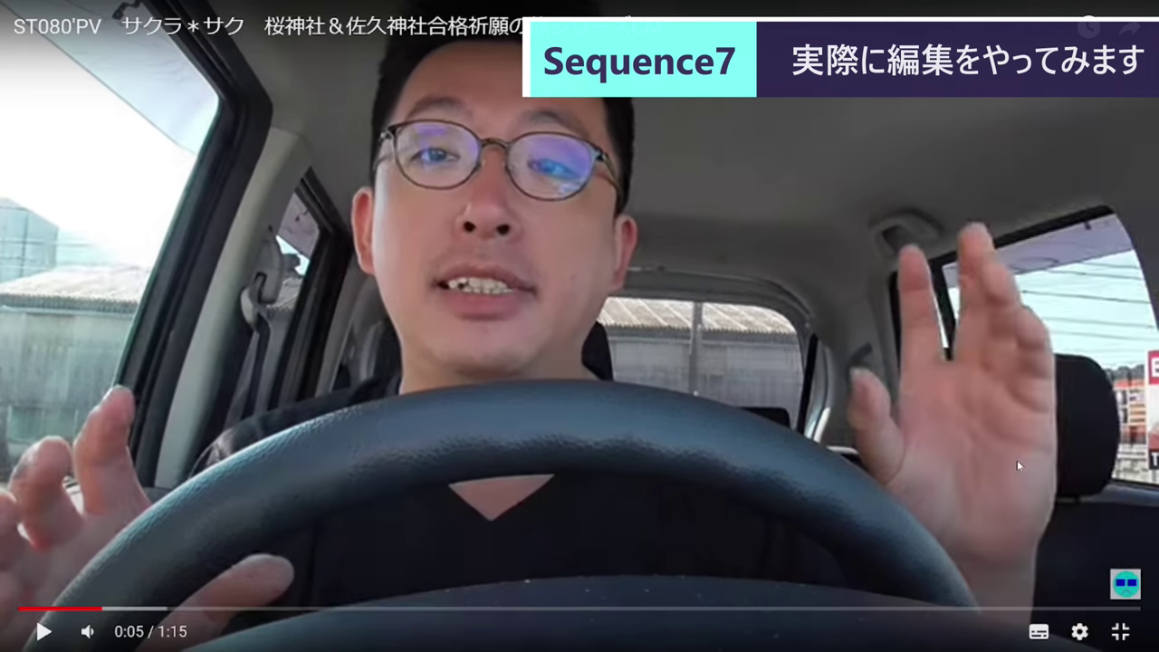
Step: Set the ST080'PV video's playback quality to 144p to compare its sharpness
left_click(1080, 632)
left_click(1069, 576)
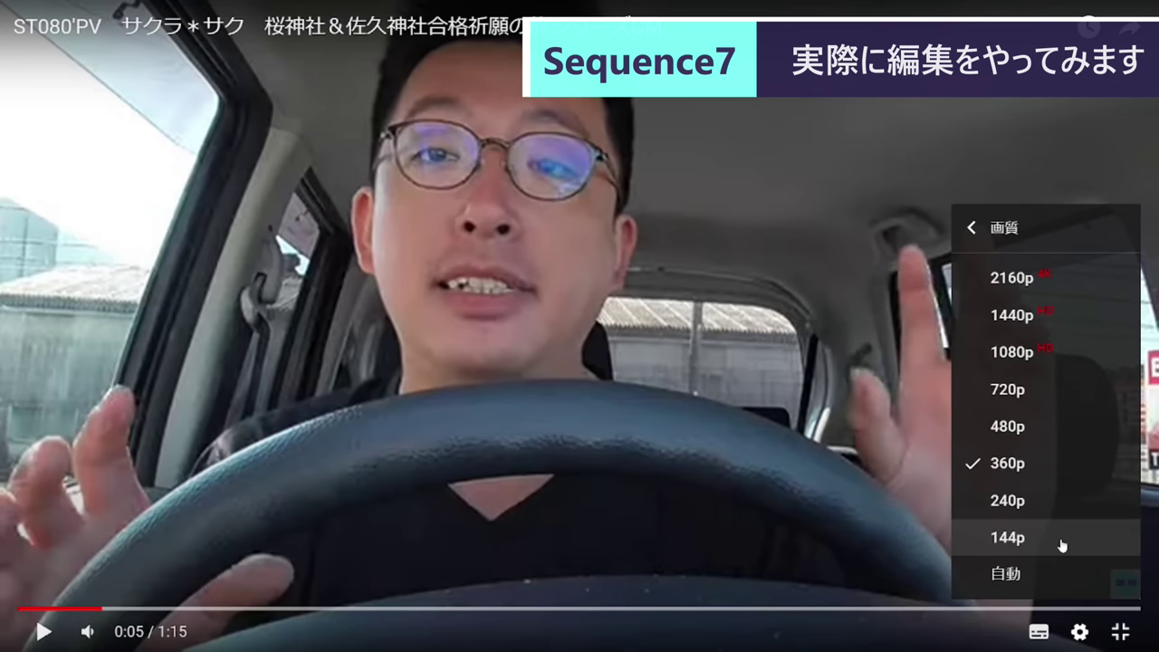
left_click(1062, 544)
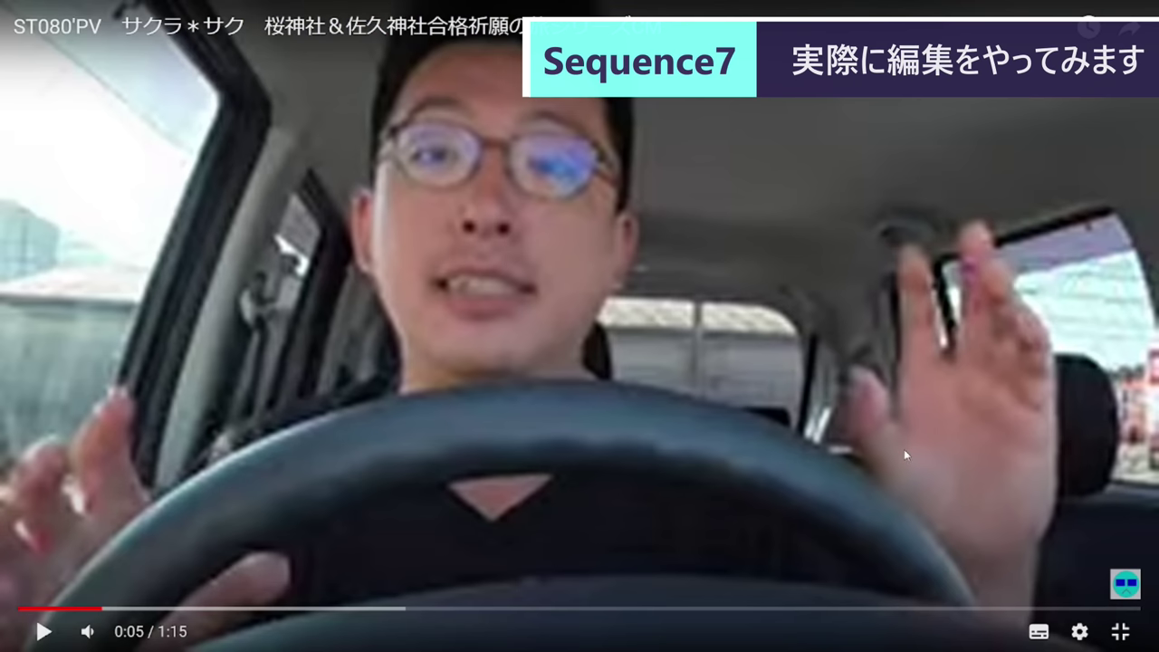
Step: Set the ST080'PV video's playback quality to 1440p for comparison and leave full screen
left_click(1080, 632)
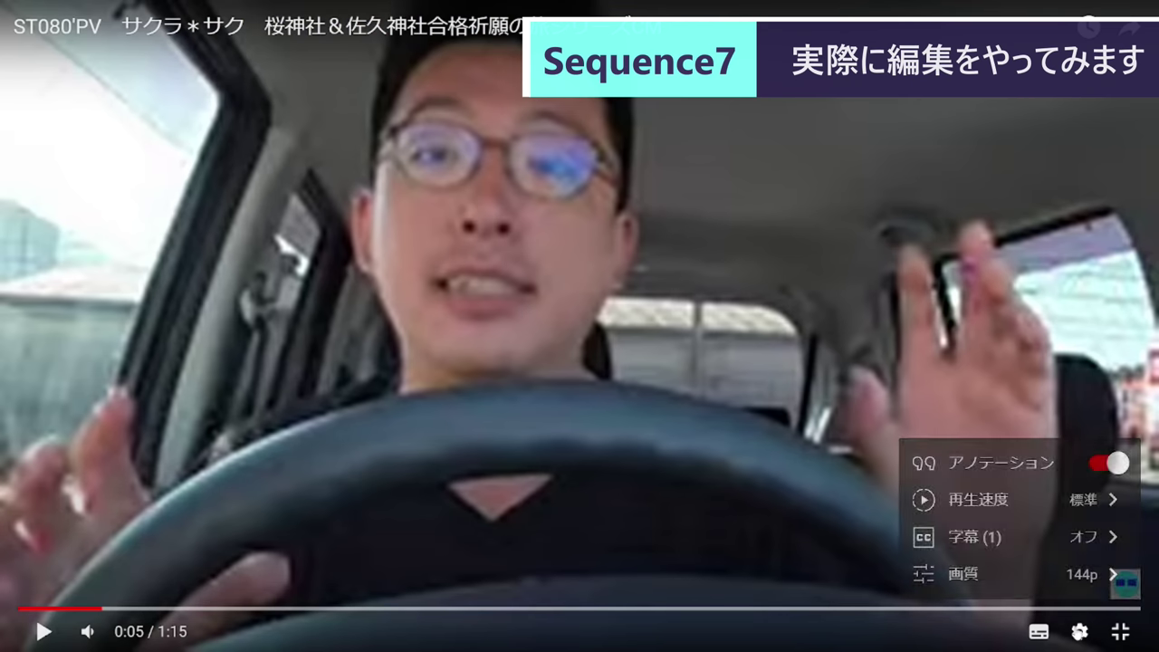
left_click(1071, 571)
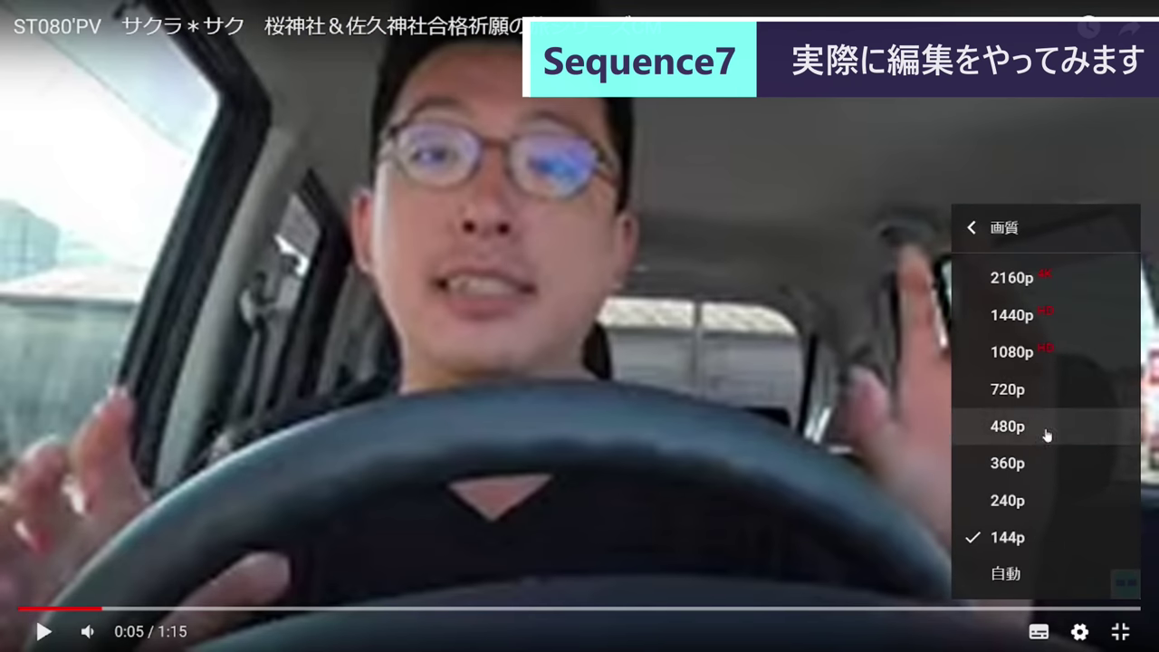
left_click(1034, 314)
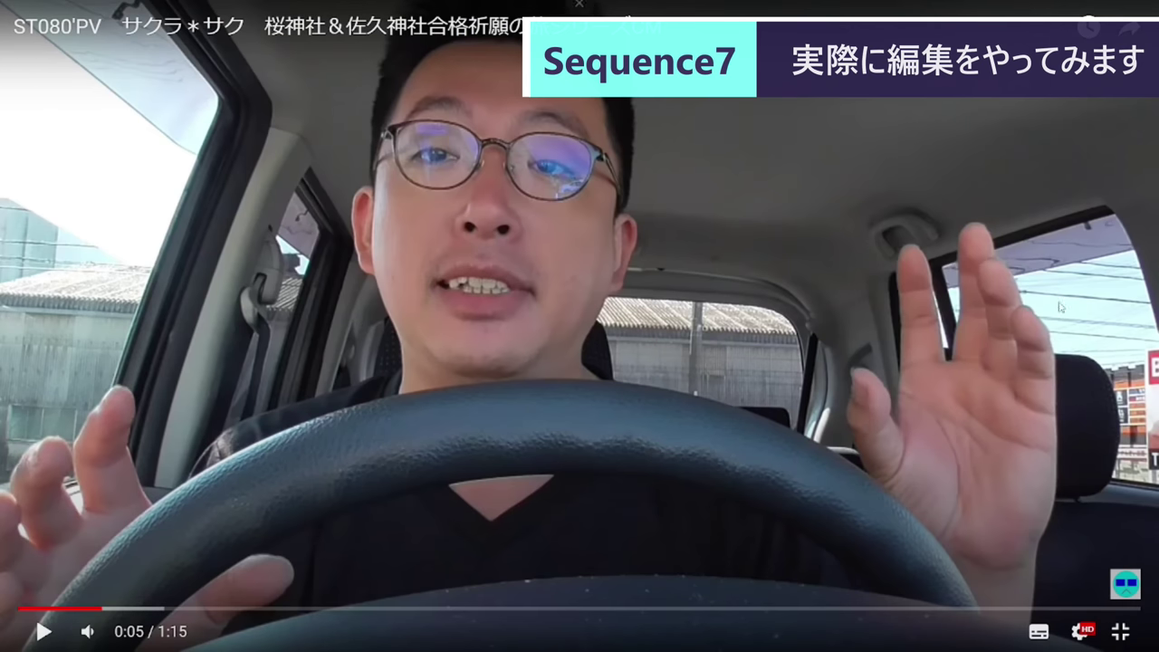
left_click(1119, 631)
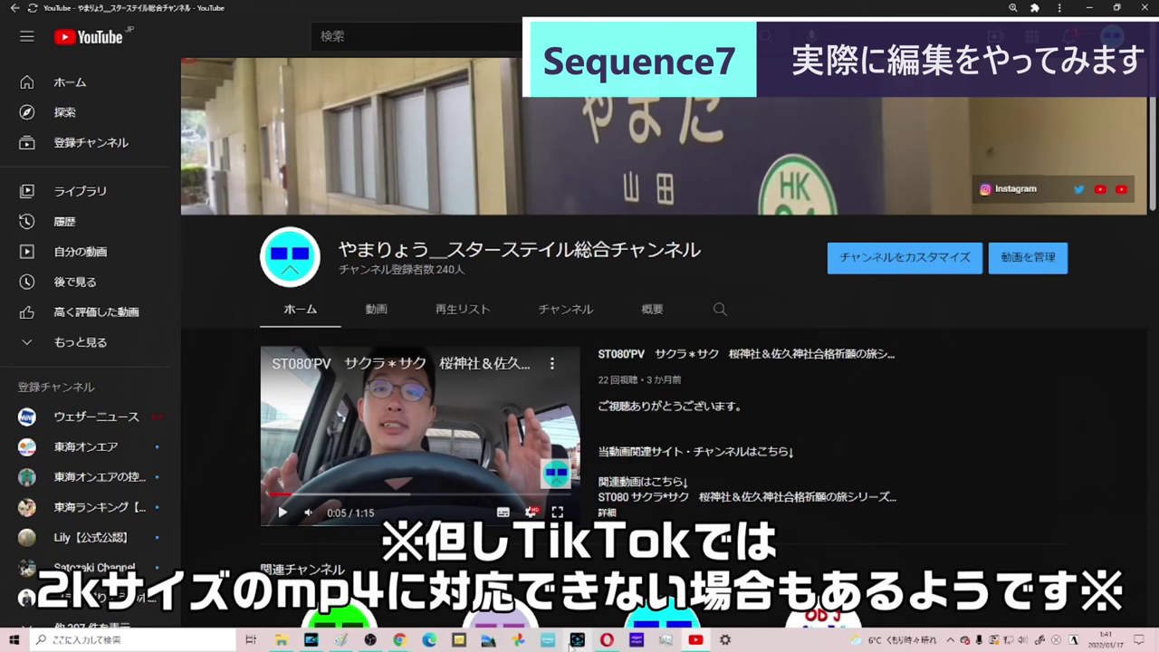
Step: Switch back to PowerDirector and choose the MPEG-4 2K 2048 x 1080/30p (40 Mbps) output profile, leaving surround sound off
left_click(310, 639)
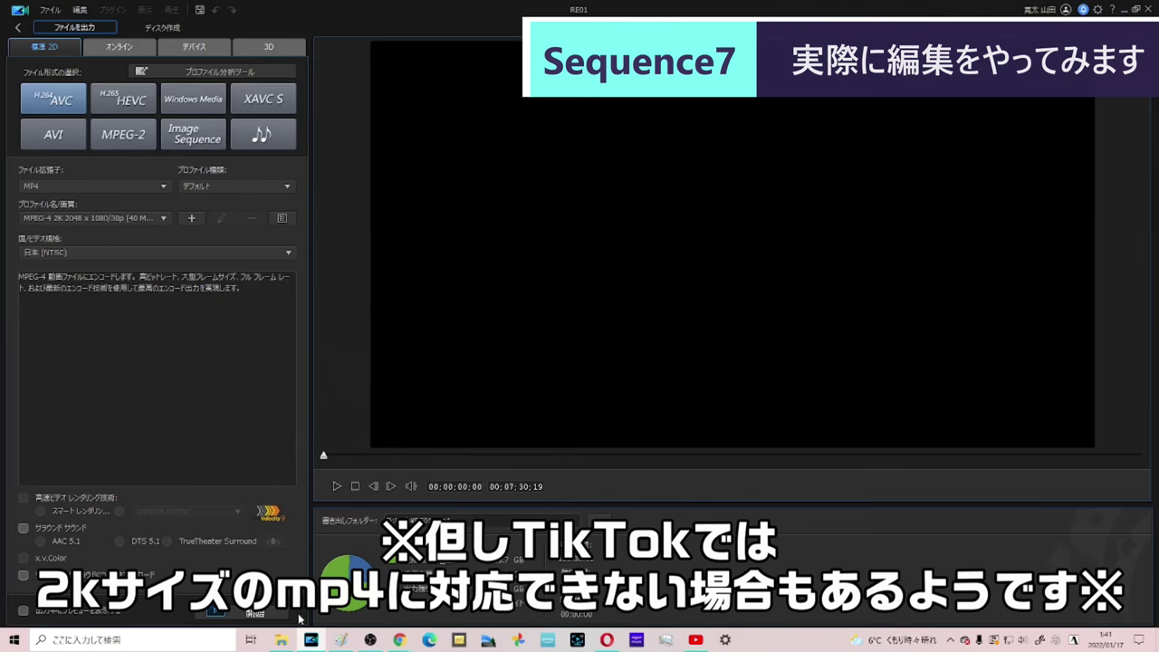
left_click(116, 219)
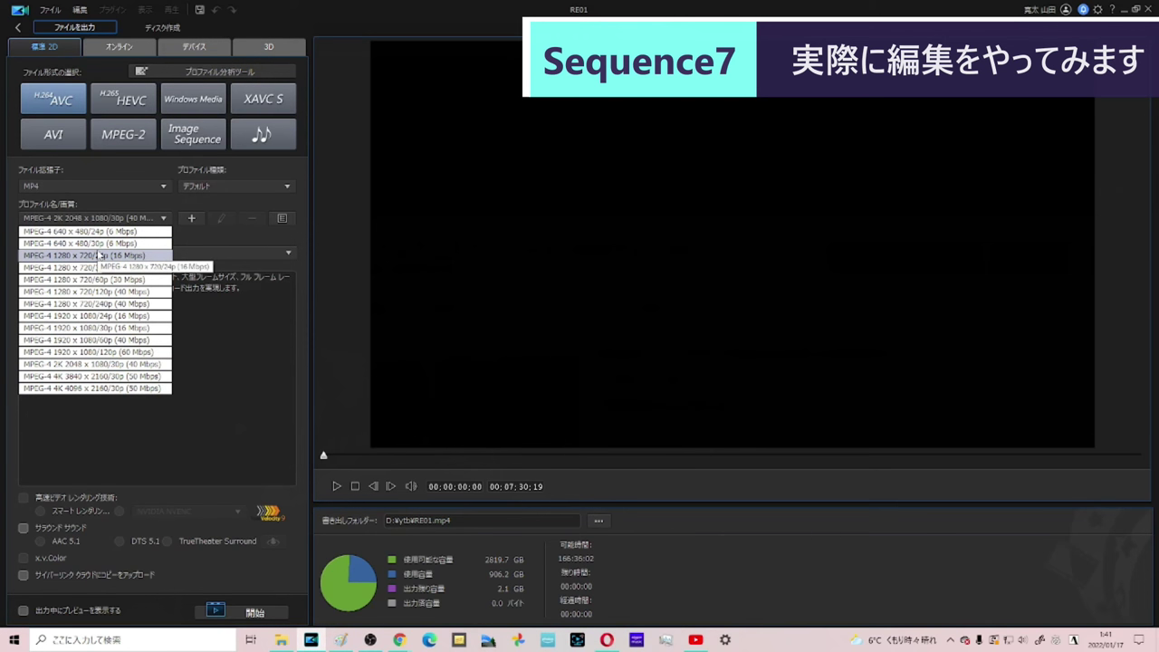
left_click(86, 365)
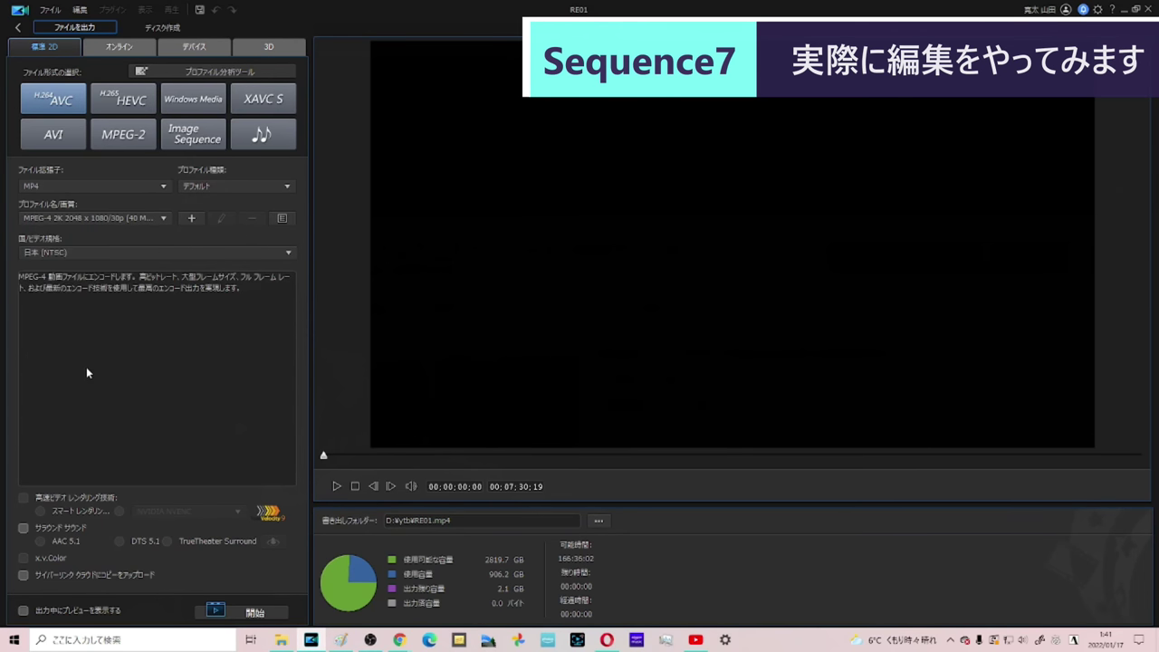
left_click(22, 529)
left_click(23, 529)
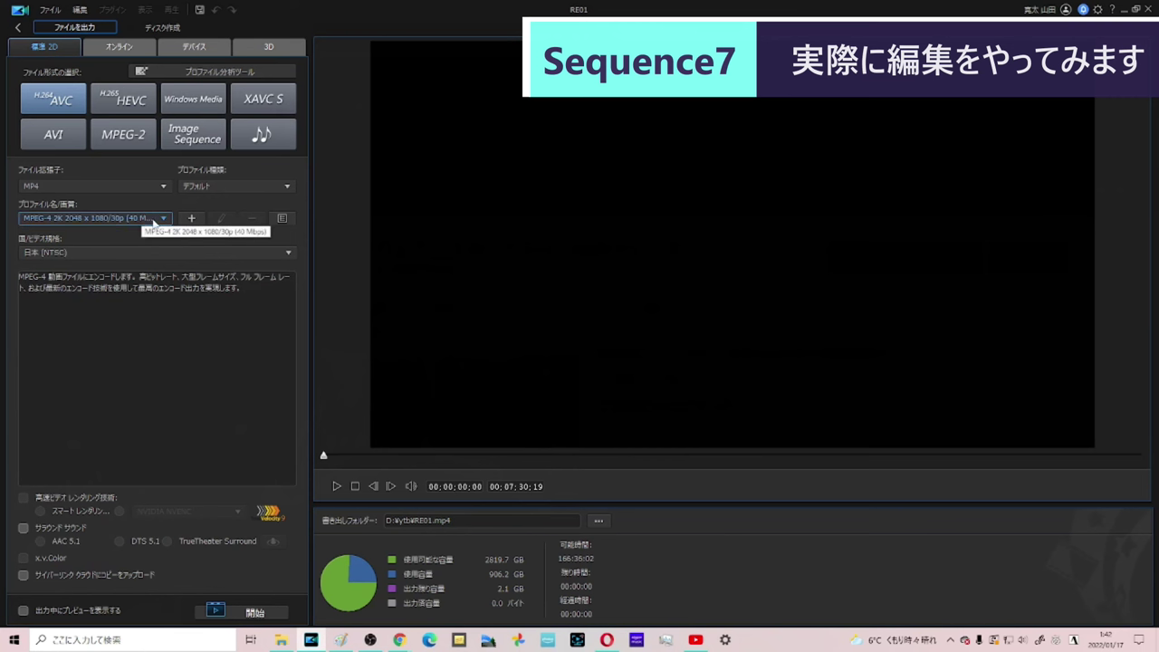
Step: Look at the audio-only and Windows Media output formats and list the Windows Media profiles
left_click(262, 141)
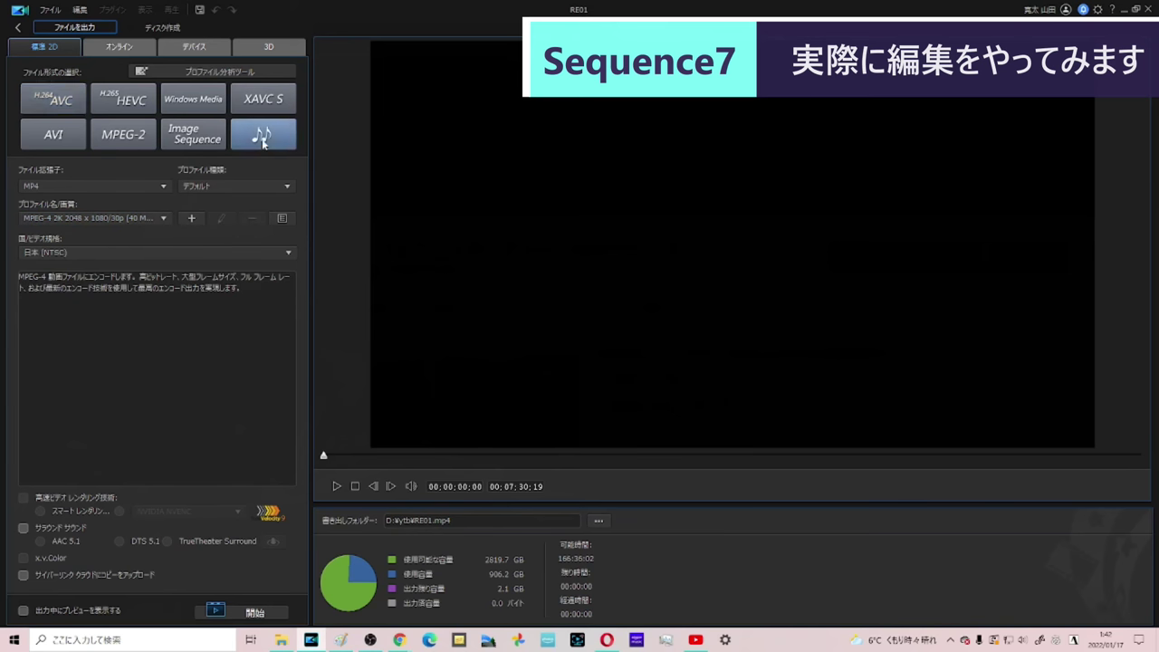
left_click(208, 112)
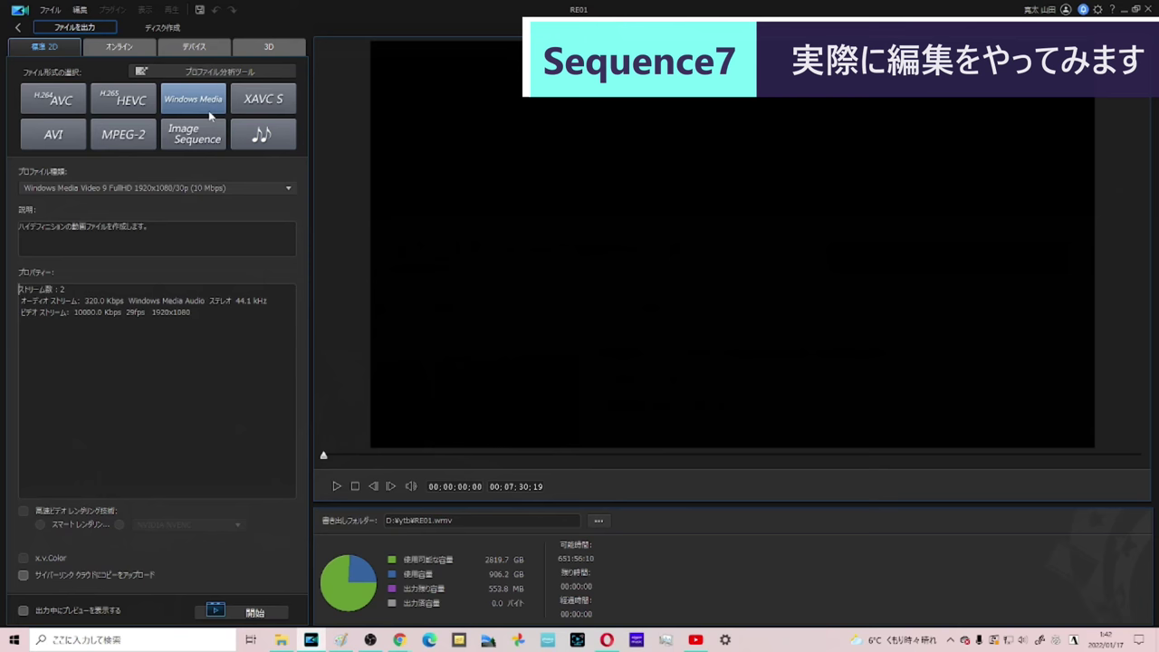
left_click(244, 188)
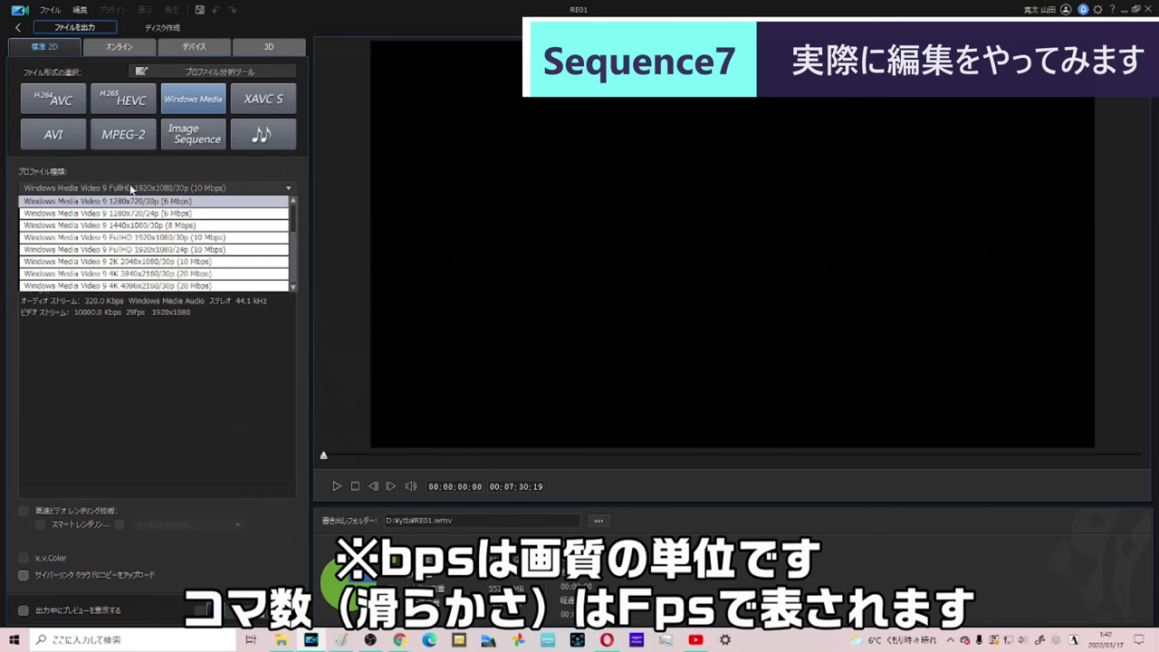
Step: Return the output format to H.264 AVC with the MPEG-4 2K 2048 x 1080/30p (40 Mbps) profile
left_click(72, 105)
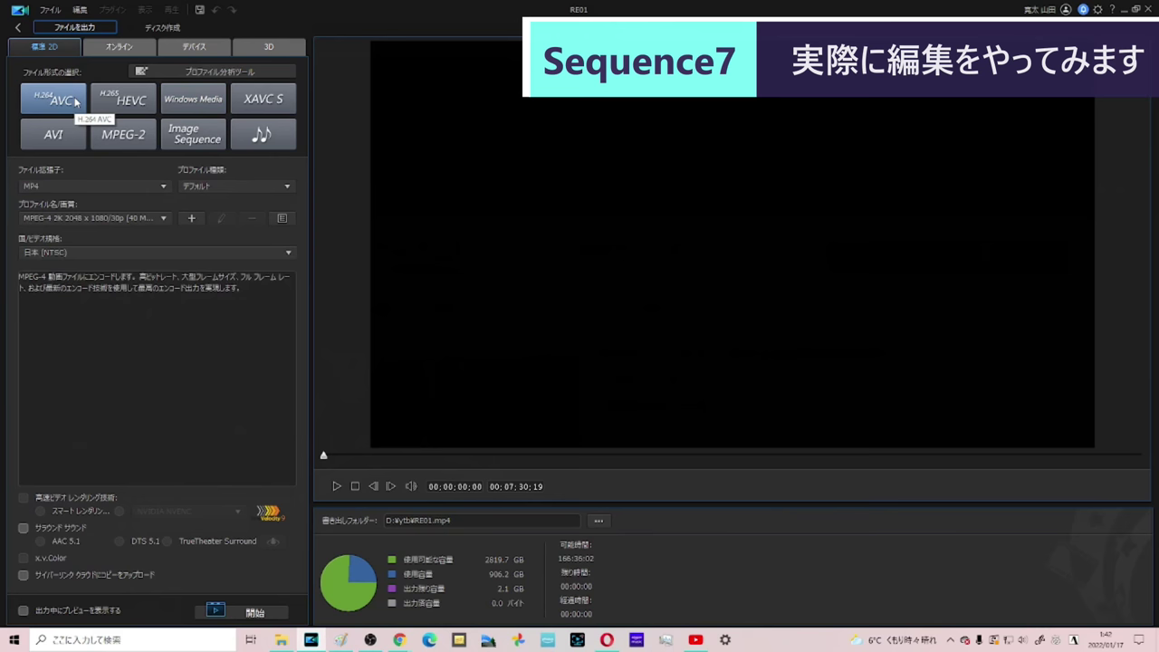
left_click(142, 219)
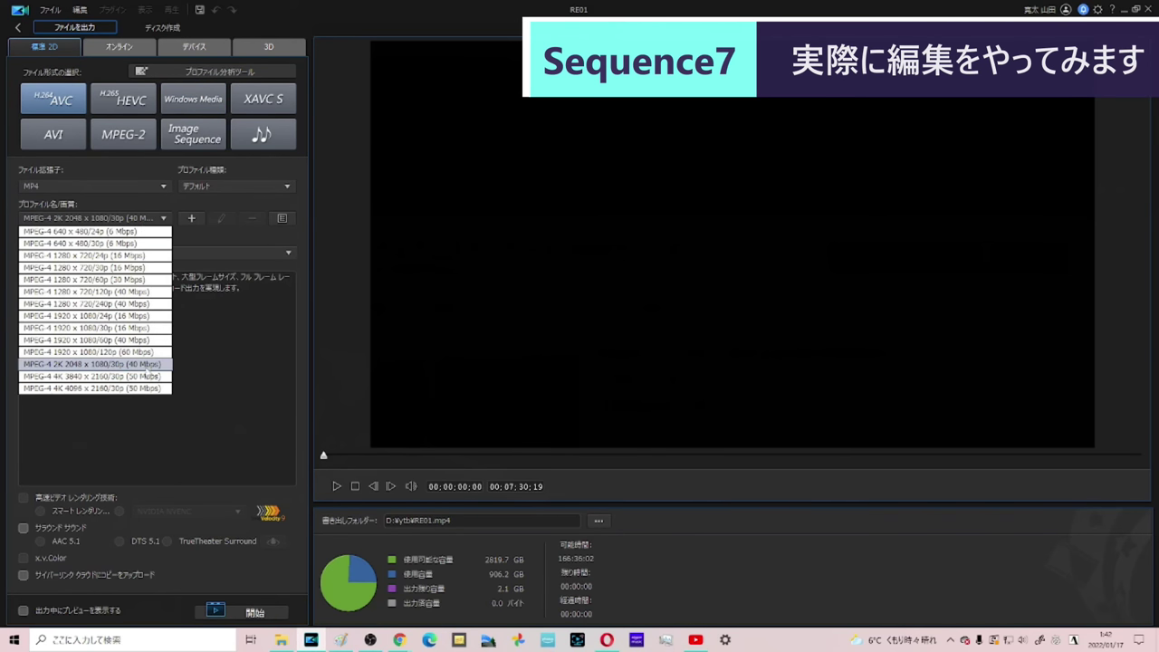
left_click(147, 364)
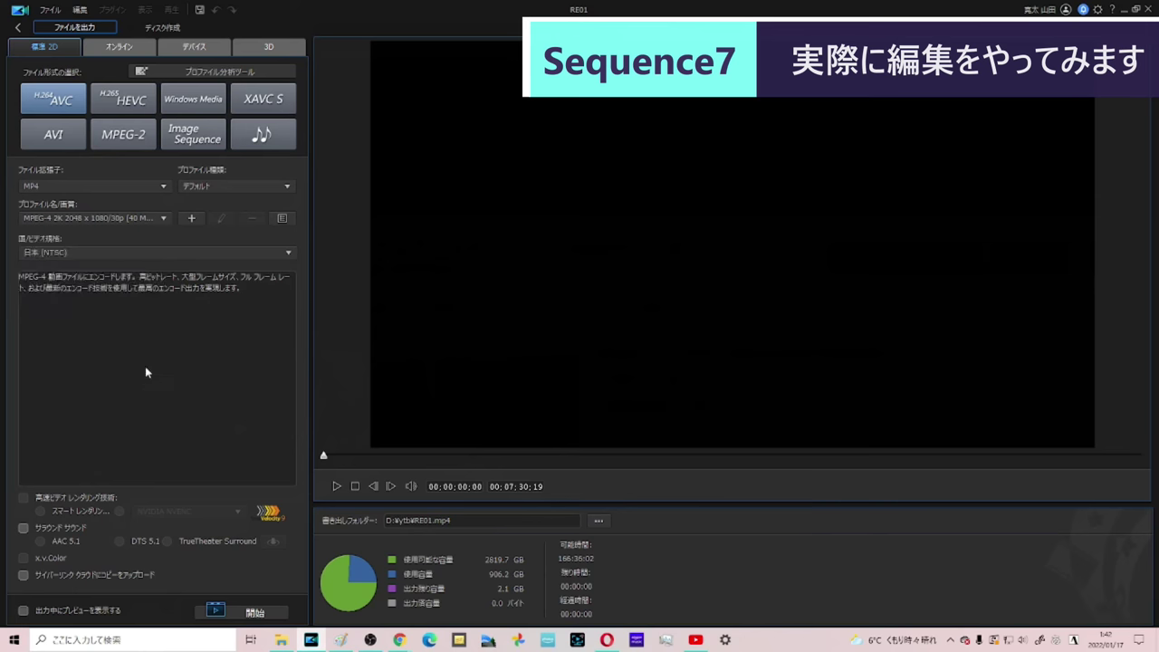
Step: Browse the ytb export folder and reuse the existing ST087'14 video's name as the output file name
left_click(597, 523)
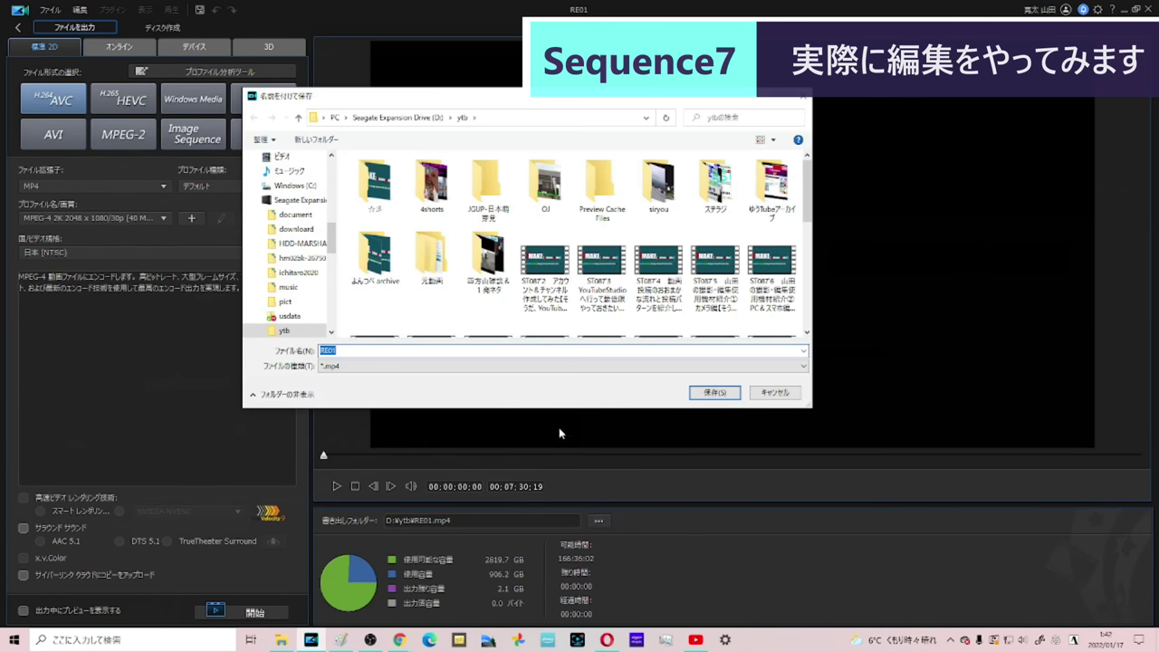
scroll(526, 310, "down", 5)
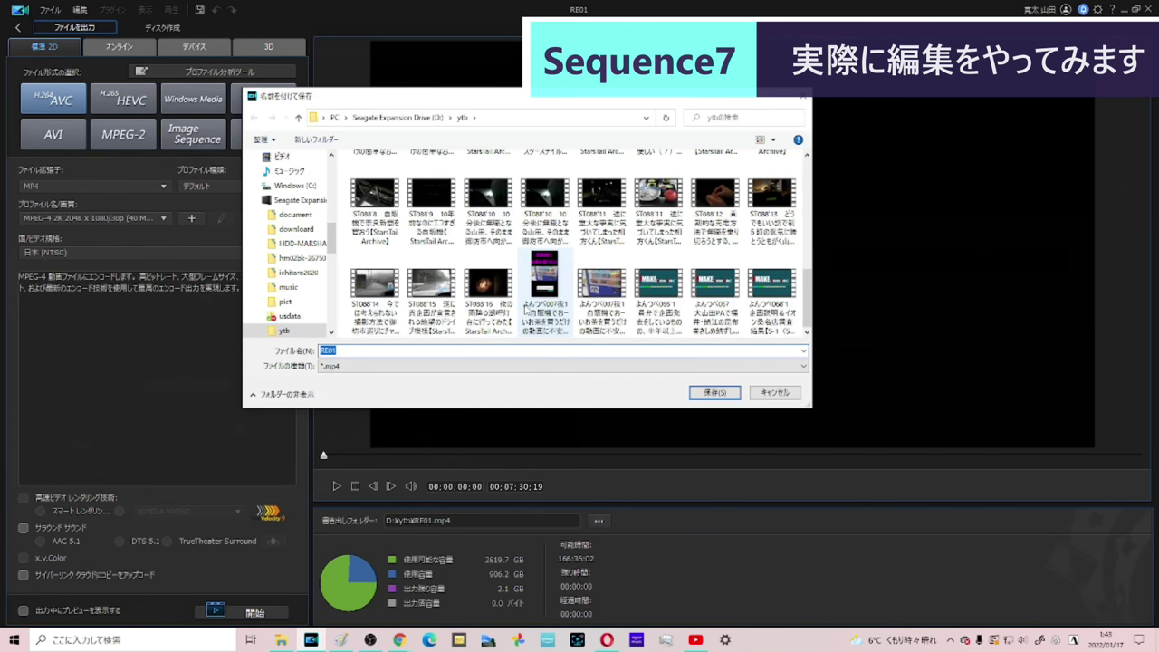
scroll(633, 299, "up", 5)
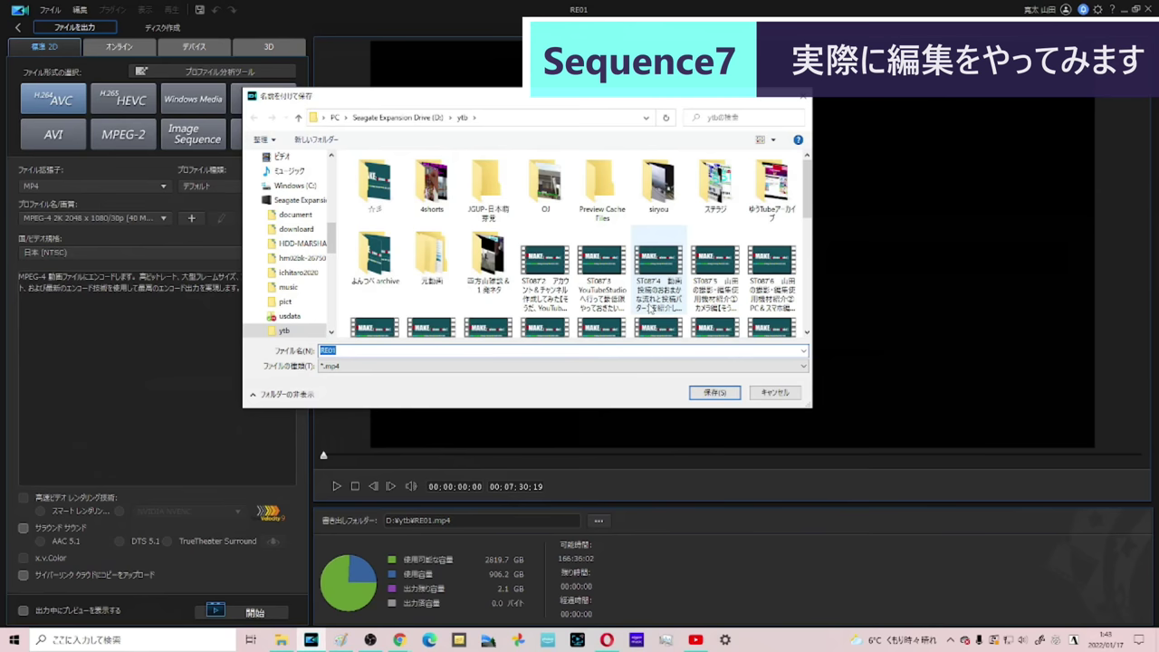
scroll(688, 280, "down", 2)
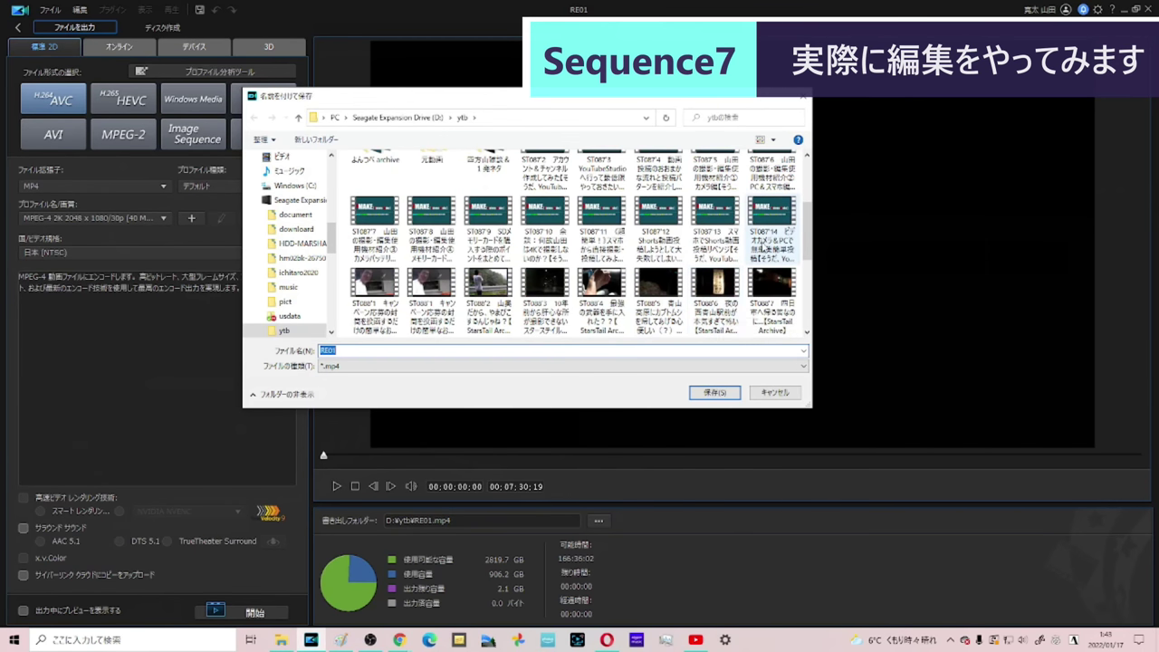
left_click(765, 246)
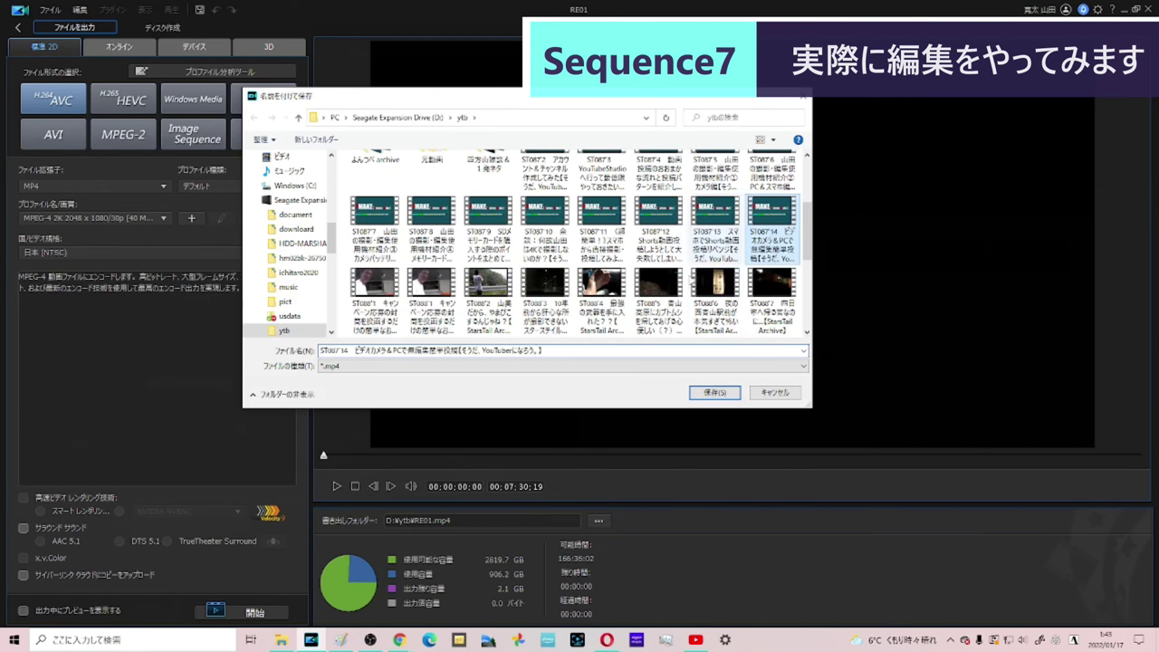
Step: Change the series number at the start of the output file name from ST087 to ST089
key("Tab")
left_click(334, 350)
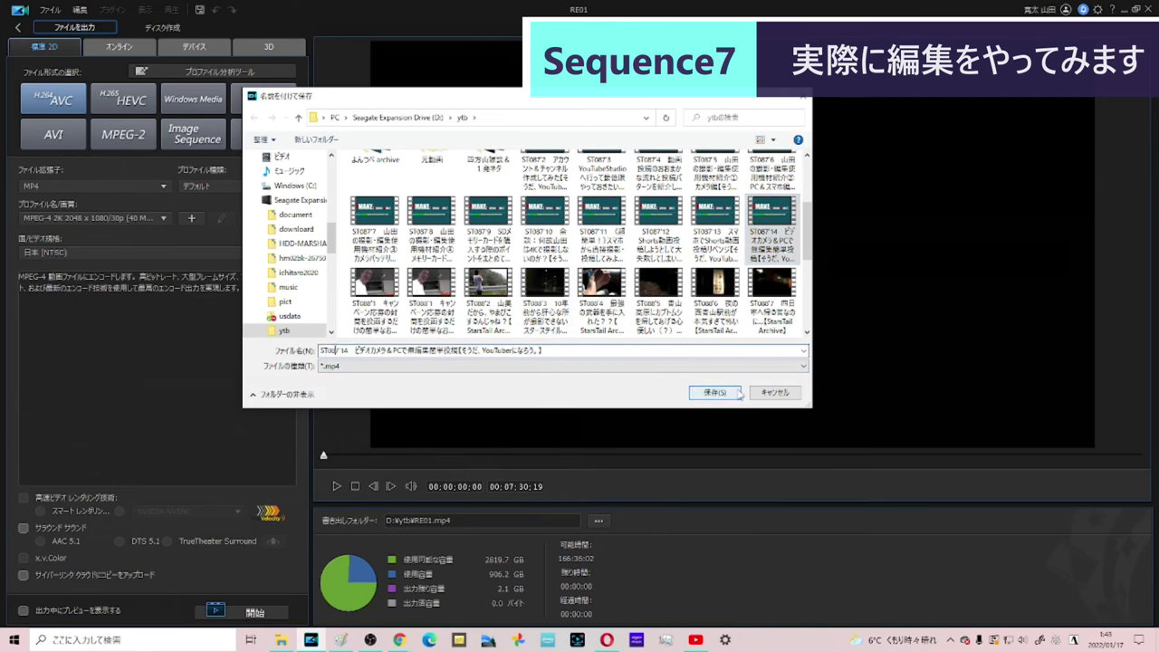
key("Delete")
key("Delete")
type("9")
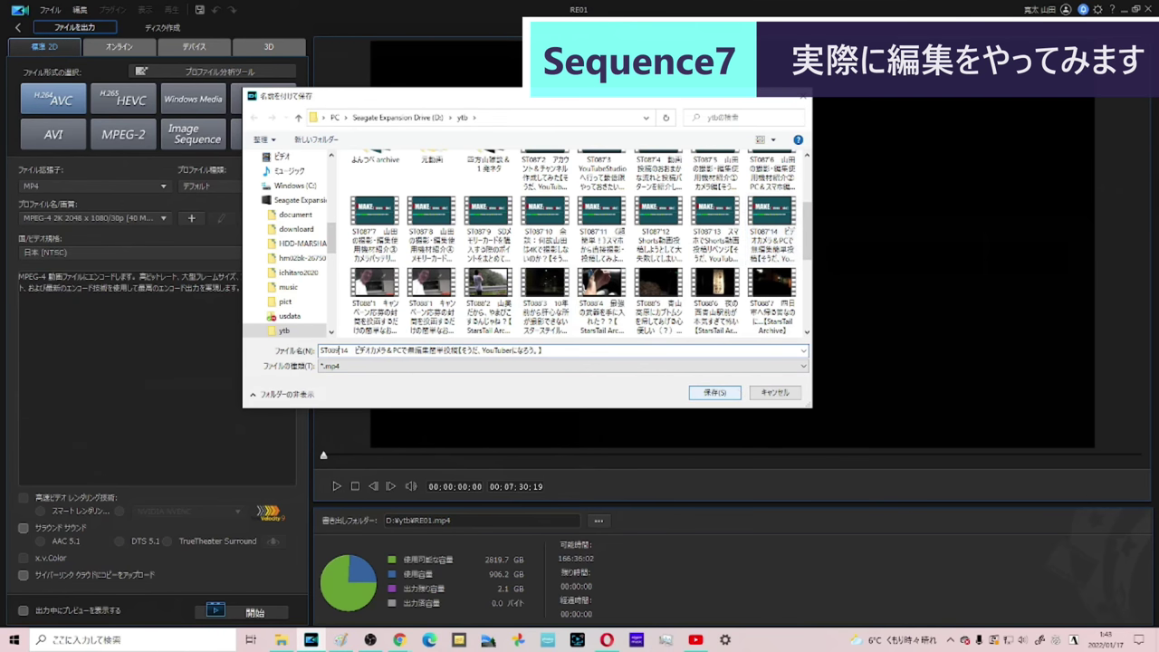